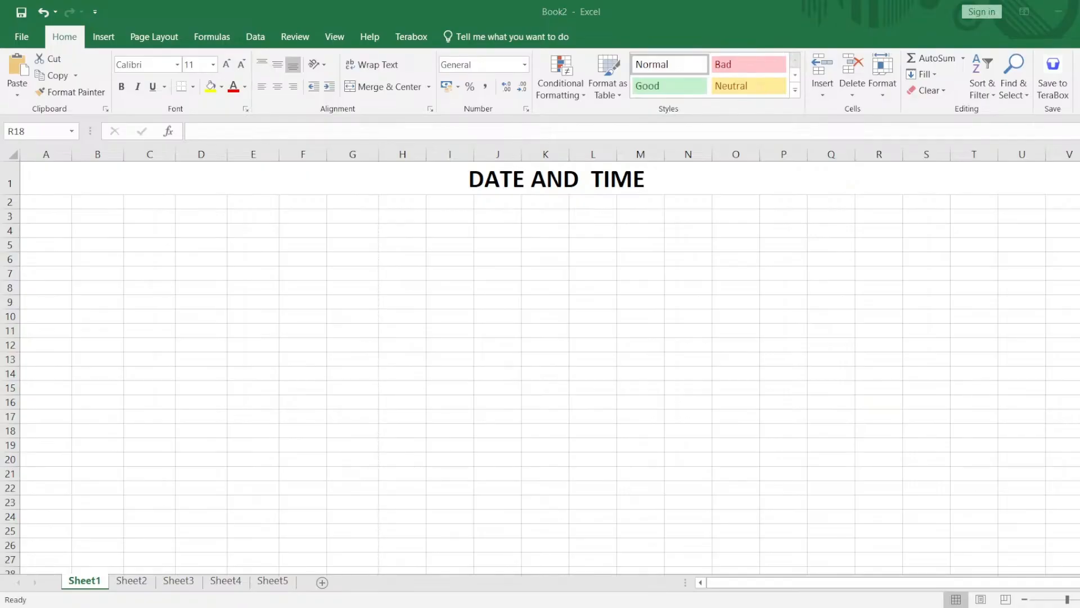
left_click(1059, 12)
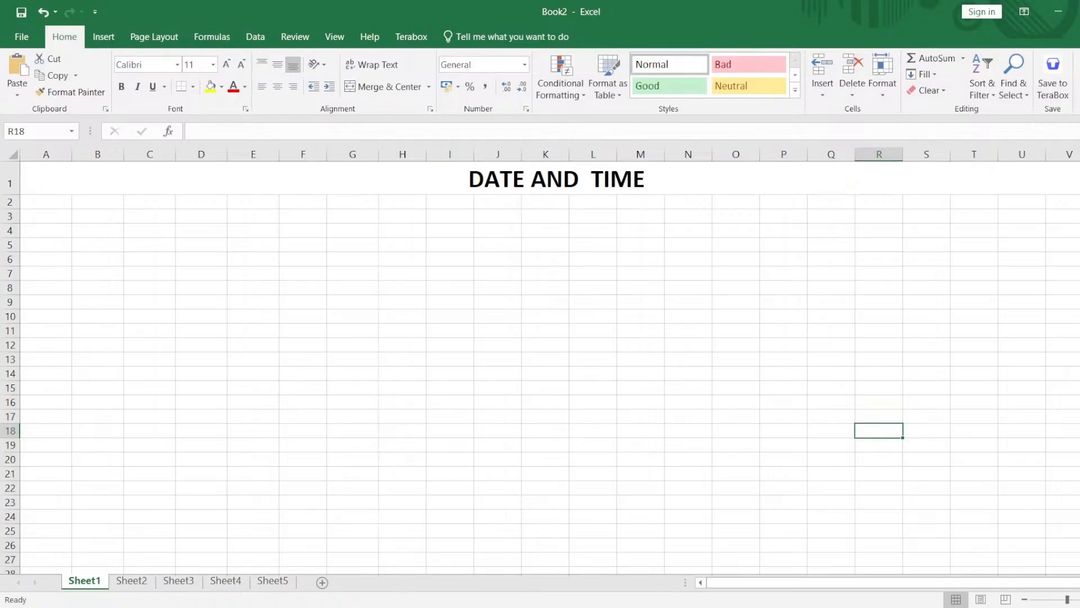
left_click(828, 607)
Remove the extra space before TIME in the DATE AND TIME heading in row 1.
left_click(543, 179)
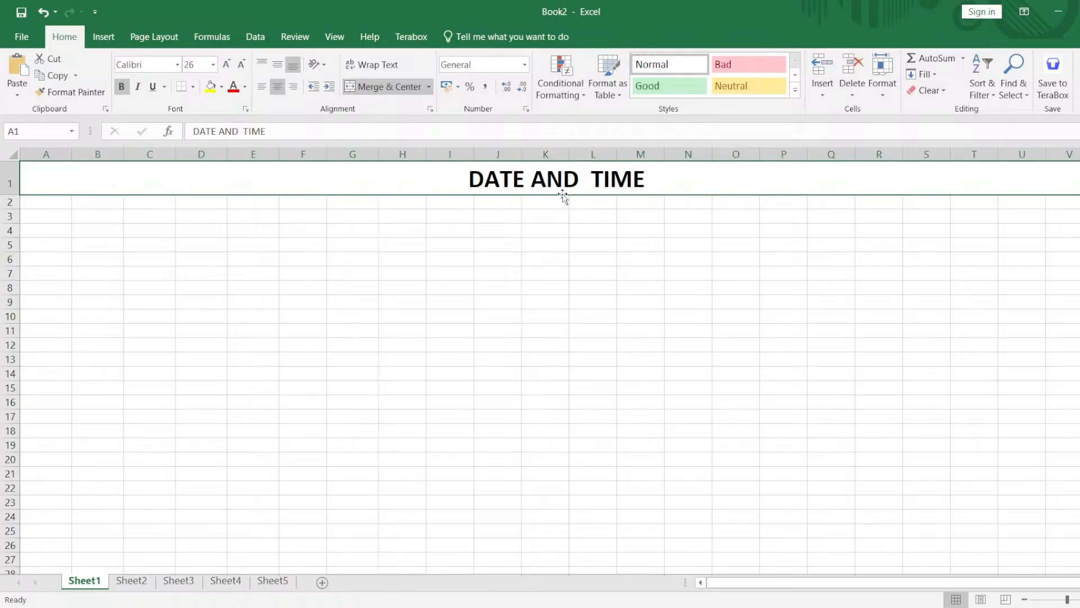
double_click(590, 178)
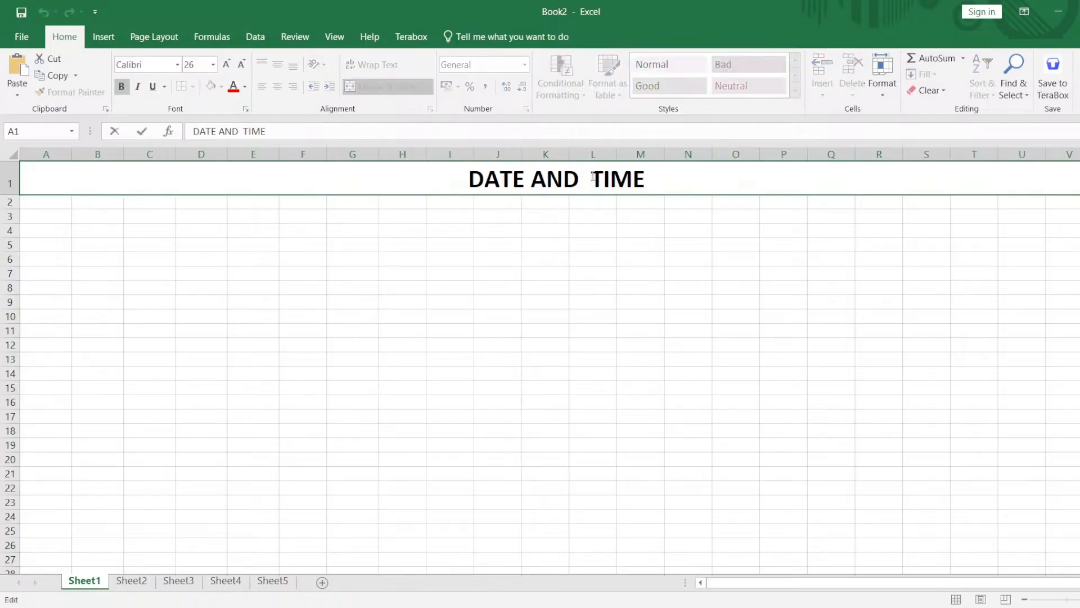
key("BackSpace")
key("Return")
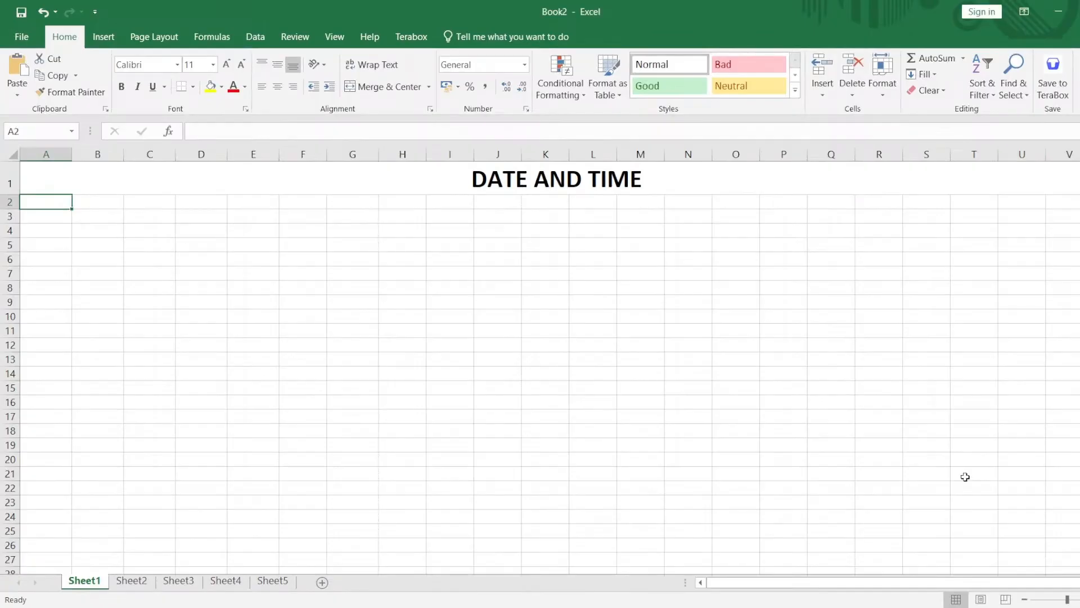
Enter the date pattern dd-mm-yy in cell H6 and widen column H slightly.
left_click(413, 255)
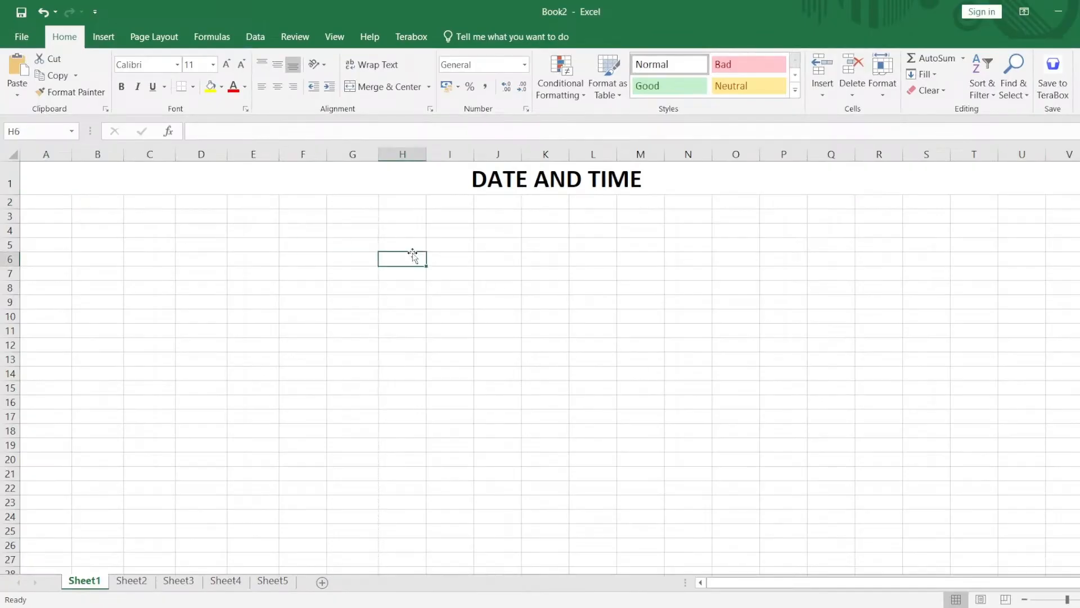
type("dd-")
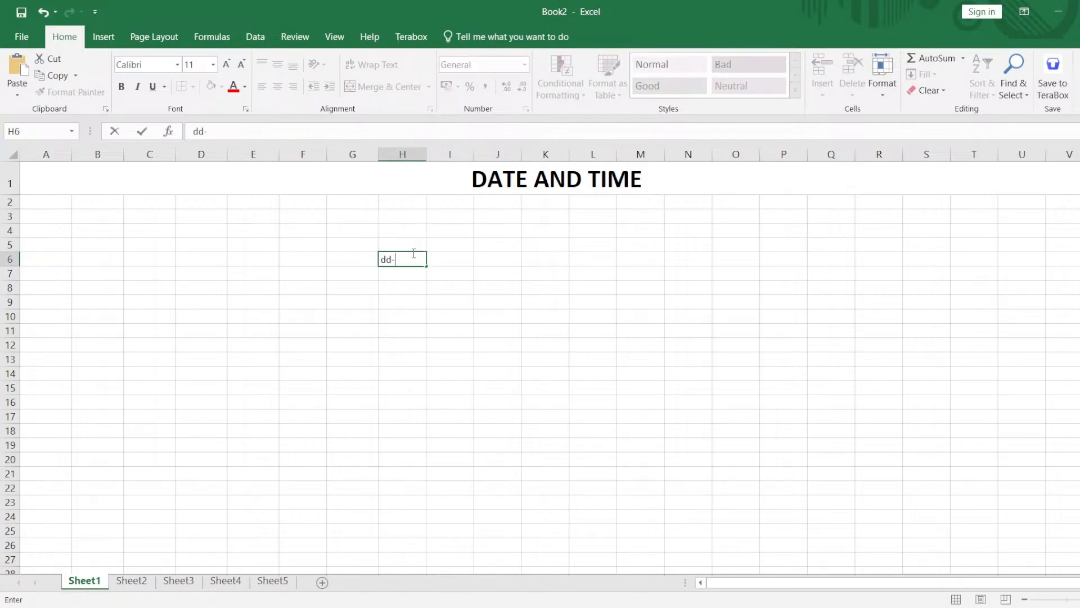
type("mm-yy")
left_click(467, 285)
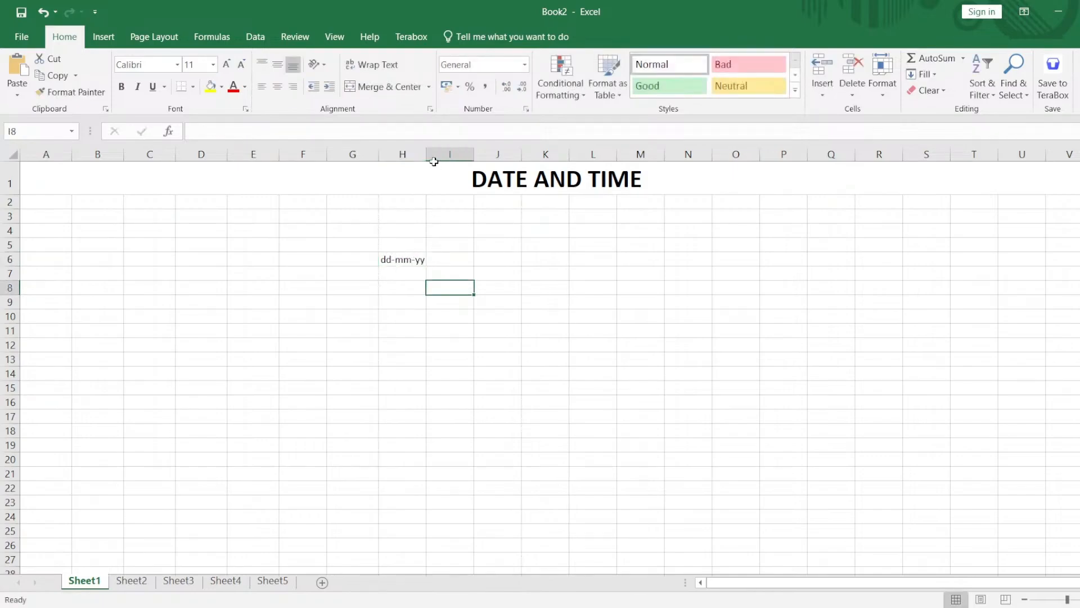
left_click_drag(426, 159, 436, 155)
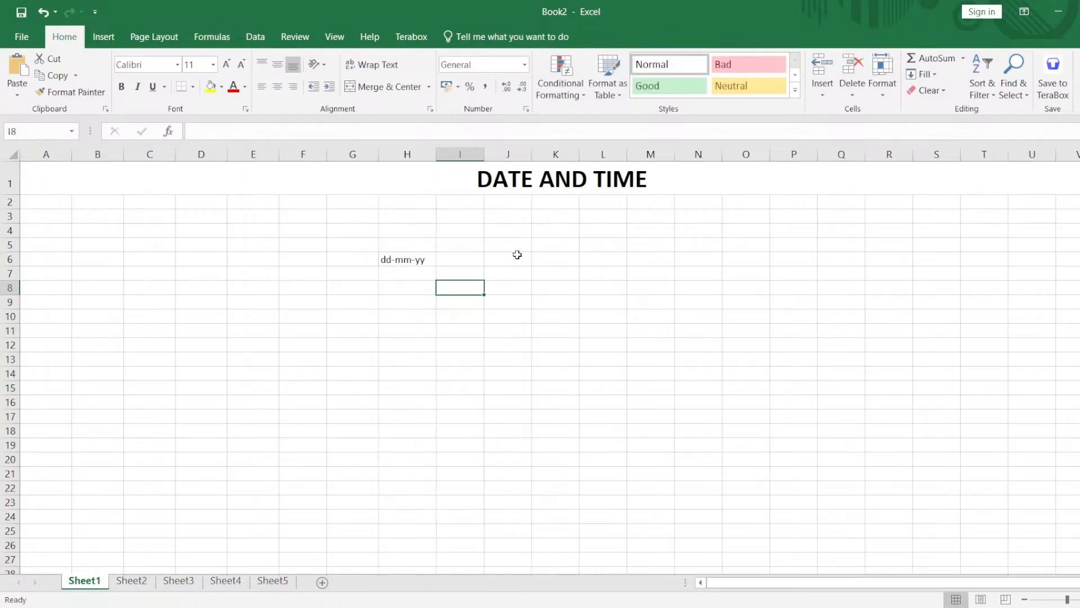
Enter the alternative date pattern mm-dd-yy in cell J6.
left_click(515, 257)
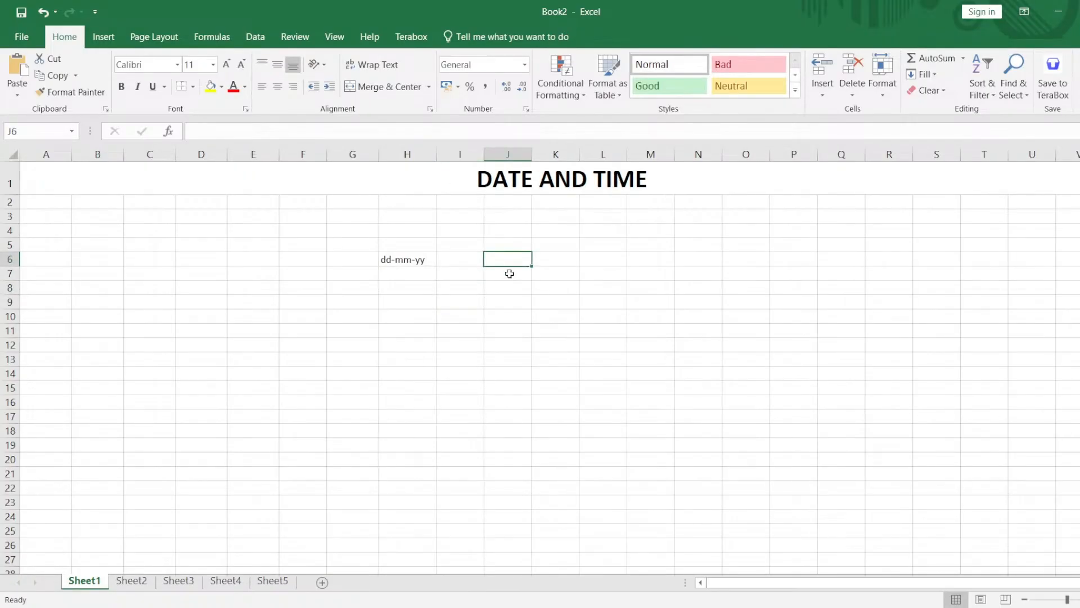
type("mm-dd-")
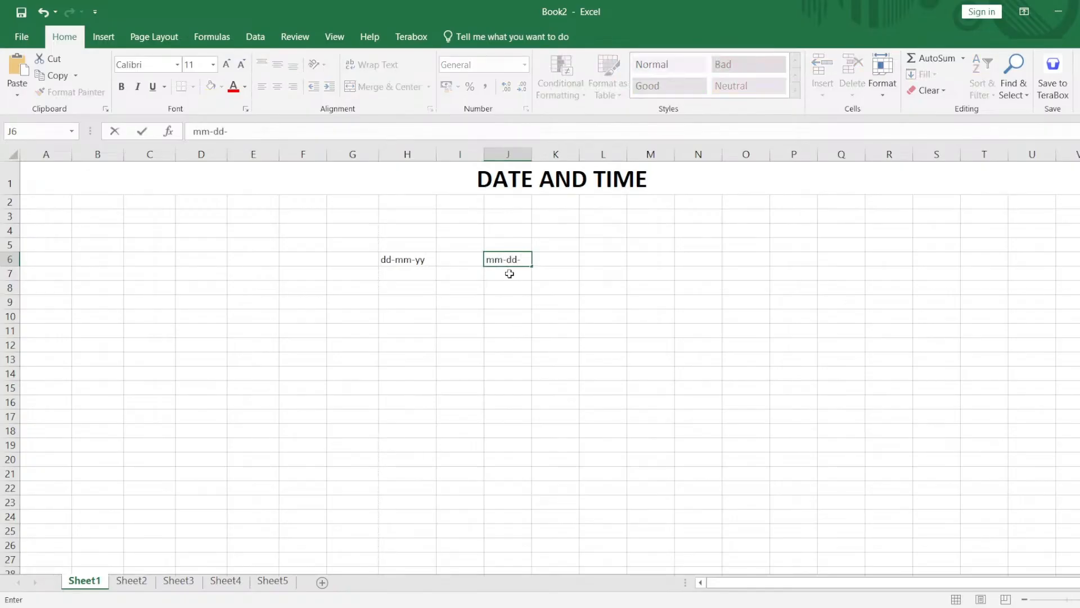
type("yy")
left_click(495, 285)
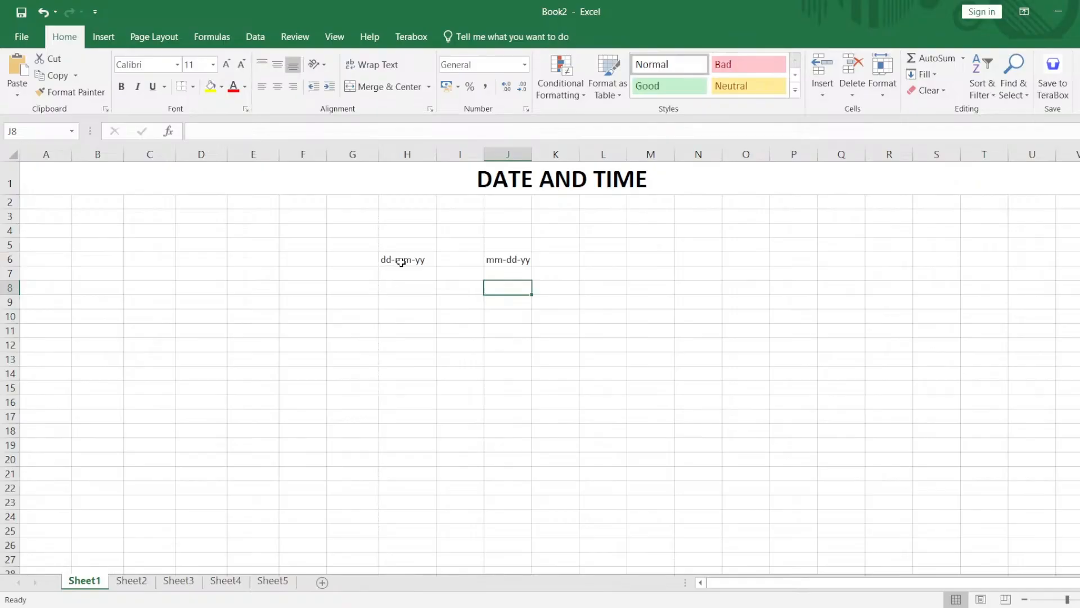
Clear both date pattern texts from cells H6 to J6.
left_click_drag(379, 244, 439, 264)
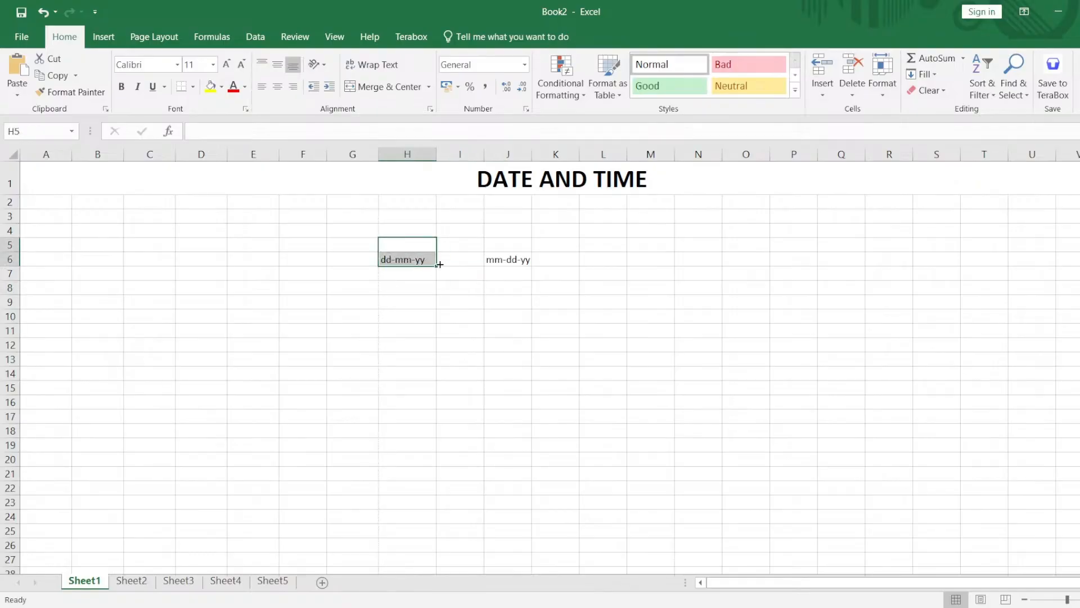
double_click(415, 260)
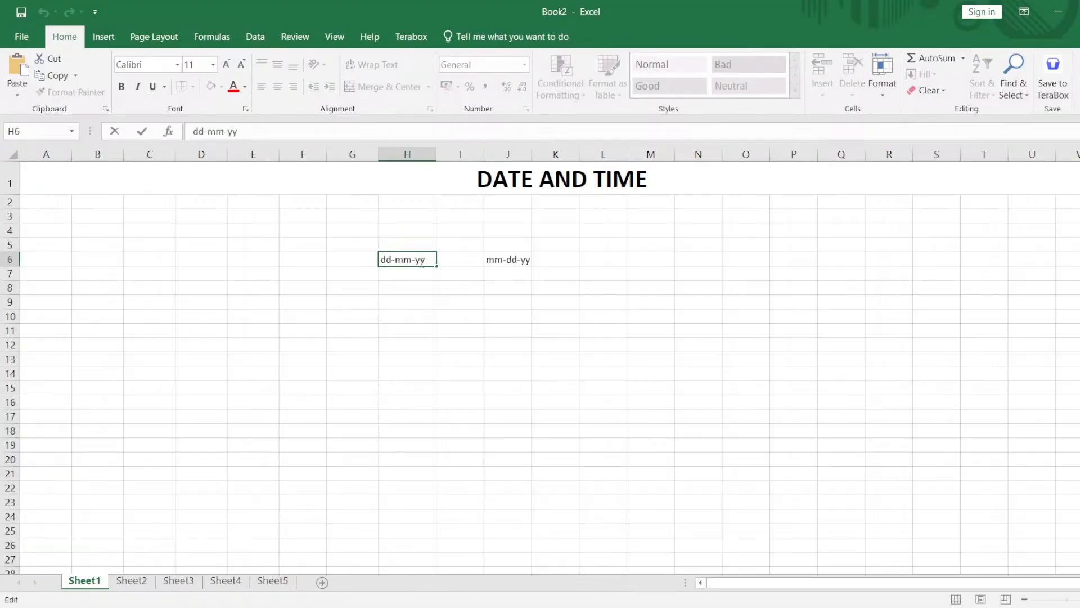
left_click(500, 269)
left_click(522, 262)
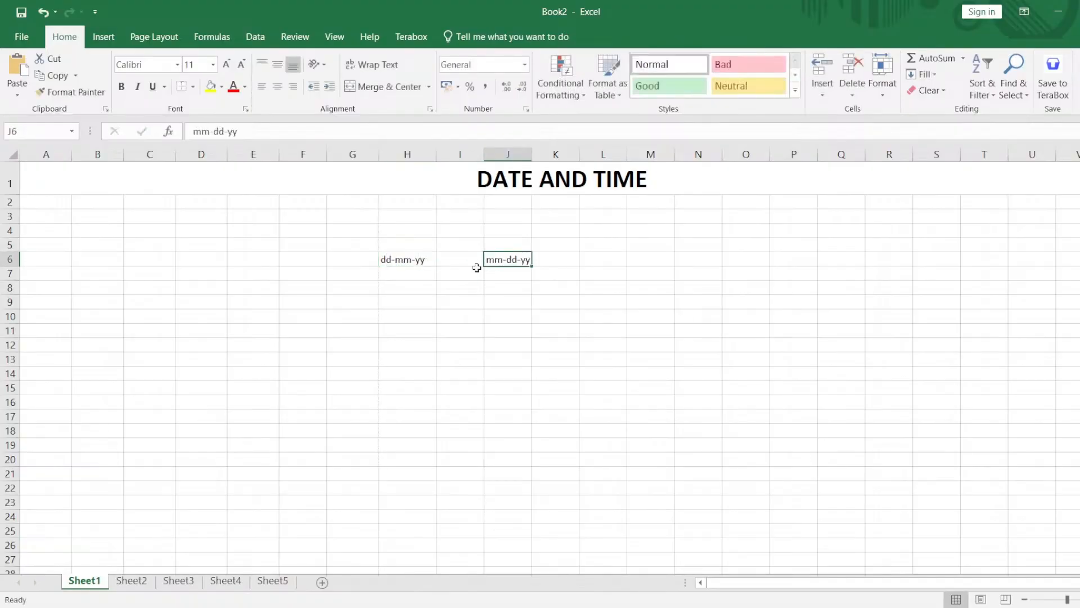
left_click(406, 261, "shift")
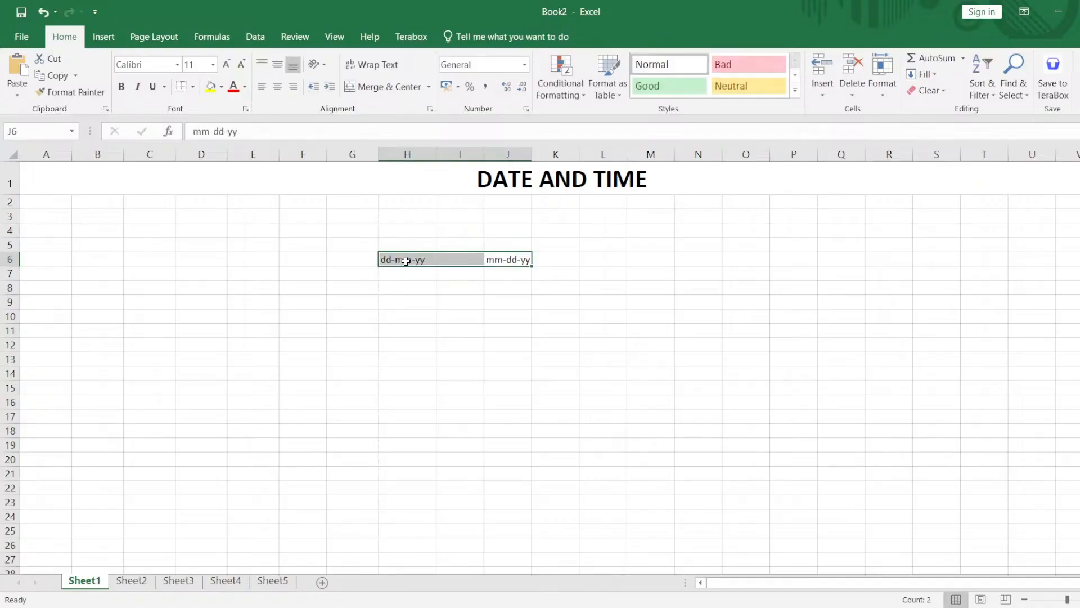
key("Delete")
left_click(334, 316)
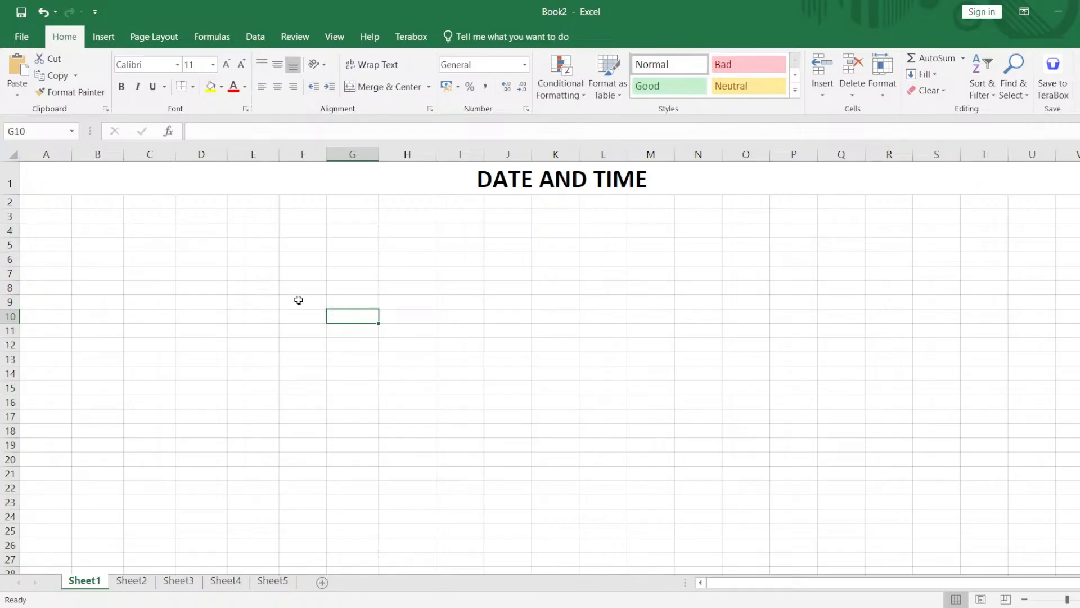
Enter 25 in cell C4 and the date pattern dd-mm-yy in cell F5.
left_click(160, 228)
type("25")
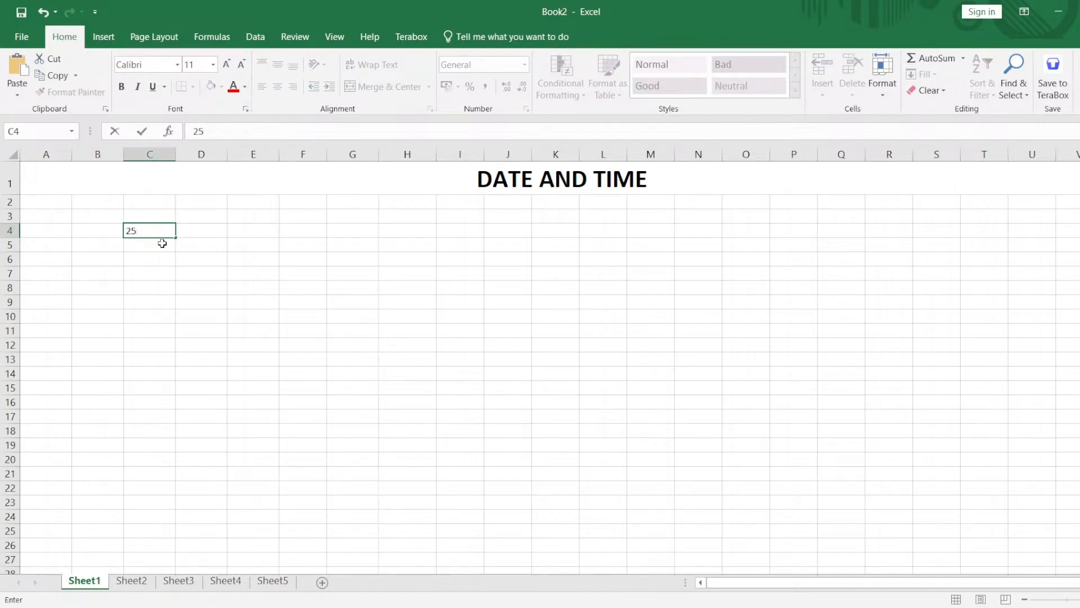
left_click(287, 247)
type("dd-")
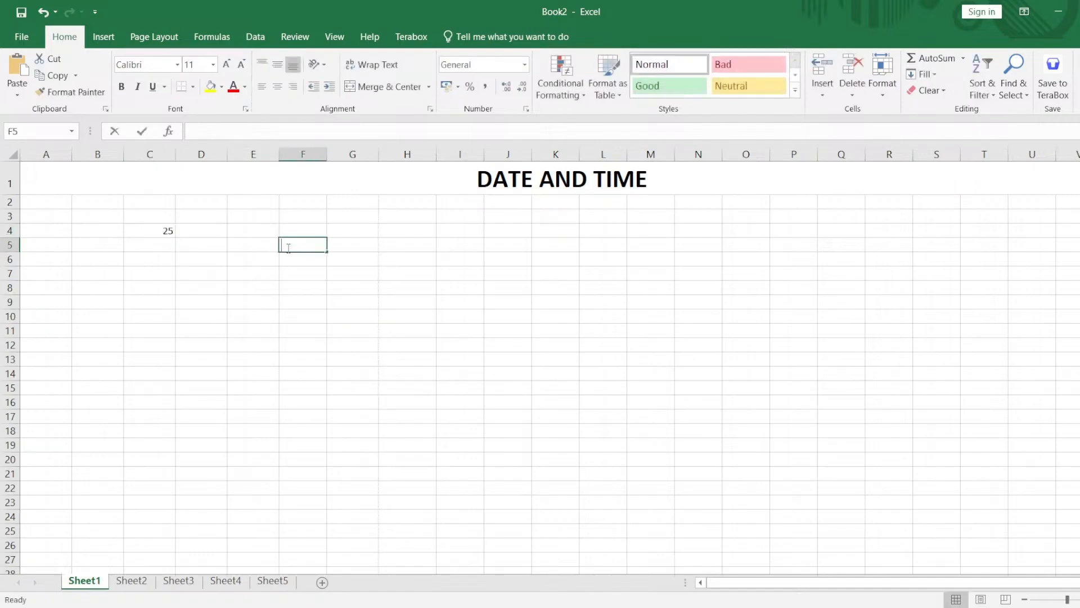
type("mm-yy")
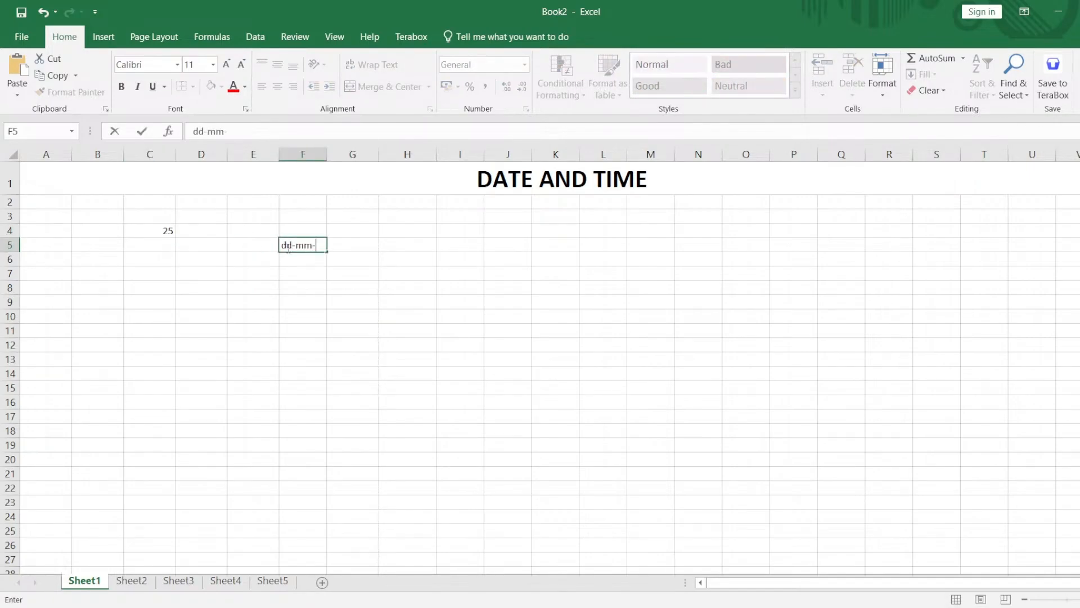
left_click(246, 276)
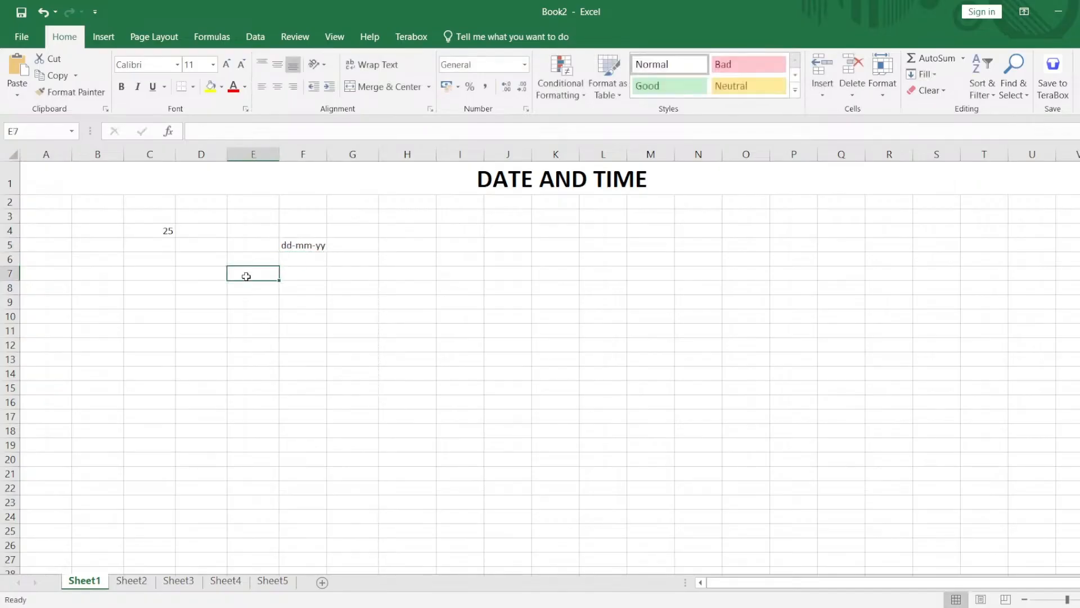
Delete the date pattern text from cell F5.
left_click(158, 230)
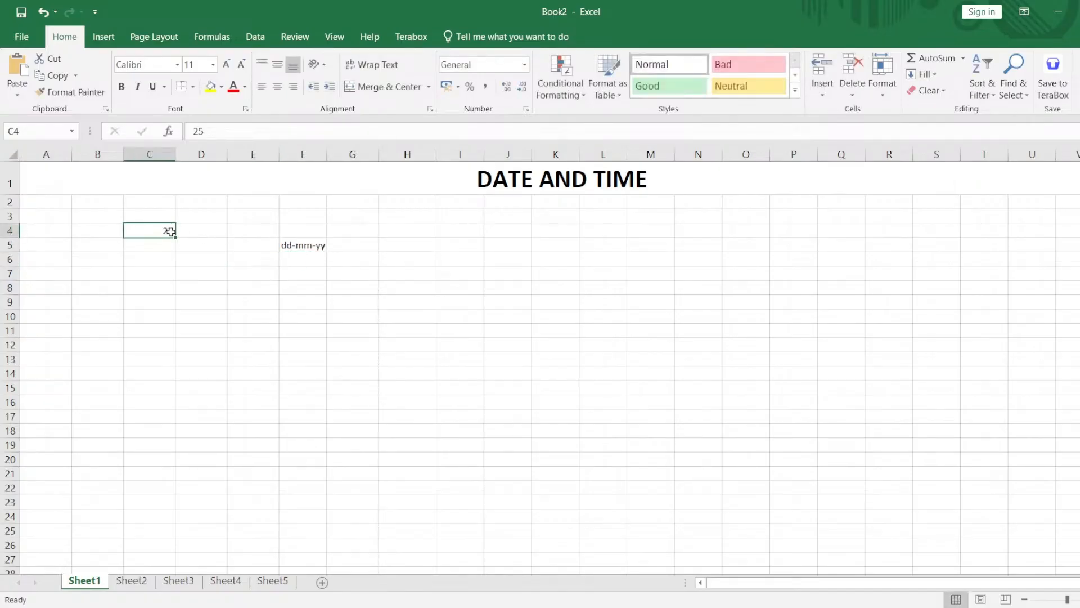
left_click(298, 246)
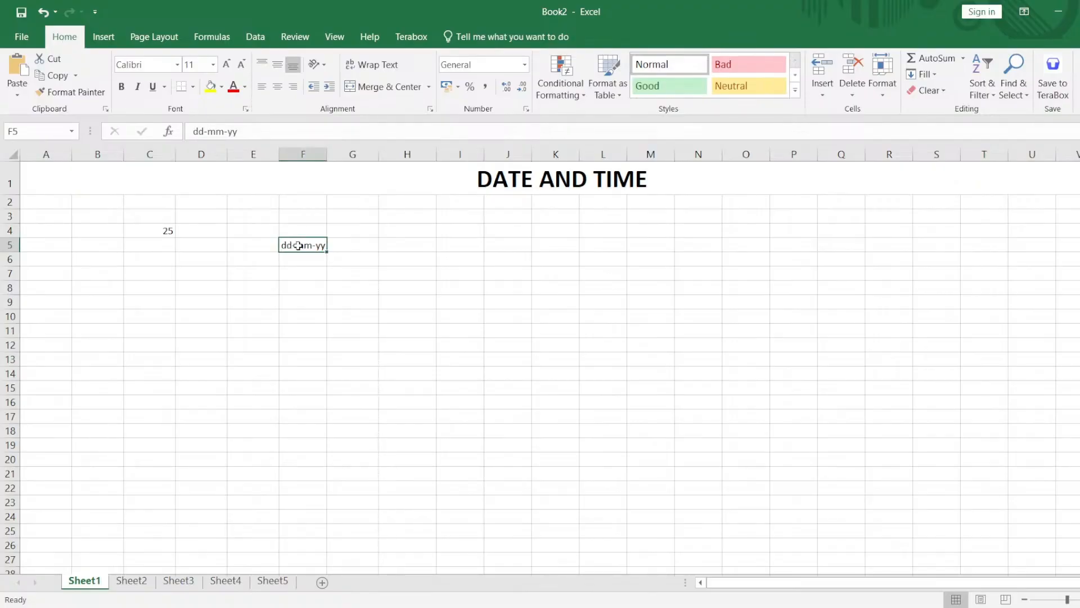
key("Delete")
Complete the entry in cell C4 as the date 25-03-2025 and select the cell to check its number format.
left_click(168, 233)
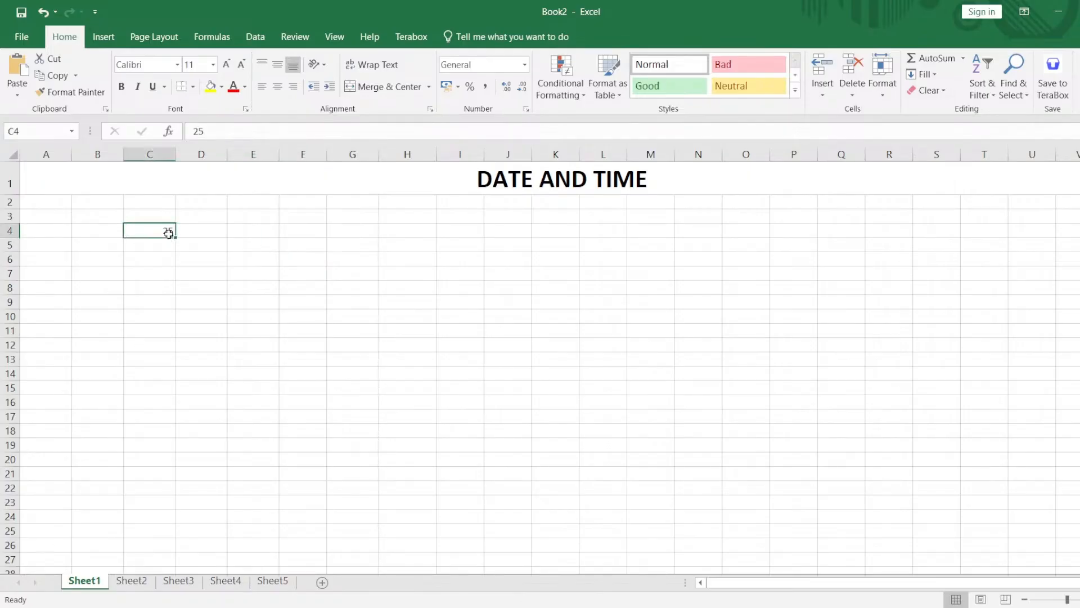
double_click(171, 232)
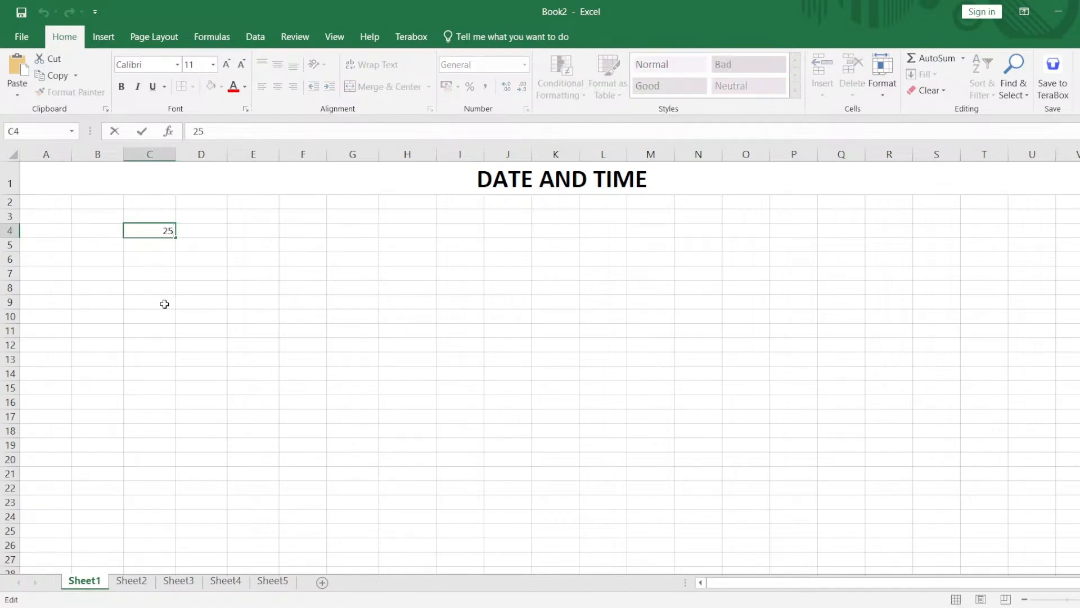
type("-03-2025")
key("Return")
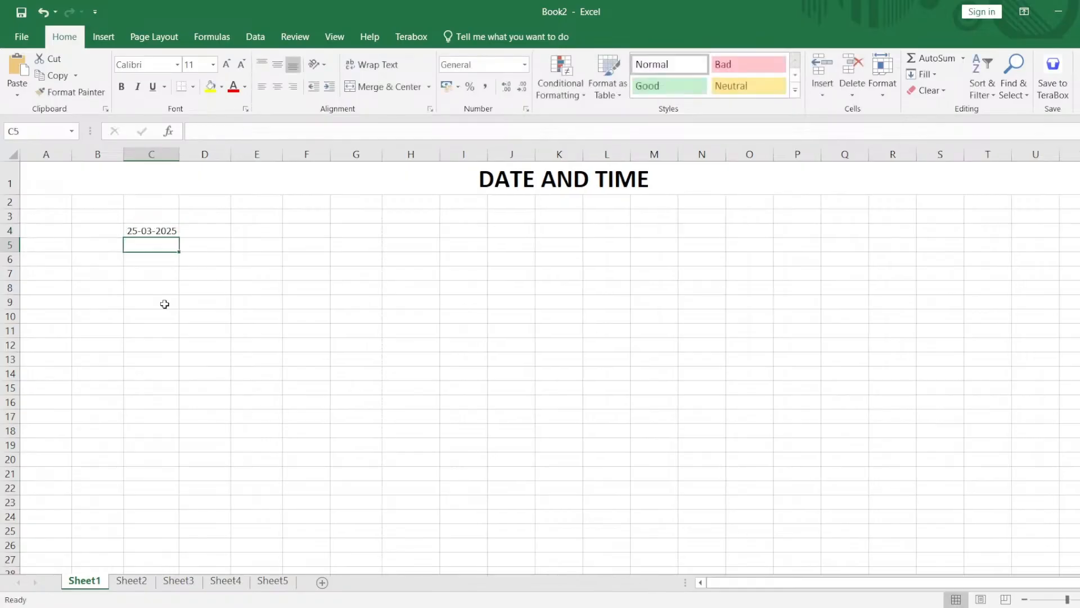
left_click(158, 232)
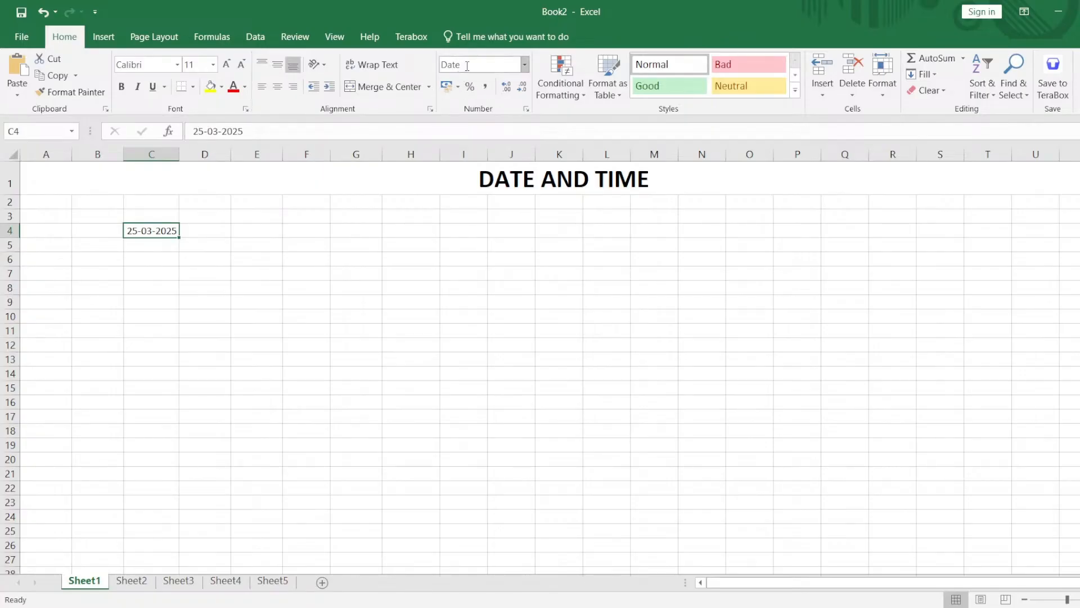
Enter the sample text Hi in cell E4 and the number 123 in cell F4.
left_click(254, 235)
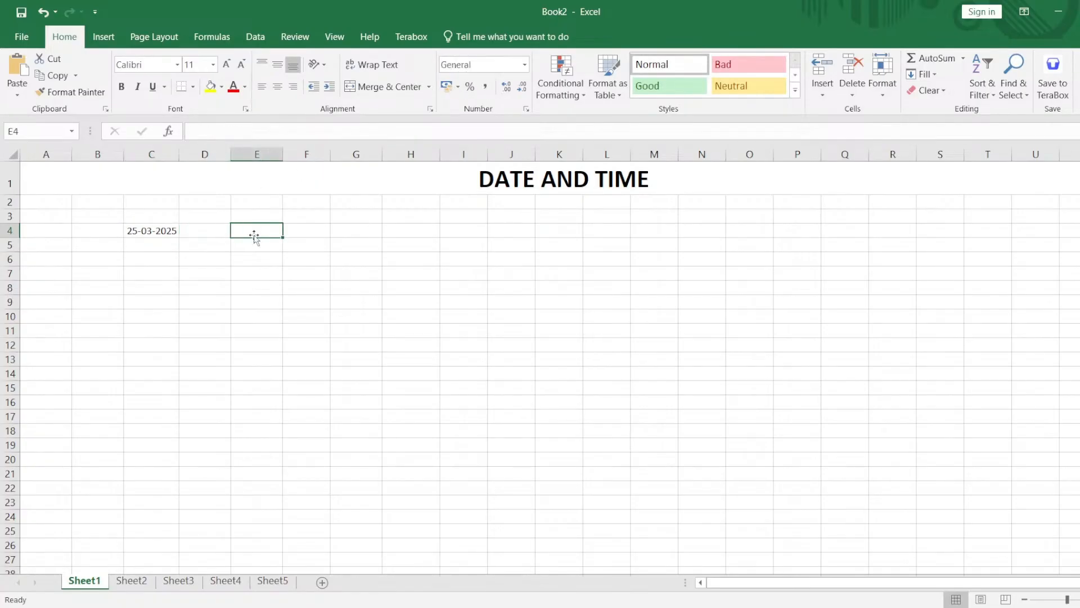
type("Hi")
key("Tab")
type("1")
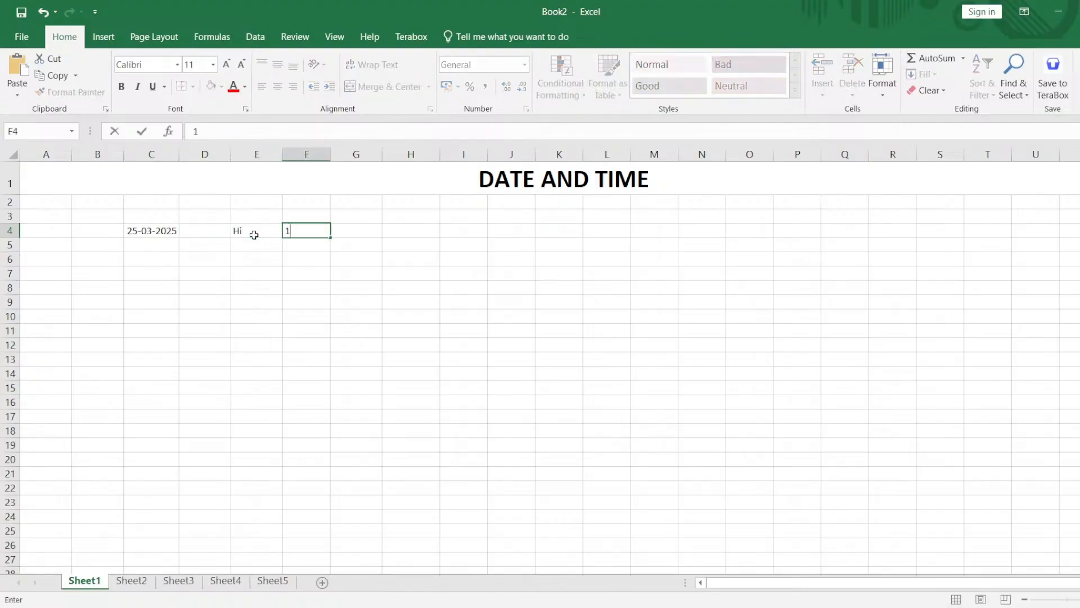
type("23")
key("Tab")
Compare the number formats of the text, number and date cells in row 4, and view the available formats.
left_click(250, 232)
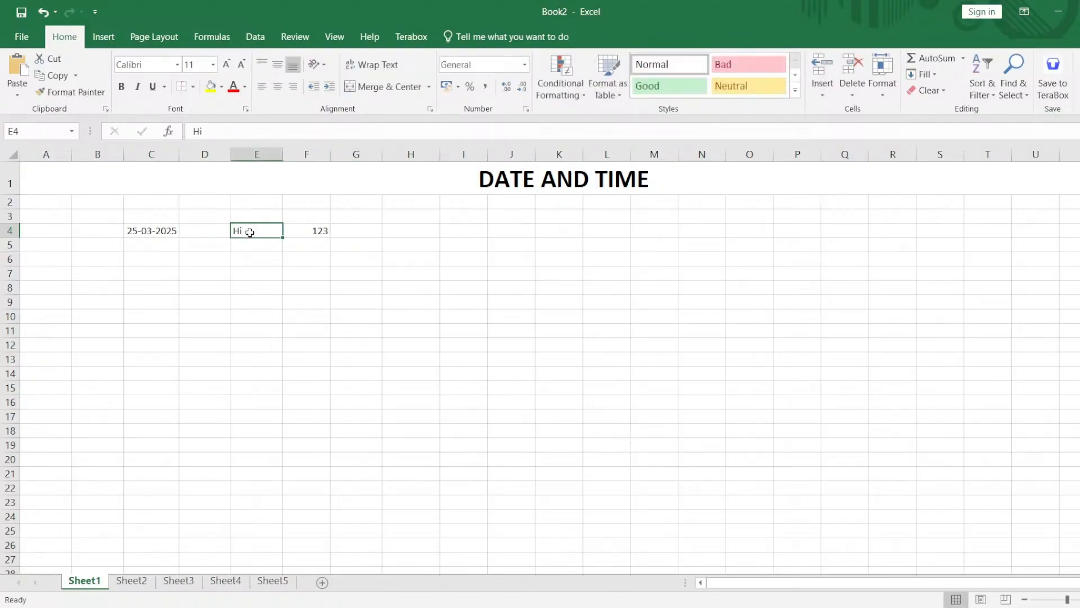
left_click(313, 224)
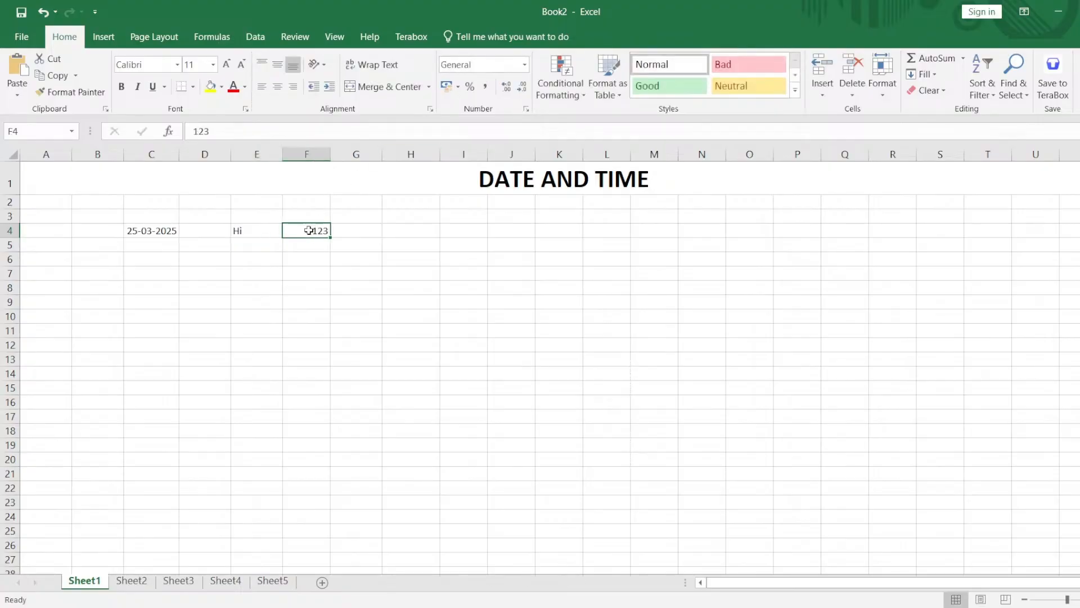
left_click(141, 236)
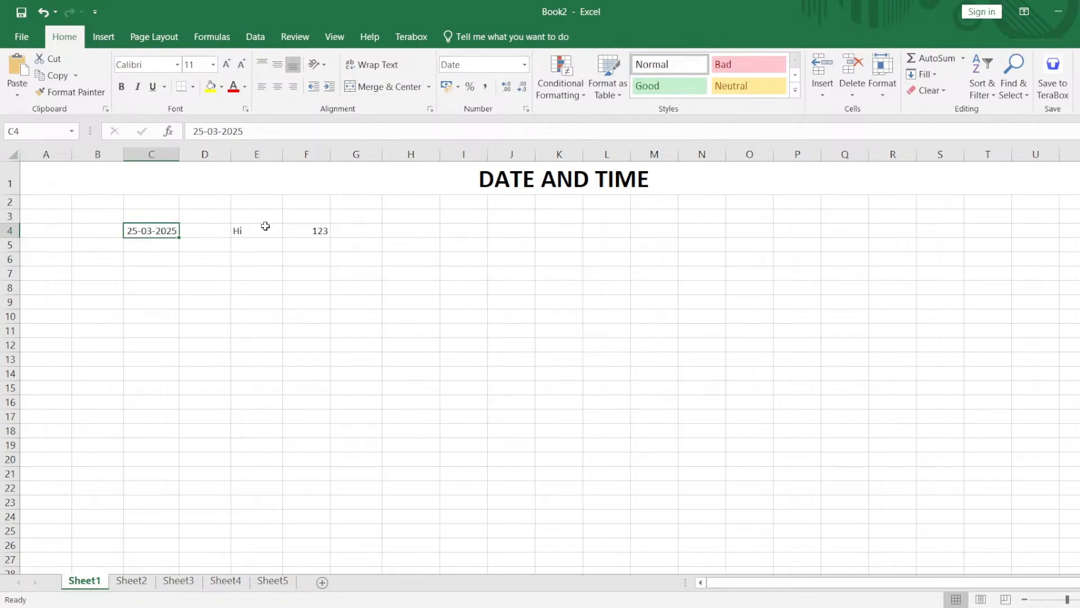
left_click(524, 66)
left_click(337, 328)
Enter the date 25-Mar-2025 in cell C6 and select the cell to check its number format.
left_click(155, 256)
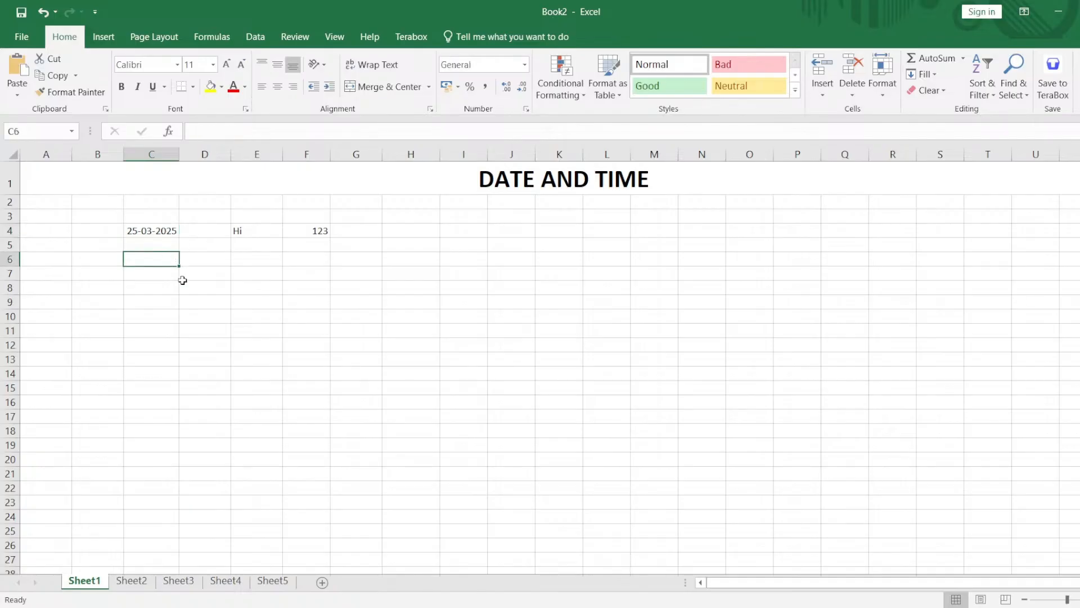
type("25")
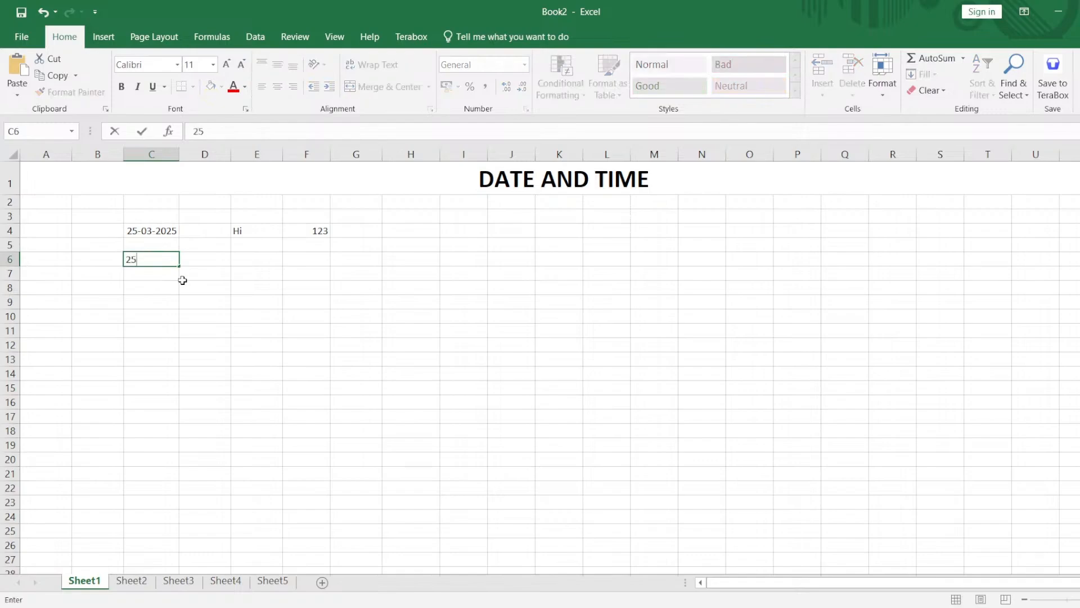
type("-Mar-2025")
key("Return")
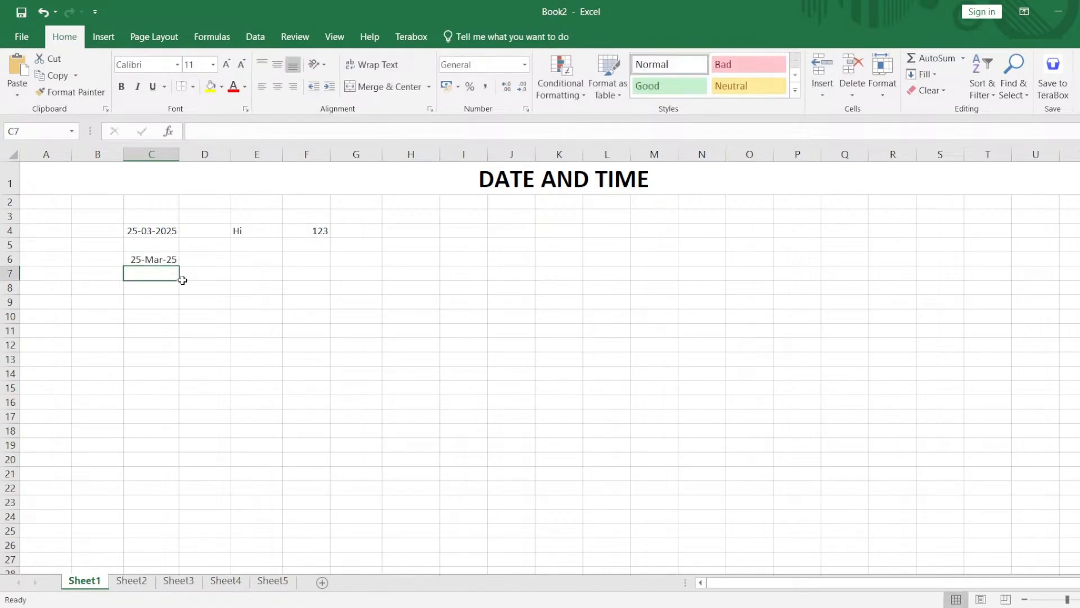
left_click(162, 263)
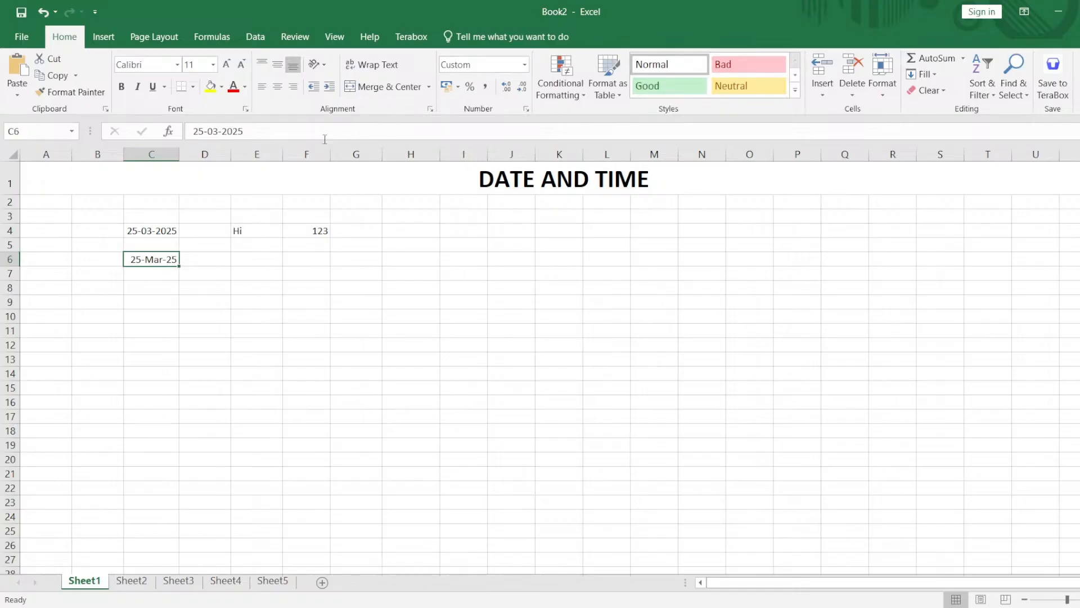
Compare the number formats of the two dates in cells C4 and C6.
left_click(216, 268)
left_click(165, 233)
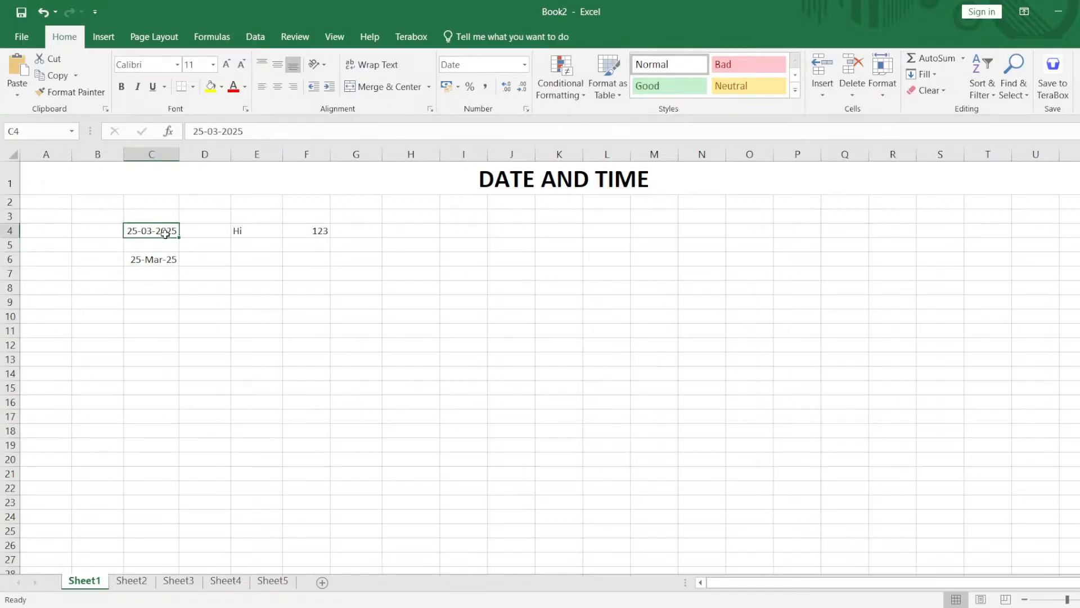
left_click(150, 269)
left_click(153, 259)
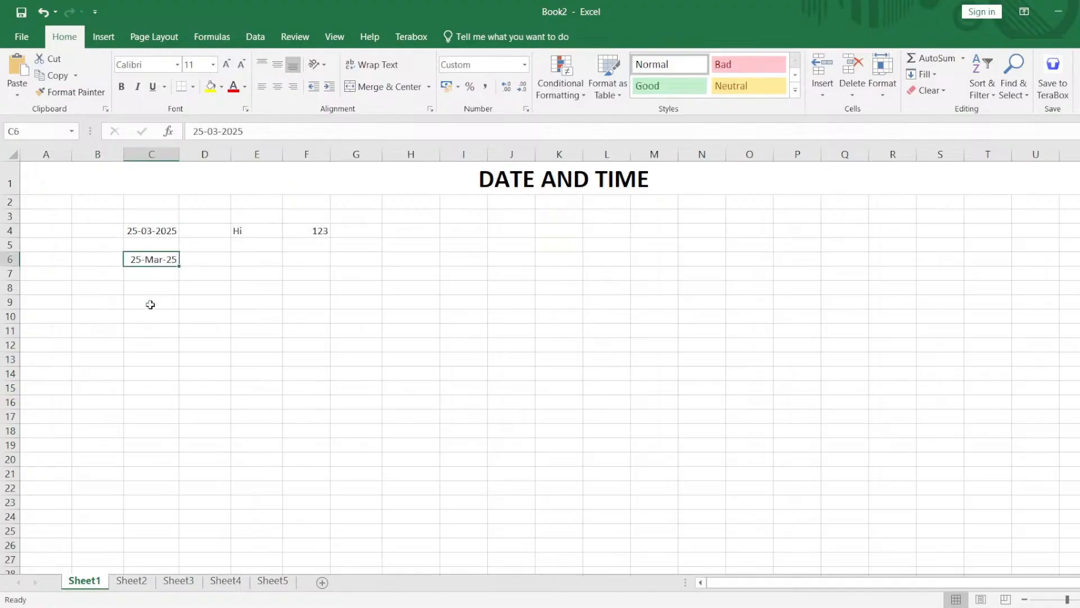
left_click(150, 288)
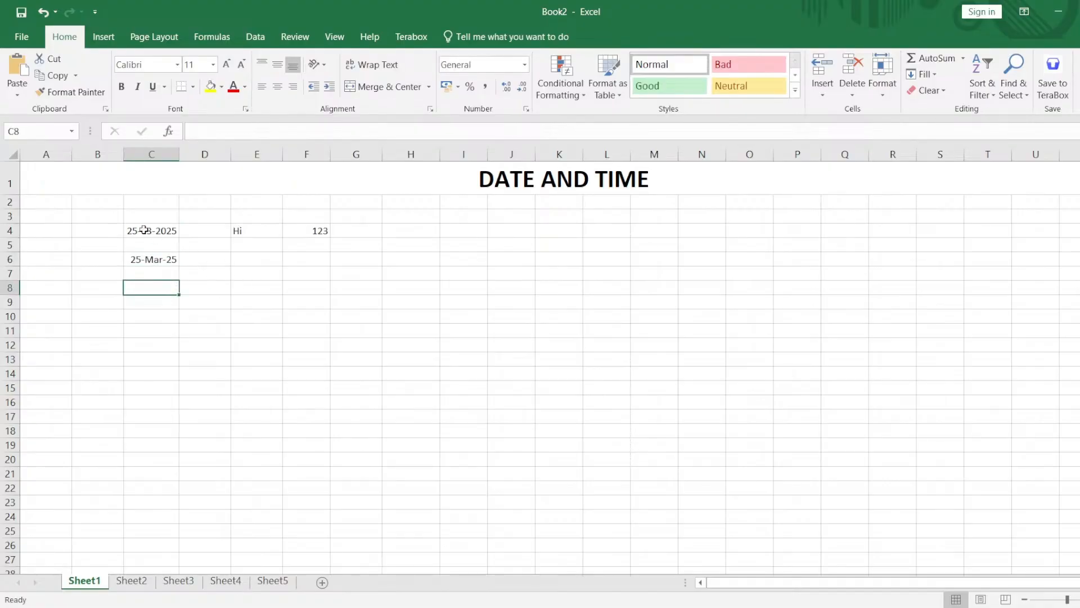
left_click_drag(149, 231, 203, 263)
Enter the time 12:24:30 in cell C11.
left_click(156, 328)
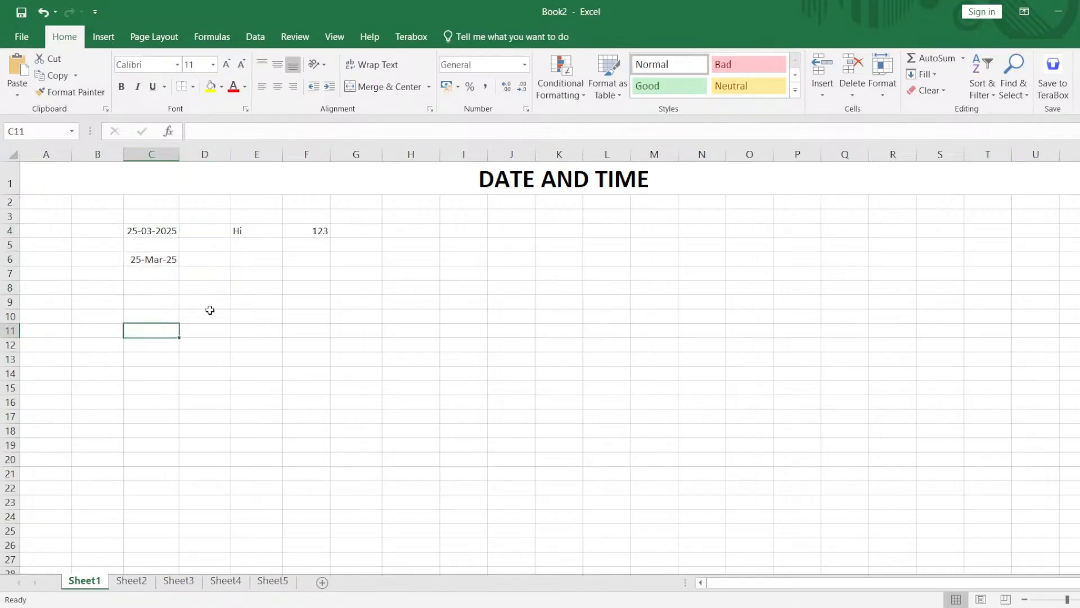
type("12")
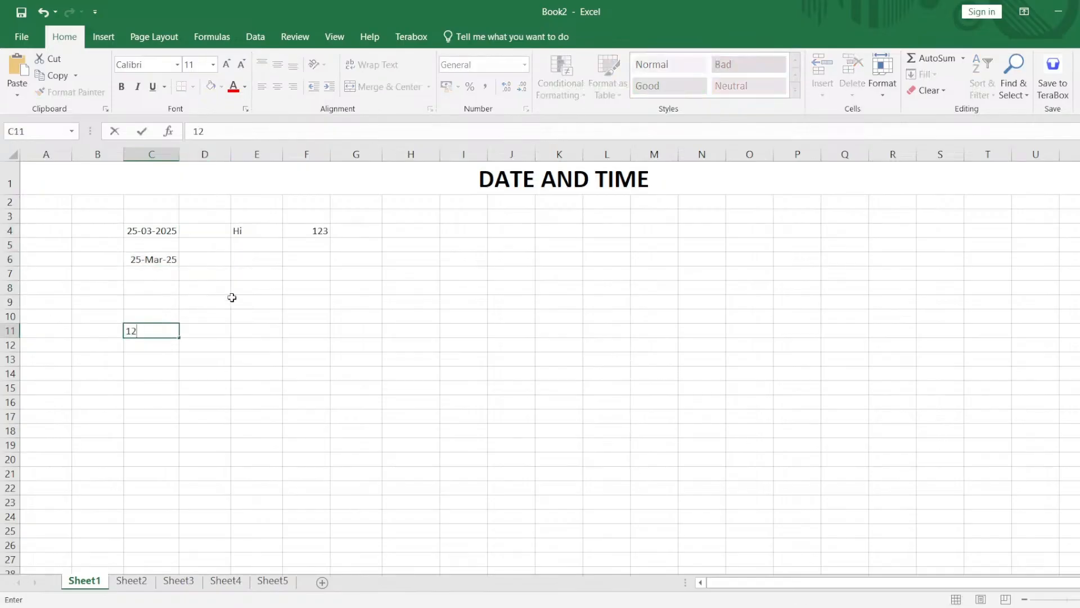
type(":24:30")
key("Return")
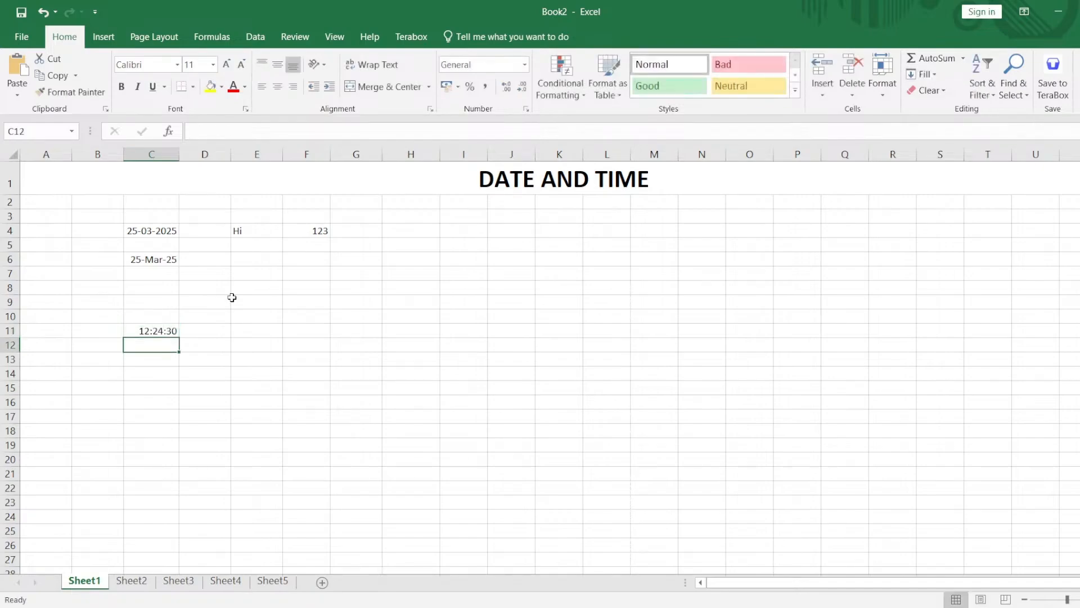
Enter the time pattern hh:mm:ss in cell E11, two columns beside the time.
key("Up")
key("Right")
key("Right")
type("hh")
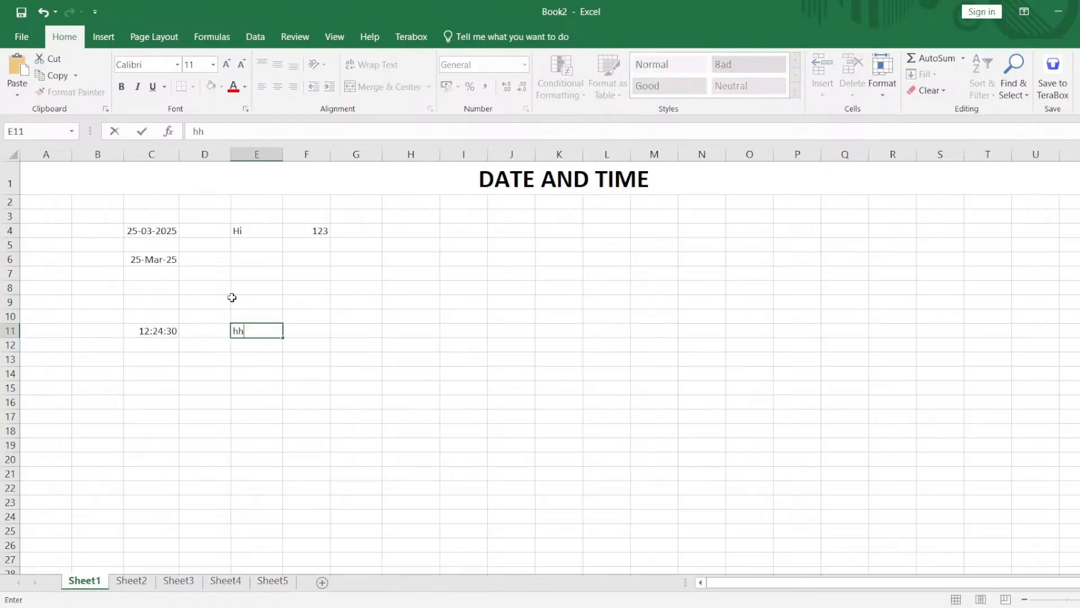
type(":mm:ss")
key("Return")
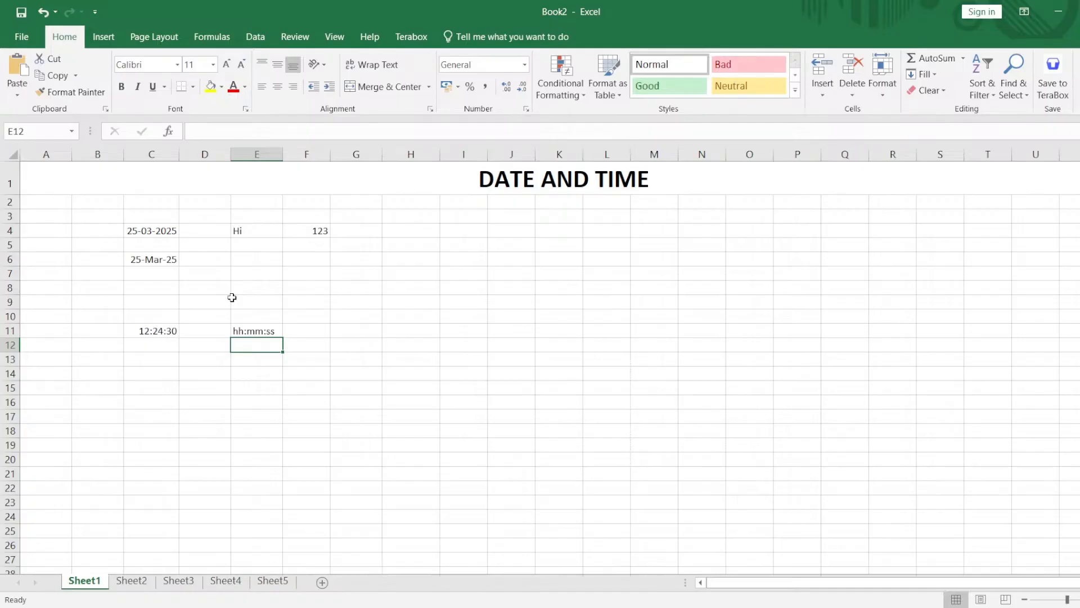
Examine the hour, minute and second parts of the time in cell C11 and check its number format.
double_click(148, 331)
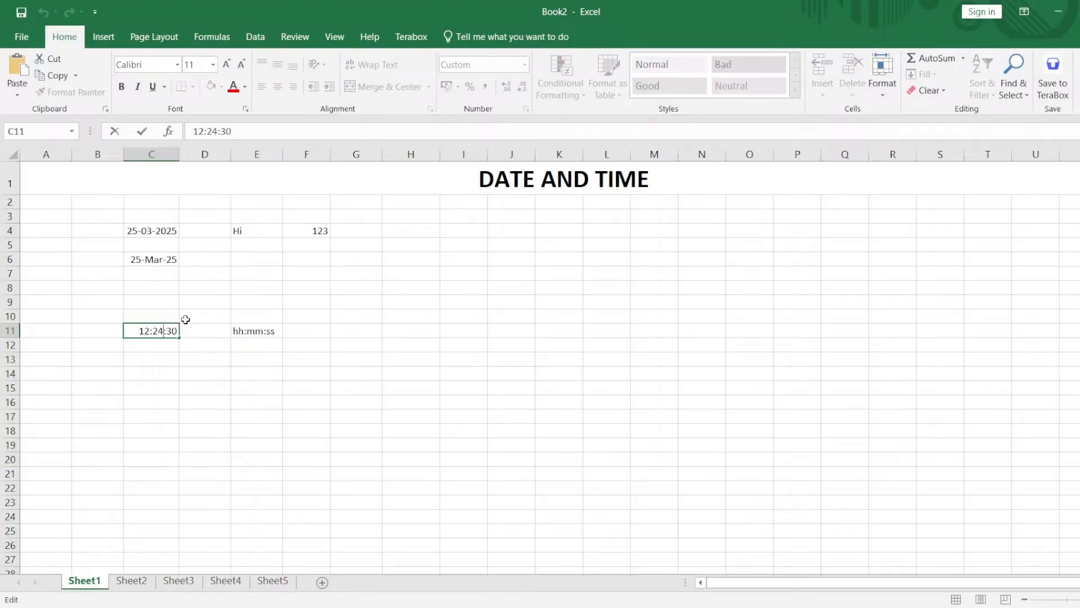
key("Return")
left_click(155, 333)
double_click(155, 333)
left_click_drag(140, 333, 163, 332)
left_click(152, 332)
left_click(177, 333)
double_click(177, 334)
left_click(335, 333)
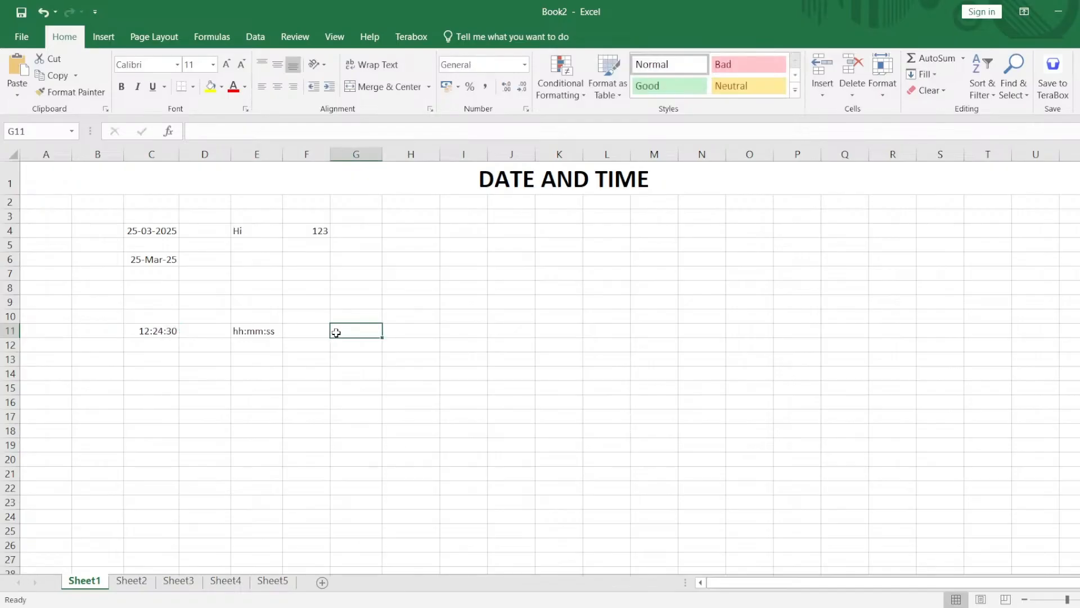
left_click(147, 334)
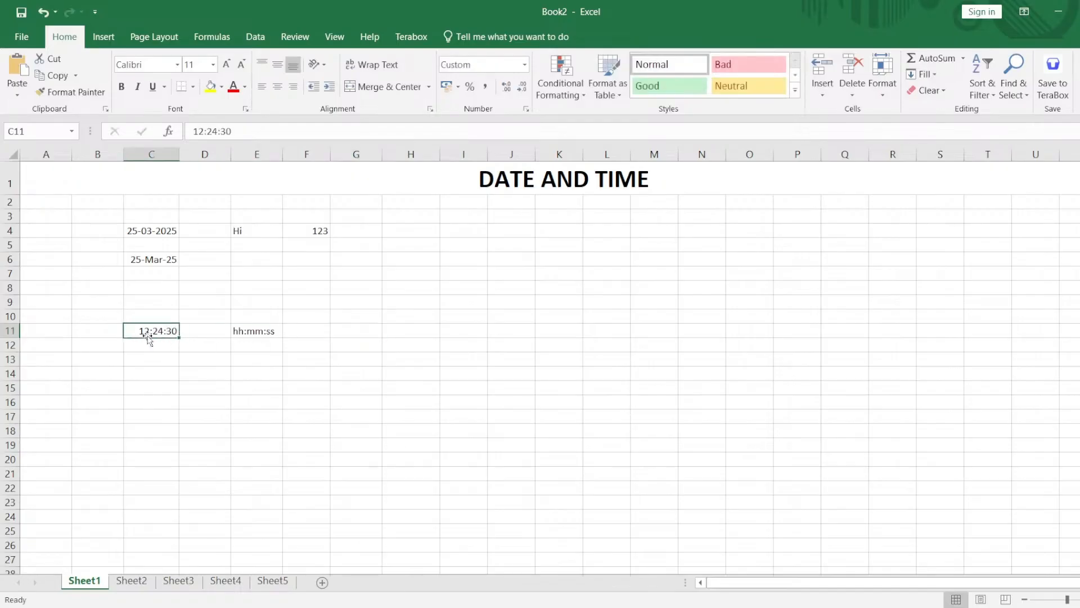
Enter a second sample time, 16:40:37, in cell H10.
left_click(380, 315)
left_click(434, 317)
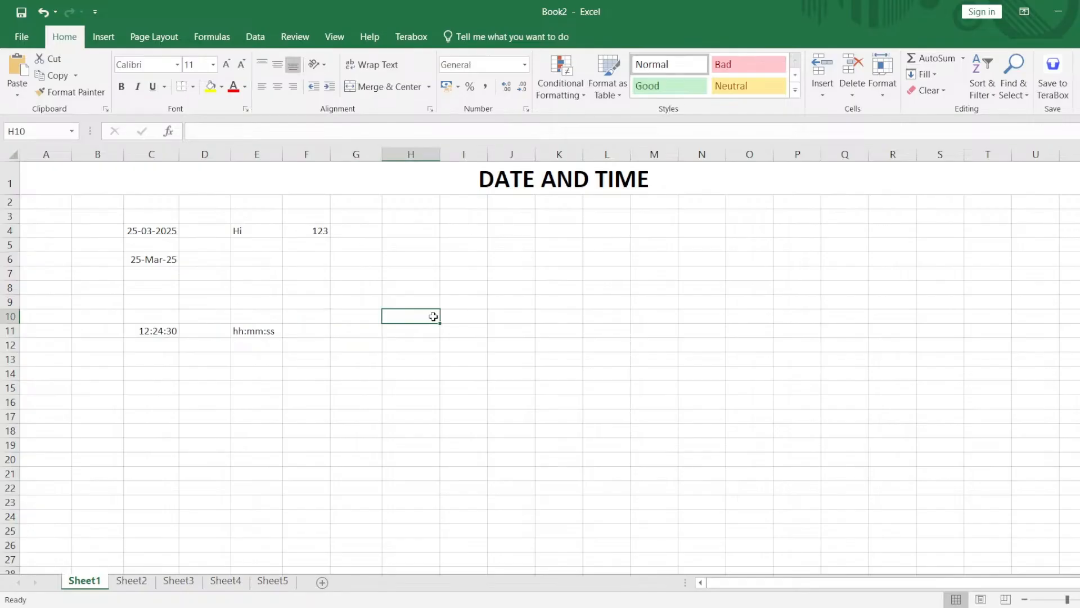
type("16:")
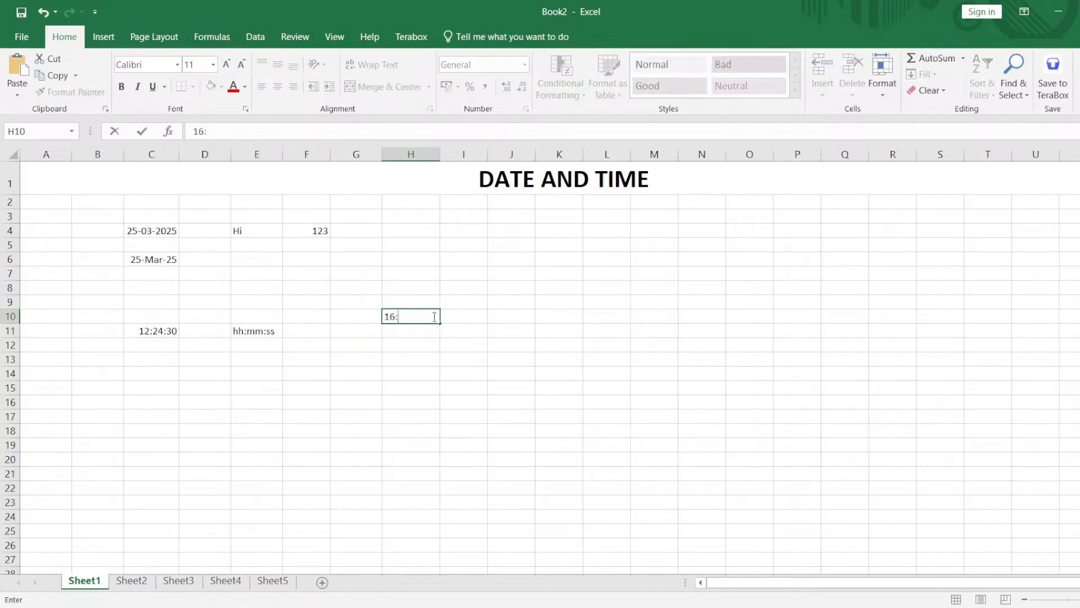
type("40:")
type("57")
key("Return")
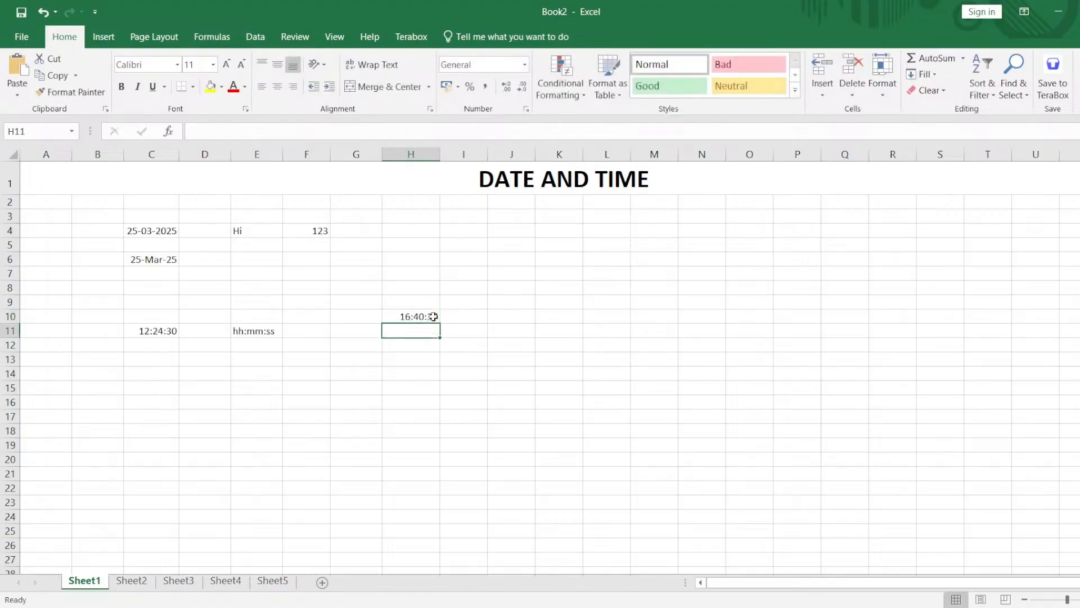
Examine the parts and number format of the time in cell H10 and review the entries in C4:H11.
left_click(434, 316)
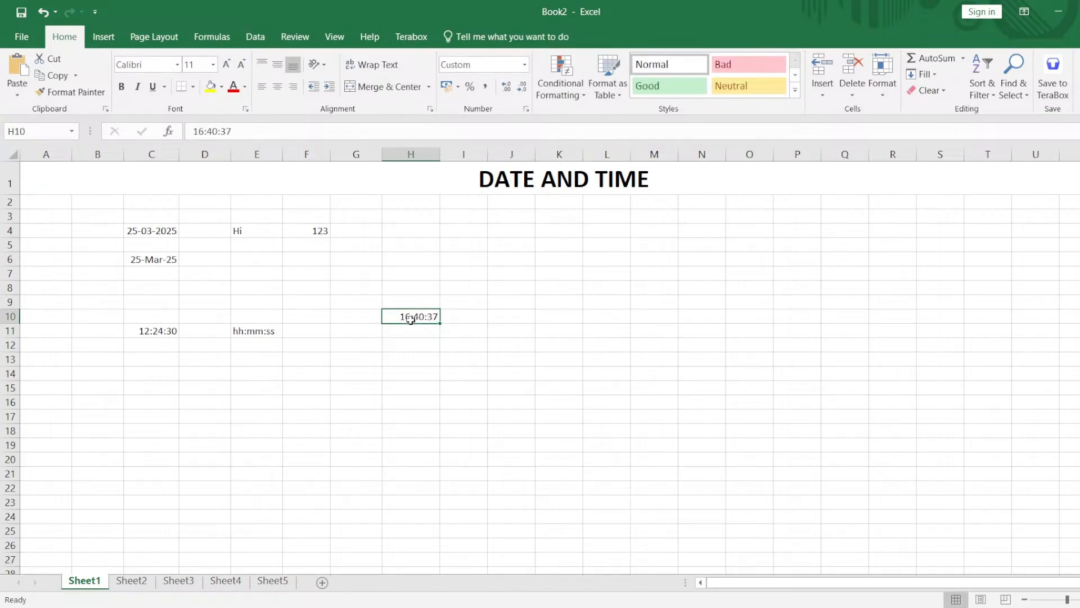
double_click(410, 318)
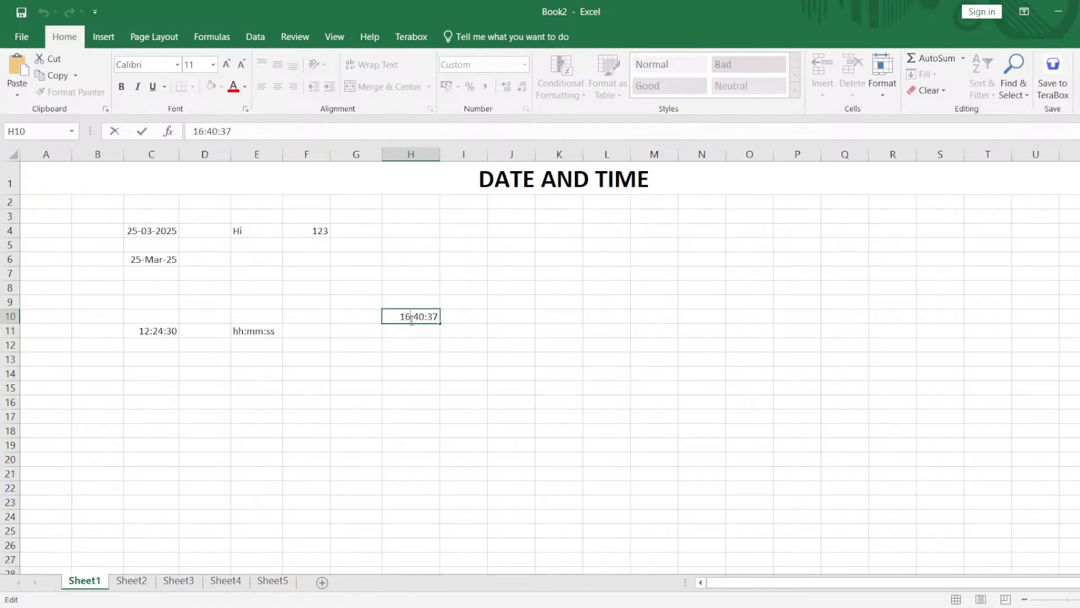
left_click_drag(400, 318, 448, 321)
key("Return")
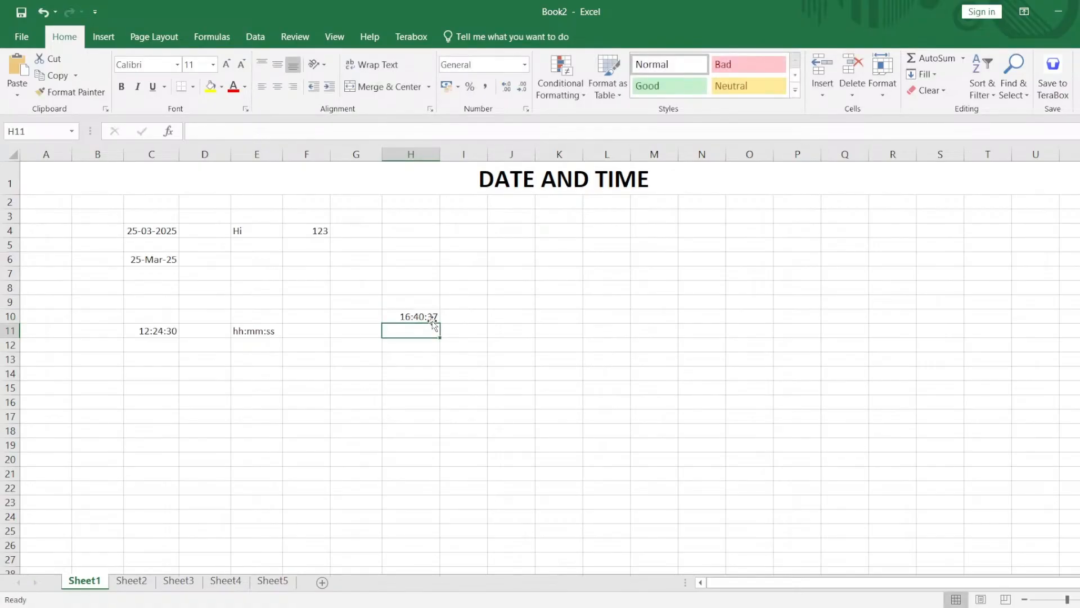
left_click(432, 319)
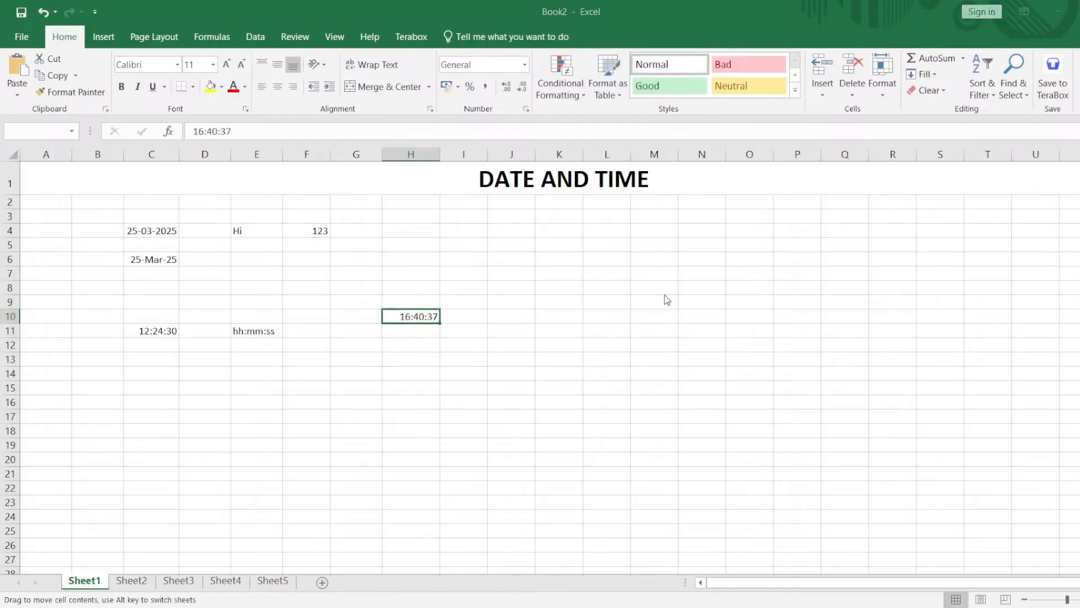
key("Return")
left_click(521, 345)
left_click(427, 336)
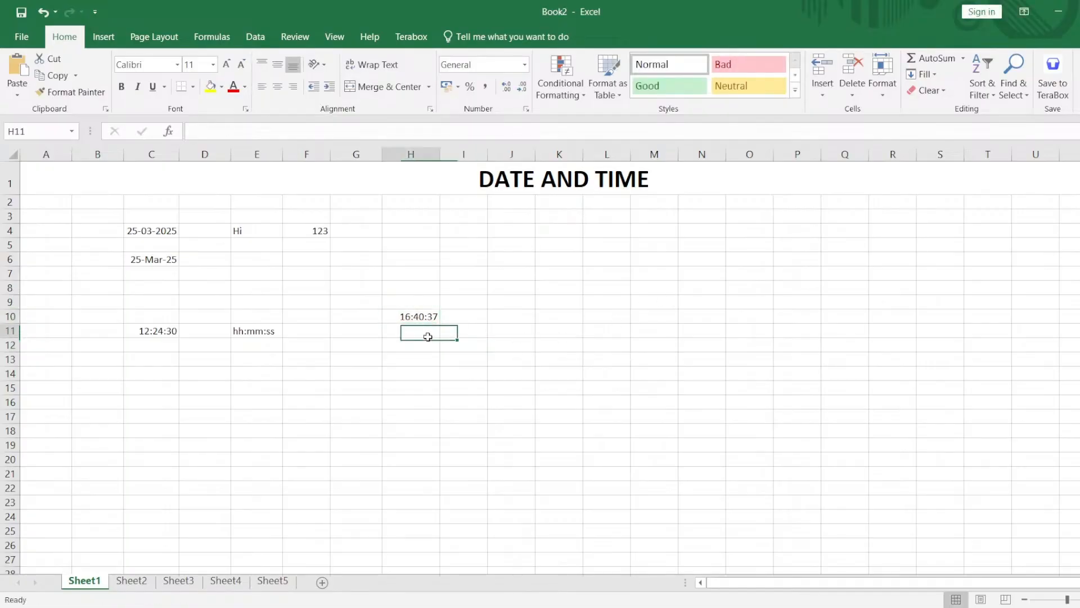
left_click_drag(427, 336, 135, 230)
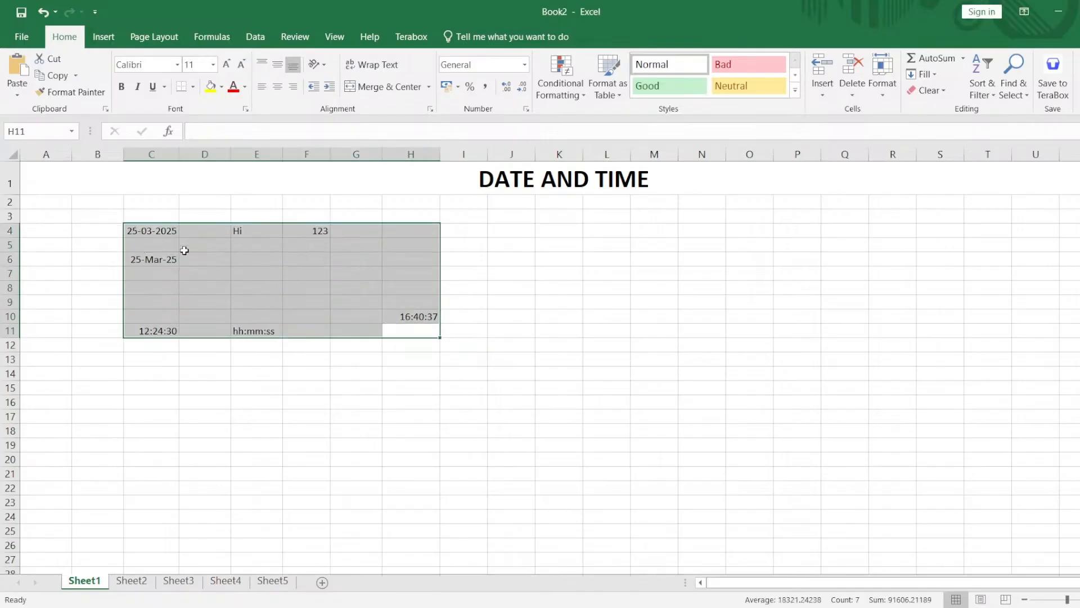
left_click(393, 388)
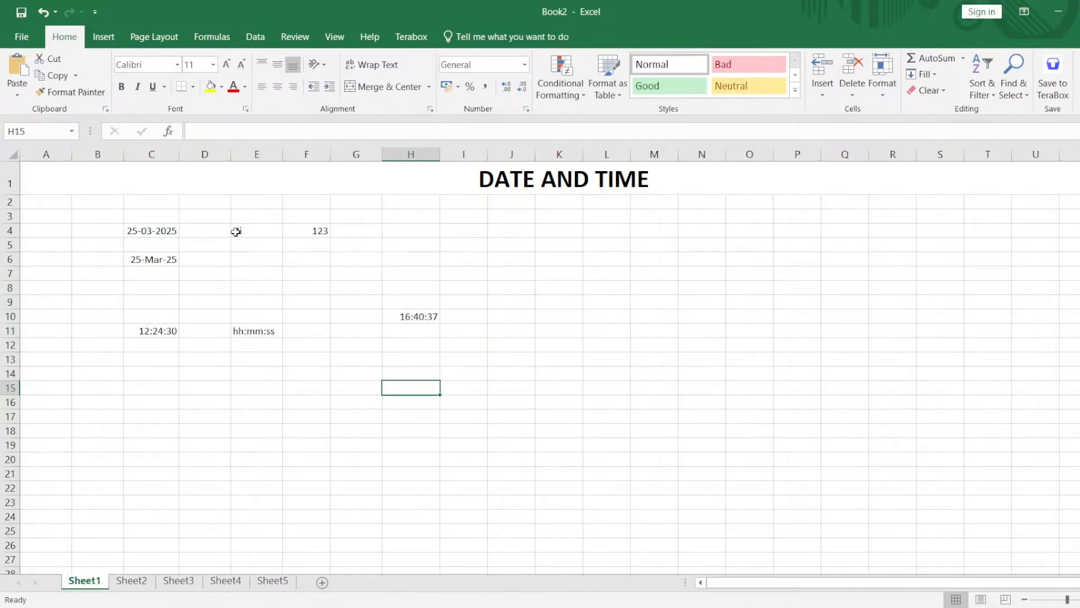
Enter the date pattern dd-mm-yyyy in cell H4 and the time pattern hh:mm:ss in cell H5.
left_click(428, 227)
type("dd-mm-yy")
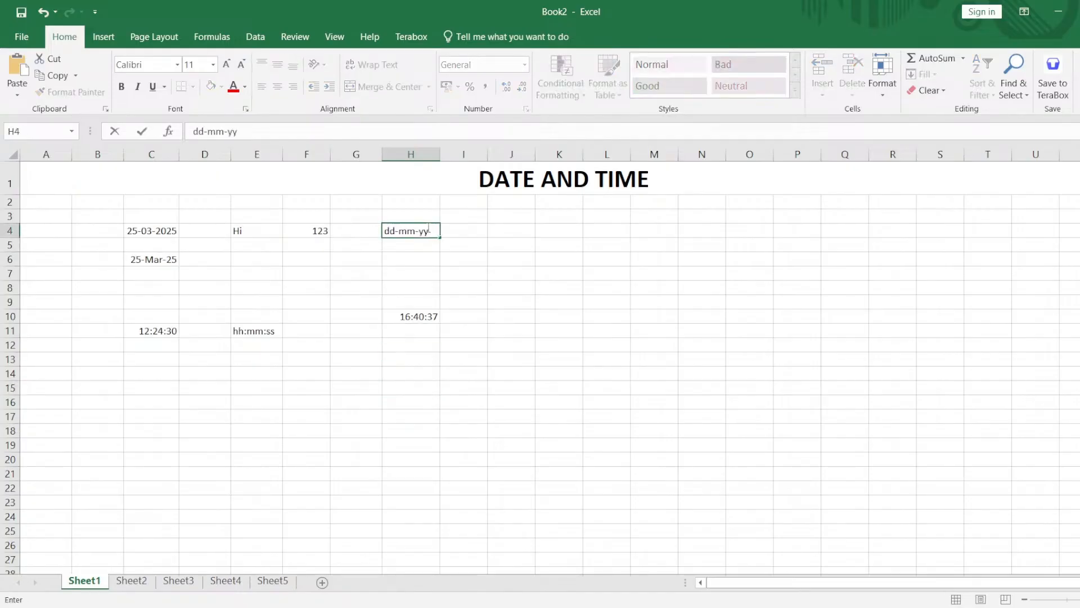
type("yy")
key("Return")
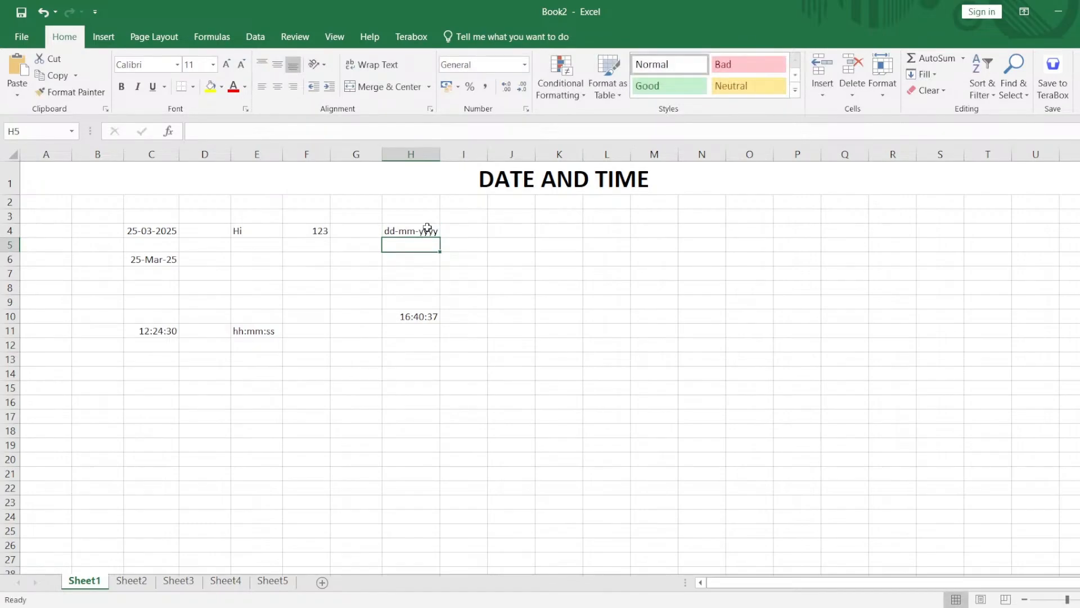
type("hh:mm")
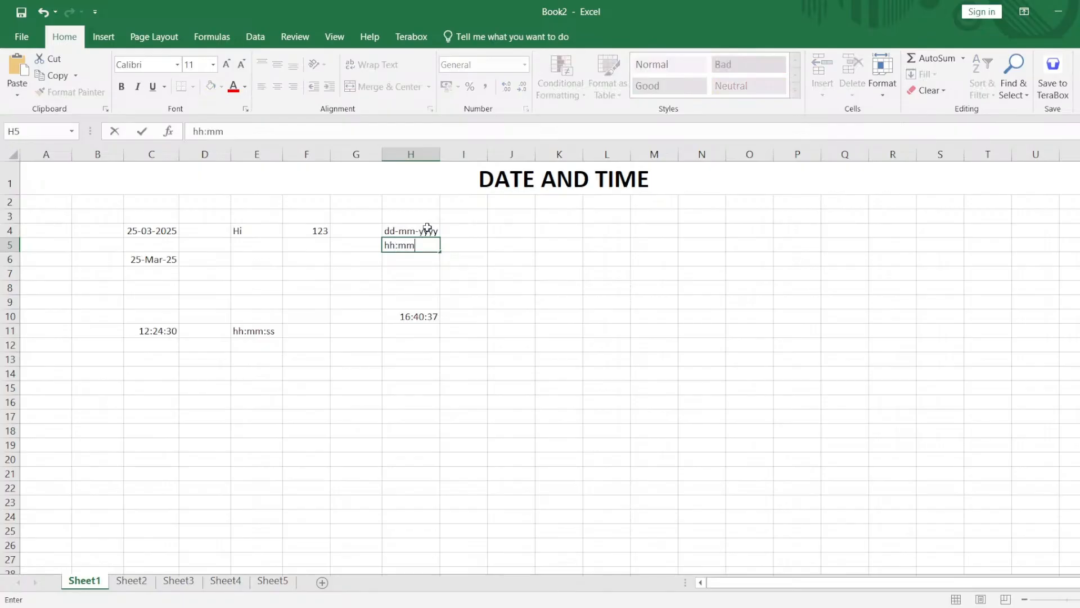
type(":ss")
key("Return")
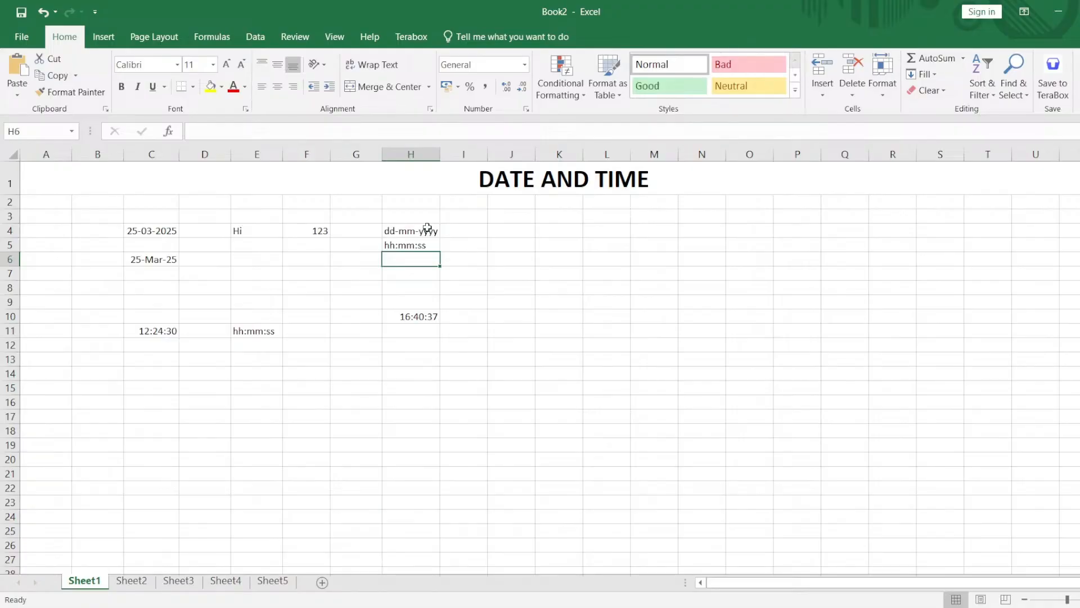
Switch to the placeholder worksheet Sheet2 and set the date in cell A4 to 25-03-2025.
left_click(133, 581)
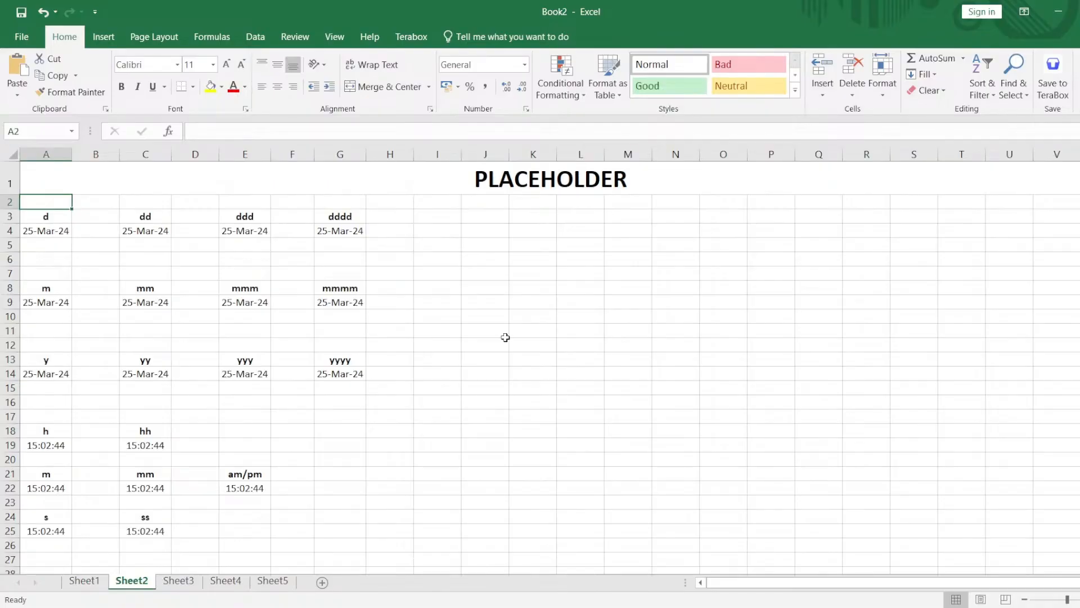
left_click(46, 226)
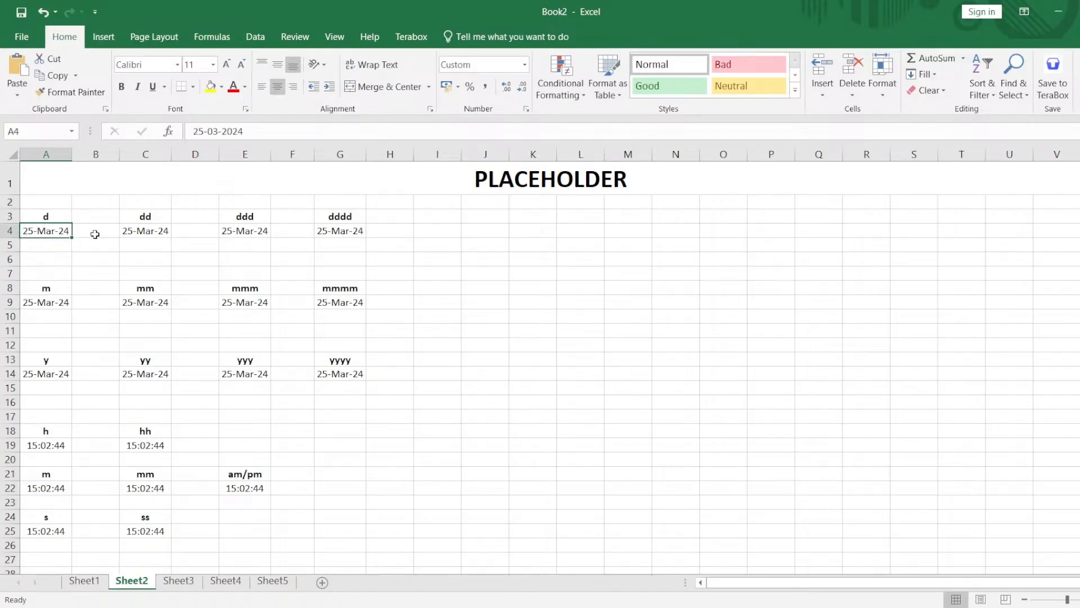
double_click(45, 230)
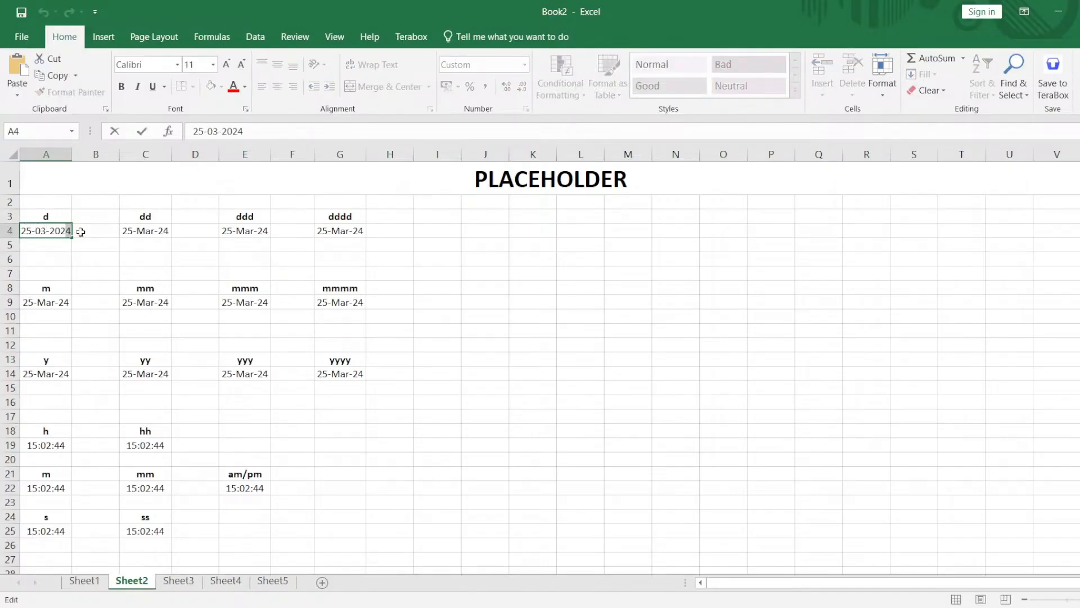
left_click(144, 258)
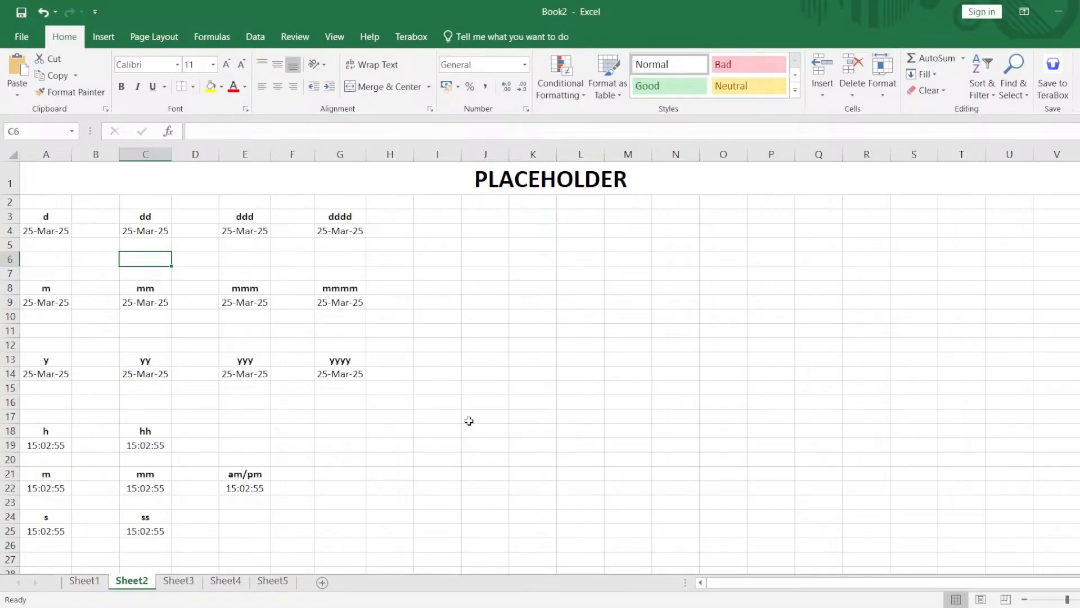
left_click(52, 233)
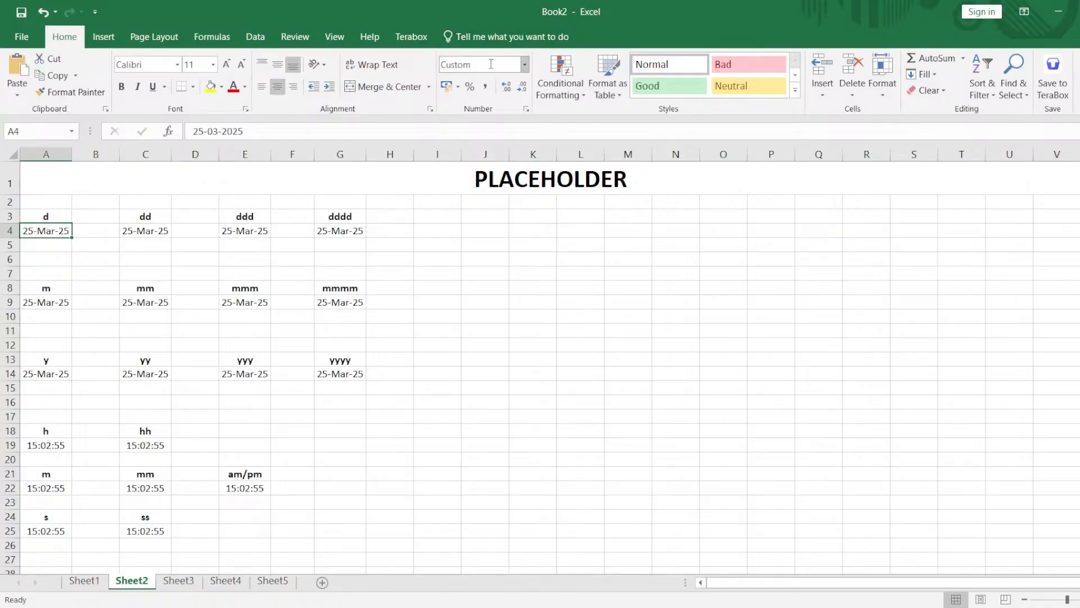
left_click(493, 65)
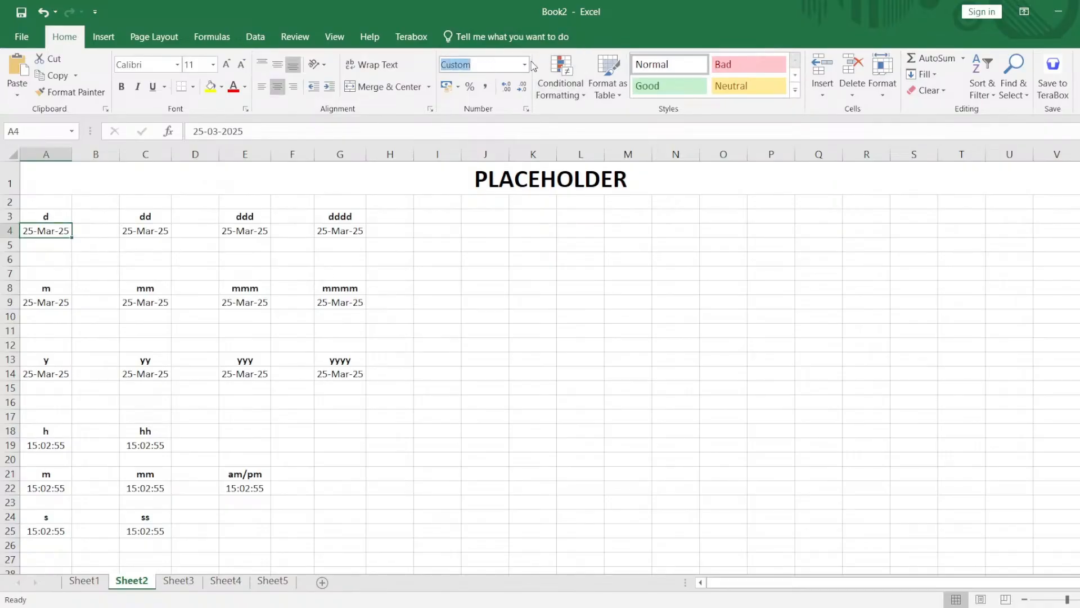
key("BackSpace")
key("Escape")
left_click(675, 369)
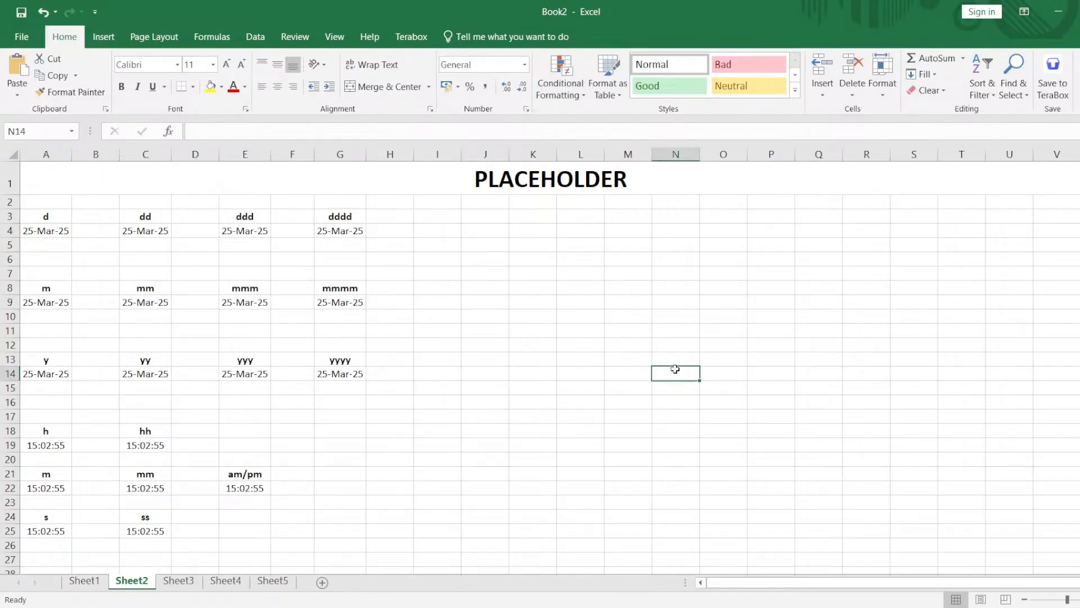
Enter the date pattern dd:mm:yyyy in cell L4 beside the placeholder examples.
left_click(33, 231)
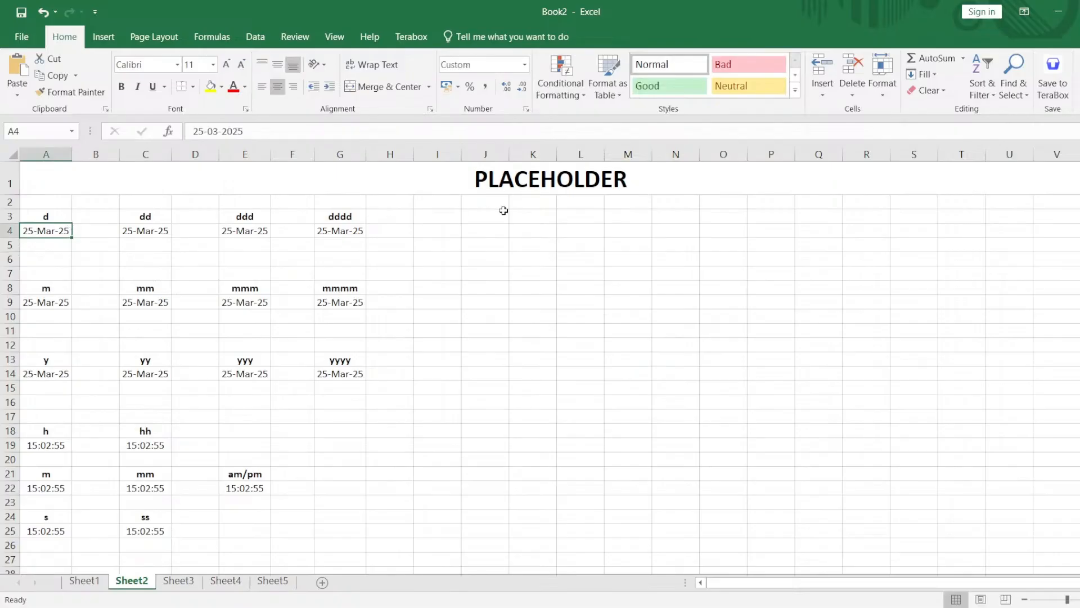
left_click(590, 228)
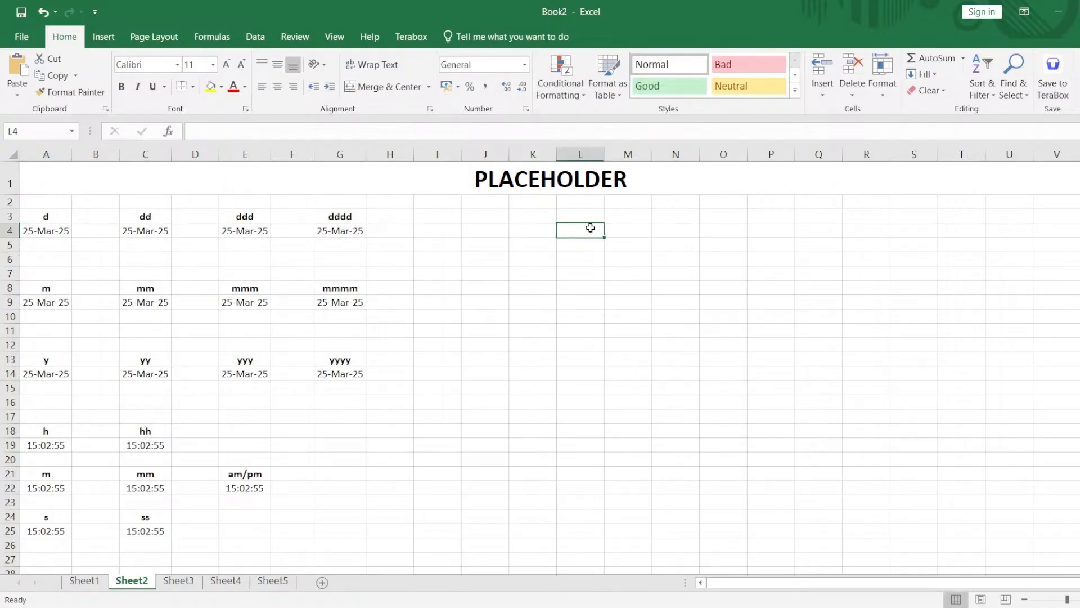
type("dd:mm:")
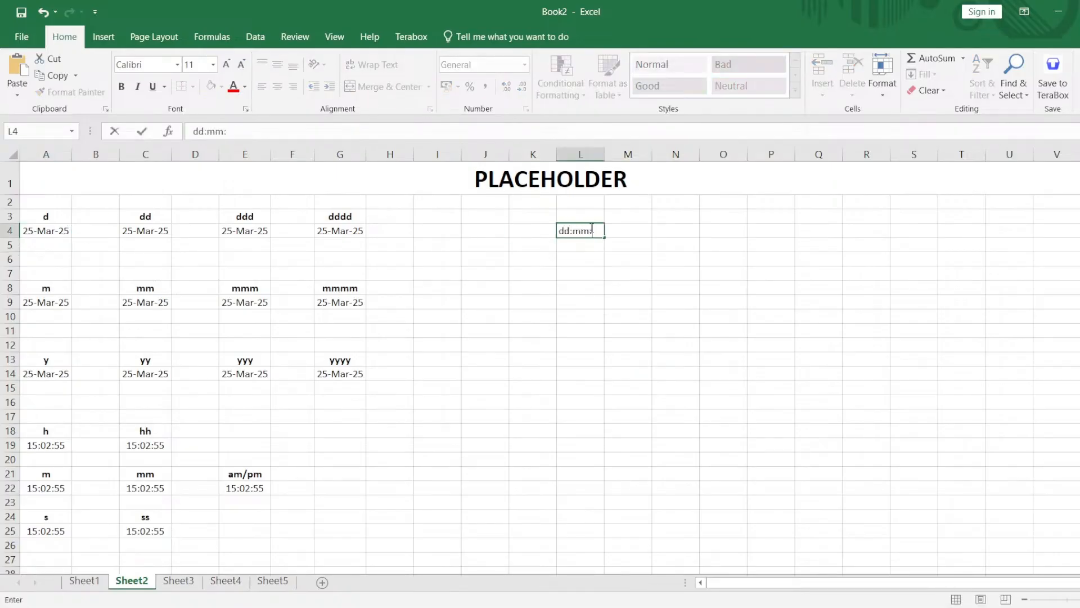
type("yyyy")
key("Return")
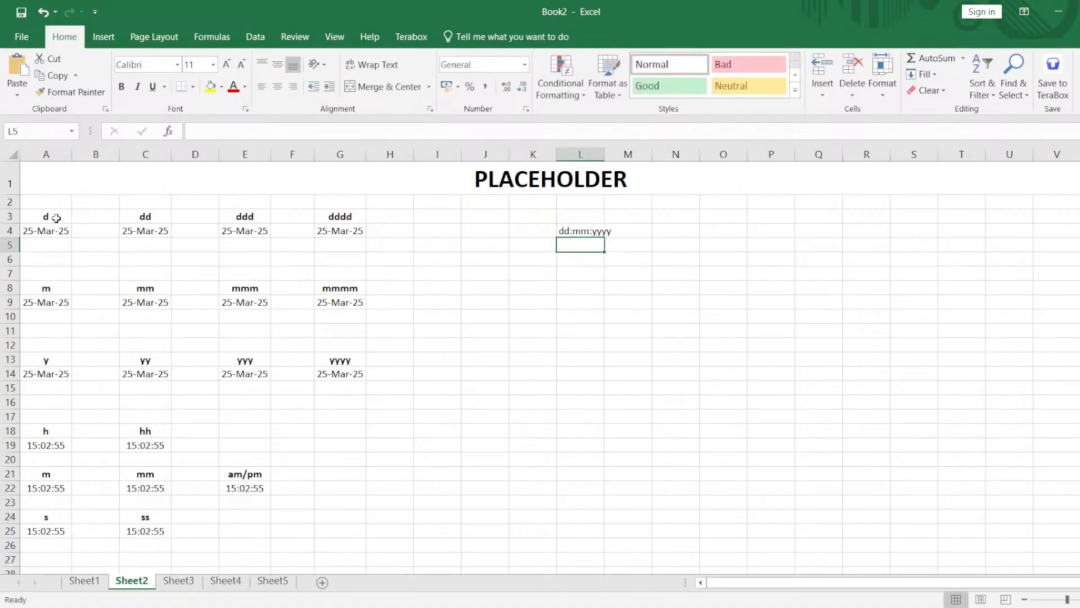
Start a placeholder legend by entering d in cell N4 and its meaning, day, in cell O4.
left_click(56, 218)
left_click(135, 227)
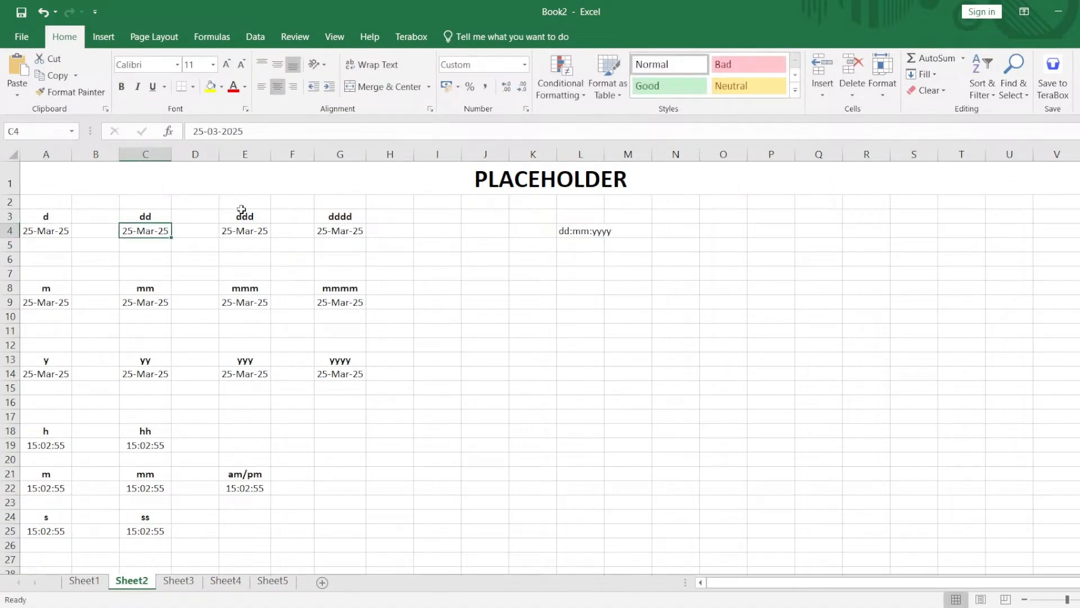
left_click(55, 232)
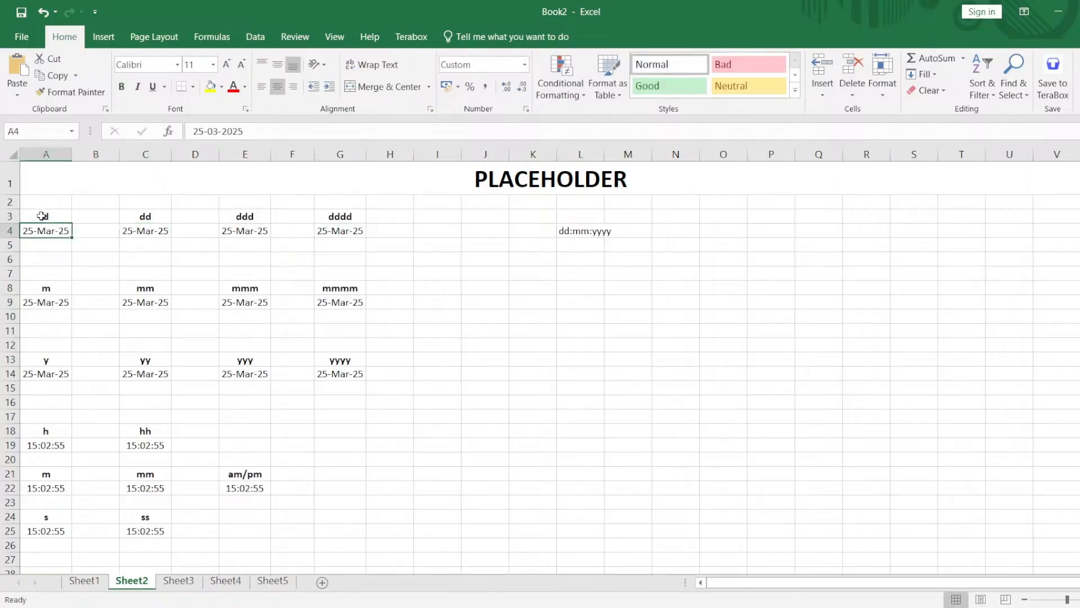
left_click_drag(42, 216, 172, 219)
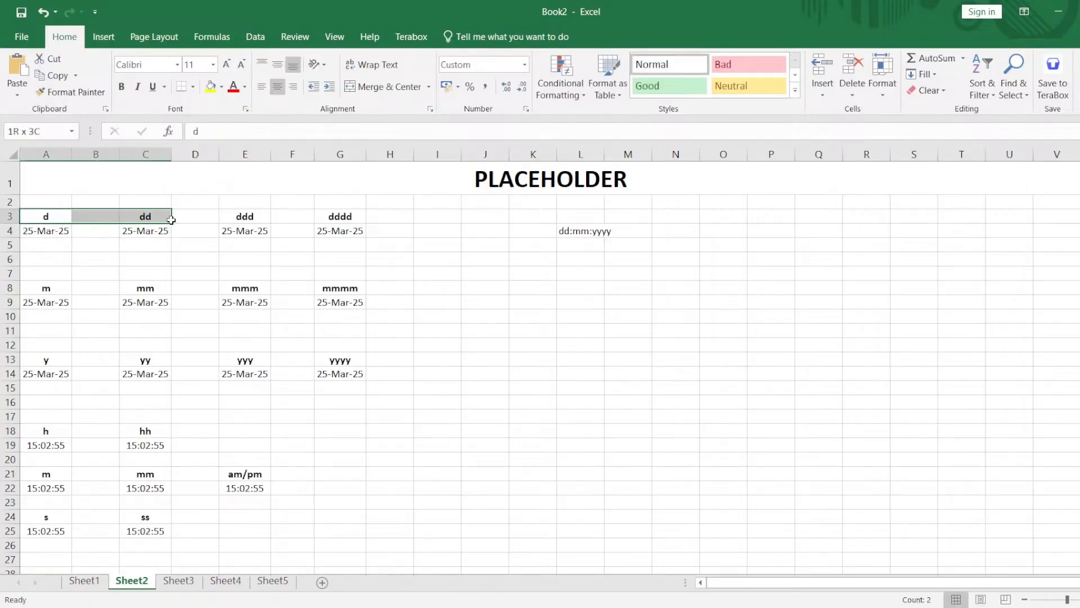
left_click(697, 229)
type("d")
key("Tab")
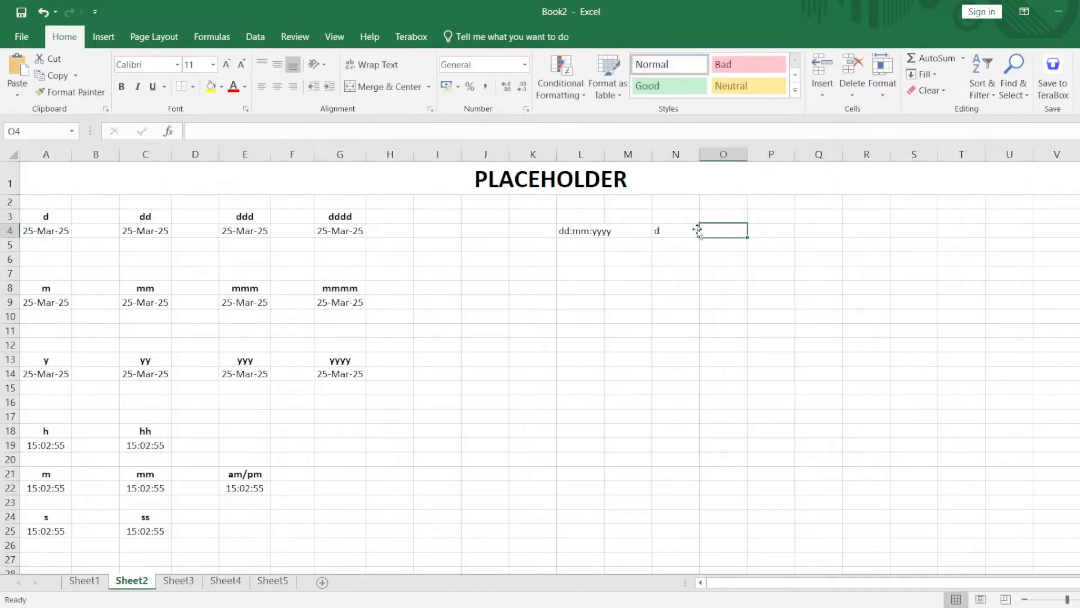
type("day")
key("Tab")
key("Return")
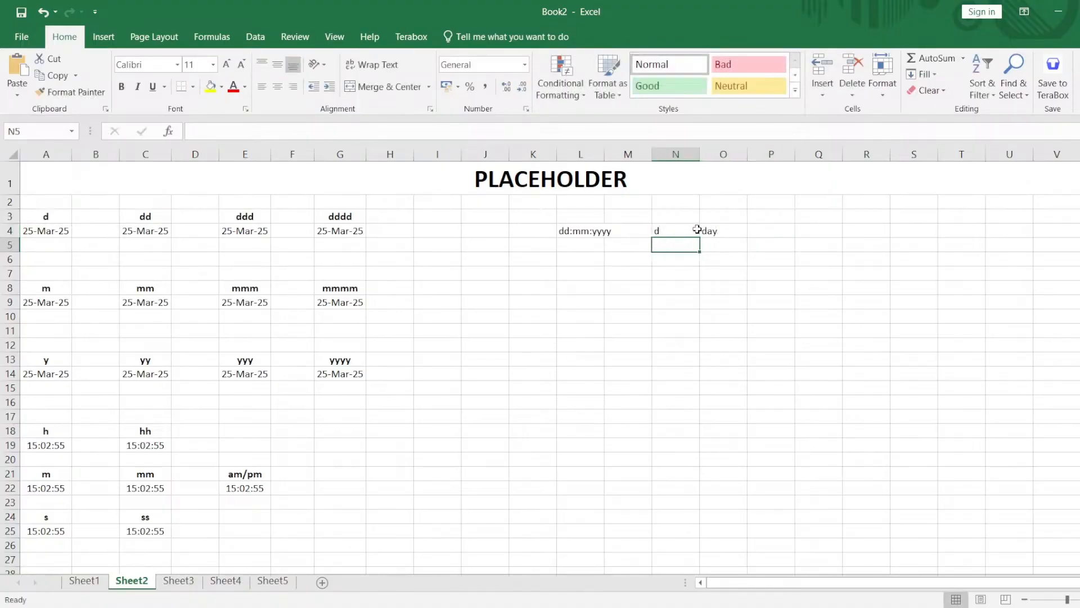
Add m with month in cells N5:O5 and y with year in cells N6:O6 of the legend.
type("m")
key("Tab")
type("month")
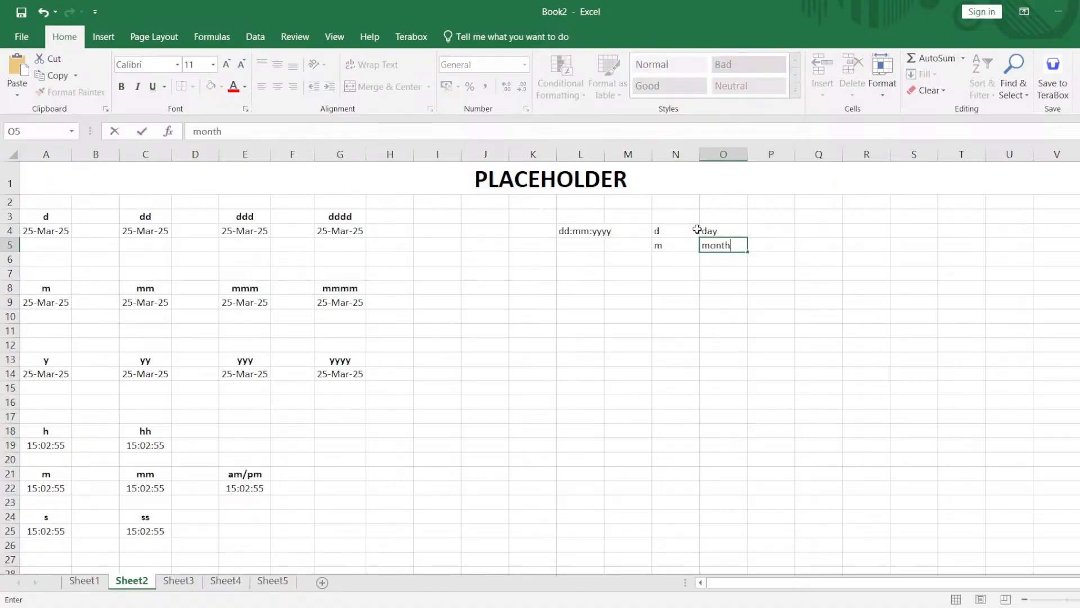
key("Return")
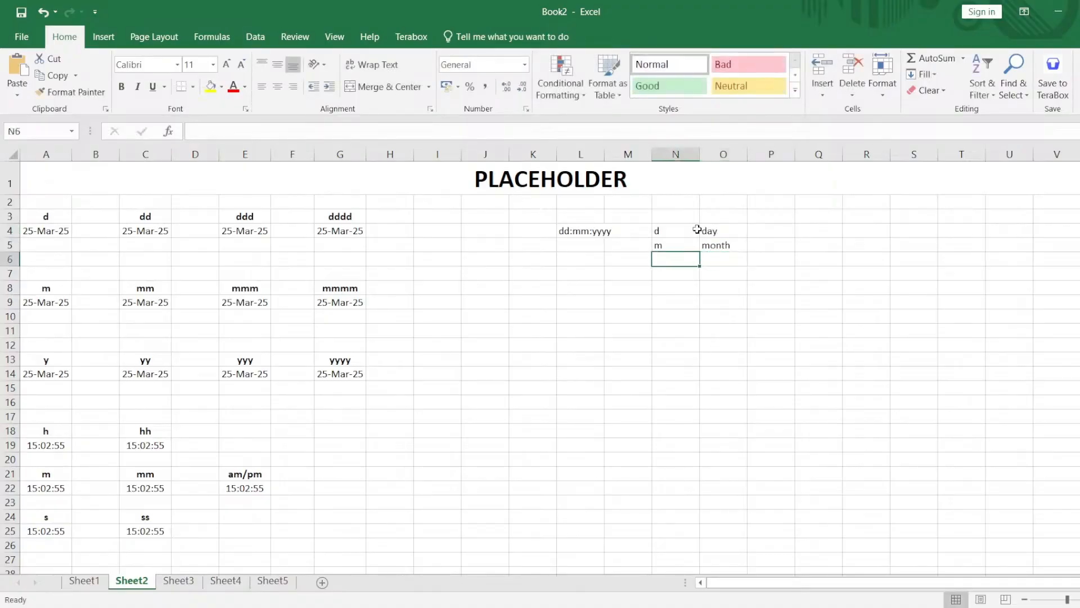
type("y")
key("Tab")
type("year")
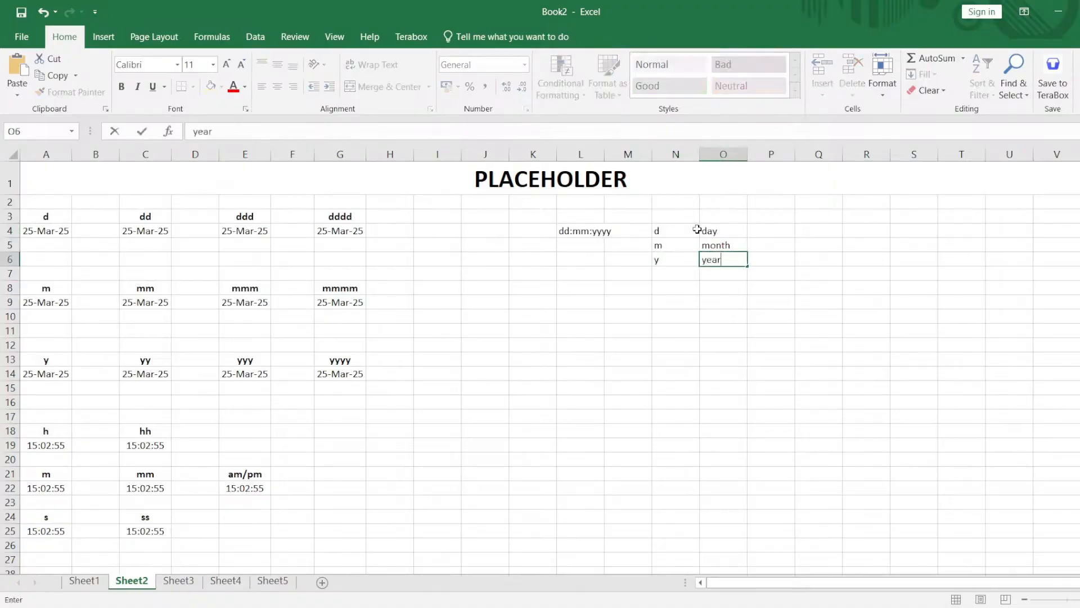
key("Down")
key("Down")
Add the time placeholders h with hour in cells N8:O8 and m with minute in cells N9:O9.
key("Left")
type("h")
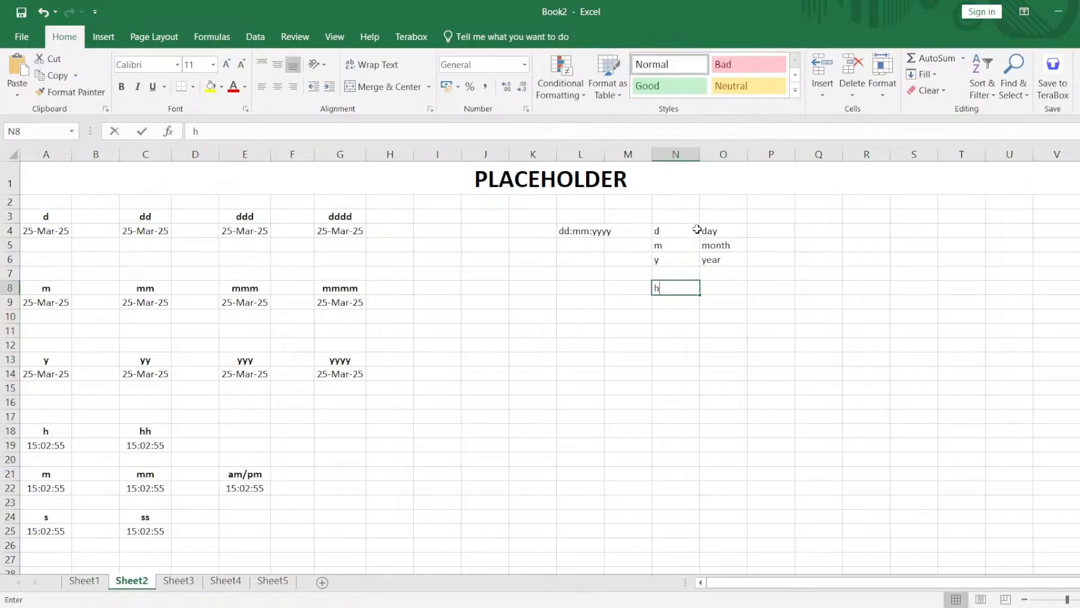
key("Tab")
type("hour")
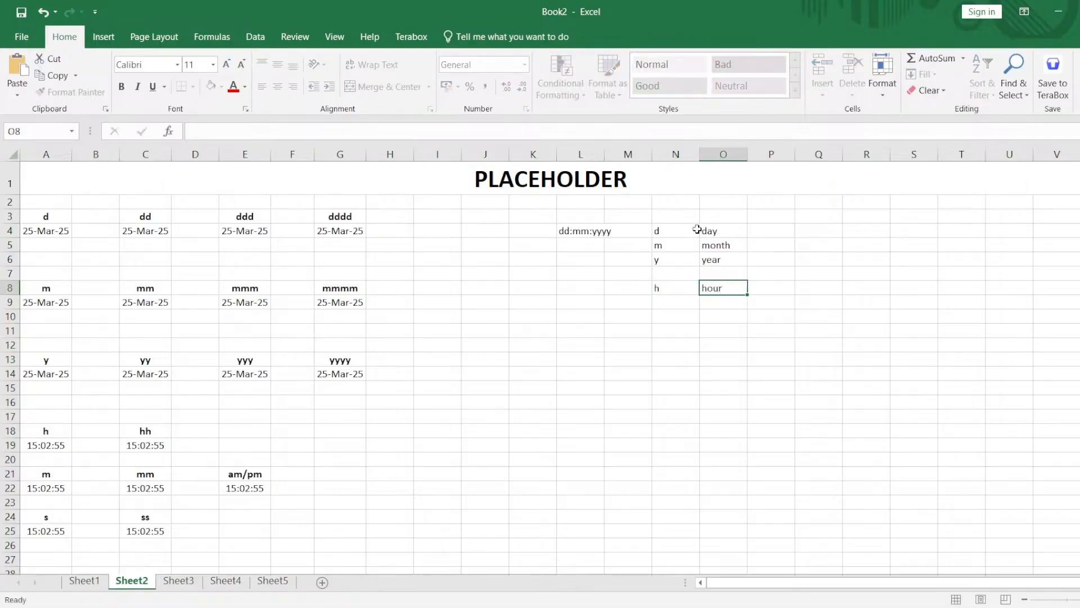
key("Return")
type("m")
key("Tab")
type("mi")
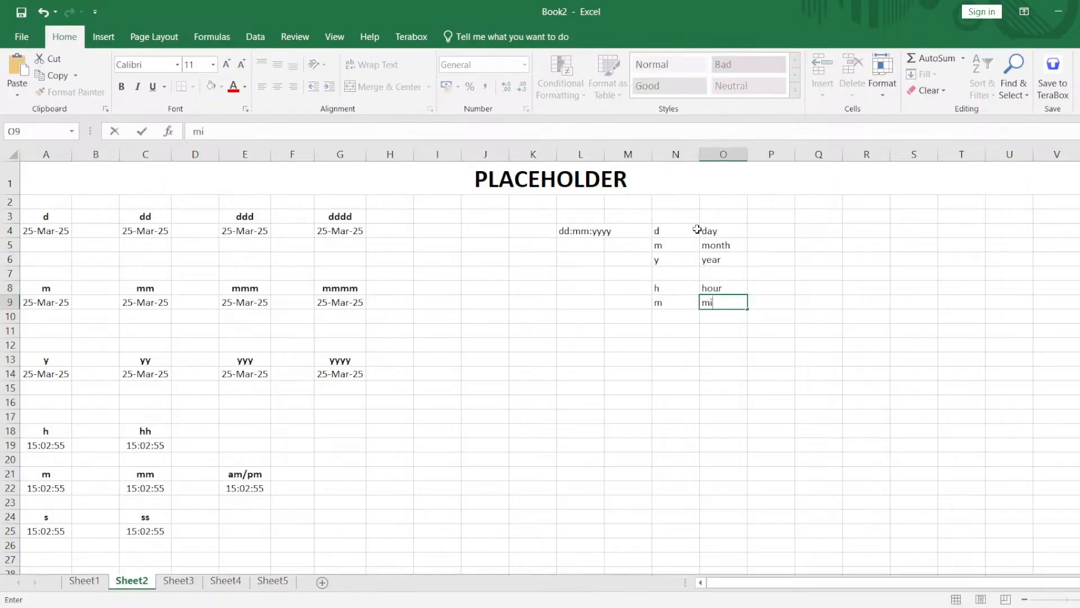
type("nute")
key("Return")
Complete the time legend with s in cell N10 and sec in cell O10.
type("s")
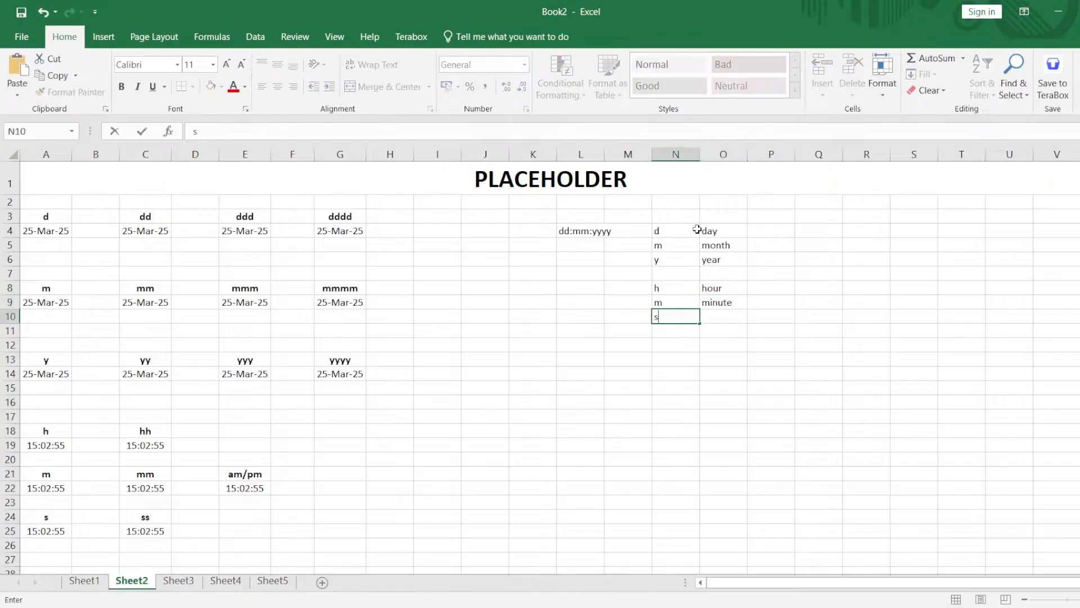
key("Tab")
type("sec")
key("Left")
key("Left")
key("Left")
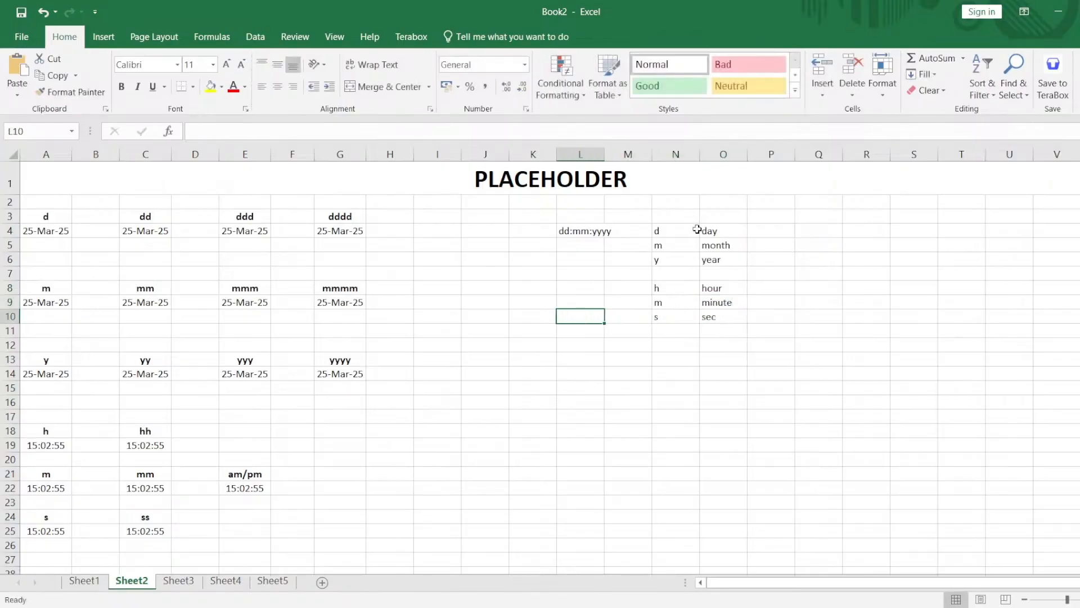
key("Up")
key("Up")
key("Left")
key("Left")
key("Left")
key("Up")
key("Up")
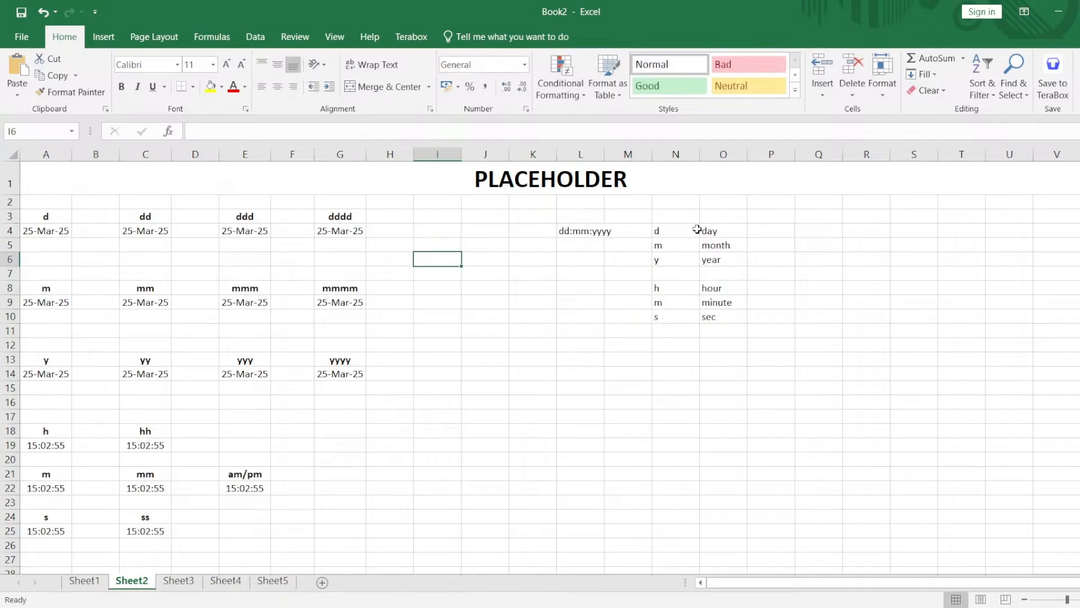
Apply the custom number format d to the date in cell A4 and check its underlying value.
left_click(44, 233)
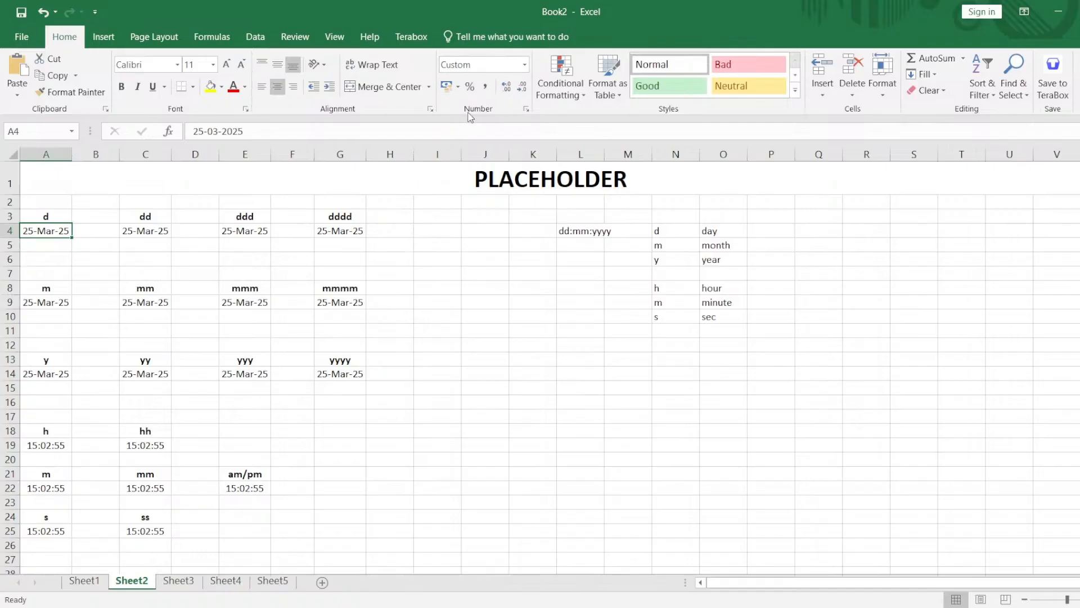
left_click(527, 110)
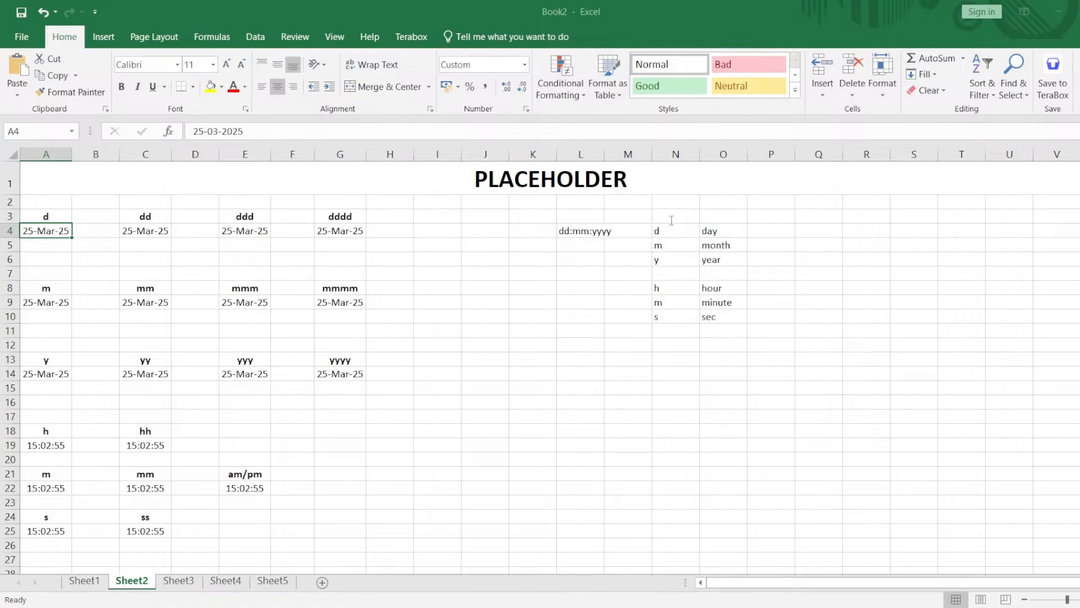
left_click(752, 444)
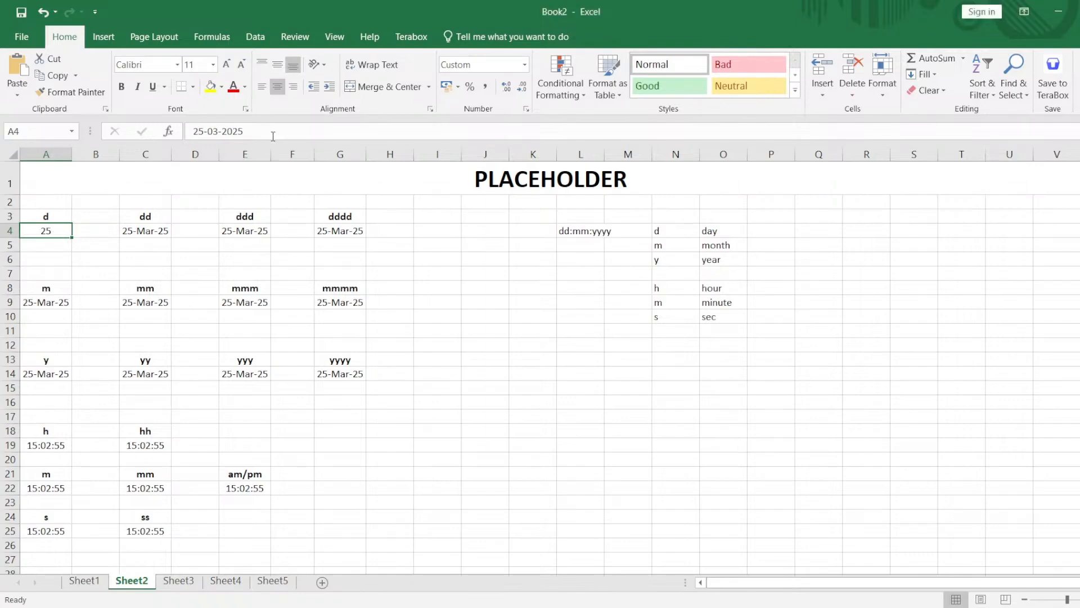
left_click_drag(265, 133, 191, 132)
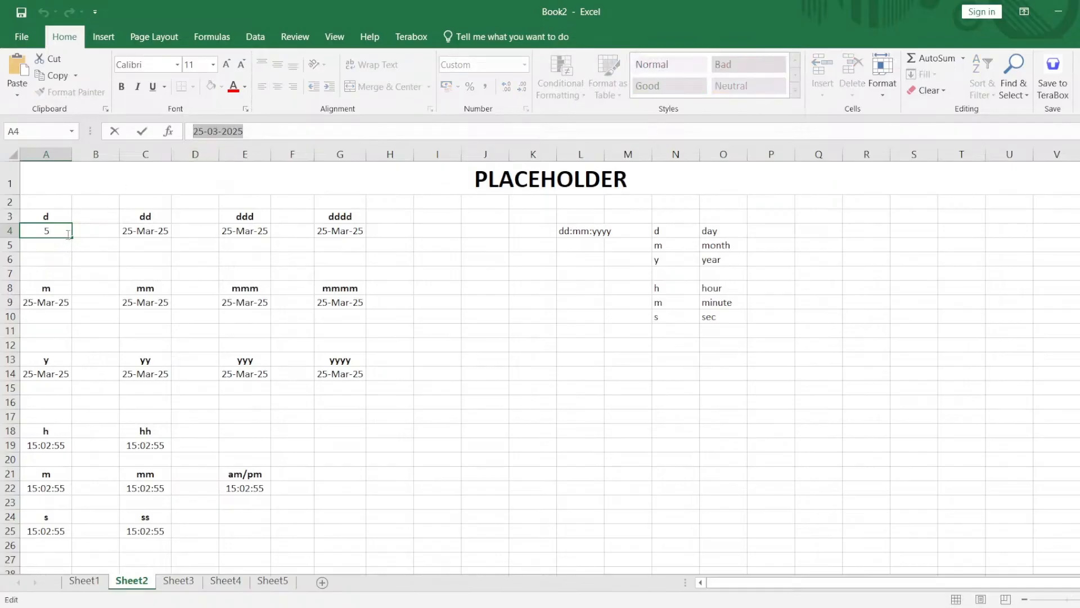
Apply the custom number format dd to the date in cell C4 and compare the d and dd placeholders.
left_click(156, 230)
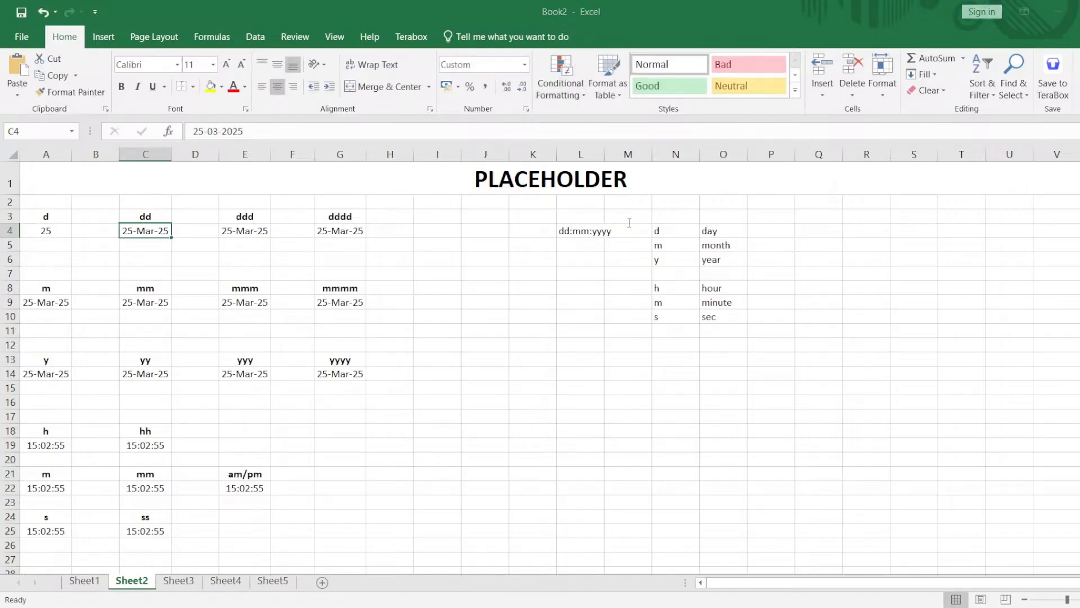
key("Return")
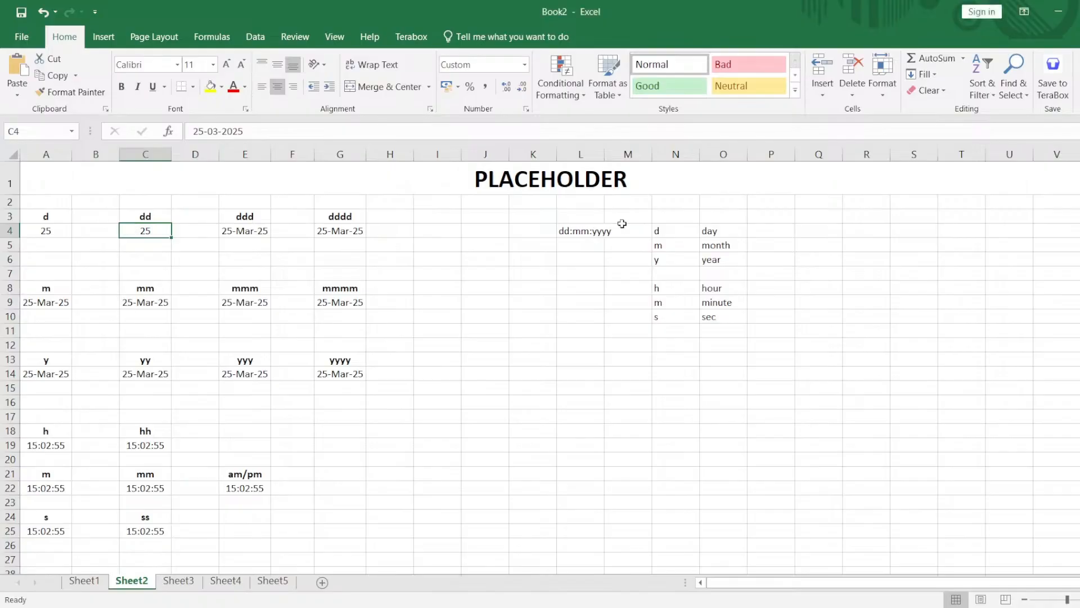
left_click(58, 215)
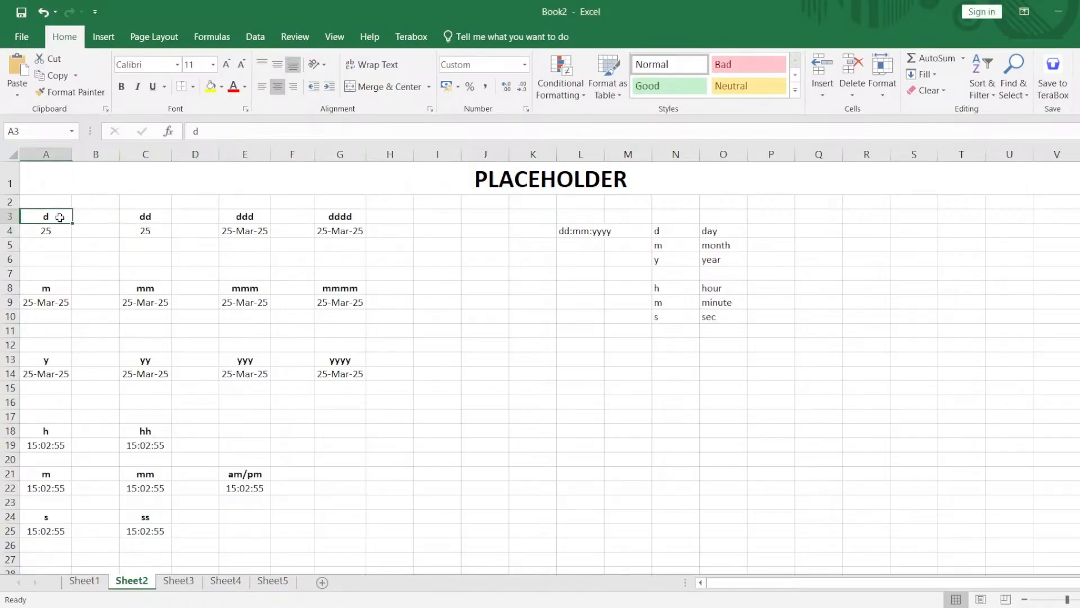
left_click(133, 215)
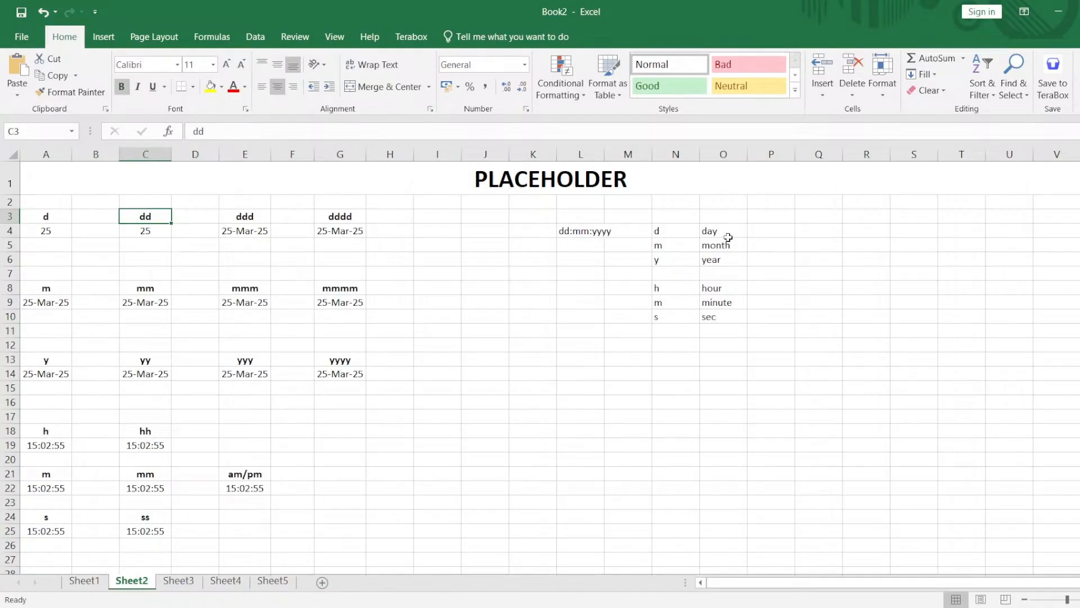
left_click(847, 234)
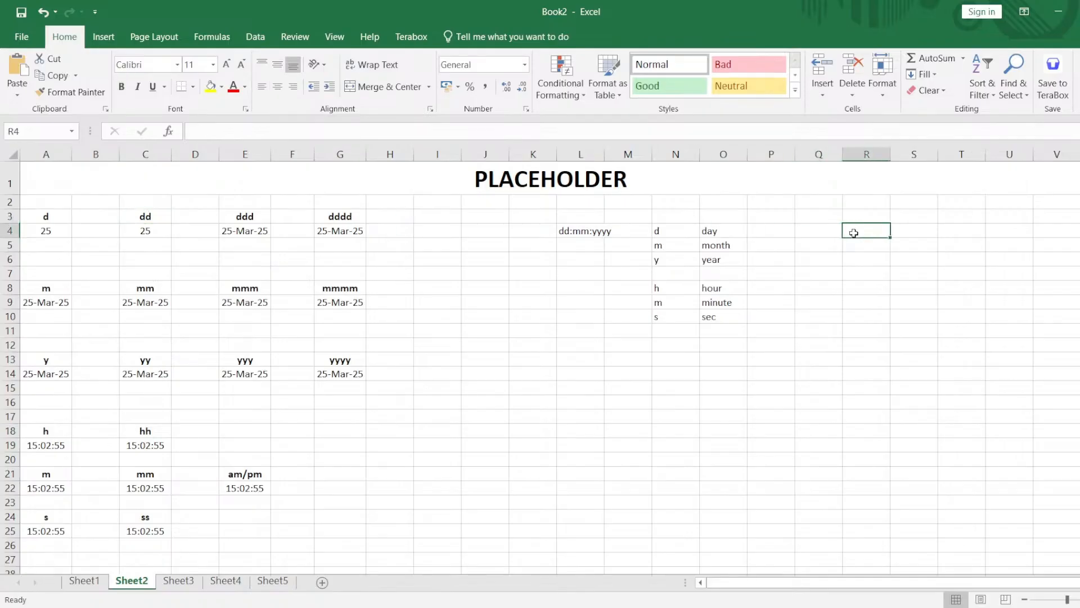
type("d")
key("BackSpace")
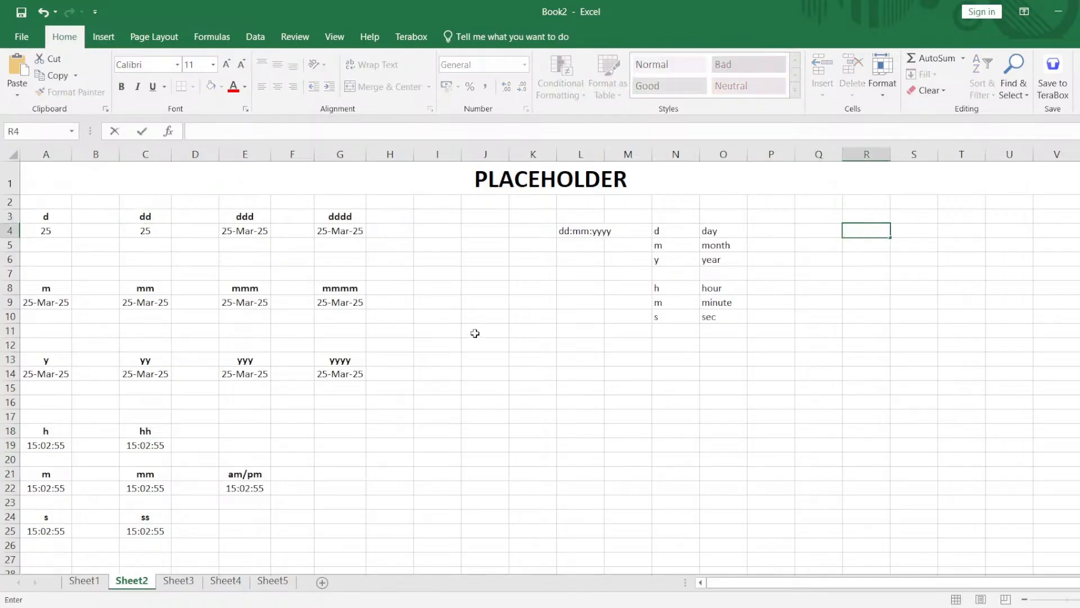
left_click(475, 333)
Change the date in cell A4 under the d placeholder to 5-03-2025.
double_click(66, 235)
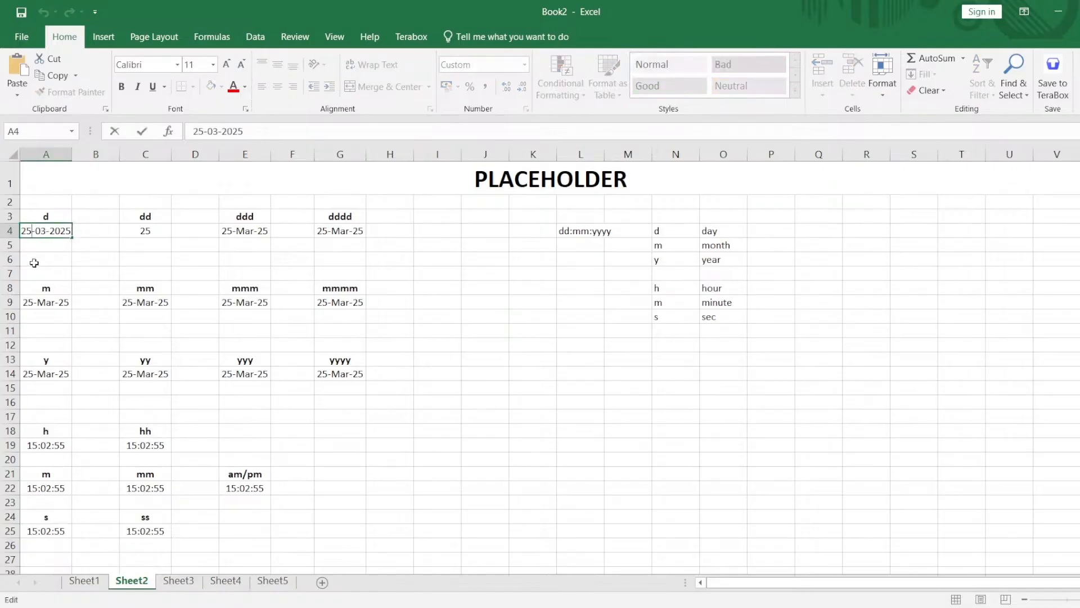
key("Left")
key("BackSpace")
key("Return")
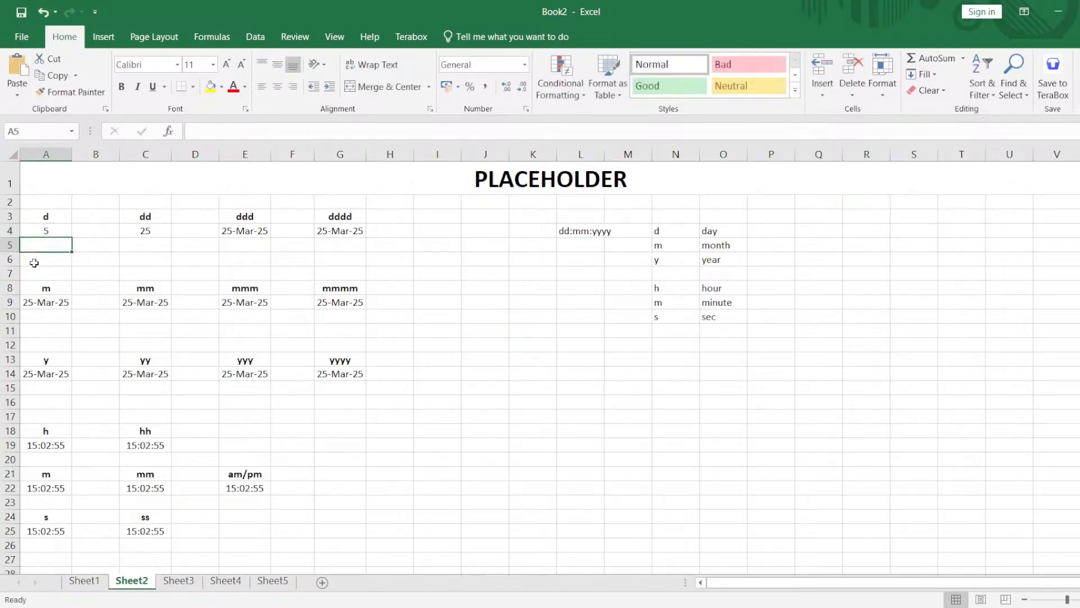
Change the date in cell C4 under the dd placeholder to 5-03-2025.
left_click(167, 222)
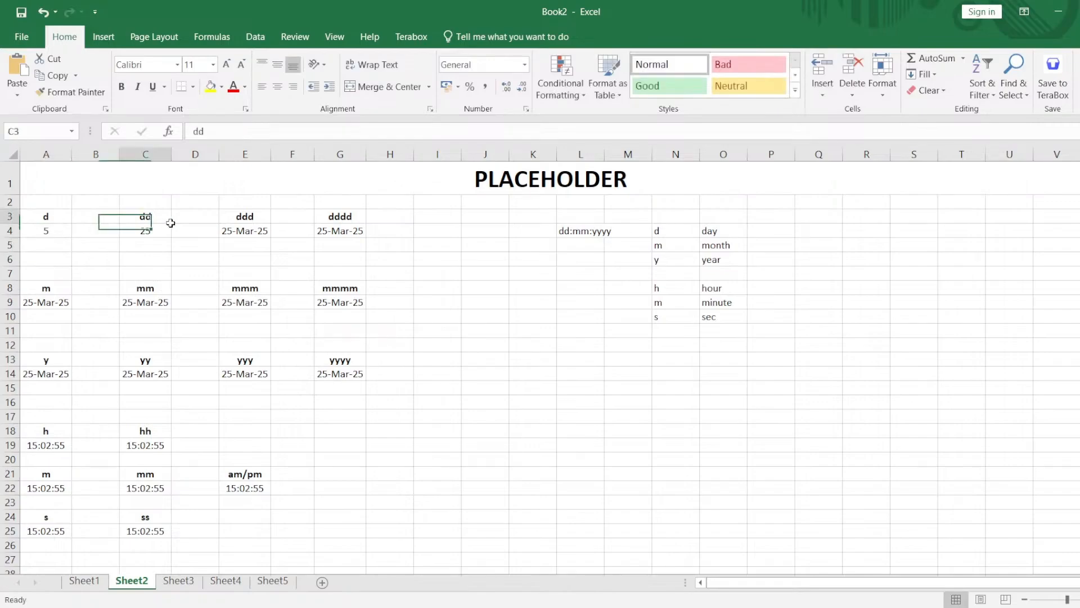
double_click(130, 231)
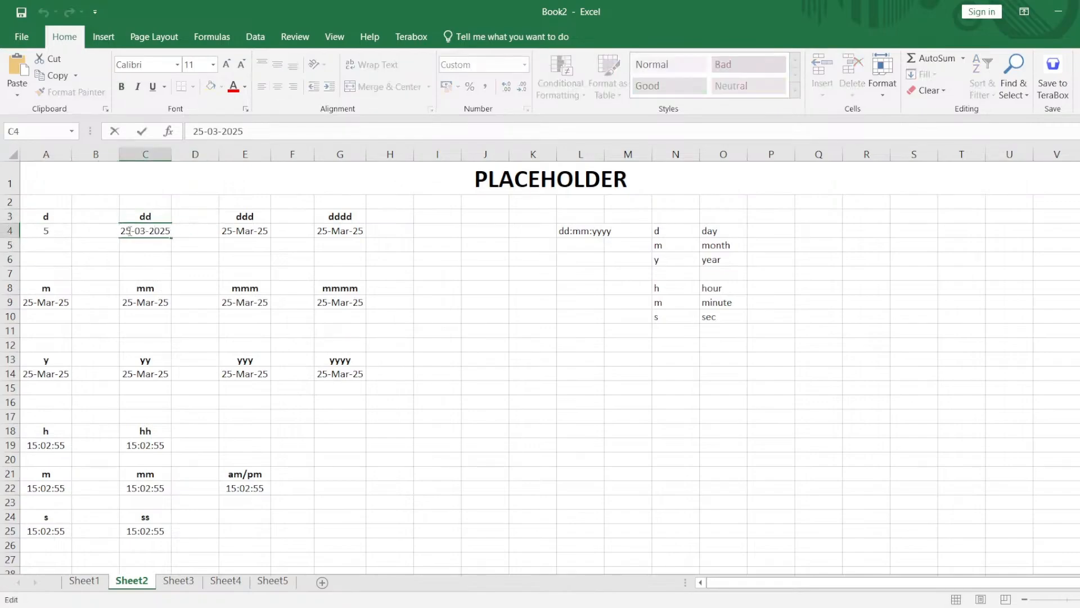
key("Delete")
key("Delete")
key("Delete")
key("Delete")
key("Delete")
key("Delete")
key("Delete")
key("Delete")
key("Return")
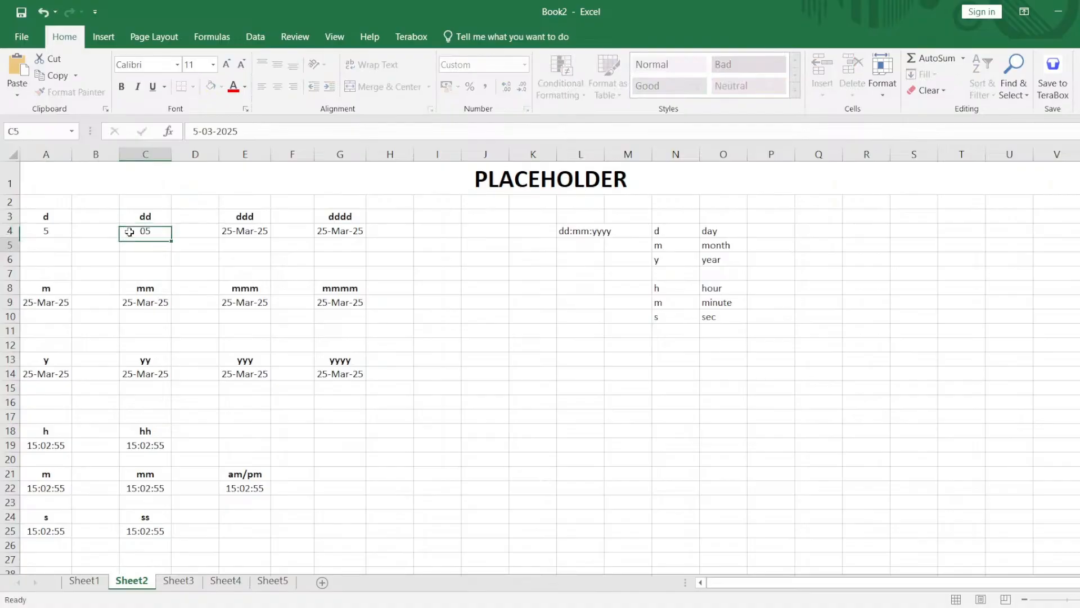
left_click(144, 231)
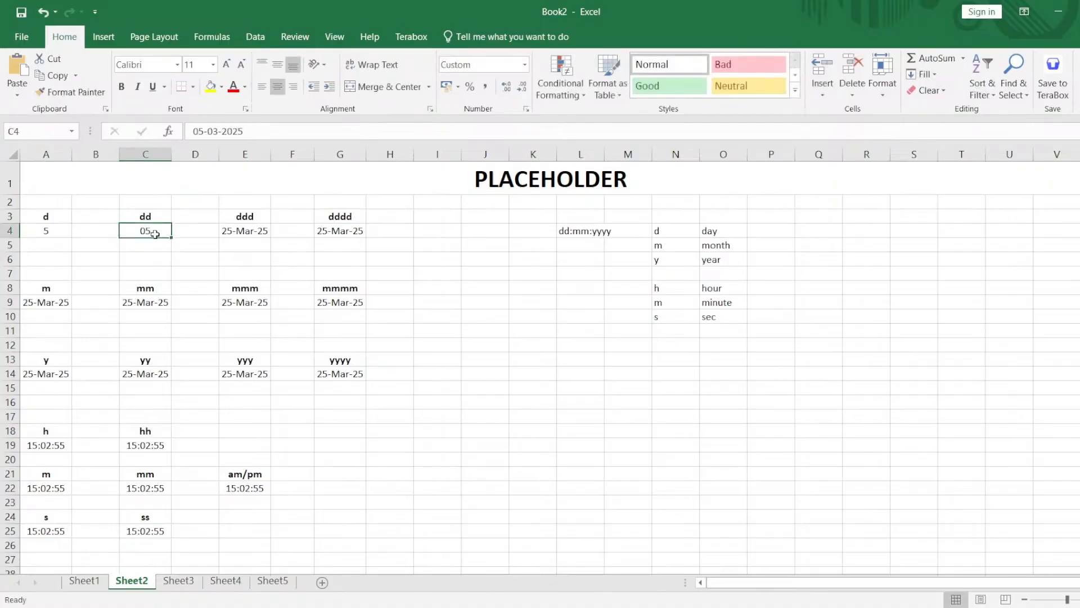
double_click(265, 229)
key("Return")
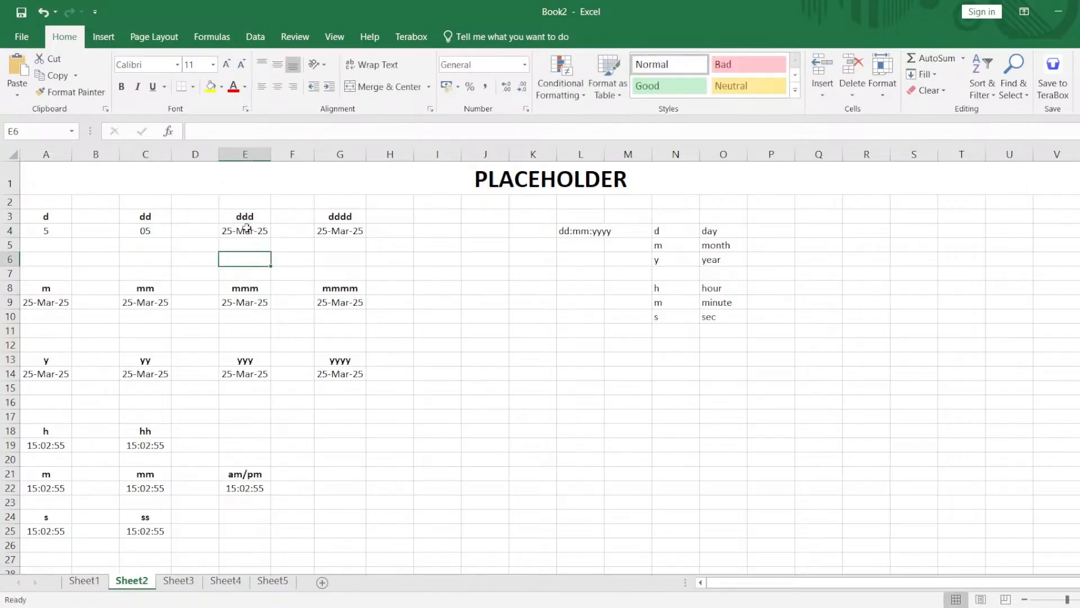
Apply the custom number format ddd to the date in cell E4 and dddd to the date in cell G4.
left_click(247, 227)
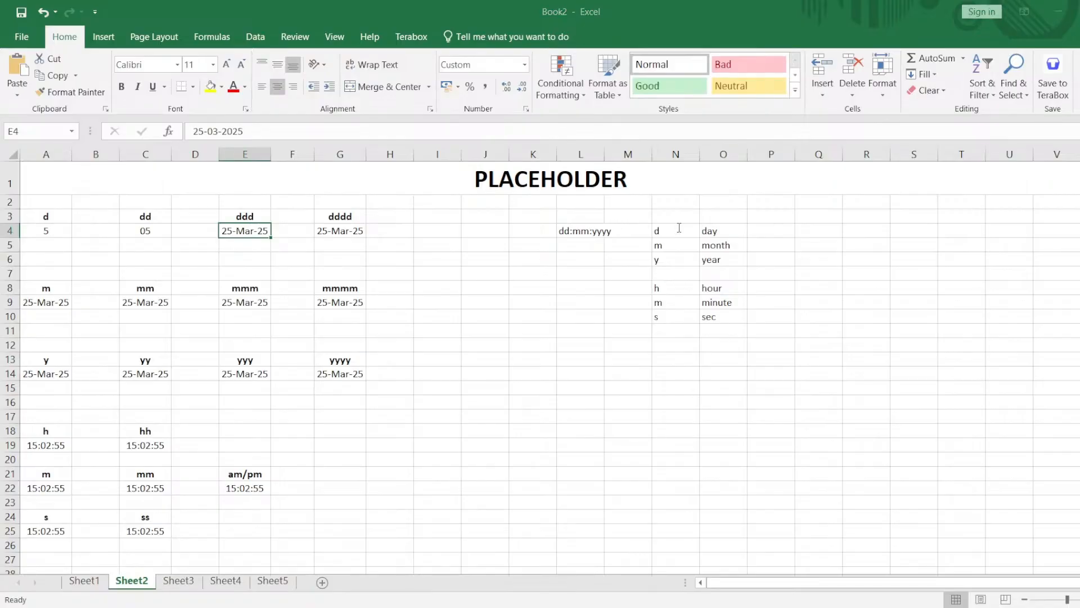
key("Return")
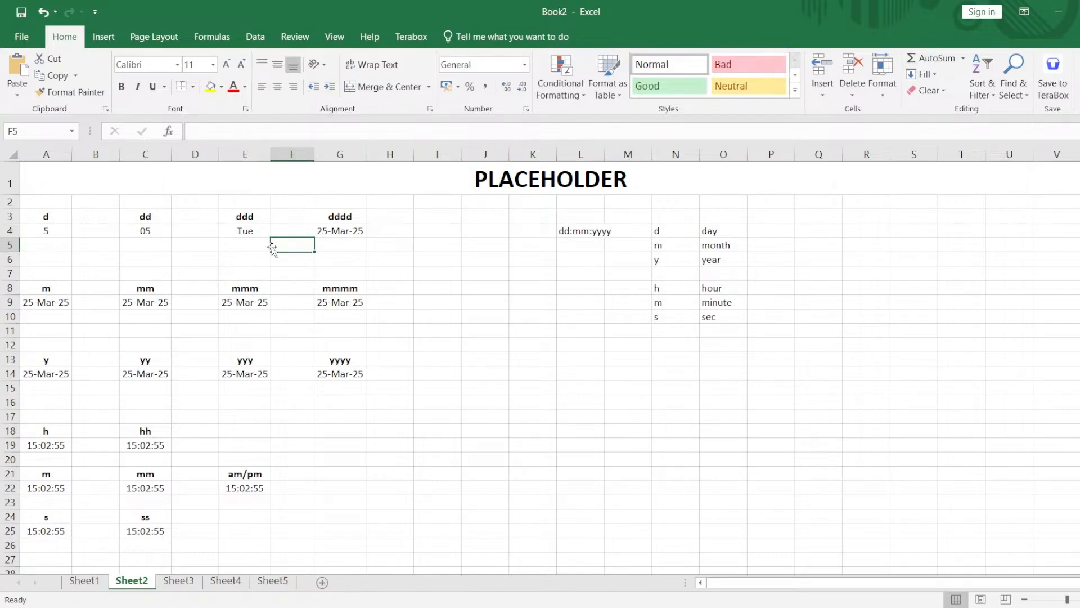
left_click(343, 233)
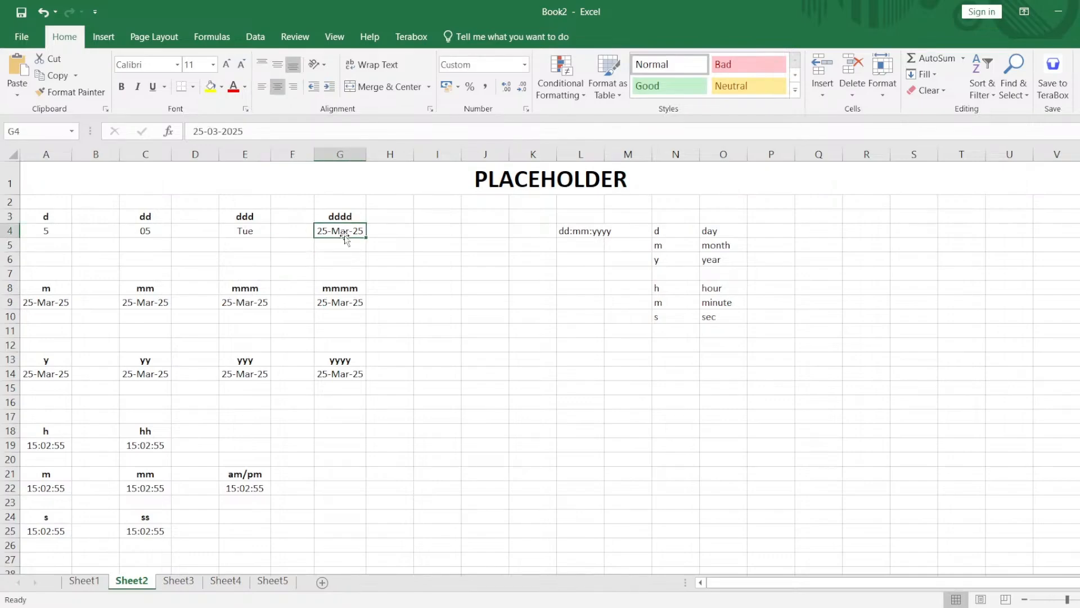
left_click(527, 113)
left_click(400, 245)
left_click(393, 232)
Compare the formatted day results in row 4 with the dd:mm:yyyy pattern in cell L4.
left_click_drag(393, 232, 31, 216)
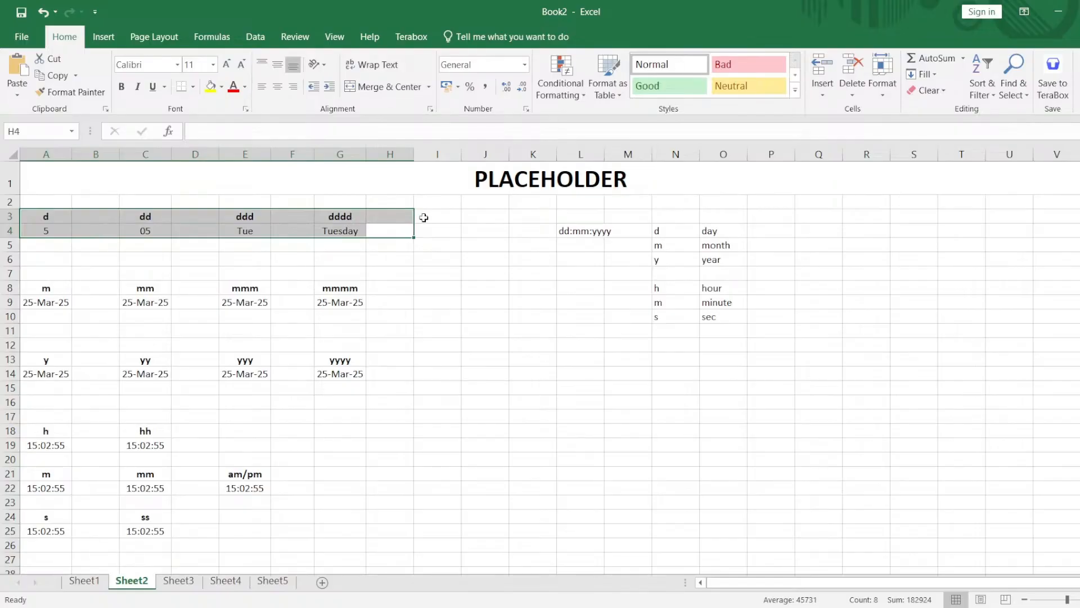
left_click(560, 229)
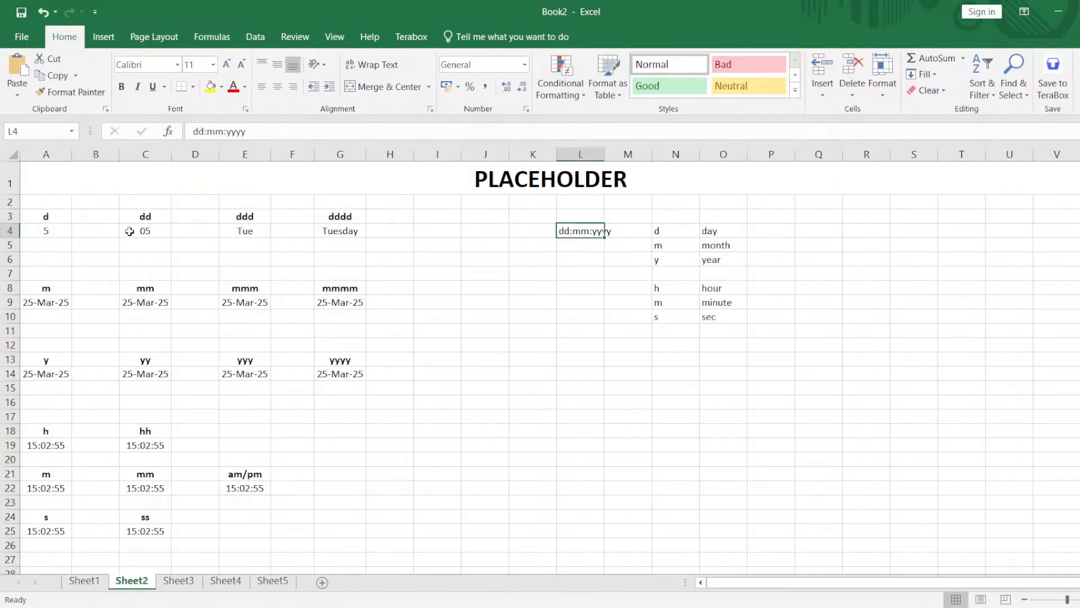
left_click(150, 231)
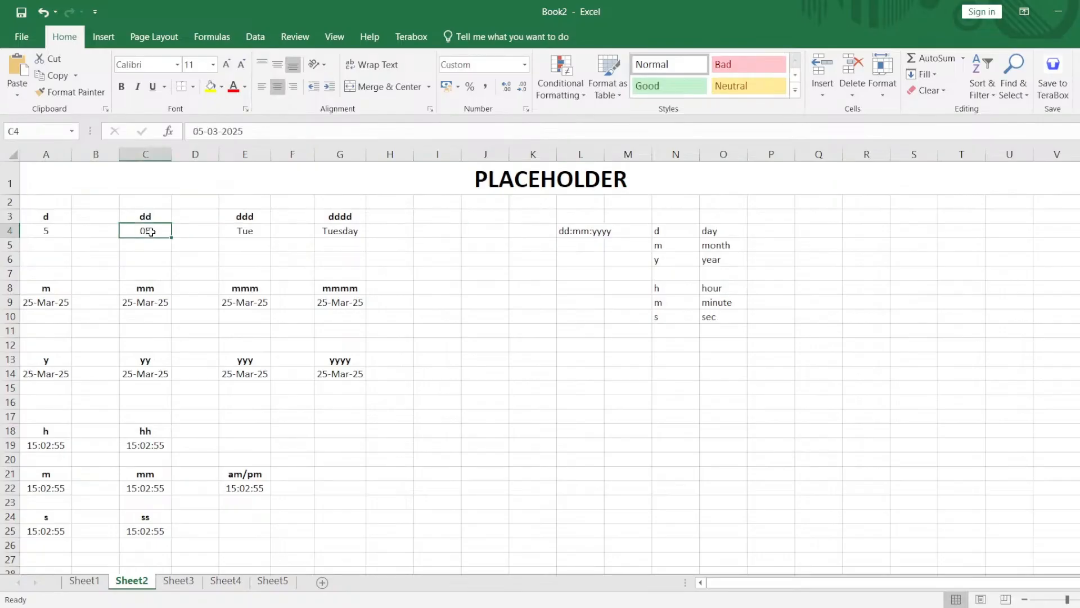
left_click_drag(143, 216, 152, 230)
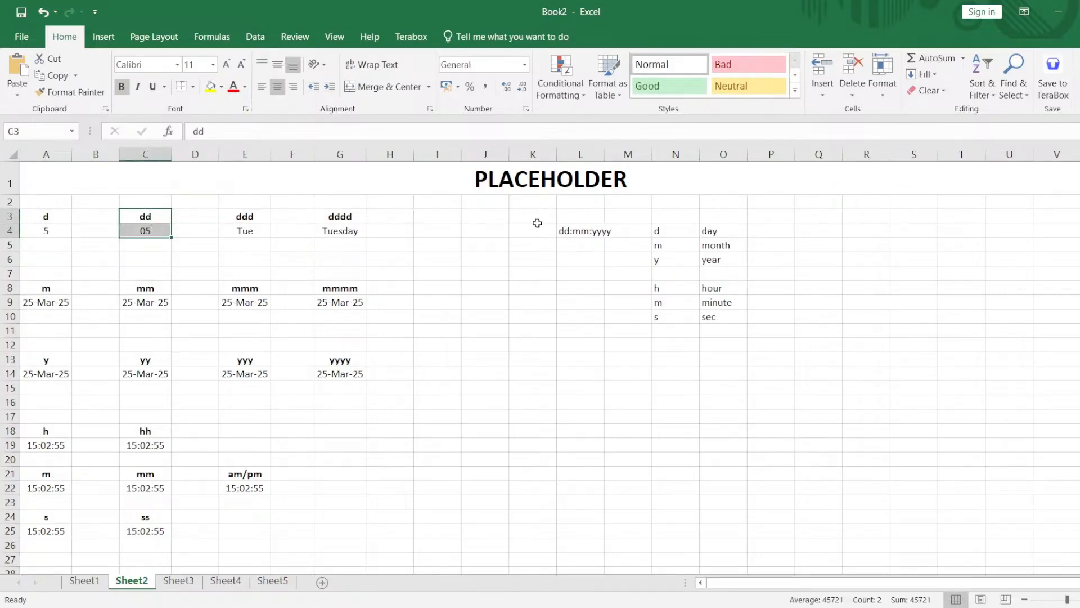
Enter the date 25-03-2025 in cell O15 and widen column O.
left_click(734, 384)
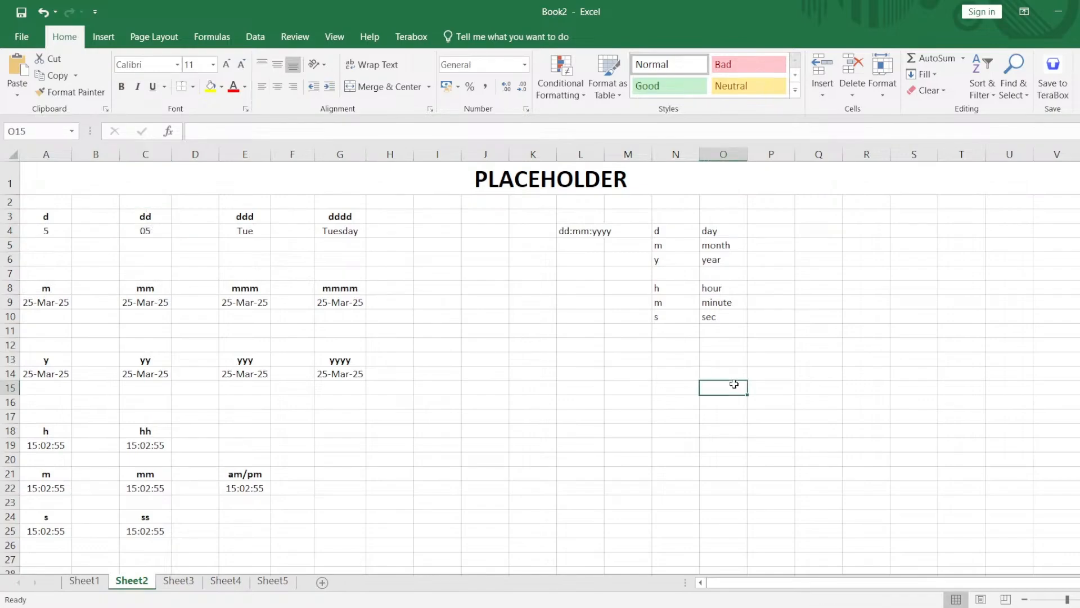
type("12/")
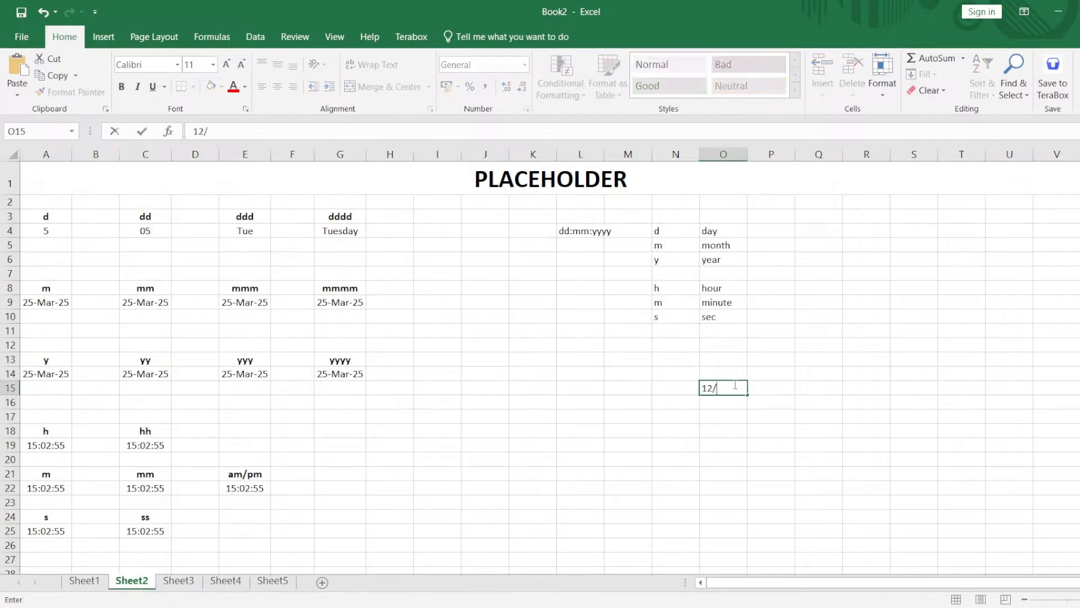
key("BackSpace")
key("BackSpace")
key("BackSpace")
type("25/0")
key("BackSpace")
key("BackSpace")
type("-03-2025")
key("Return")
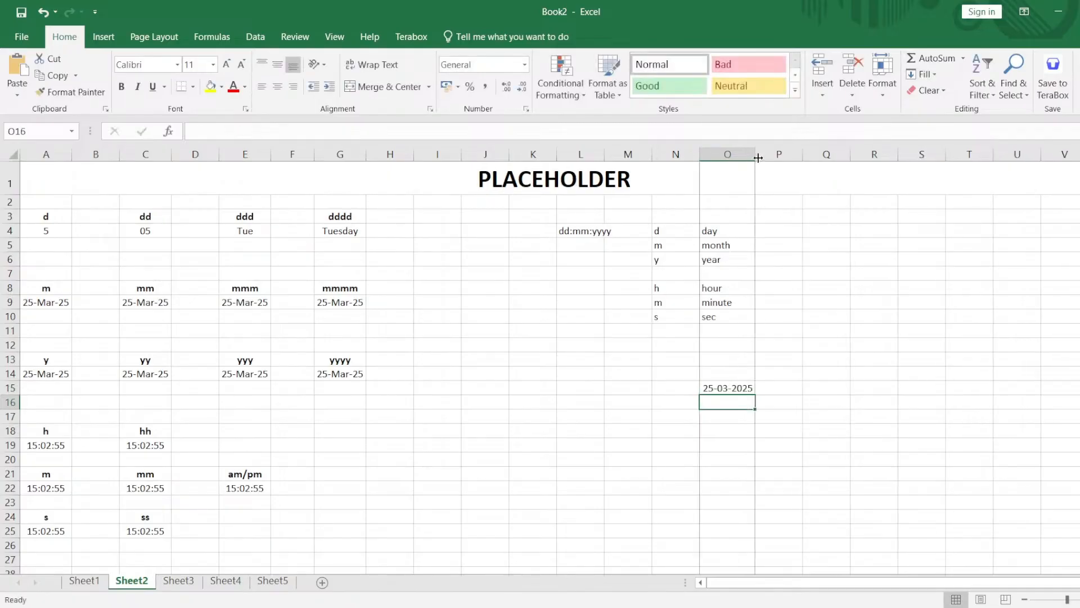
left_click_drag(755, 157, 774, 158)
Apply the custom number format dddd-mm-yyyy to the date in cell O15 and widen column O to fit it.
left_click(727, 387)
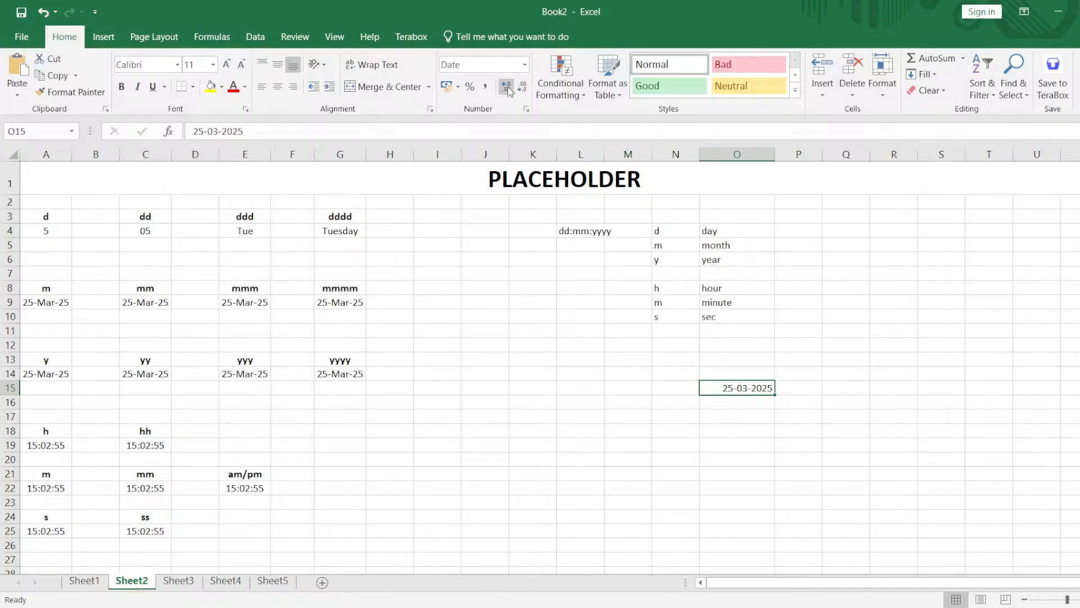
left_click(524, 105)
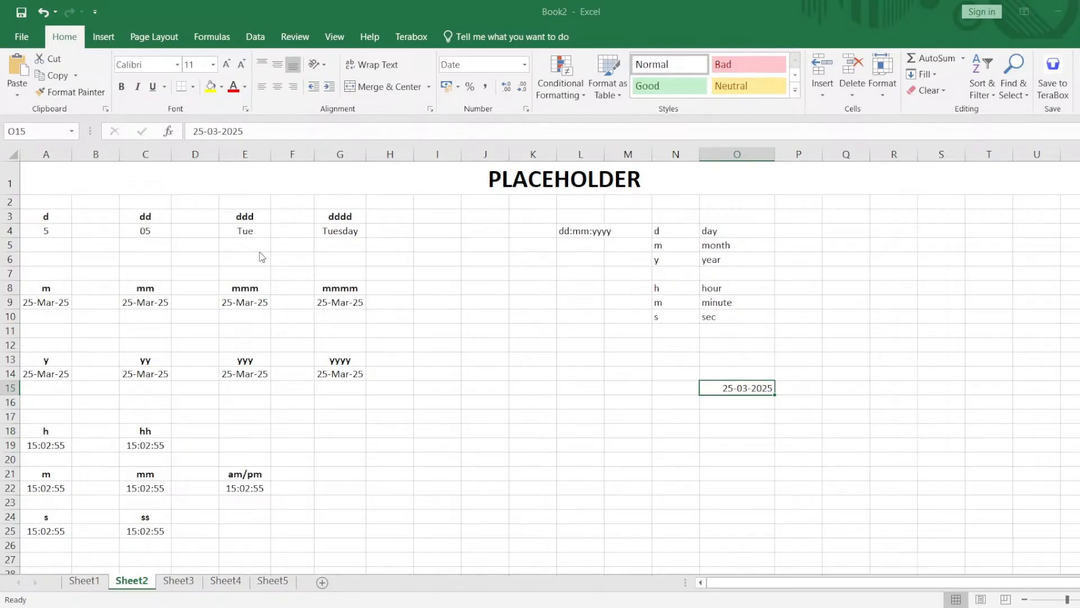
left_click(761, 448)
left_click(766, 443)
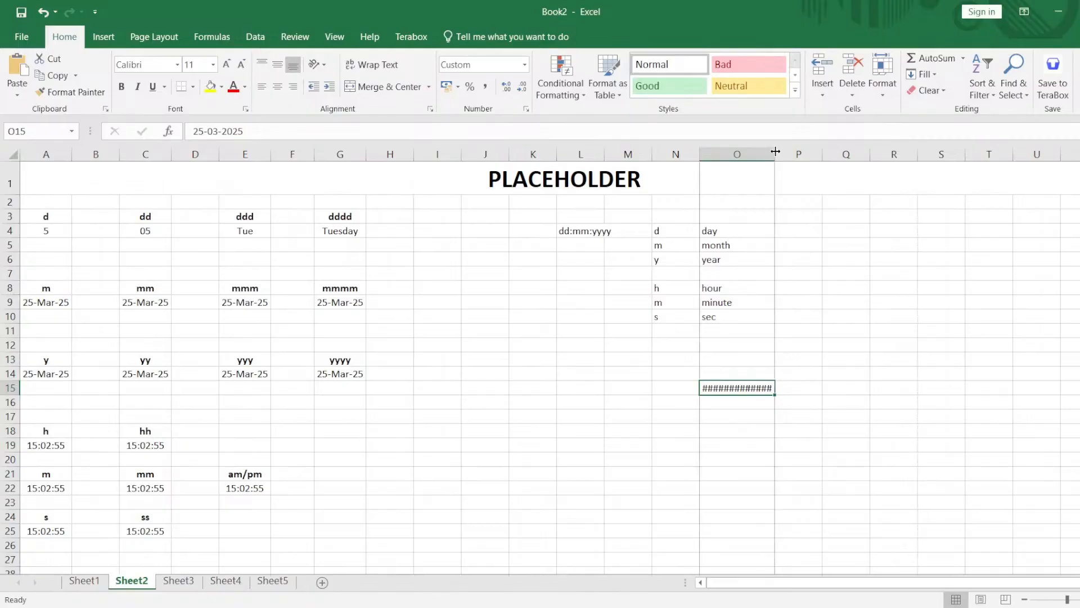
left_click_drag(775, 153, 843, 153)
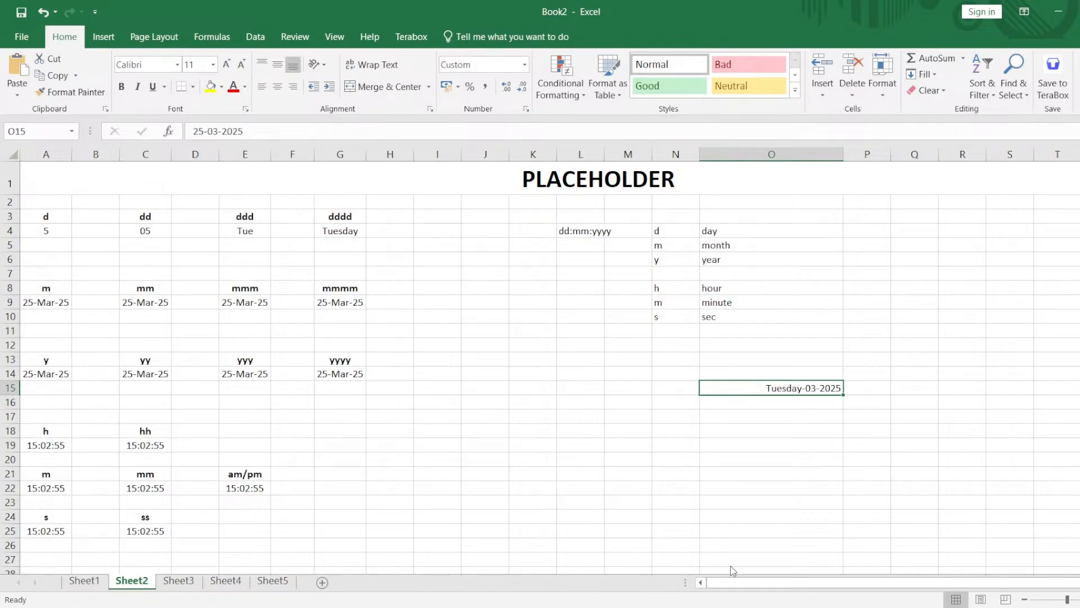
left_click(731, 606)
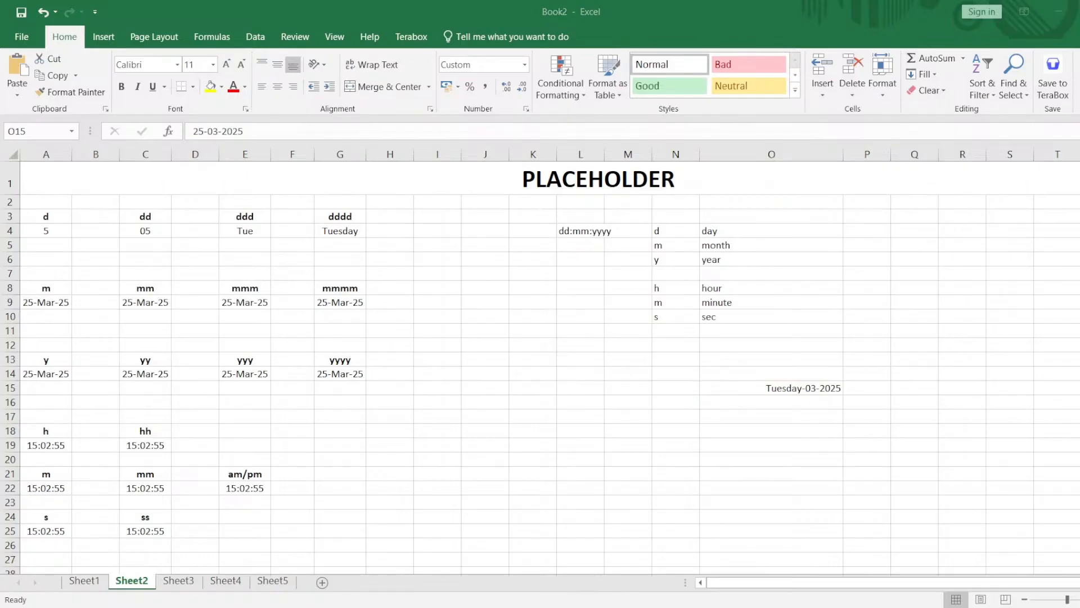
left_click(1065, 17)
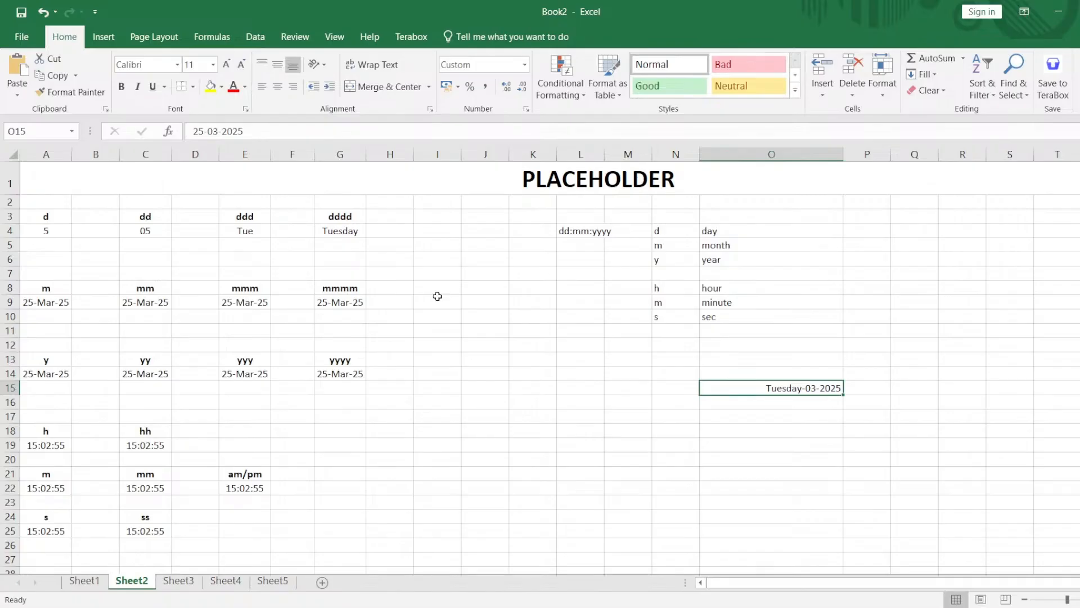
Apply the custom number format m to the date in cell A9 and mm to the date in cell C9.
left_click_drag(355, 303, 42, 295)
left_click(43, 302)
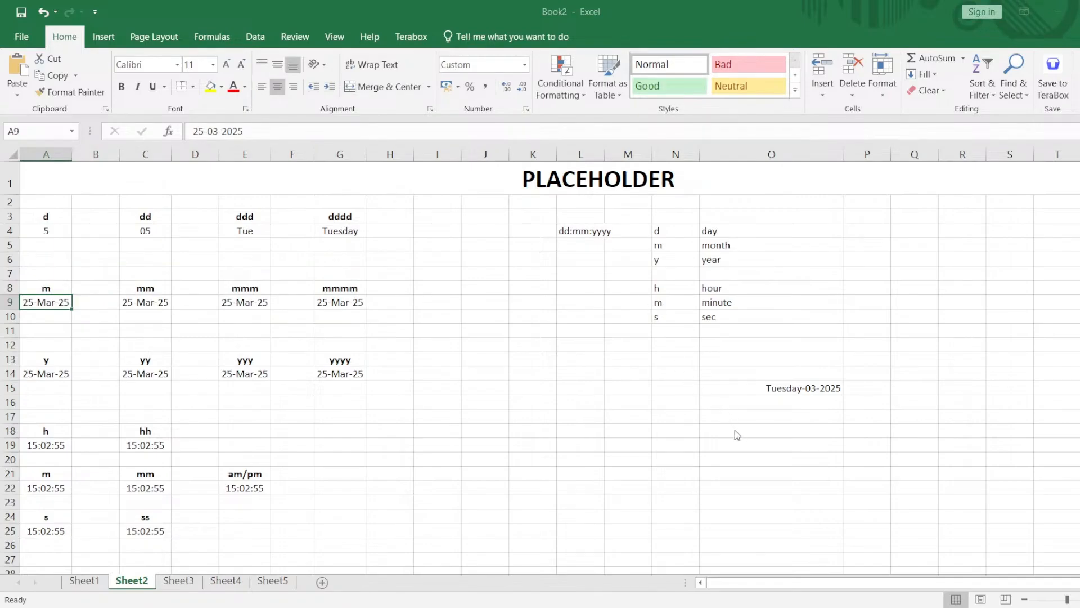
left_click(744, 450)
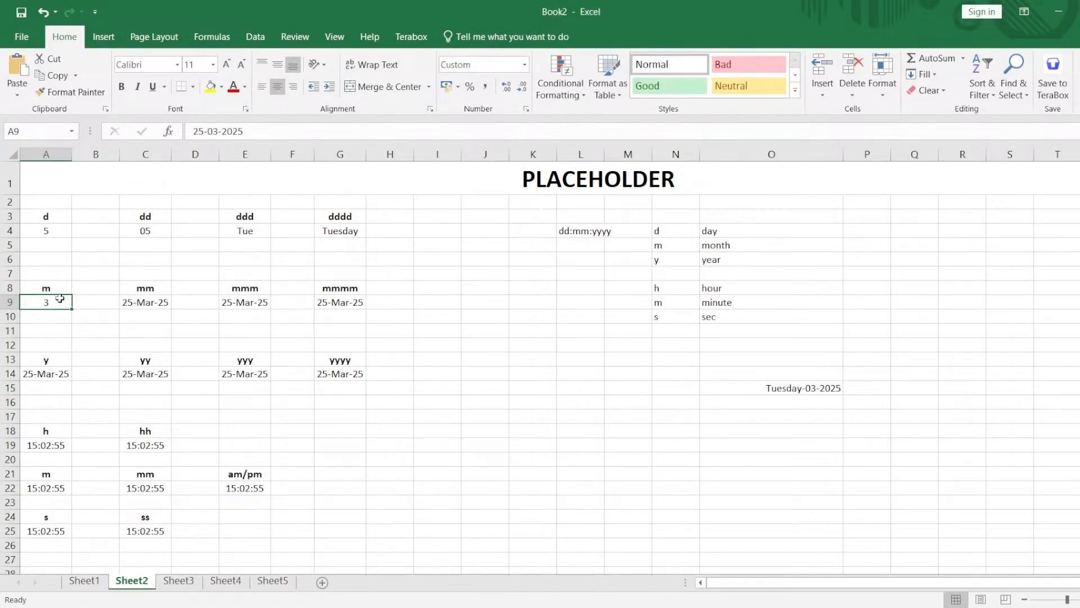
left_click(153, 305)
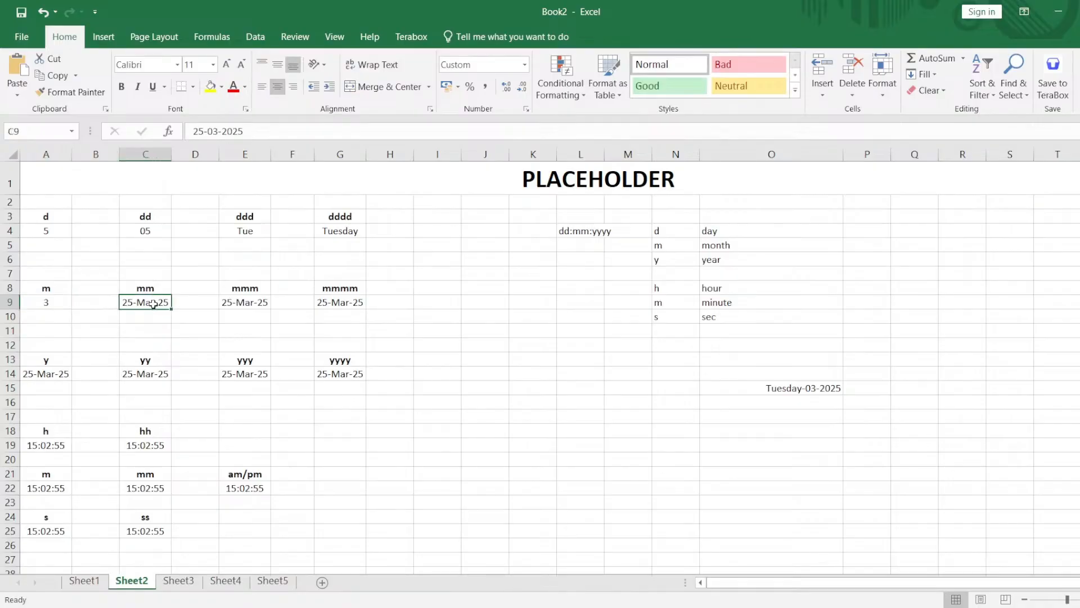
left_click(523, 110)
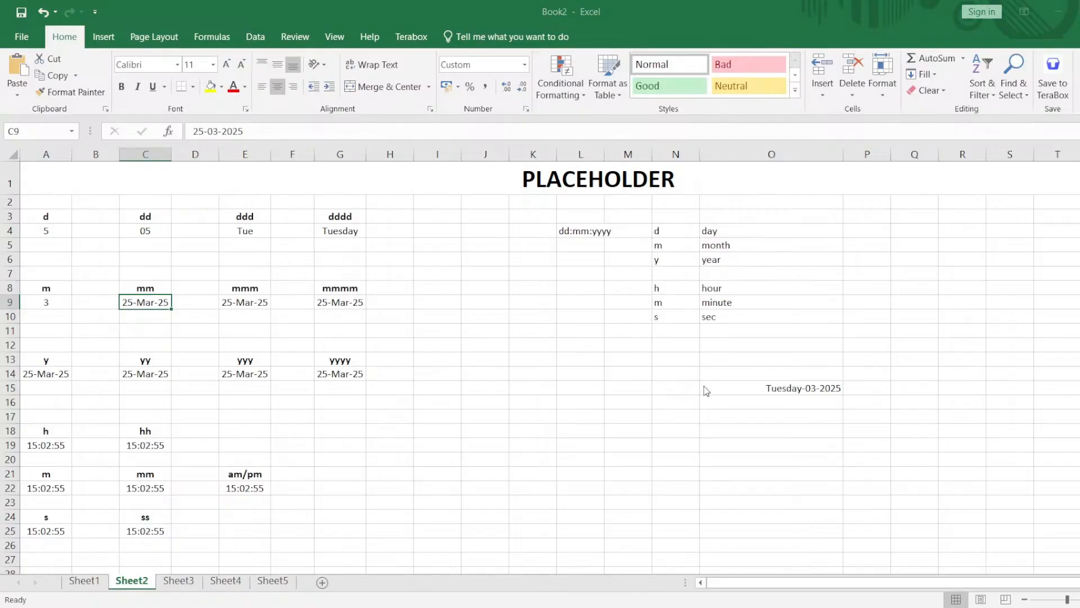
left_click(765, 454)
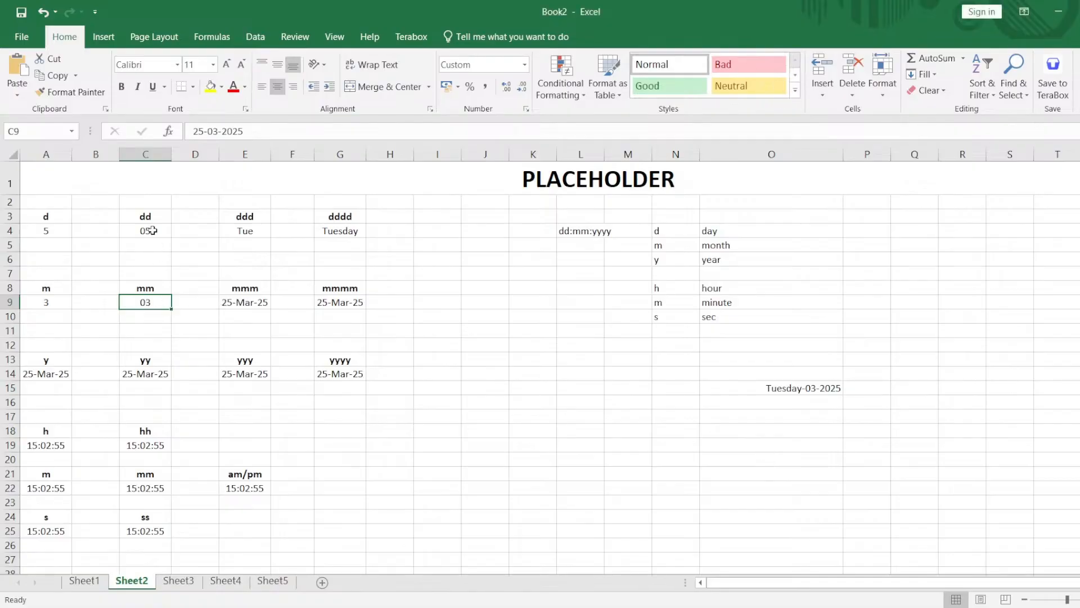
Apply the custom number format mmm to the date in cell E9 and mmmm to the date in cell G9.
left_click(257, 303)
double_click(258, 304)
left_click(439, 243)
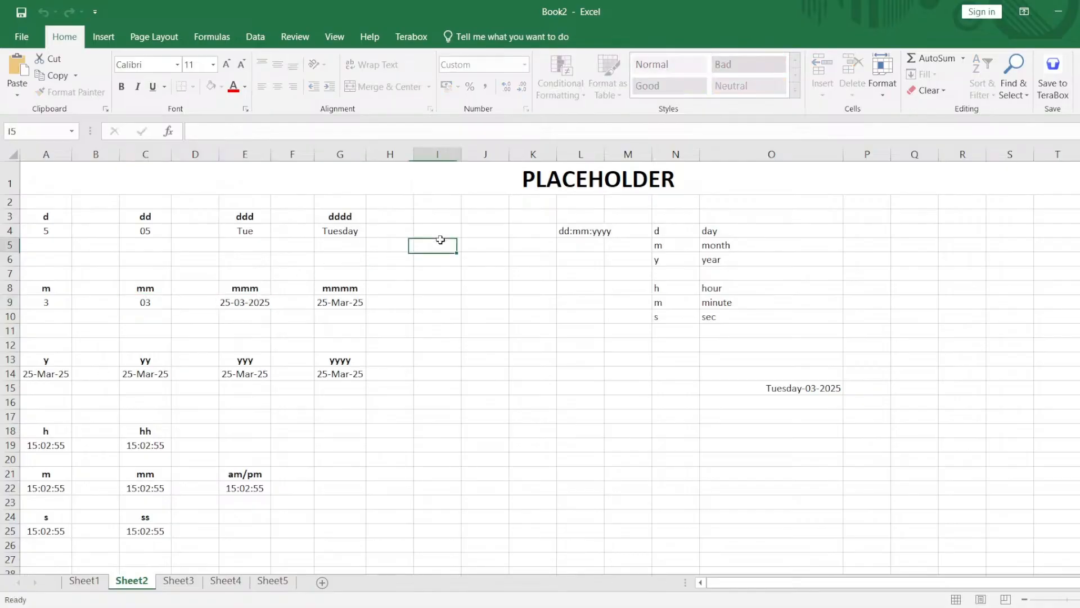
left_click(260, 303)
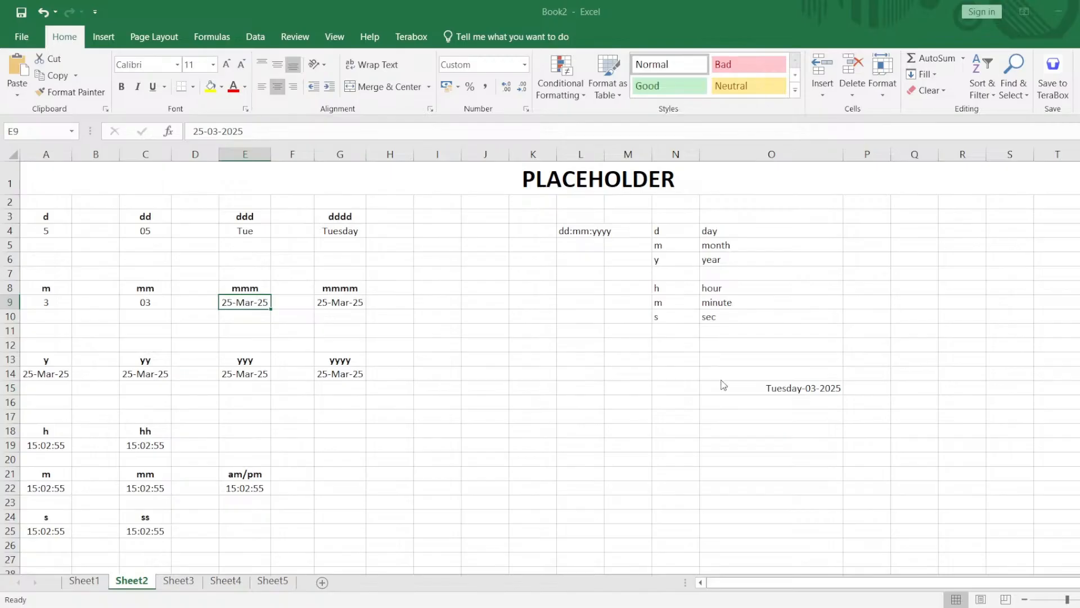
left_click(755, 441)
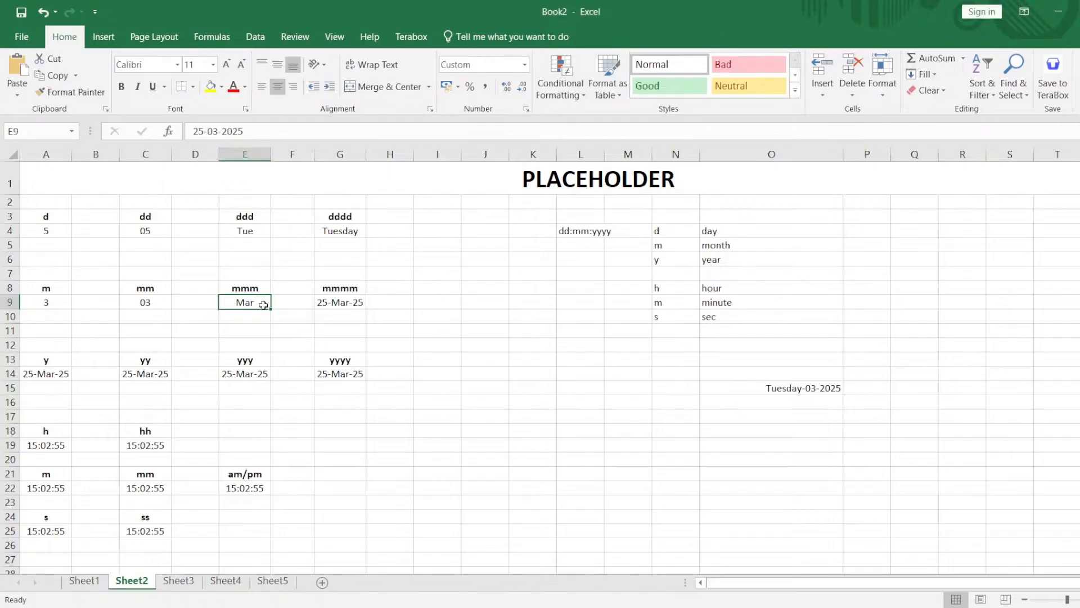
left_click(326, 303)
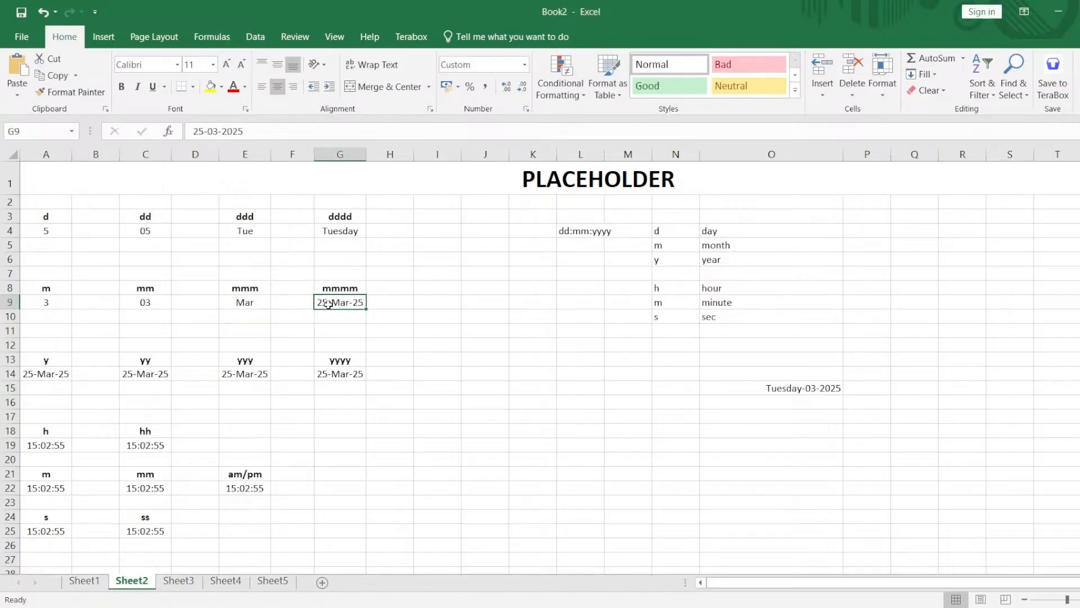
left_click(525, 109)
mouse_move(389, 313)
left_mouse_down()
mouse_move(77, 306)
mouse_move(35, 291)
left_mouse_up()
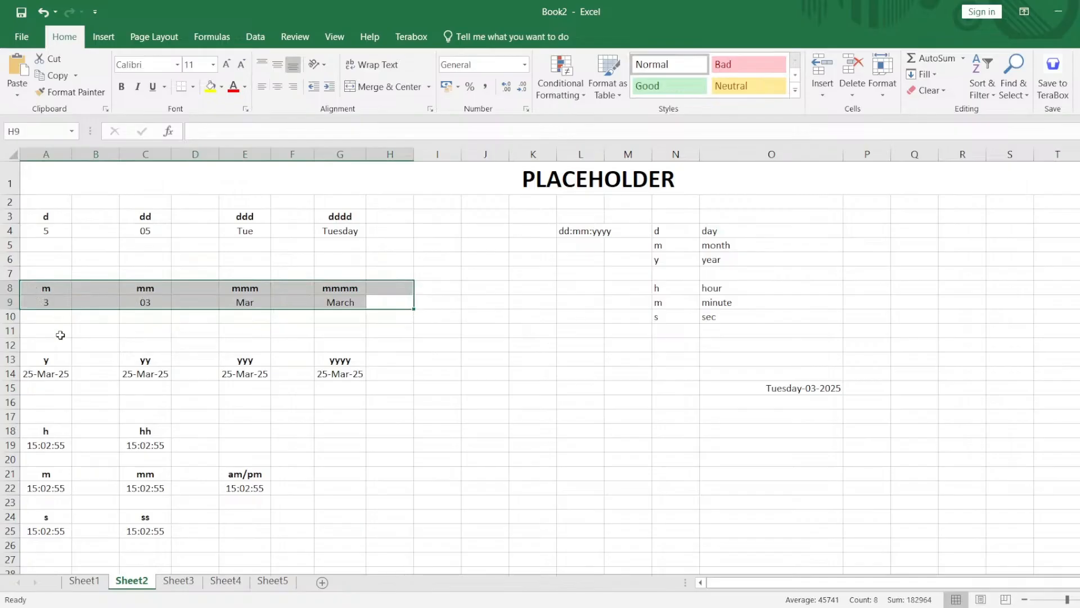
Apply the custom number format y to the date in cell A14 and yy to the date in cell C14.
left_click(70, 374)
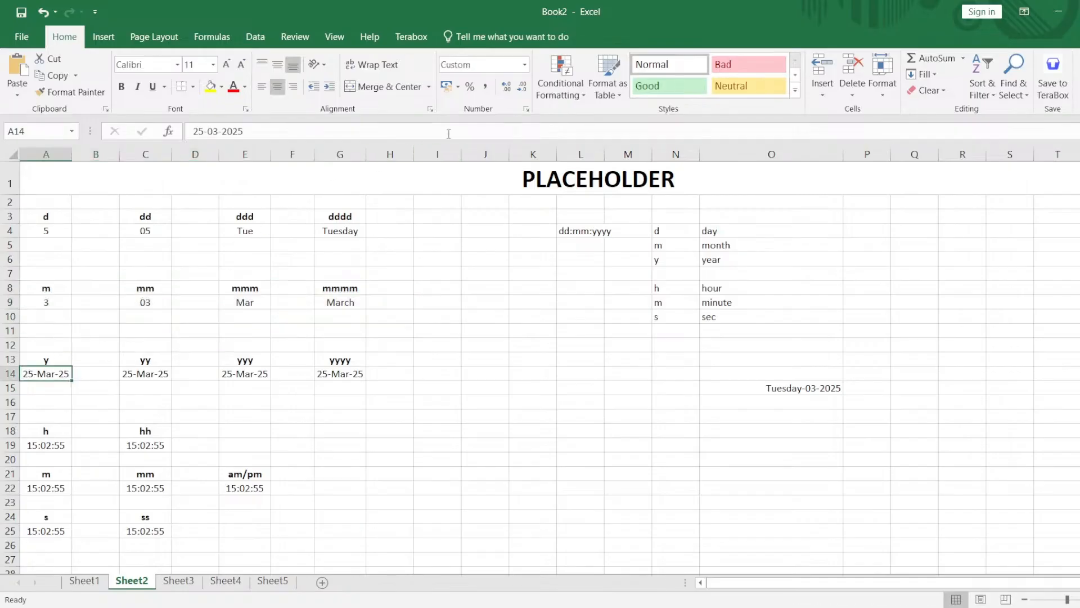
left_click(527, 110)
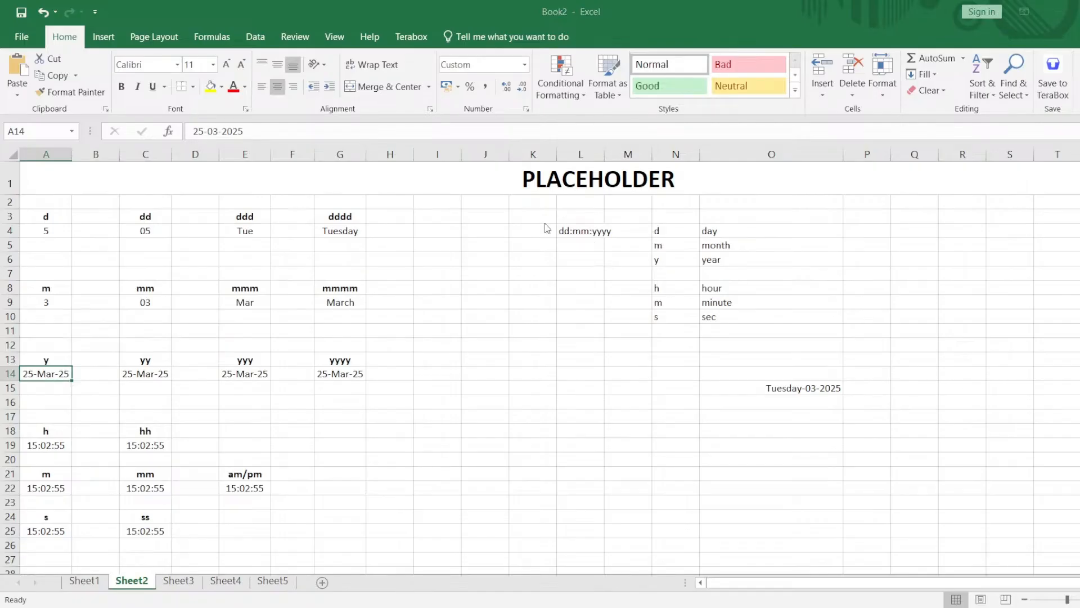
left_click(760, 451)
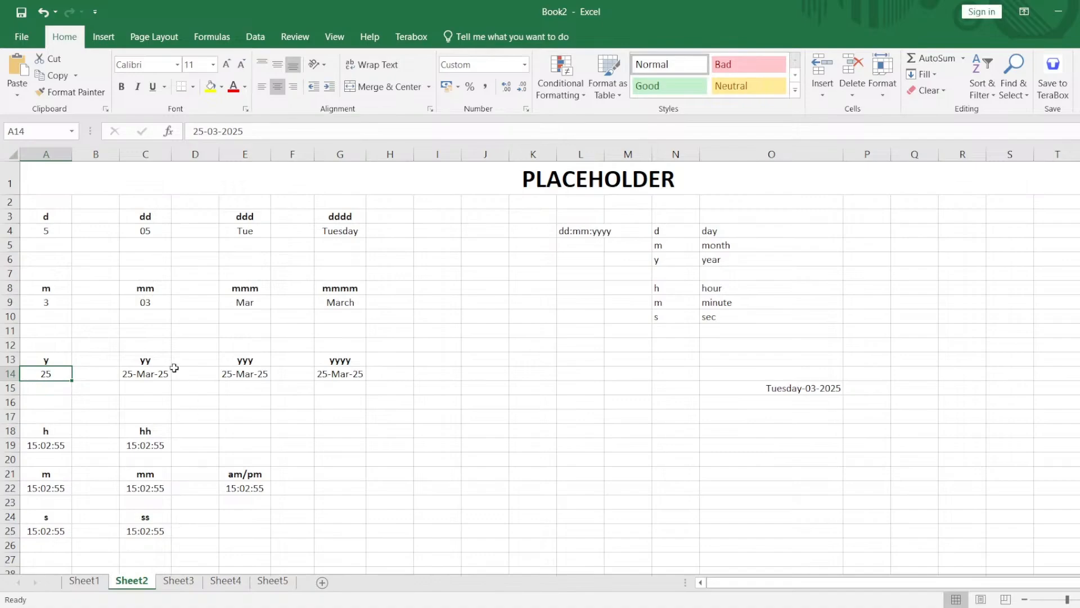
left_click(157, 373)
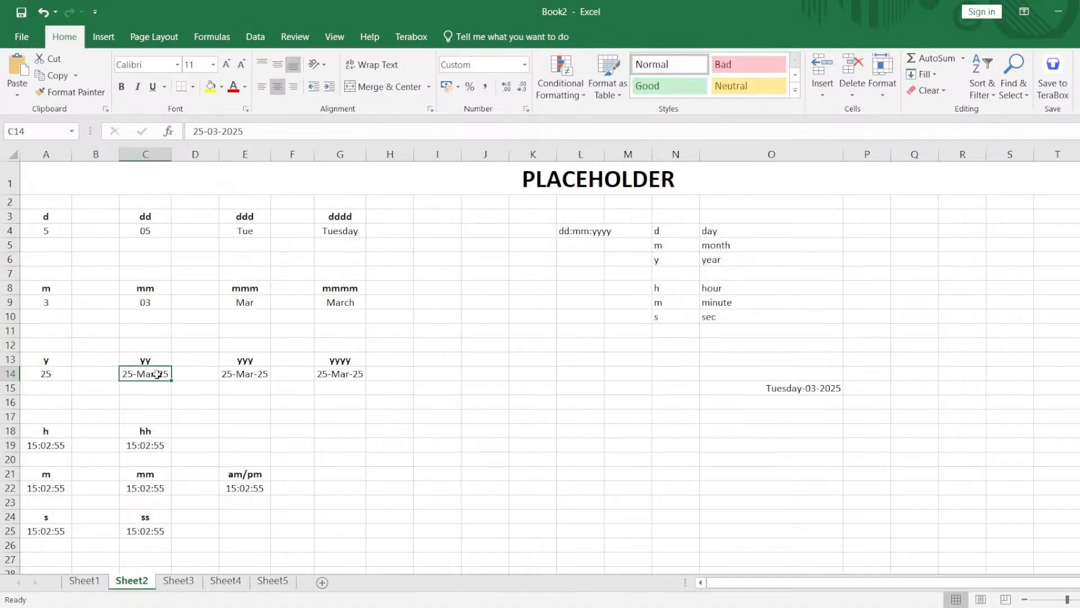
left_click(527, 107)
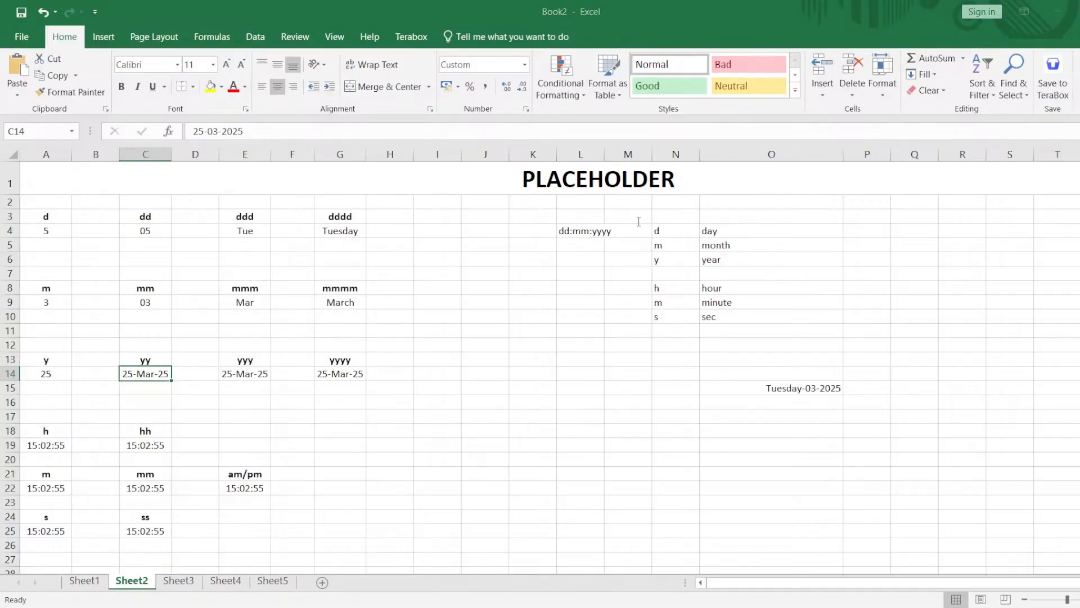
key("Return")
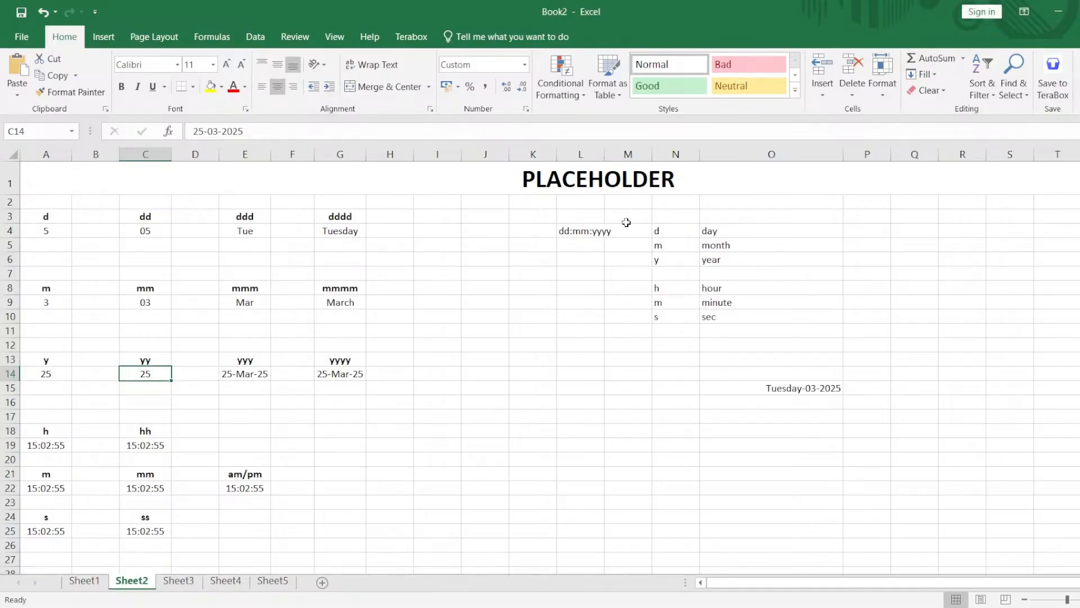
Apply the custom number format yyy to the date in cell E14.
left_click(252, 377)
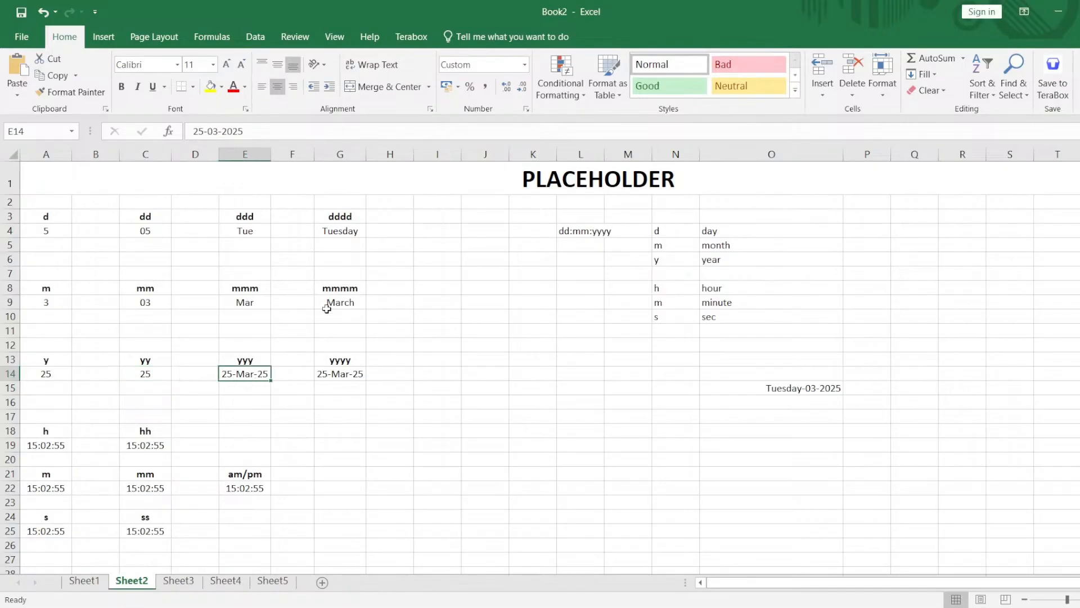
left_click(526, 109)
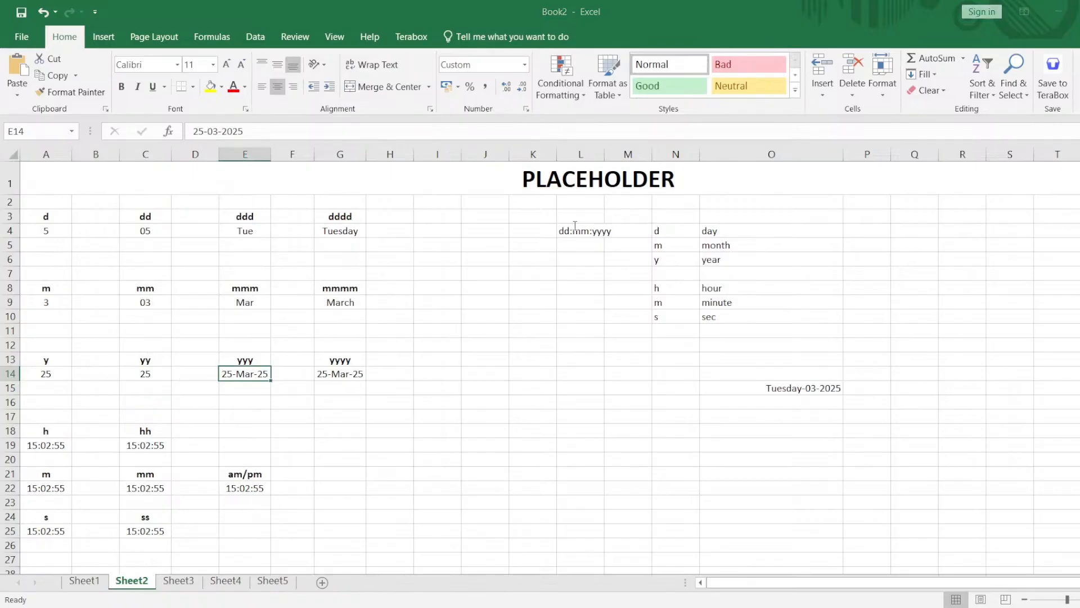
left_click(793, 454)
Apply the custom number format yyyy to the date in cell G14 and widen column L slightly.
left_click(357, 375)
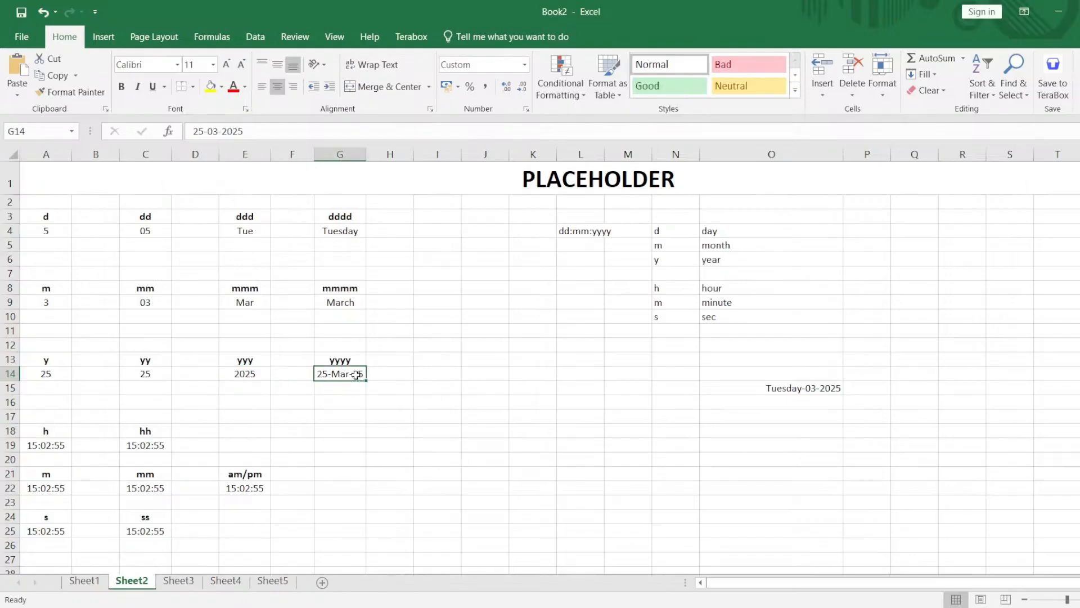
left_click(527, 108)
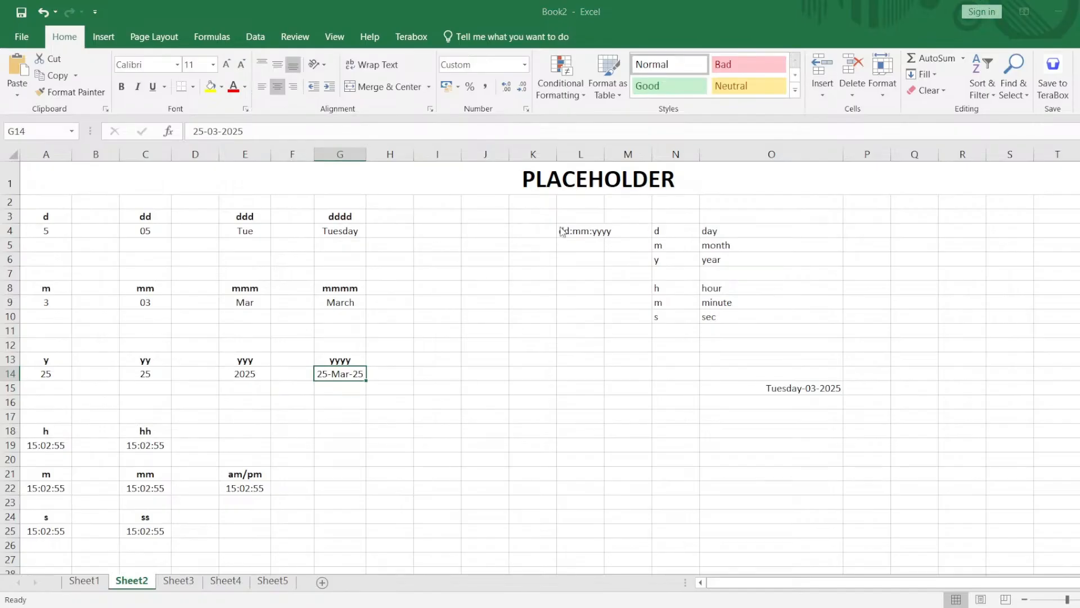
left_click(756, 443)
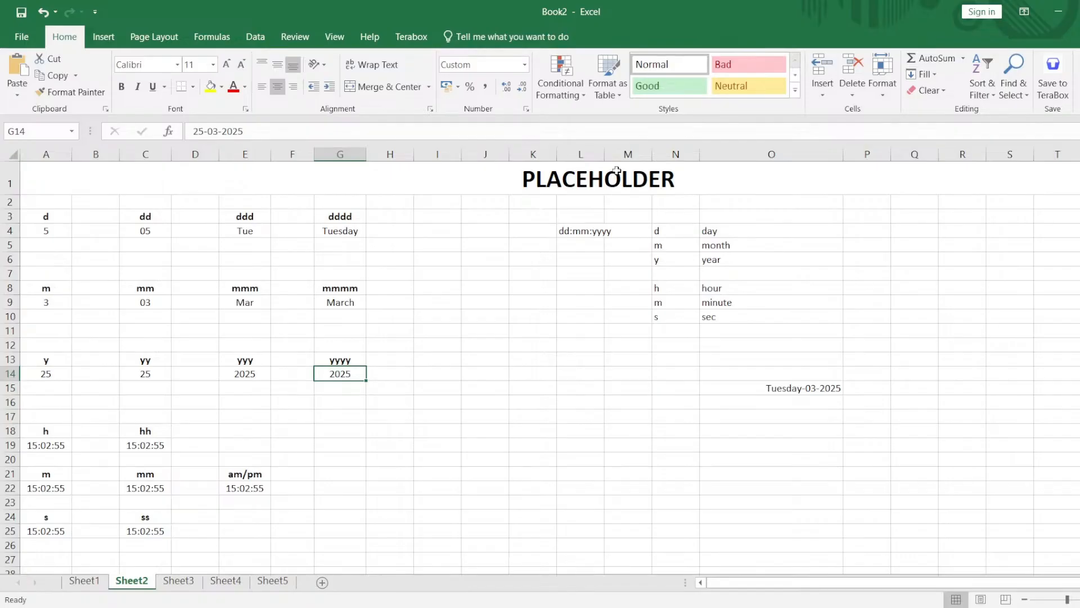
left_click_drag(604, 158, 616, 156)
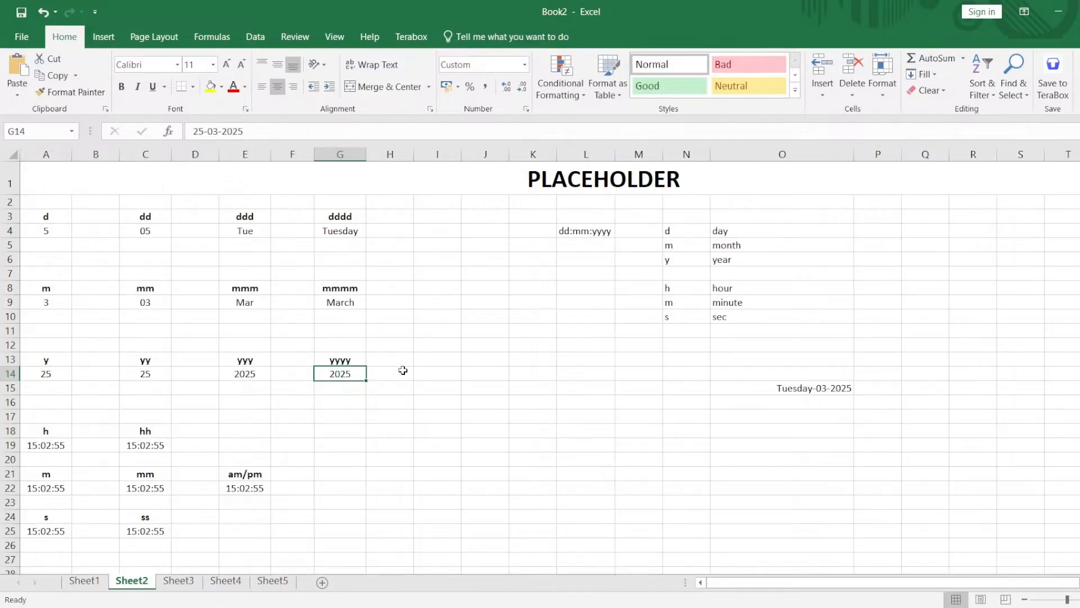
left_click_drag(402, 370, 16, 215)
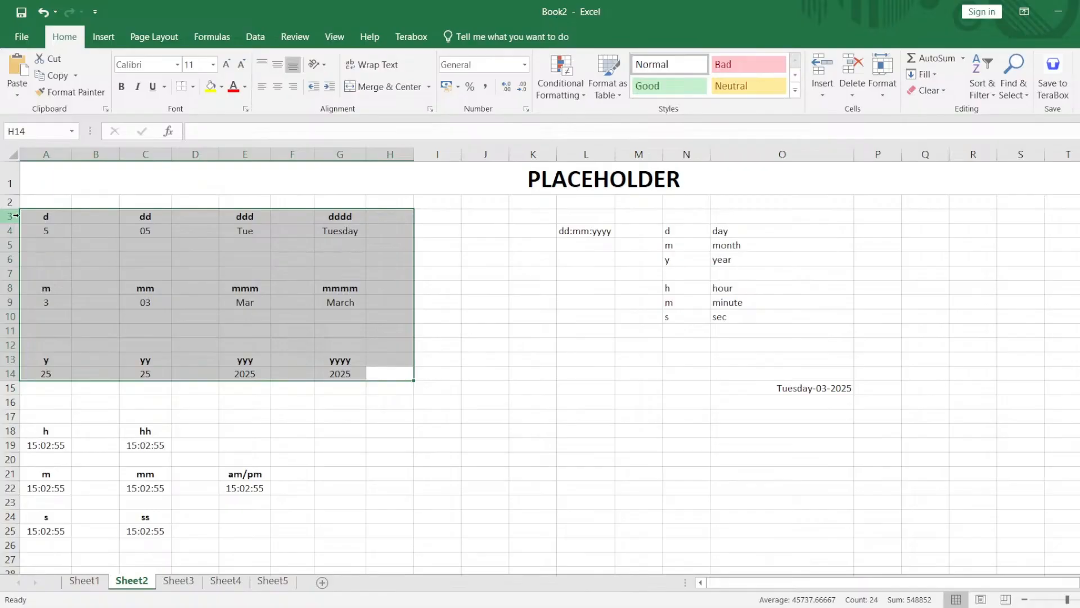
left_click(440, 243)
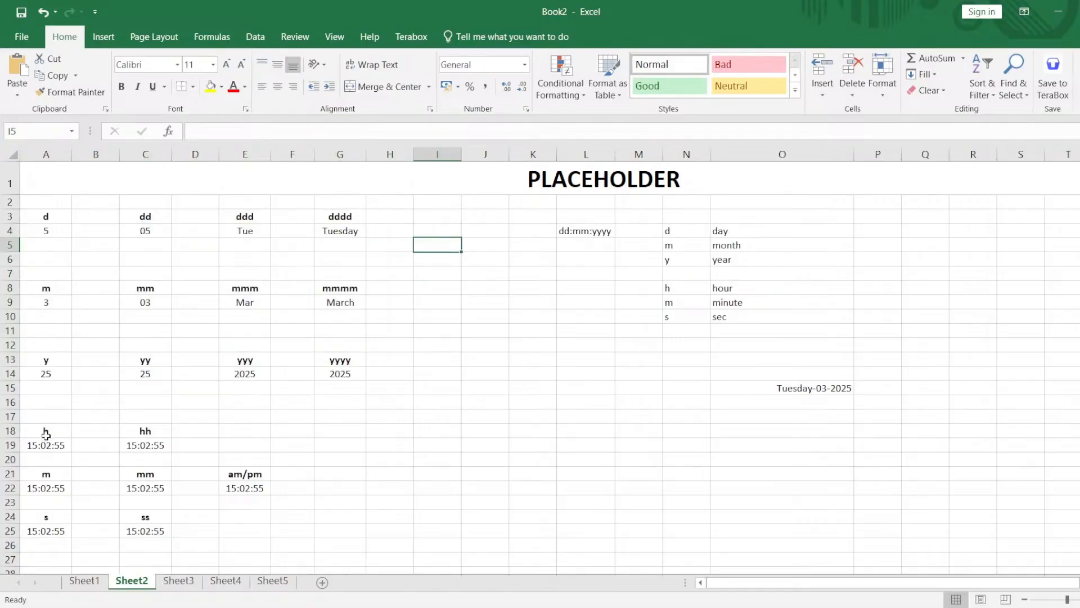
left_click_drag(44, 430, 250, 529)
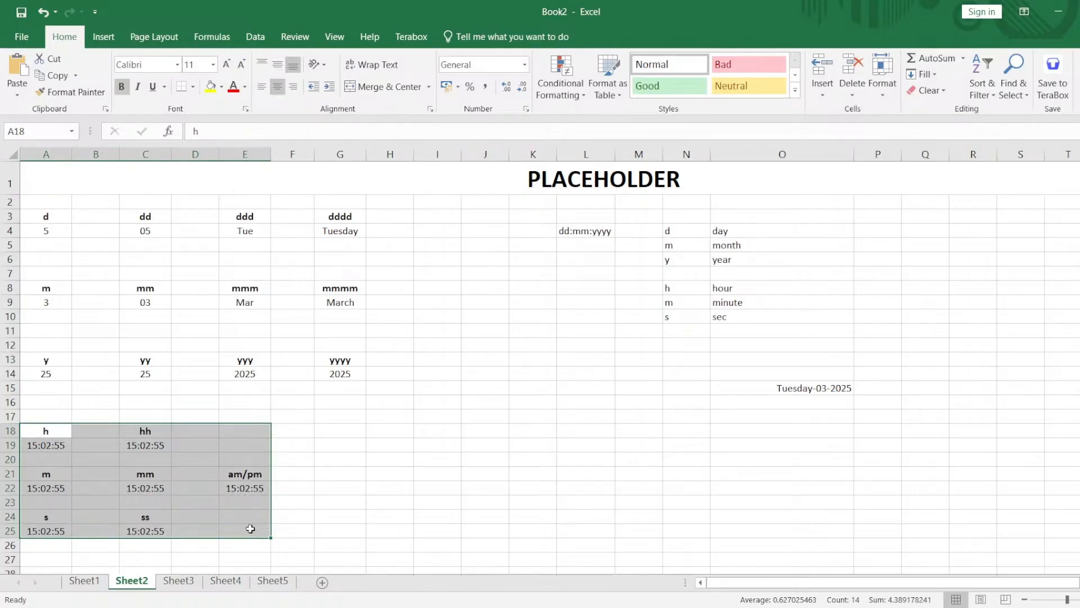
left_click(291, 463)
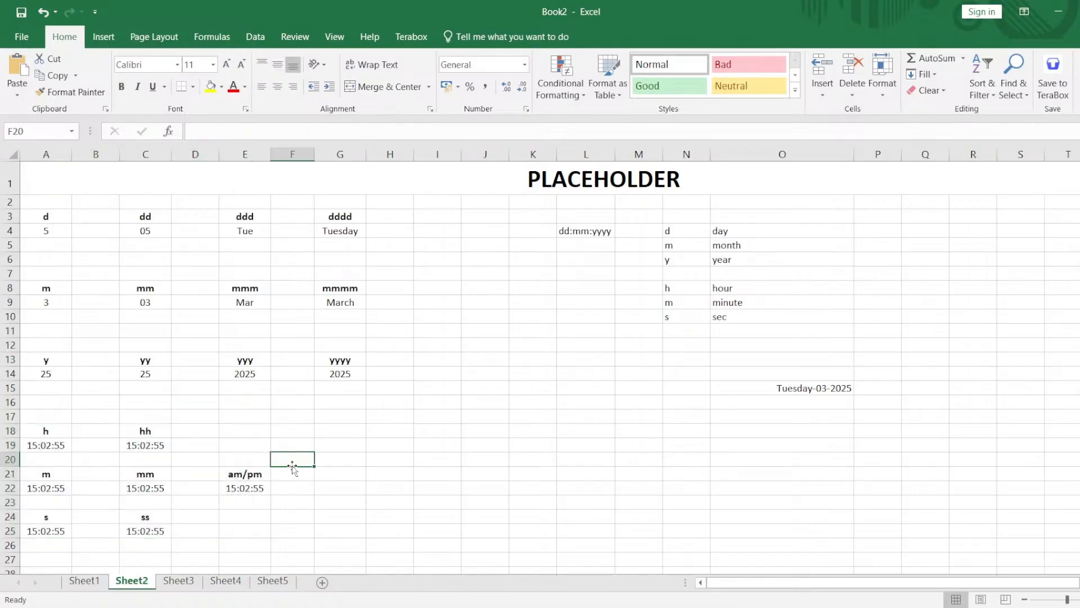
left_click(68, 455)
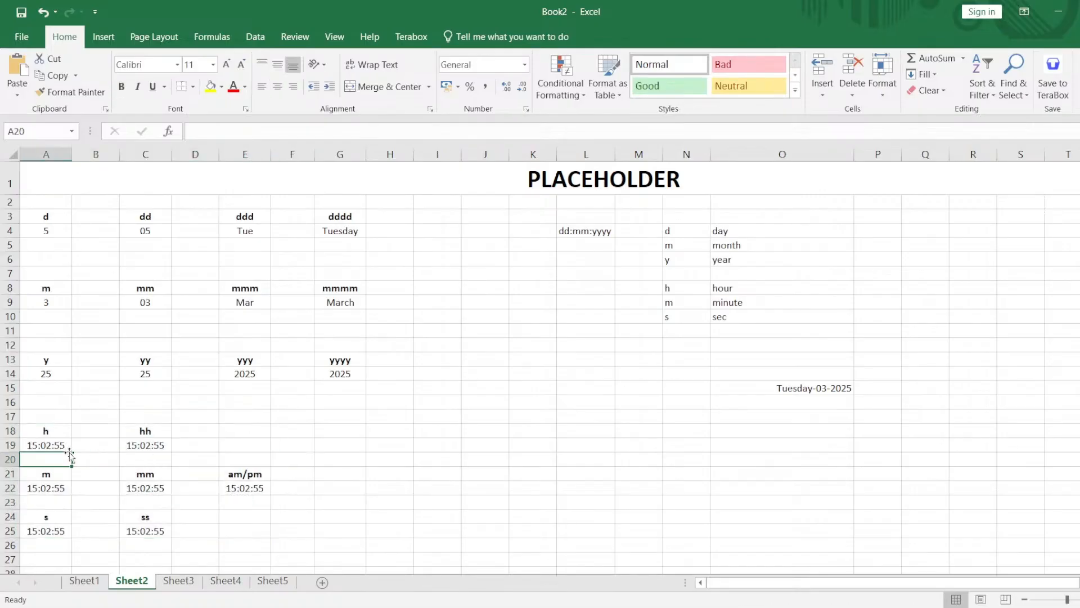
left_click(143, 447)
left_click(55, 448)
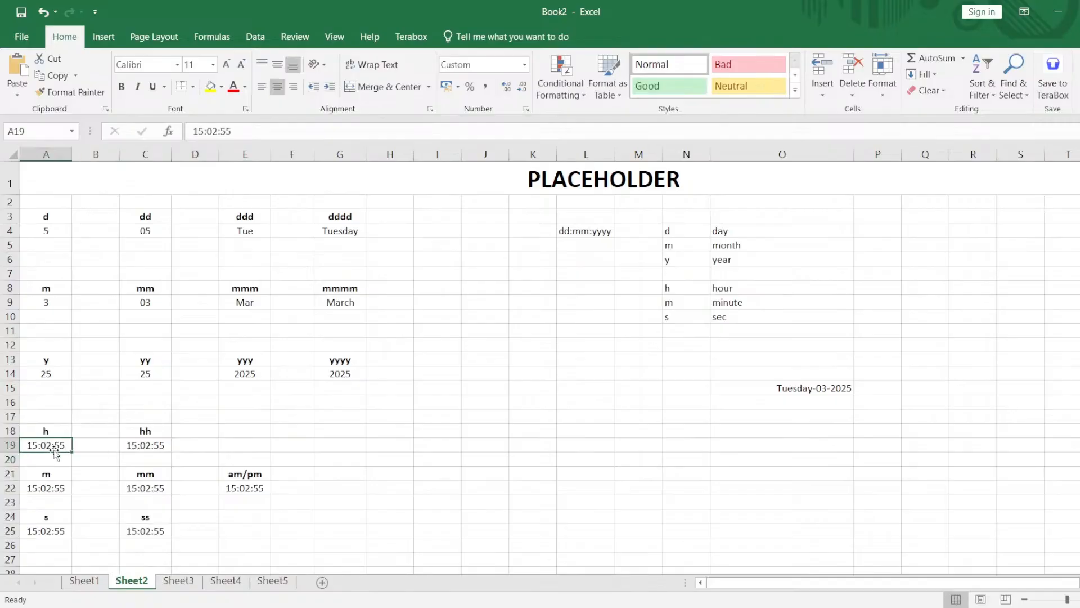
Enter the time pattern hh:mm:ss in cell L8, beside the hour, minute and second placeholder list.
left_click(586, 263)
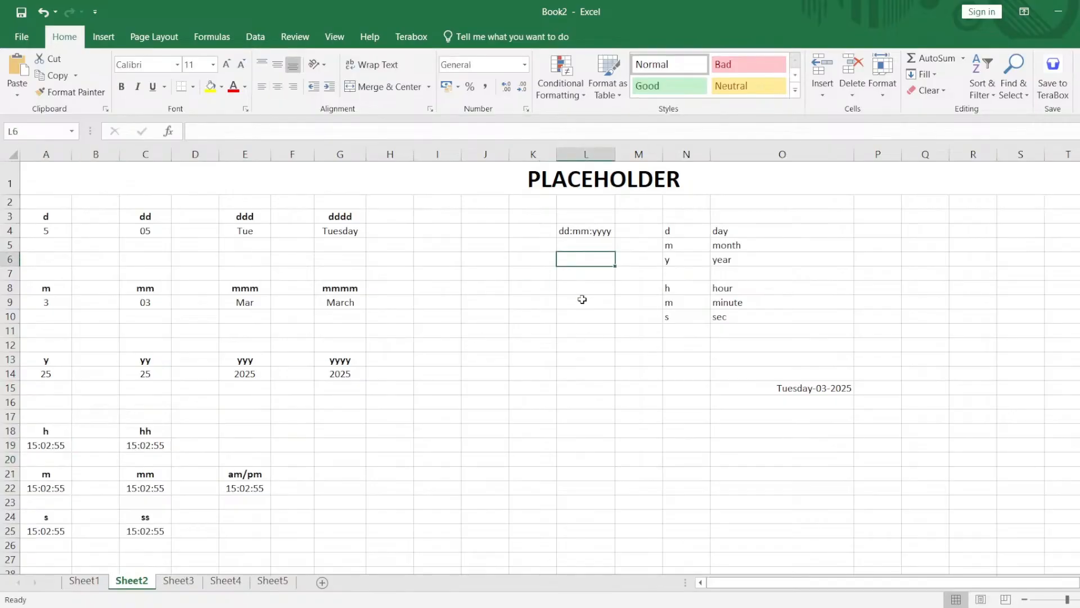
left_click(591, 285)
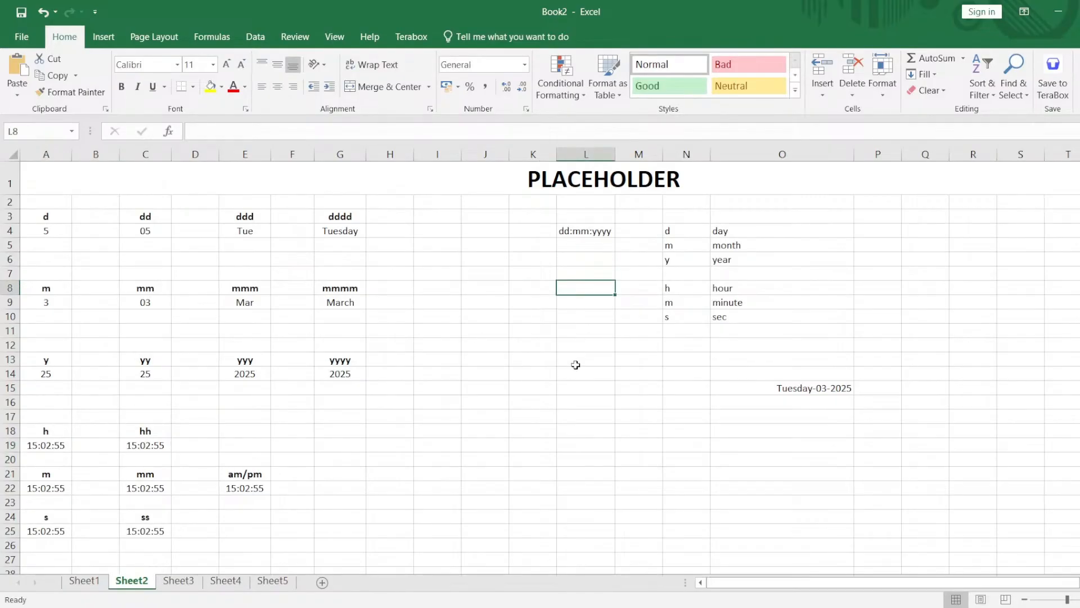
type("hh:mm:ss")
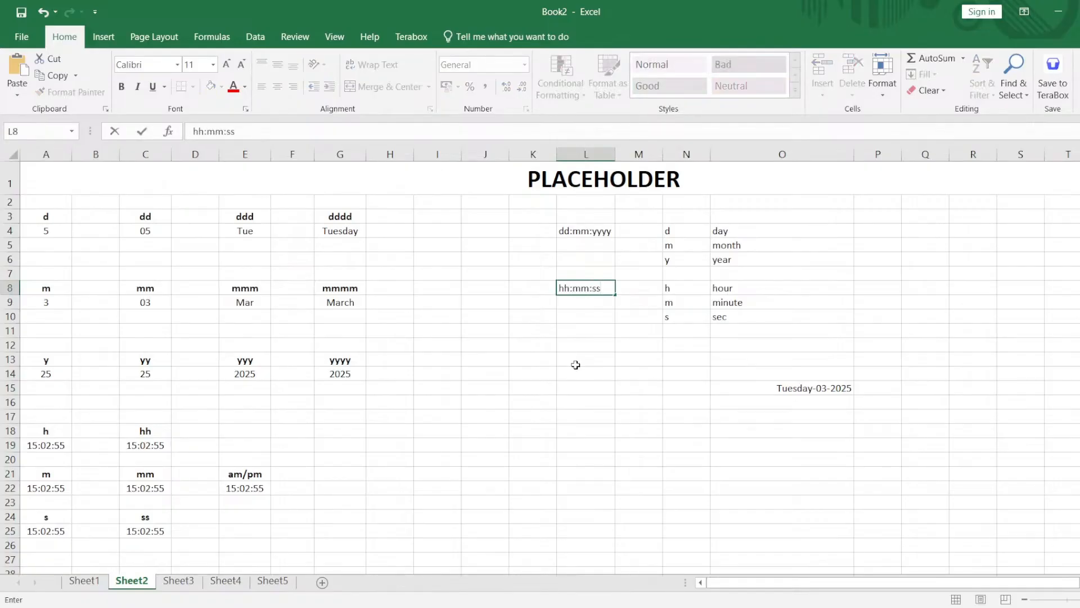
left_click(532, 392)
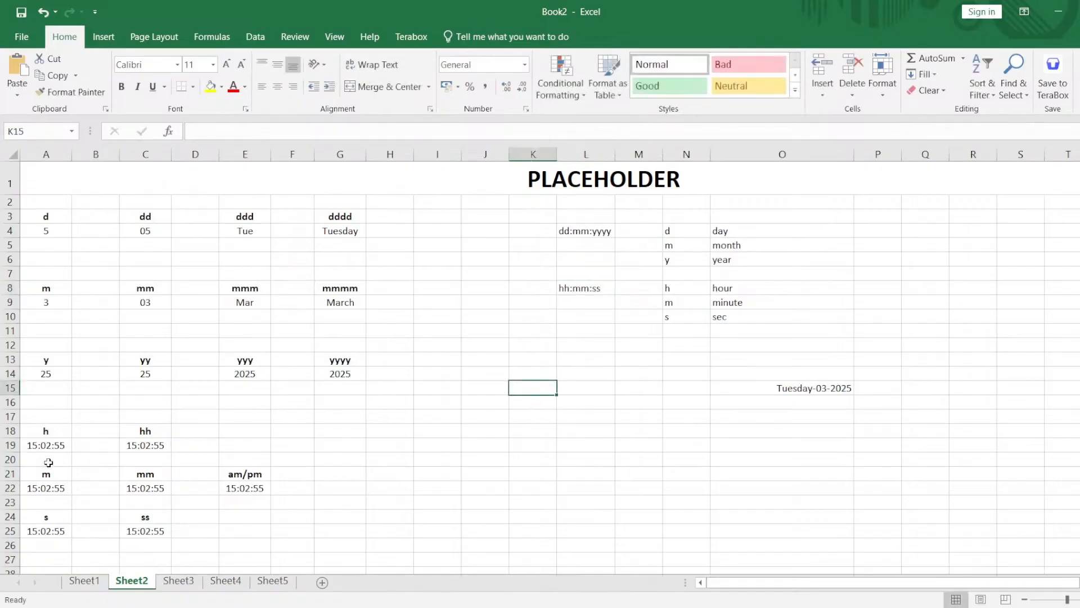
Apply the custom number format h to the time in cell A19 and hh to the time in cell C19.
left_click(44, 446)
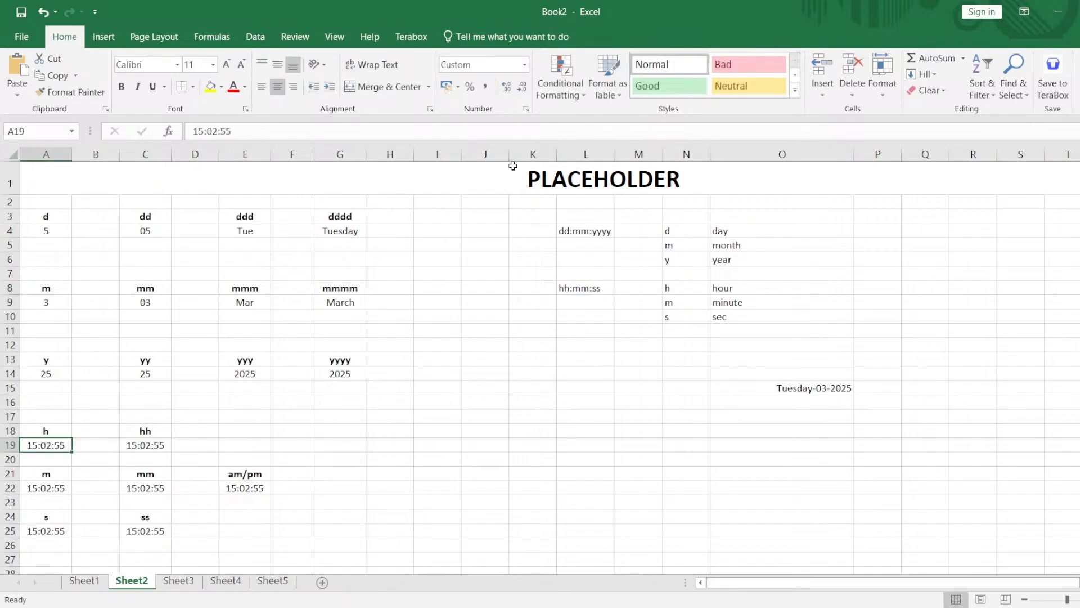
left_click(526, 110)
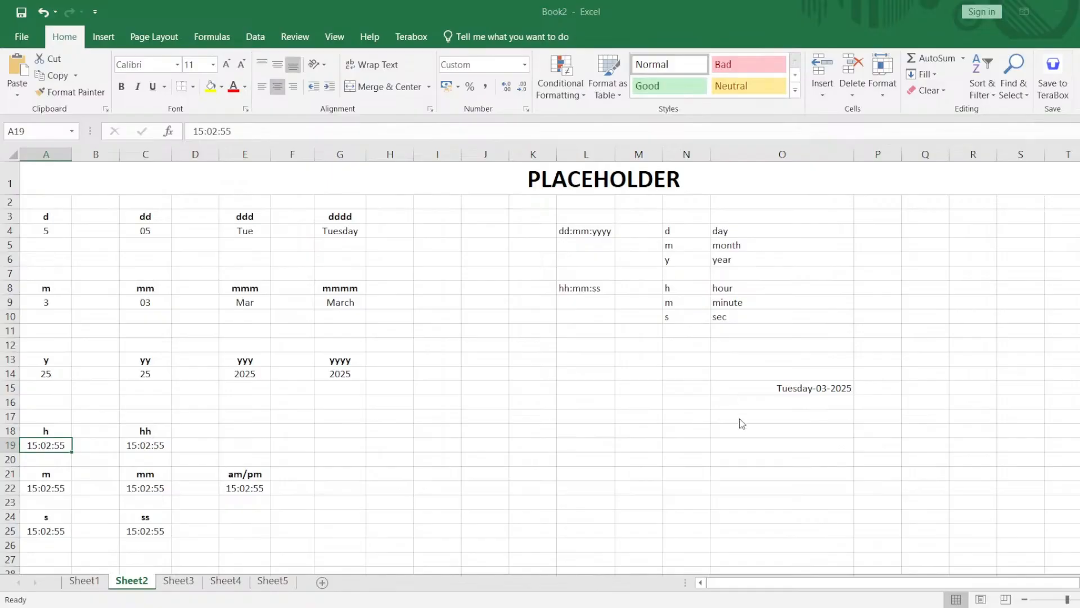
left_click(764, 452)
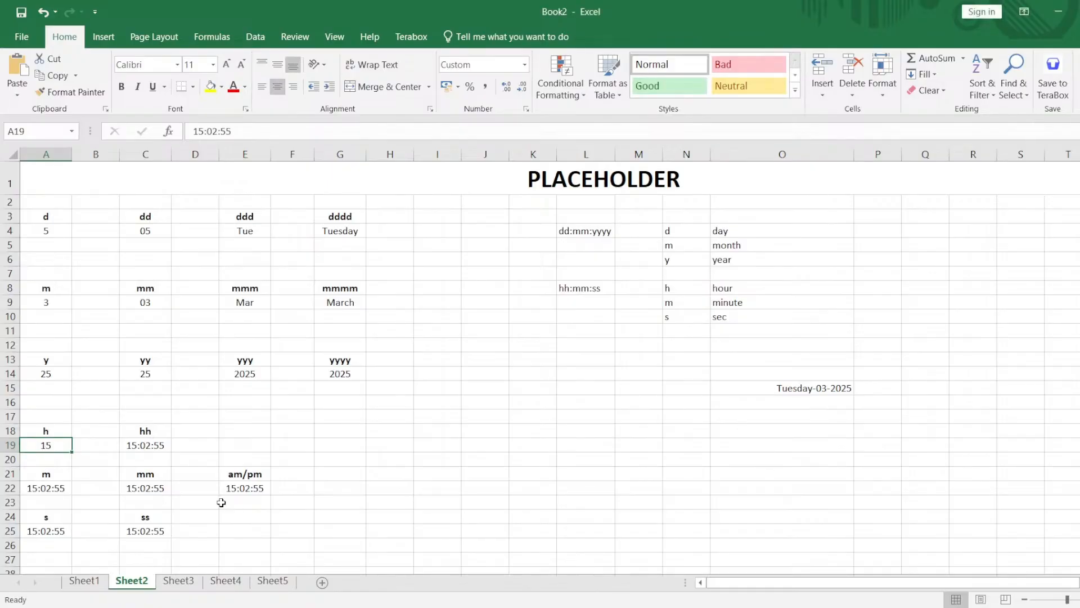
left_click(158, 445)
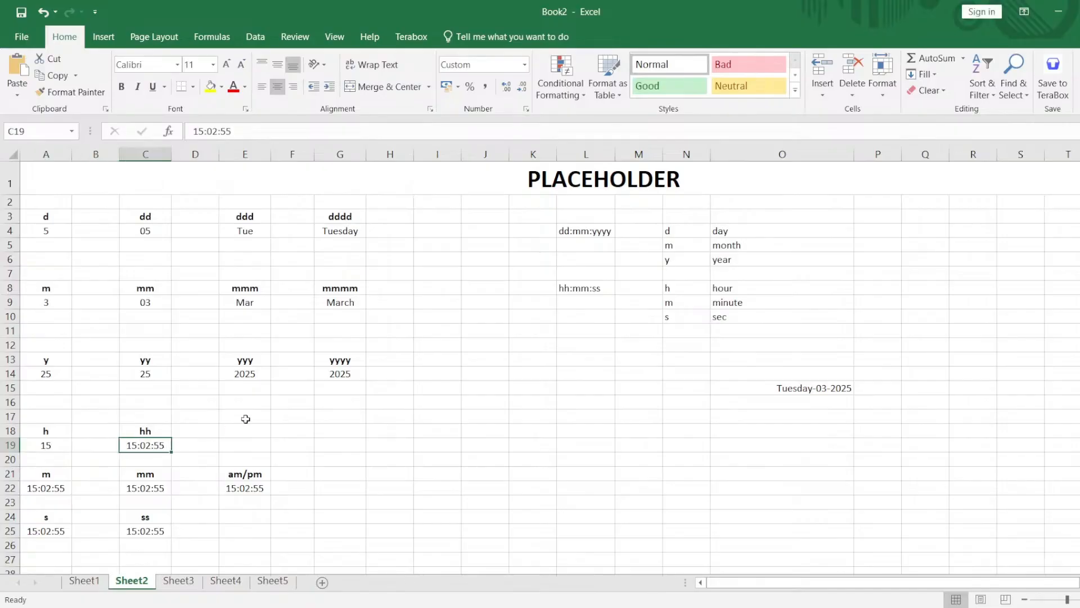
left_click(525, 110)
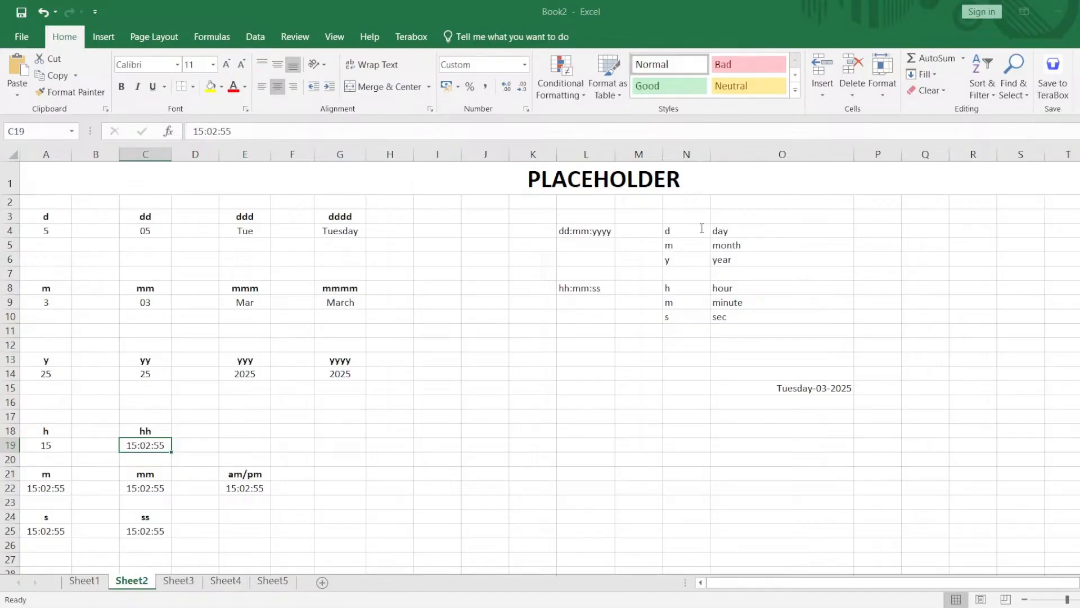
key("Return")
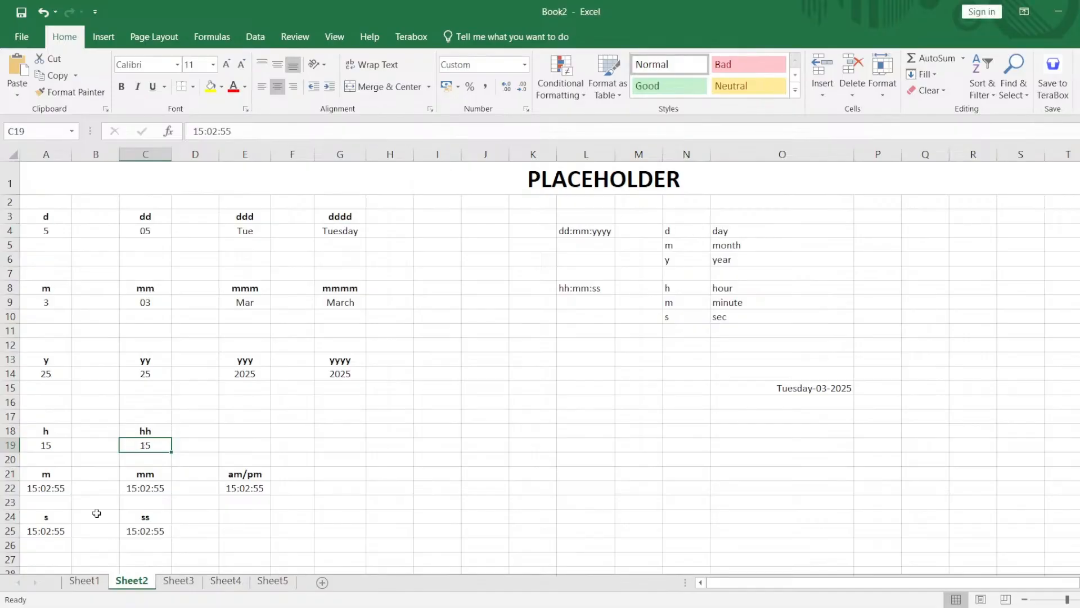
Try the custom number format m on the time in cell A22, inspect the cell's content, and undo the changes.
left_click(64, 487)
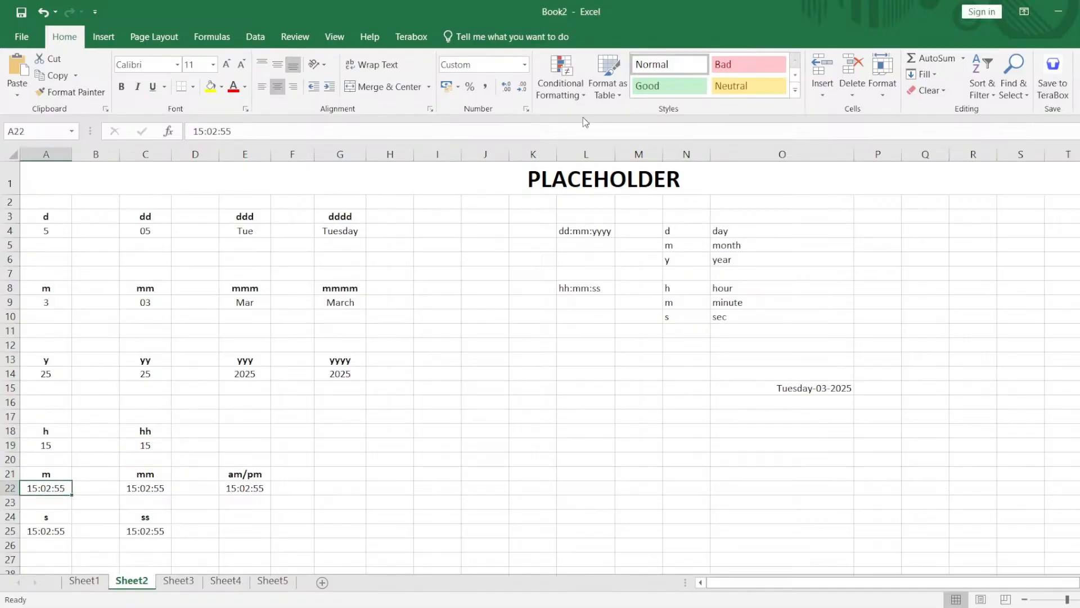
left_click(527, 112)
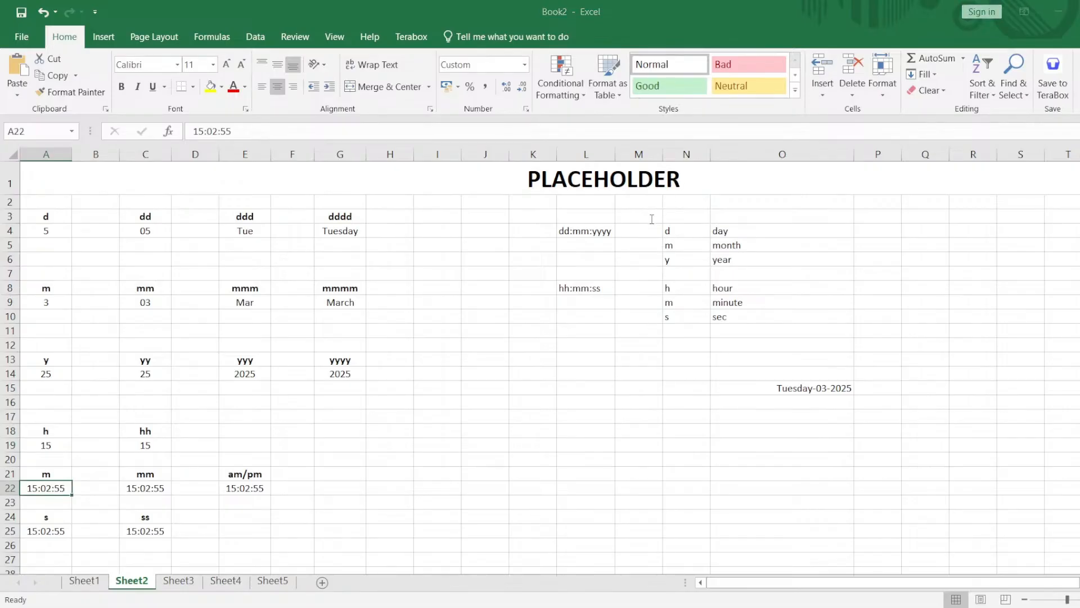
key("Return")
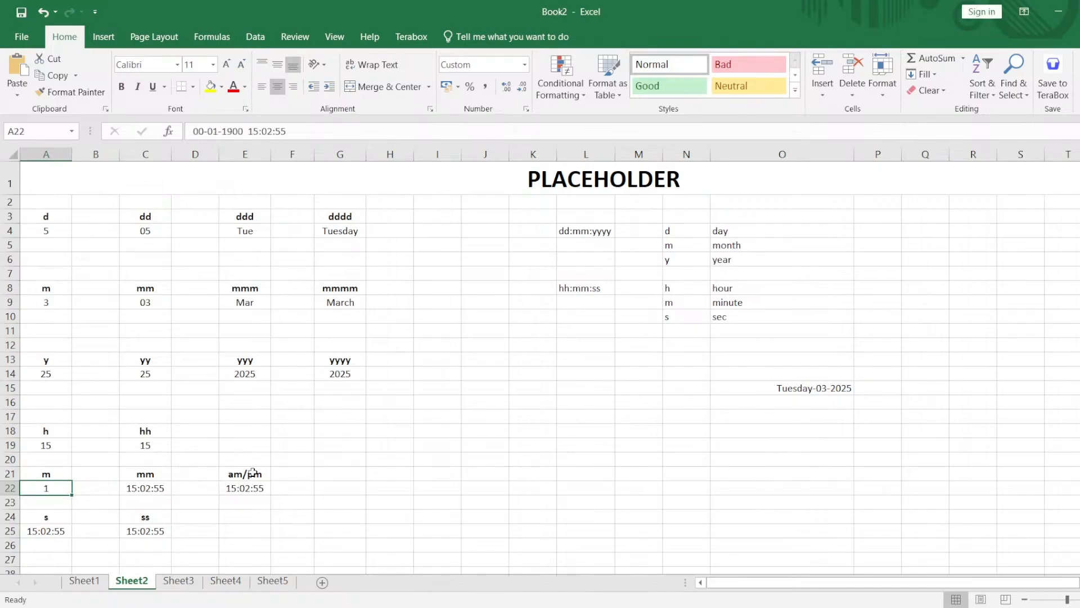
double_click(55, 489)
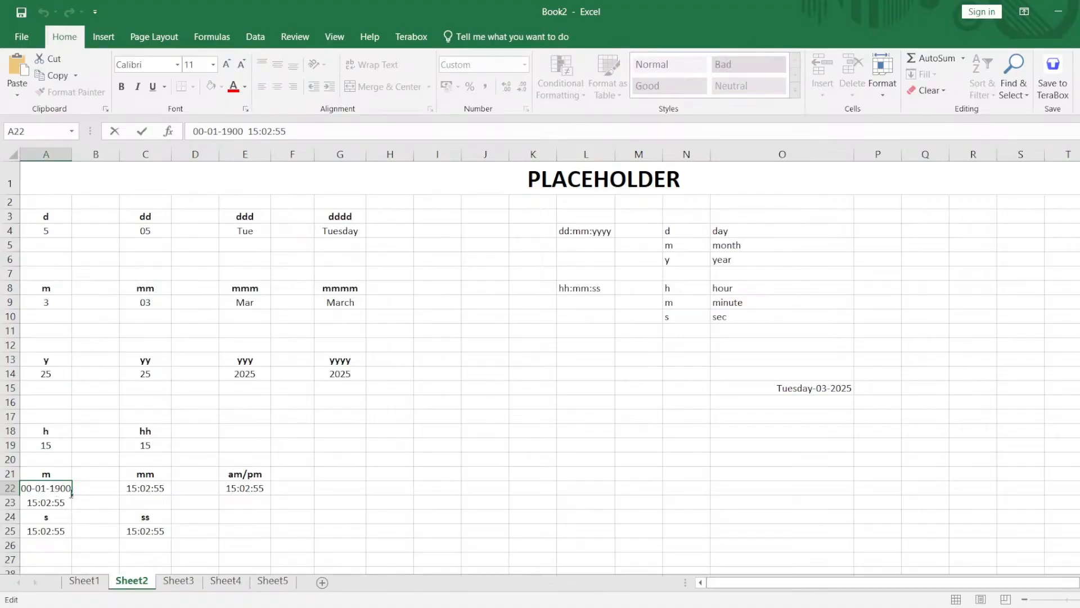
left_click(85, 494)
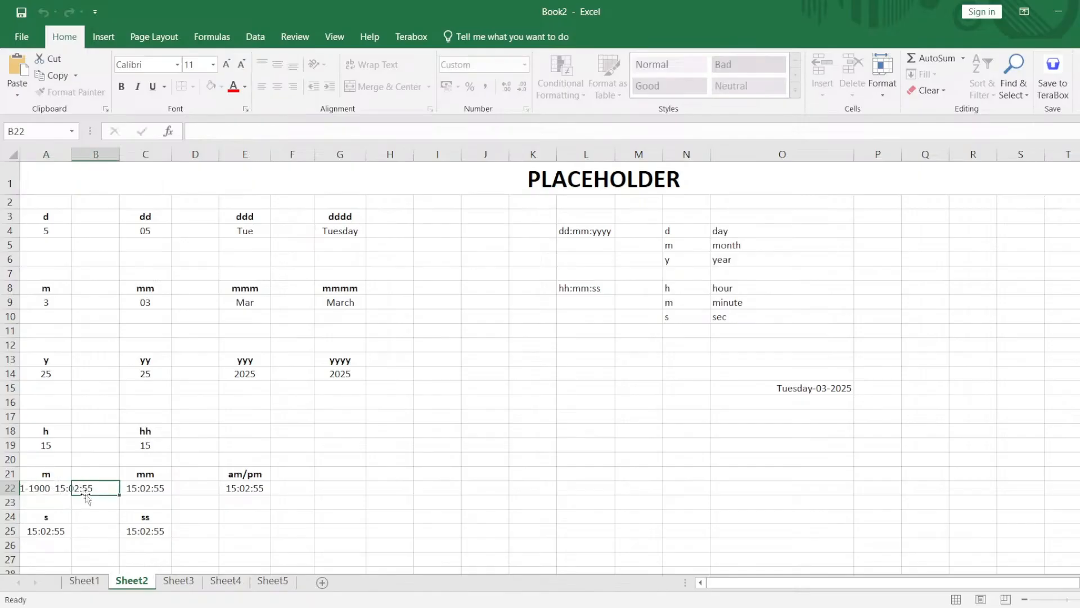
left_click(130, 503)
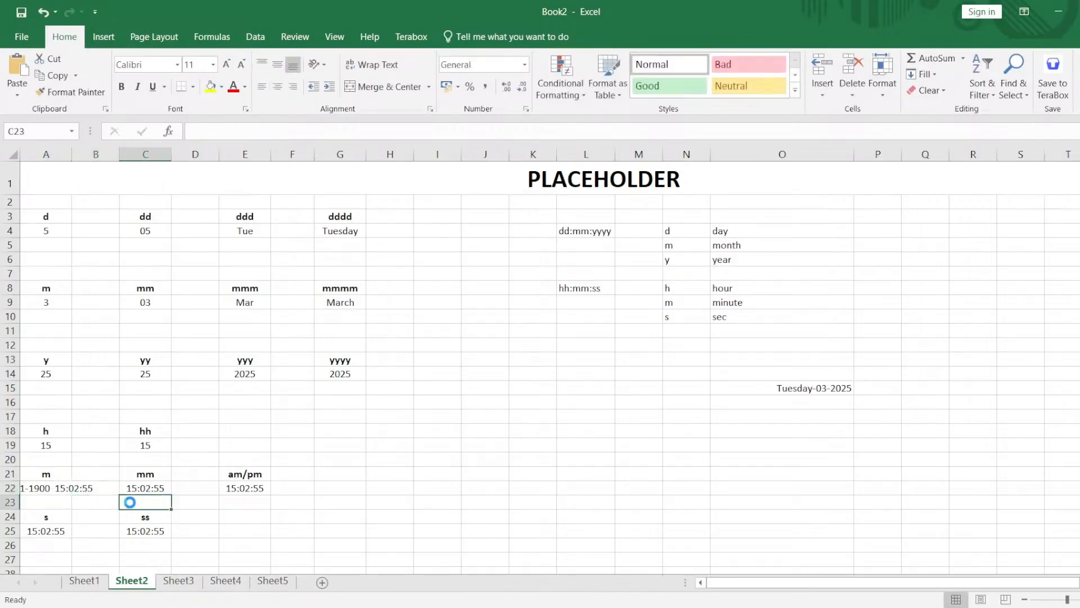
key("ctrl+z")
key("ctrl+z")
left_click(287, 470)
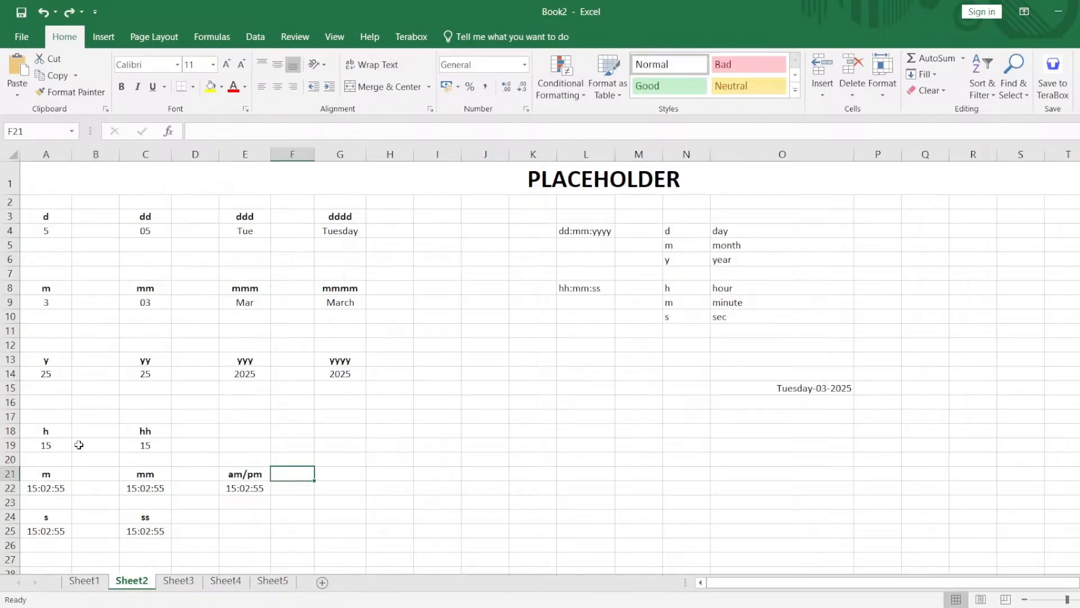
Apply custom number formats that show only hours and minutes to the times in cells A22 and C22.
left_click_drag(44, 429, 150, 445)
left_click(54, 488)
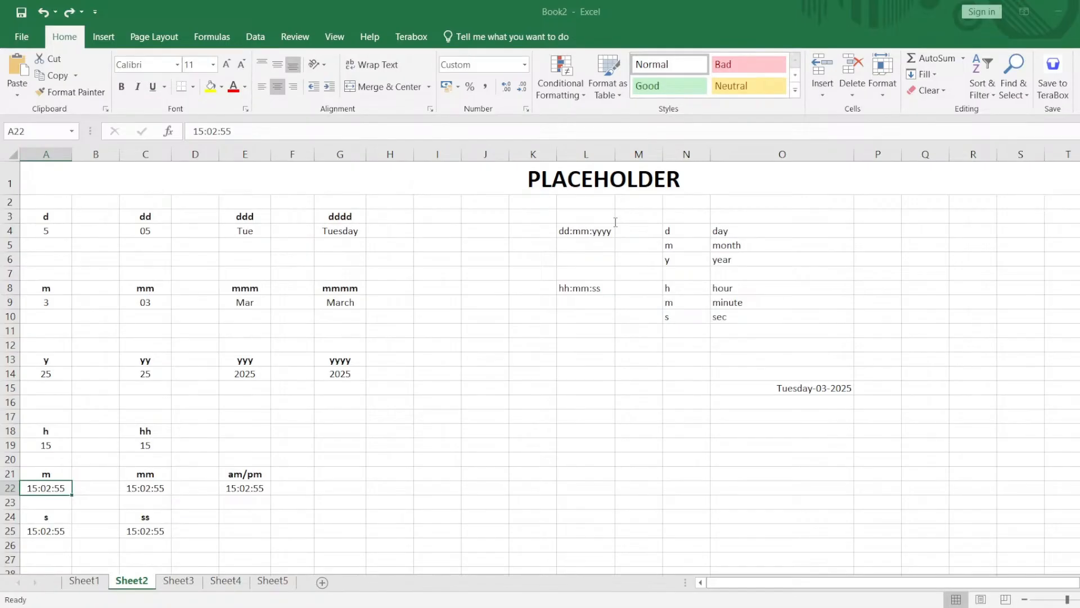
key("Return")
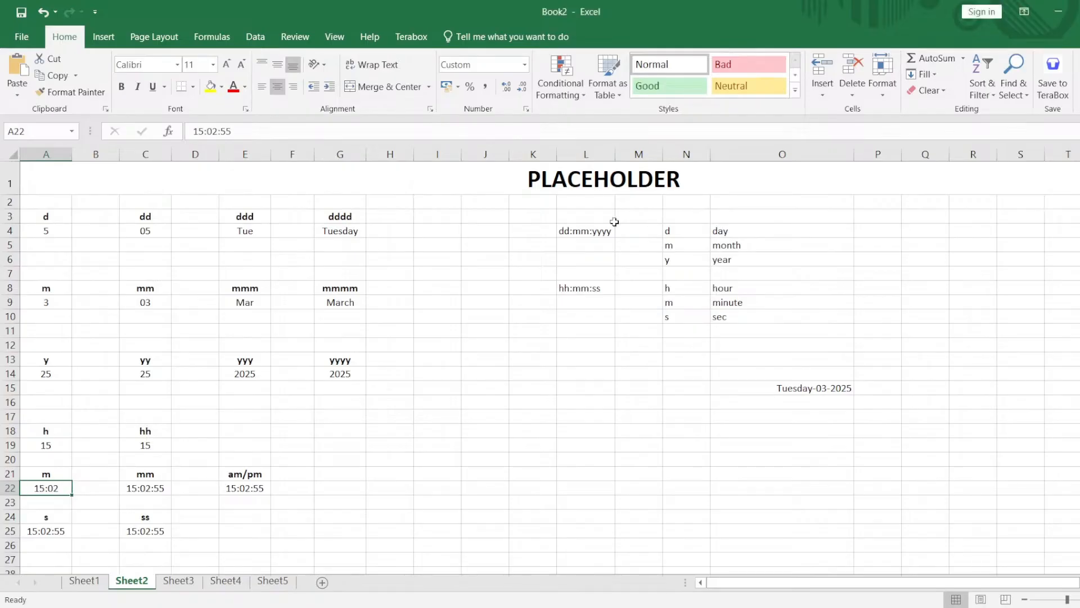
left_click(151, 490)
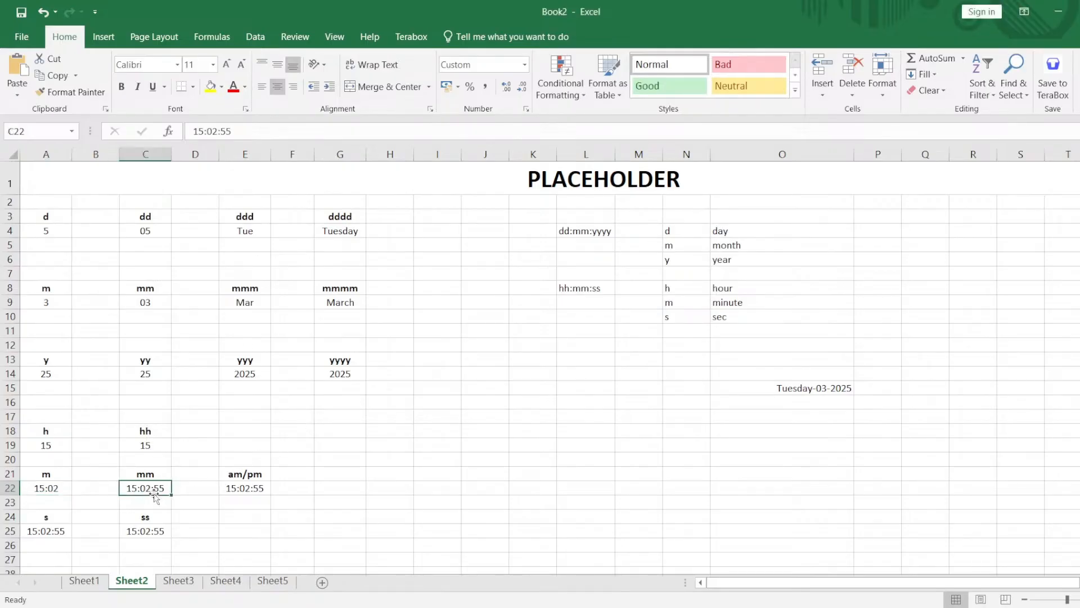
left_click(525, 109)
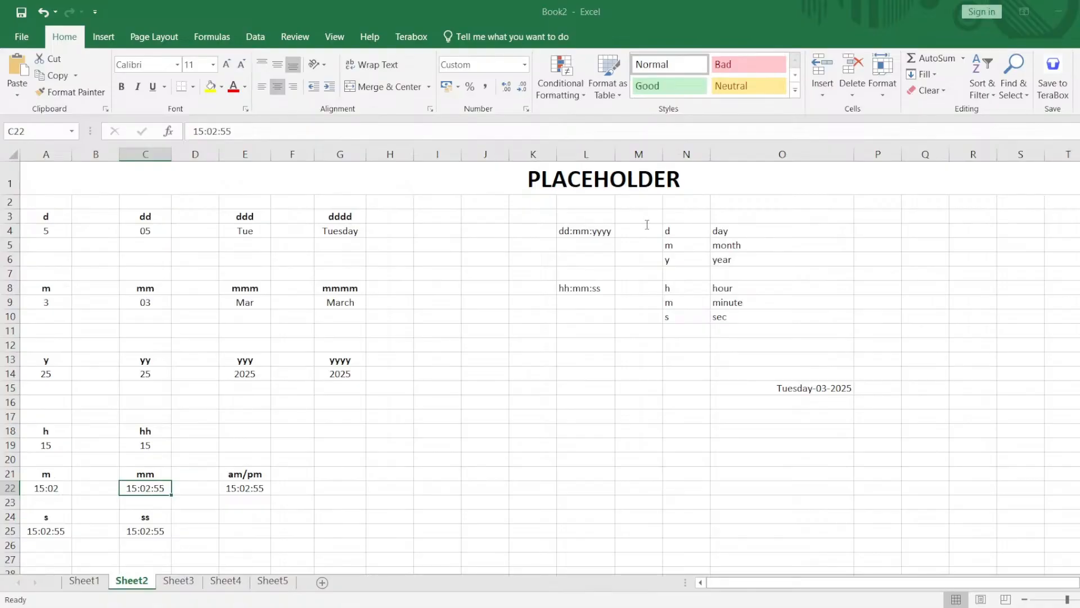
key("Return")
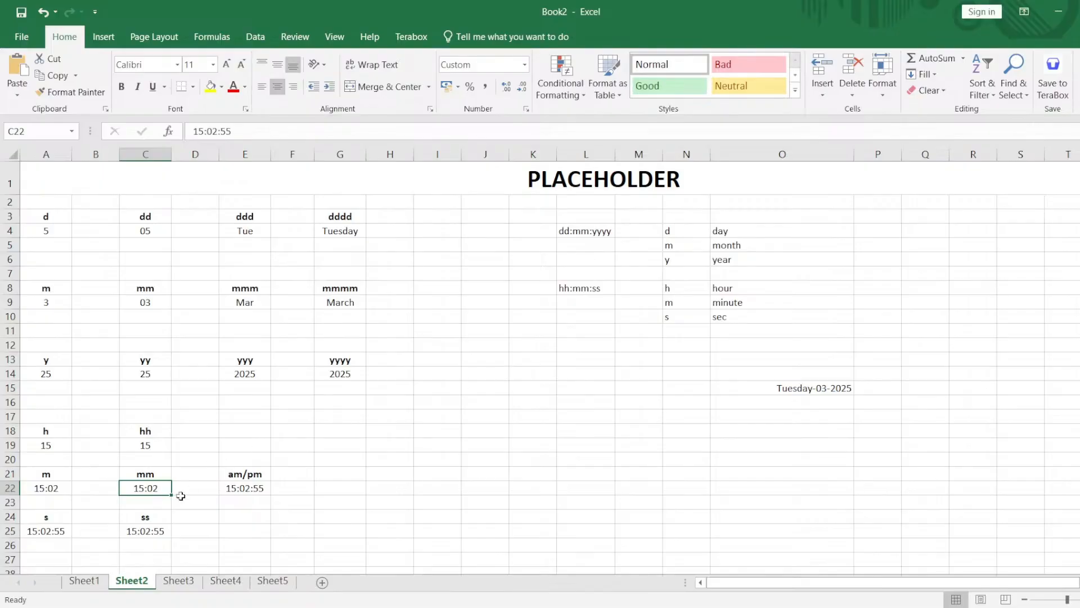
Check the number format settings for the time in cell A25 and select the time placeholder examples in A18:C26.
left_click(60, 534)
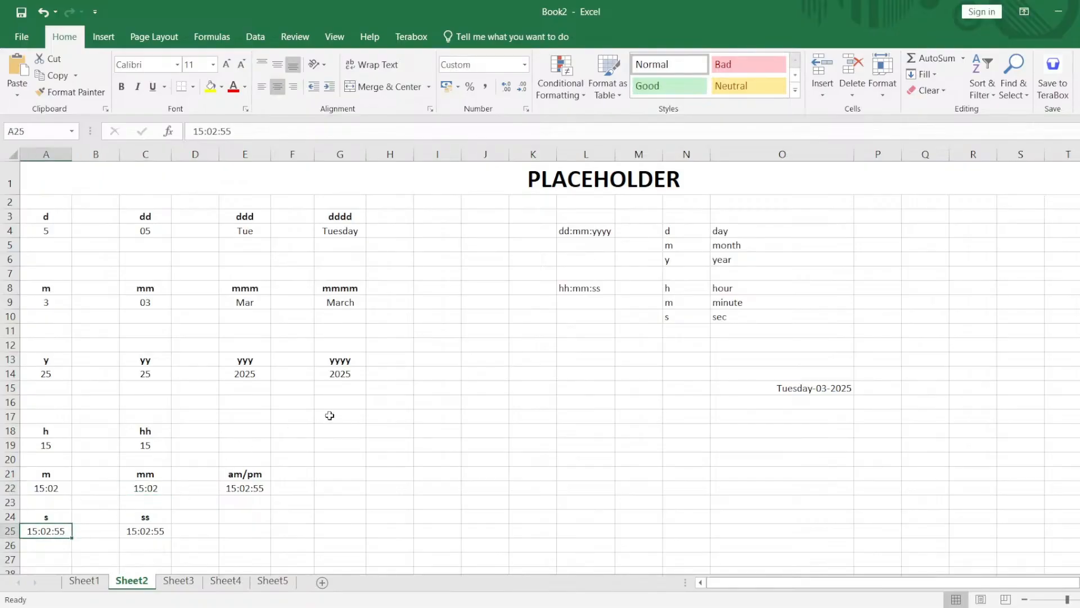
left_click(527, 111)
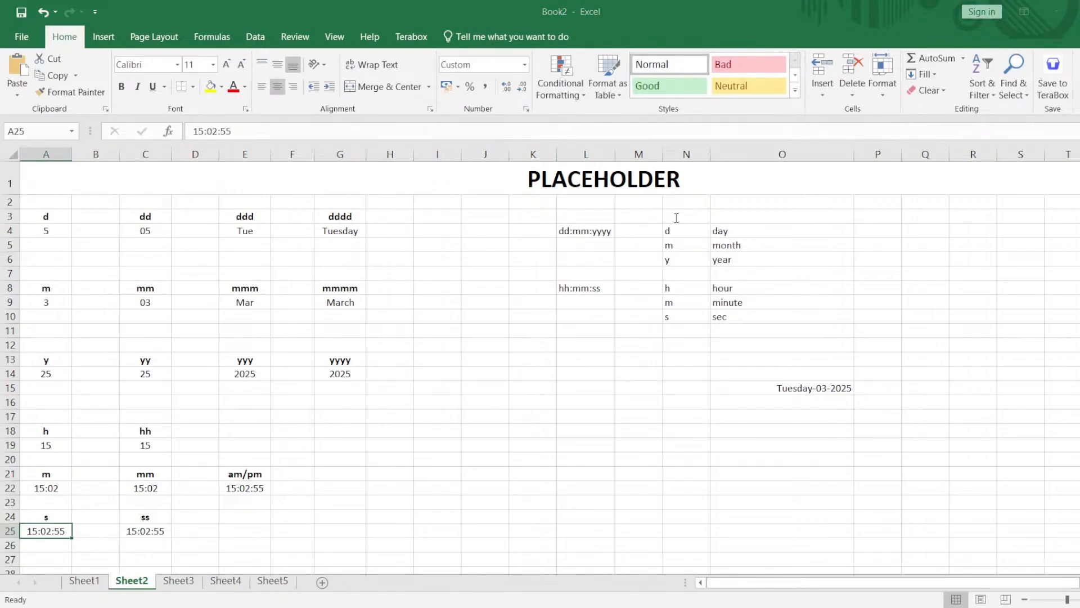
left_click(153, 530)
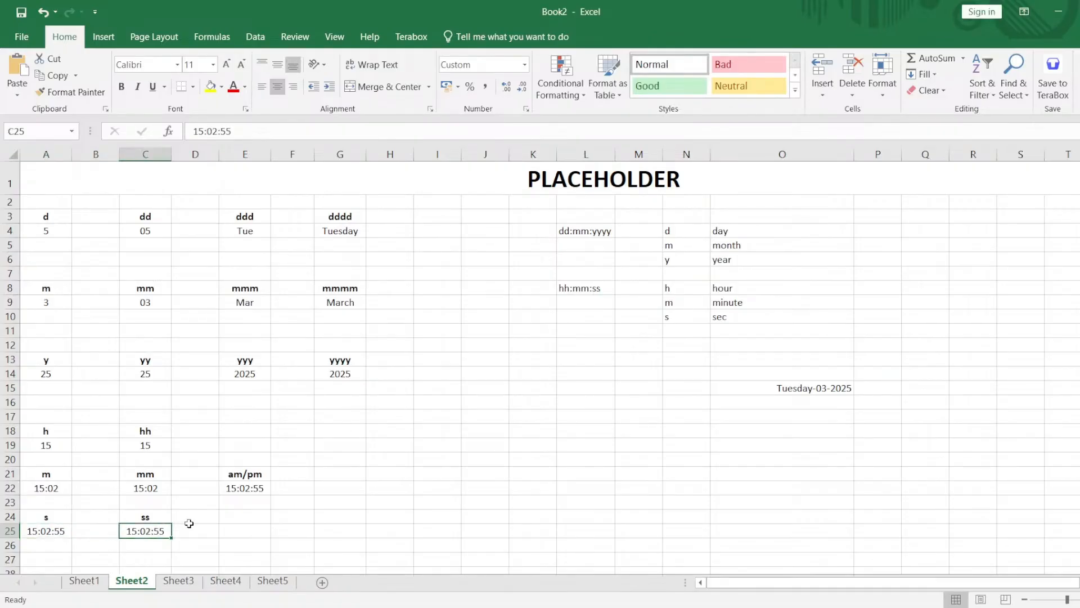
left_click_drag(41, 437, 147, 538)
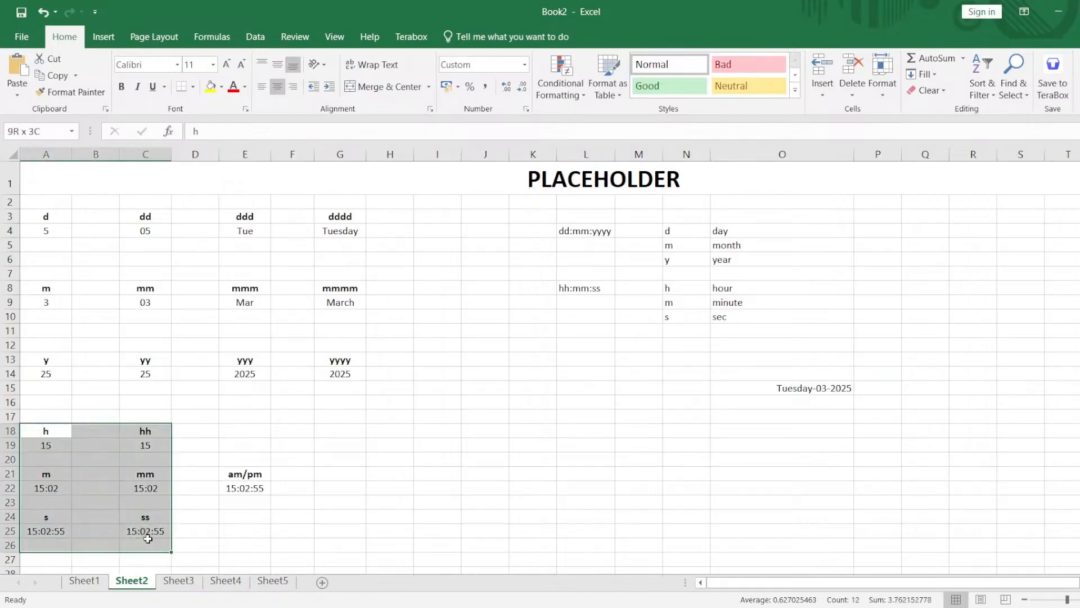
Apply a custom 12-hour number format with hours, minutes, seconds and am/pm to the time in cell E22.
left_click(244, 490)
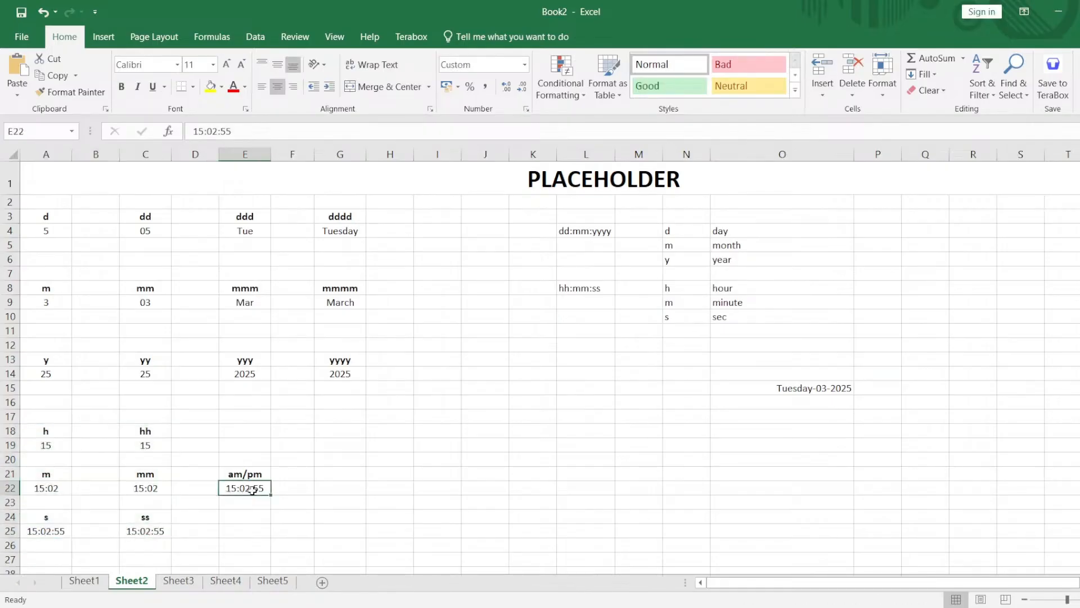
double_click(260, 489)
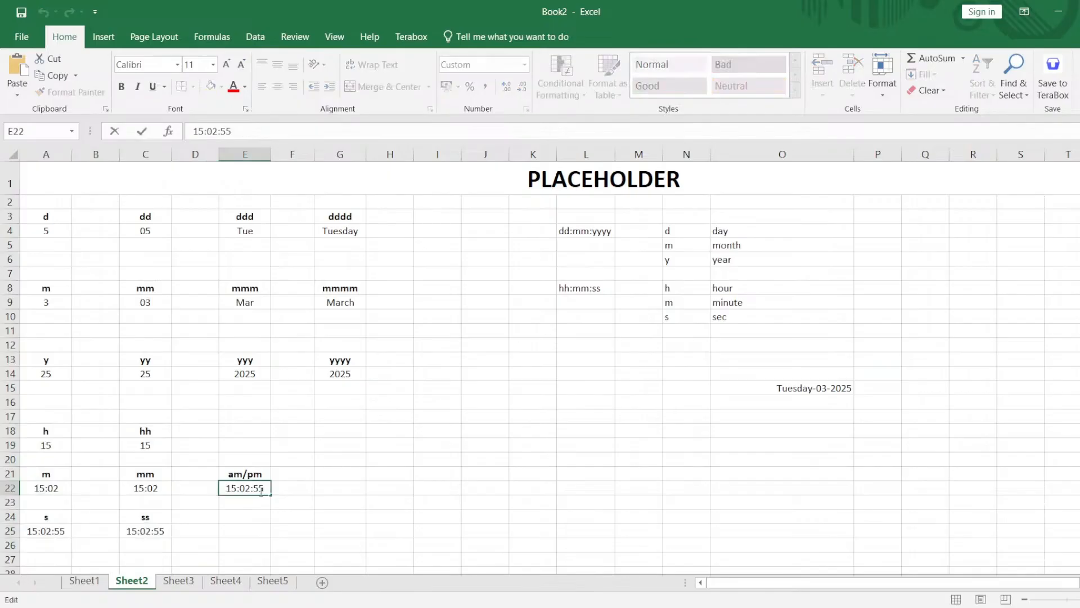
left_click(361, 414)
left_click(260, 492)
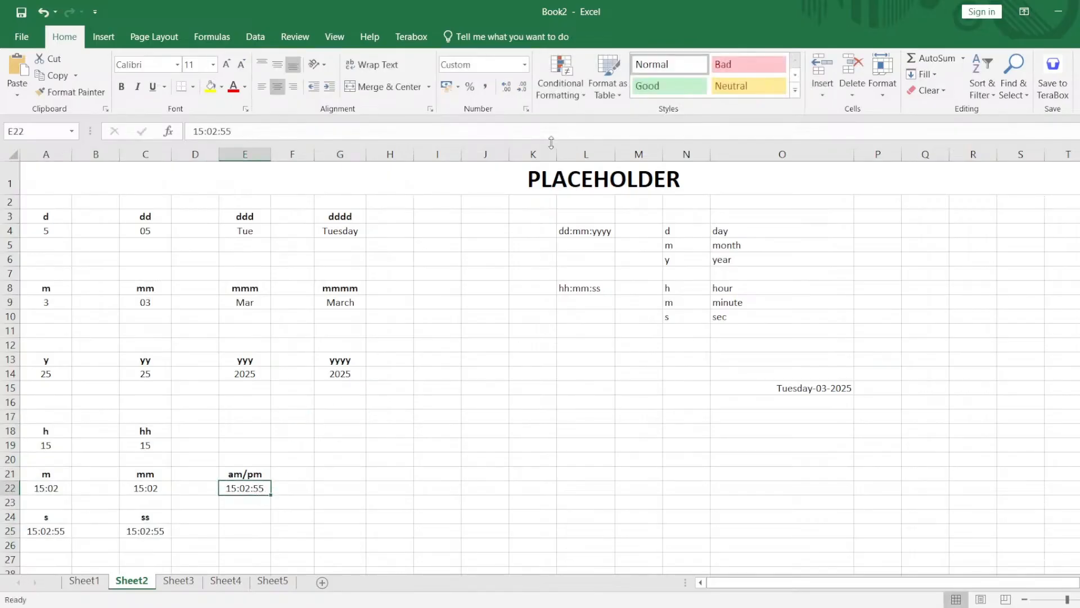
left_click(527, 110)
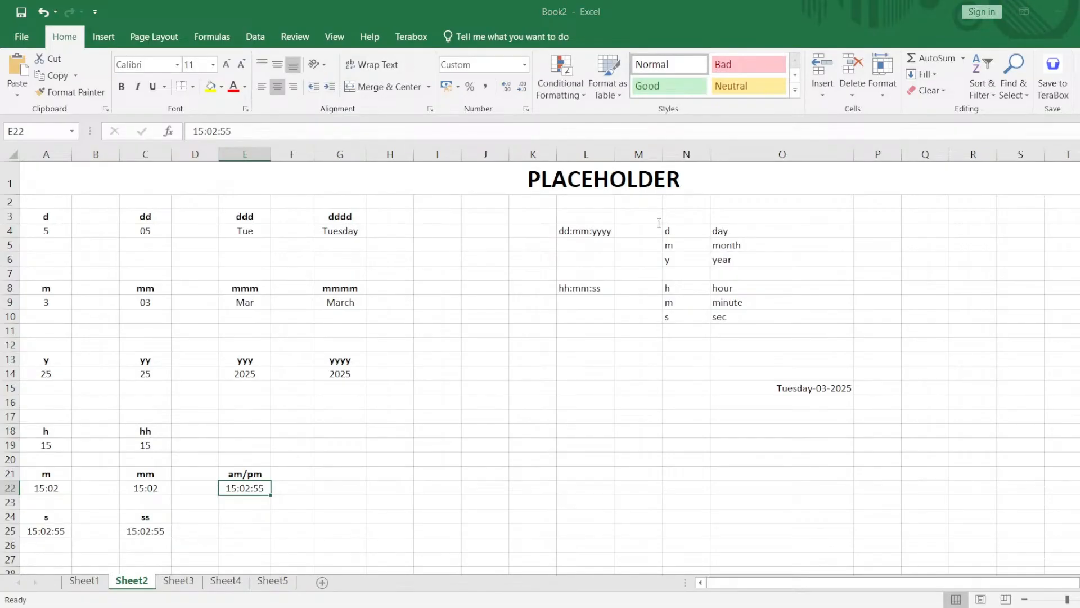
key("Return")
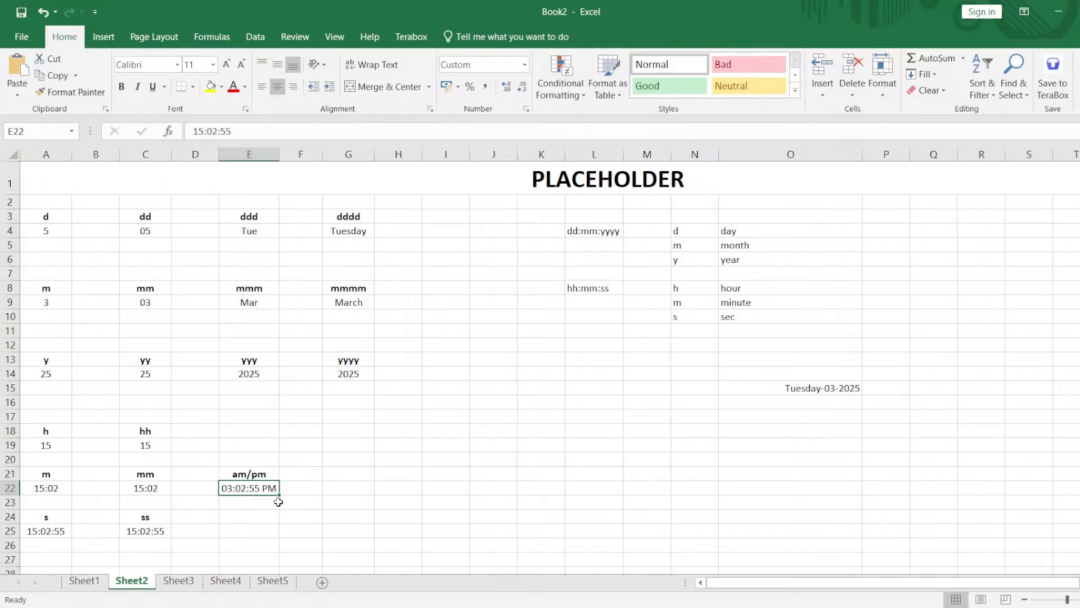
Review the time placeholder examples in A18:F25 and inspect the underlying content of the am/pm example in cell E22.
left_click_drag(289, 531, 31, 428)
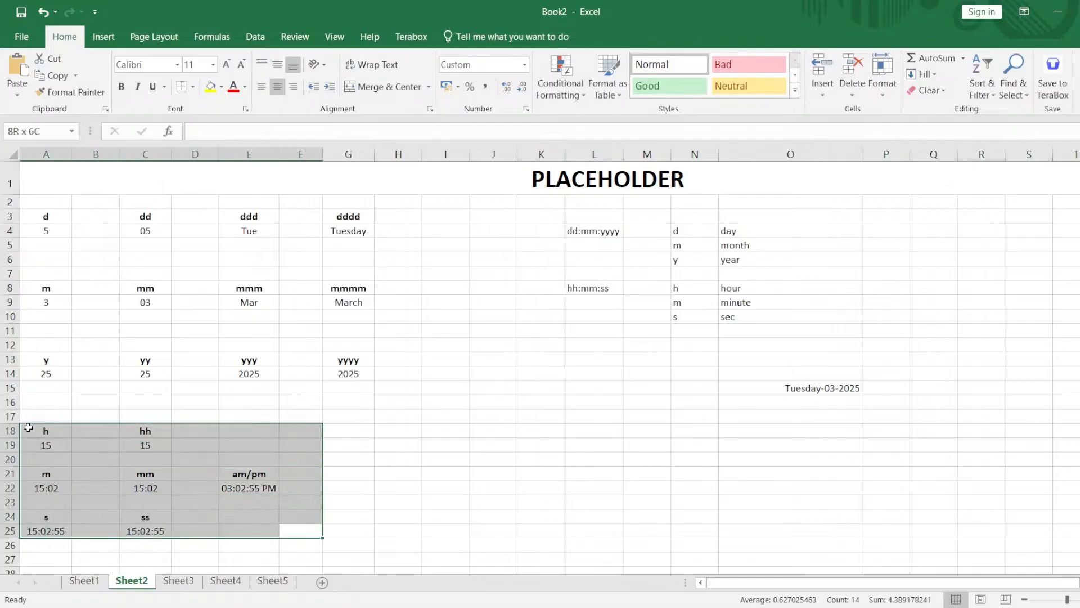
left_click(339, 466)
left_click_drag(268, 474, 255, 488)
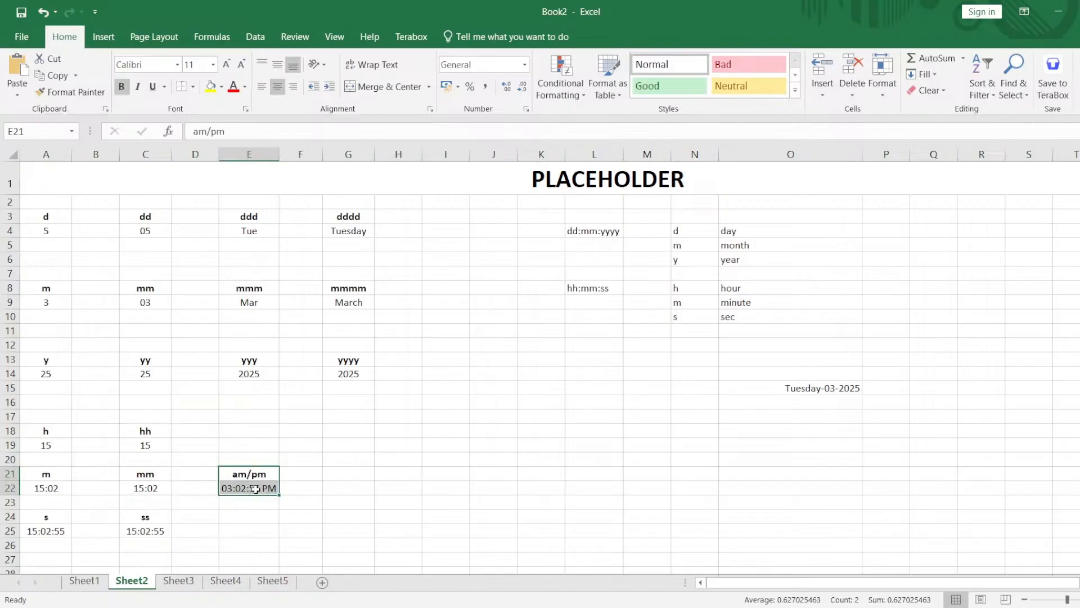
double_click(256, 489)
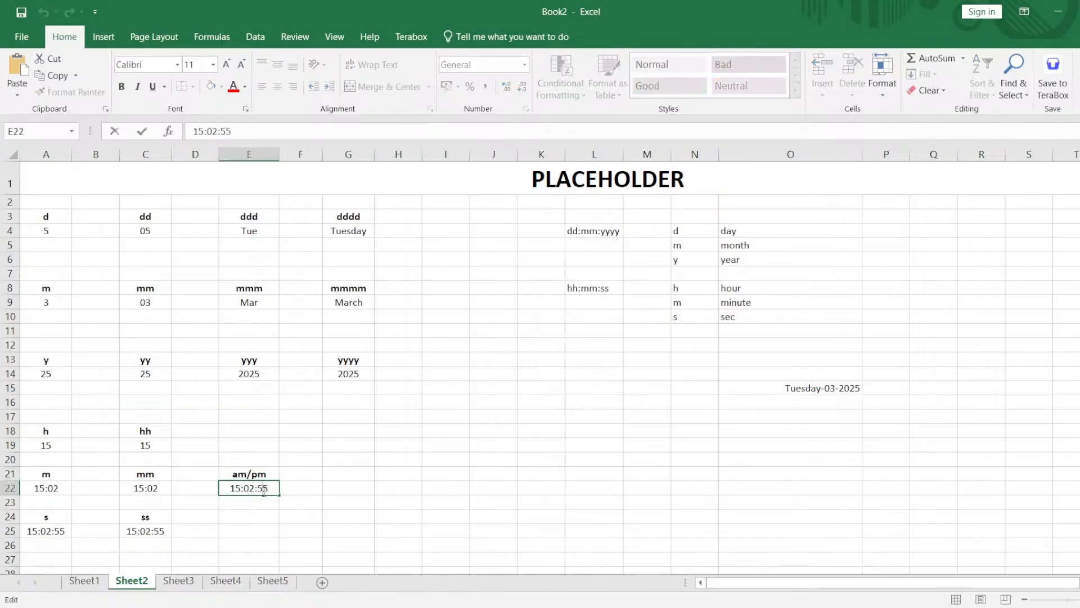
key("Return")
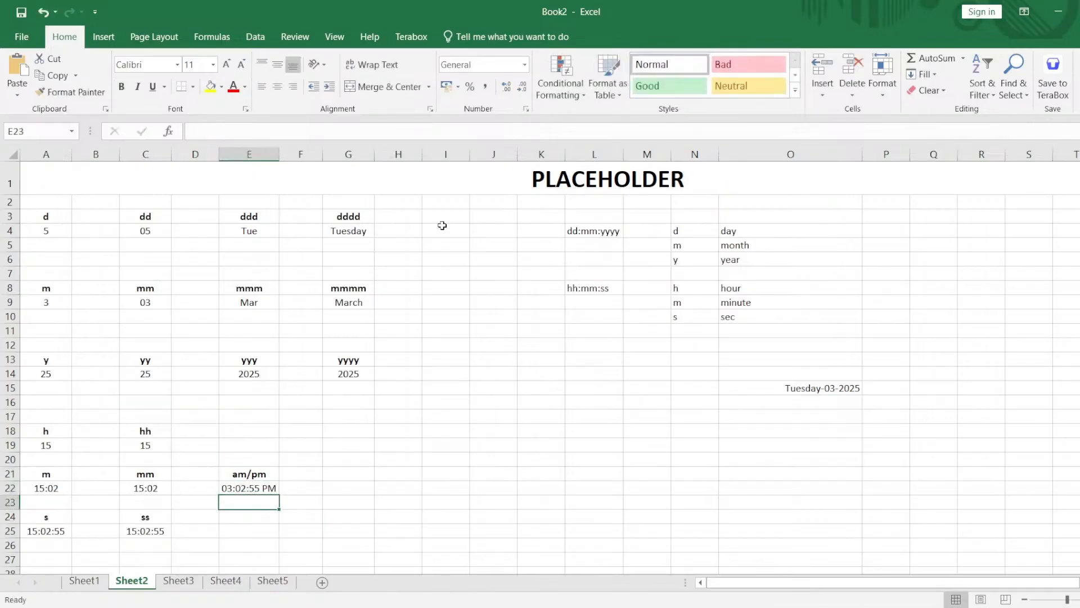
Check the number format settings for cell E22 and select the date and time placeholder examples in A3:G25.
left_click(275, 489)
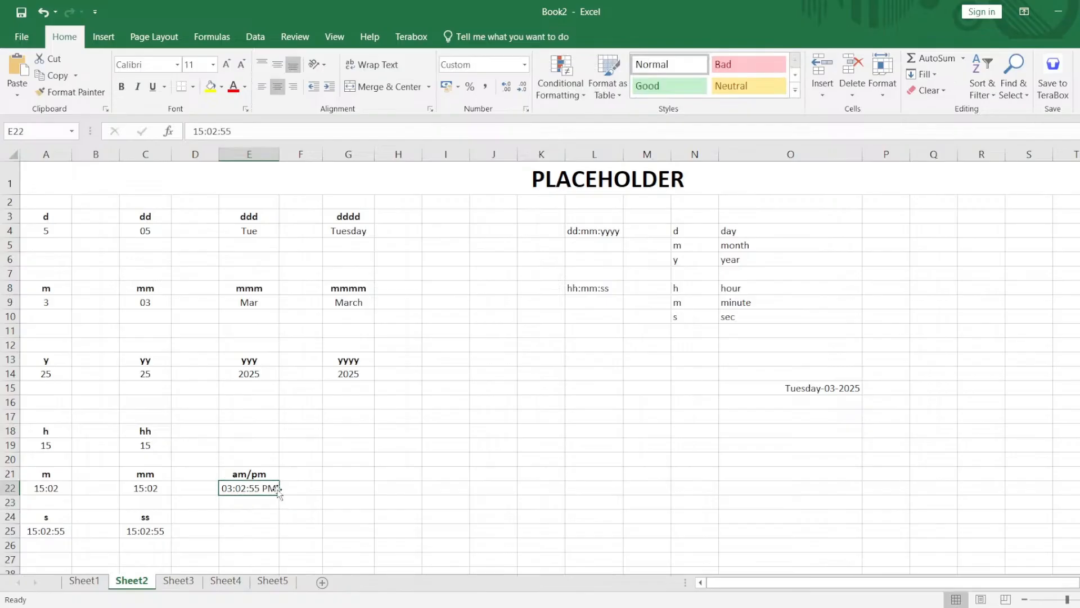
left_click(525, 110)
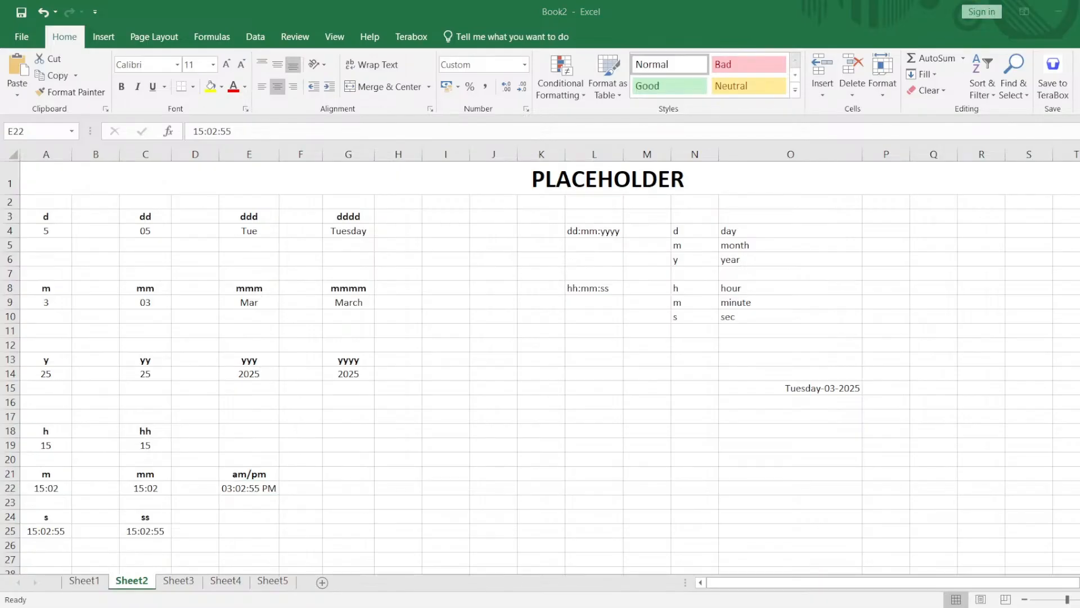
left_click(1058, 12)
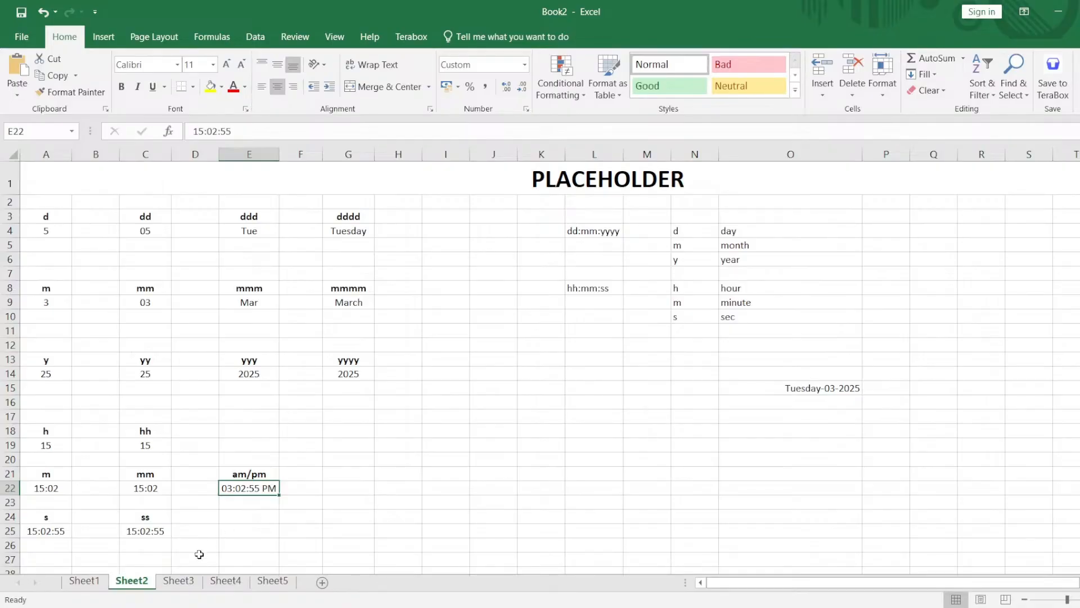
left_click_drag(295, 534, 25, 205)
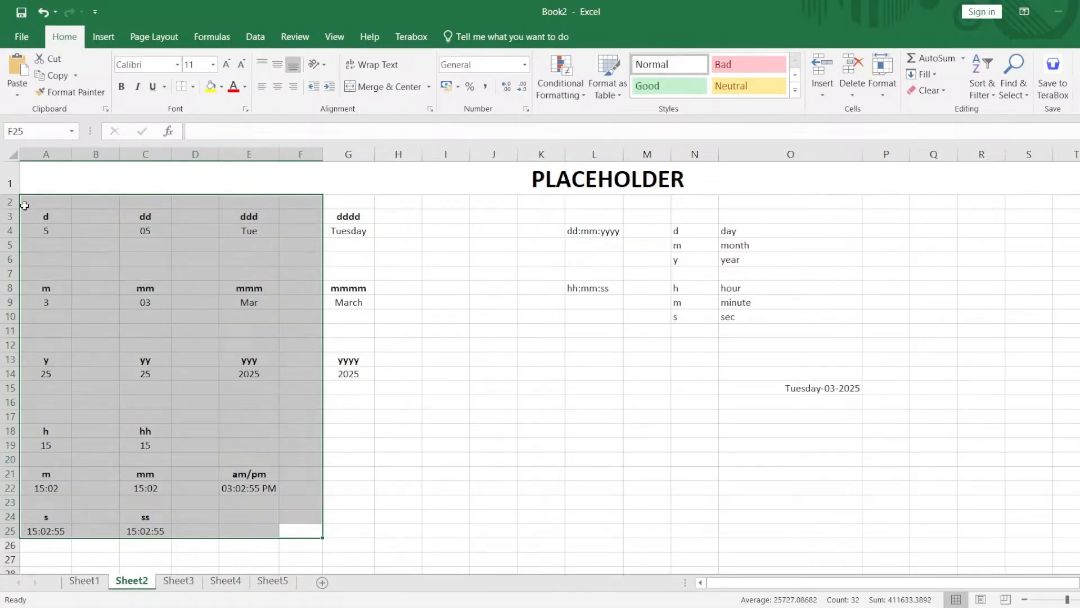
left_click_drag(342, 518, 21, 216)
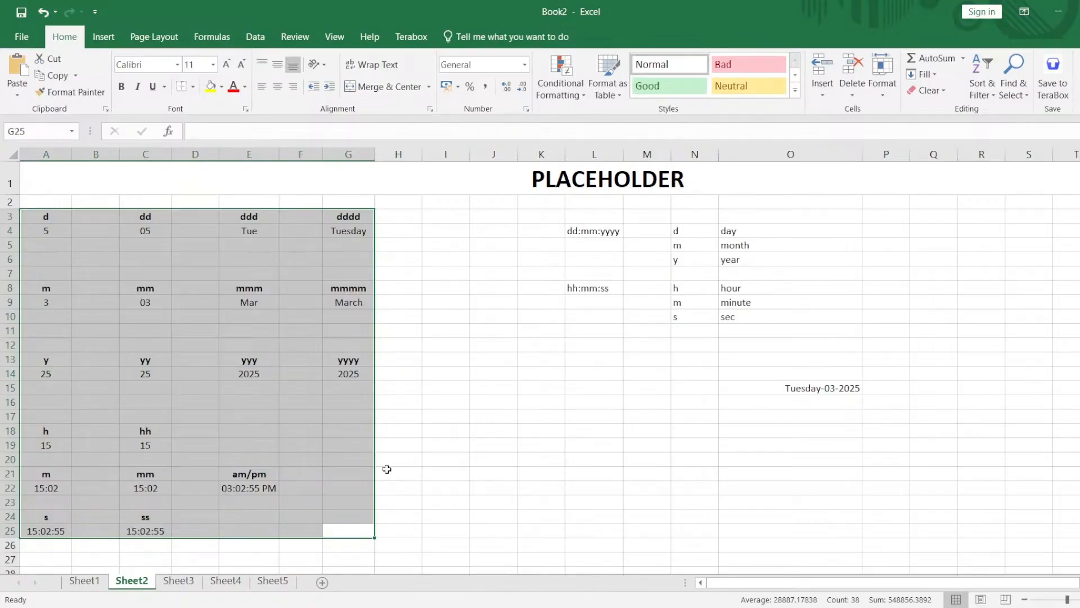
On Sheet3, enter the date 25-Mar-2025 in cell B4 and widen column B.
left_click(178, 585)
left_click(526, 288)
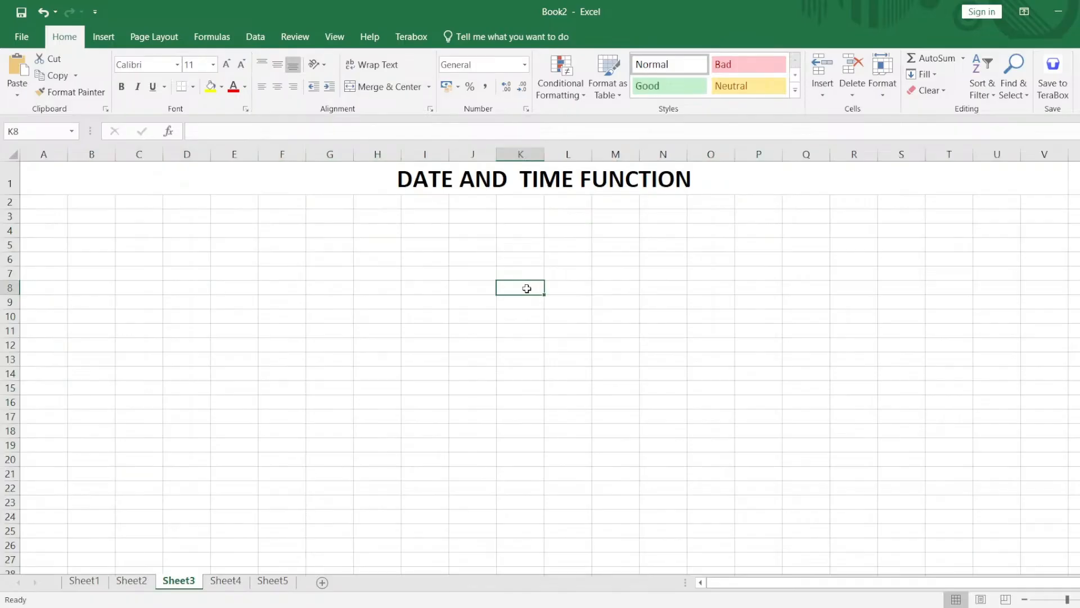
left_click(109, 233)
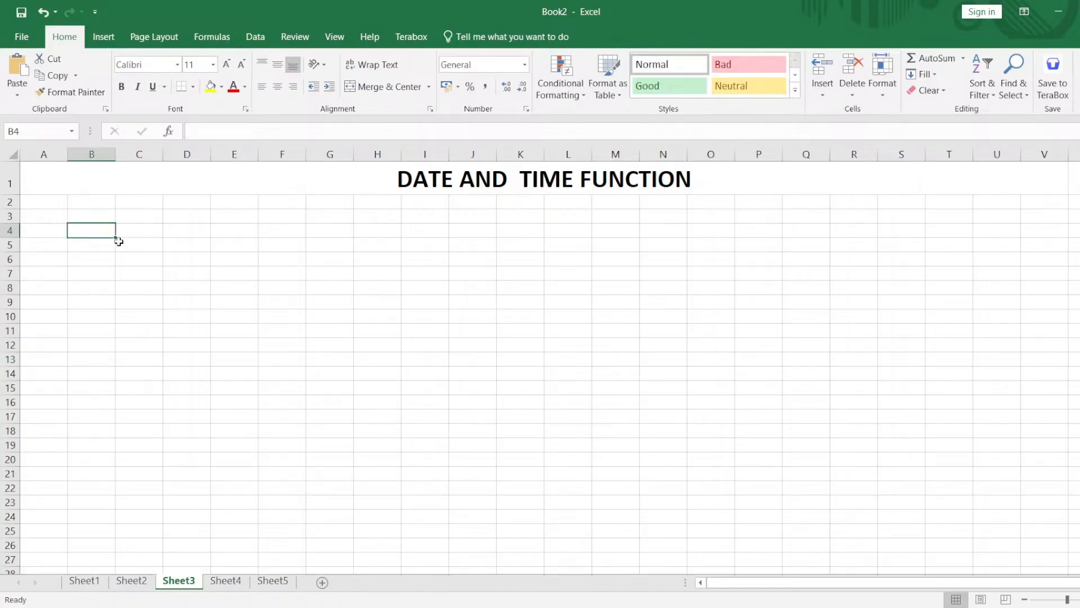
type("25")
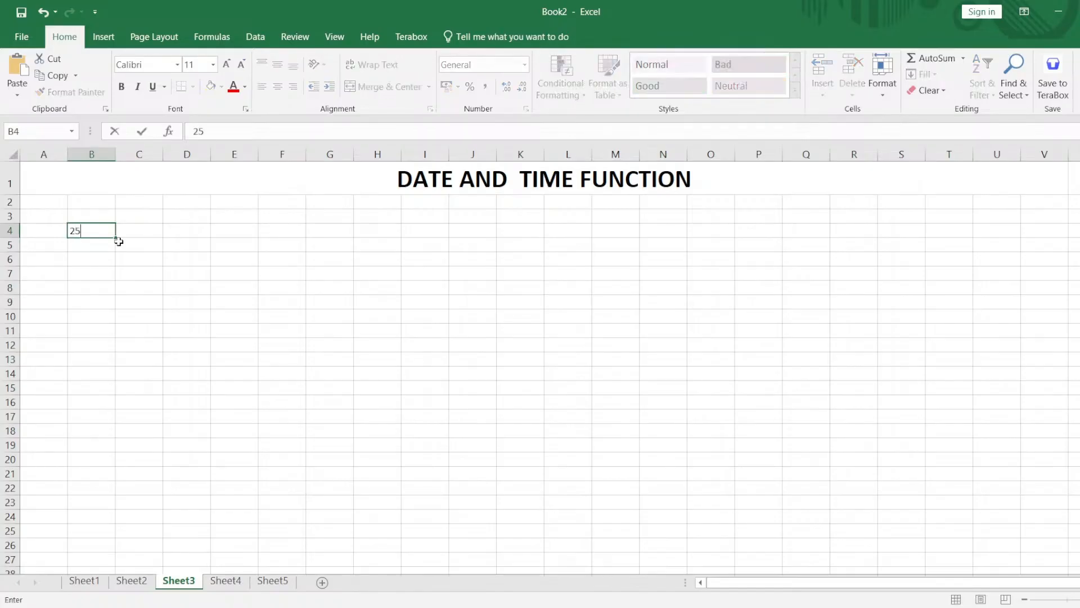
type("-Mar-2022")
key("Return")
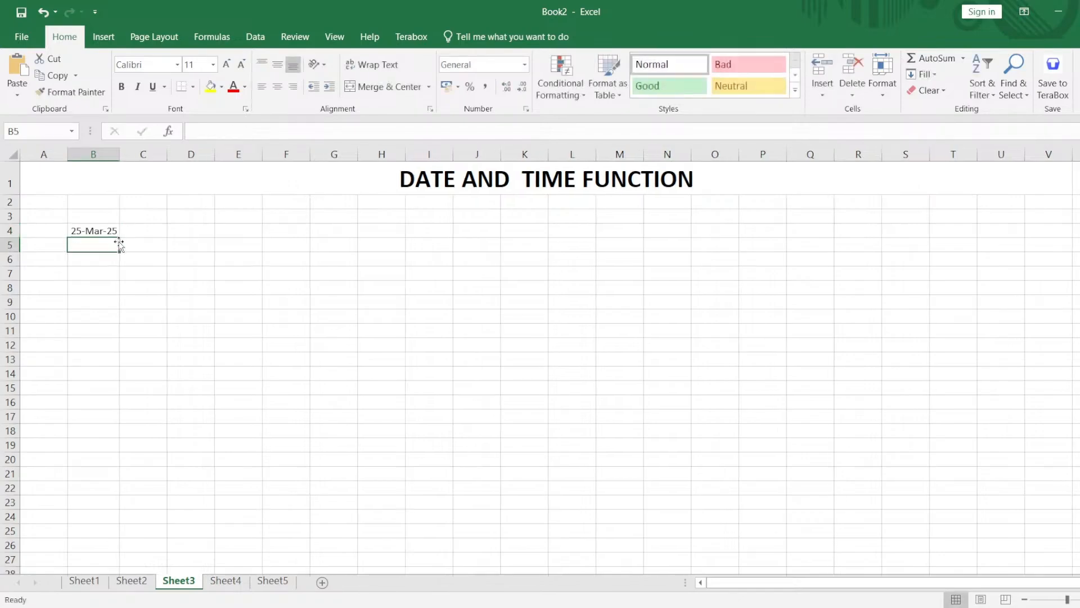
left_click_drag(119, 154, 134, 156)
left_click(110, 232)
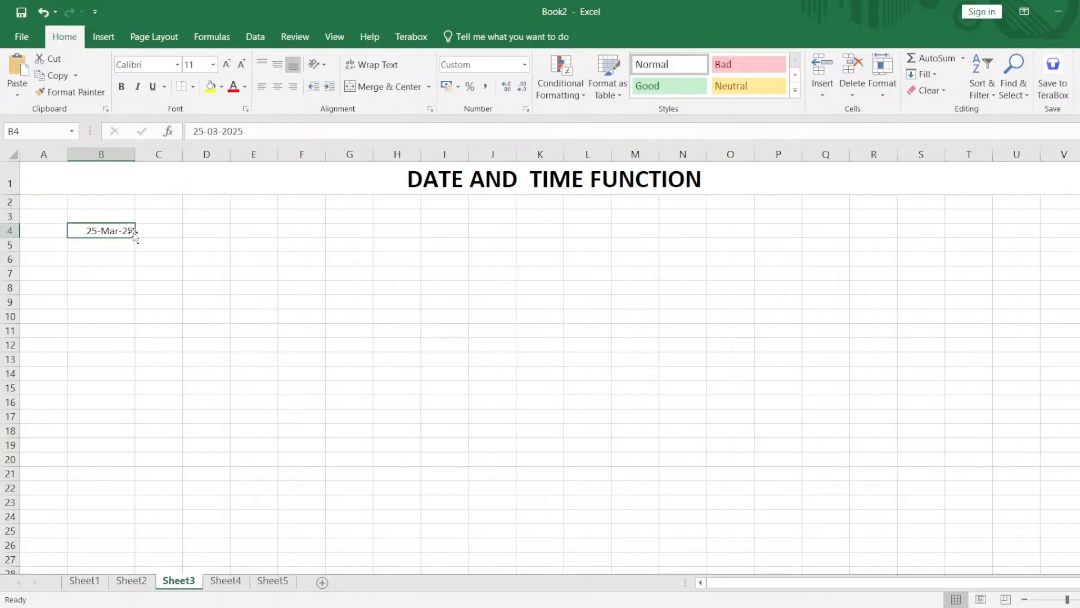
Extract the day from the date in B4 with the formula =DAY(B4) in cell E4.
double_click(260, 229)
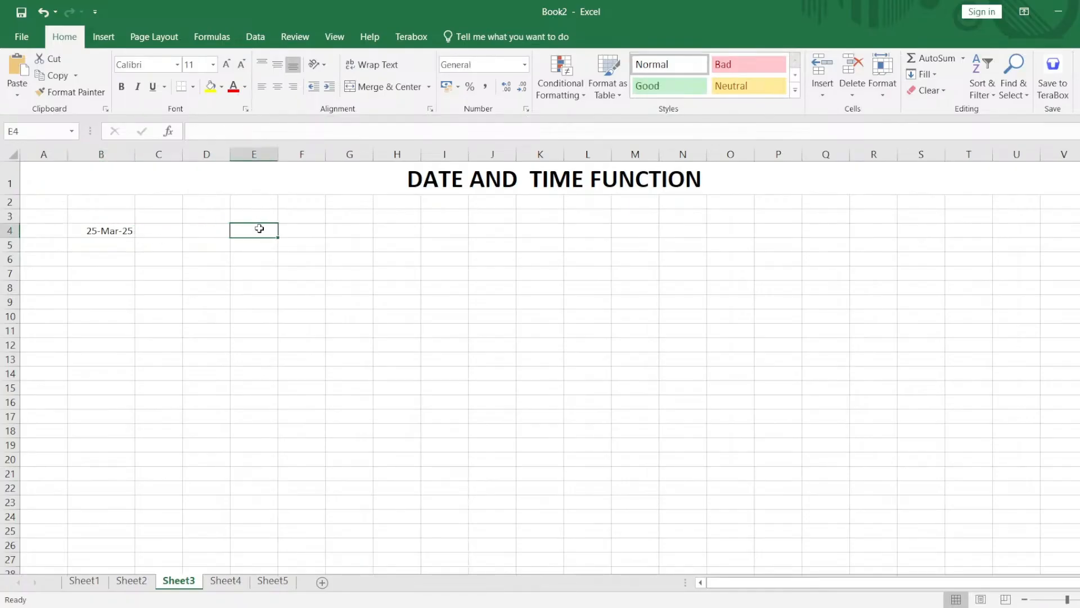
type("=da")
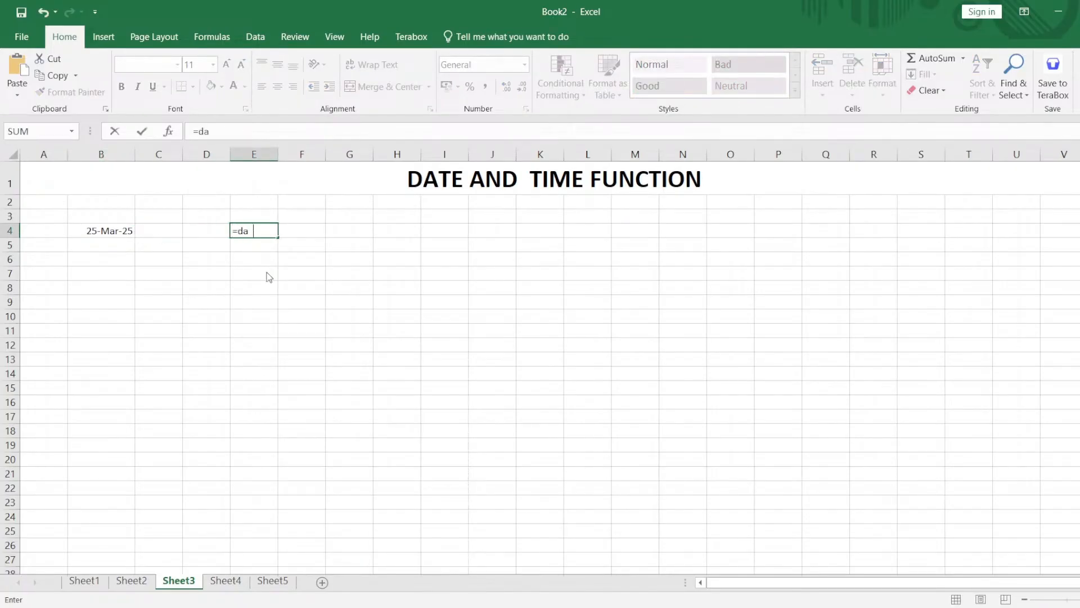
type("y(")
left_click(125, 232)
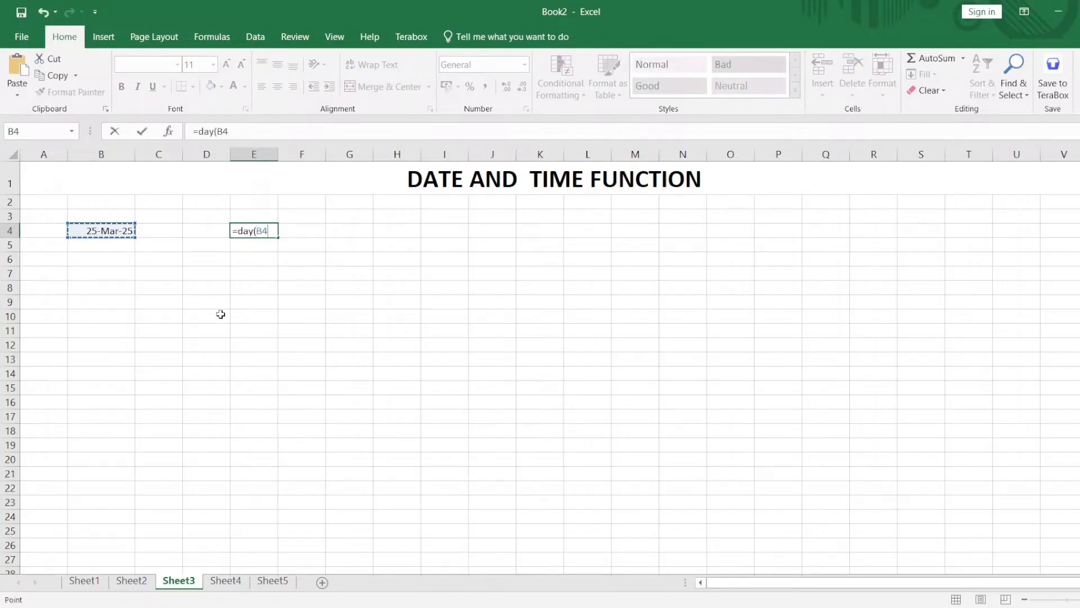
type(")")
key("Return")
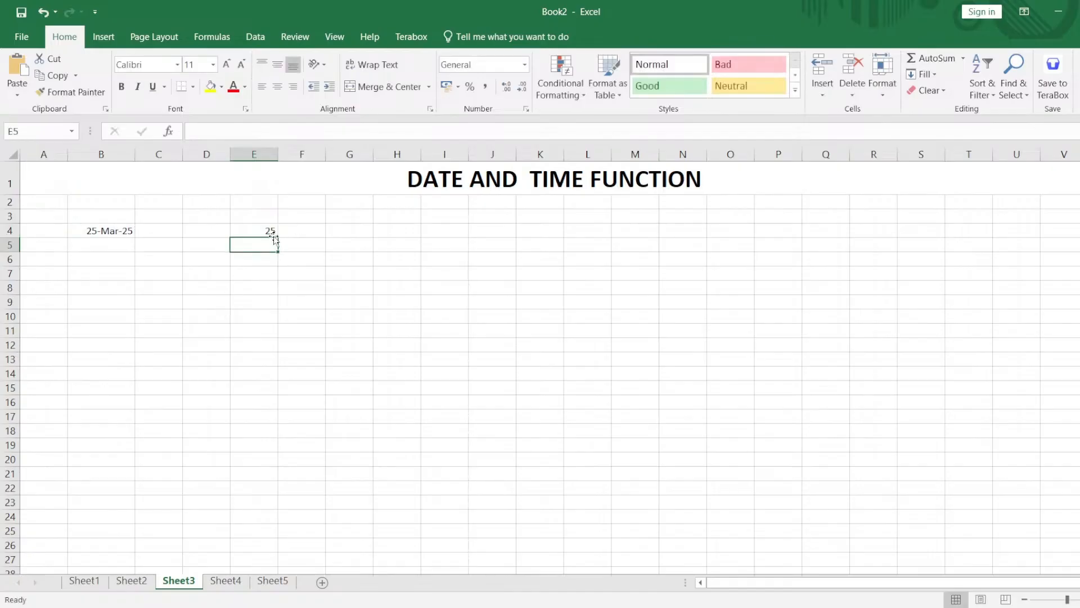
Extract the month from the date in B4 with the formula =MONTH(B4) in cell E5.
double_click(265, 245)
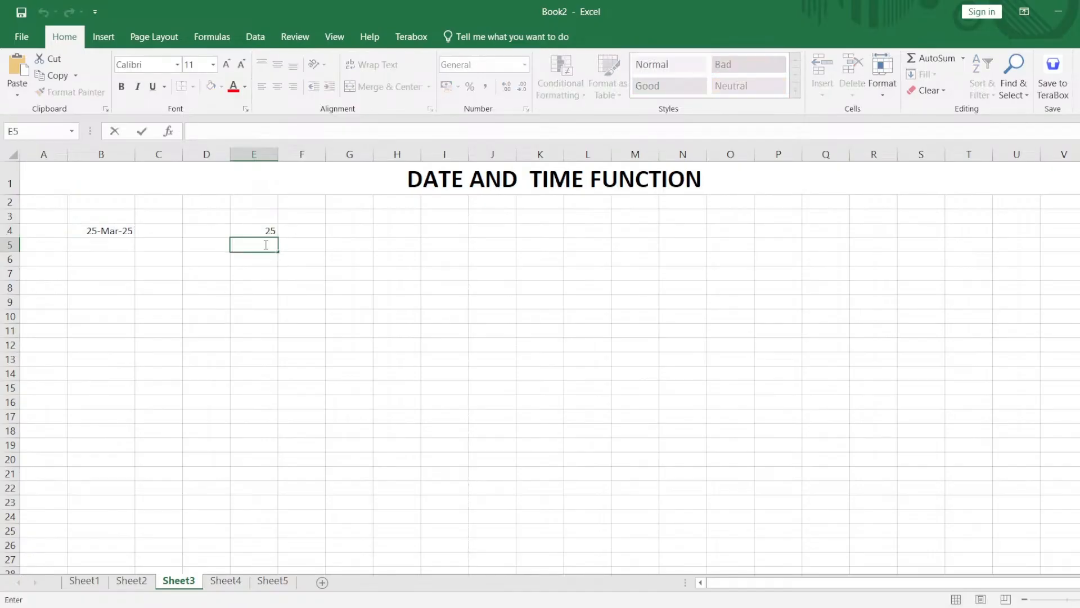
type("=mon")
key("Tab")
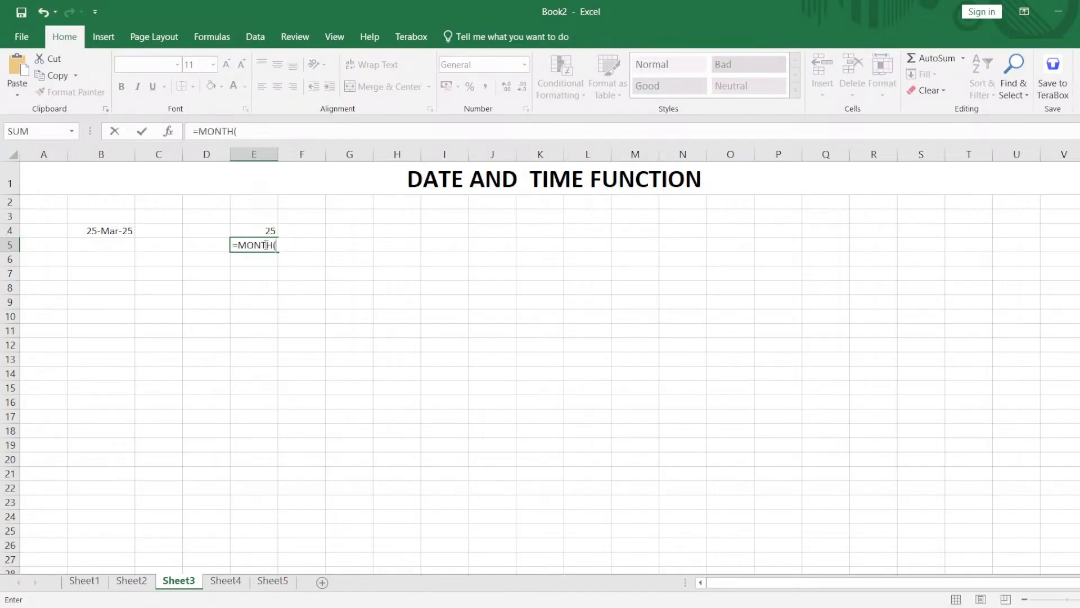
left_click(116, 230)
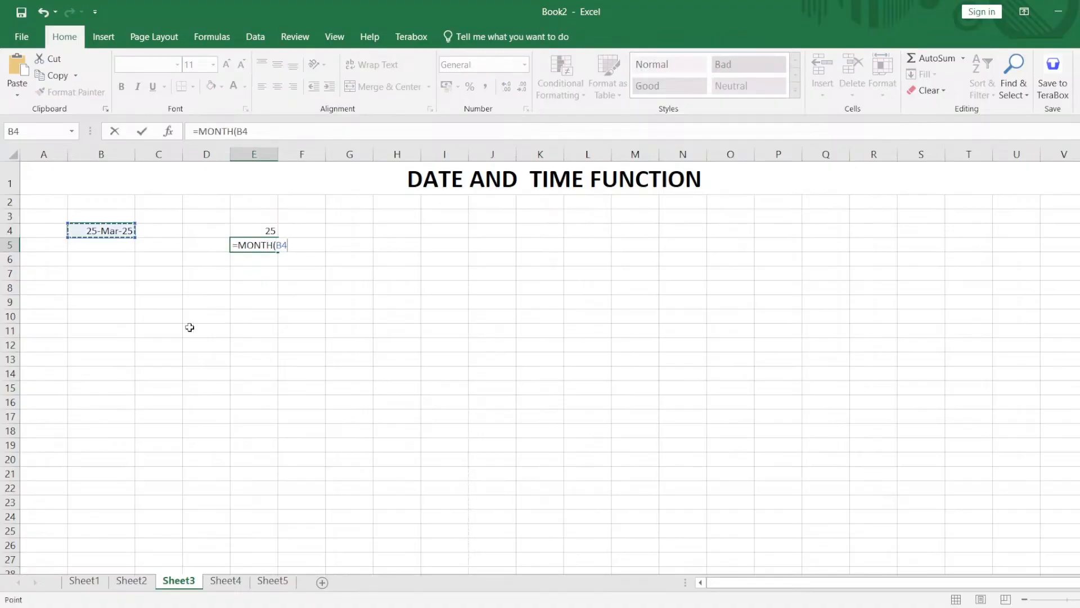
type(")")
key("Return")
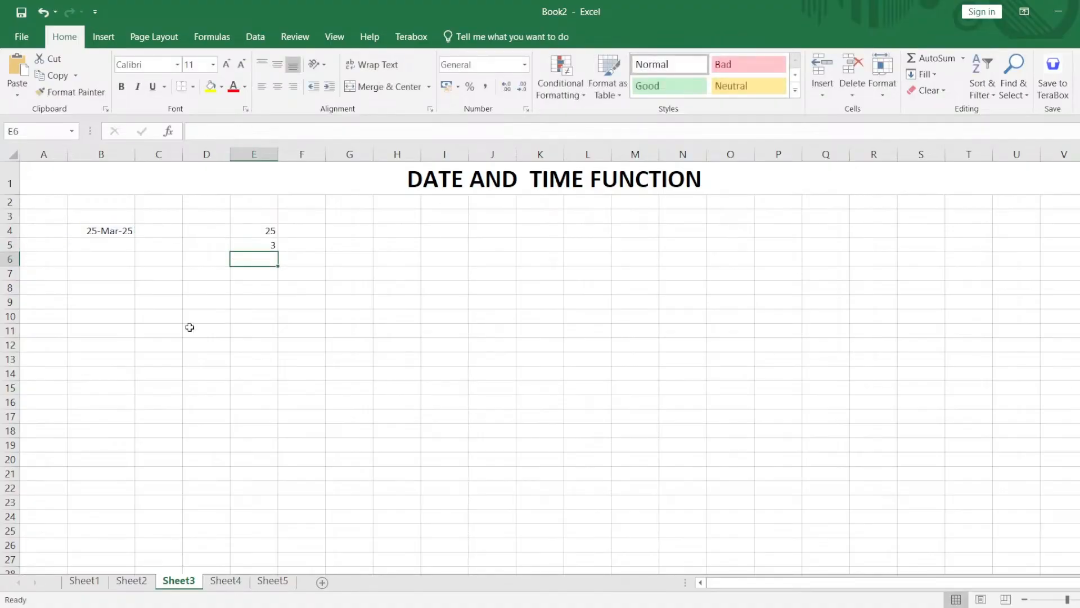
Extract the year from the date in B4 with =YEAR(B4) in cell E6, and select the results in E4:E6.
double_click(258, 262)
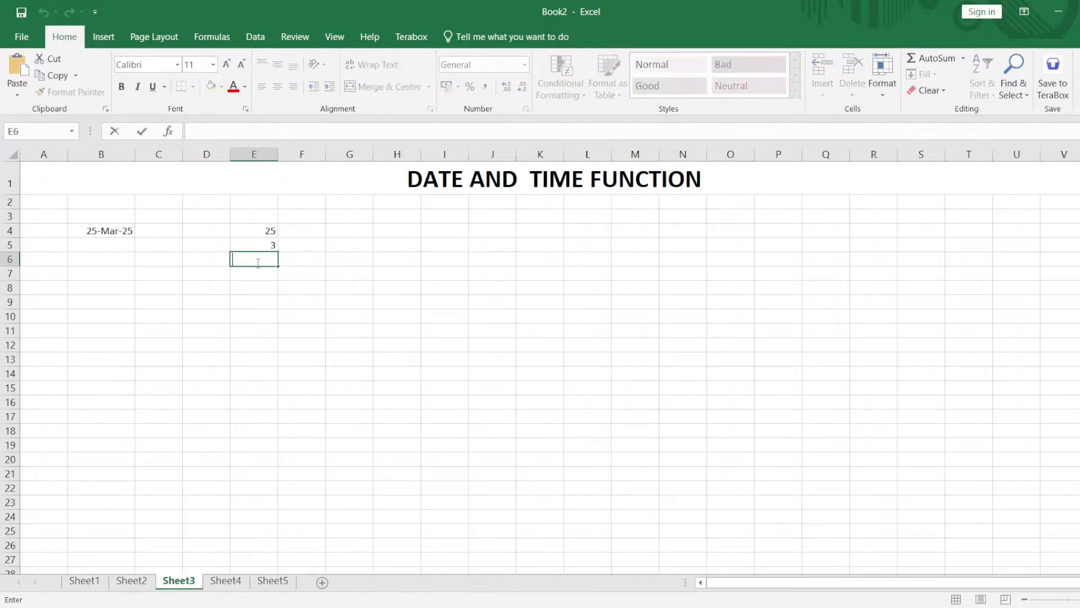
type("=year")
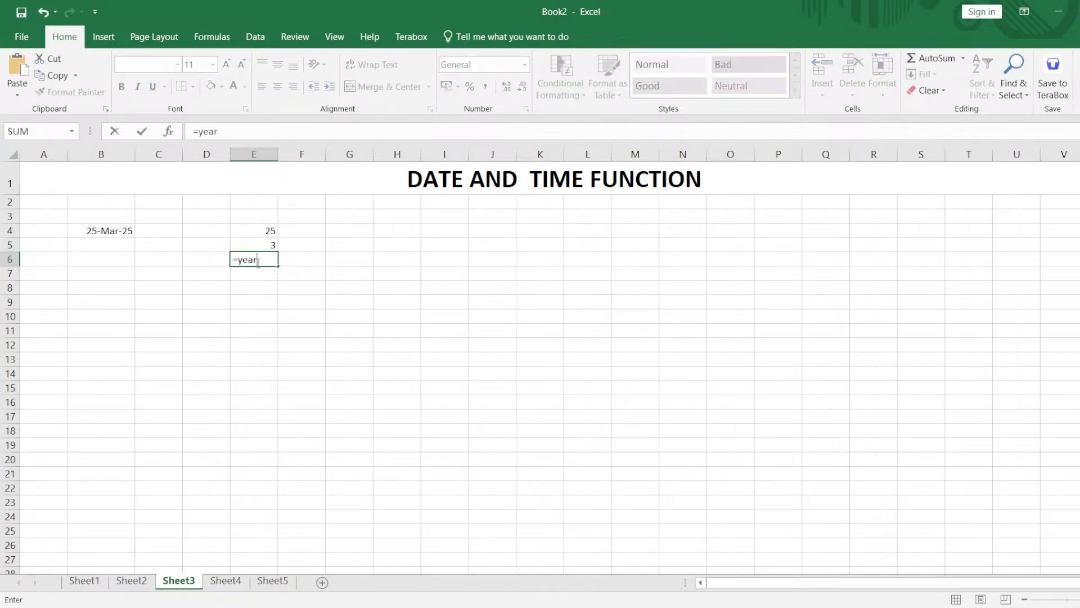
type("(")
left_click(125, 232)
type(")")
key("Return")
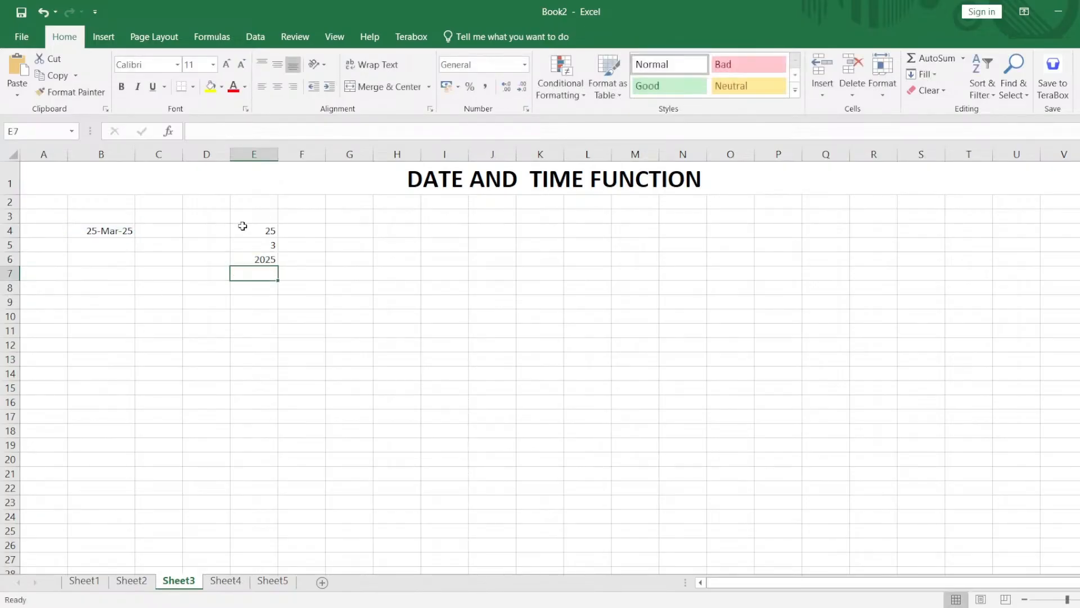
left_click_drag(242, 226, 266, 257)
Try a DAY formula with the date written directly inside it, =DAY(25-Mar-2025), in cell H4.
left_click(414, 226)
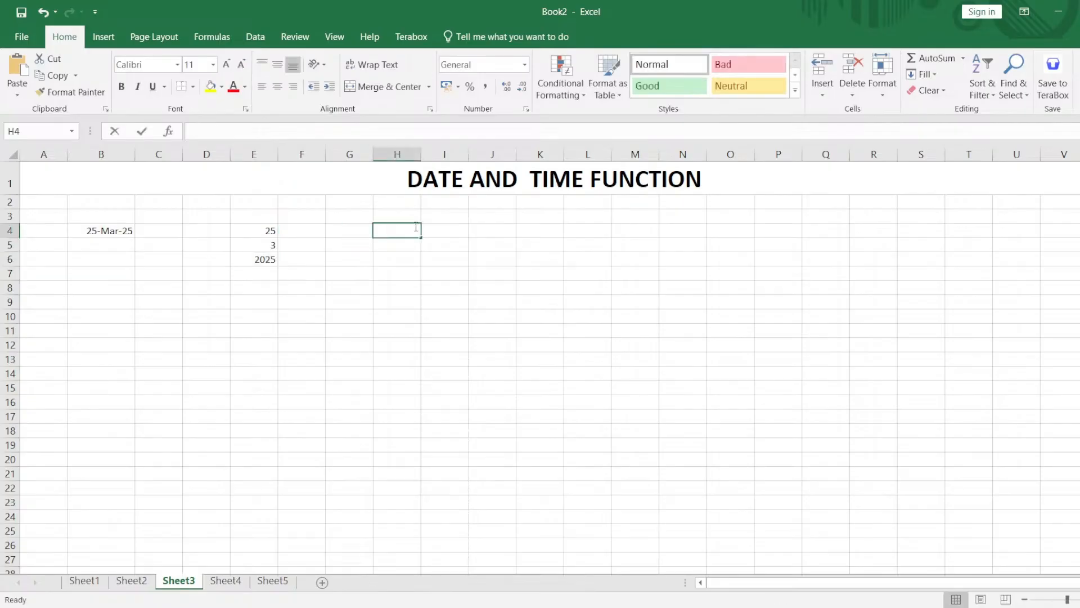
type("=day(")
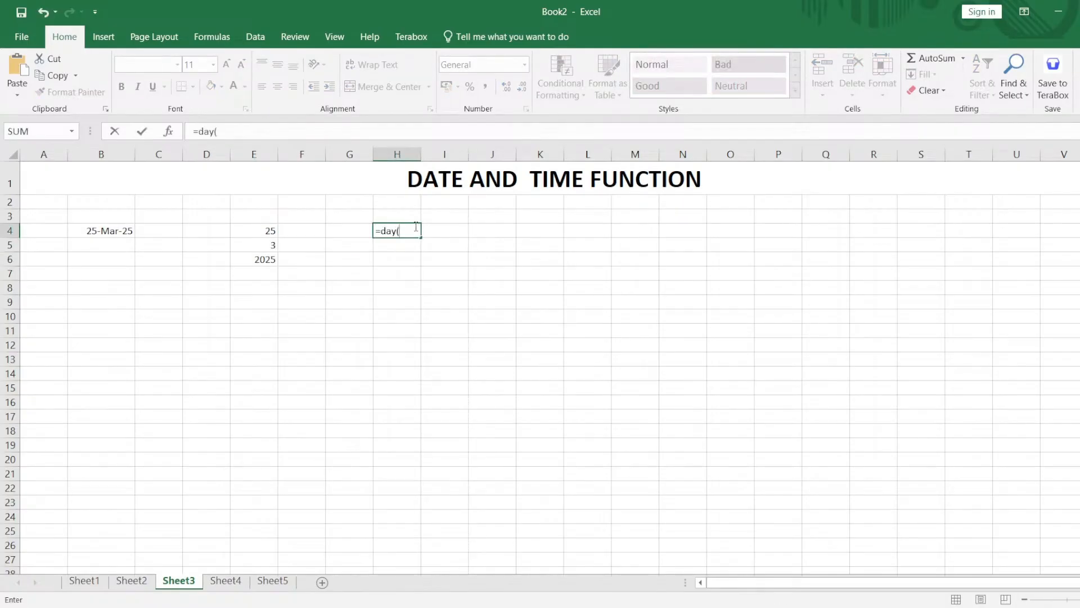
type("25-Mar-2025")
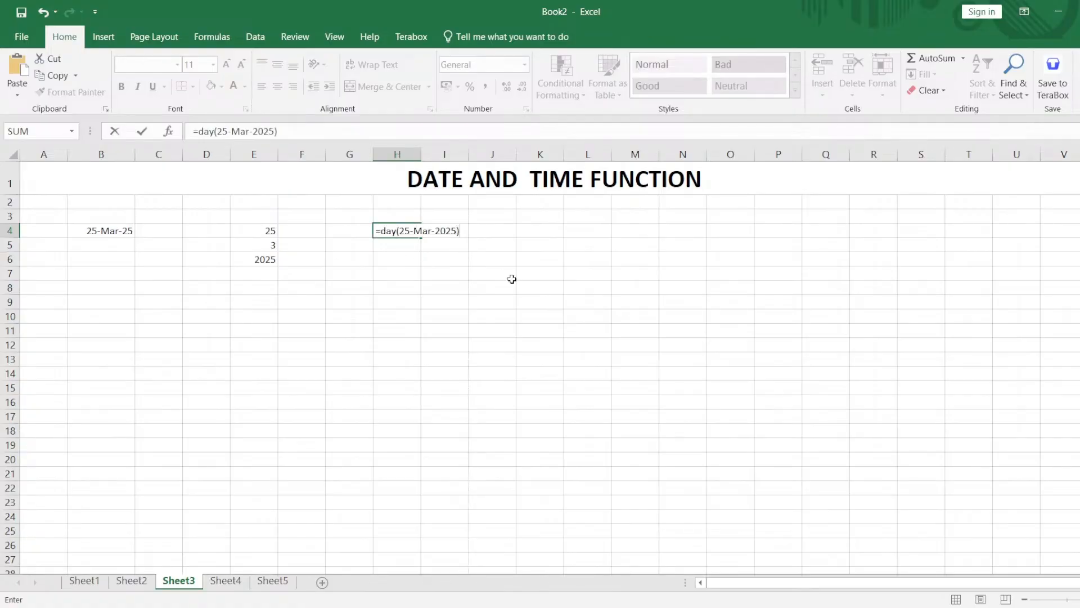
key("Return")
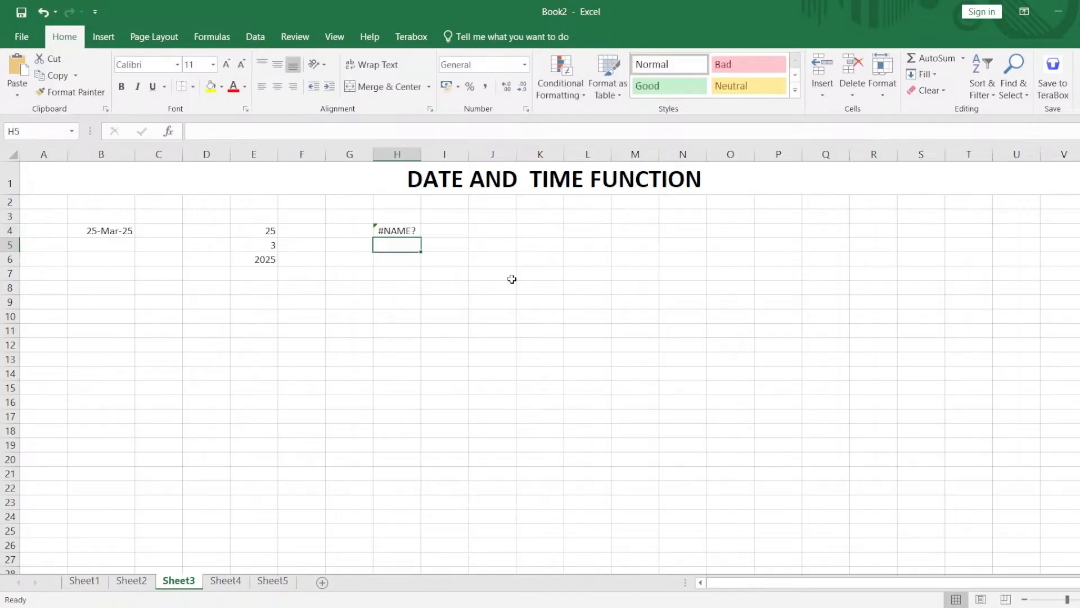
Try a cell reference in place of the written date inside the DAY formula in H4.
double_click(405, 230)
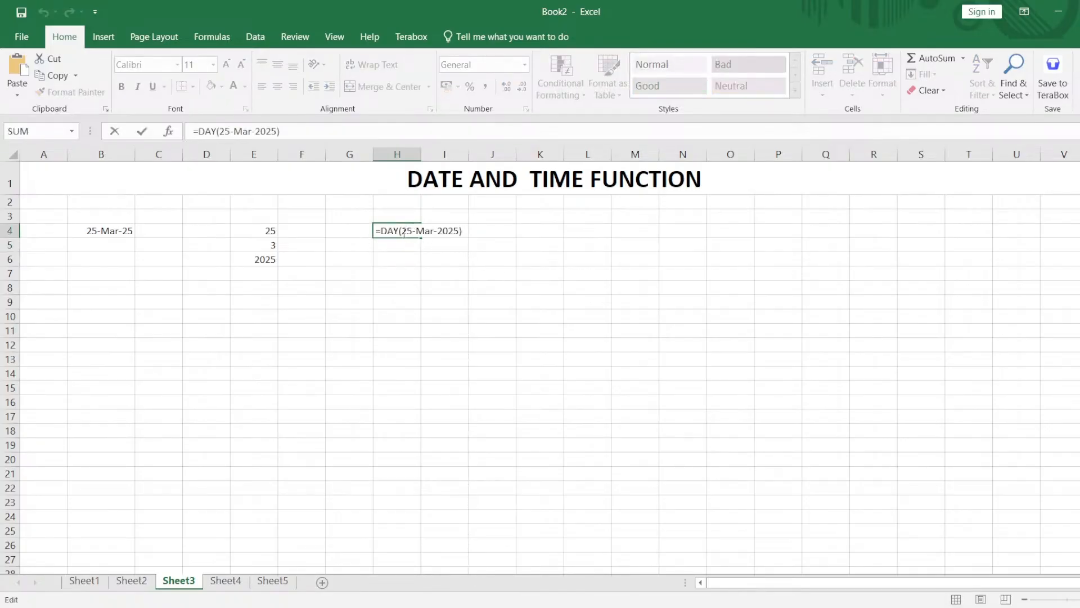
left_click_drag(405, 232, 457, 228)
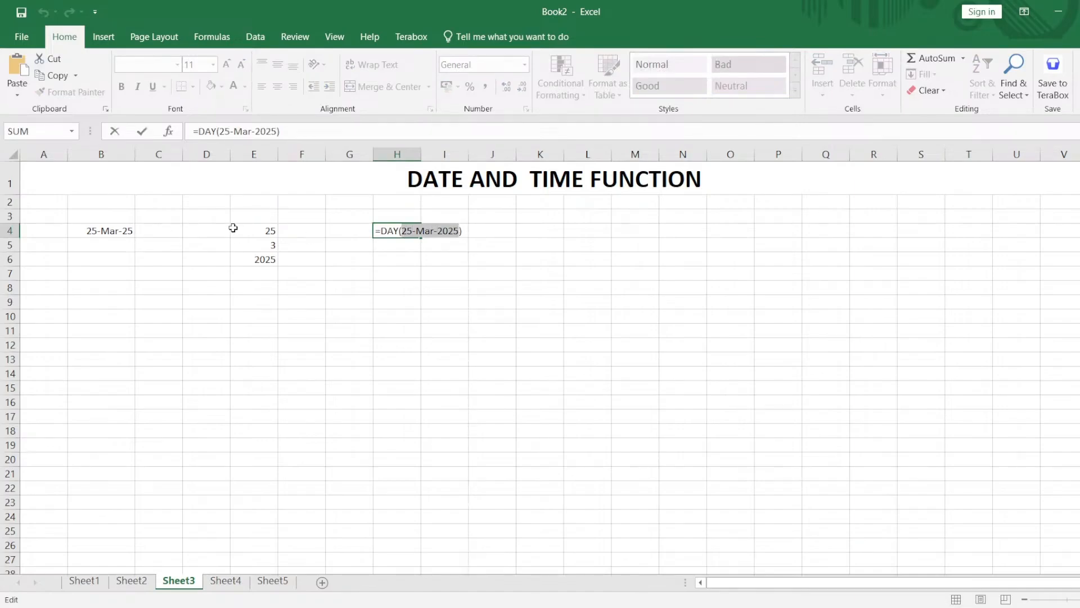
left_click(272, 231)
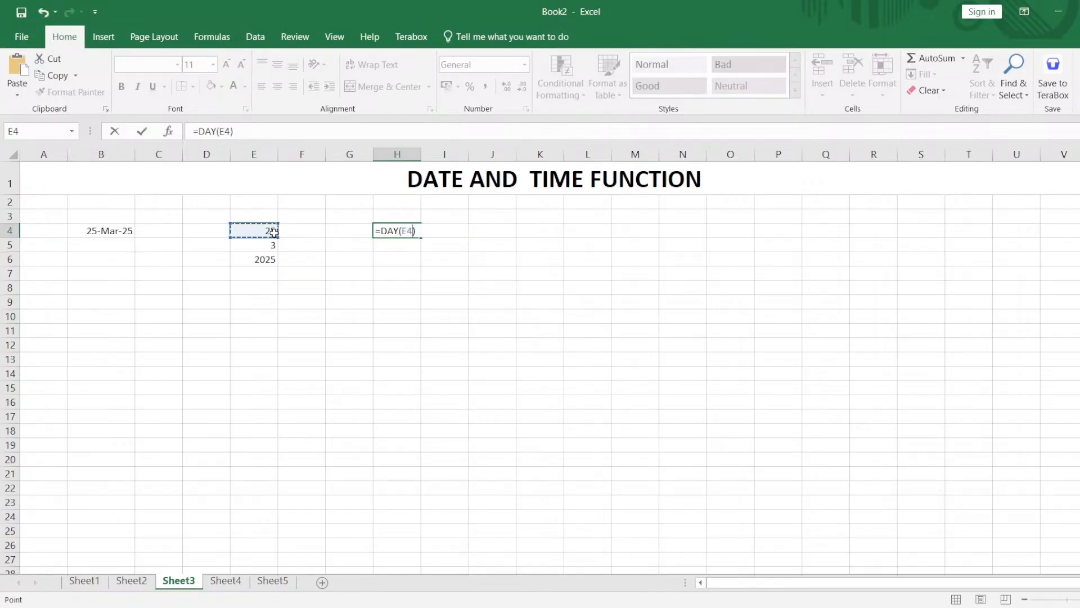
key("BackSpace")
key("BackSpace")
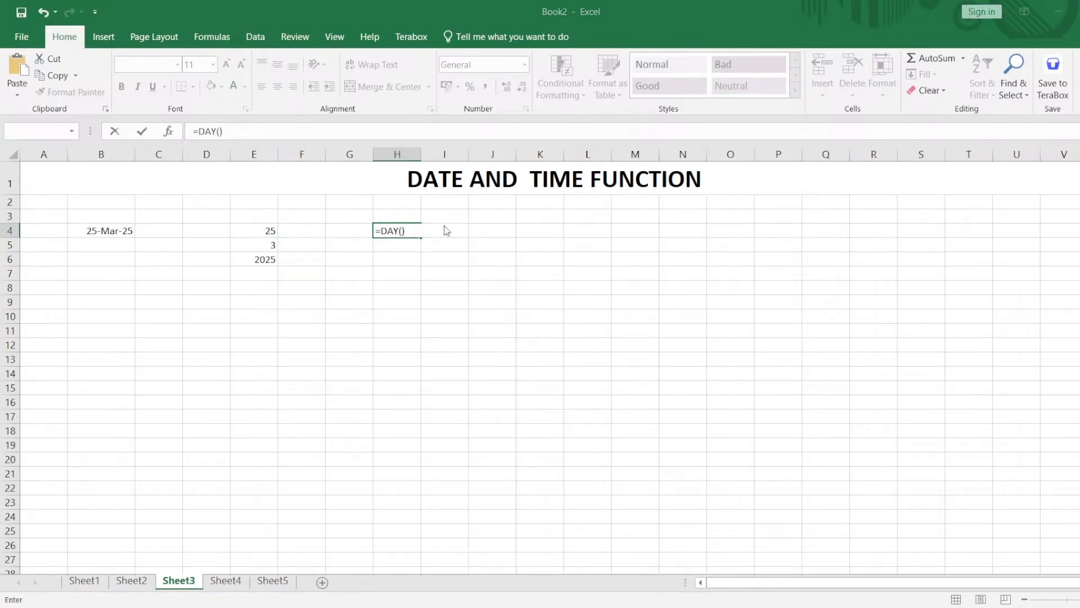
left_click(445, 225)
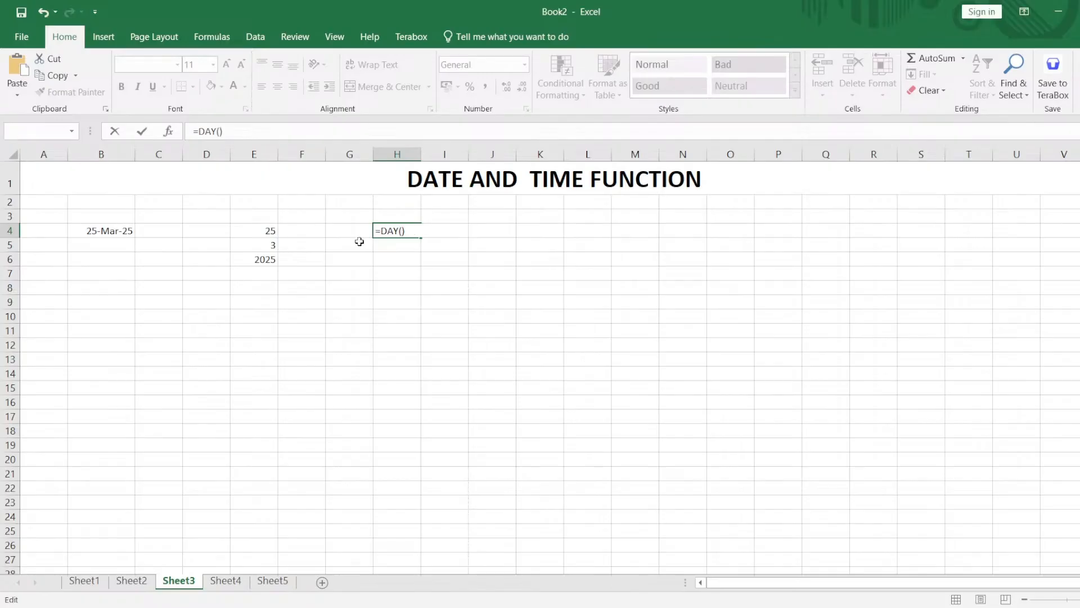
left_click(360, 258)
key("Return")
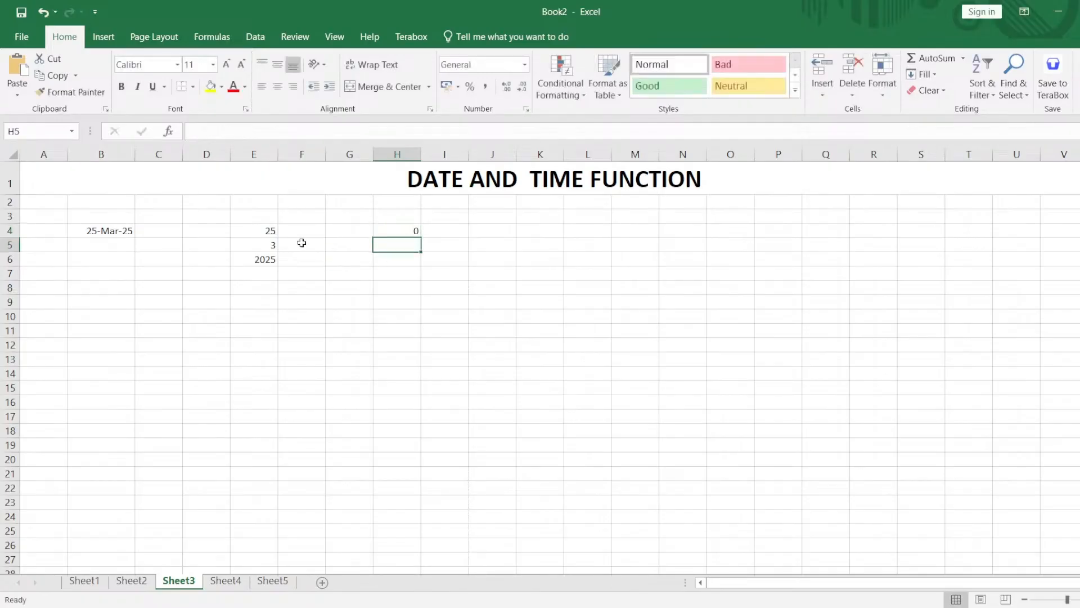
Examine the DAY formula in E4 and the cell it refers to.
left_click(278, 244)
left_click(263, 229)
double_click(263, 229)
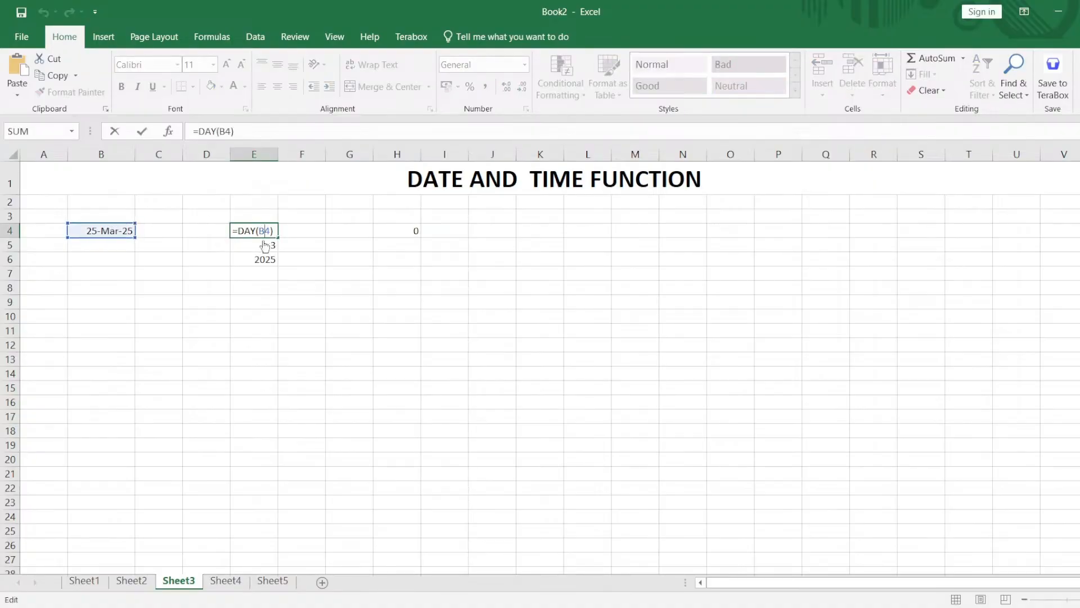
key("Return")
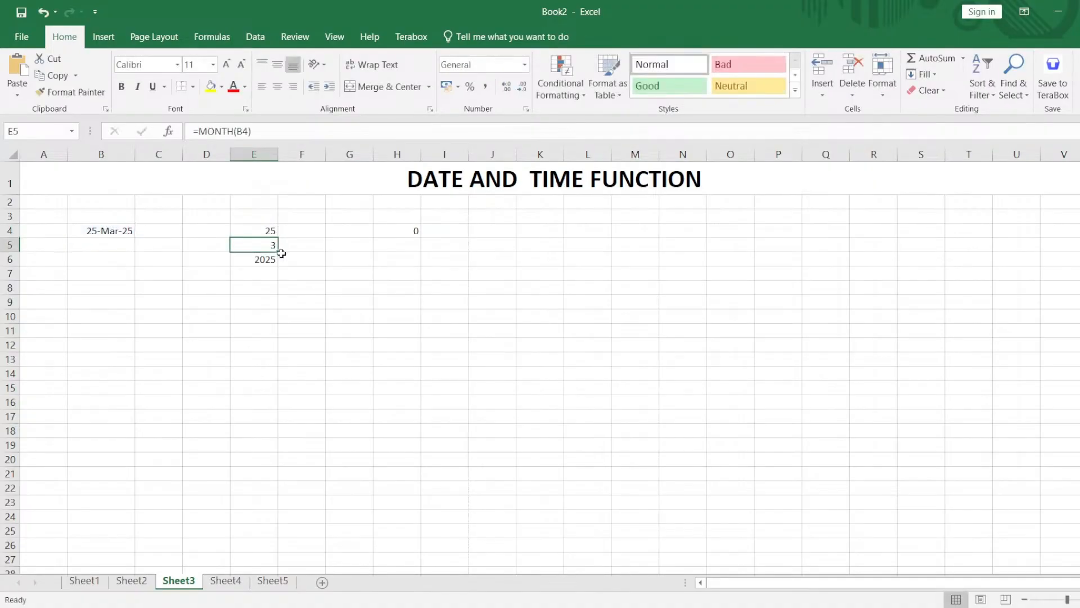
Correct the formula in H4 by giving the date as quoted text, =DAY("25-Mar-2025").
double_click(410, 230)
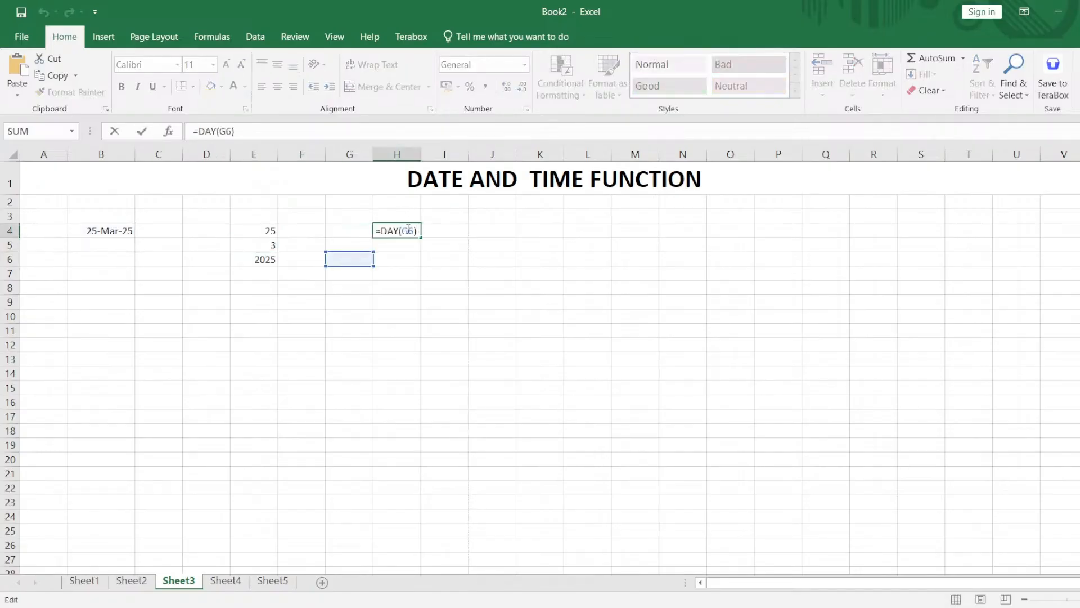
double_click(408, 229)
key("BackSpace")
type("\"\"")
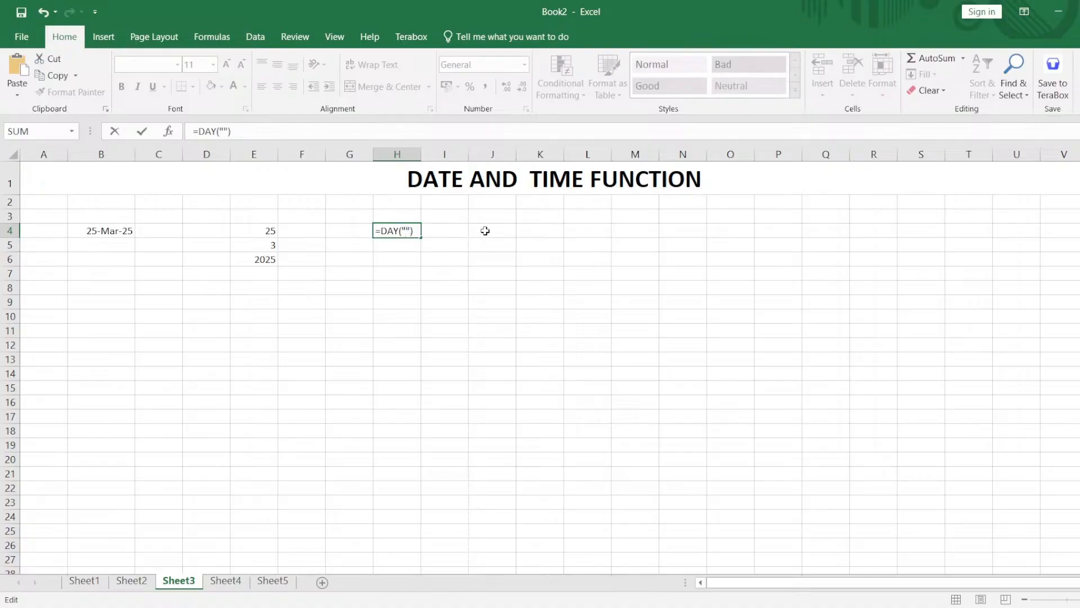
type("25-Mar-2025")
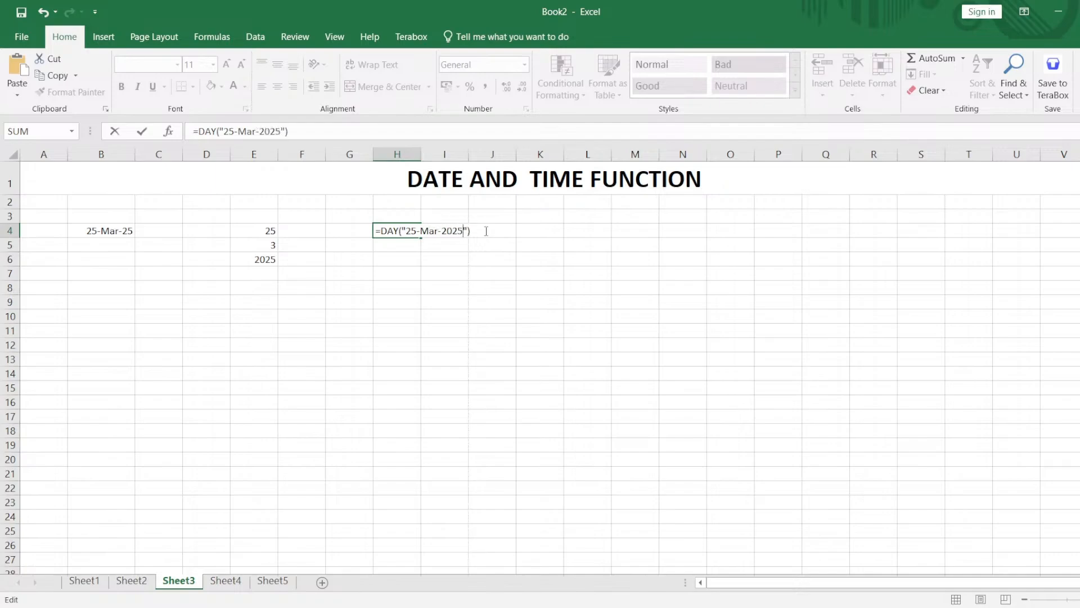
key("Return")
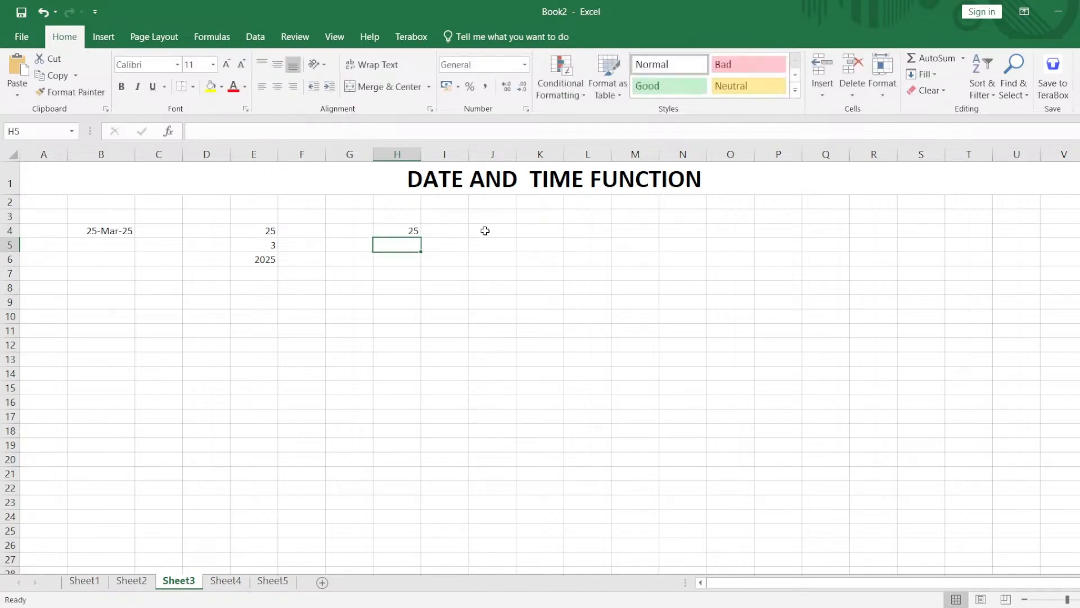
Change the function in H4 to extract the month, =MONTH("25-Mar-2025").
double_click(410, 232)
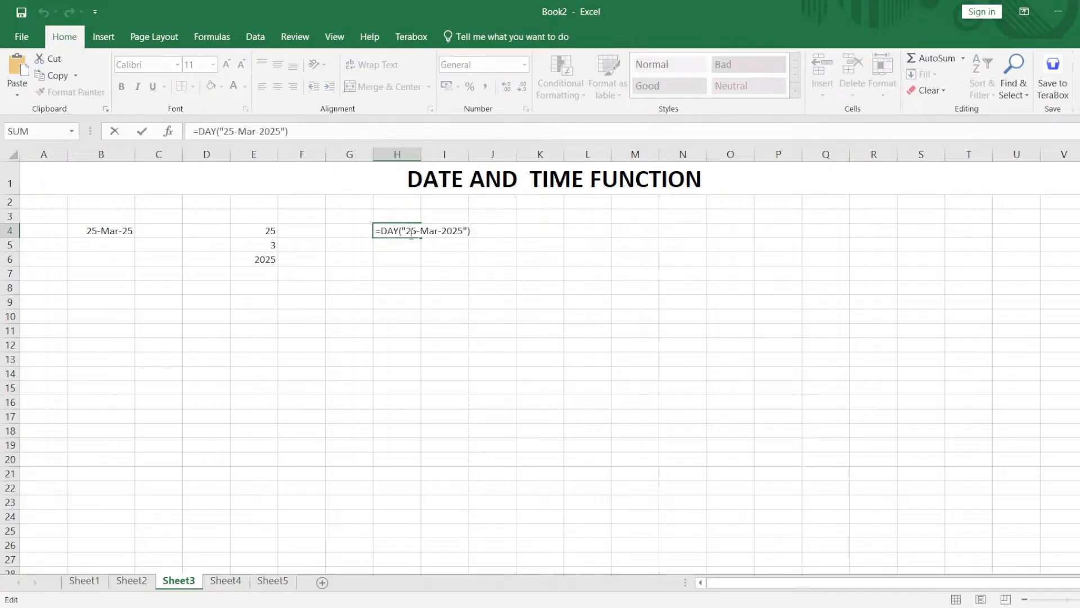
double_click(389, 232)
type("MON")
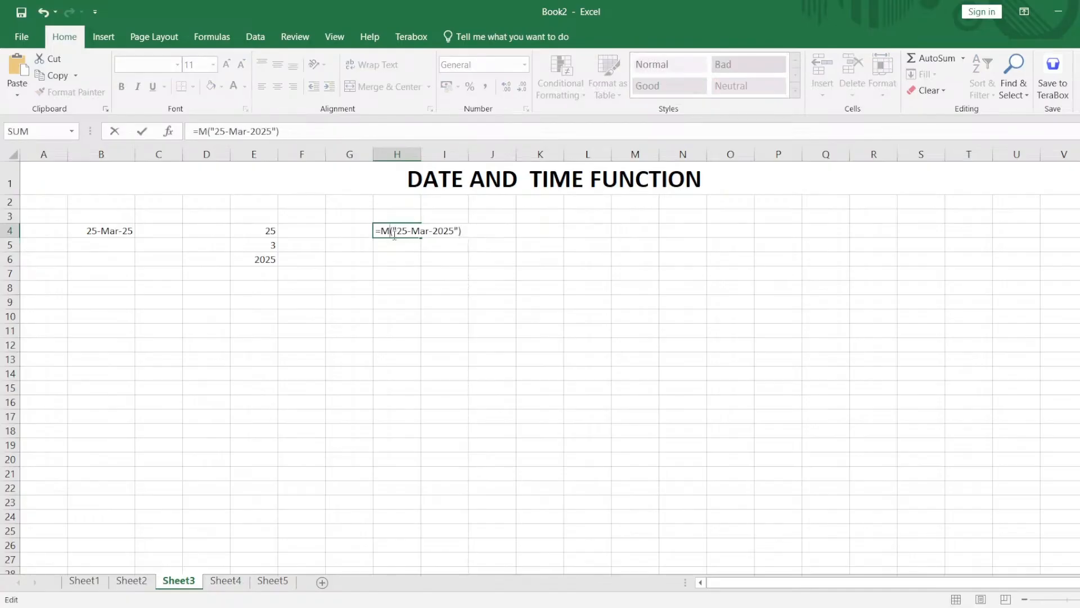
type("TH")
key("Return")
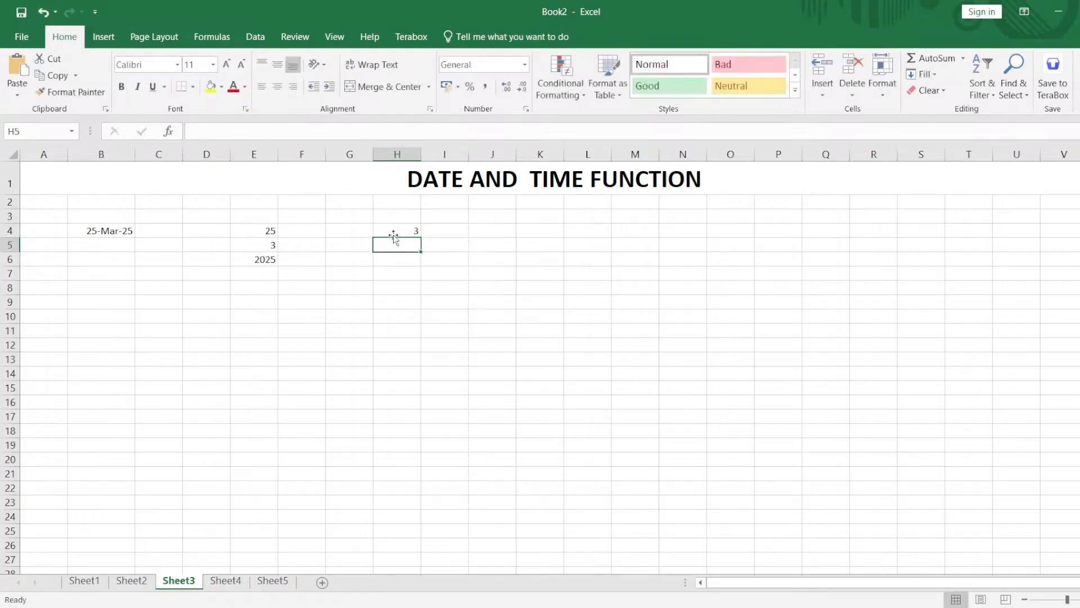
Change the function in H4 to extract the year, =YEAR("25-Mar-2025").
double_click(394, 232)
double_click(396, 231)
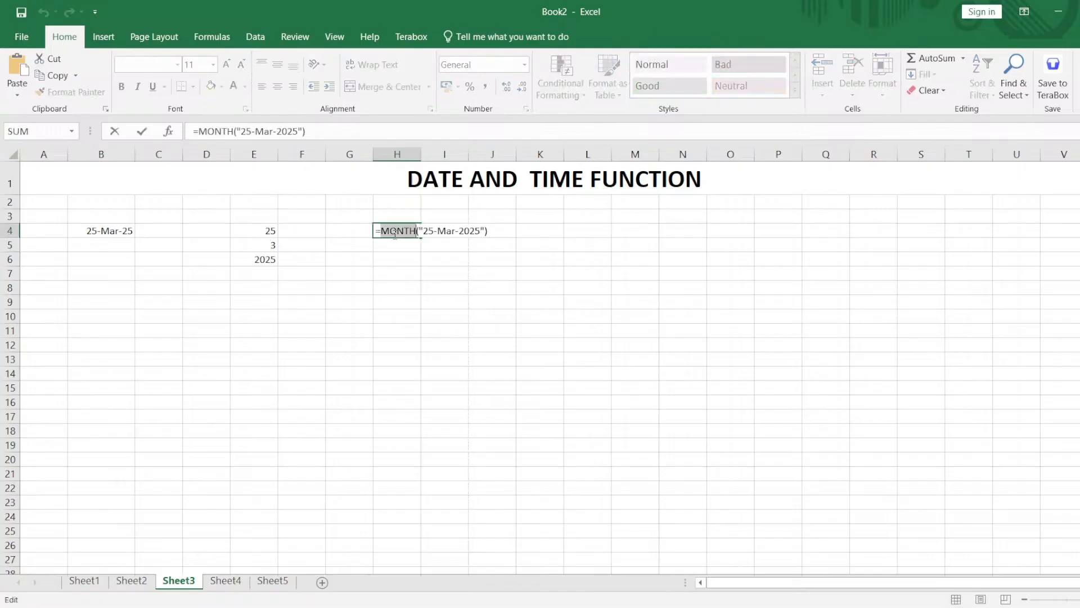
key("BackSpace")
type("YEAR")
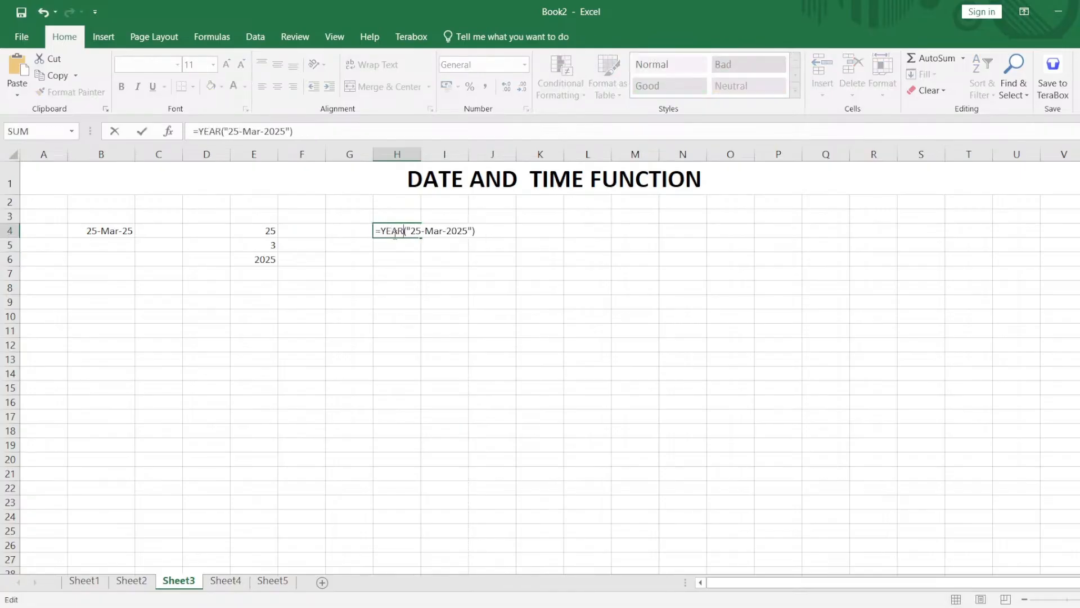
key("Return")
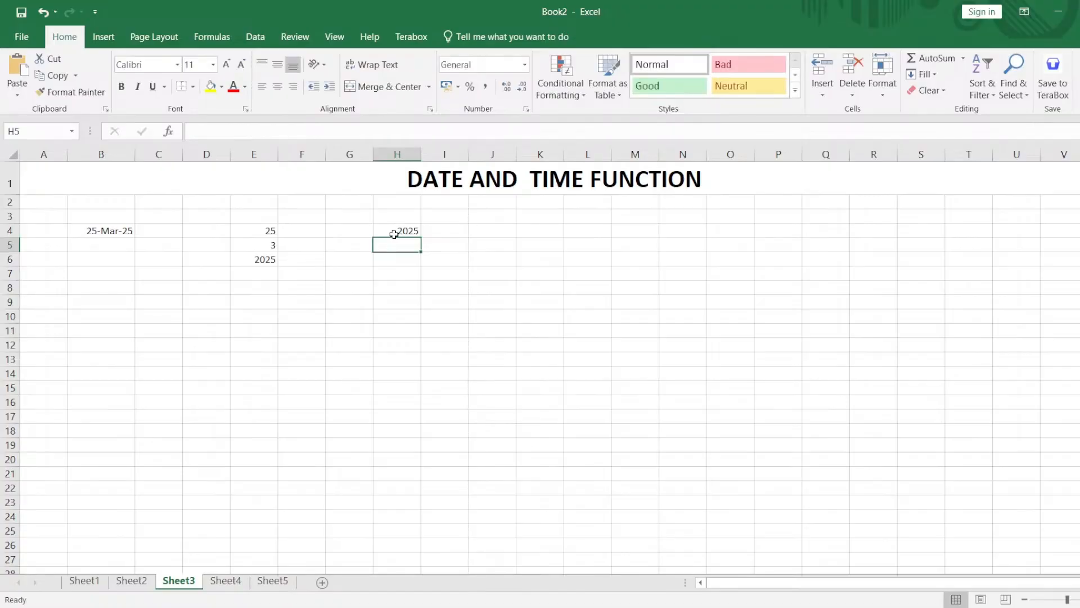
Label the results in E4:E6 by entering Day, Month and year in cells D4 to D6.
left_click(218, 233)
type("Day")
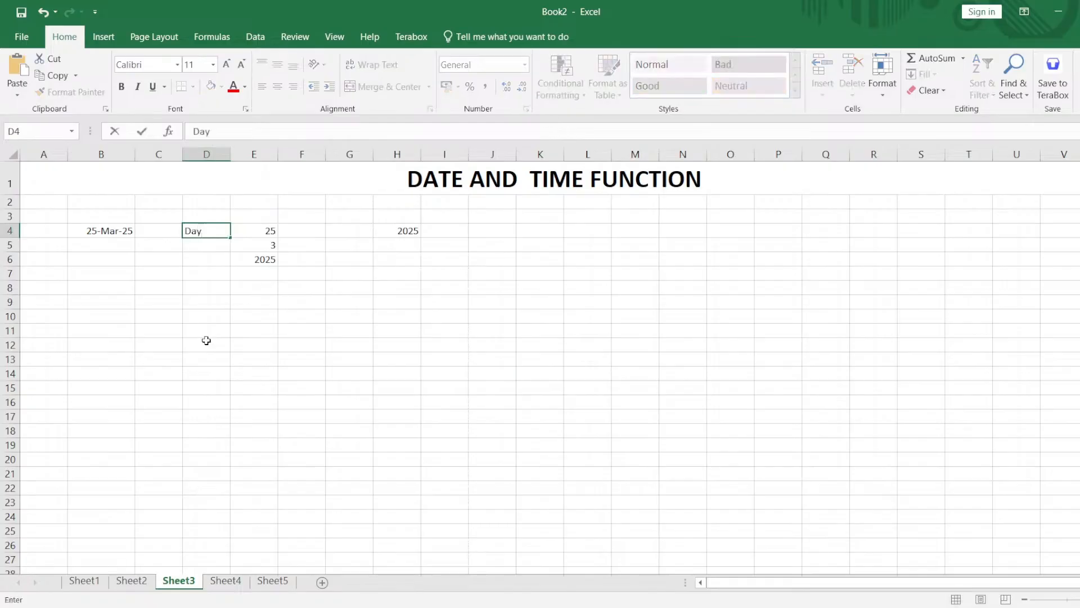
key("Return")
type("Mo")
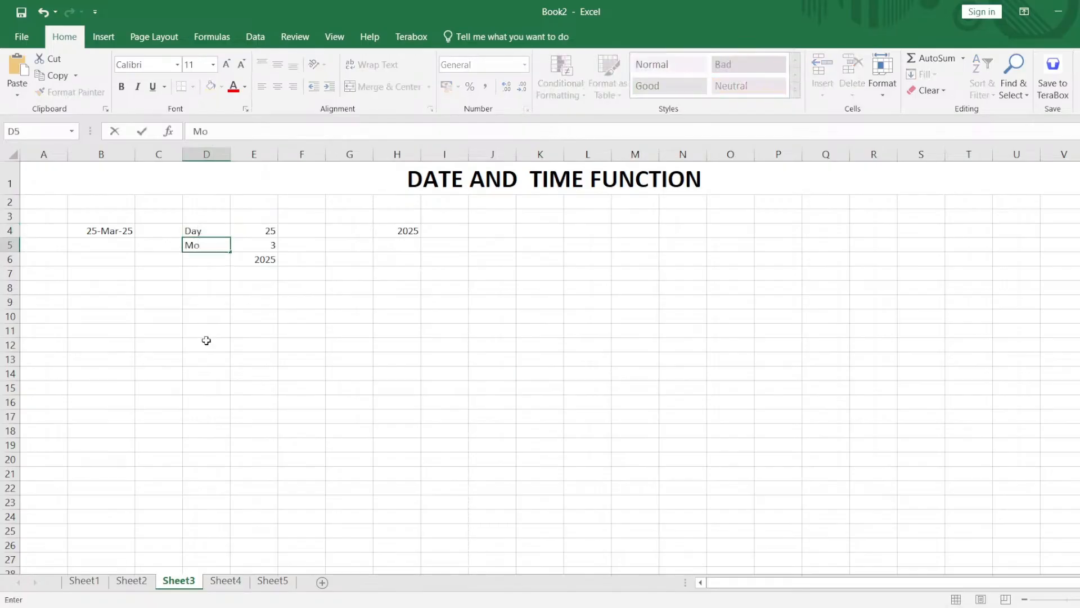
type("nth")
key("Return")
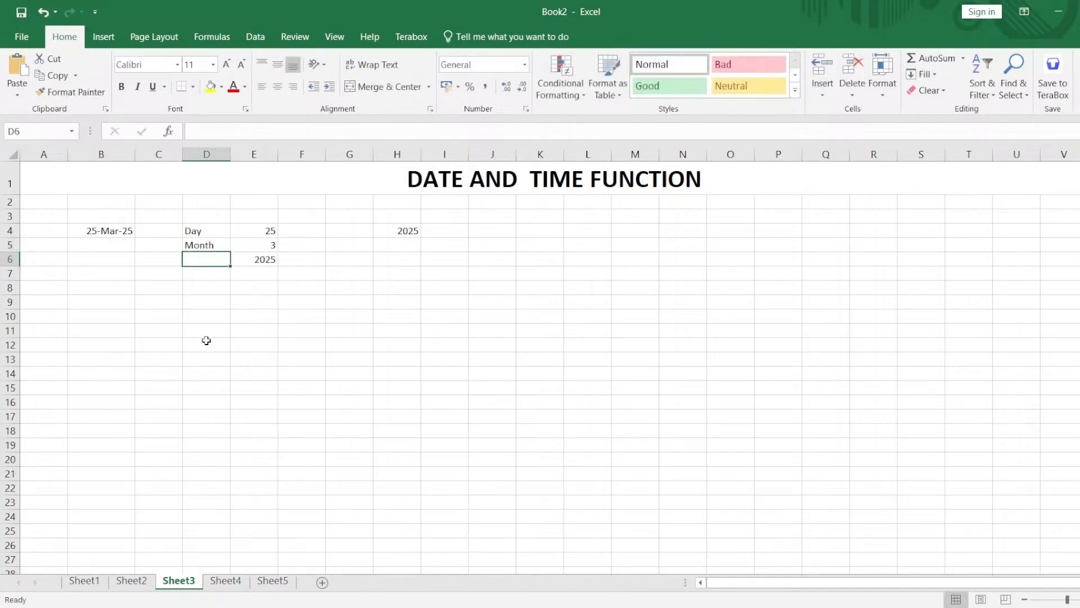
type("year")
key("Right")
key("Right")
key("Right")
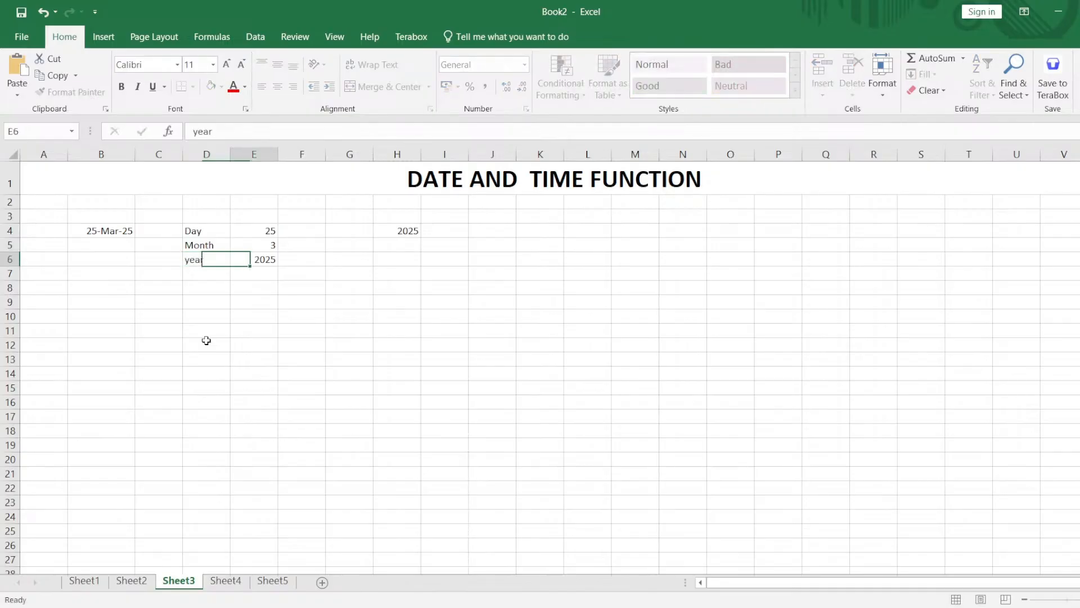
Note the function used for each result by entering day(), month() and year() in cells F4 to F6.
key("Up")
key("Left")
key("Up")
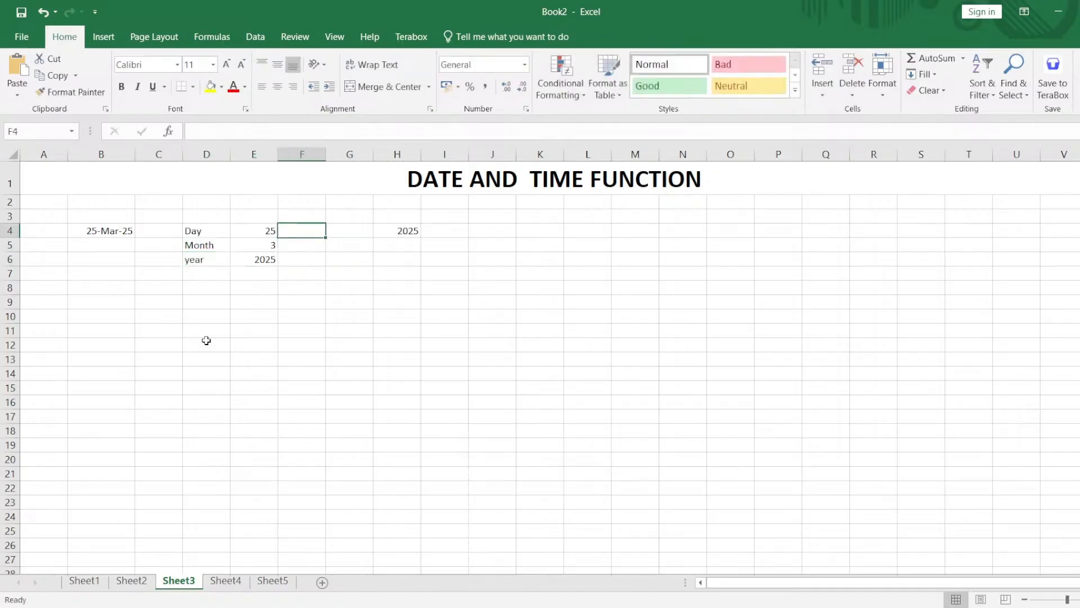
type("day()")
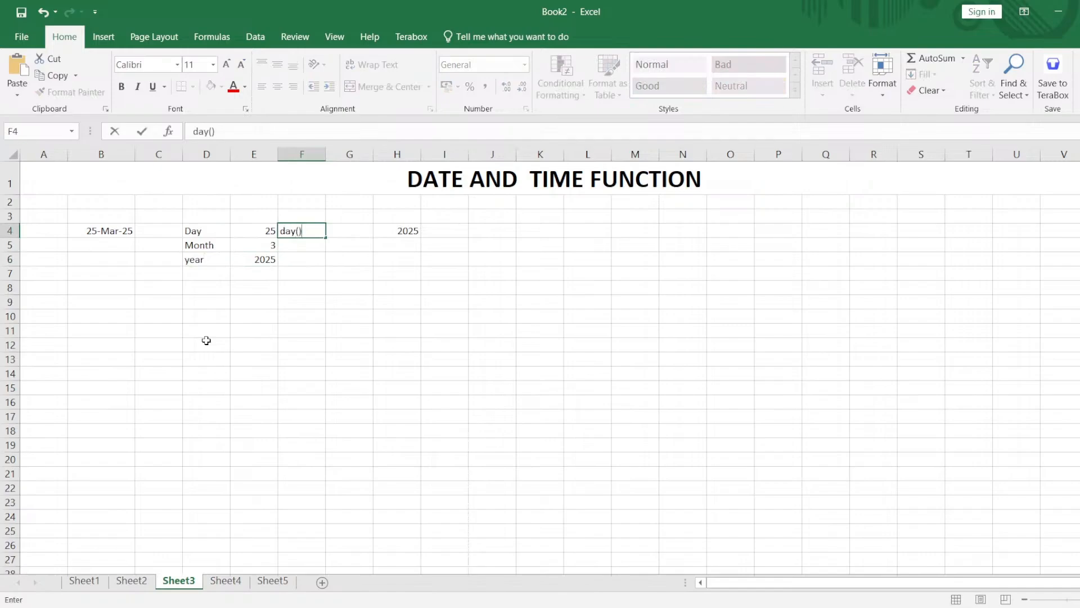
key("Return")
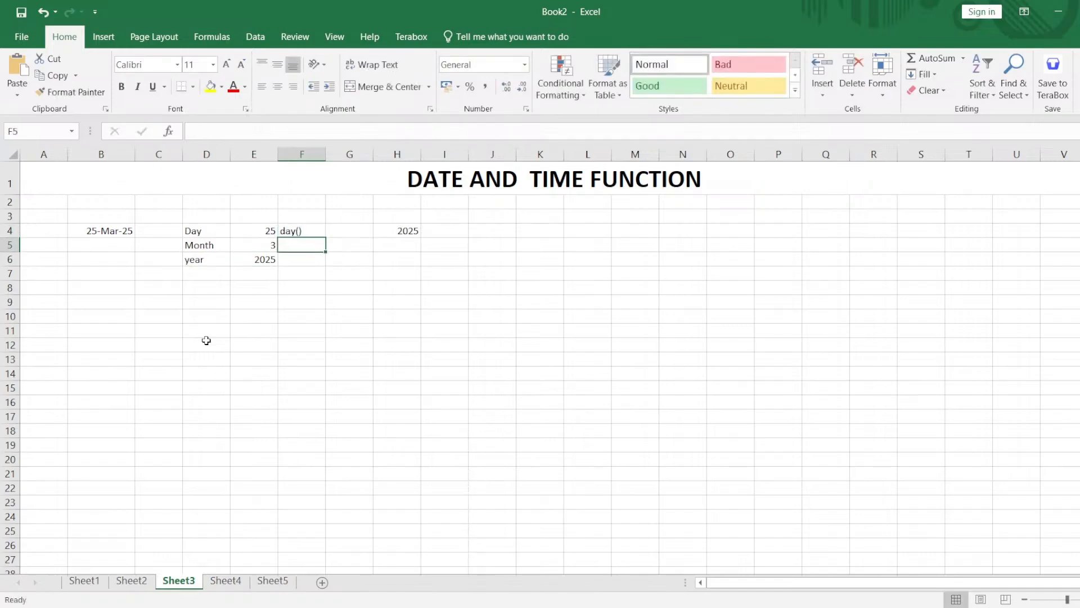
type("month()")
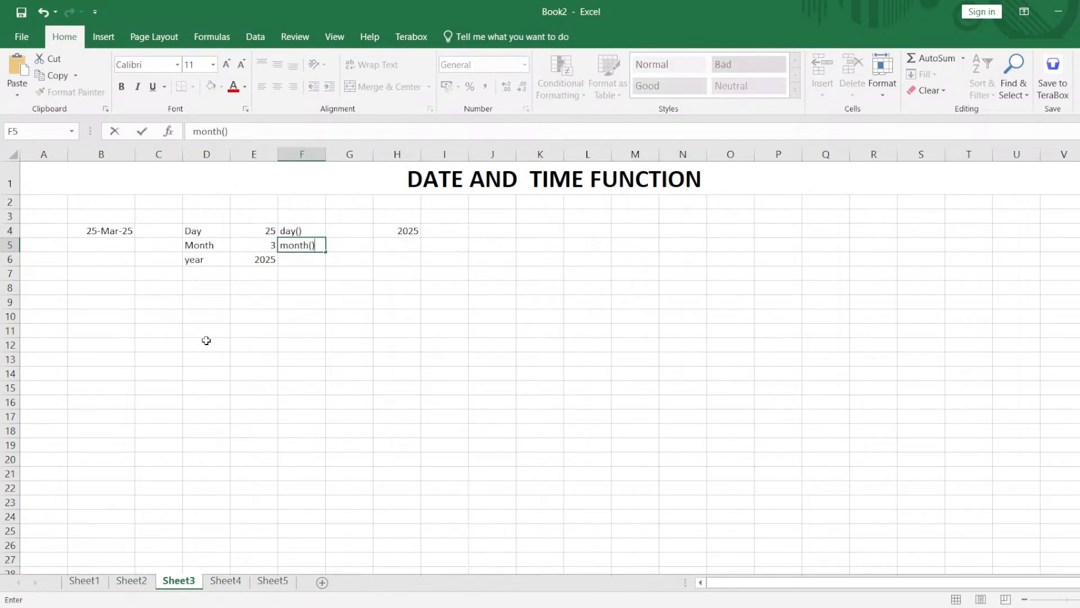
key("Return")
type("year")
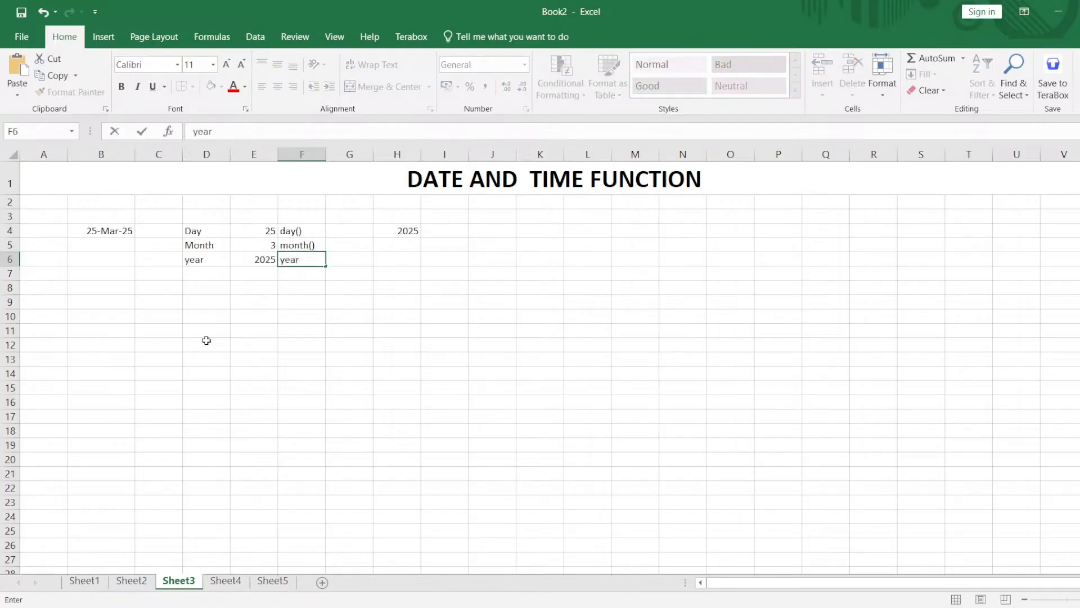
type("()")
key("Return")
key("Return")
key("Return")
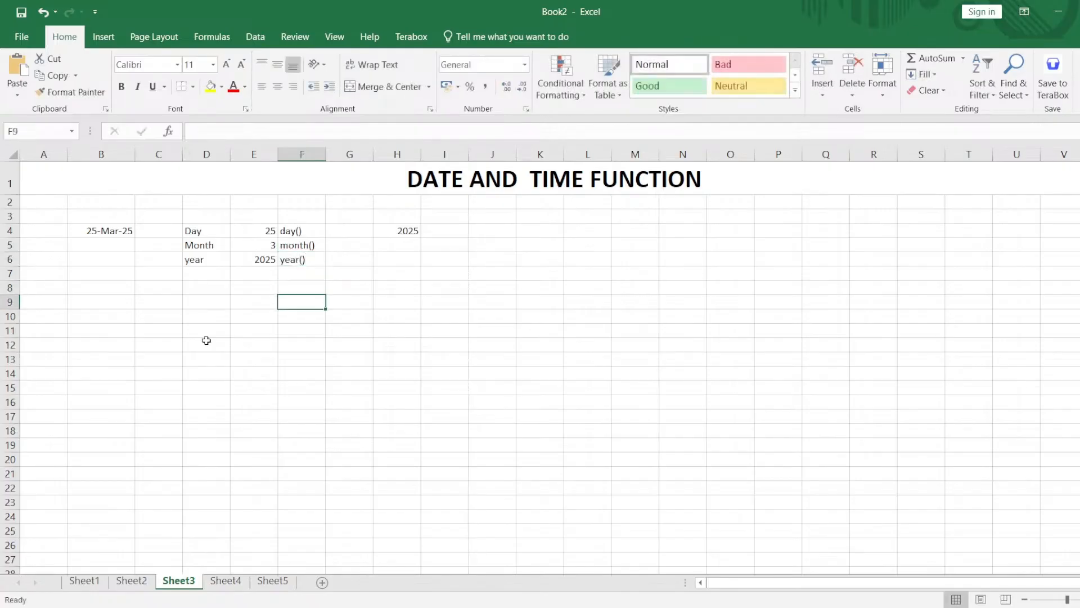
Combine the year, month and day results into one date with =DATE(E6,E5,E4) in cell E10.
left_click_drag(259, 231, 263, 265)
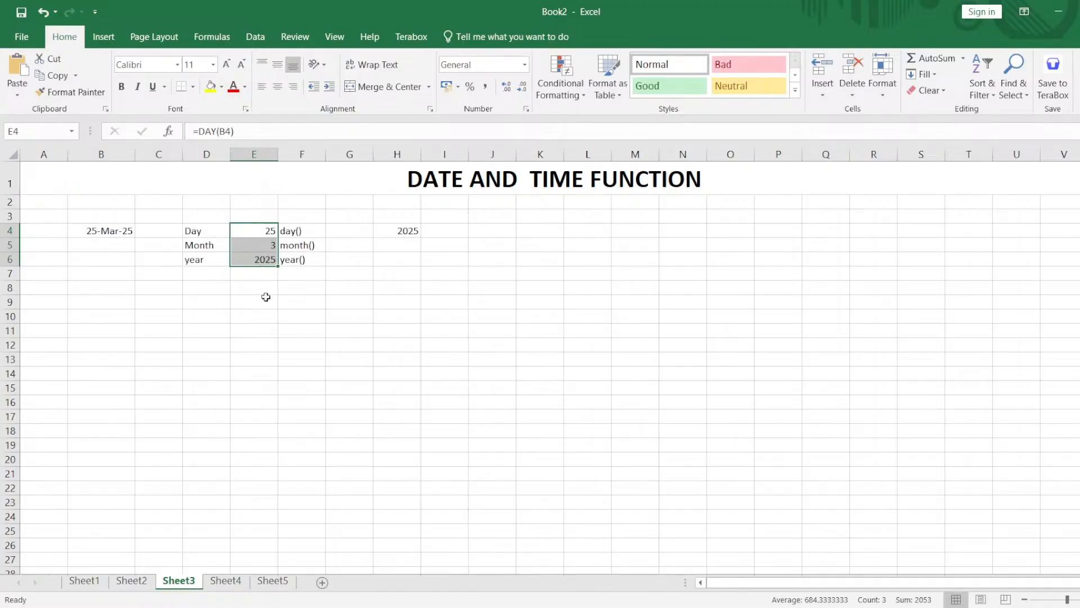
left_click(267, 315)
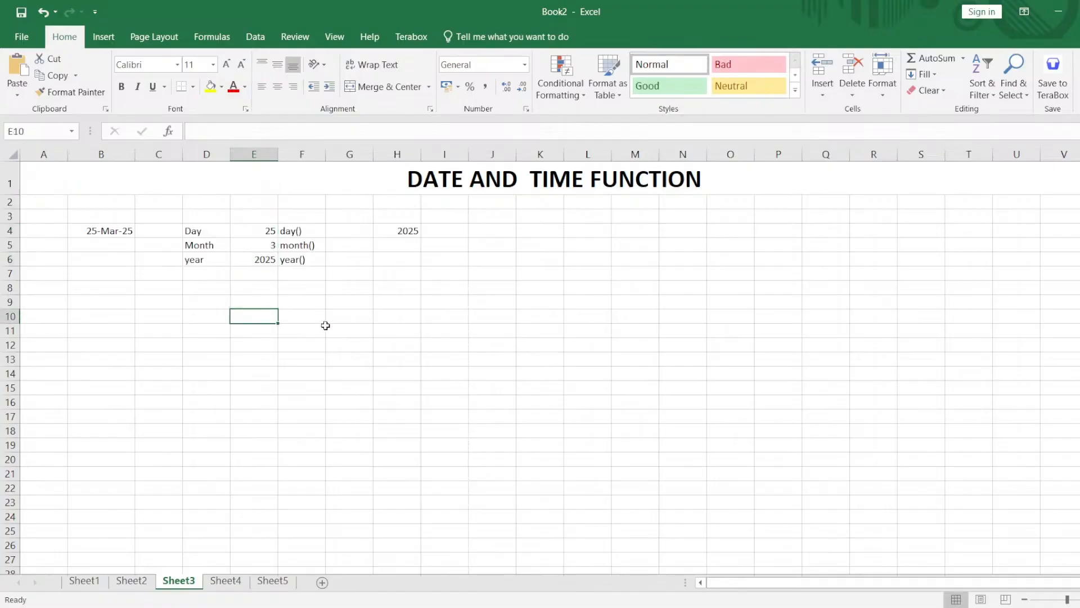
type("=date")
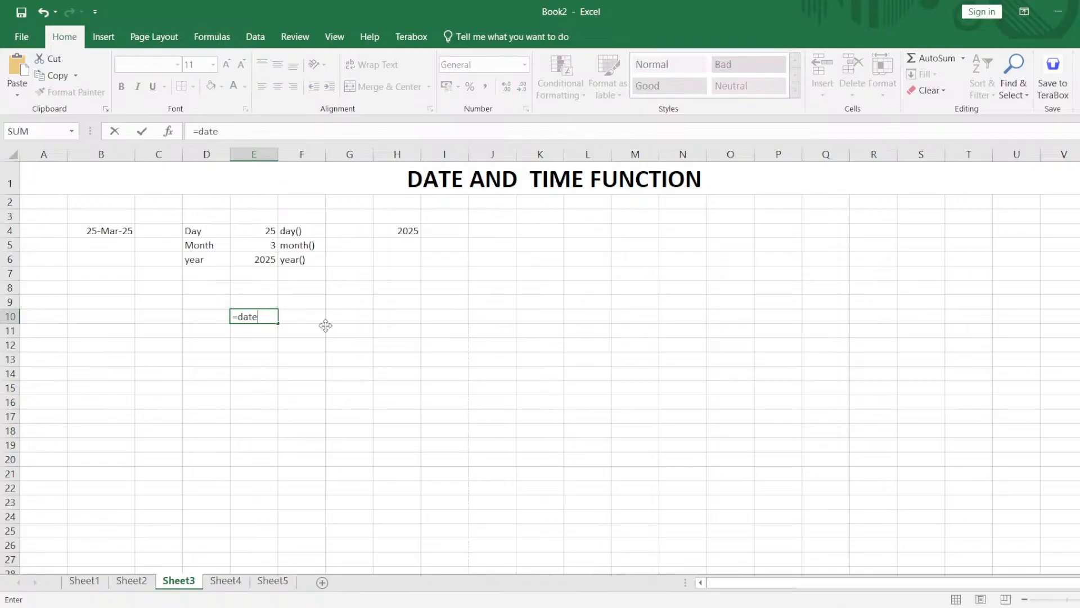
type("(")
left_click(263, 261)
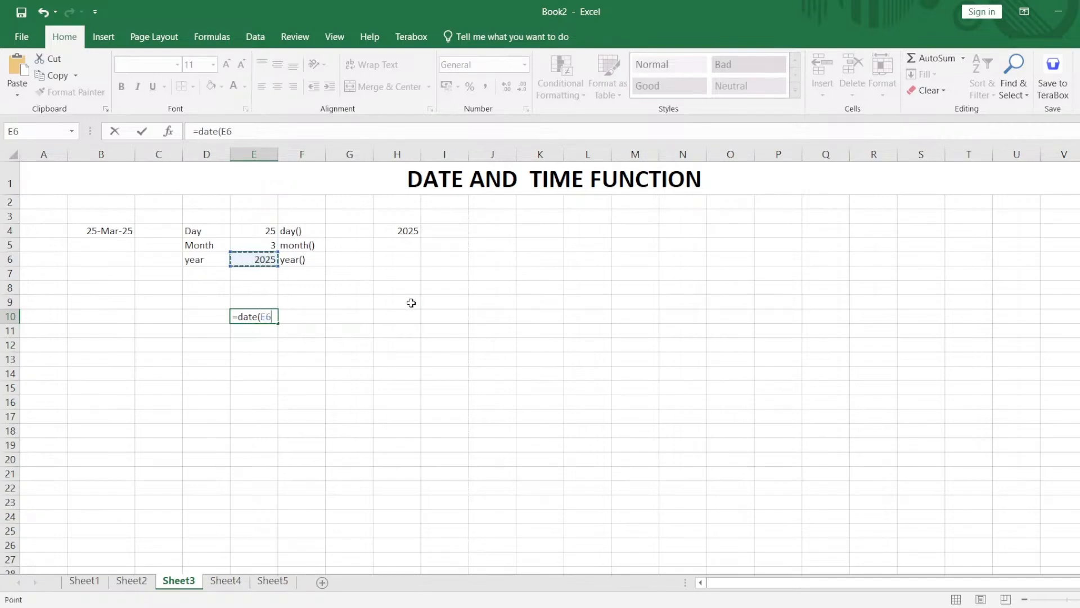
type(",")
left_click(247, 243)
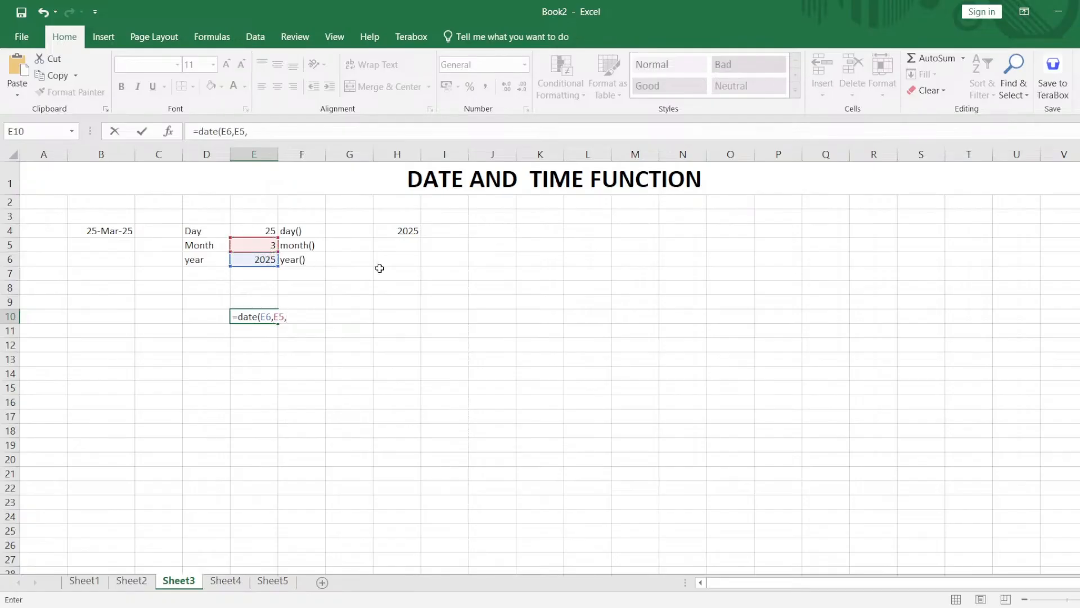
left_click(265, 232)
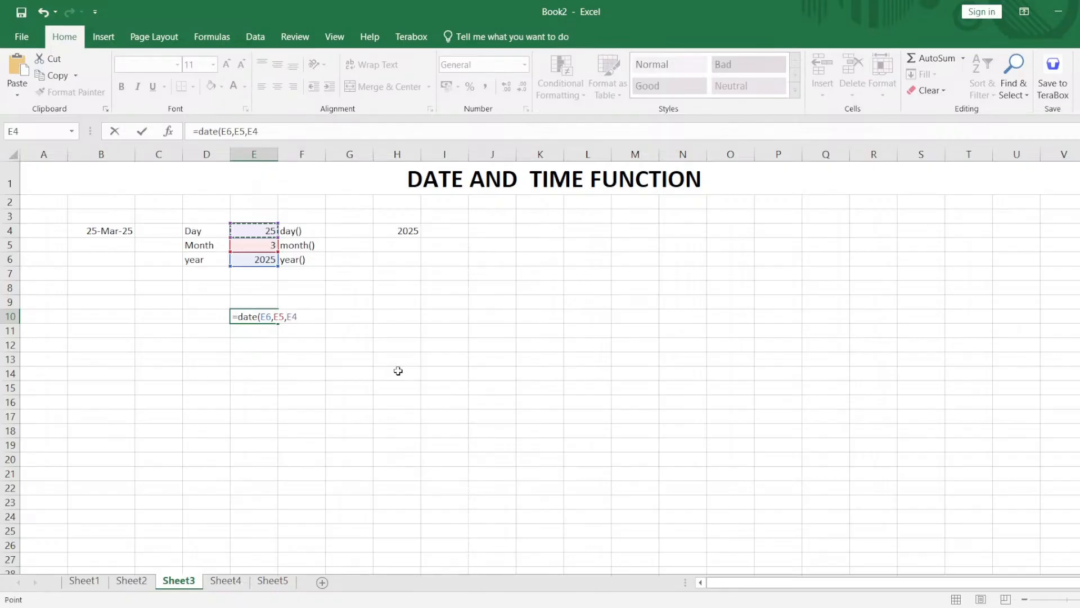
type(")")
key("Return")
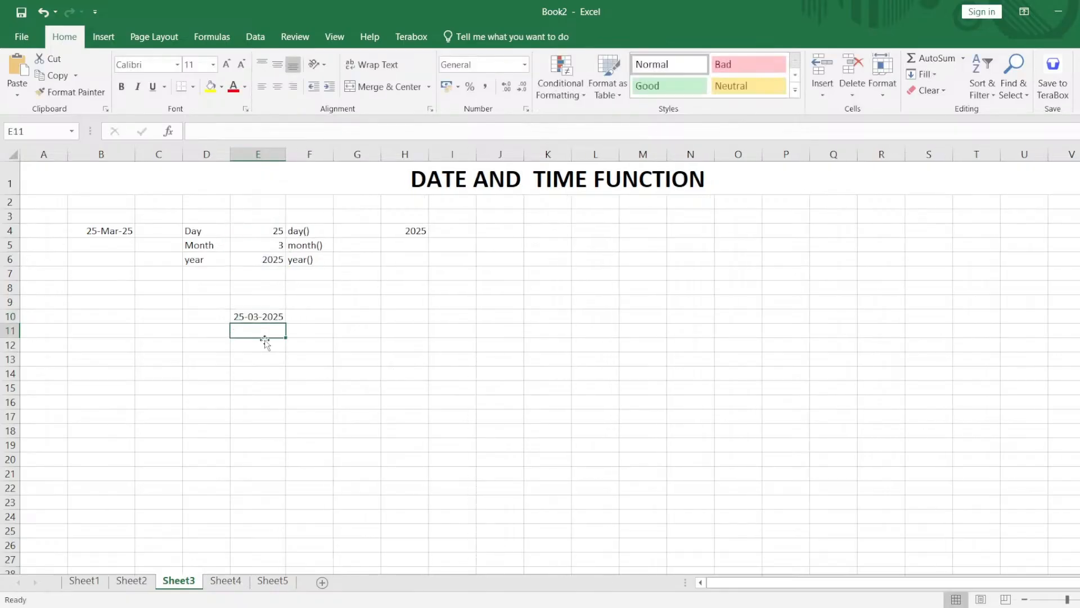
Enter the function note date() in F10 beside the combined date, and select cell B13.
left_click(248, 318)
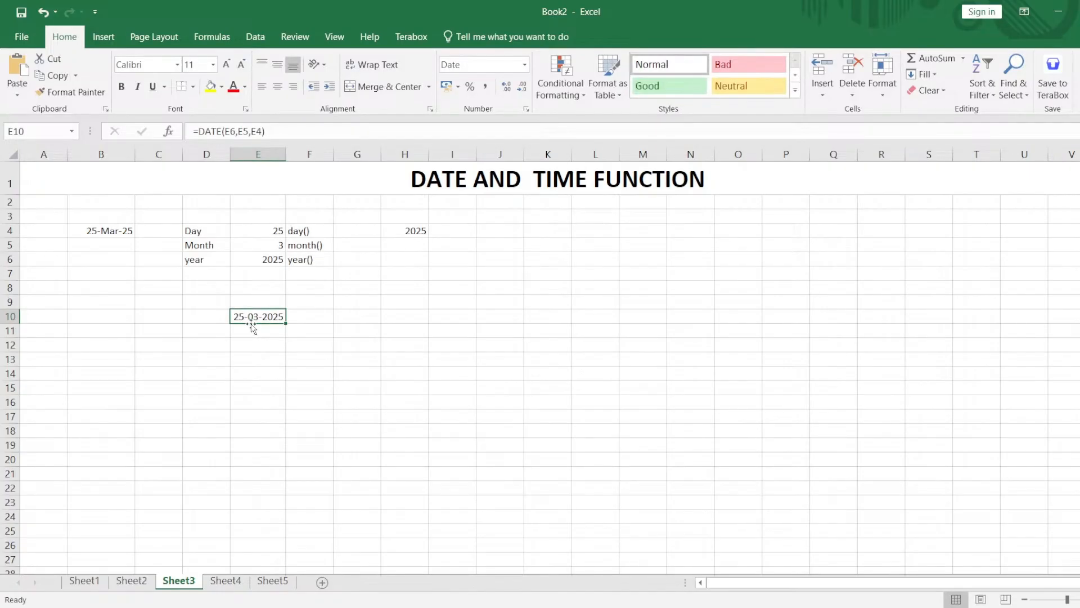
key("Right")
type("date()")
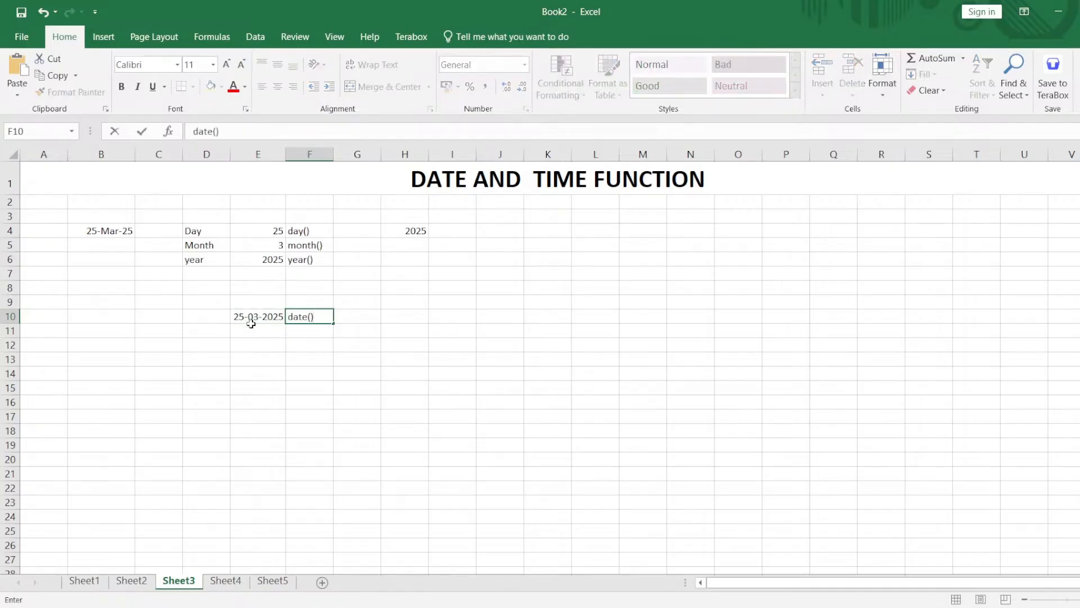
key("Return")
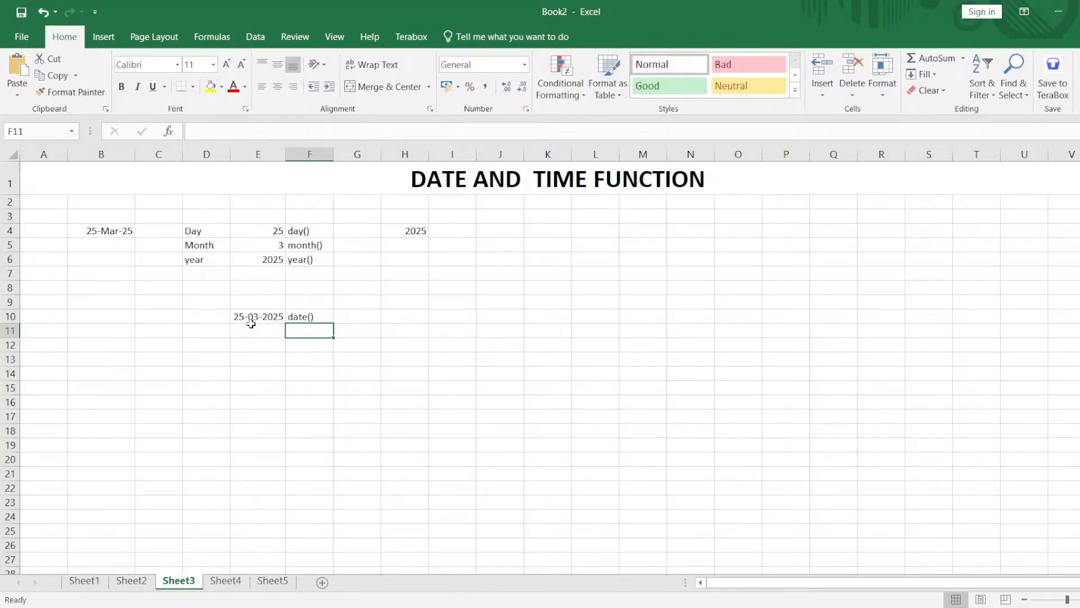
key("Down")
key("Down")
key("Left")
key("Left")
key("Left")
key("Left")
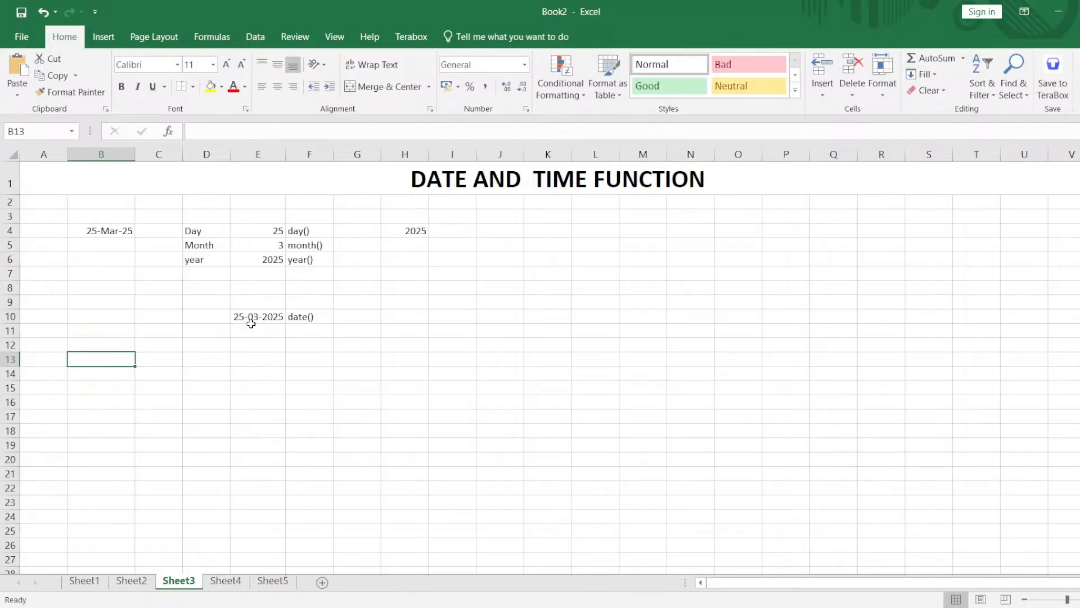
Enter the sample time 16:58:42 in cell B13.
type("1")
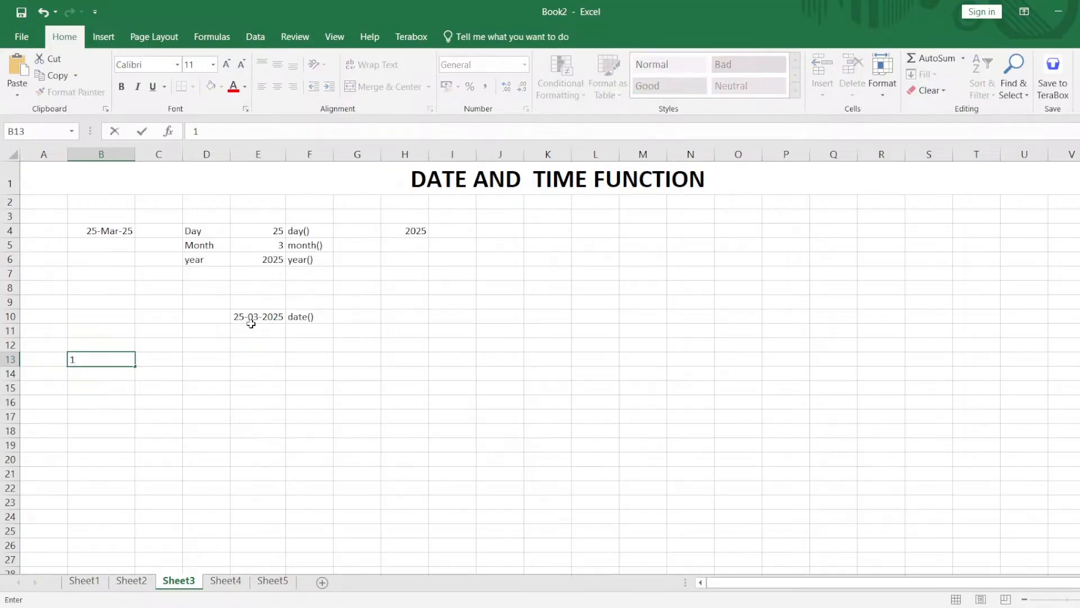
type("6:58:42")
key("Return")
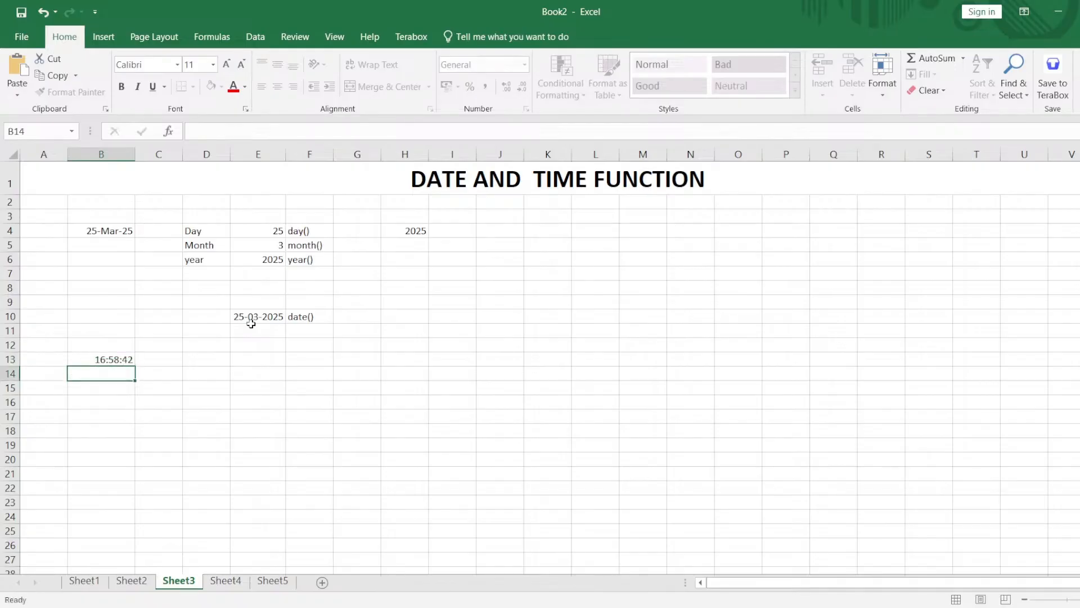
Label the time parts by entering hour, min and second in cells D13 to D15.
key("Up")
key("Right")
key("Right")
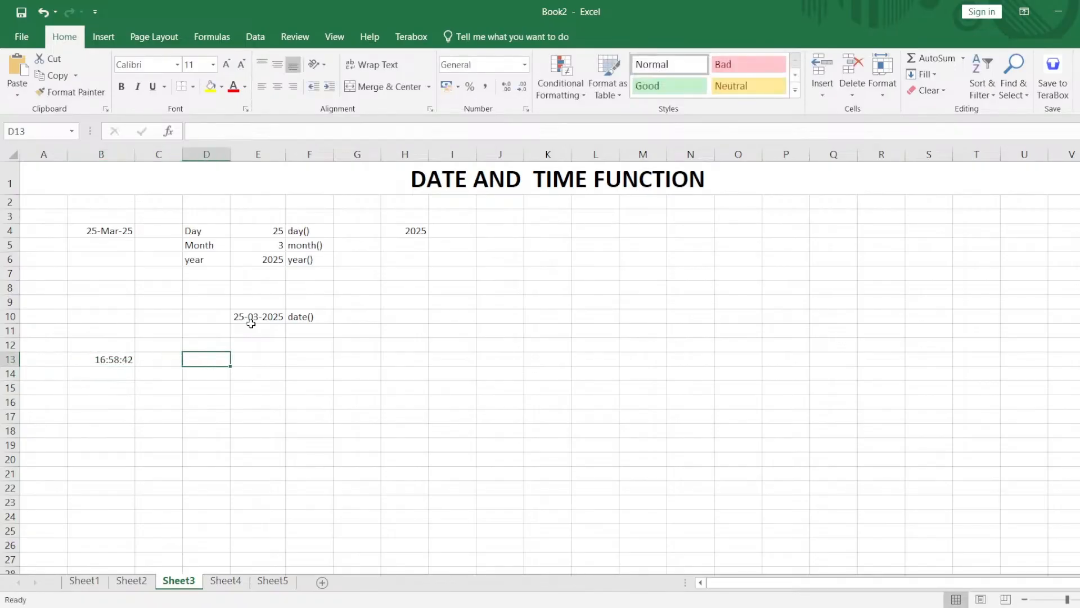
type("no")
key("BackSpace")
key("BackSpace")
type("h")
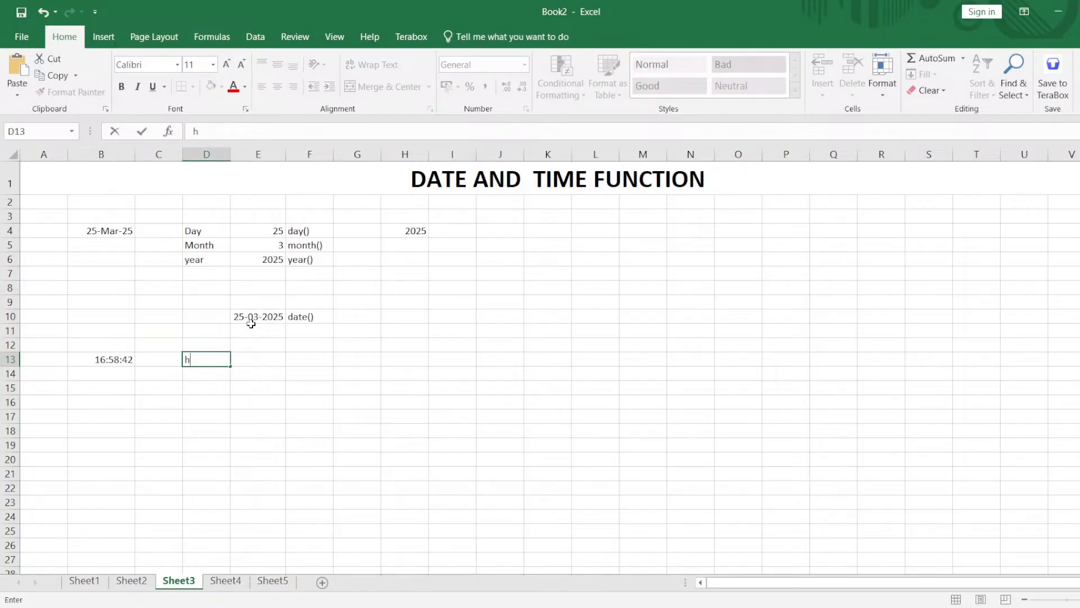
type("our")
key("Return")
type("min")
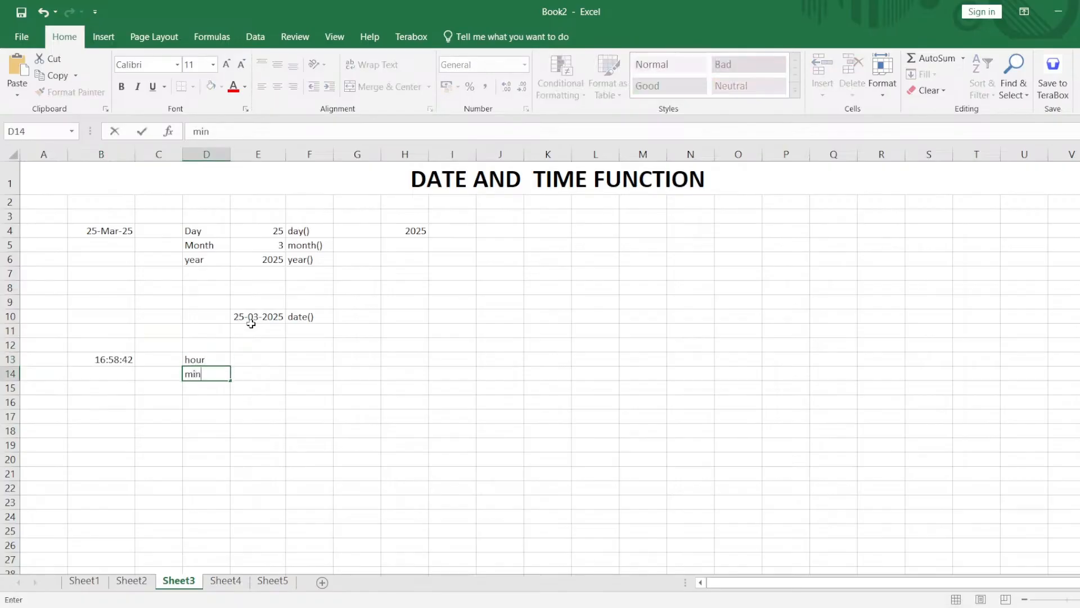
key("Return")
type("second")
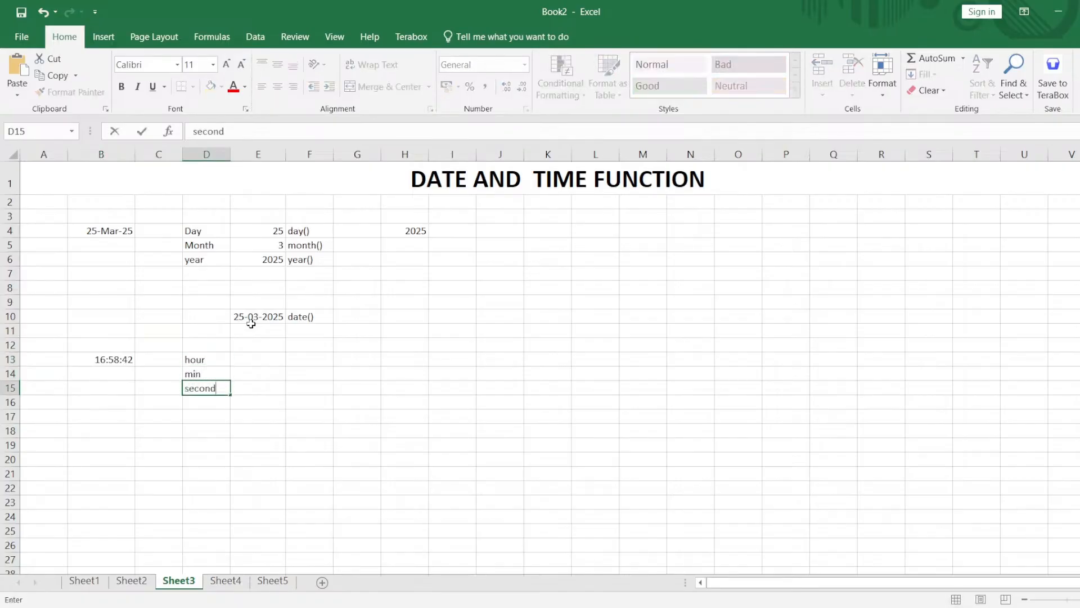
key("Tab")
Extract the hour of the sample time with =HOUR(B13) in cell E13.
key("Up")
key("Up")
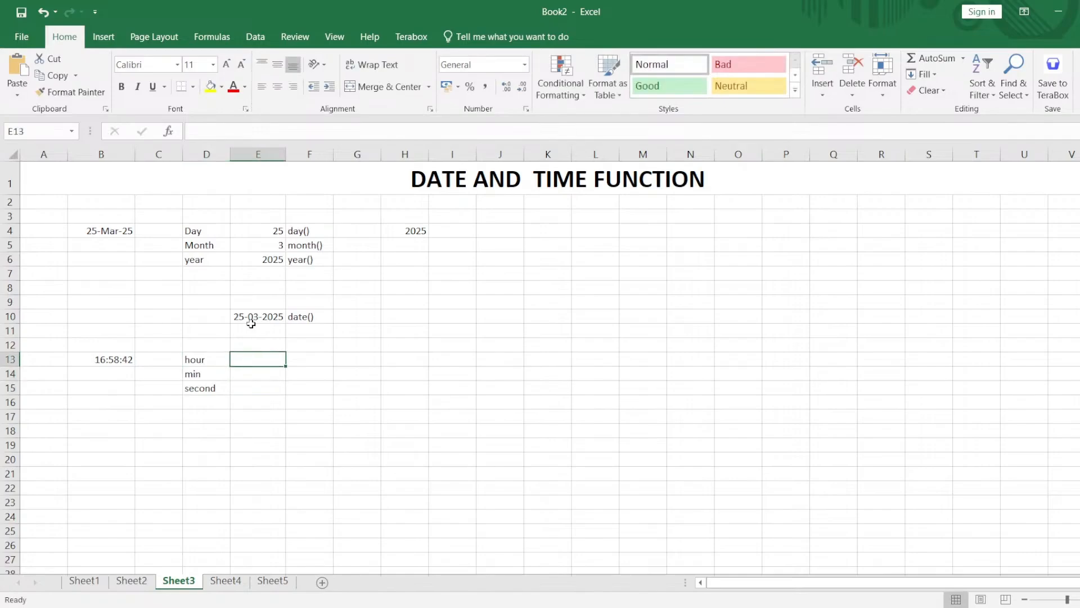
type("=ho")
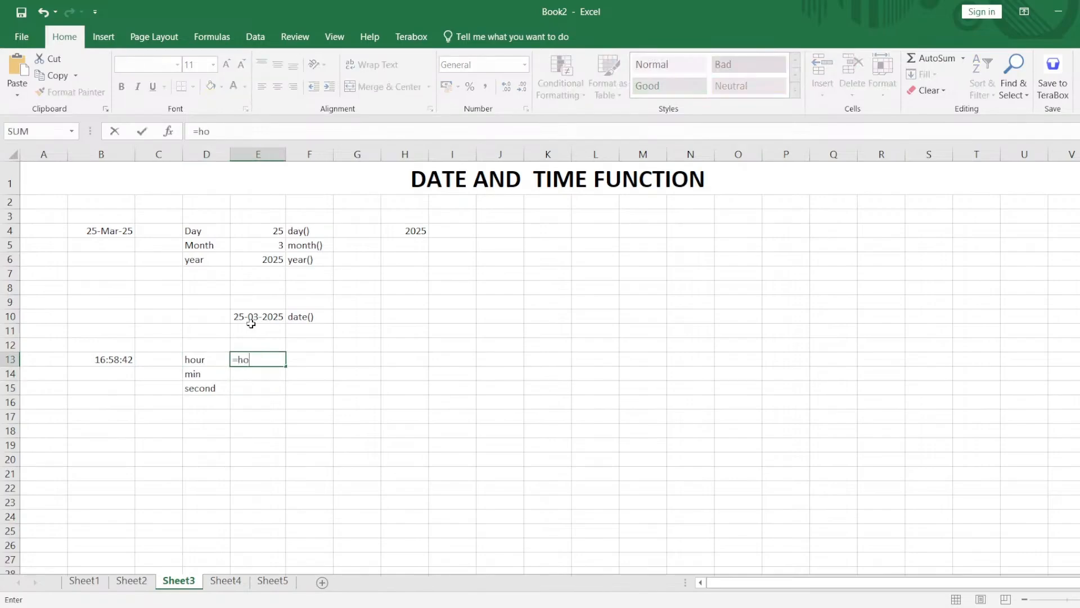
key("Tab")
left_click(113, 359)
key("Return")
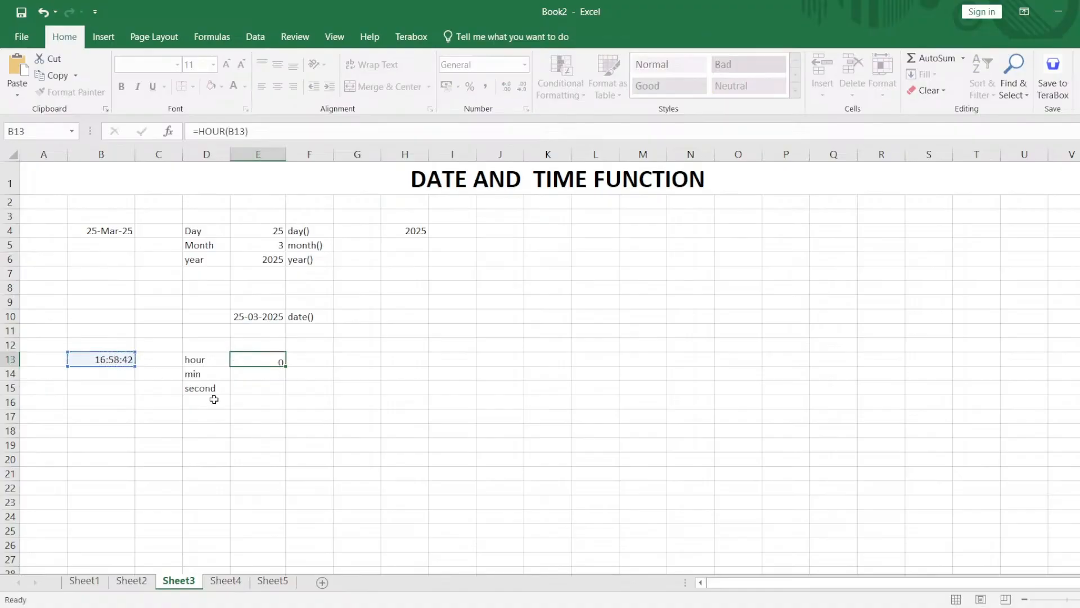
Extract the minutes of the sample time with =MINUTE(B13) in cell E14.
double_click(267, 376)
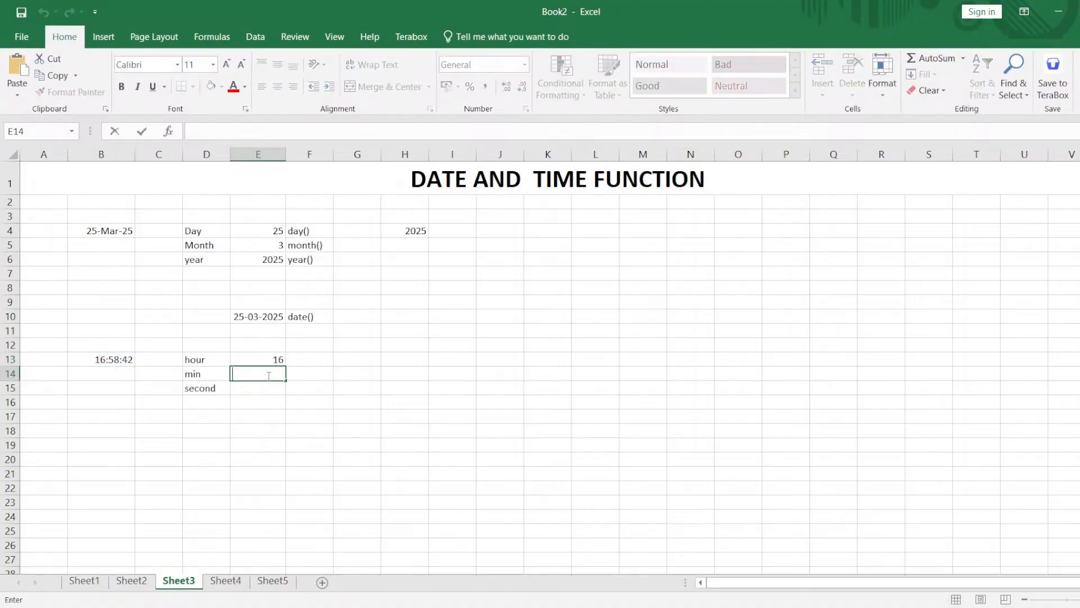
type("=min")
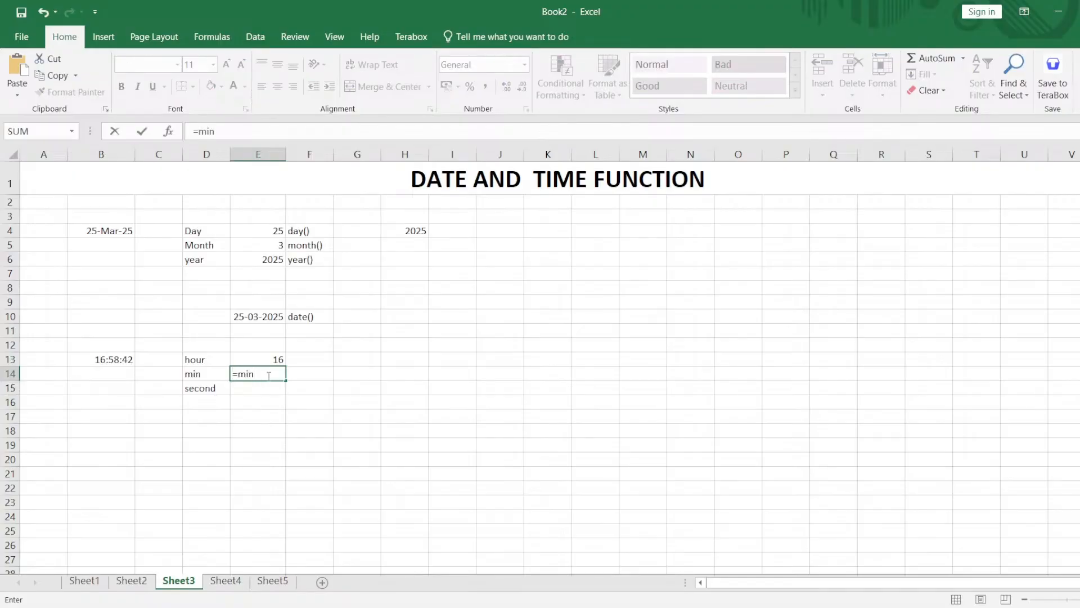
type("u")
key("Tab")
left_click(114, 356)
key("Return")
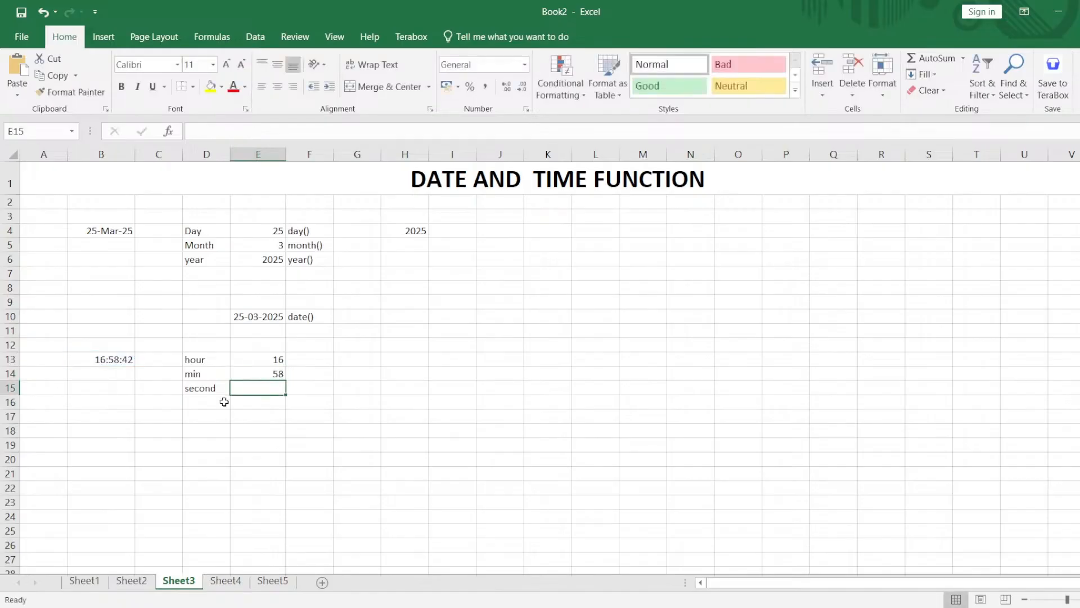
Extract the seconds of the sample time with =SECOND(B13) in cell E15.
double_click(271, 391)
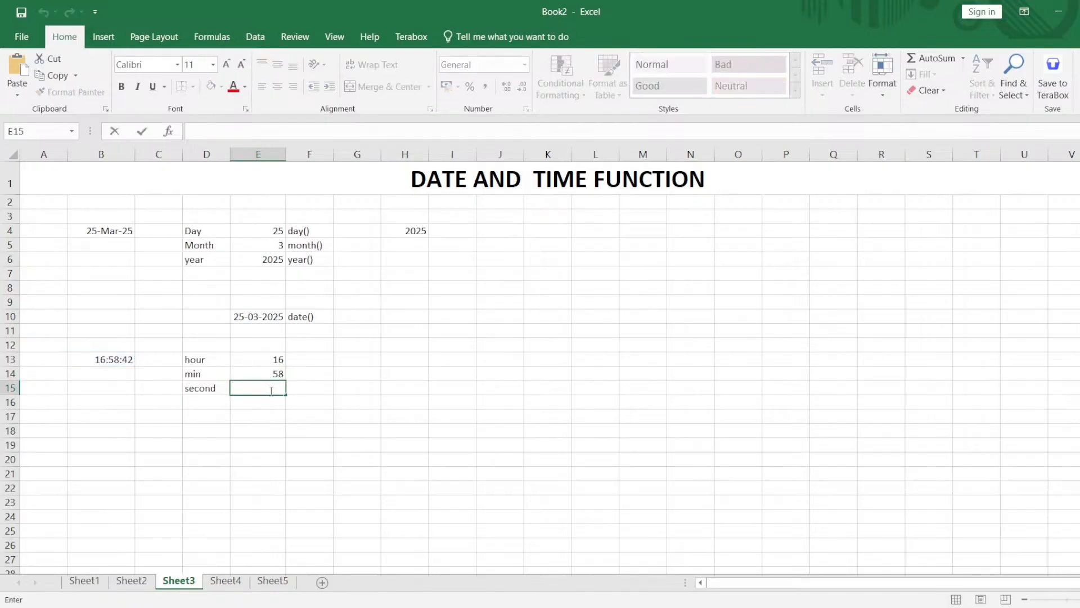
type("=s")
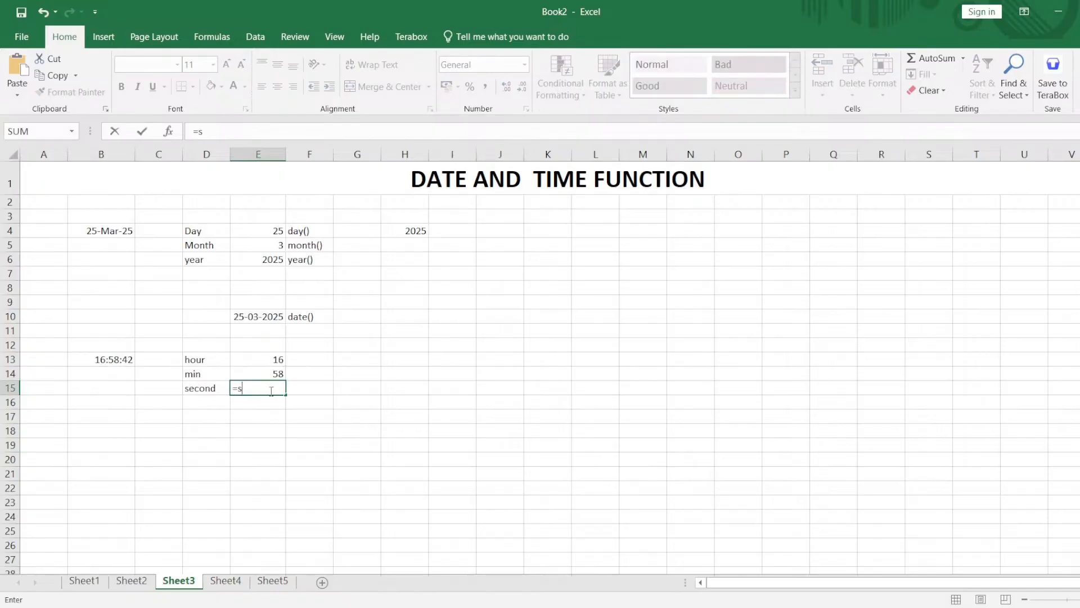
type("eco")
key("Tab")
left_click(118, 360)
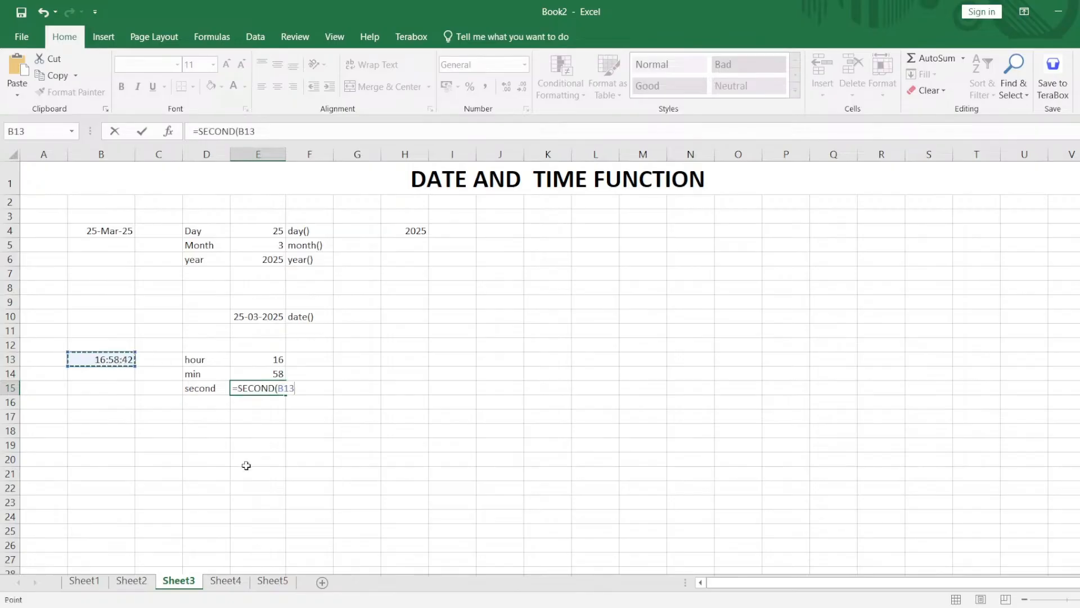
type(")")
key("Return")
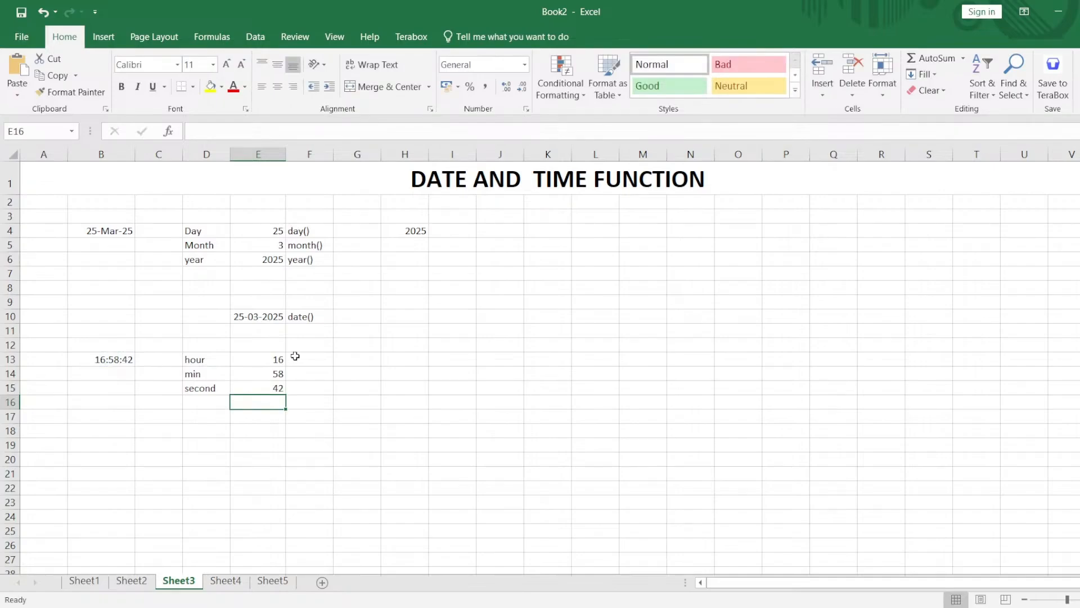
Combine the hour, minute and second results into one time with =TIME(E13,E14,E15) in cell E17.
left_click_drag(252, 358, 278, 387)
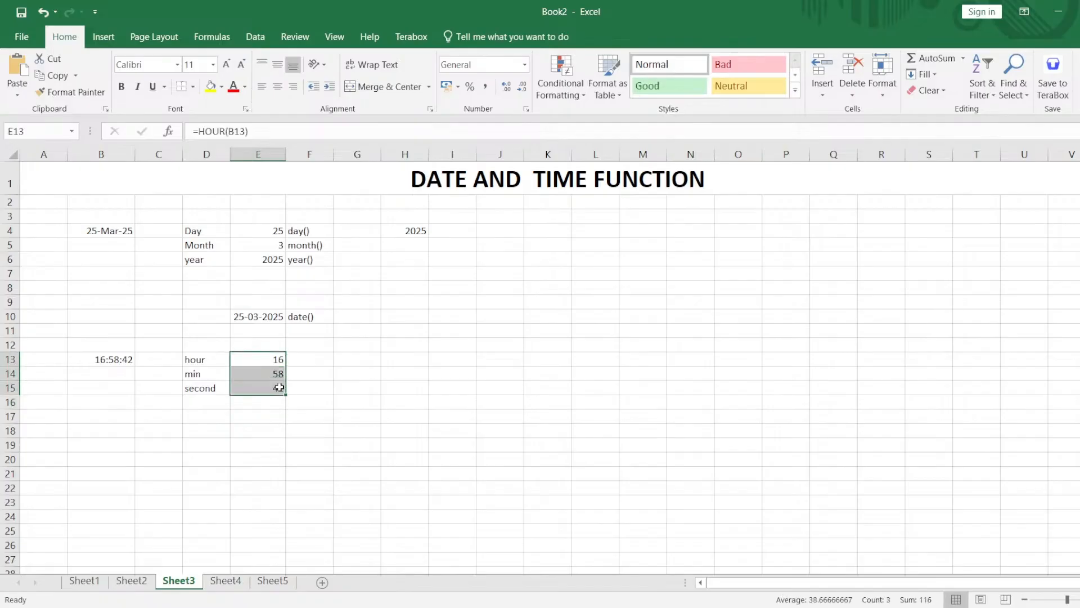
left_click(343, 371)
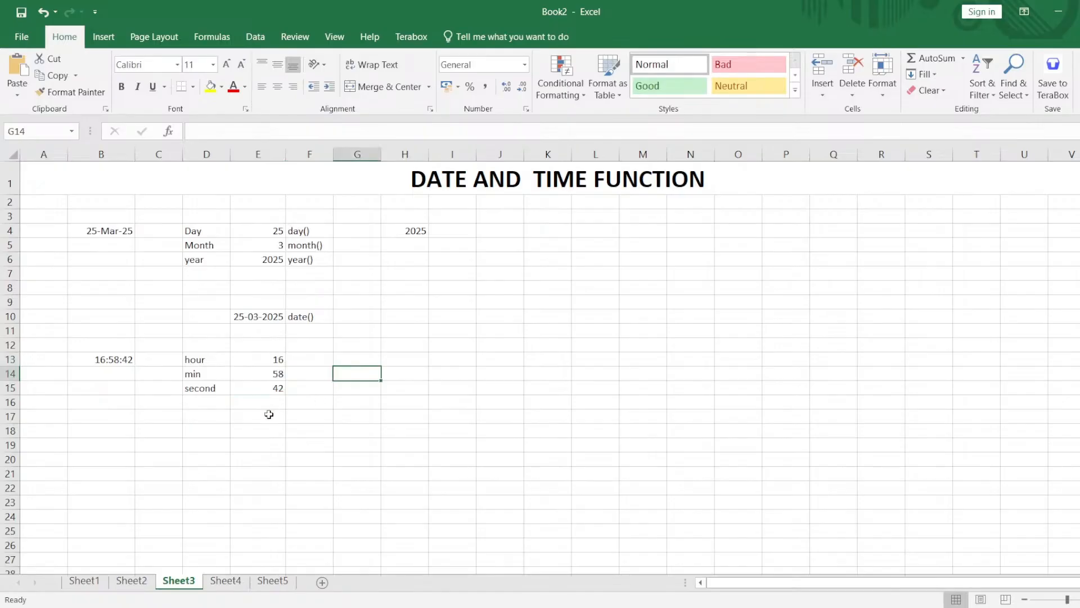
left_click(235, 420)
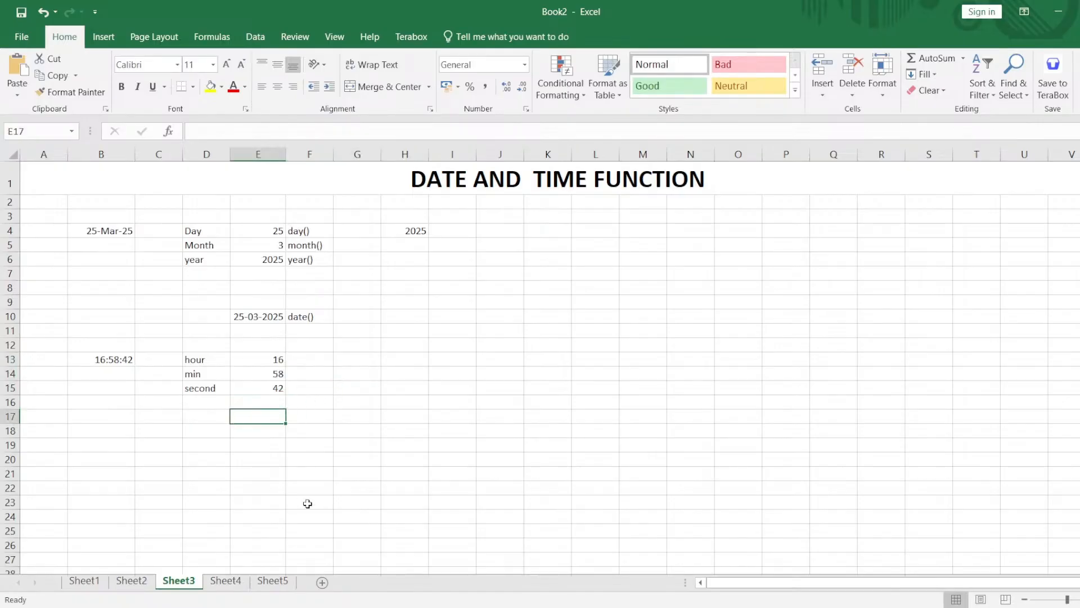
type("=time")
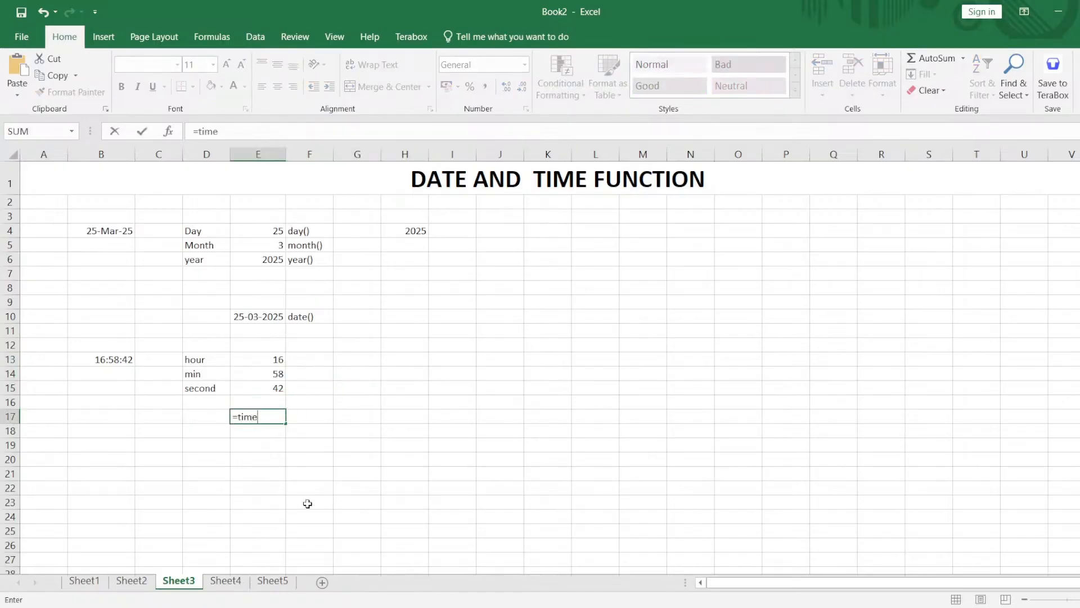
key("Tab")
left_click(263, 360)
type(",")
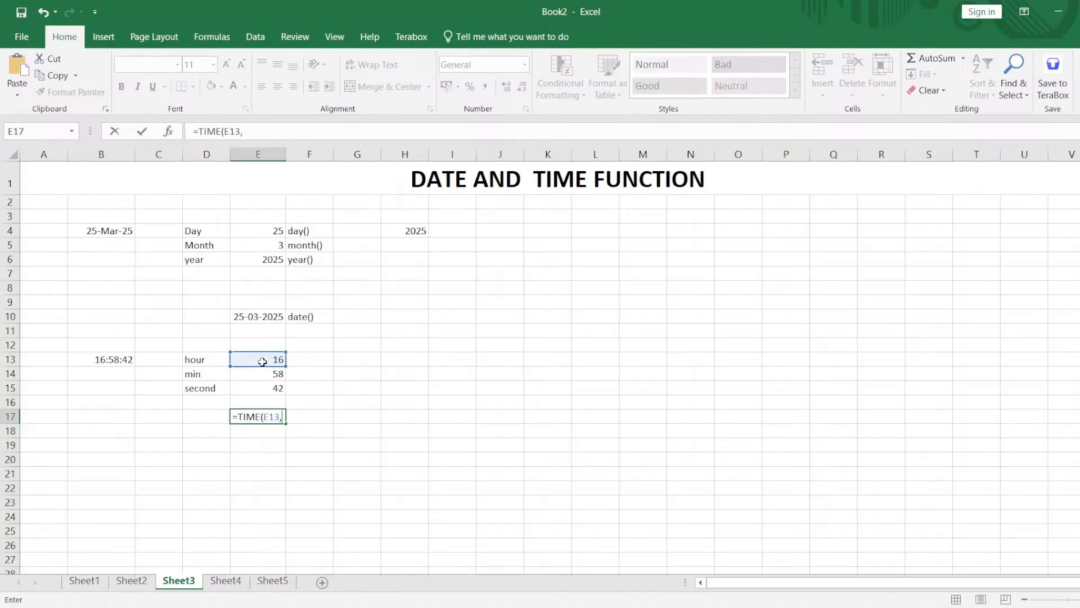
left_click(256, 374)
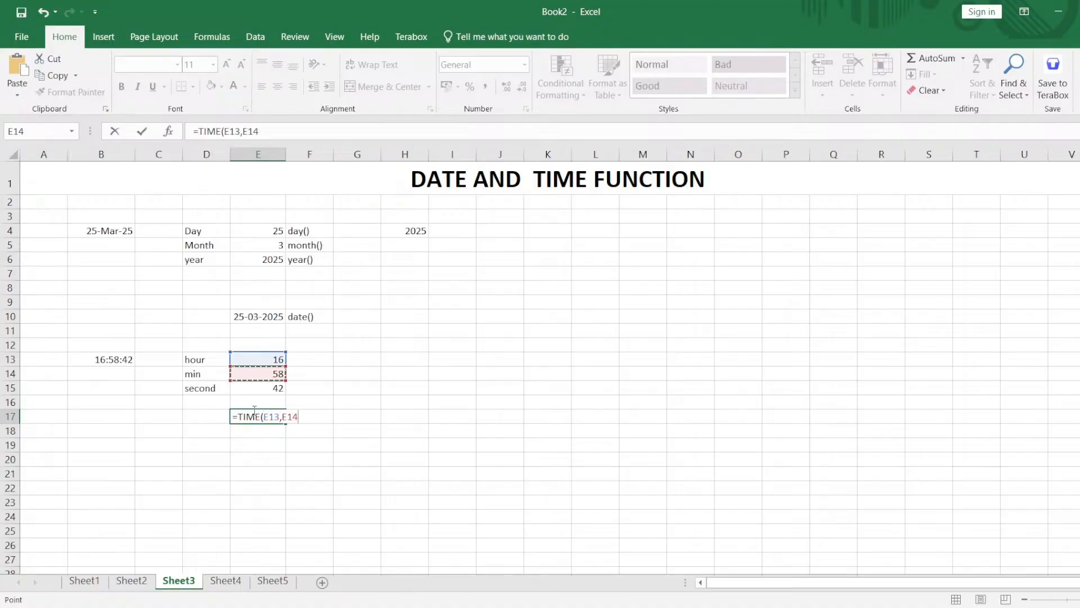
type(",")
left_click(248, 389)
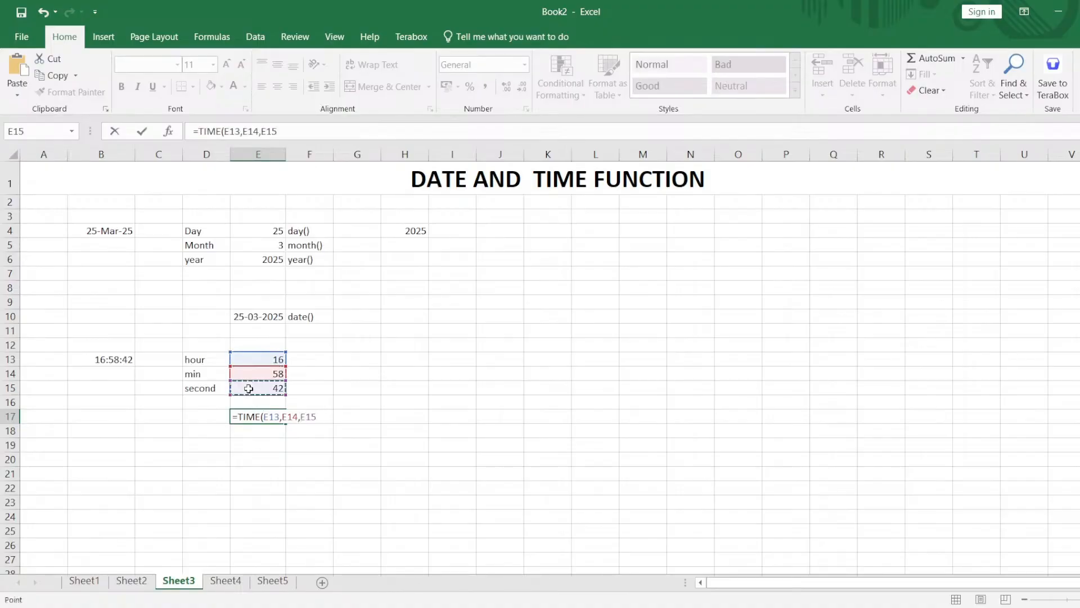
type(")")
key("Return")
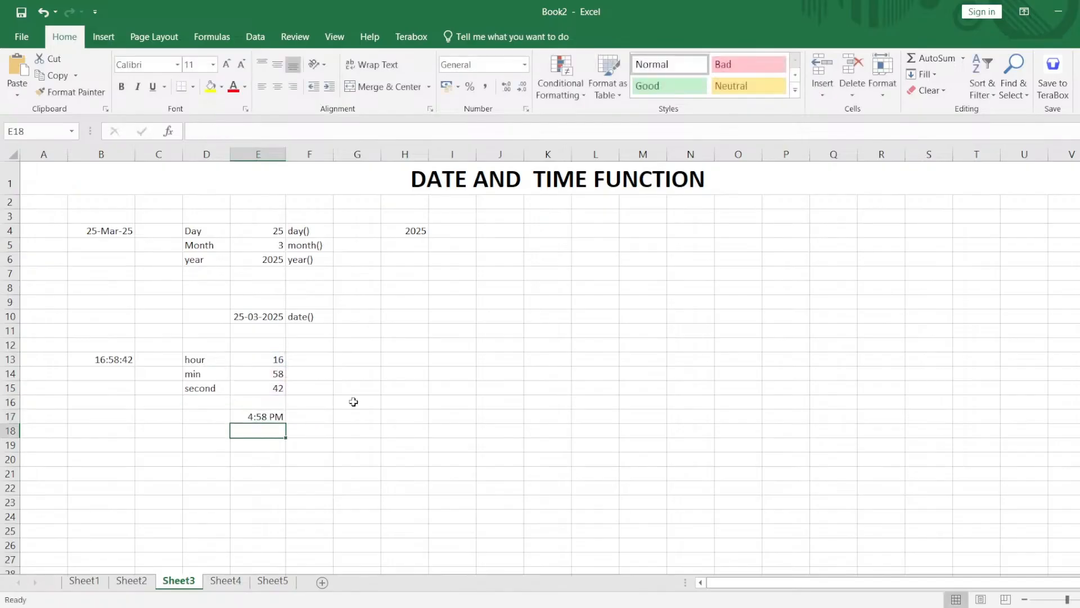
Format the combined time in E17 as 24-hour hours and minutes without AM/PM, shown as 16:58.
left_click(243, 415)
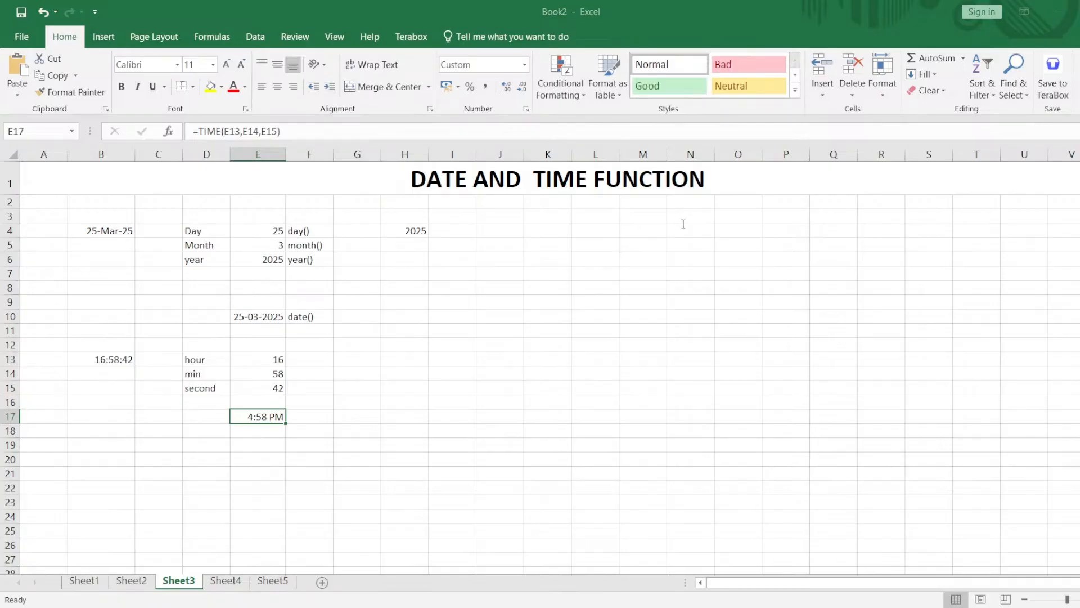
key("Return")
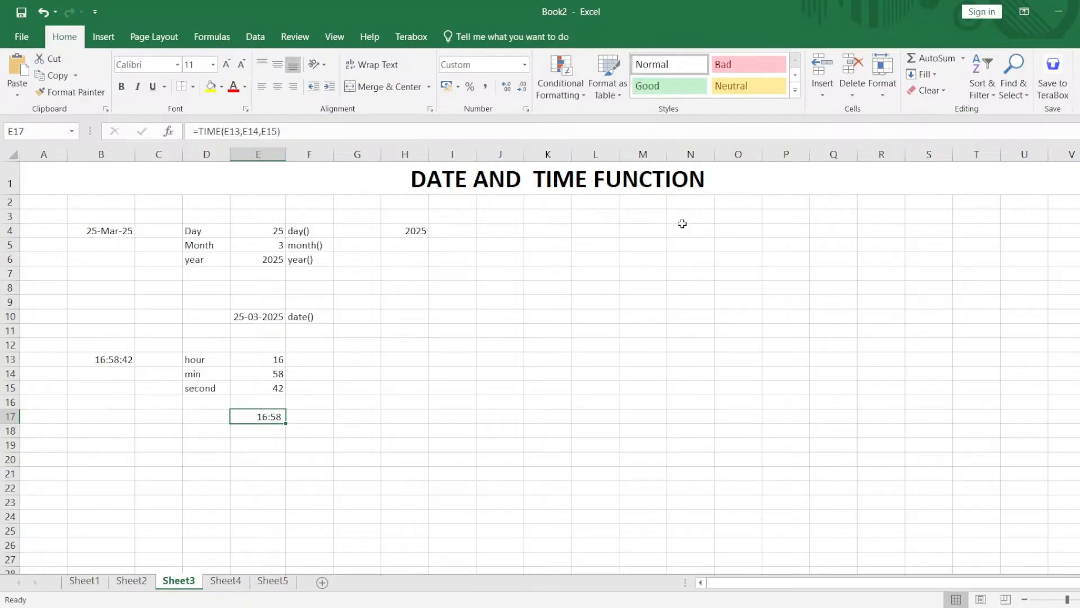
left_click(306, 372)
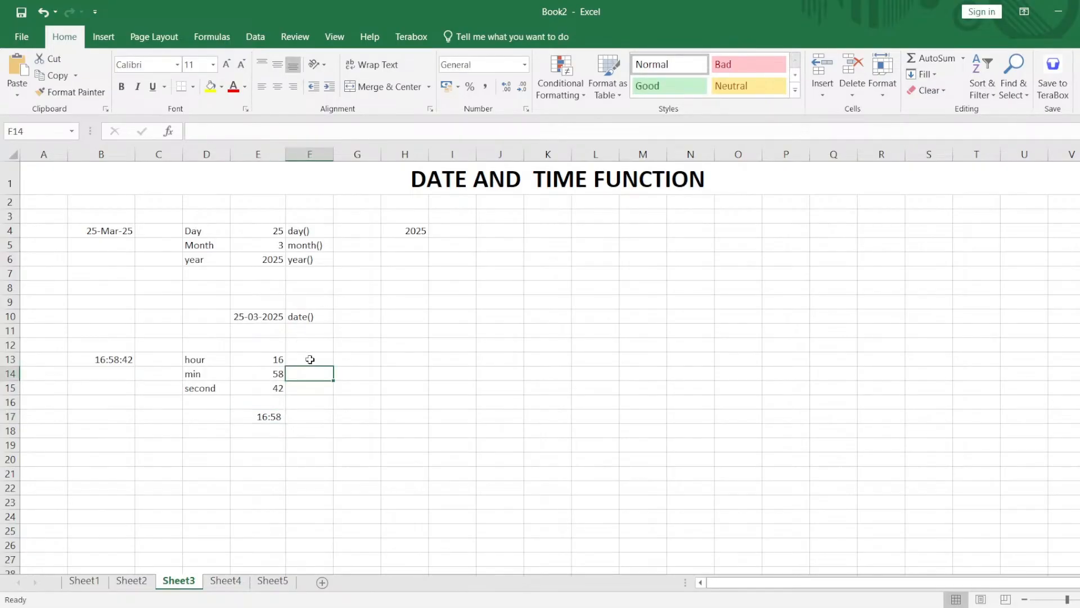
left_click(309, 358)
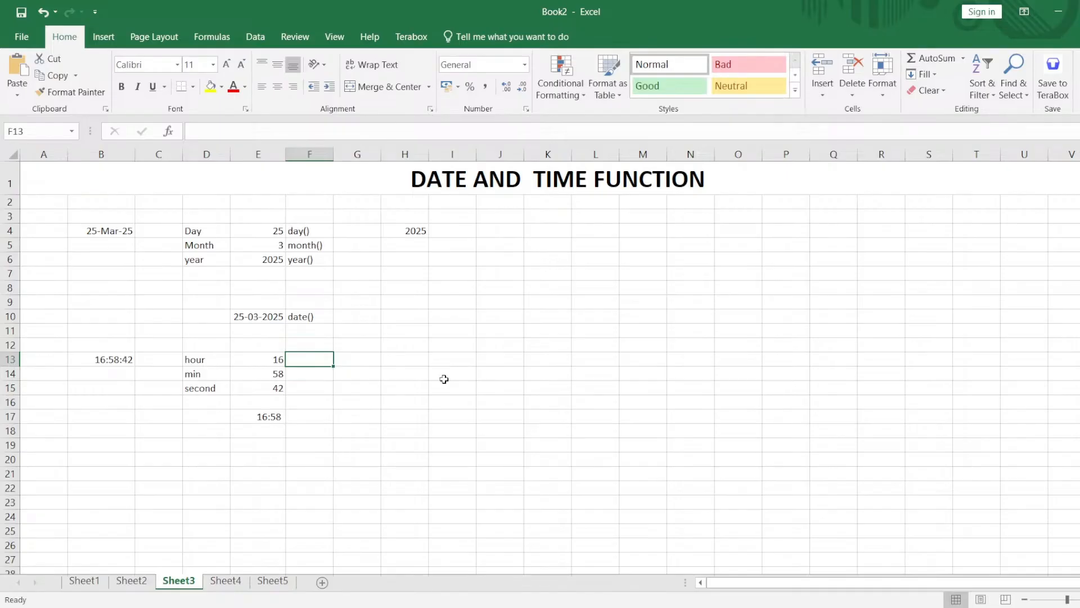
Format the combined date in E10 with slashes as separators, shown as 25/03/2025.
double_click(415, 316)
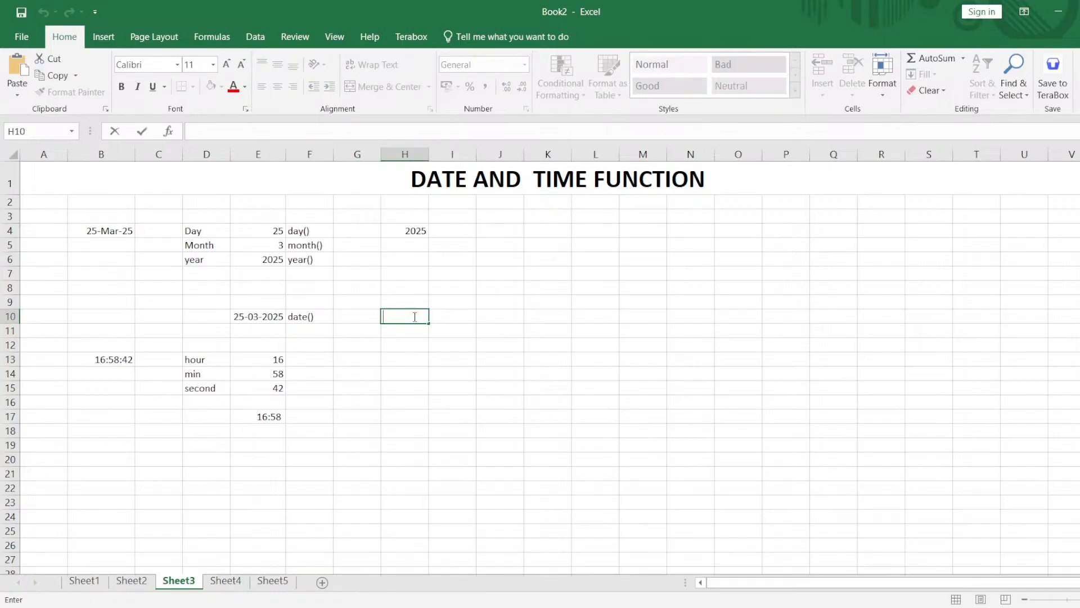
left_click(275, 319)
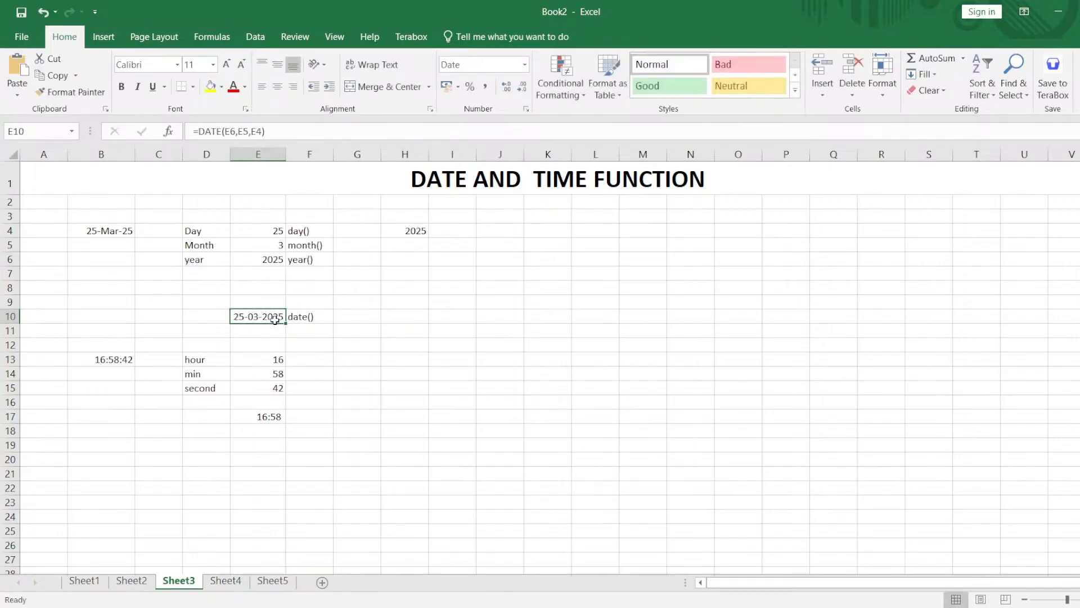
left_click(528, 111)
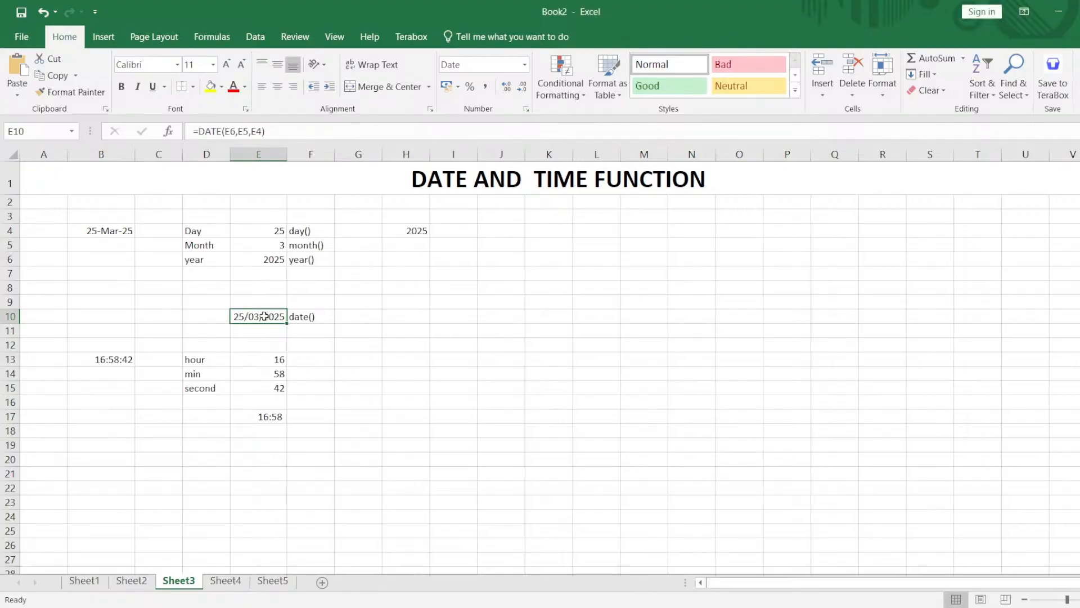
Apply a custom date format without separators to the combined date in E10, shown as 25032025.
left_click(529, 112)
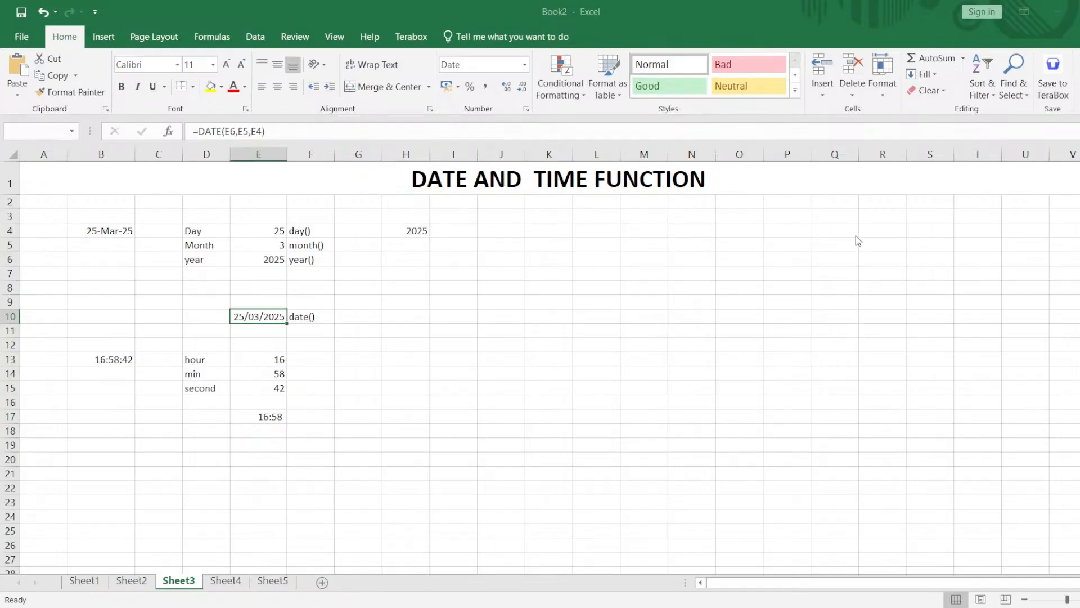
key("Return")
key("Return")
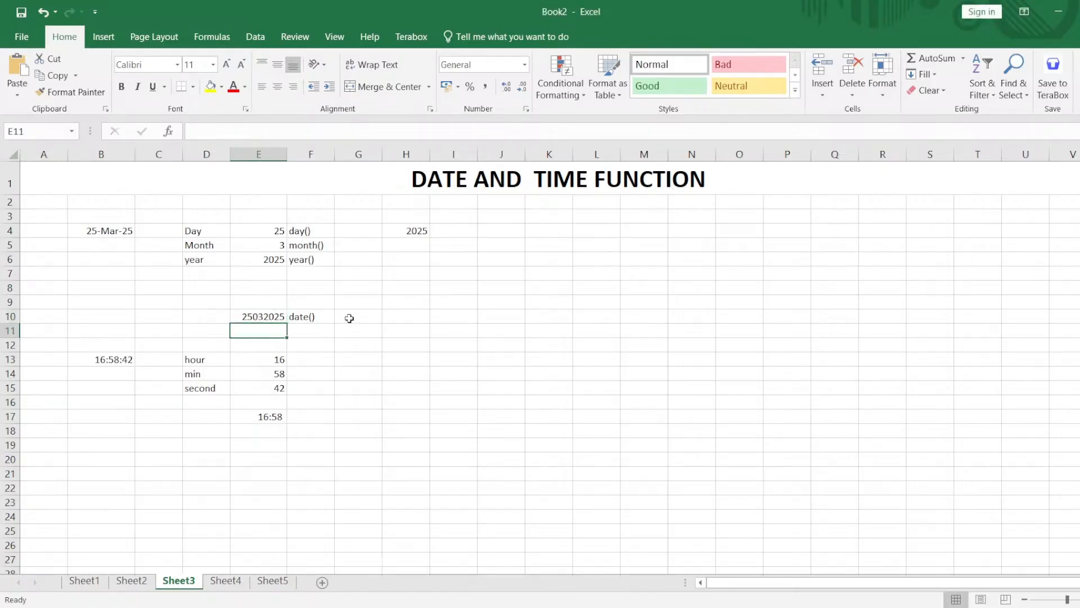
Reset the combined date in E10 to the General number format so it shows as a serial number.
left_click(284, 318)
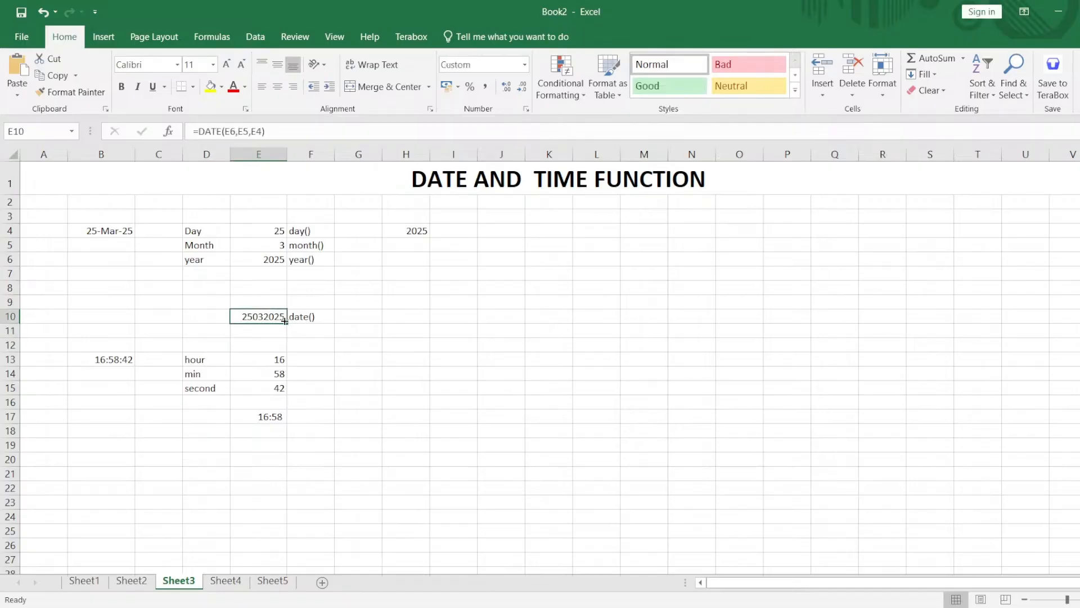
left_click(526, 110)
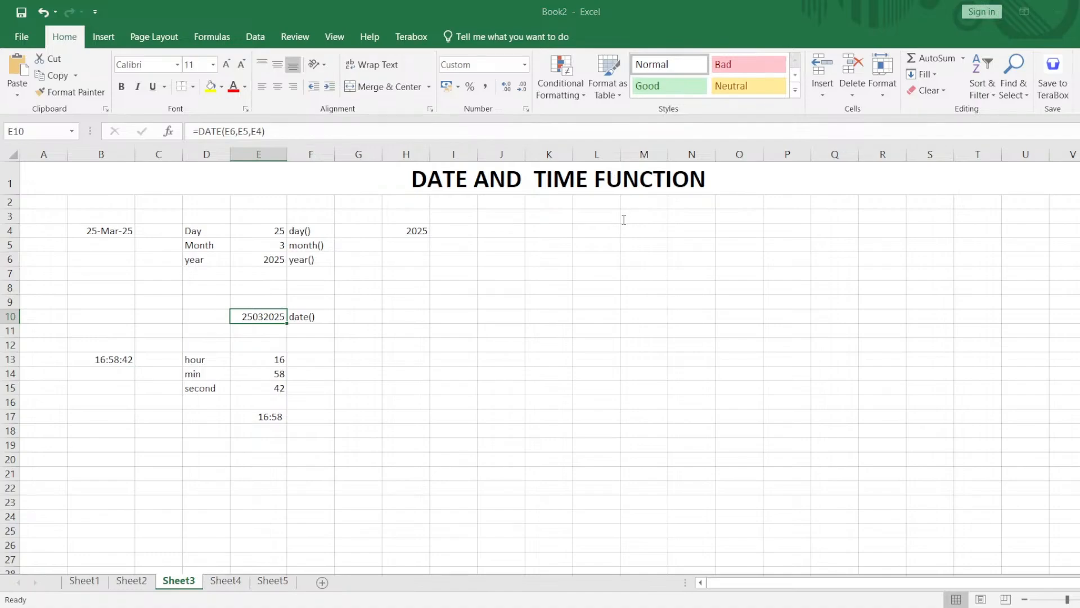
key("Return")
key("ctrl+shift+asciitilde")
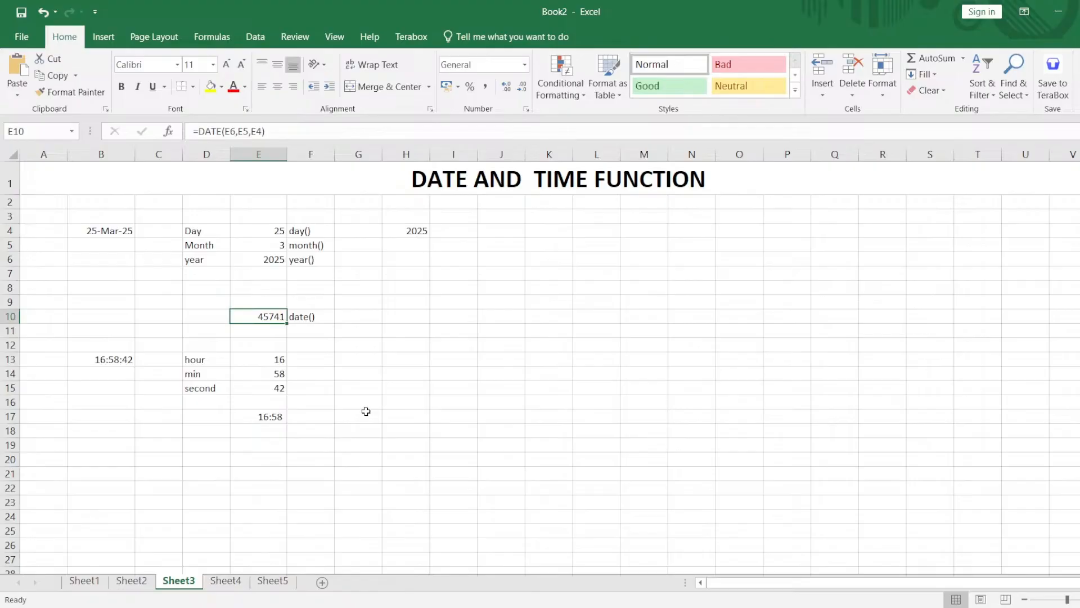
Try to enter =today without parentheses in cell I11.
left_click(441, 334)
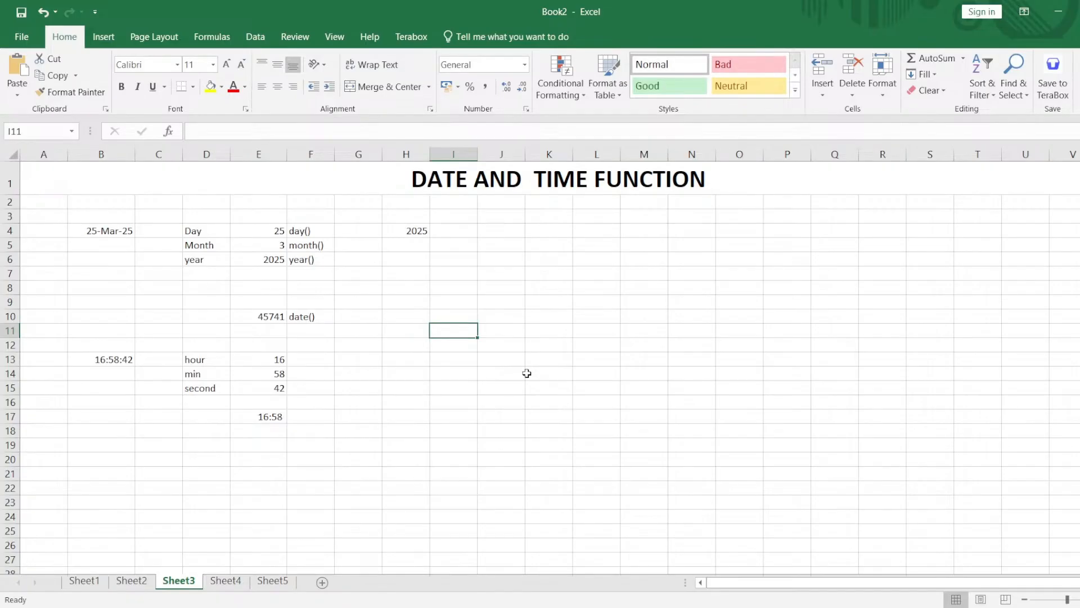
key("BackSpace")
type("=today")
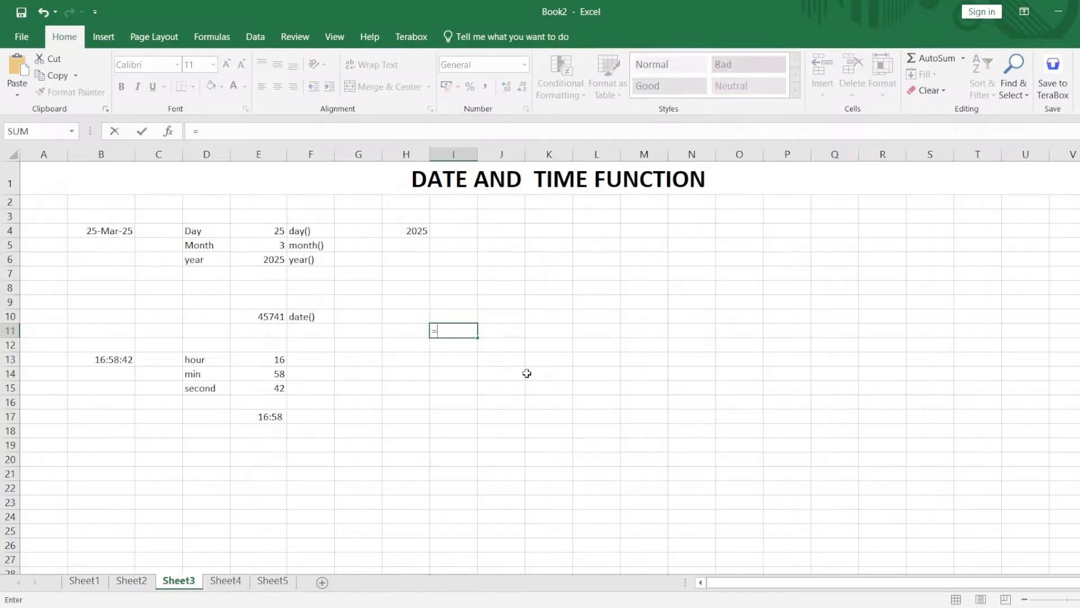
key("Return")
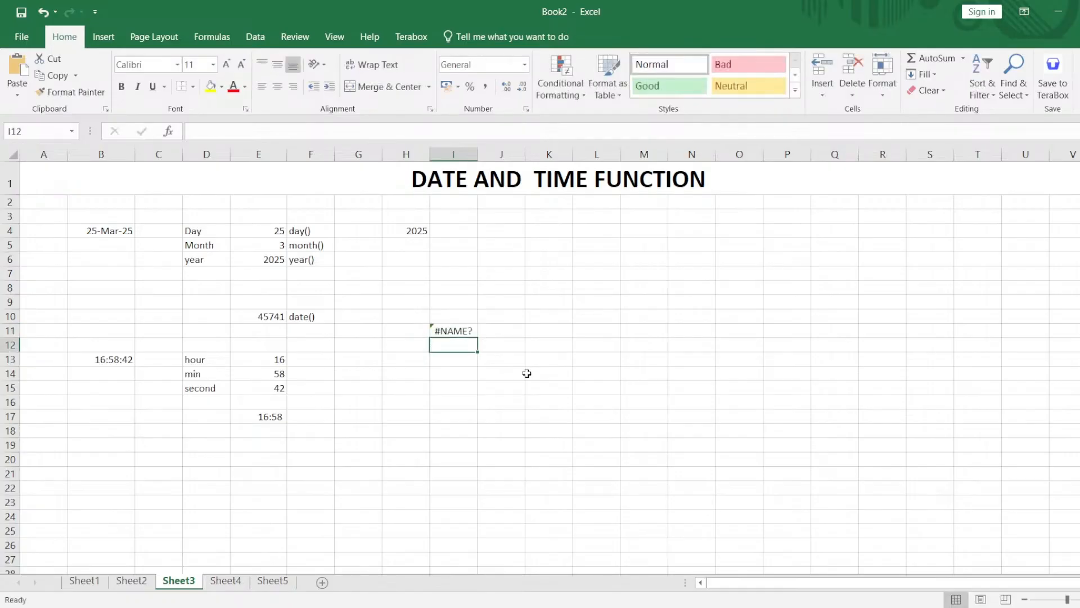
Try to re-enter the TODAY formula in I11 by accepting the suggested function and adding parentheses.
key("Up")
key("BackSpace")
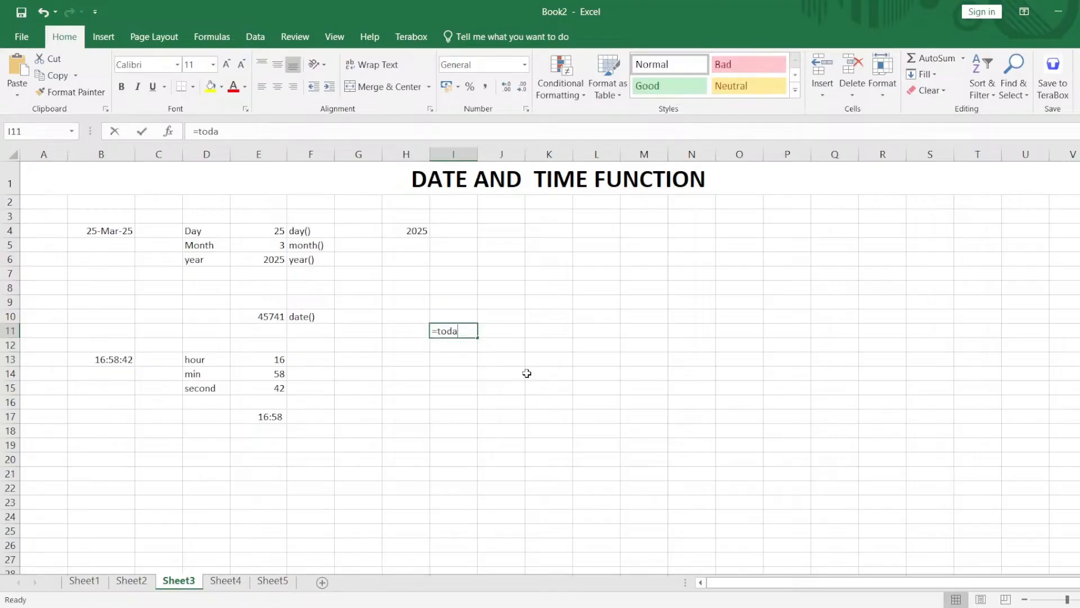
type("=toda")
key("Tab")
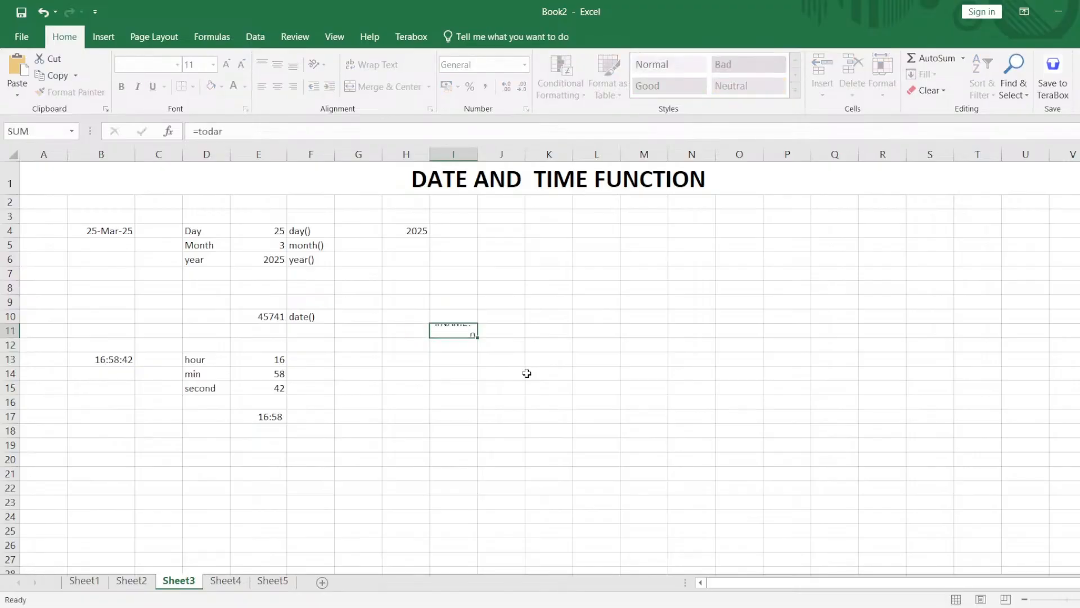
double_click(468, 332)
key("Tab")
type("()")
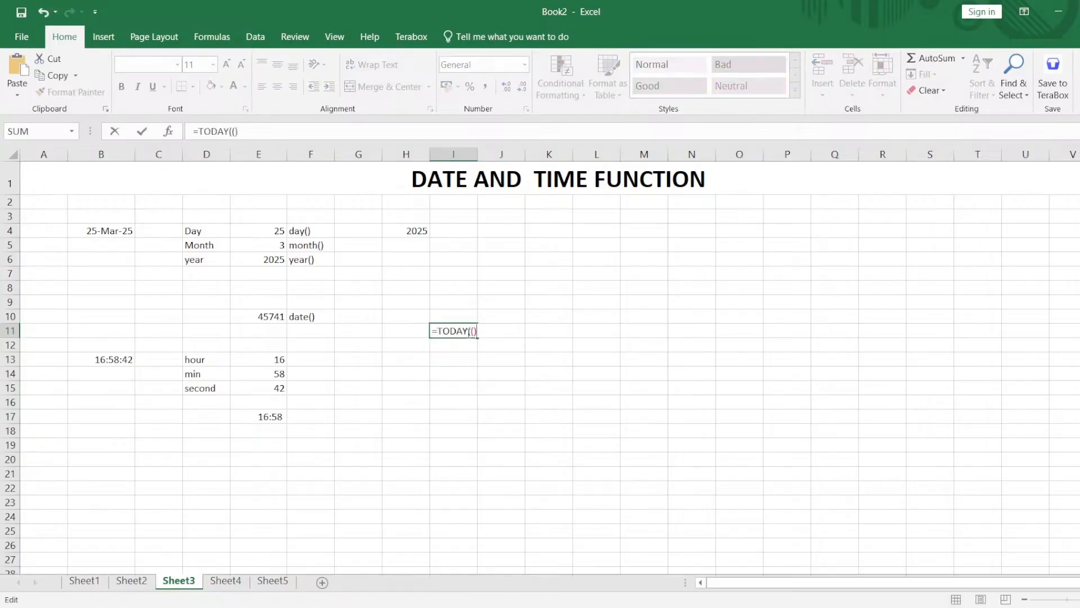
key("Return")
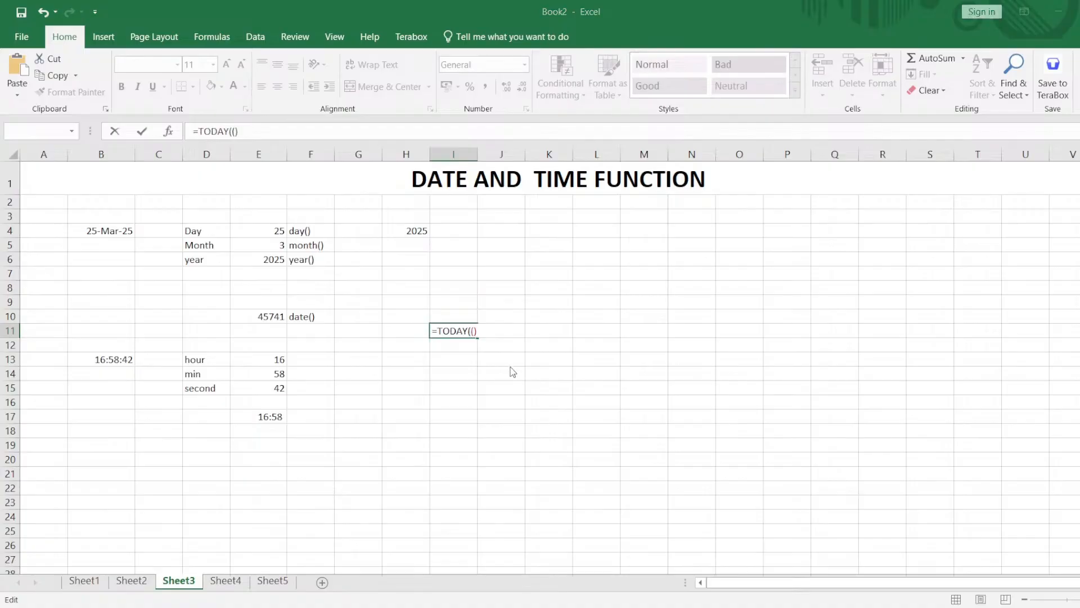
left_click(533, 390)
left_click(507, 367)
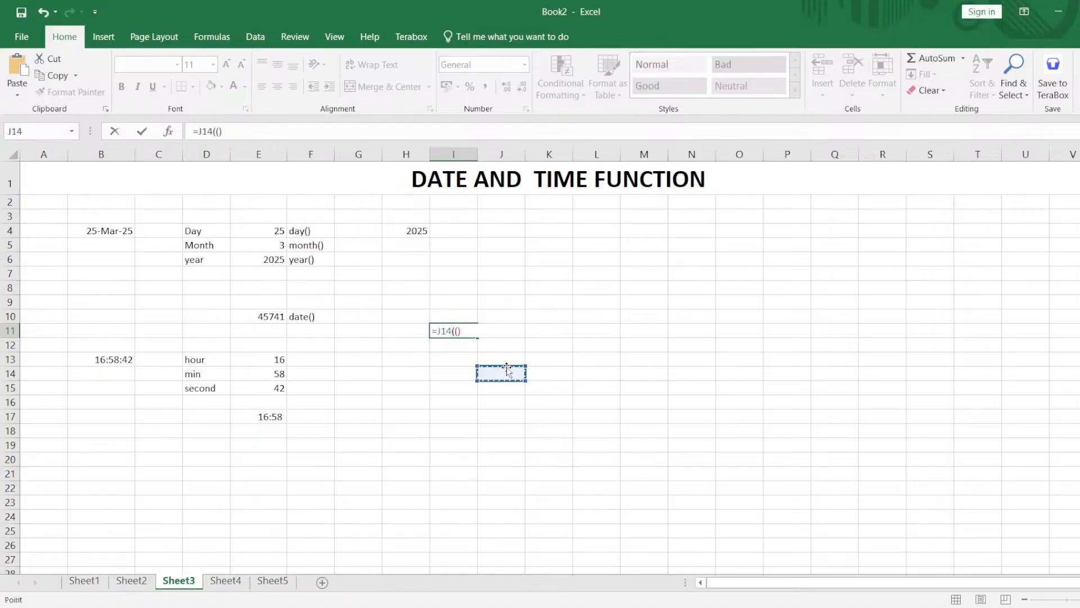
Replace the content of I11 with =TODAY() to return the current date.
key("shift+Home")
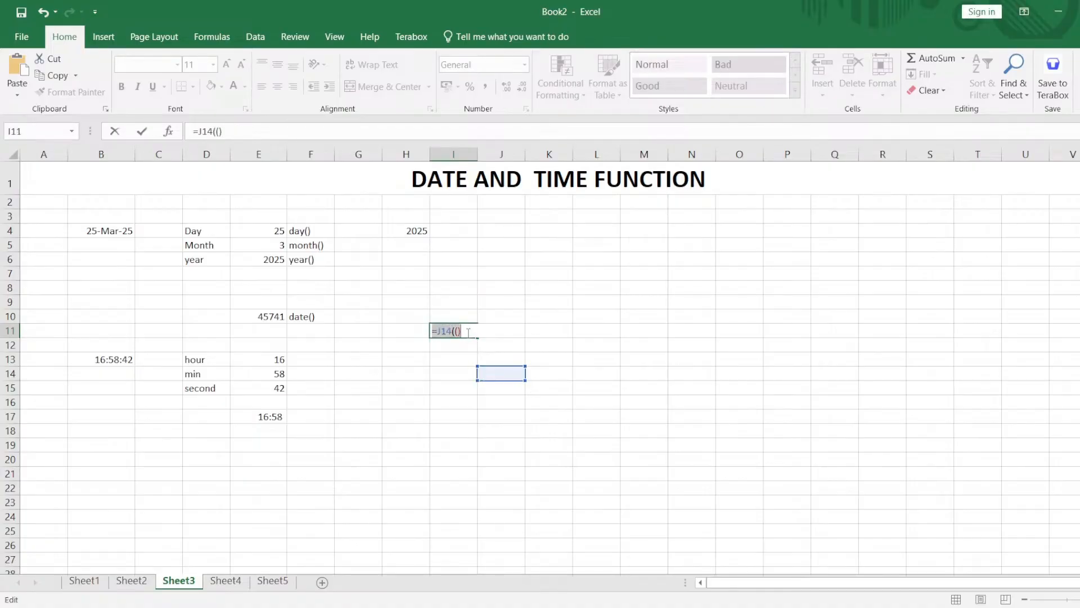
key("BackSpace")
type("=toda")
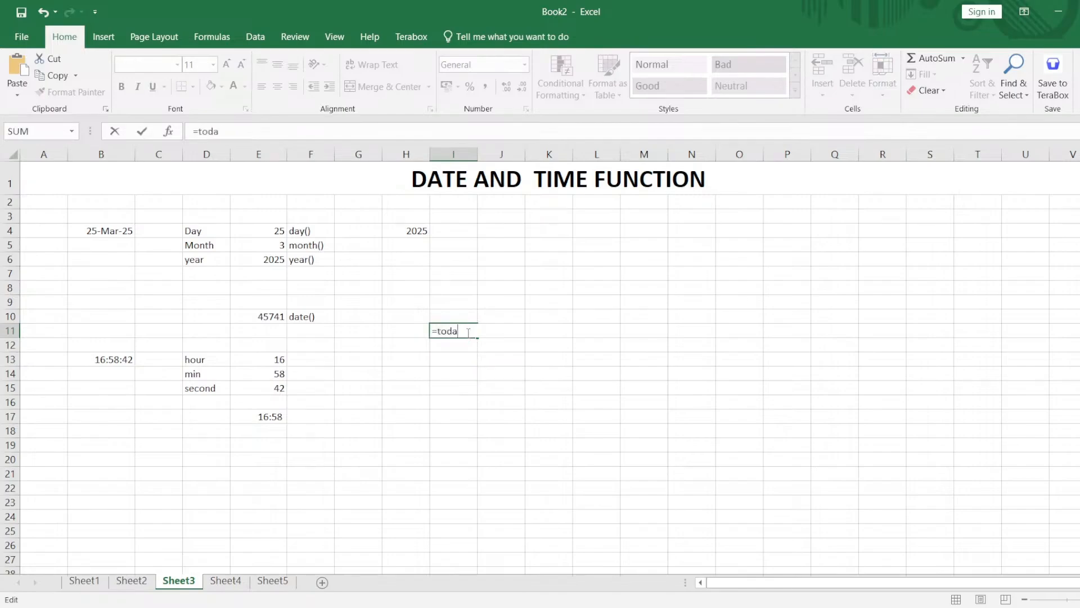
key("Tab")
type("()")
double_click(468, 332)
left_click(469, 331)
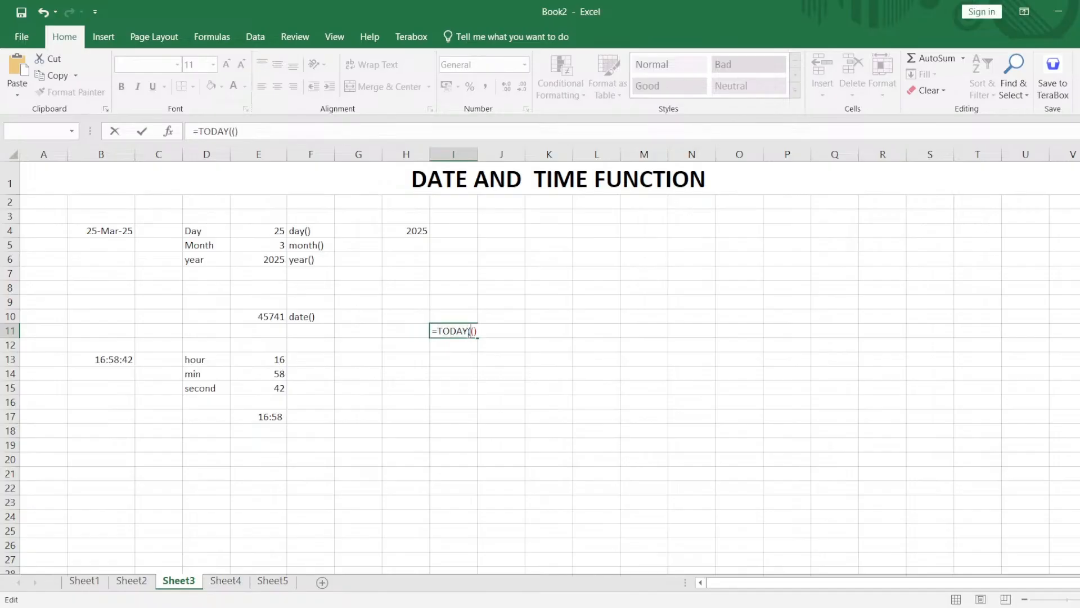
key("BackSpace")
key("ctrl+Return")
left_click(449, 330)
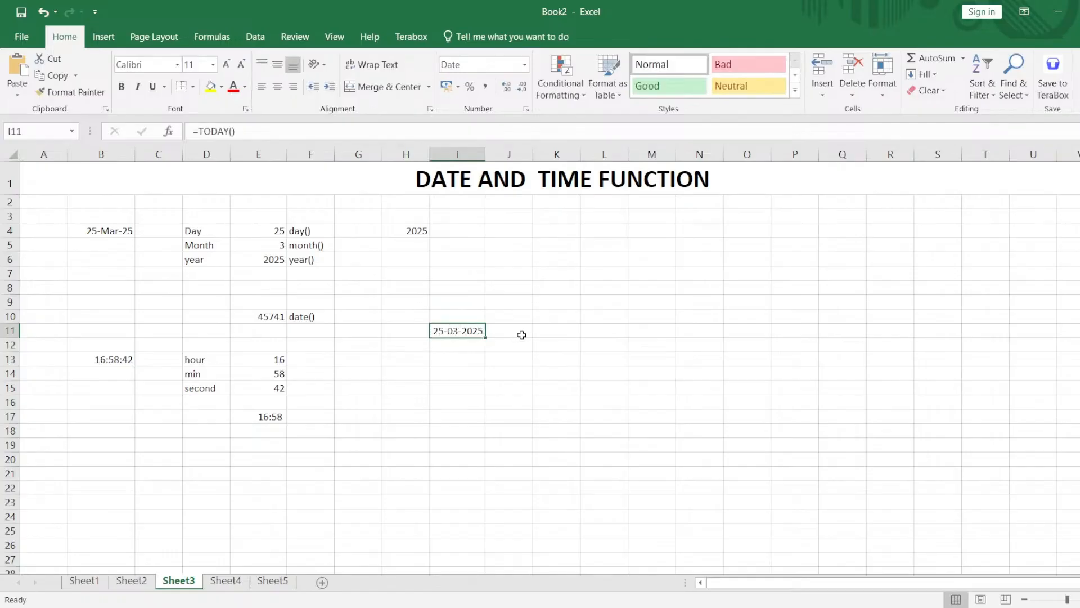
Enter =NOW() in K11 and custom-format it to show the date with hours, minutes and seconds.
left_click(547, 333)
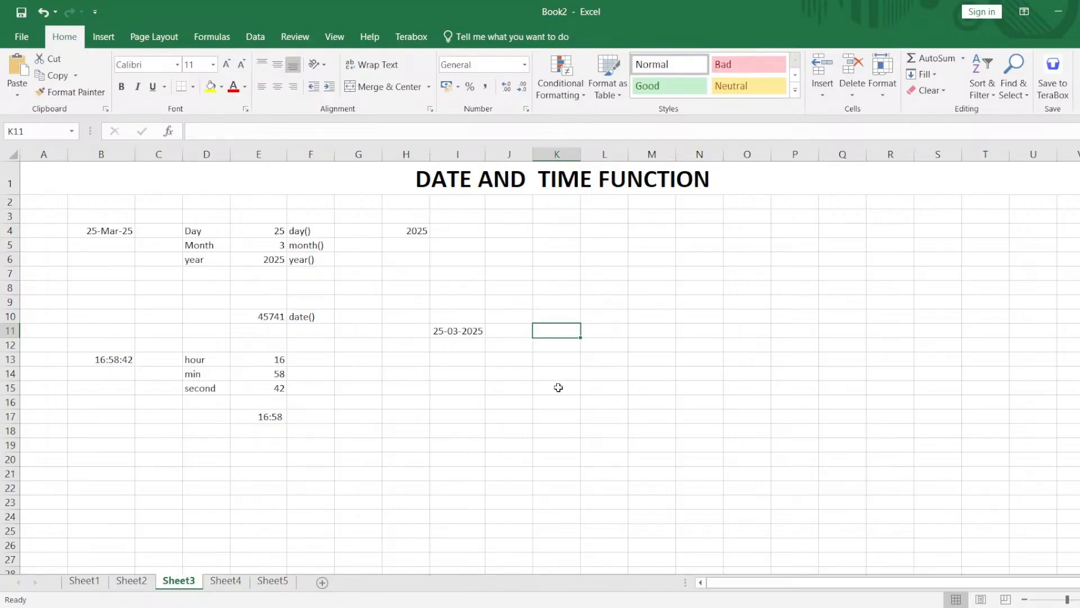
type("=now")
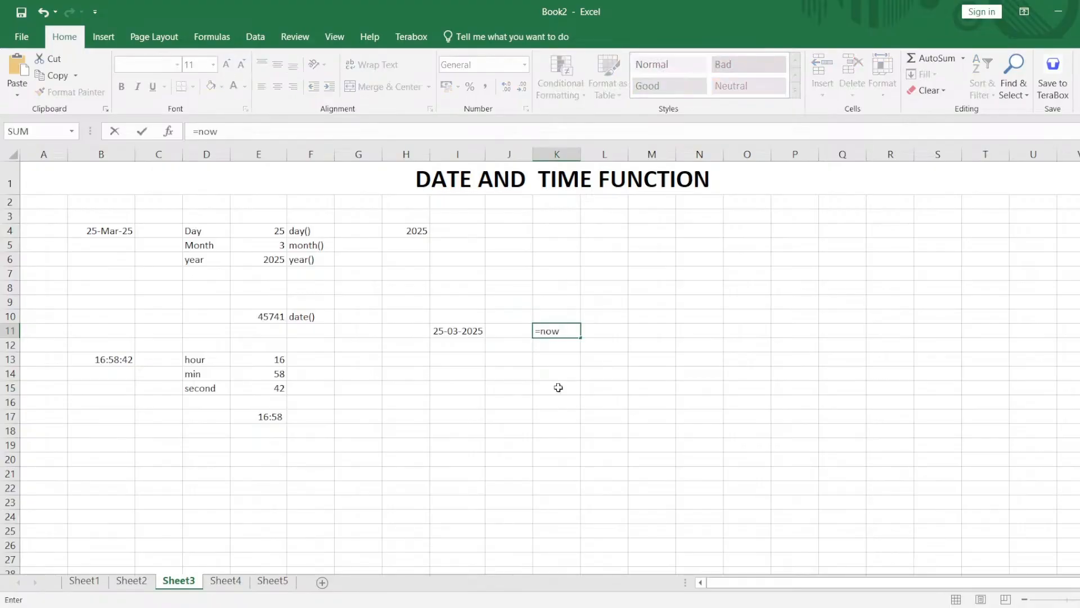
type("()")
key("Return")
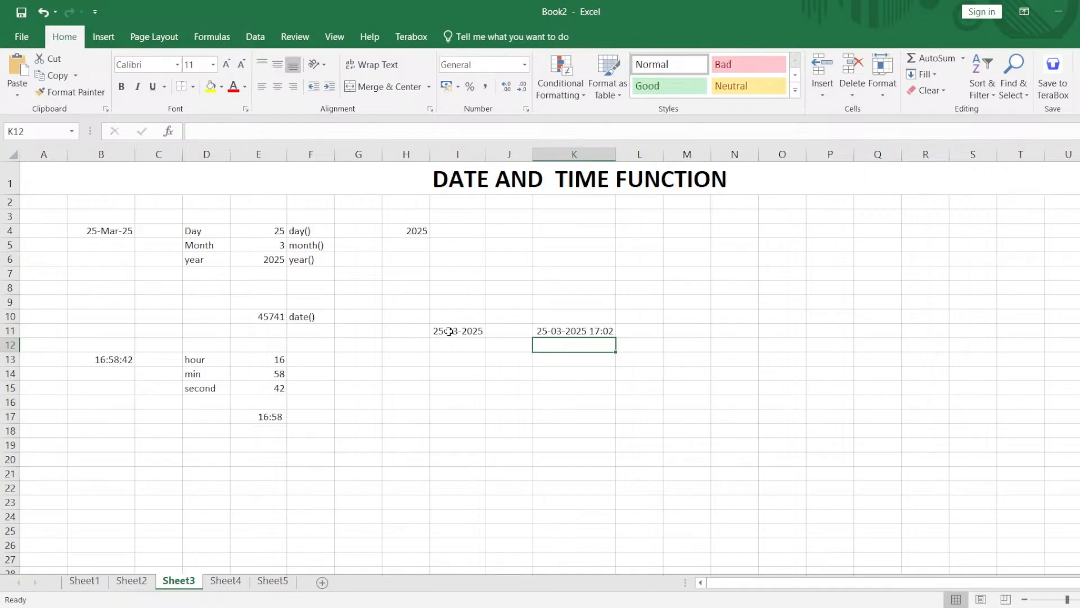
left_click(592, 332)
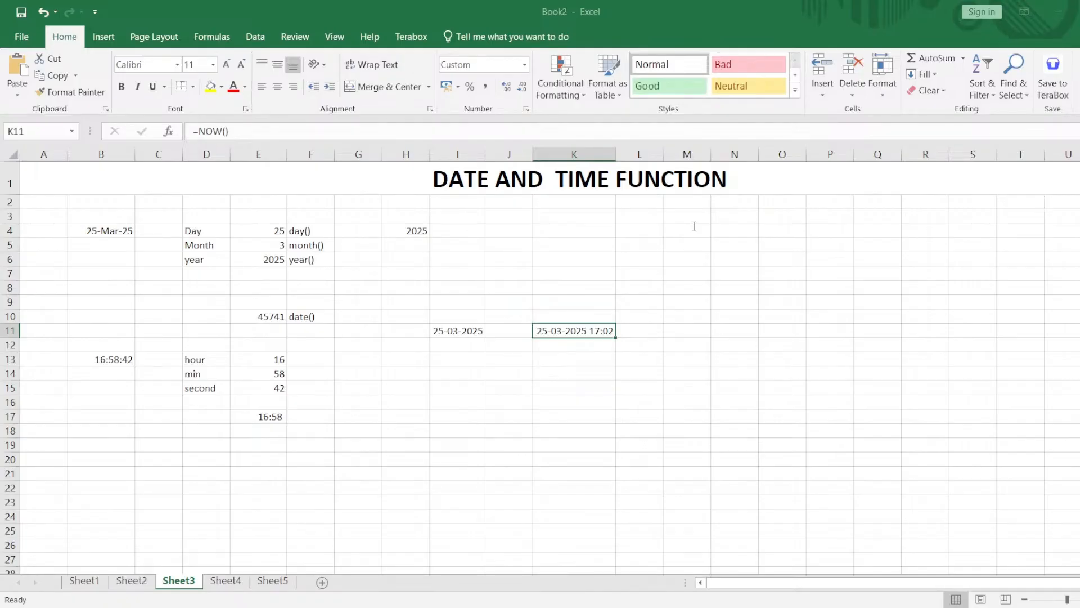
key("Return")
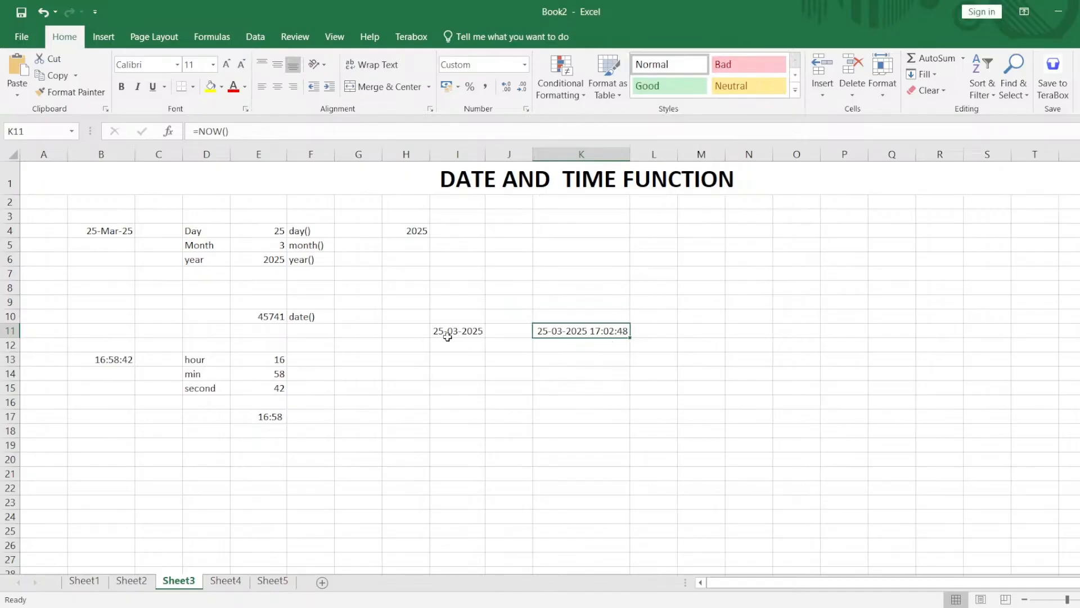
Label the two results above with today() in I10 and now() in K10.
left_click(459, 316)
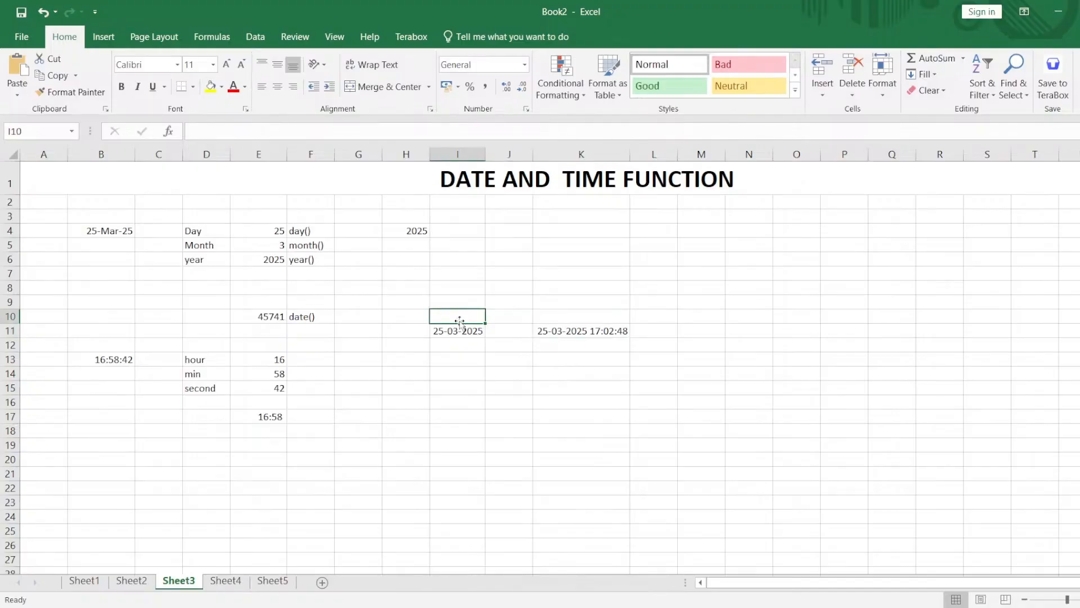
type("today()")
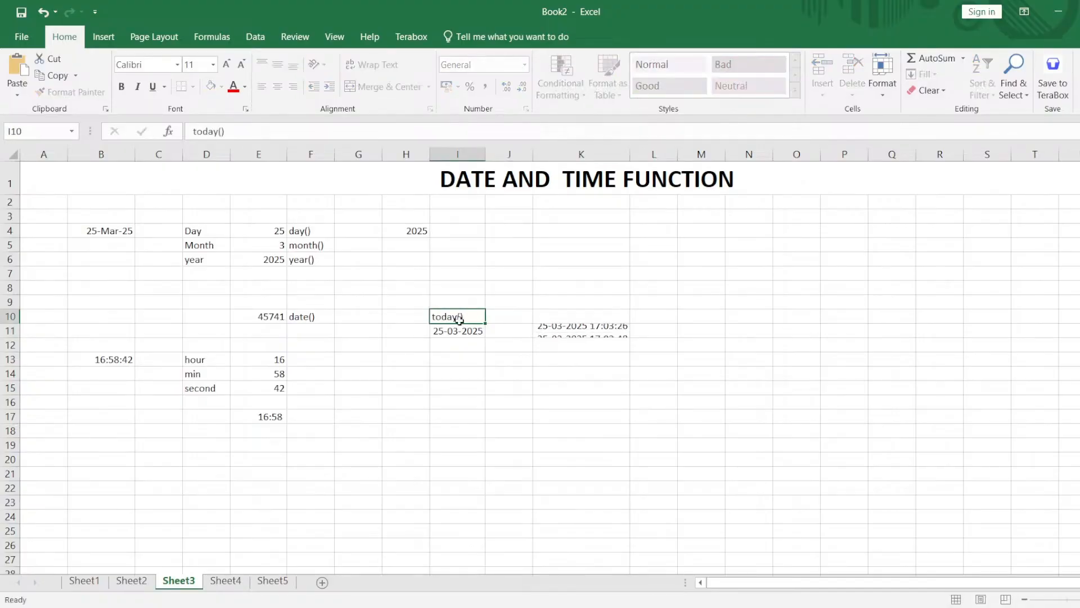
key("Tab")
key("Tab")
type("now()")
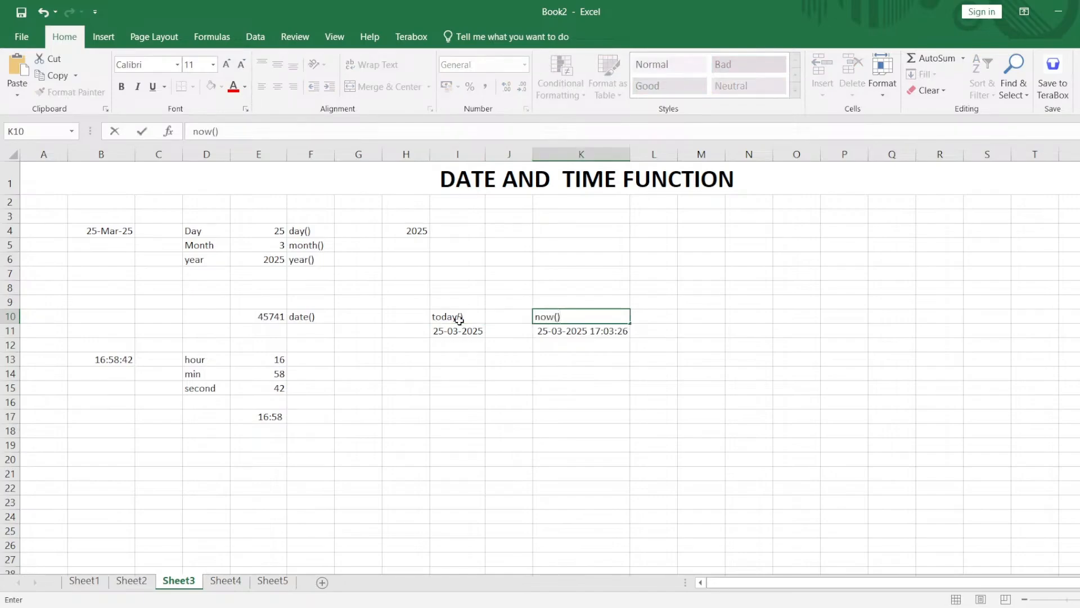
key("Return")
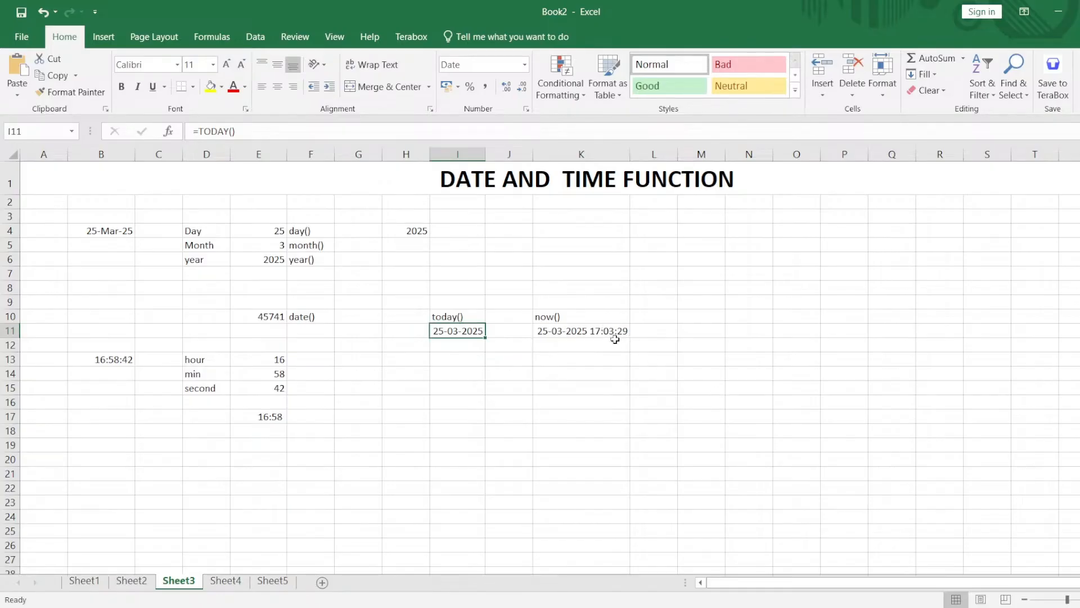
Commit blank edits repeatedly in empty cells around O10, O11 and N10 to recalculate the NOW result in K11.
left_click(778, 311)
left_click_drag(778, 311, 771, 313)
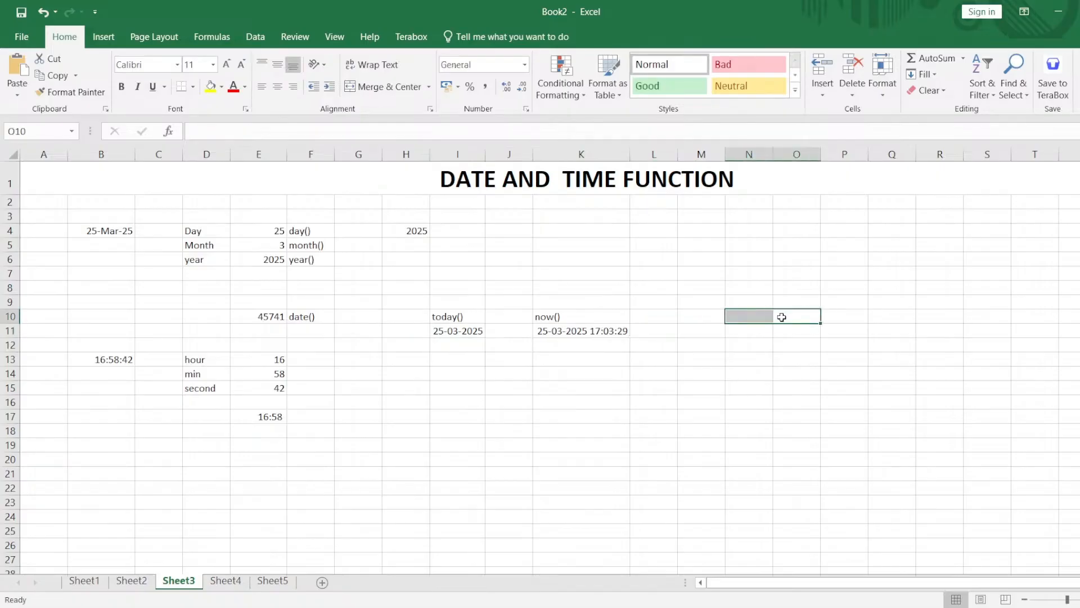
double_click(782, 317)
key("Return")
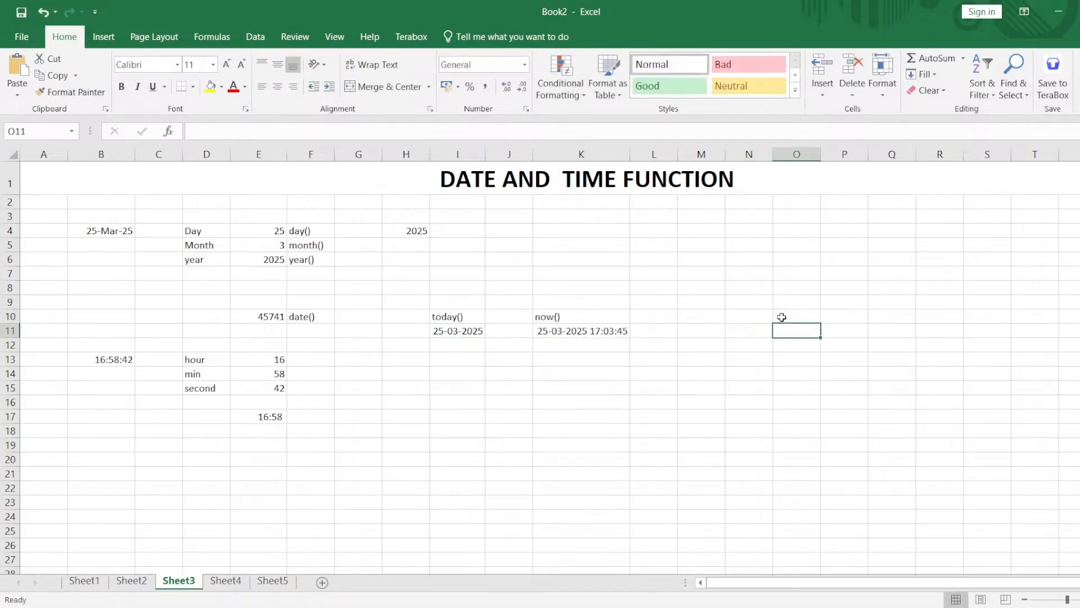
double_click(788, 331)
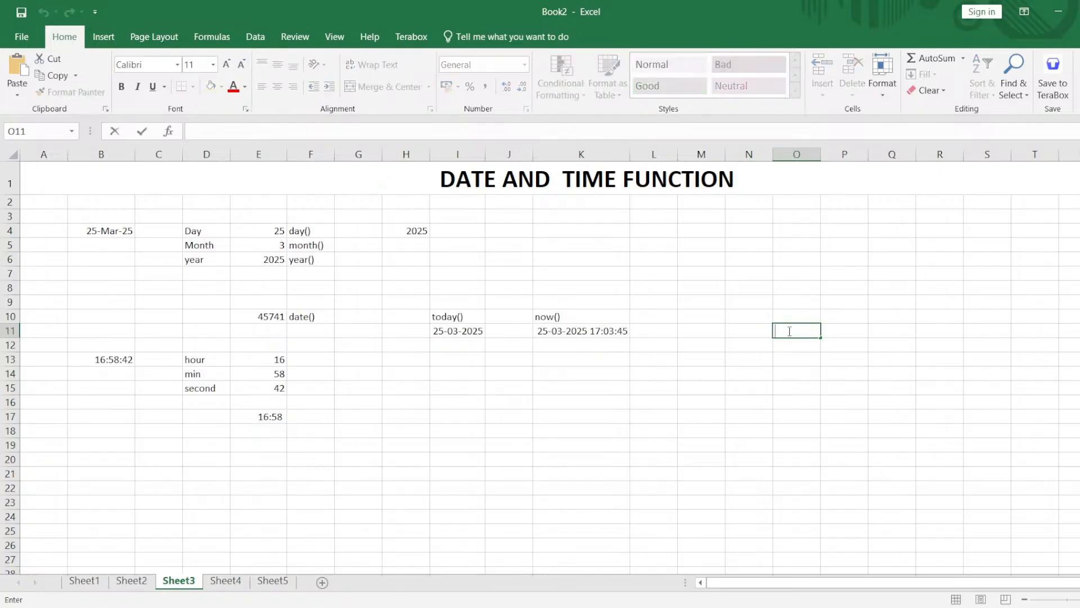
key("Return")
left_click(788, 331)
double_click(788, 331)
key("Return")
left_click(788, 331)
double_click(788, 331)
key("Return")
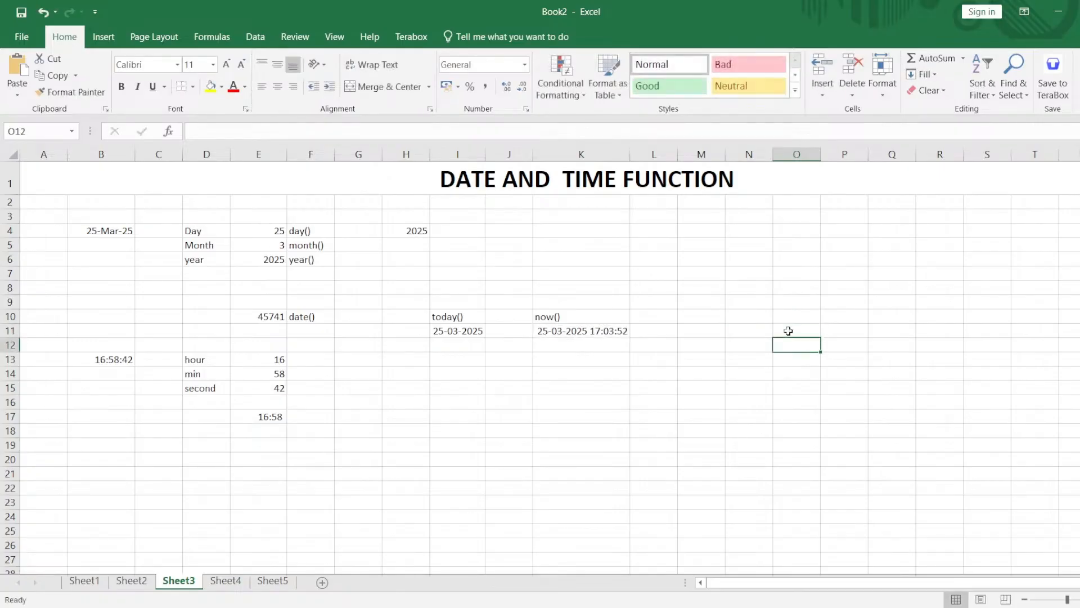
left_click(767, 315)
key("Return")
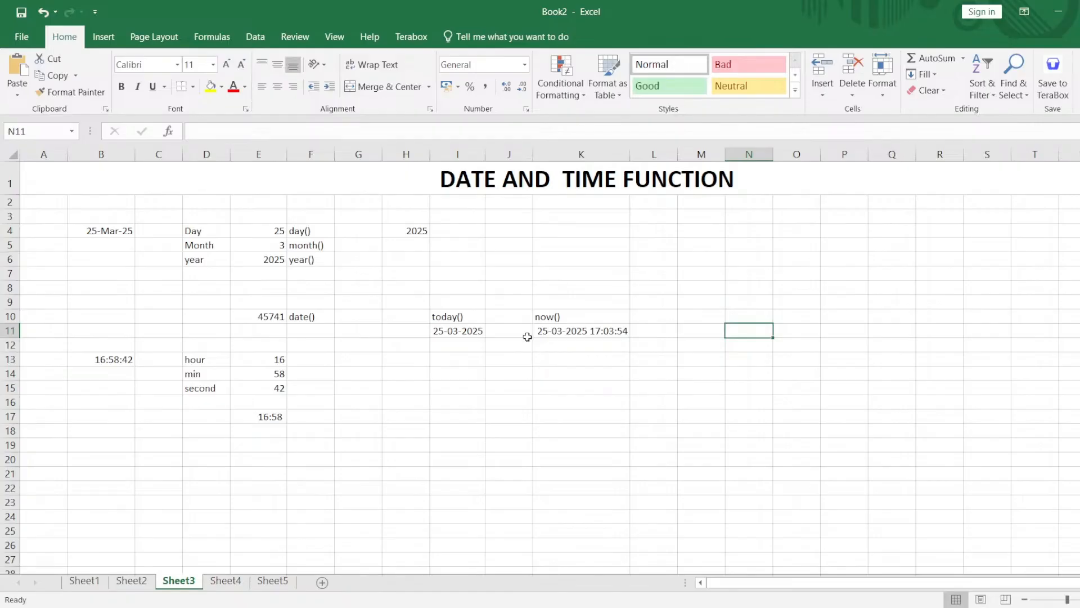
left_click_drag(441, 301, 595, 329)
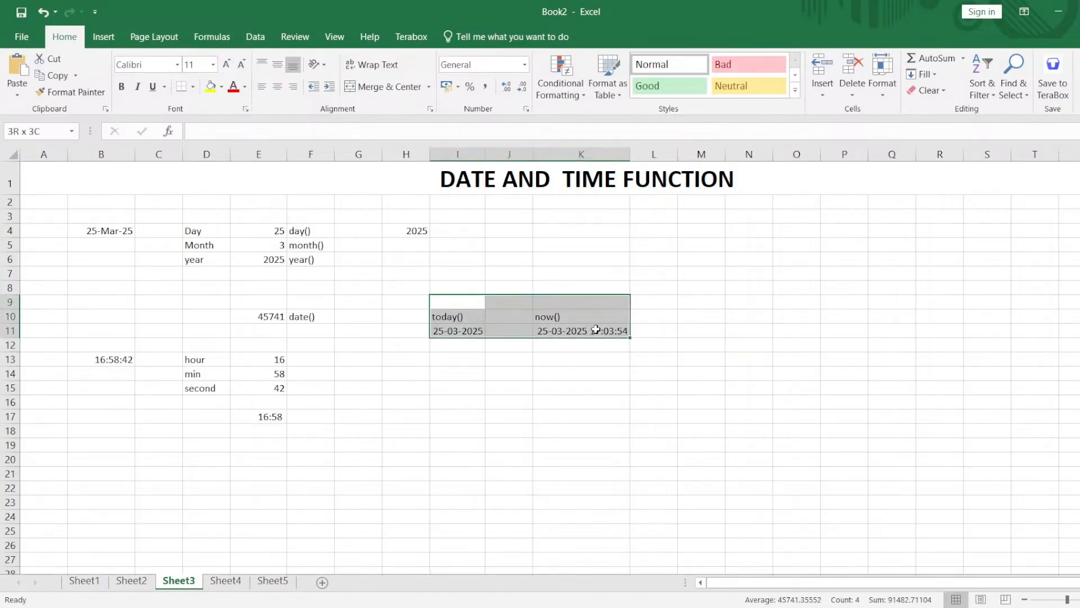
left_click(439, 319)
left_click_drag(434, 300, 451, 328)
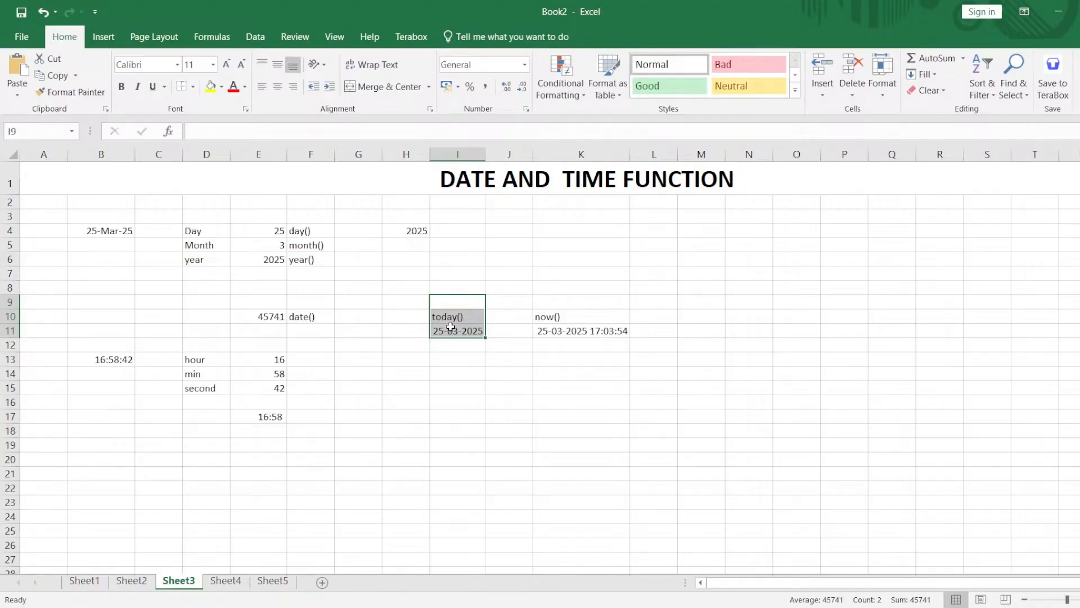
left_click(438, 300)
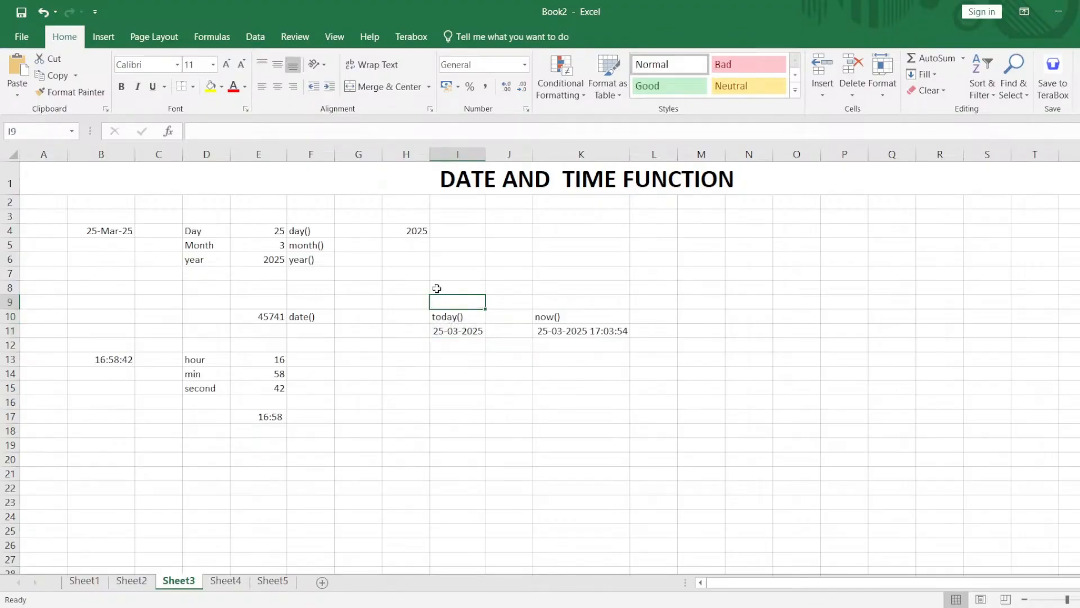
left_click_drag(436, 288, 561, 325)
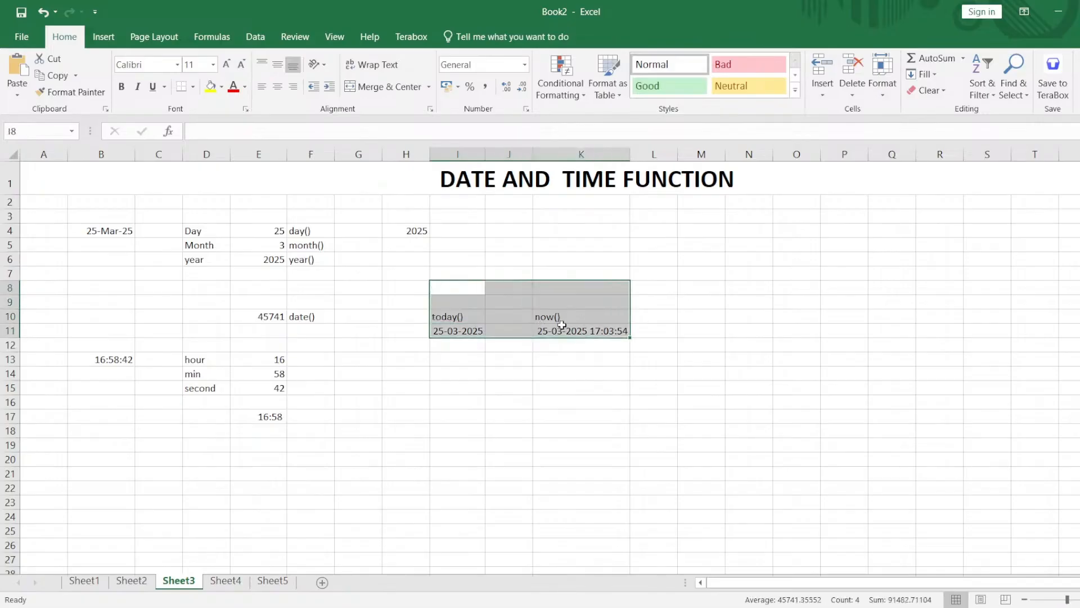
left_click(562, 326)
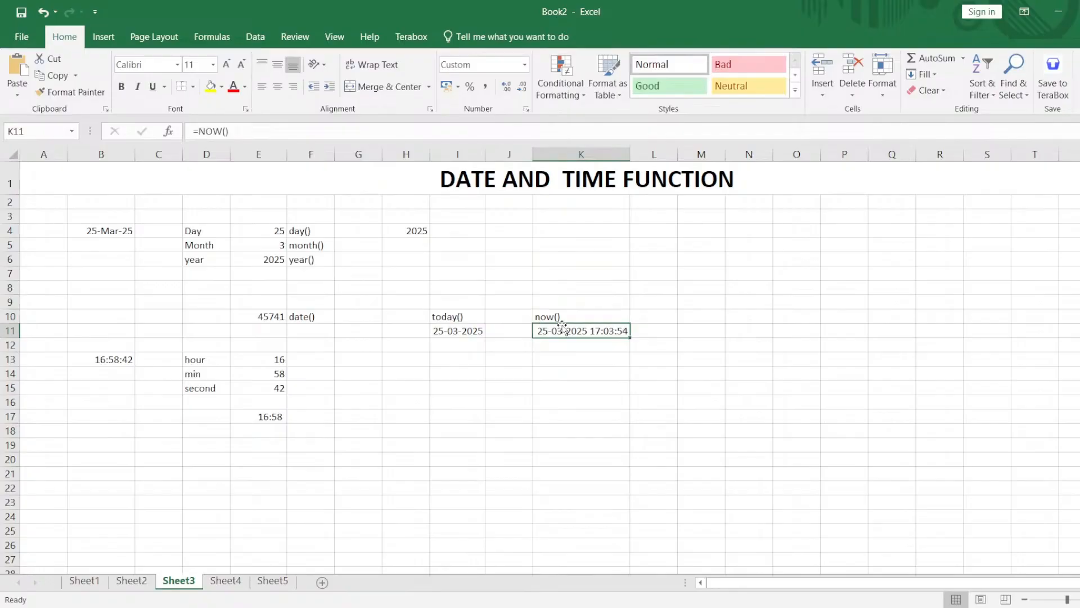
left_click(472, 322)
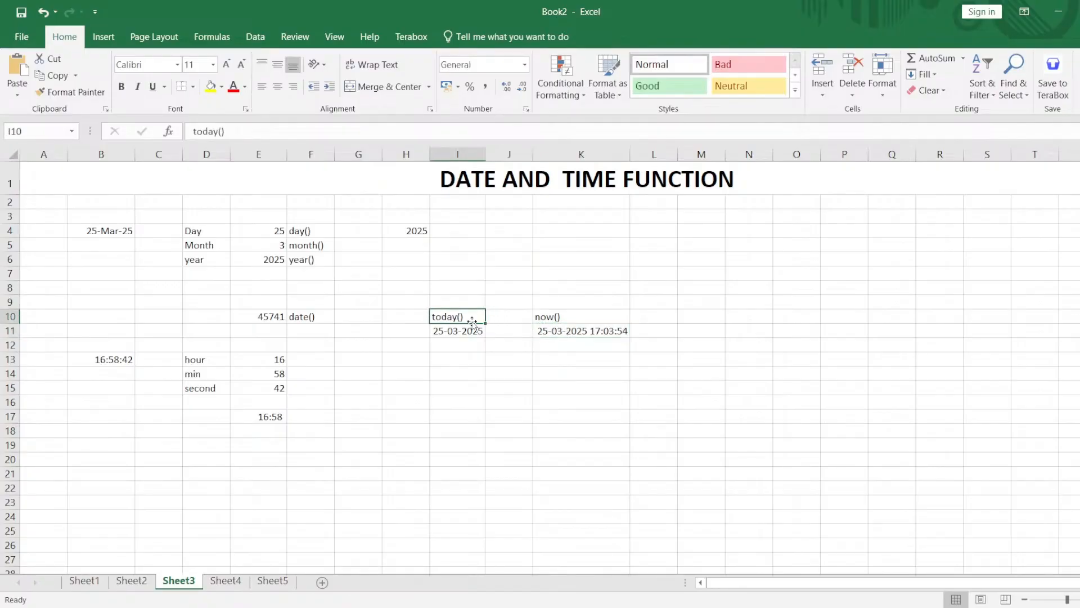
Custom-format the NOW result in K11 to show only hours, minutes and seconds.
left_click(572, 329)
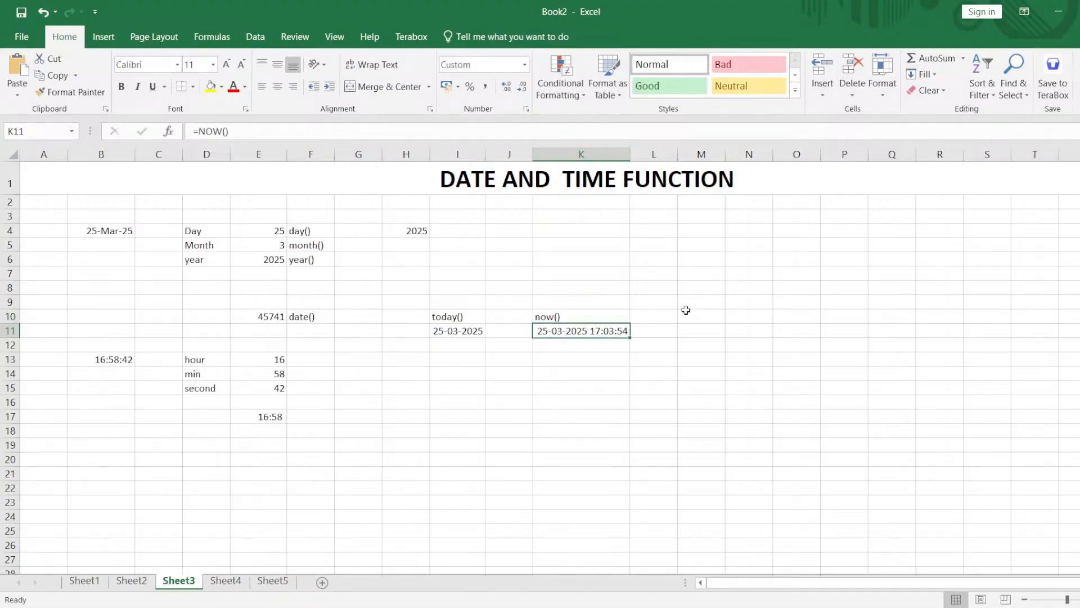
left_click(529, 112)
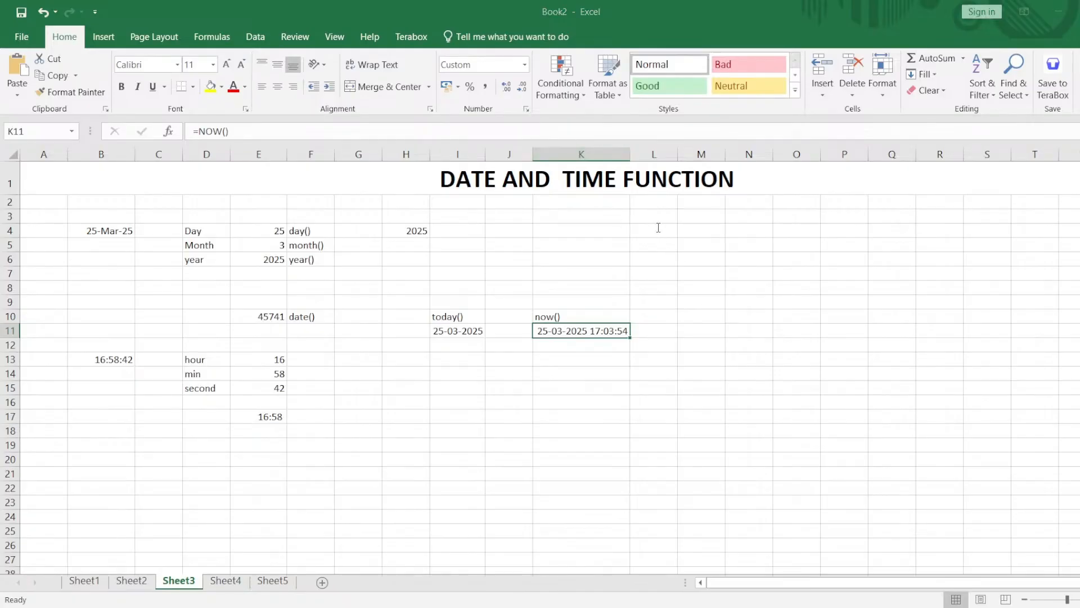
left_click(743, 448)
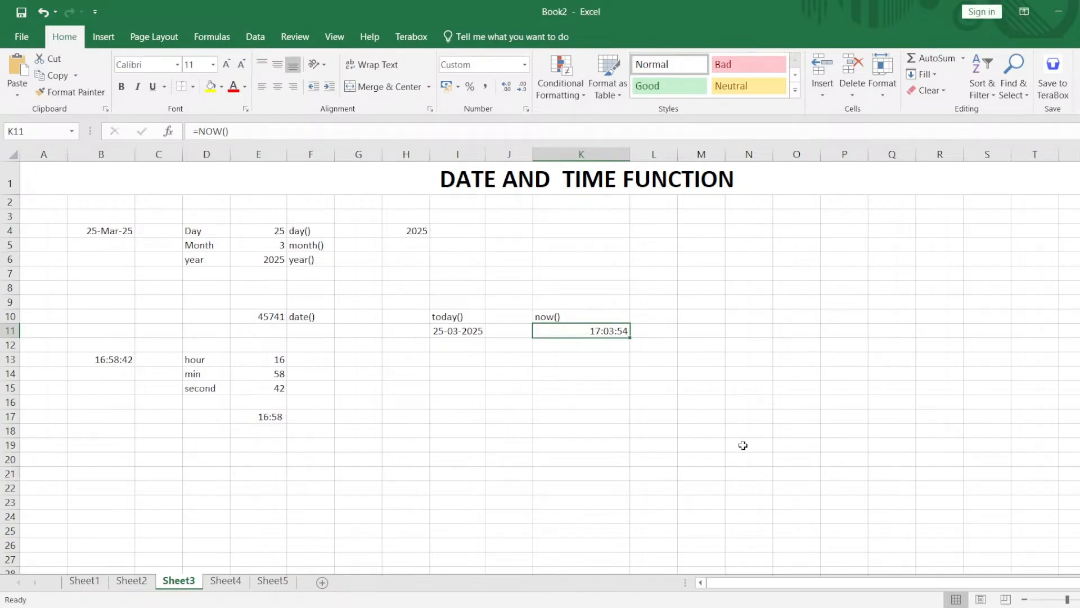
Commit blank edits repeatedly in the empty cells M11 and M12 to recalculate the time shown in K11.
left_click(704, 327)
double_click(704, 326)
key("Return")
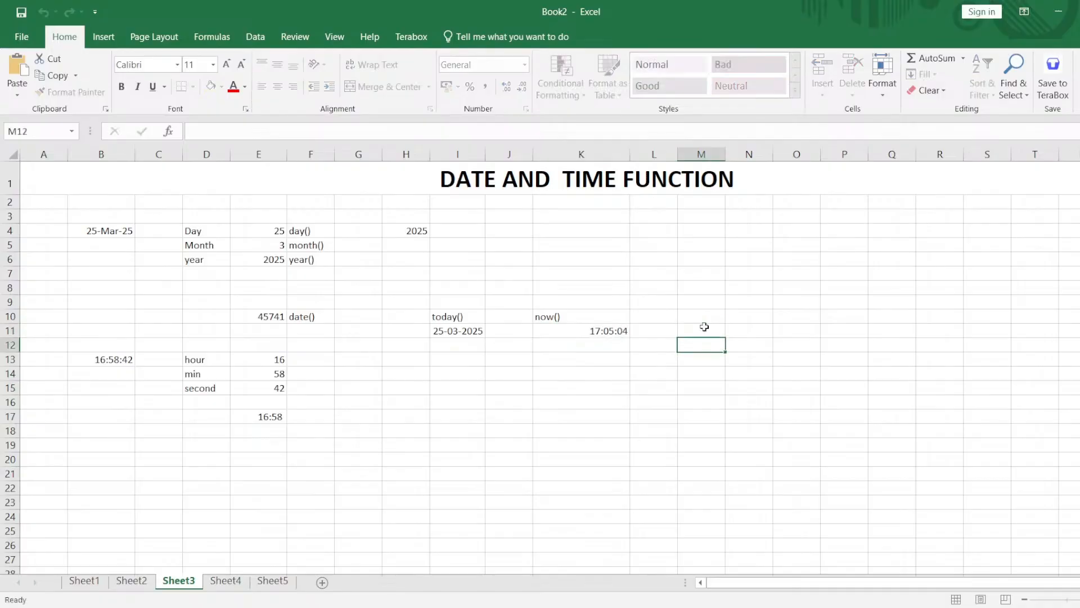
double_click(704, 327)
key("Return")
double_click(705, 326)
key("Return")
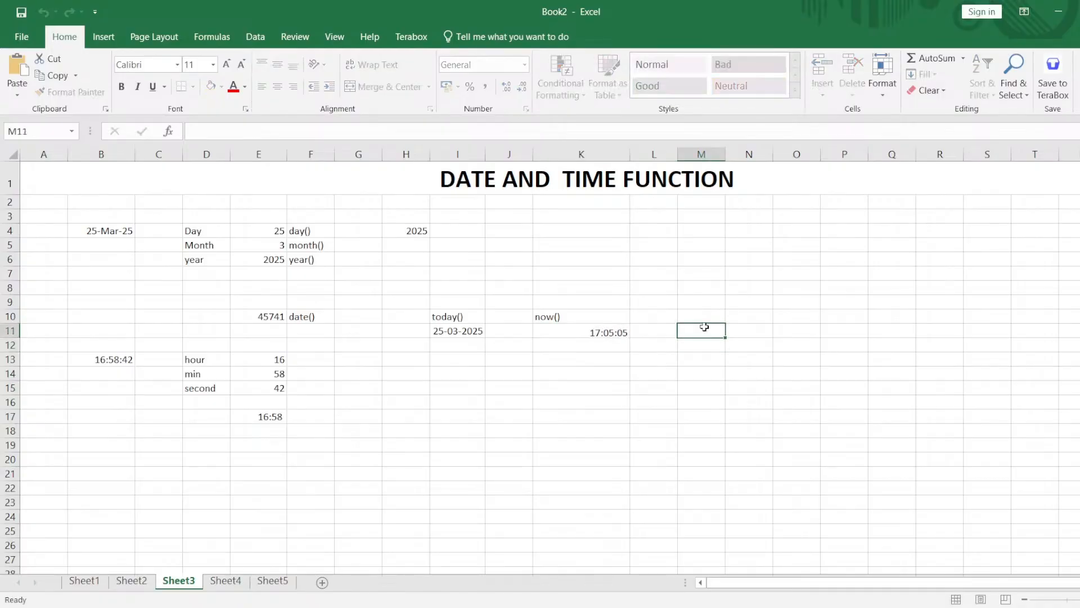
double_click(704, 327)
key("Return")
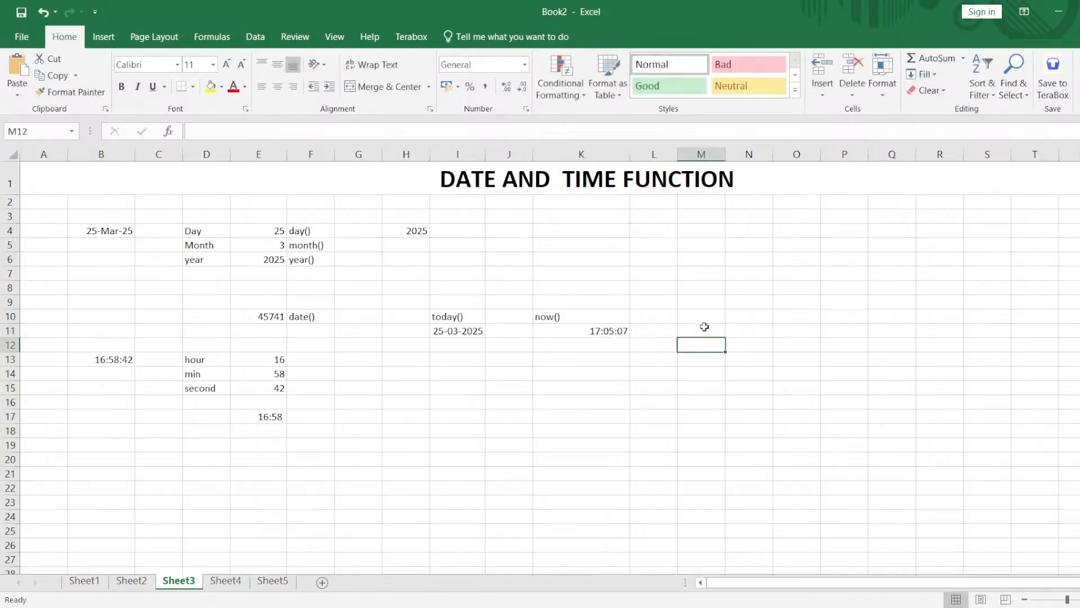
Enter the date 25-mar-2025 in cell I16.
left_click(483, 330)
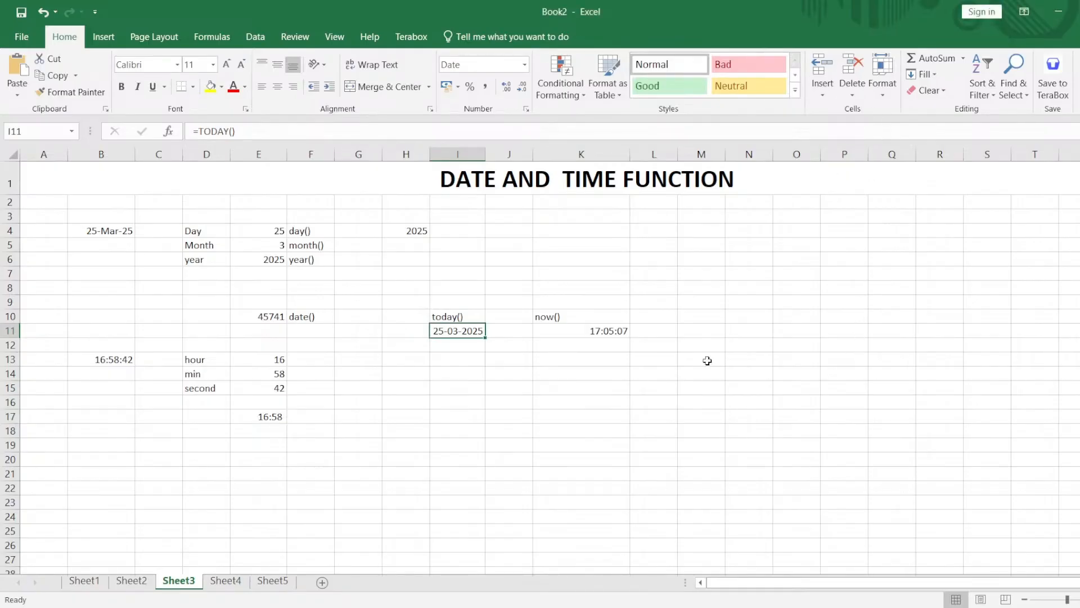
left_click(477, 408)
double_click(477, 405)
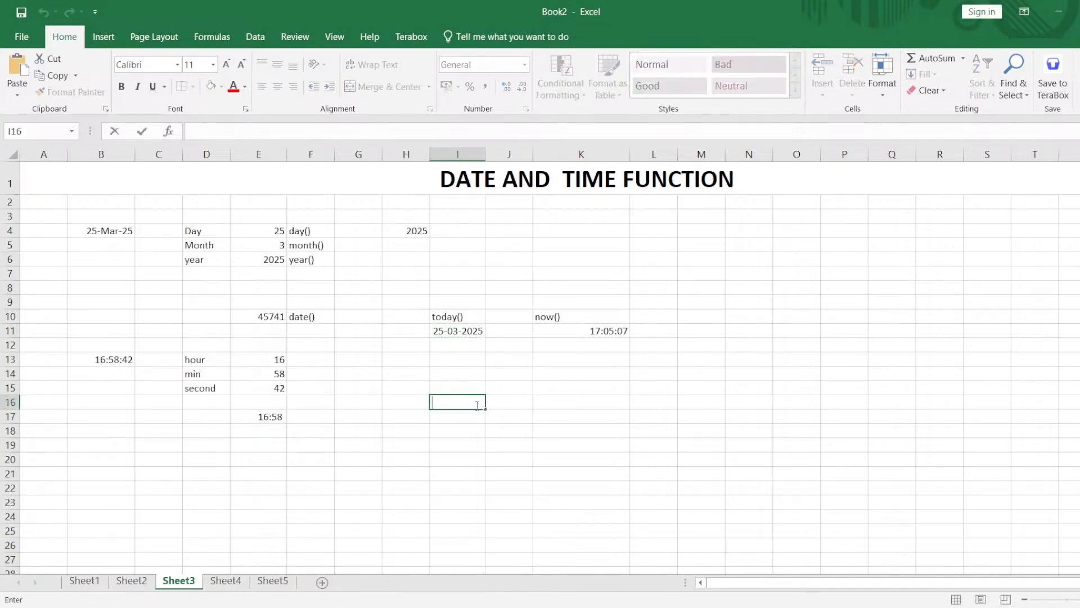
type("25-mar-2025")
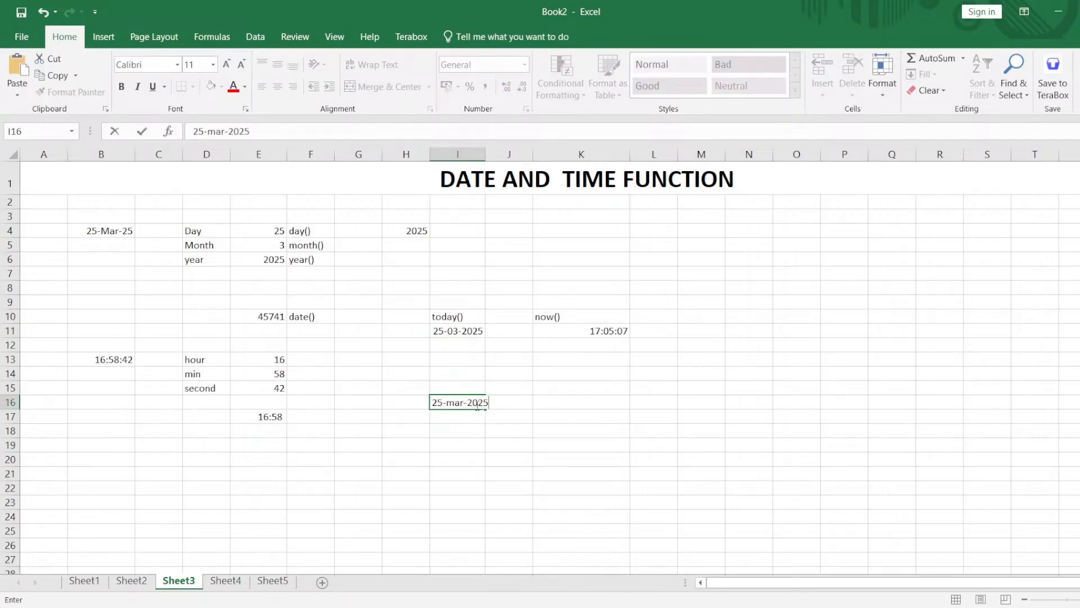
key("Return")
left_click(476, 404)
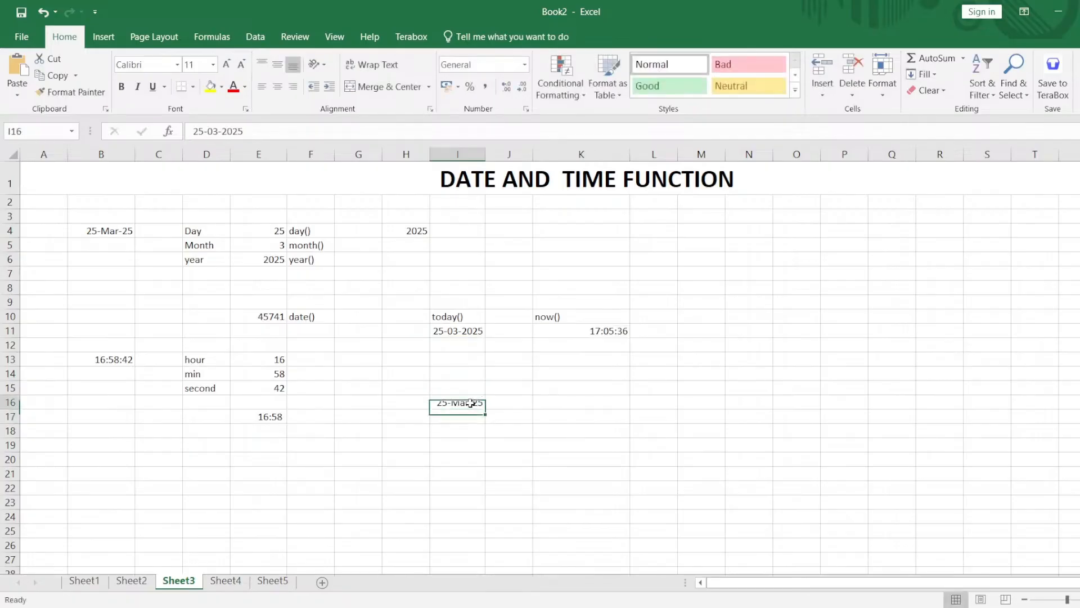
left_click(545, 408)
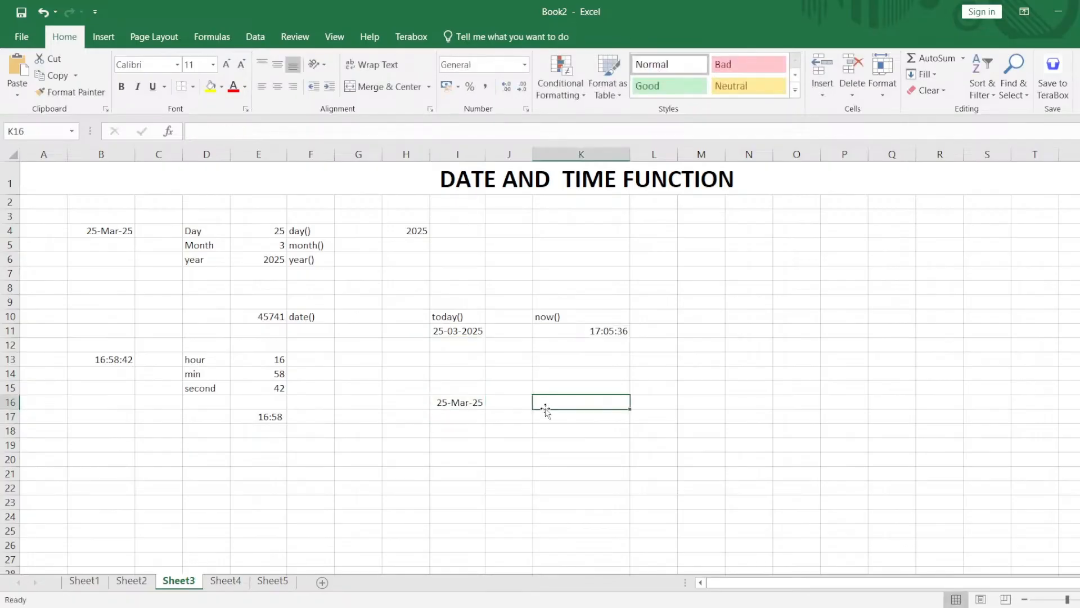
Custom-format the date in I16 to show the full weekday name, full month name and four-digit year, separated by commas.
left_click(470, 403)
left_click(526, 110)
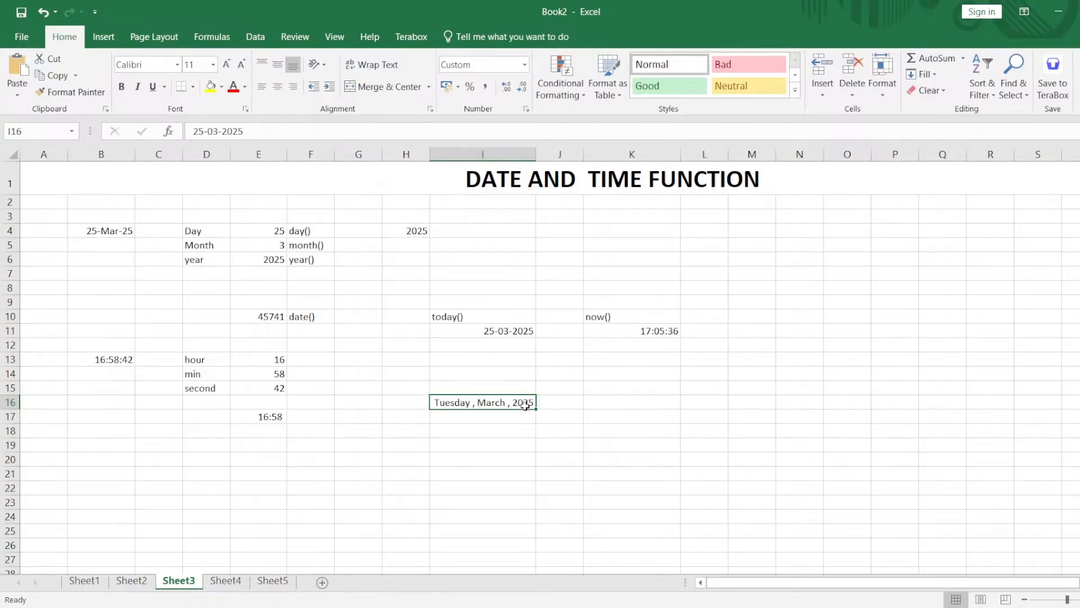
left_click(631, 419)
Recommit the =DATE(E6,E5,E4) formula in E10 so its result displays as a date instead of a serial number.
mouse_move(666, 441)
left_mouse_down()
mouse_move(352, 378)
mouse_move(260, 314)
mouse_move(95, 227)
left_mouse_up()
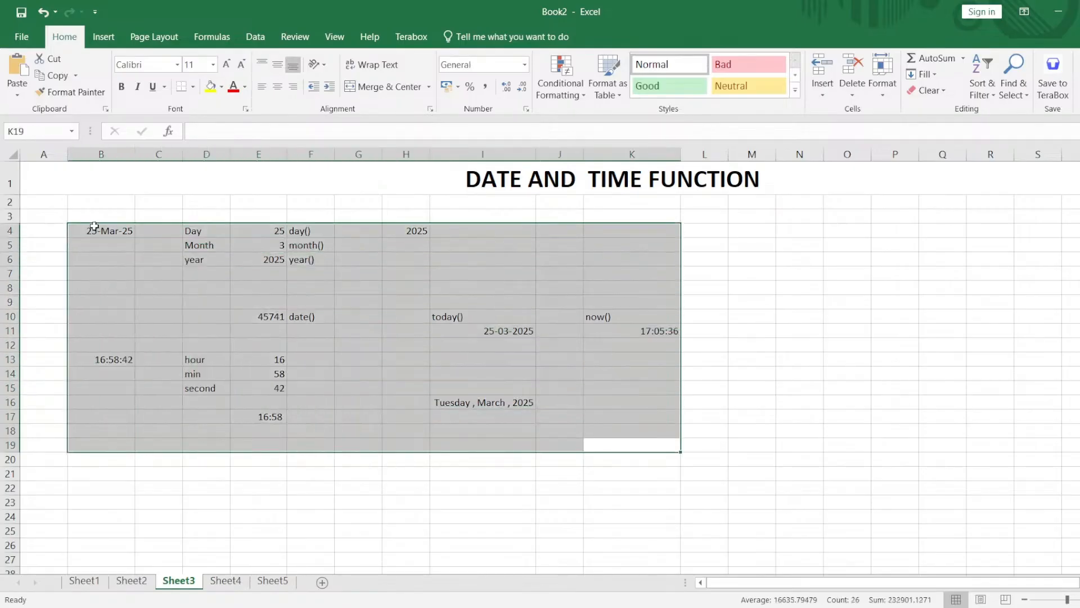
left_click(328, 354)
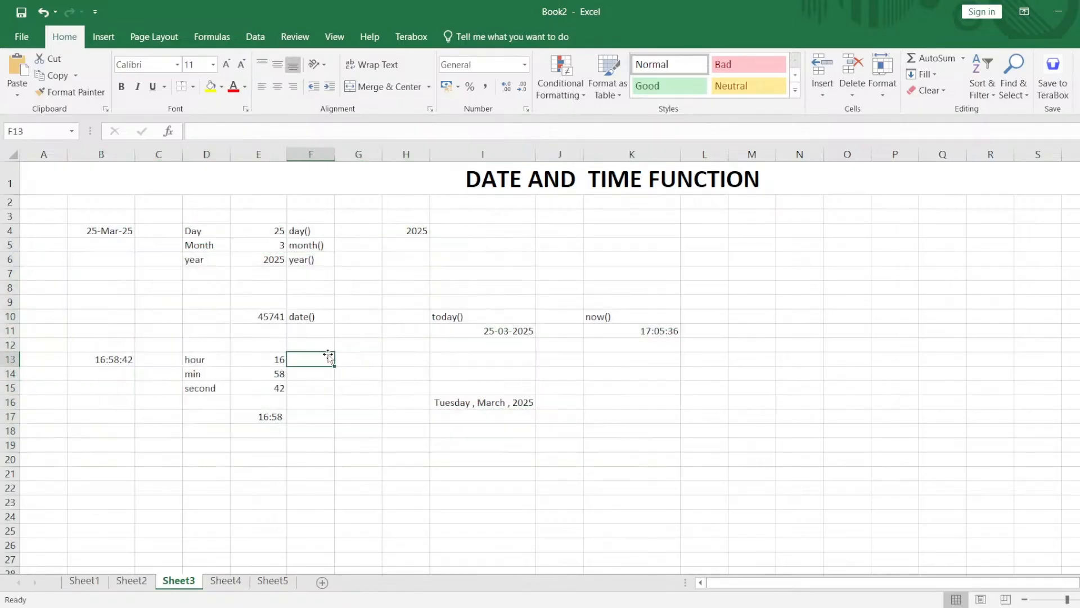
left_click_drag(315, 229, 320, 260)
left_click_drag(251, 316, 303, 316)
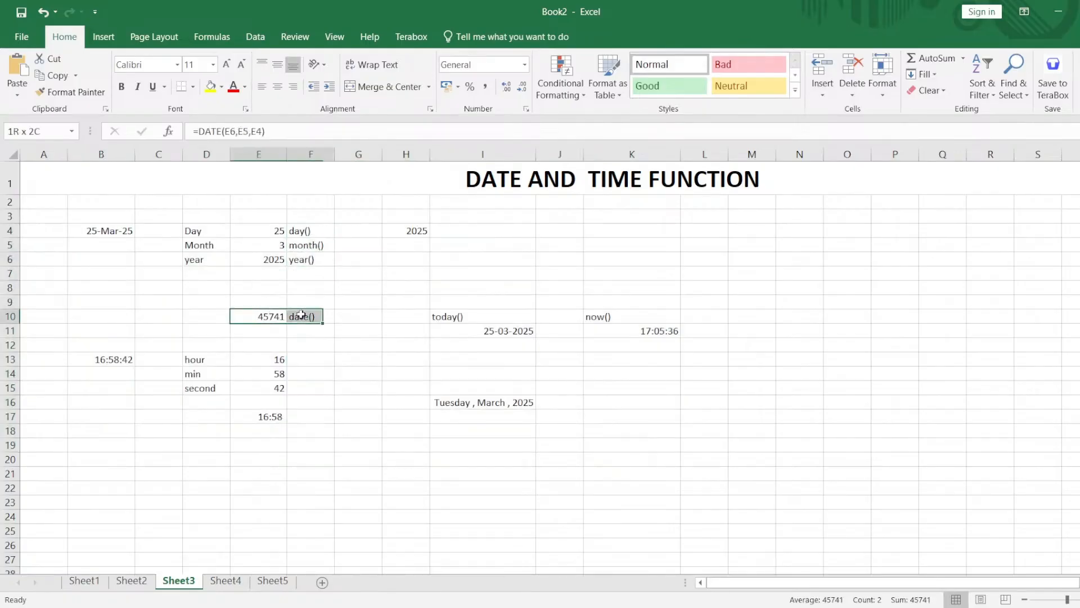
left_click(267, 317)
double_click(267, 318)
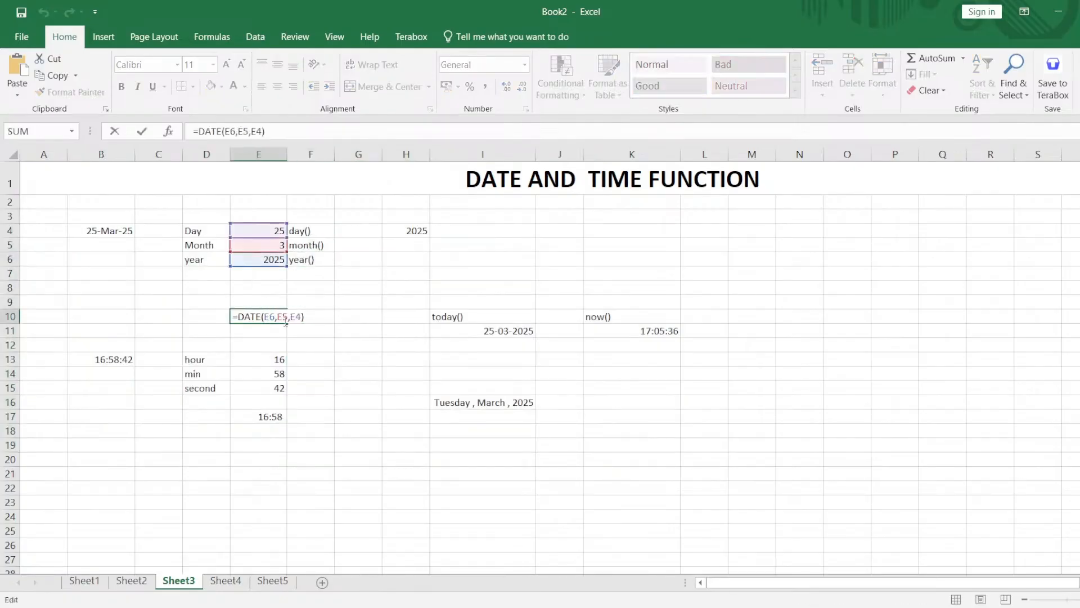
key("Return")
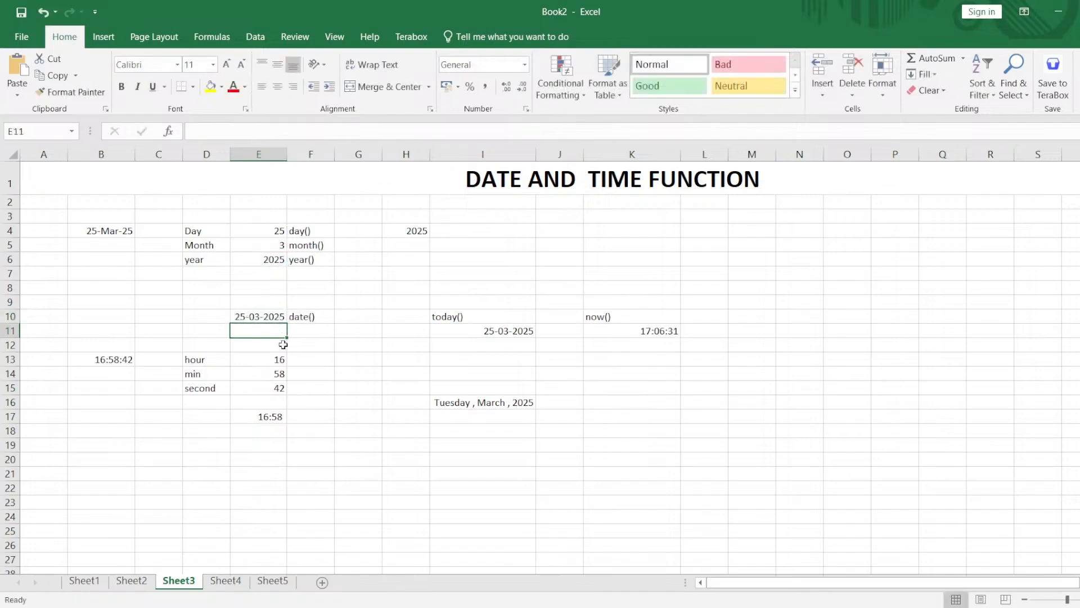
Review the TIME formula in E17, the hour, minute and second values in E13:E15 and the source time in B13.
left_click(274, 419)
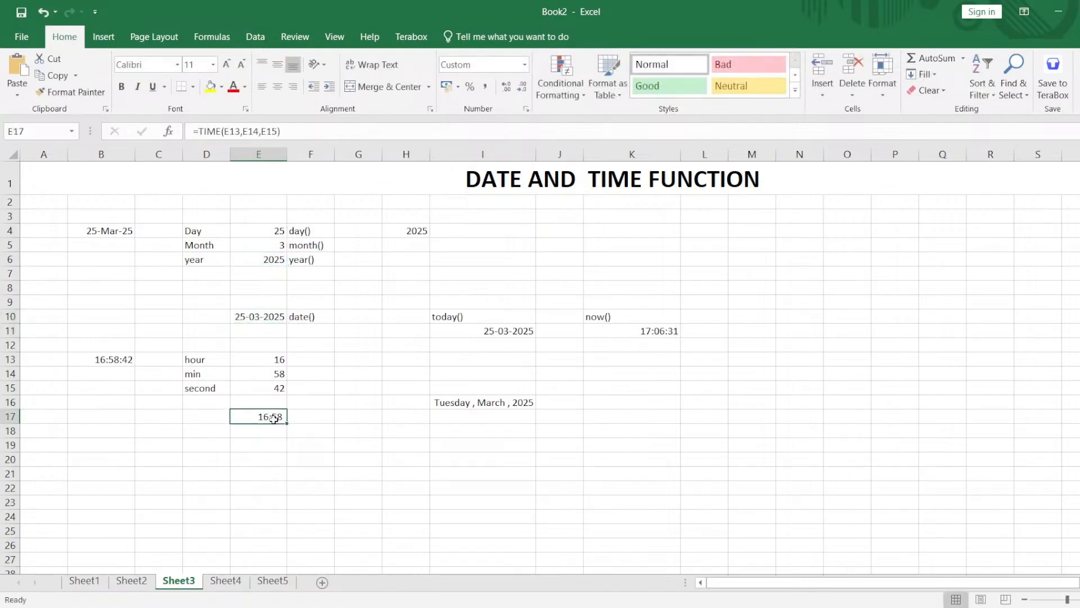
left_click_drag(280, 359, 276, 386)
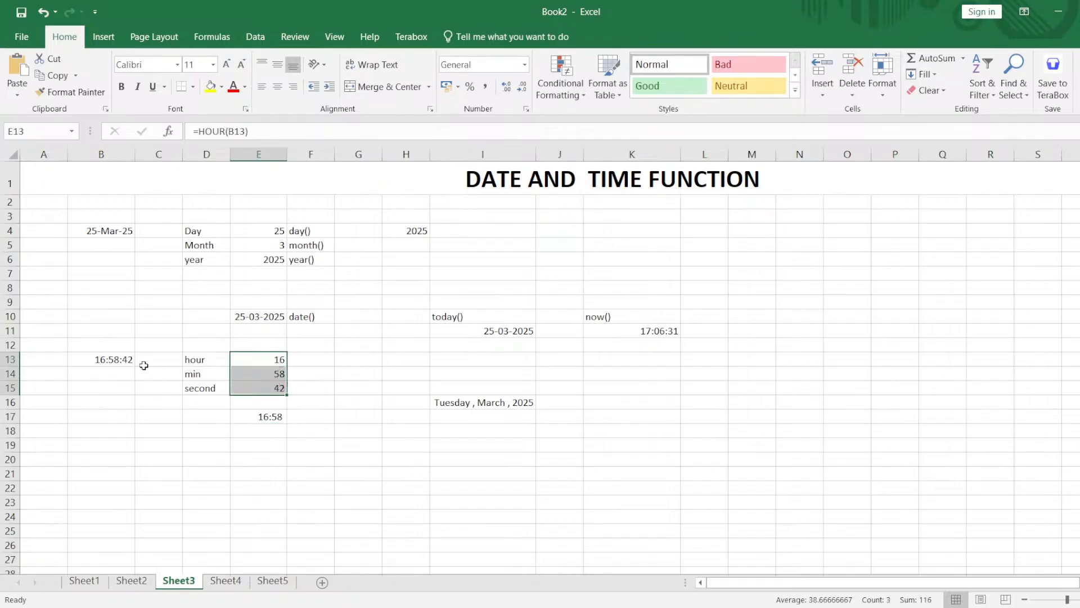
left_click(121, 358)
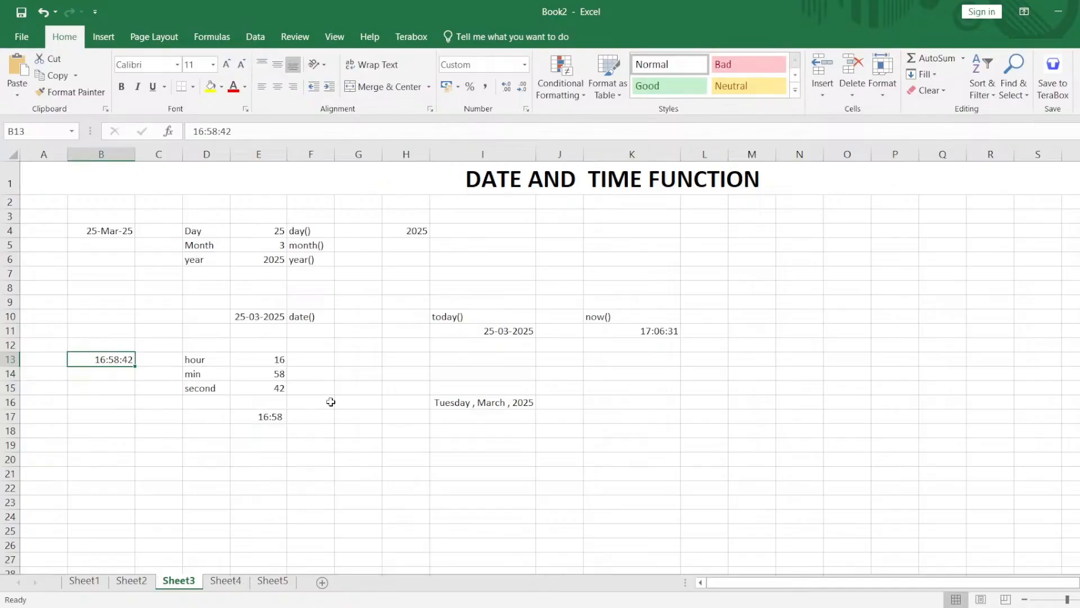
Fill the function labels in K10, I10, F4:F6 and F10 with yellow.
left_click(657, 314)
left_click(481, 318, "ctrl")
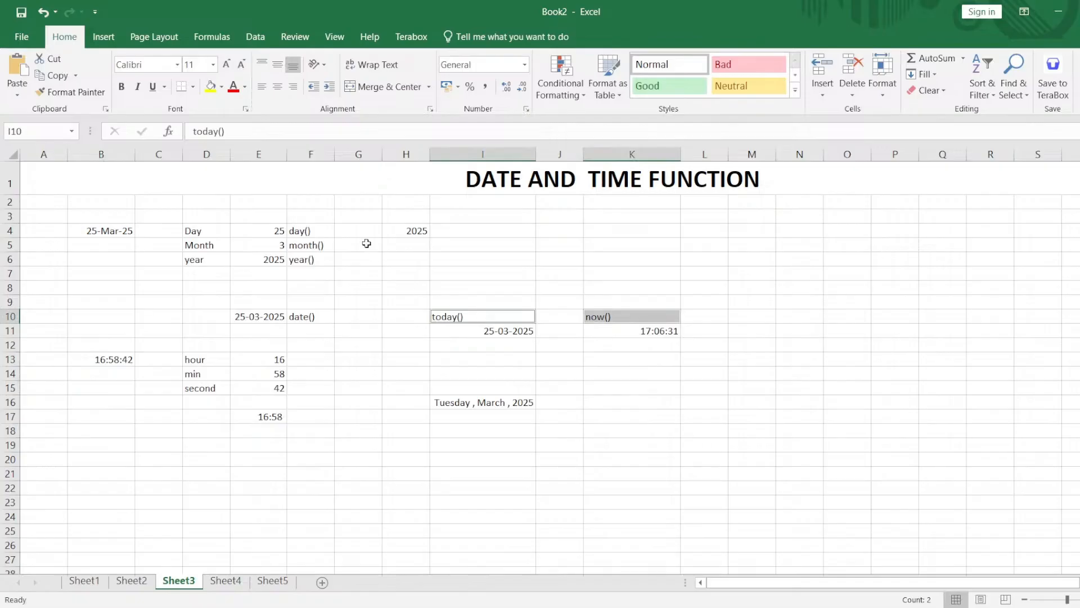
left_click_drag(323, 228, 325, 256)
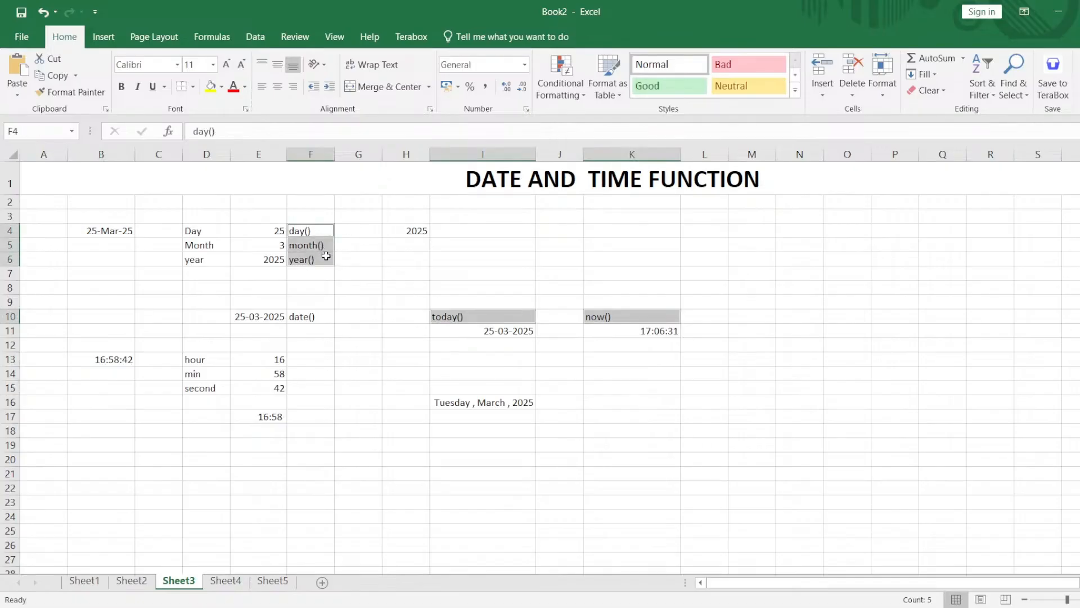
left_click(305, 316, "ctrl")
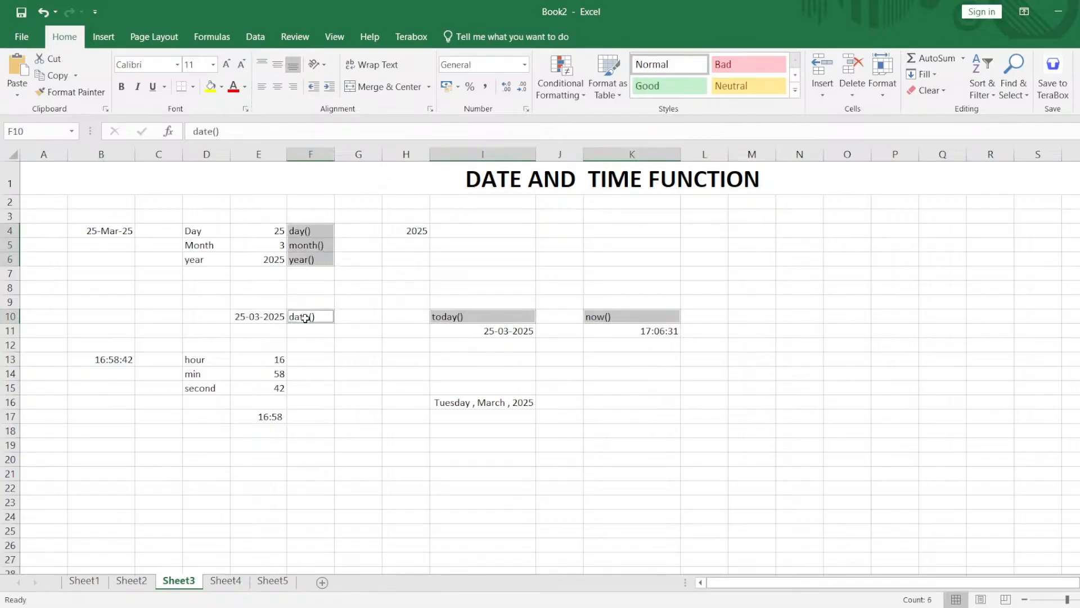
left_click(212, 90)
left_click(364, 379)
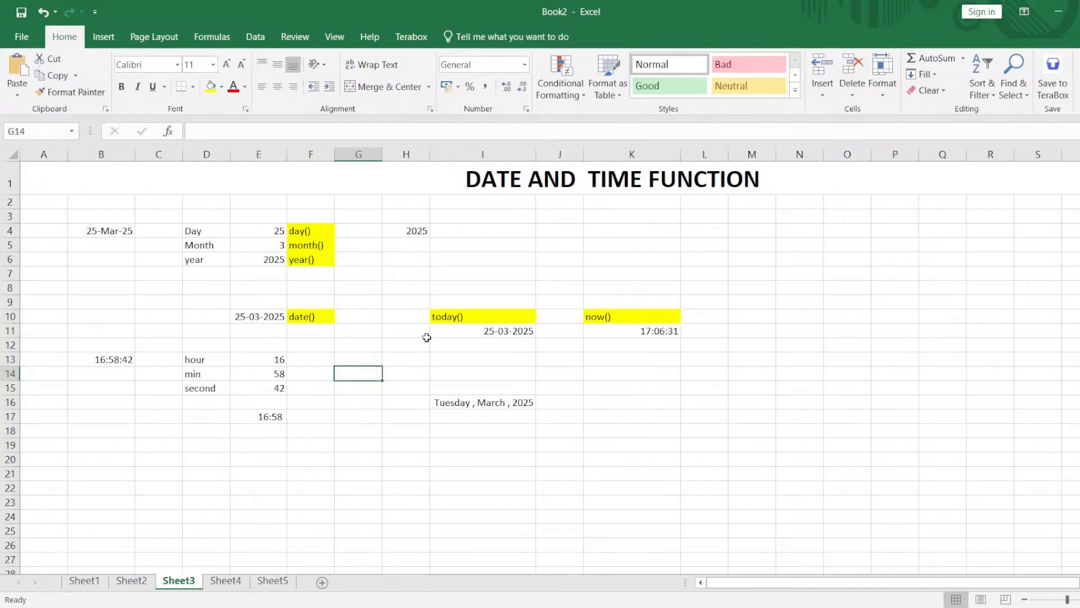
Recommit the =NOW() formula in K11 to refresh the current date and time.
left_click(647, 326)
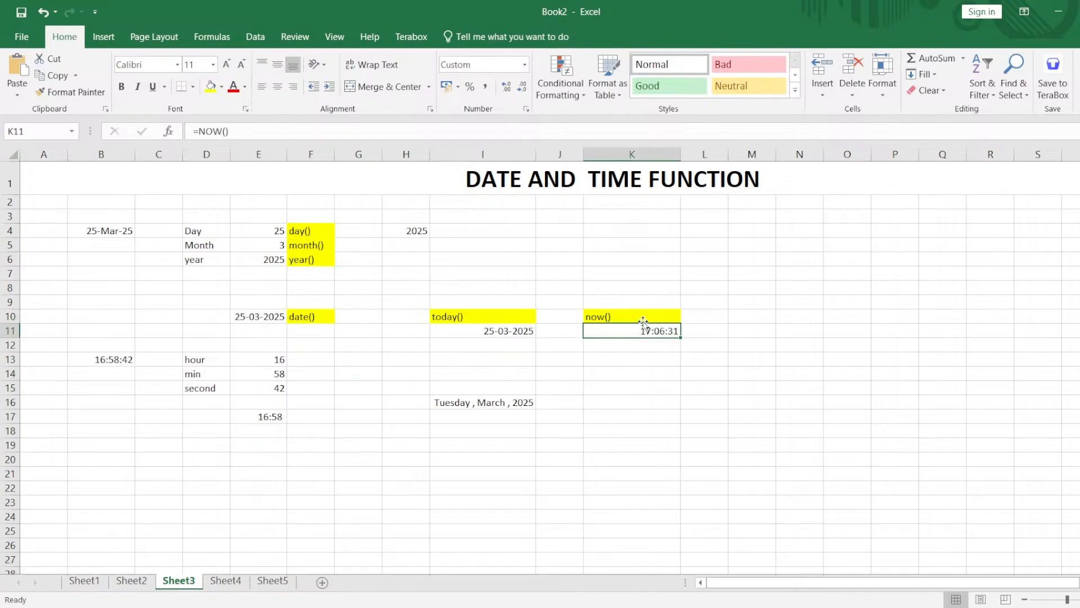
left_click(643, 317)
left_click(635, 329)
double_click(634, 330)
key("Return")
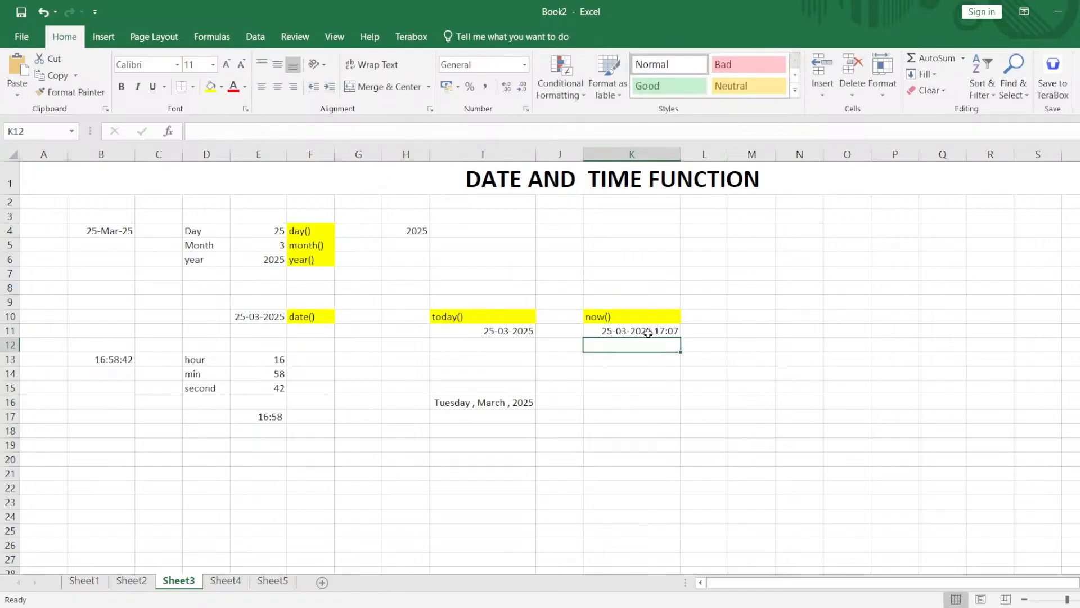
Custom-format K11 to show the date with hours, minutes and seconds.
left_click(677, 332)
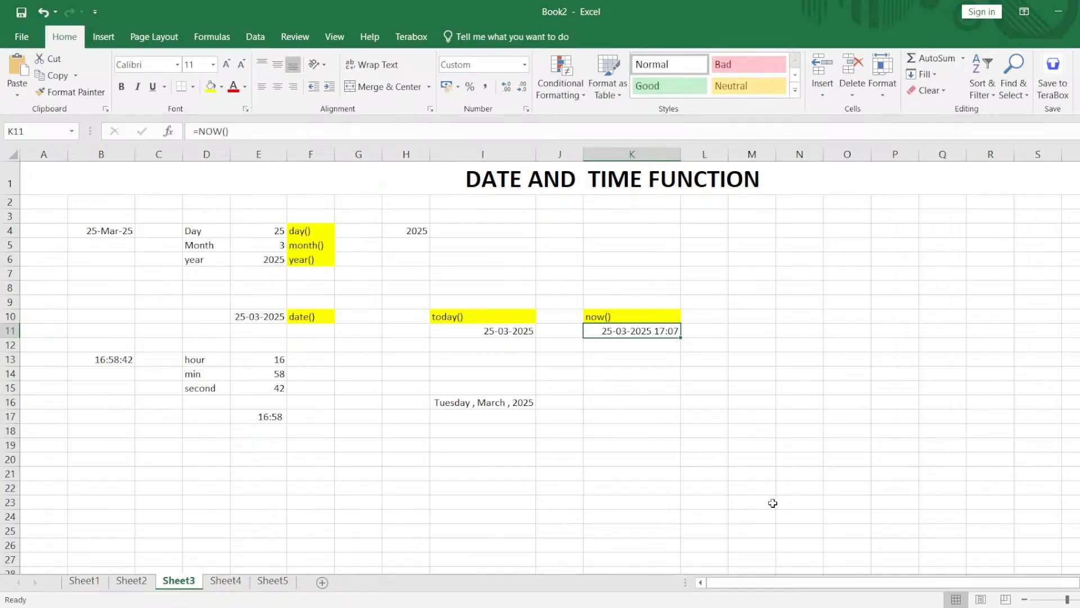
left_click(527, 108)
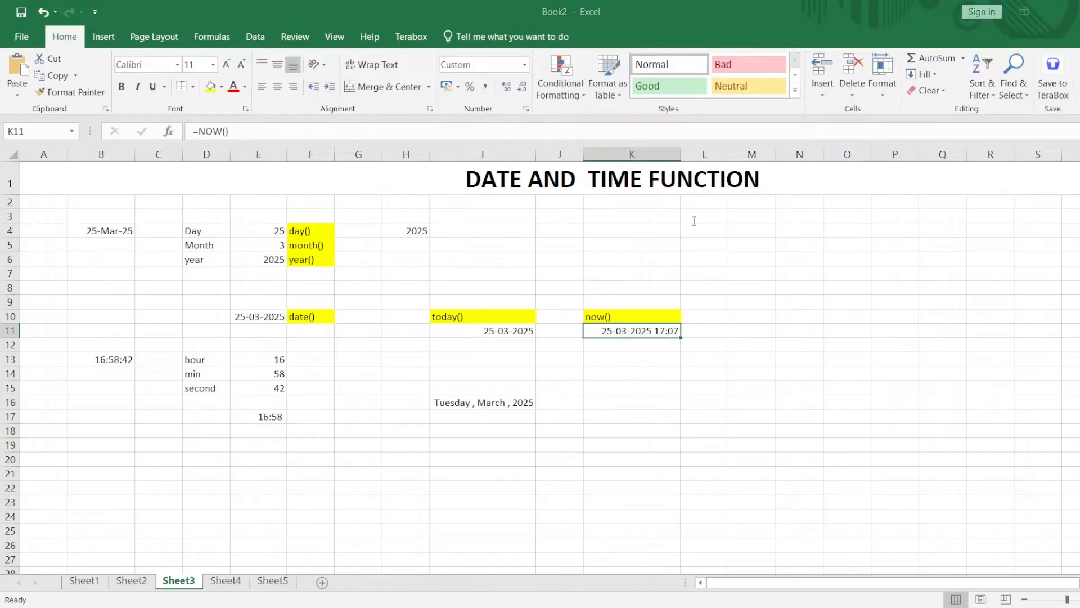
key("Return")
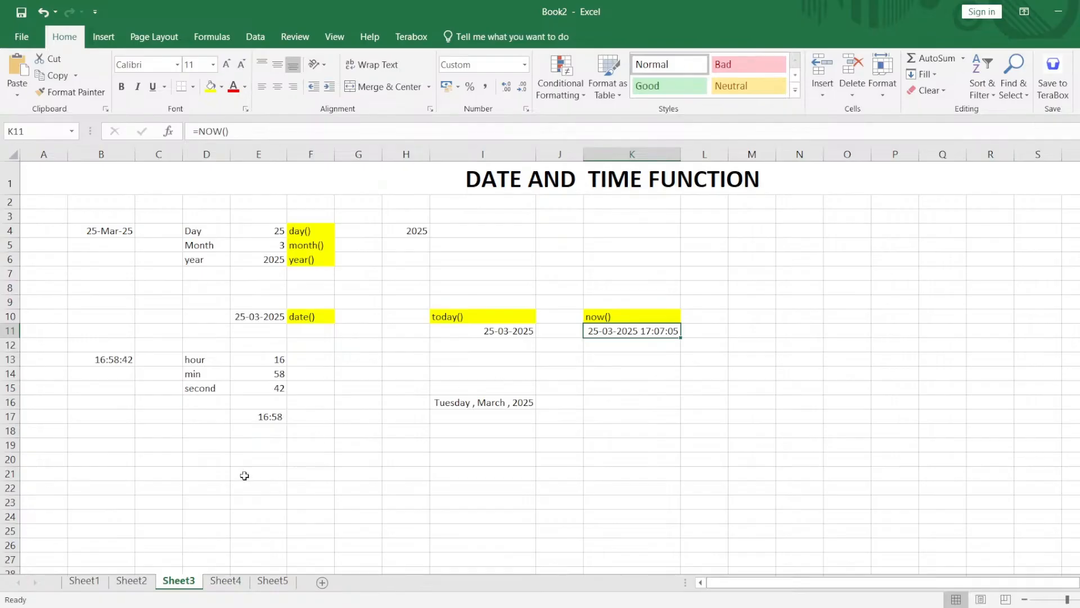
Look over the DATEDIF sheet, Sheet4, and revisit the earlier worksheets Sheet1, Sheet2 and Sheet3.
left_click(227, 581)
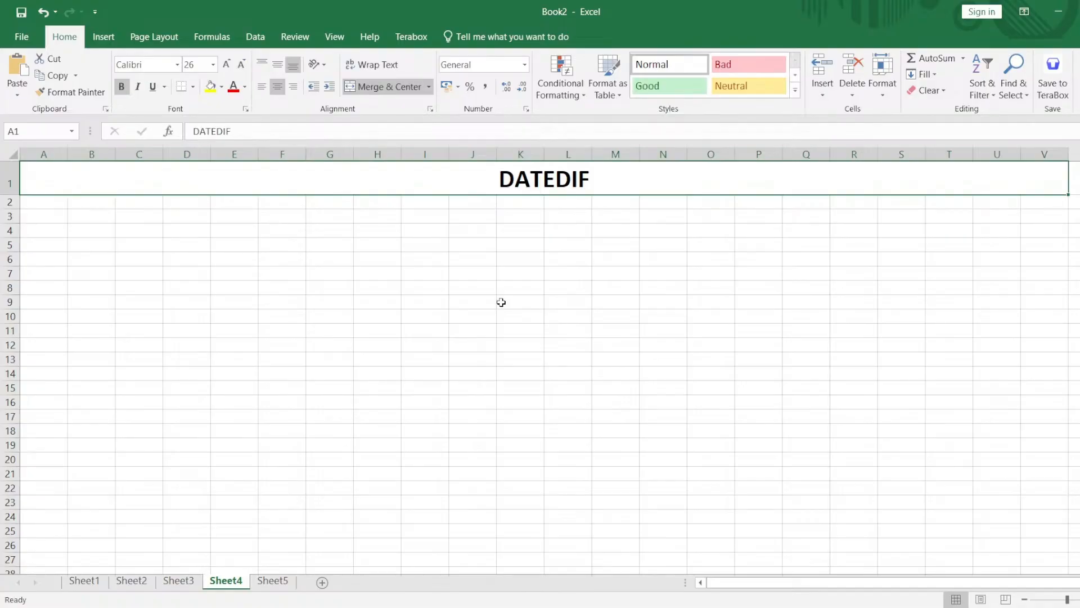
left_click(229, 259)
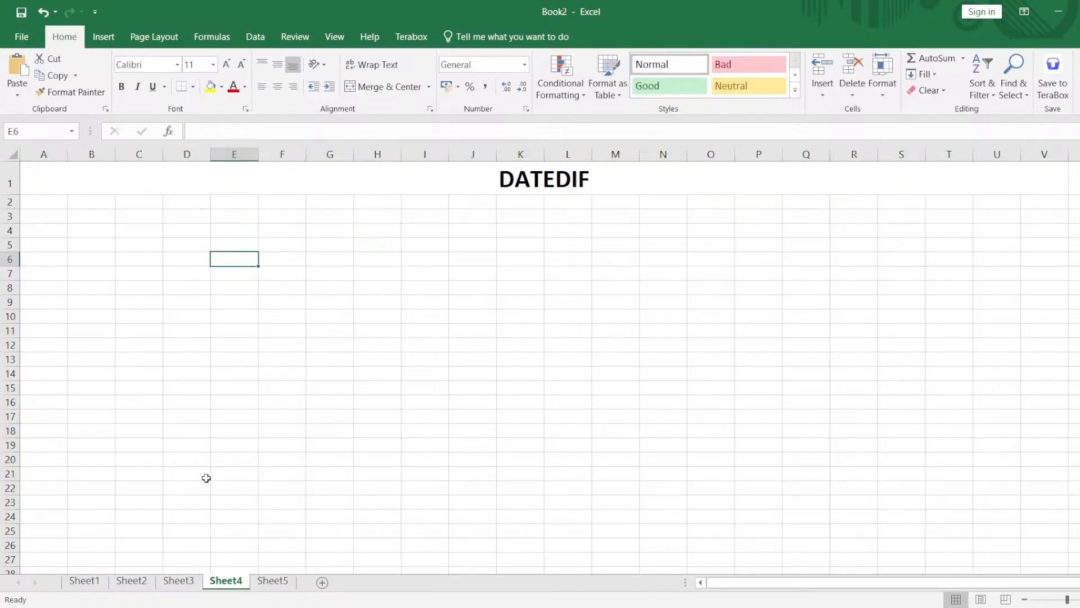
left_click(187, 582)
left_click(115, 581)
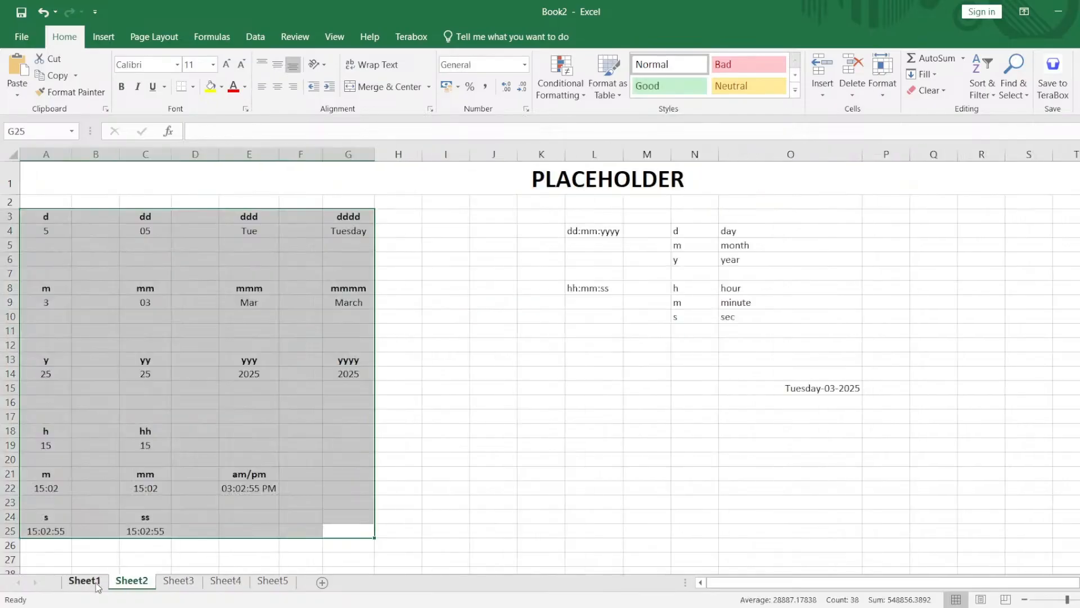
left_click(97, 583)
left_click(136, 584)
left_click(190, 583)
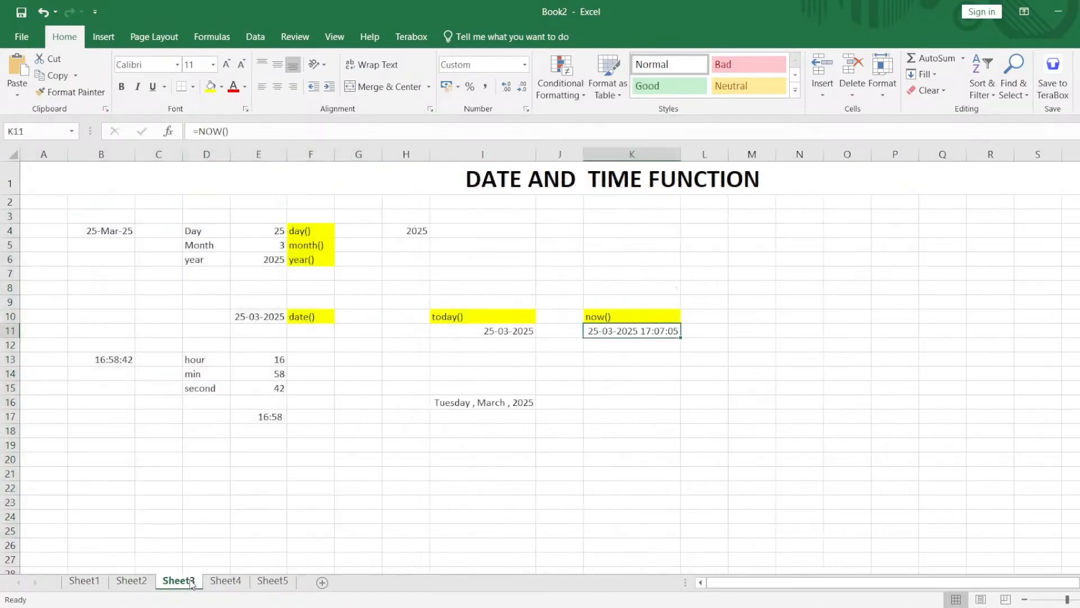
On Sheet4, enter =datedif(start_date,end_date,placeholder) in cell E6 to illustrate the function's arguments.
left_click(226, 583)
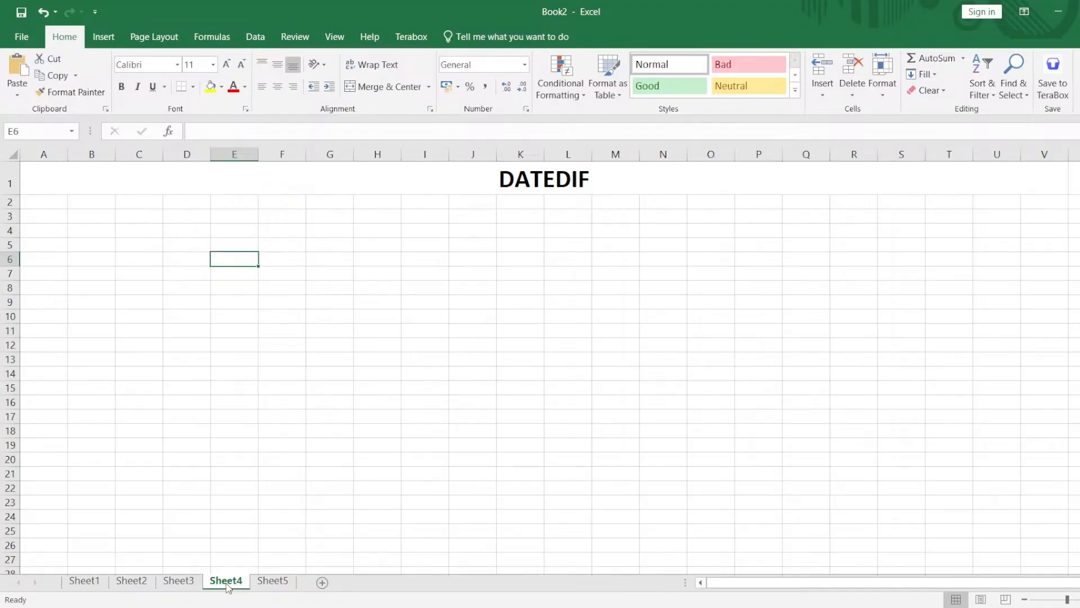
double_click(244, 259)
type("=dat")
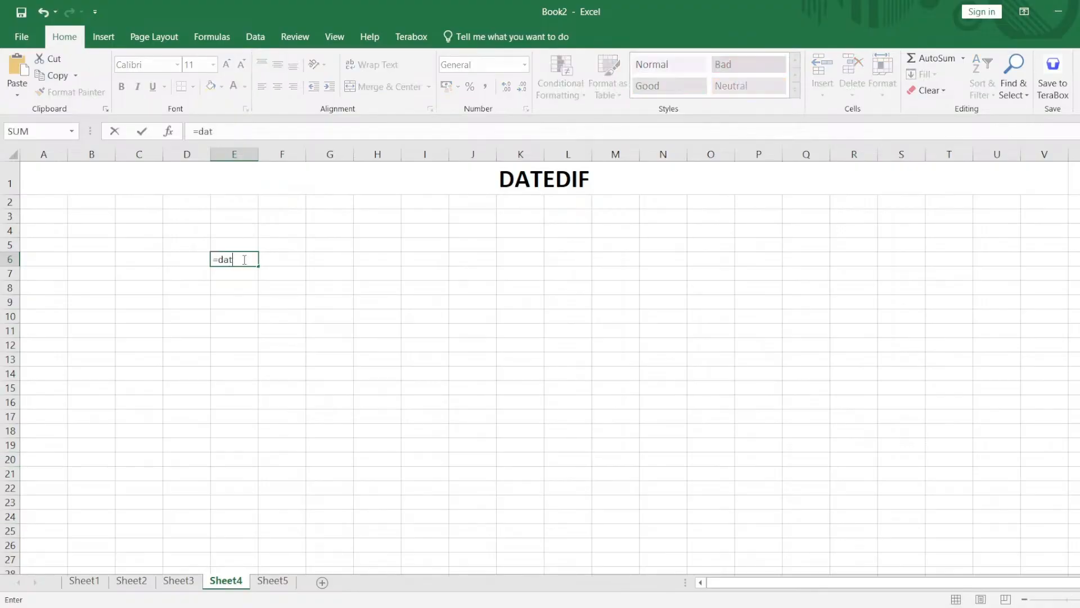
type("edif()")
left_click(250, 259)
type("start")
type("_date,")
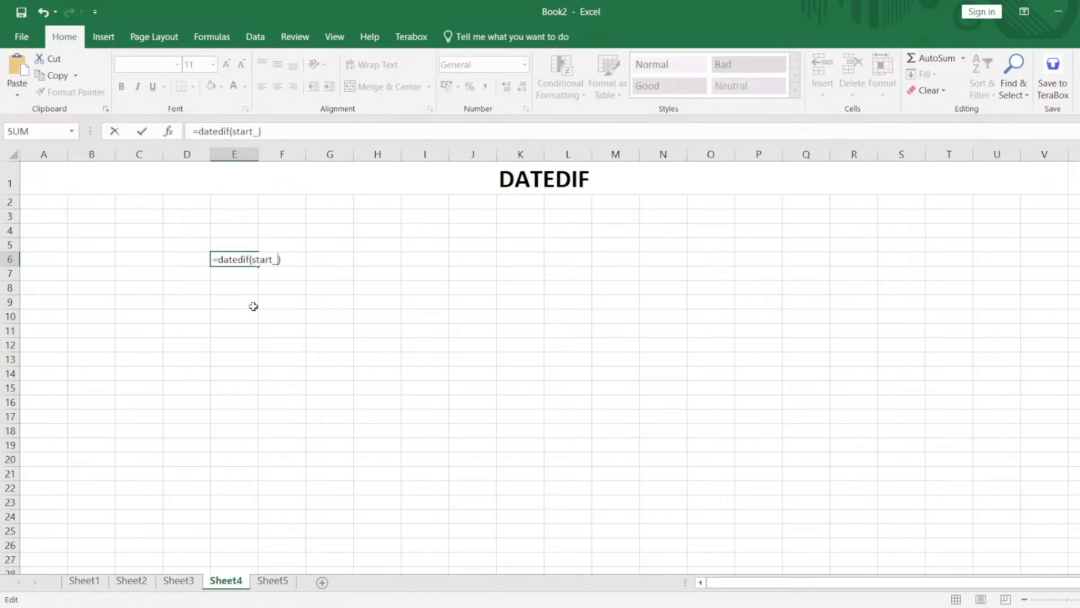
type("end_date")
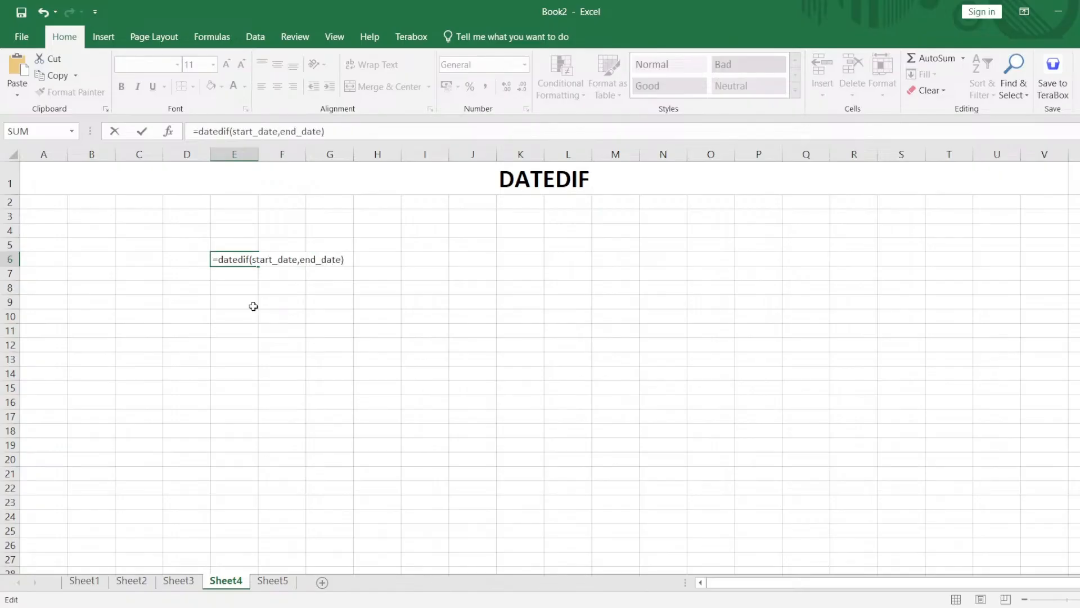
type(",placehold")
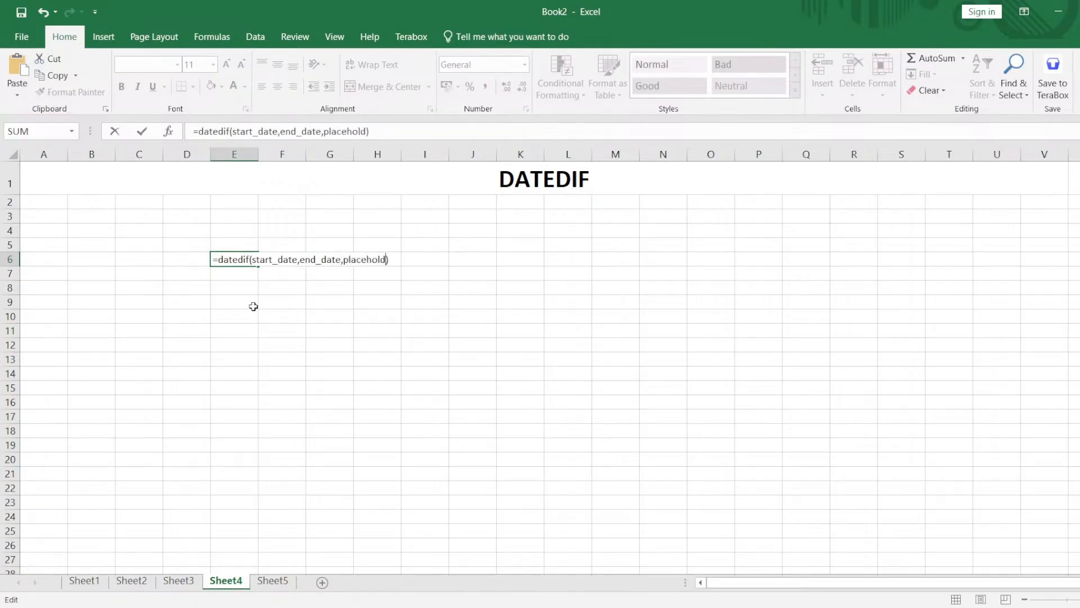
type("er")
key("Return")
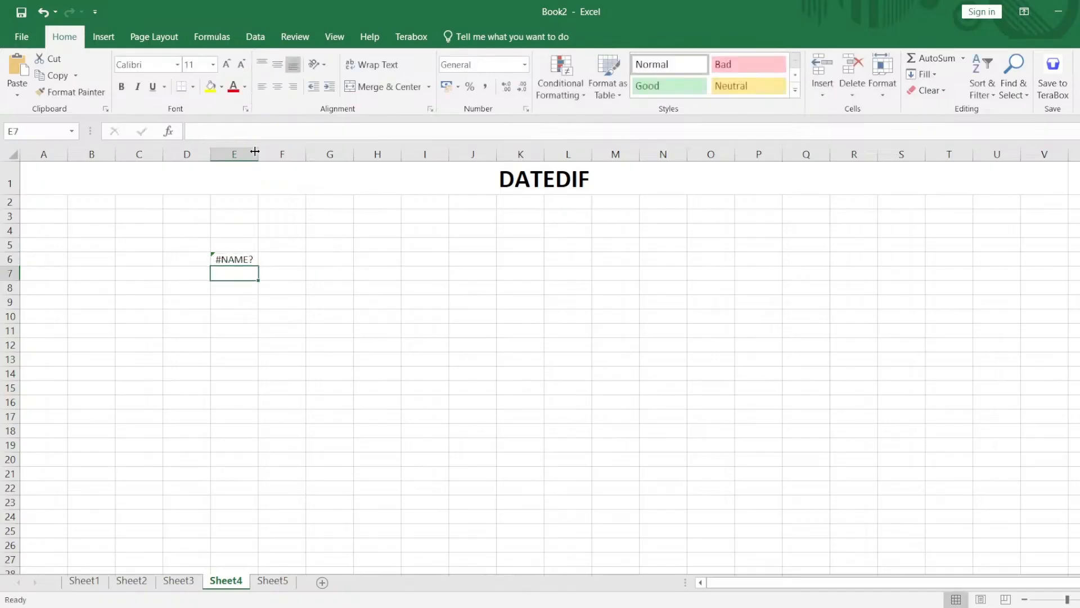
Widen column E to fit the syntax and remove the leading equals sign in E6 so it becomes plain text.
left_click_drag(258, 153, 443, 161)
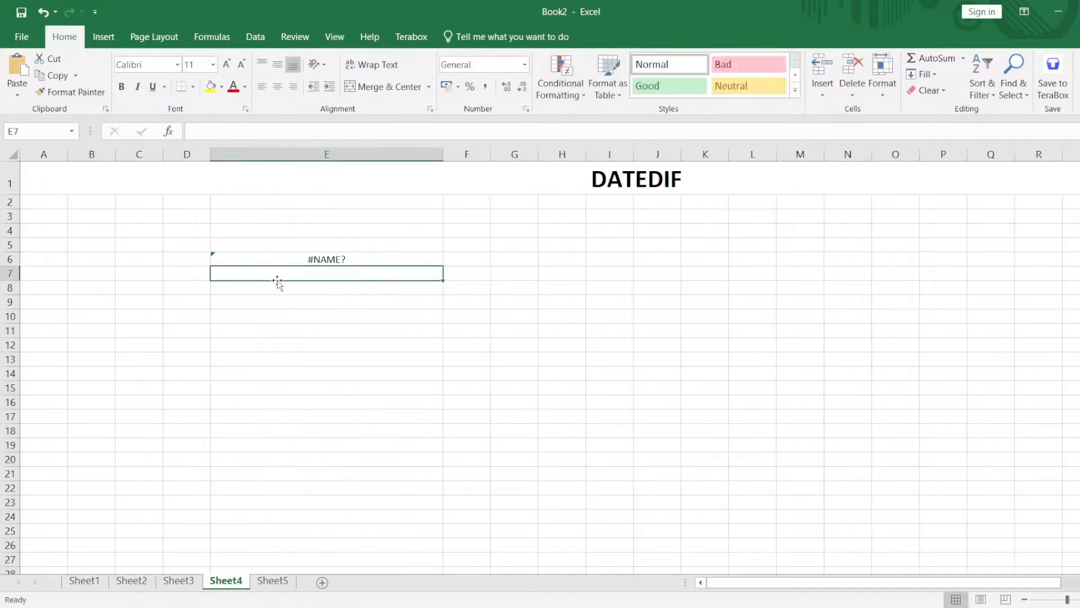
left_click(278, 265)
double_click(278, 261)
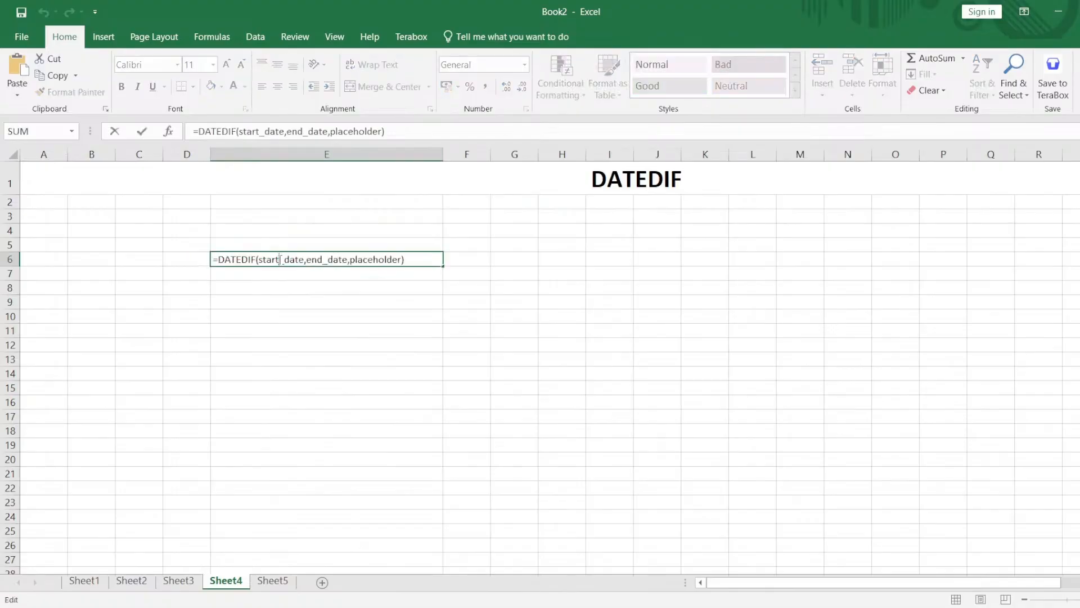
key("BackSpace")
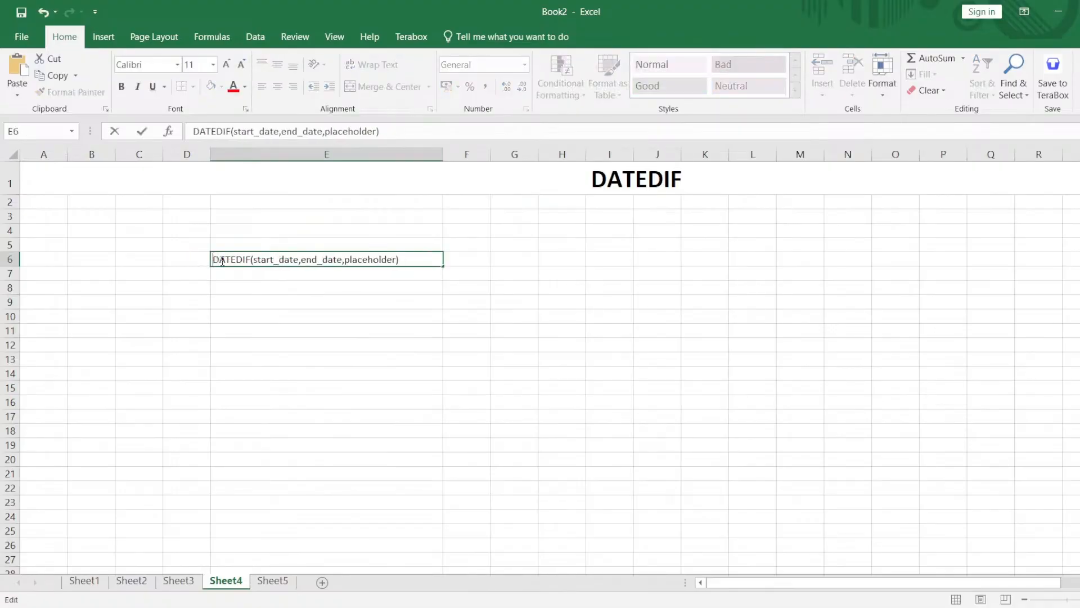
key("Return")
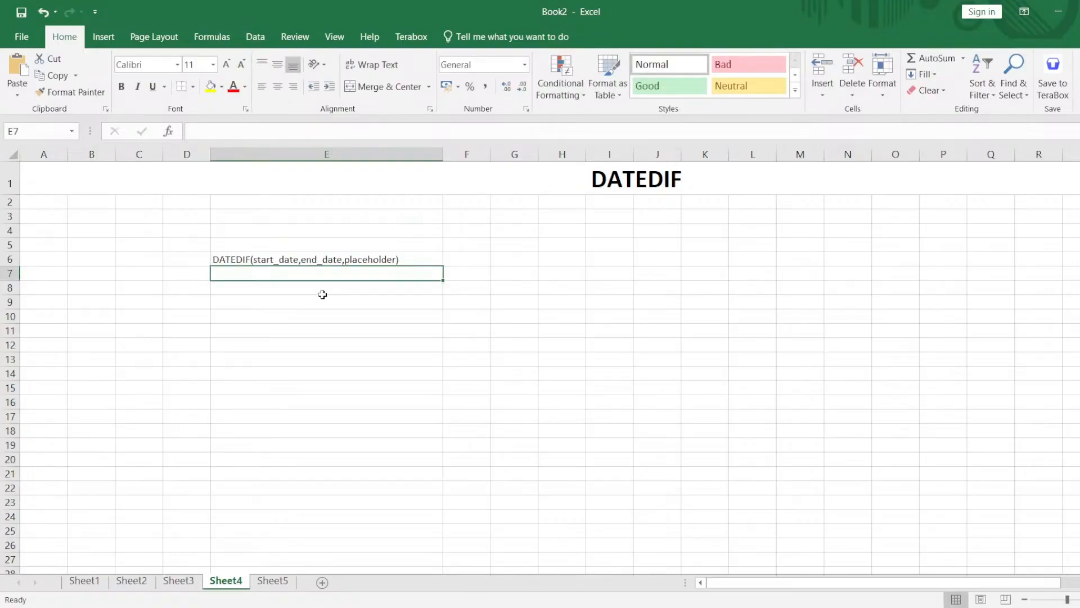
Label H4 as start date and enter 01-jan-2025 in I4.
left_click(550, 236)
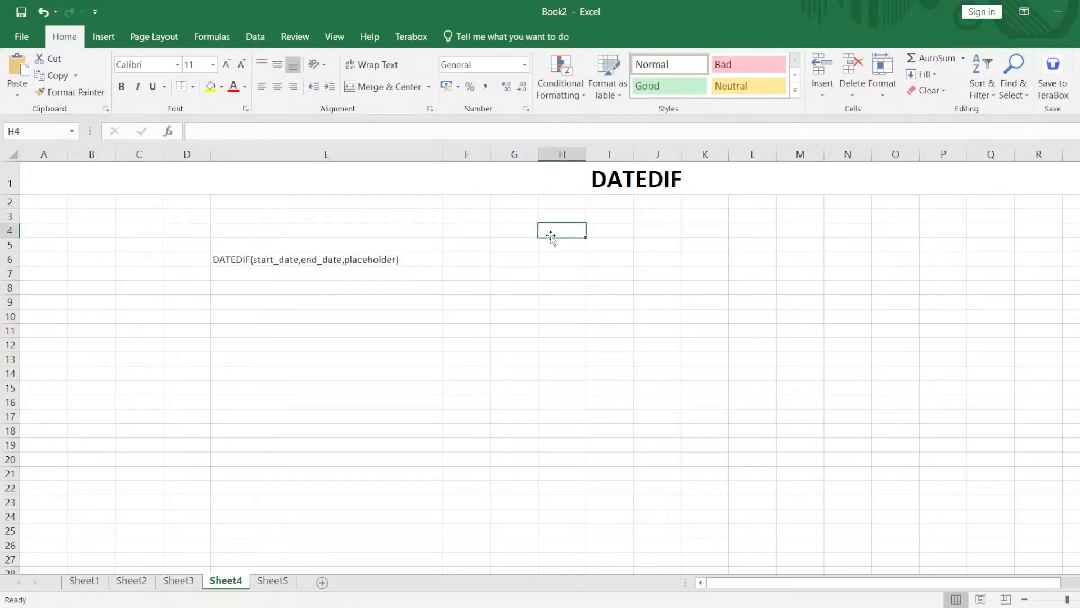
type("s")
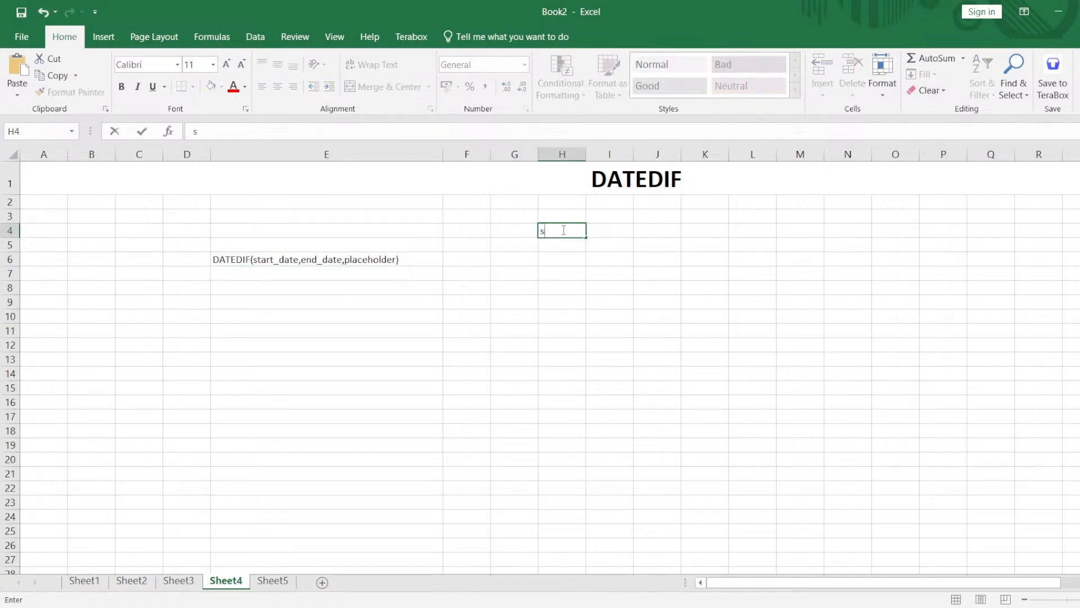
type("tart_date")
key("Tab")
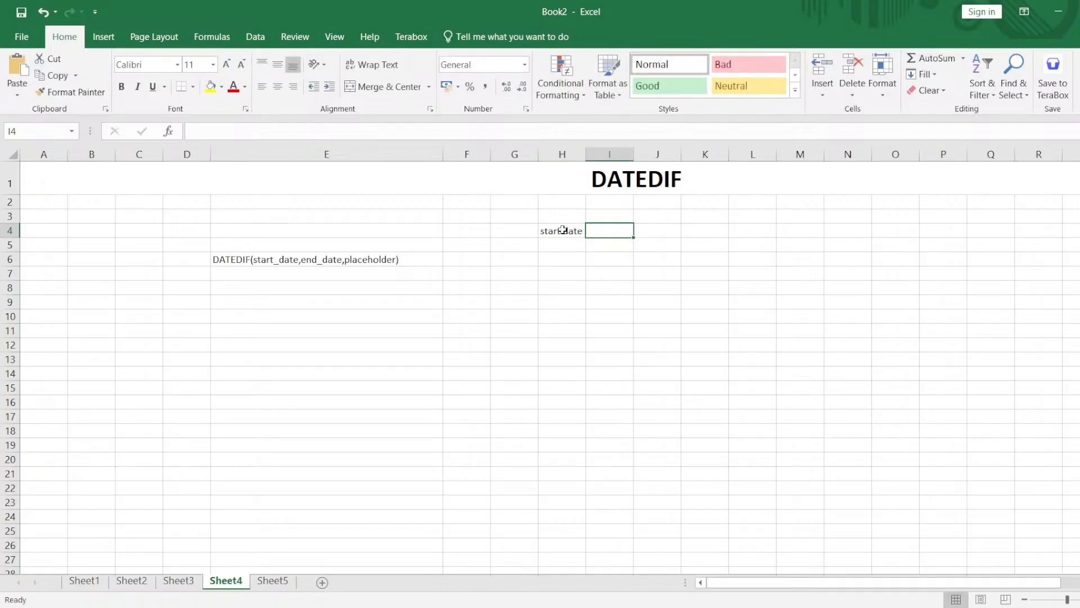
type("01-")
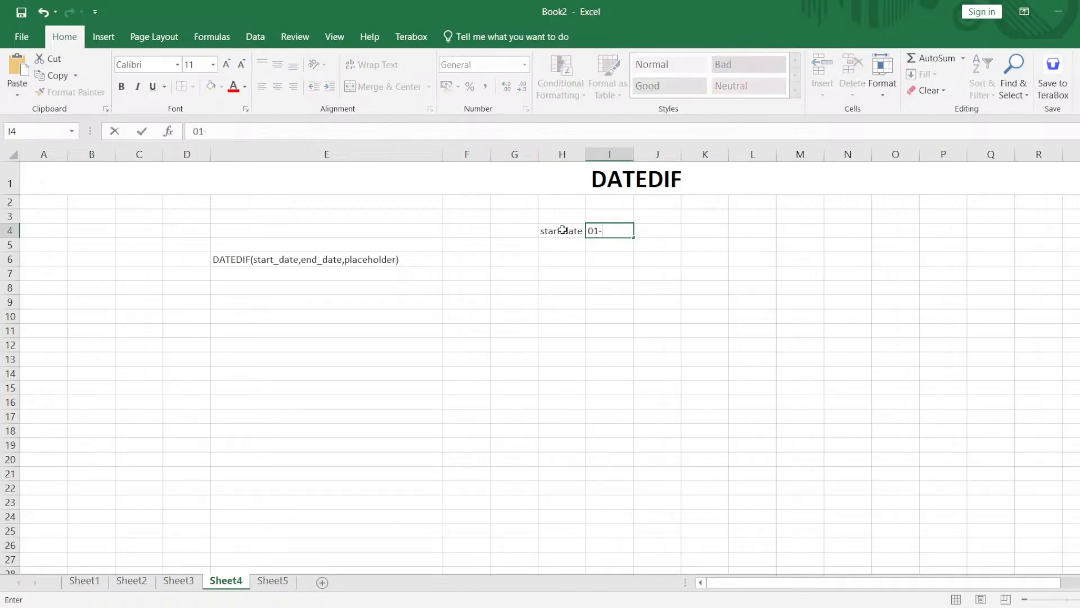
type("jan-2025")
key("Return")
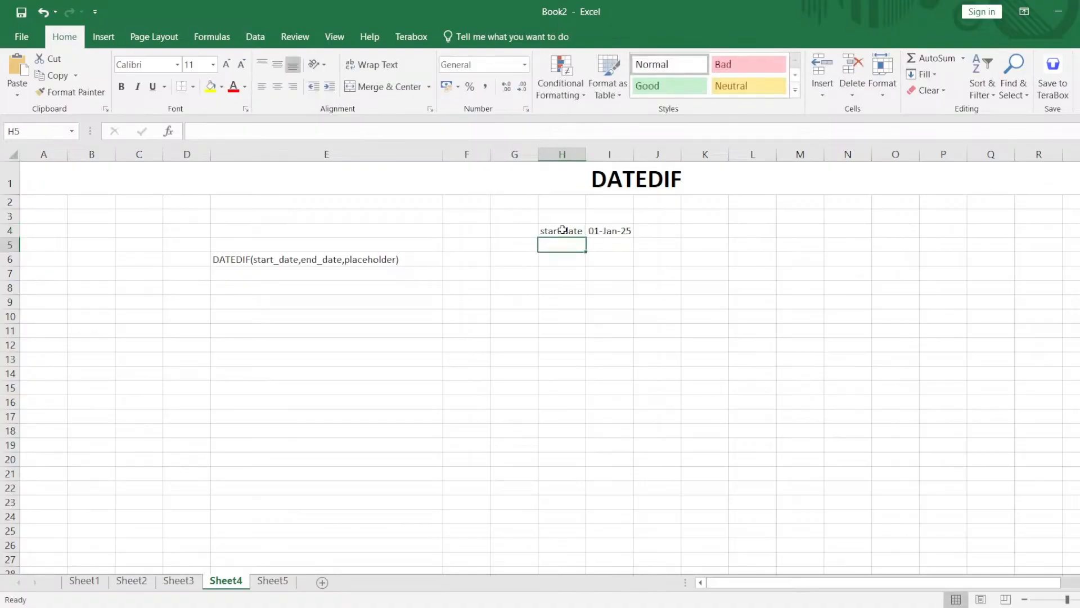
Label H5 as end date and enter =today() in I5.
type("end date")
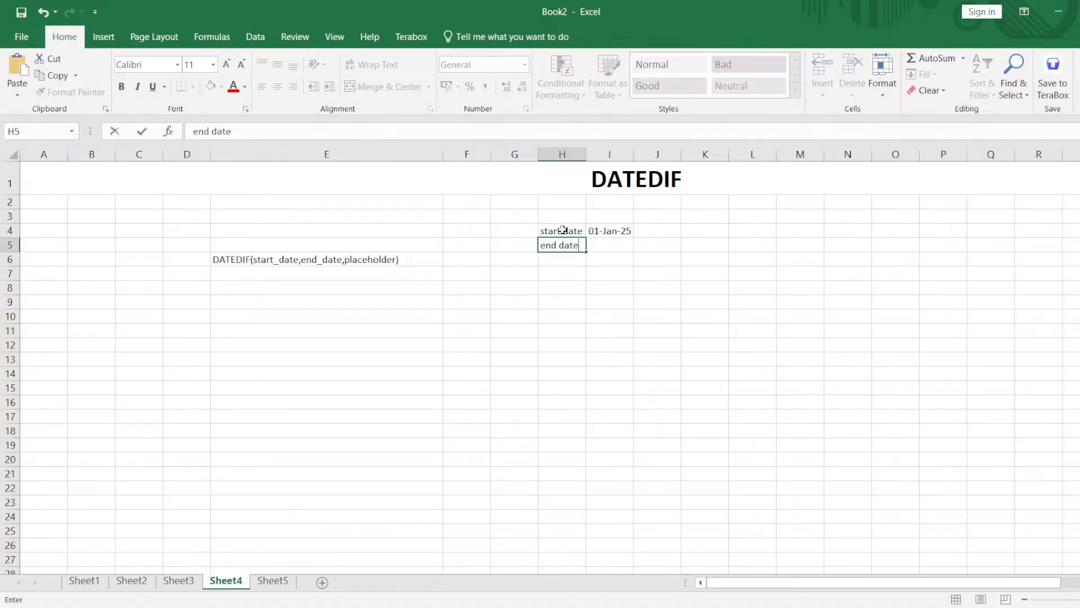
key("Tab")
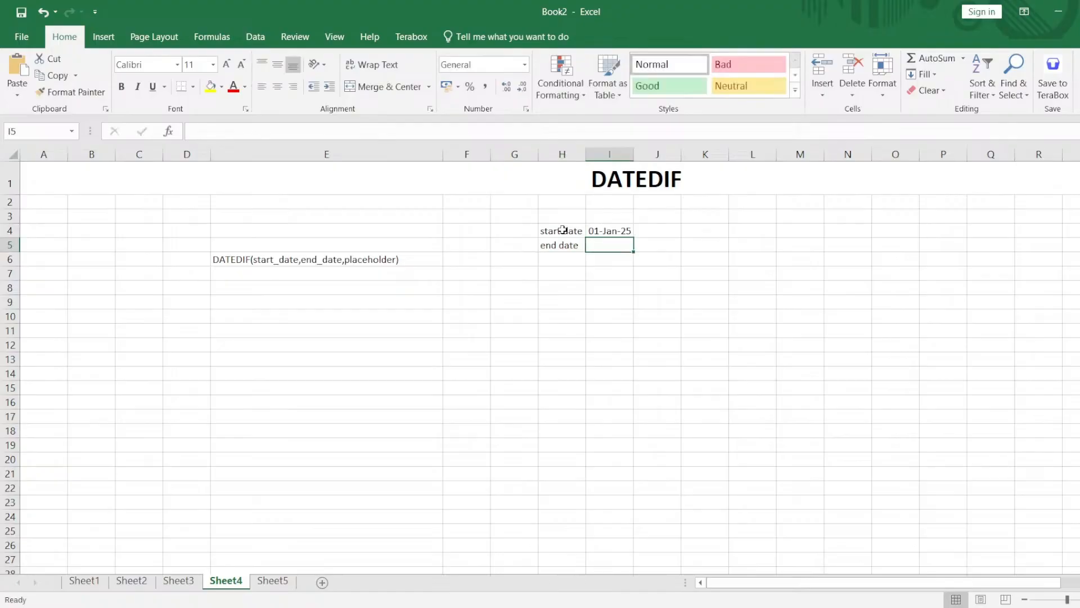
type("today()")
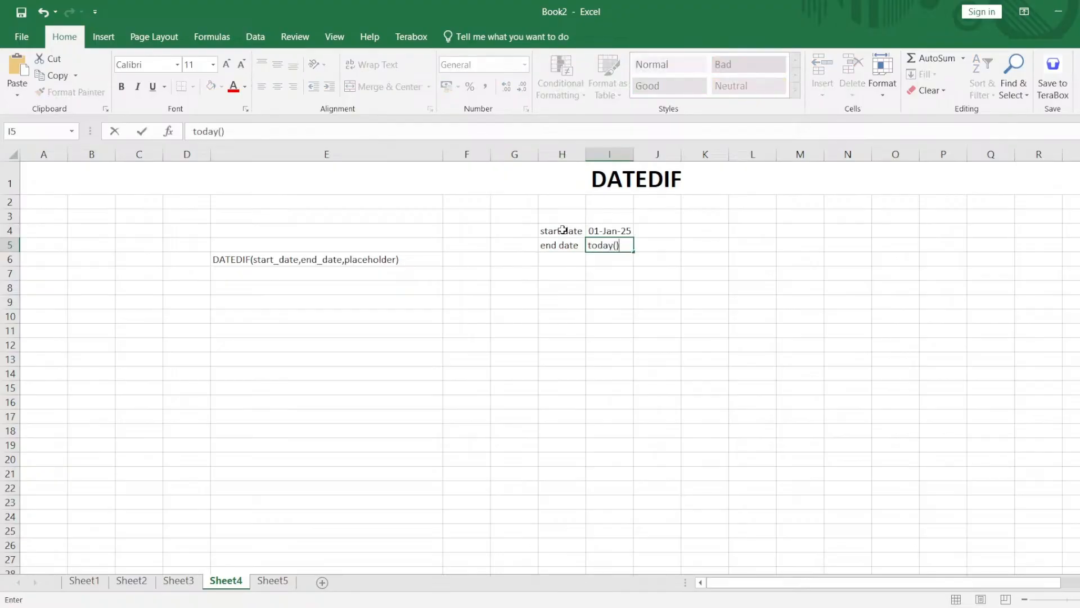
key("Left")
key("Left")
key("Left")
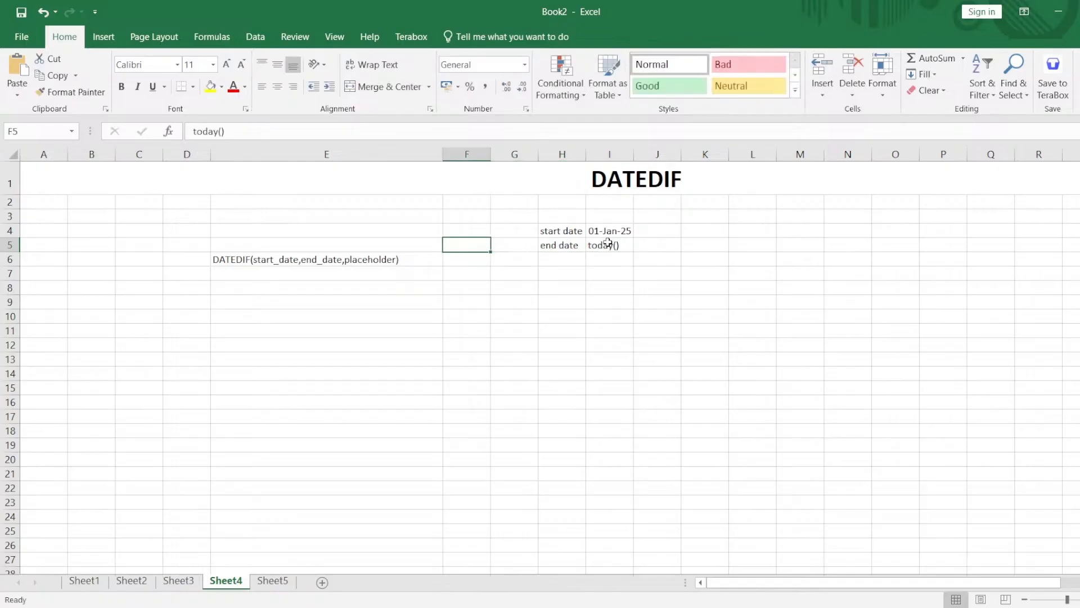
double_click(608, 242)
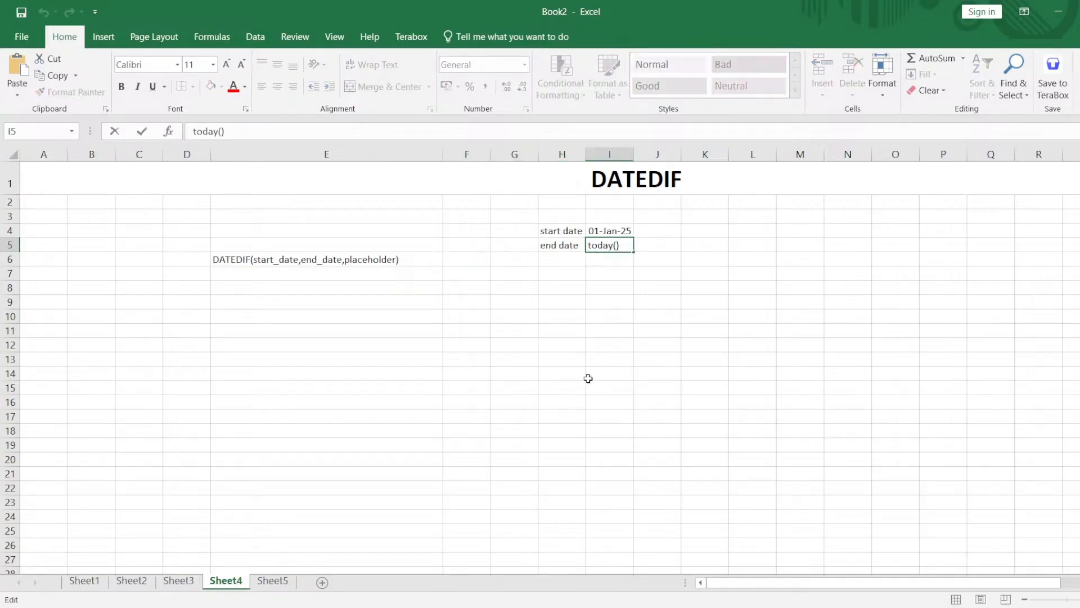
key("Home")
type("=")
key("Return")
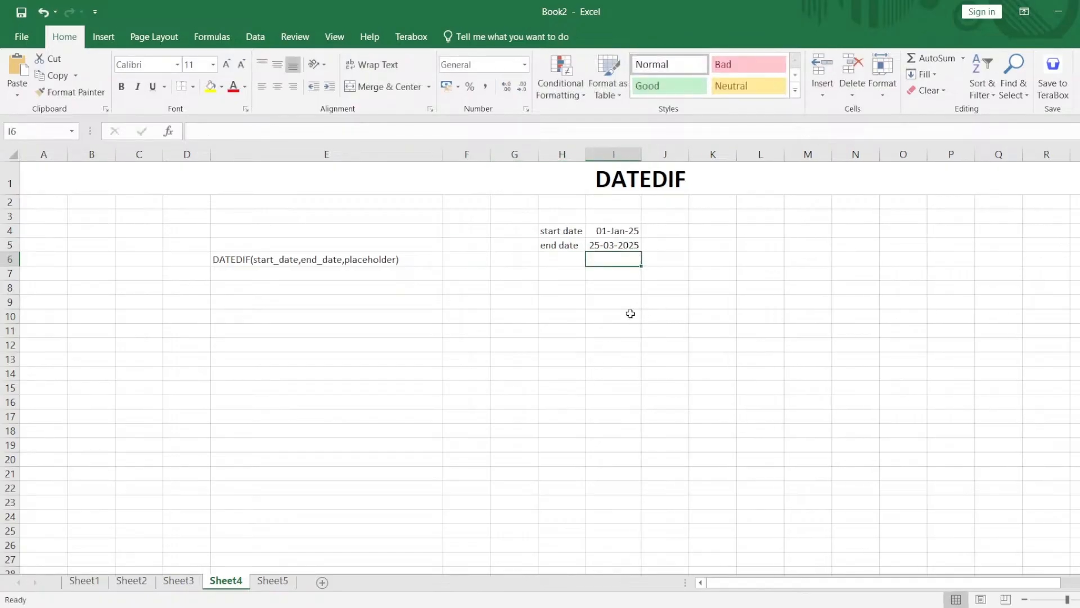
Enter =datedif(I4,I5,"Y") in K8 to calculate the years between the start and end dates.
double_click(726, 288)
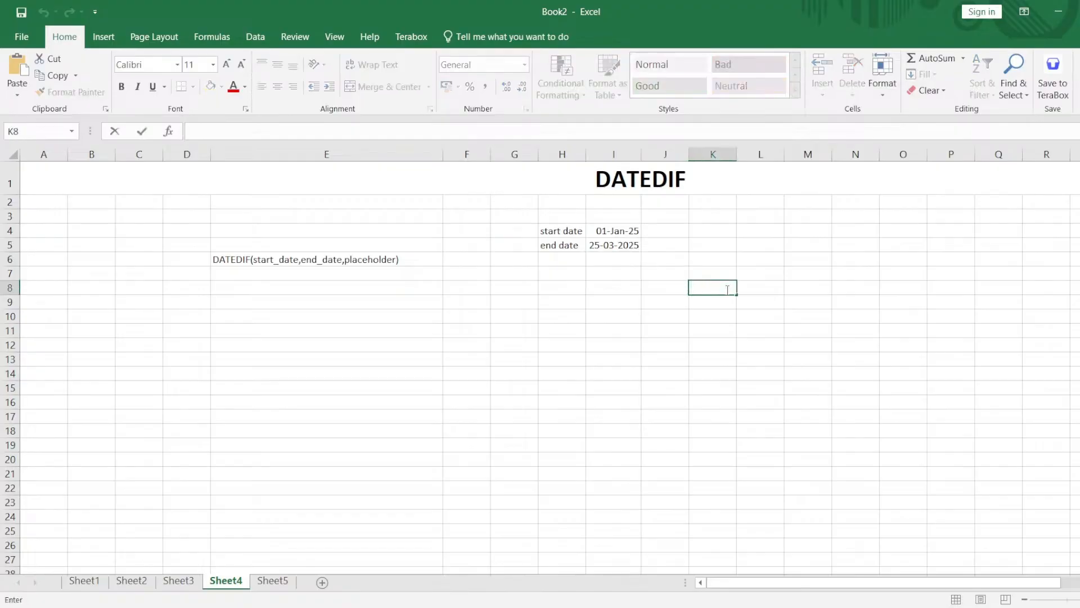
type("=dat")
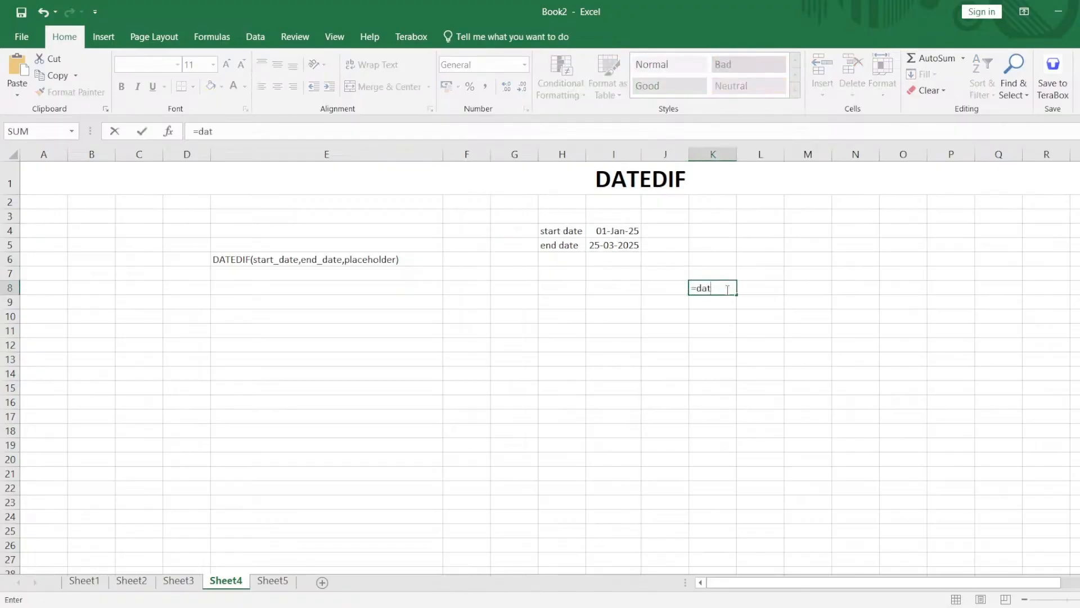
type("edif(")
left_click(617, 231)
type(",")
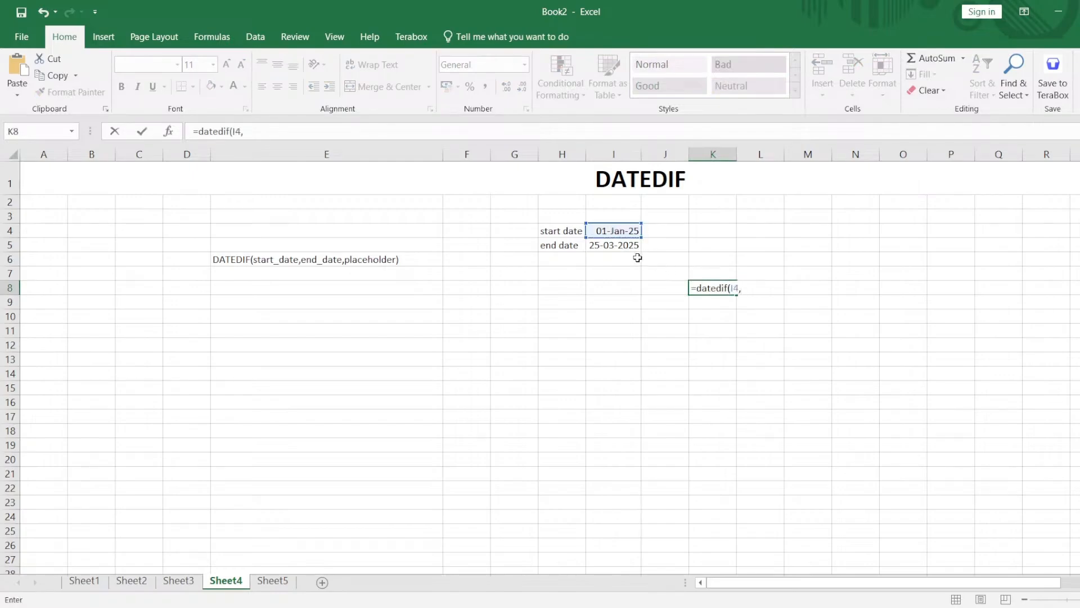
left_click(618, 245)
type(")")
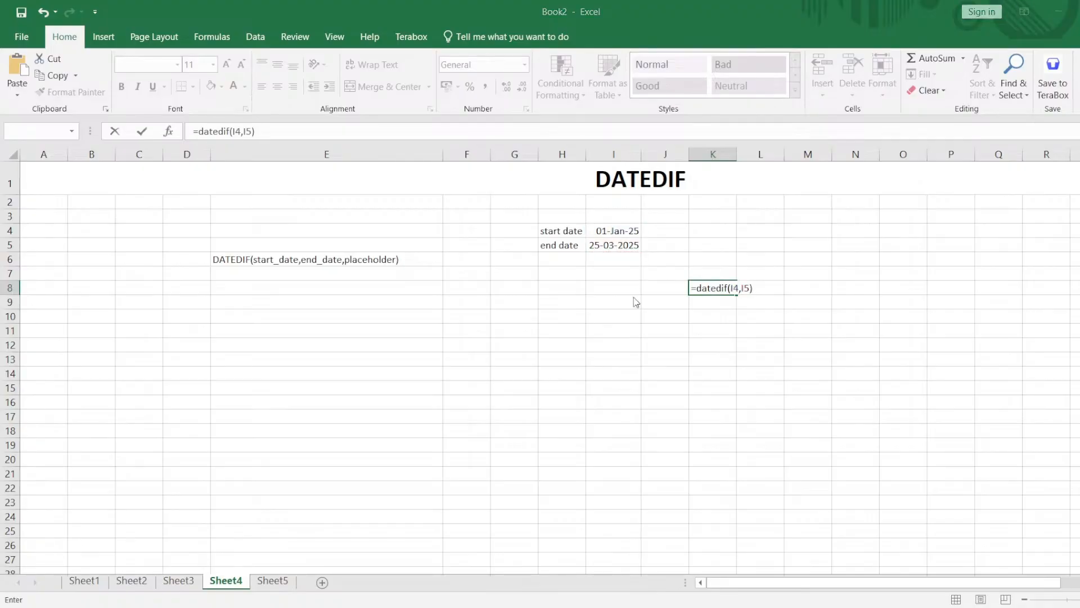
key("Return")
key("Right")
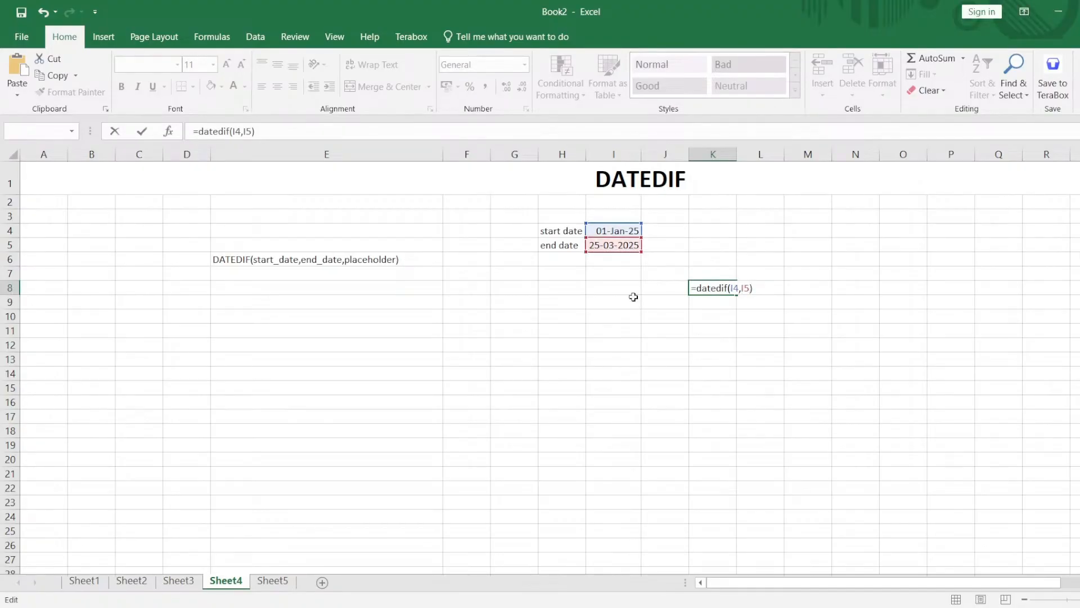
type(",\"Y\"")
key("Return")
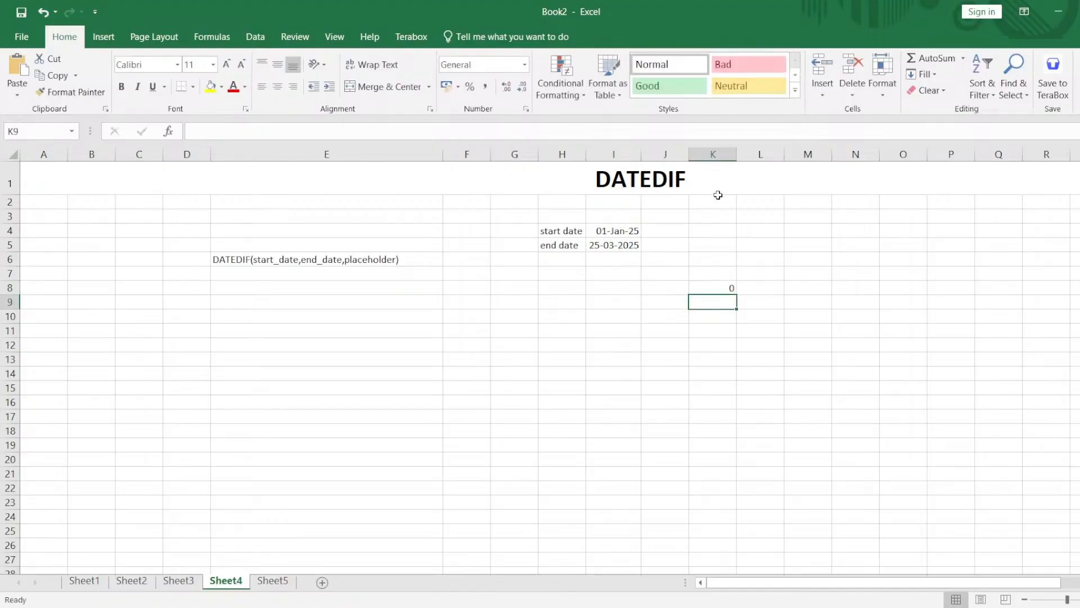
Widen column K slightly and change the DATEDIF unit in K8 to "M" for months.
left_click_drag(736, 155, 759, 156)
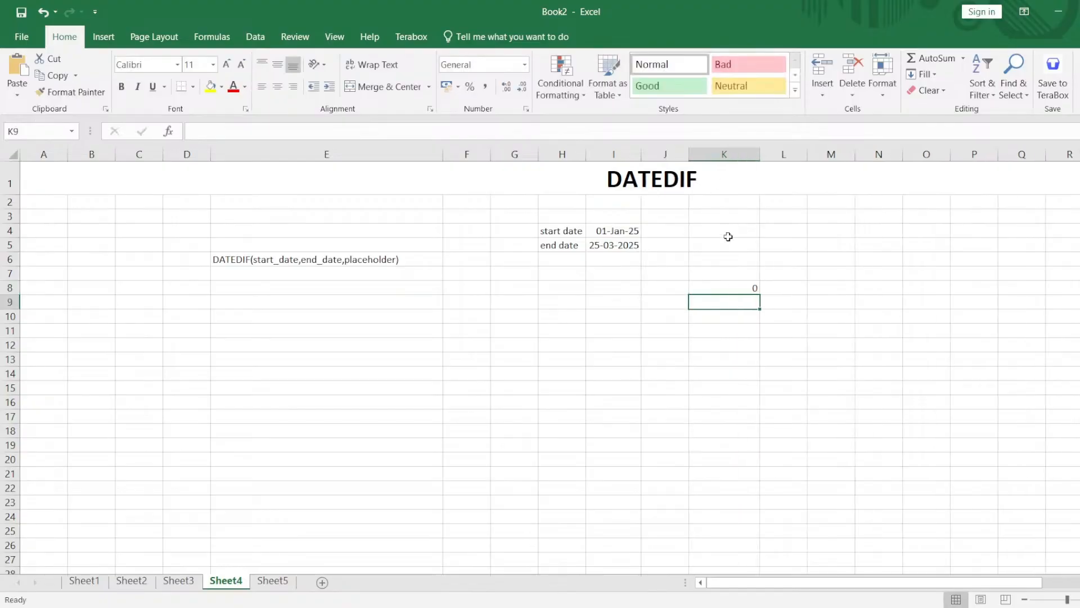
double_click(737, 287)
double_click(765, 287)
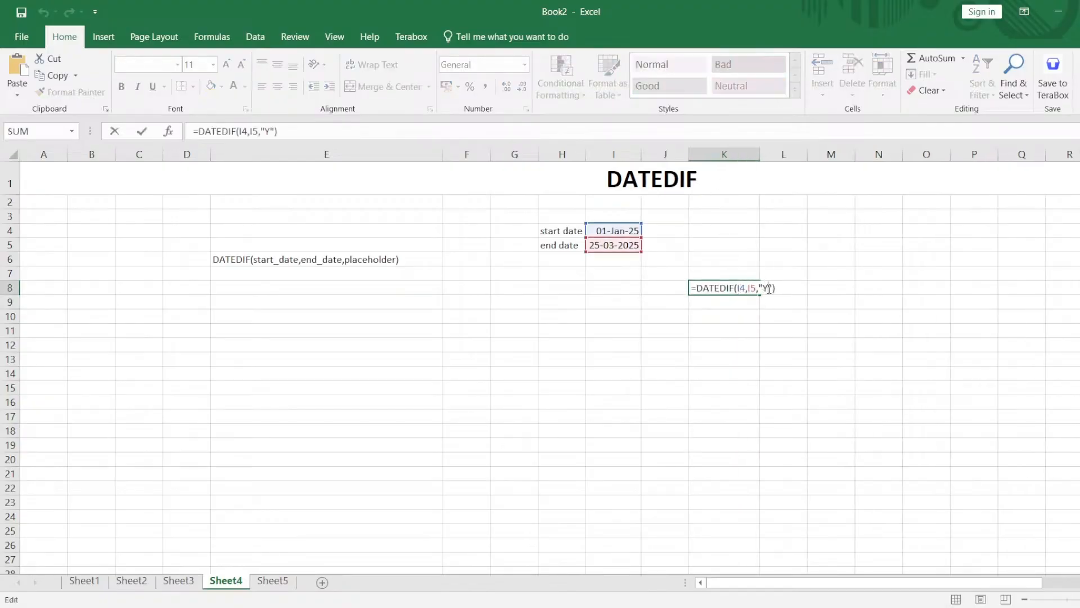
key("BackSpace")
type("M")
key("Return")
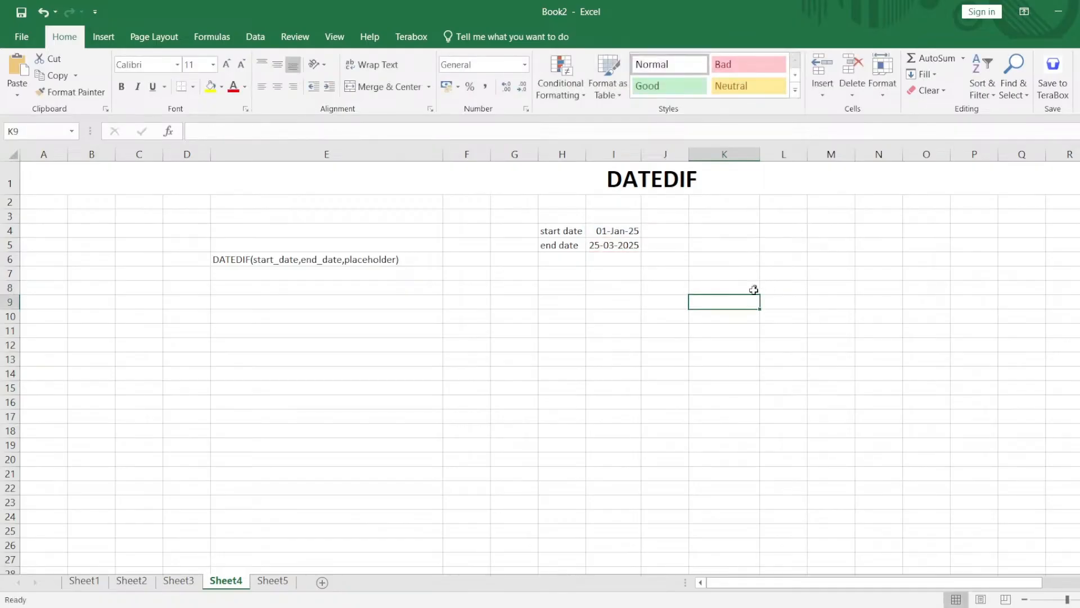
Switch the DATEDIF unit in K8 back to "Y" for years.
double_click(751, 288)
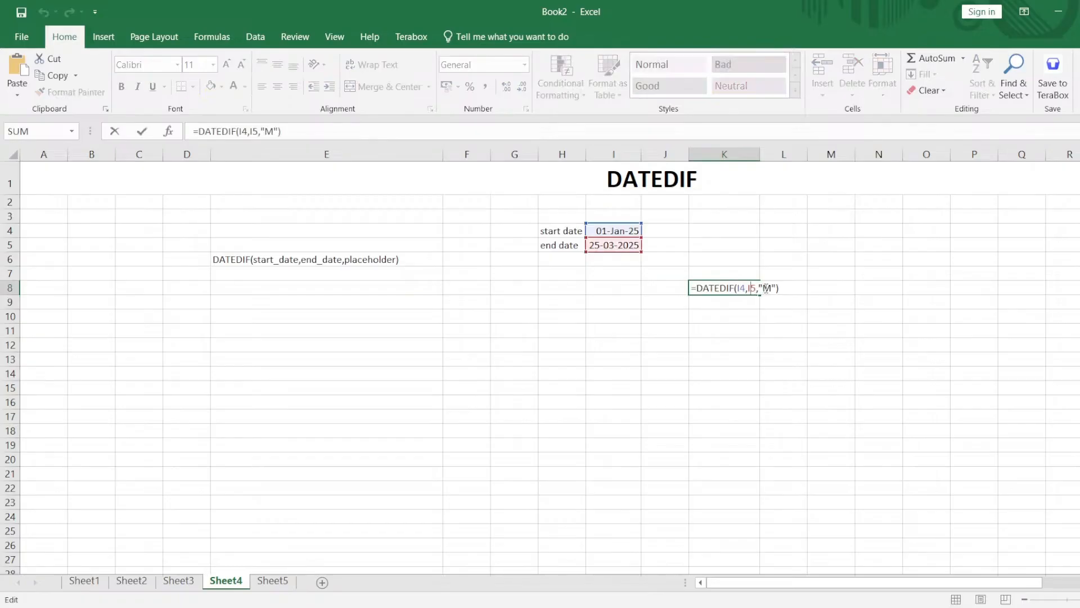
left_click(766, 288)
key("Delete")
type("Y")
key("Return")
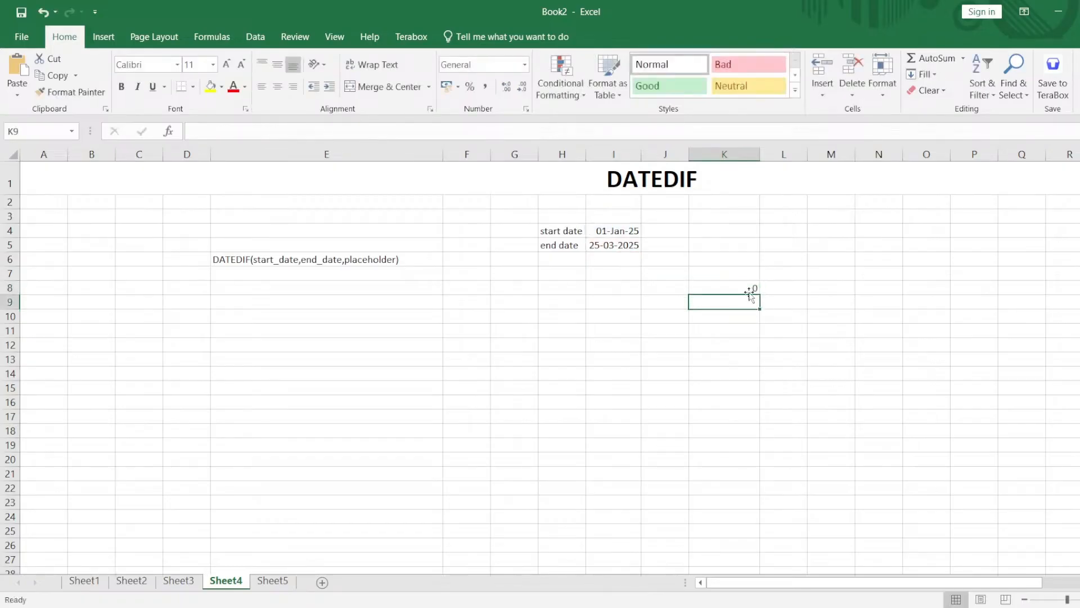
Change the DATEDIF unit in K8 to "D" for days, then select the start and end date block H4:I5.
double_click(750, 291)
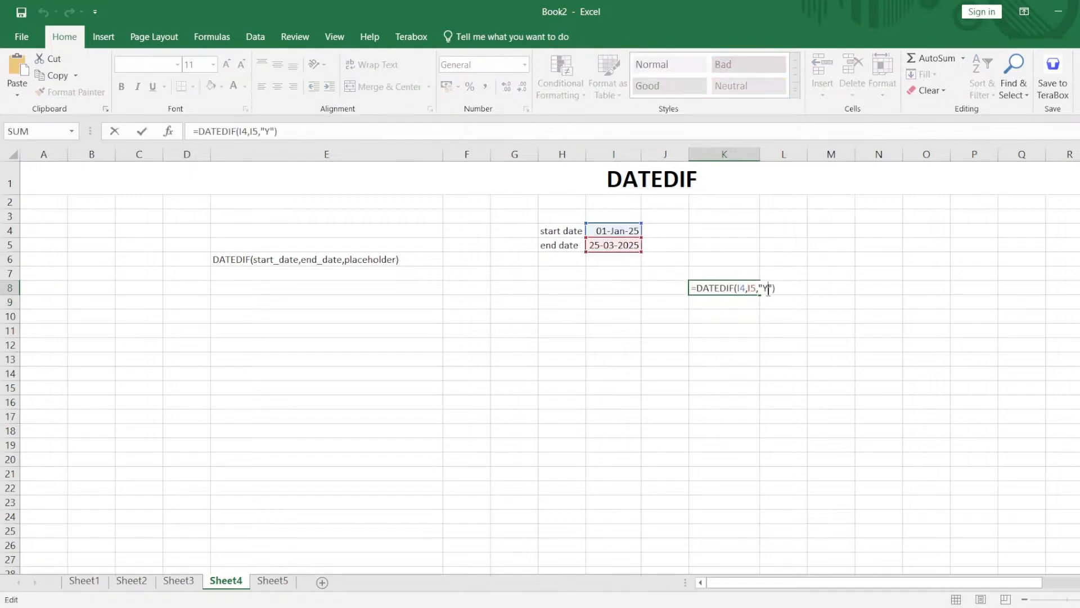
left_click(768, 290)
key("Delete")
type("D")
key("Return")
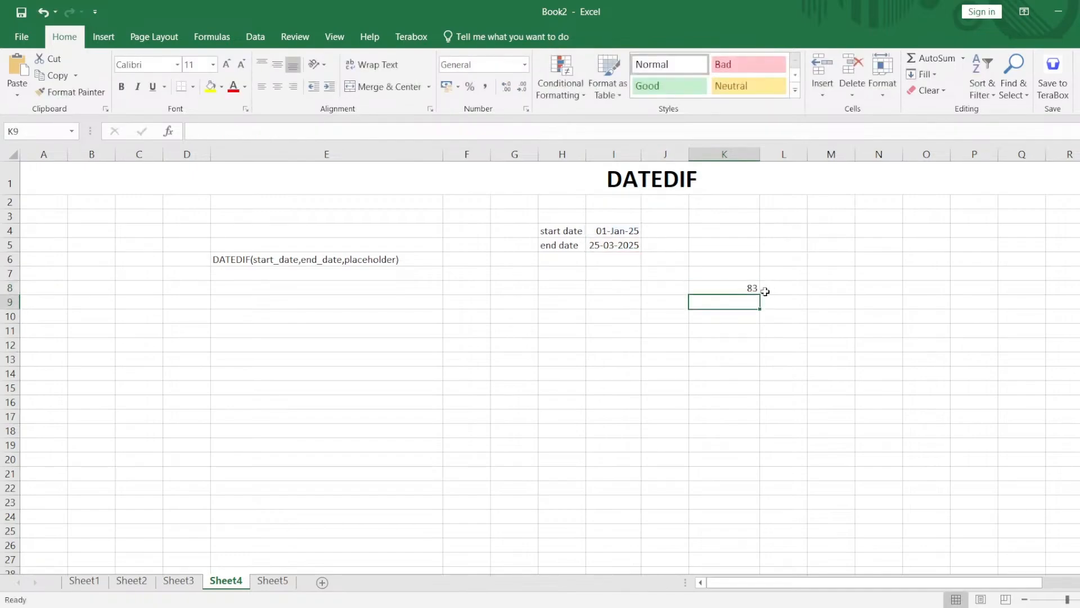
left_click(751, 289)
left_click_drag(622, 236, 601, 245)
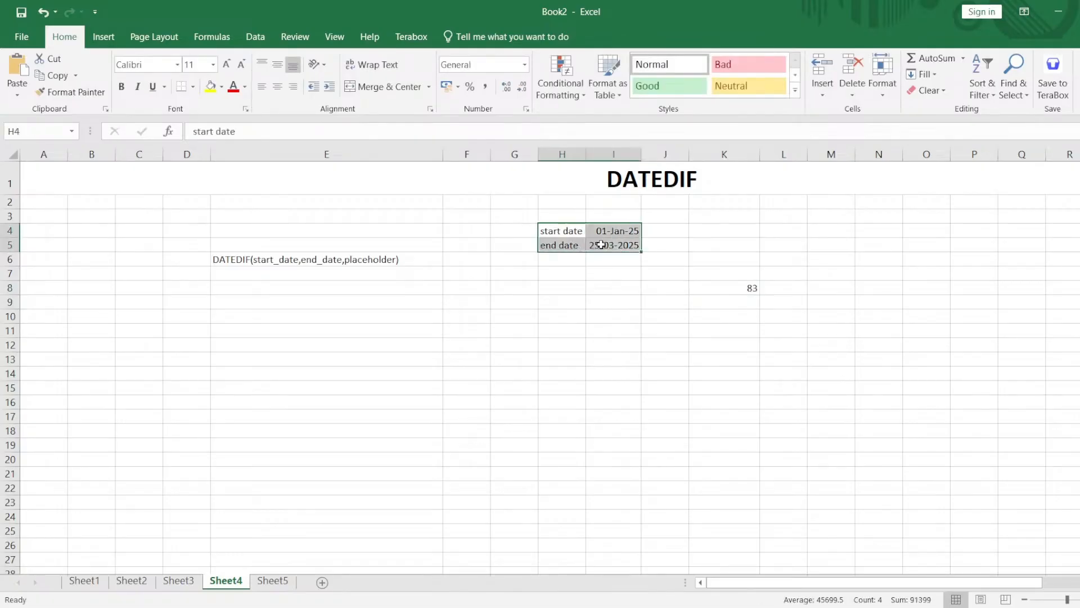
Enter the label day in J8 beside the DATEDIF result in K8.
left_click(750, 289)
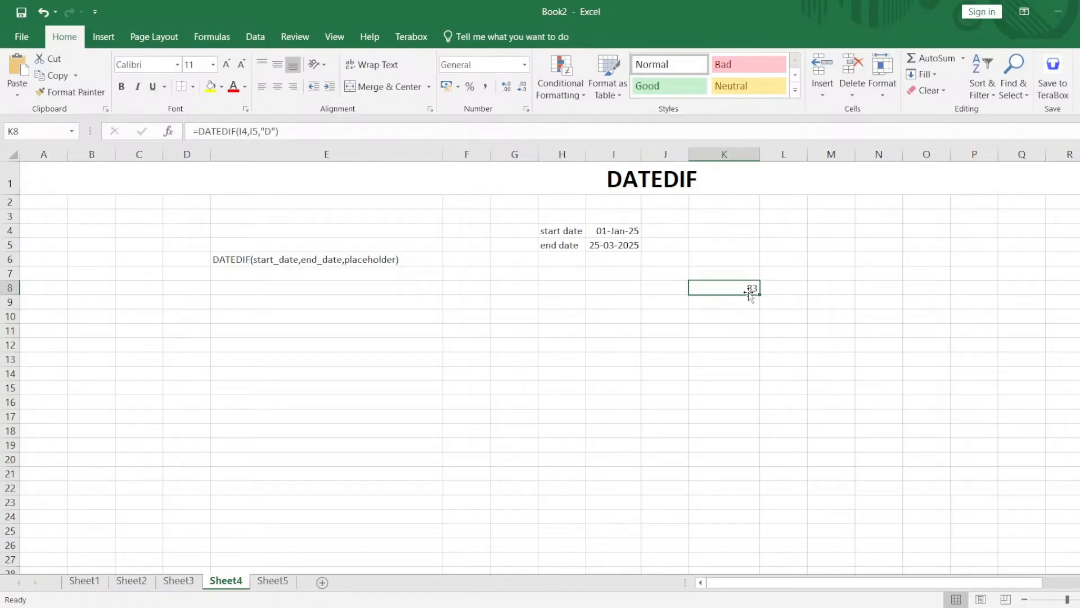
left_click(674, 290)
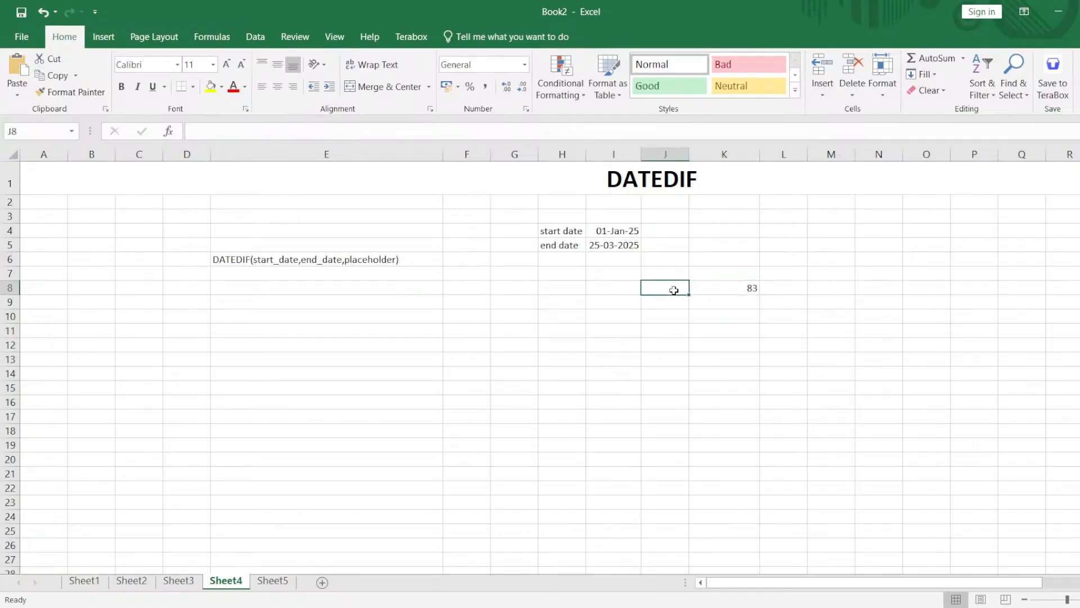
type("dat")
key("Tab")
left_click(674, 290)
double_click(673, 290)
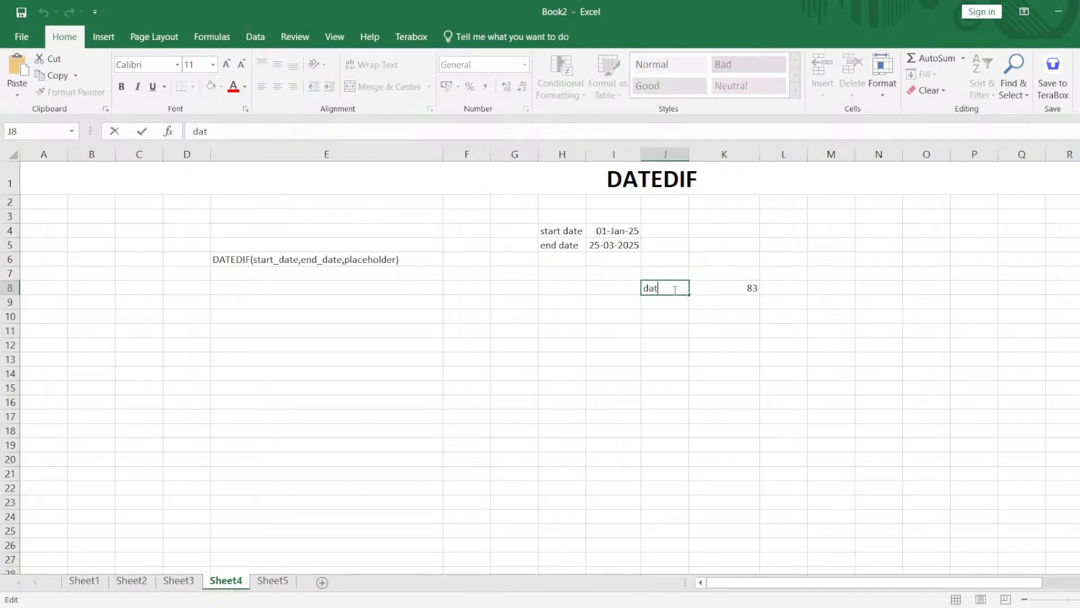
key("BackSpace")
type("y")
key("Tab")
key("Tab")
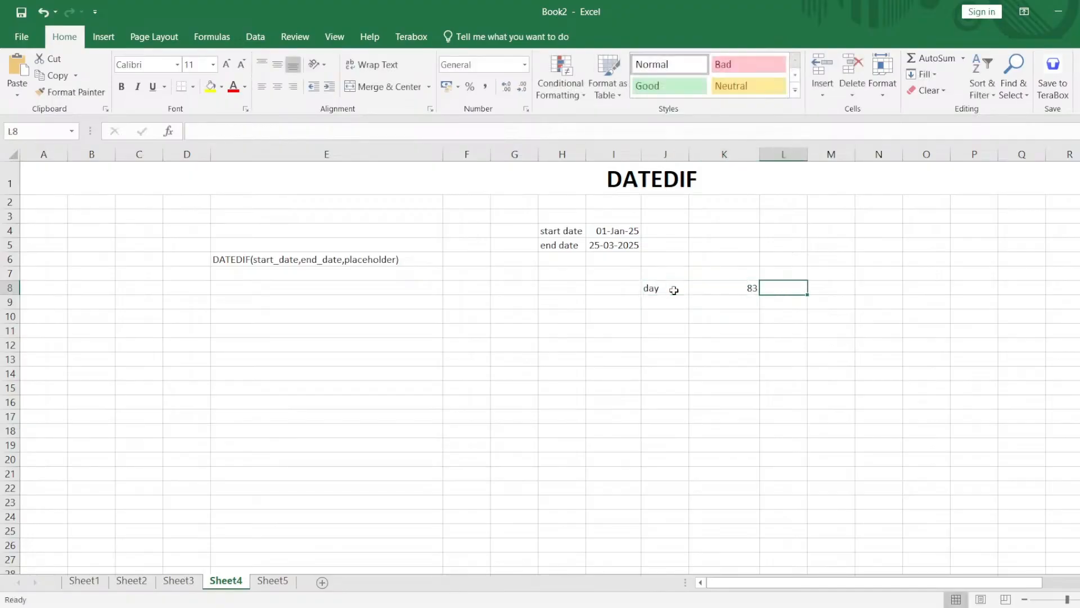
Enter the unit code D in L8 and the syntax note datedif(start,end,"D") in M8.
type("D")
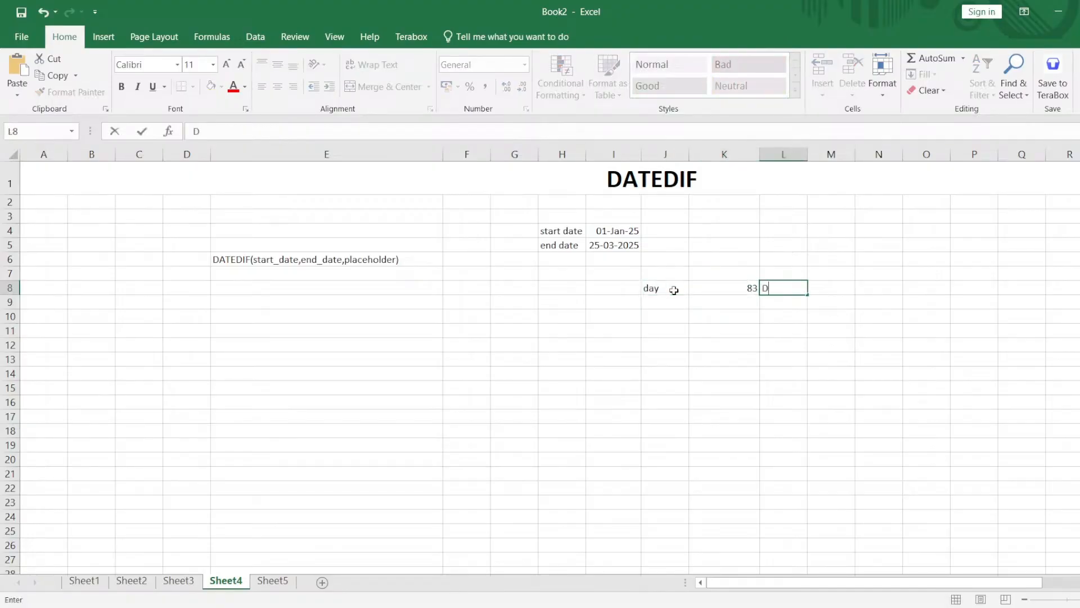
key("Tab")
type("datedif")
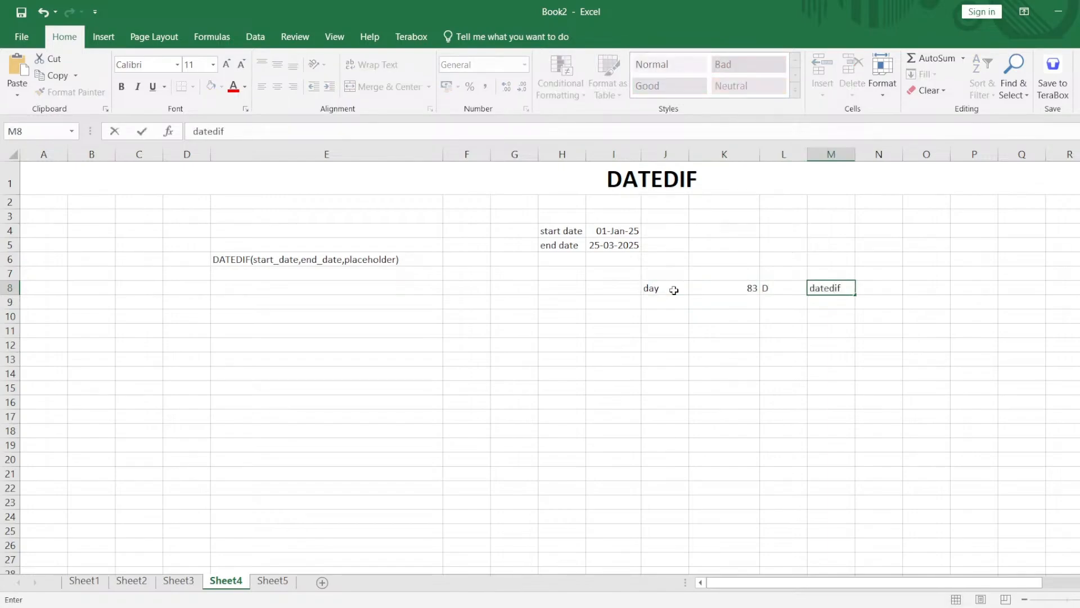
type("(start,end,\"D\"")
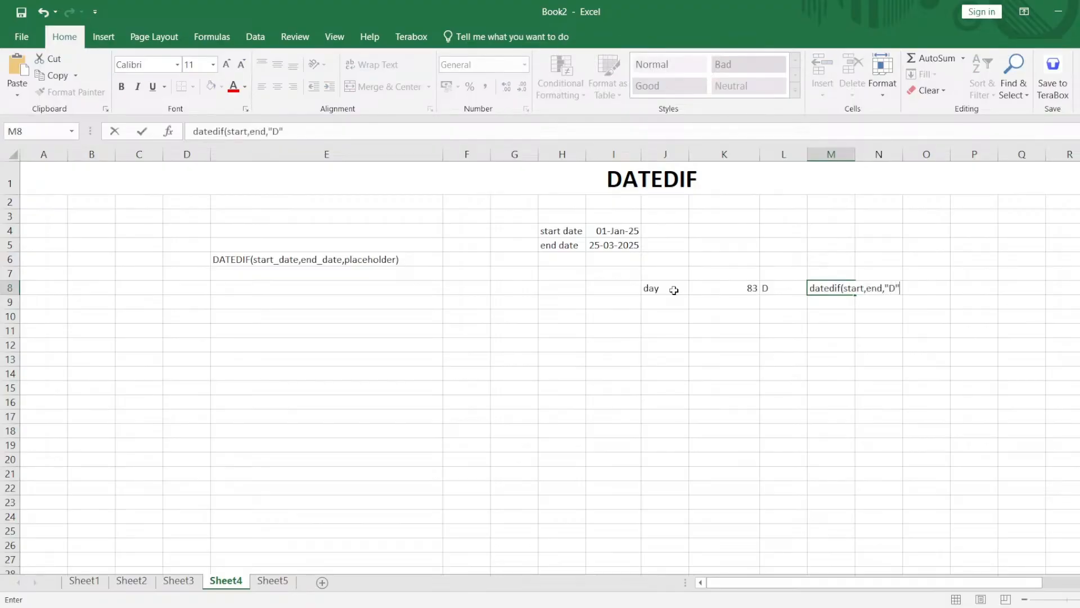
type(")")
key("Return")
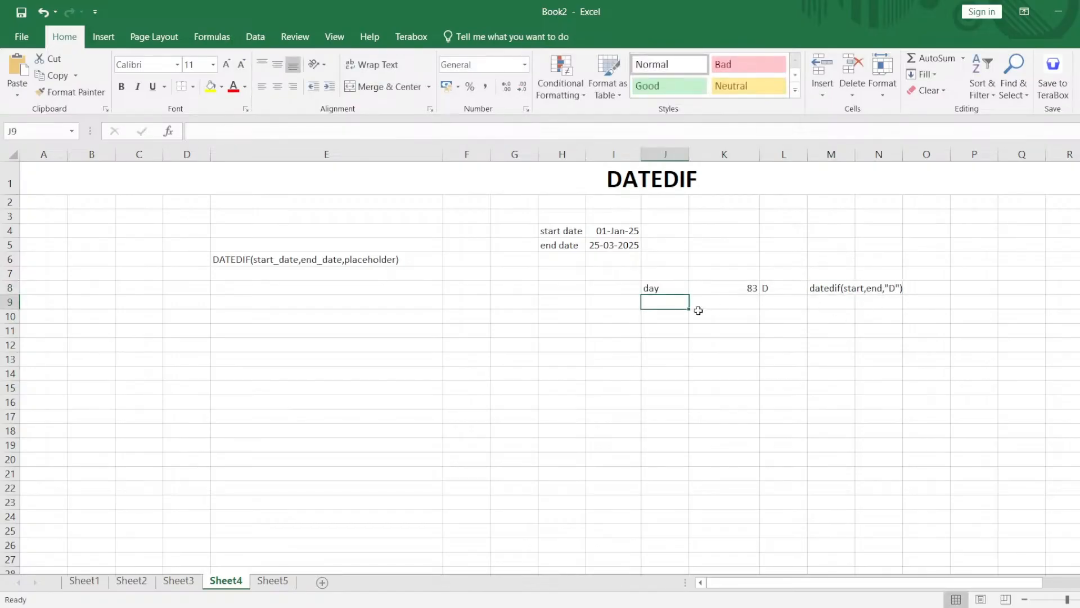
Label J9 as month and enter =datedif(I4,I5,"M") in K9 to calculate the months between the dates.
type("month")
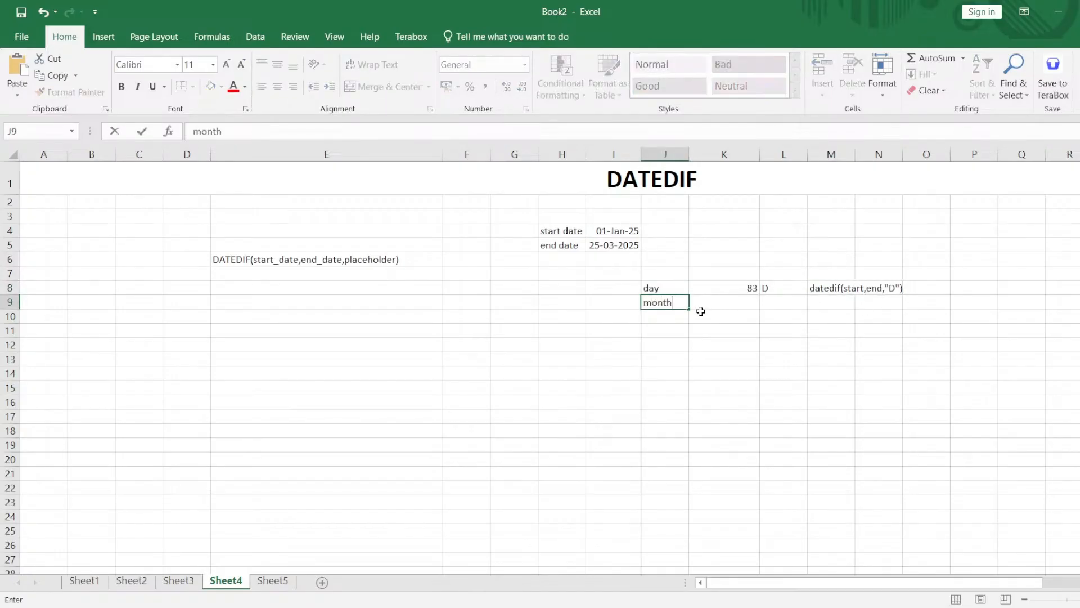
key("Tab")
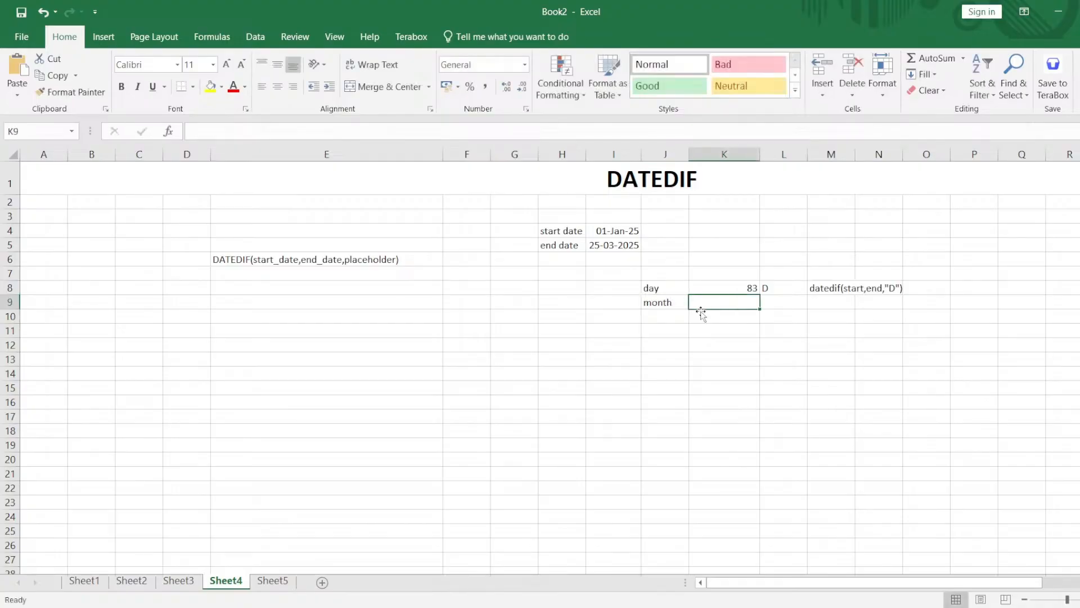
type("=")
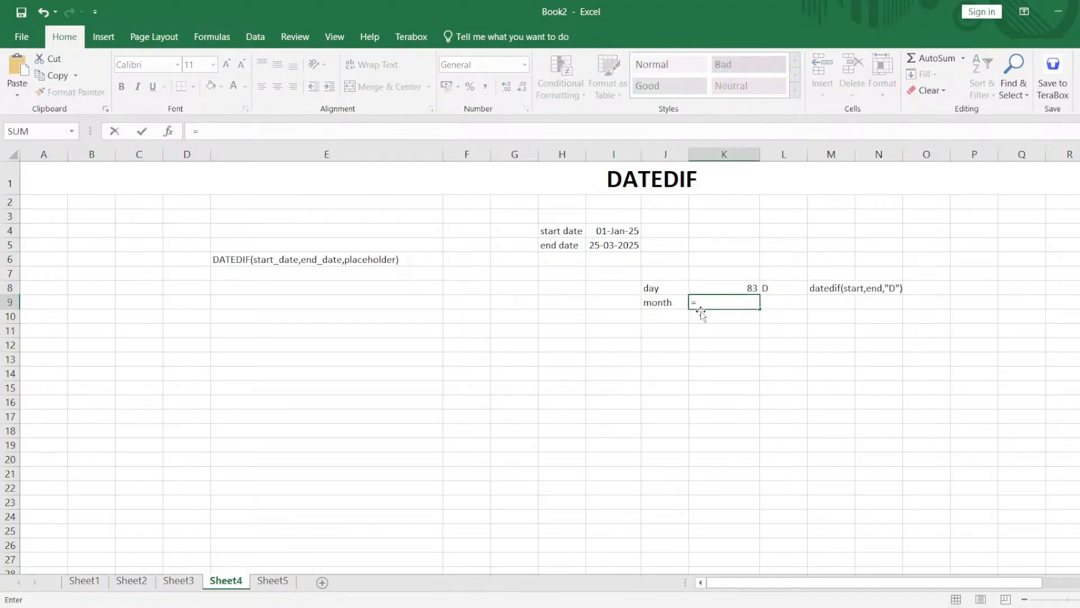
type("datedif(")
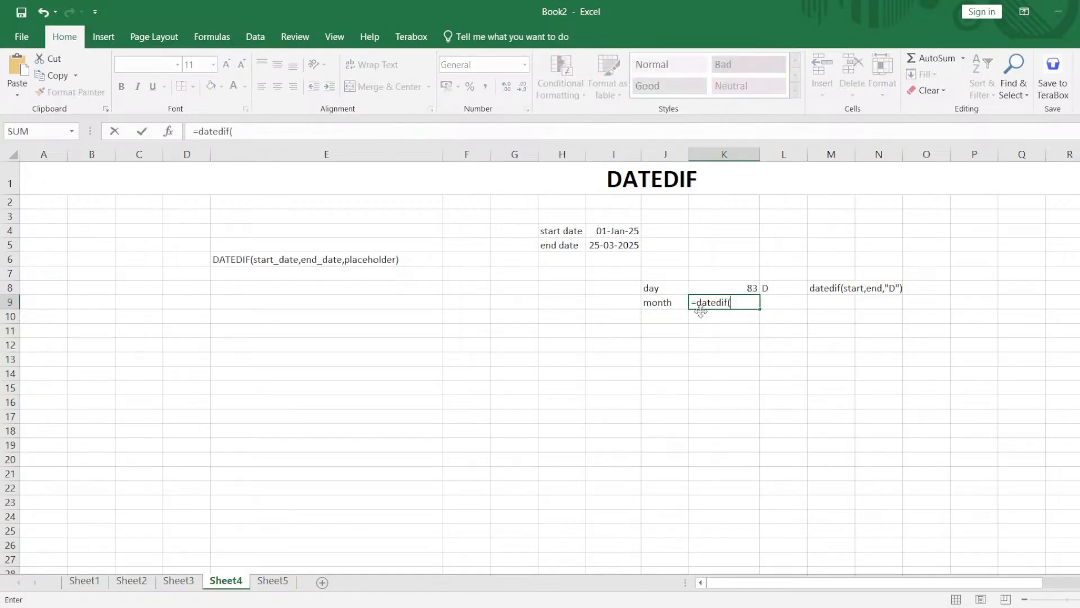
left_click(606, 229)
type(",")
left_click(605, 244)
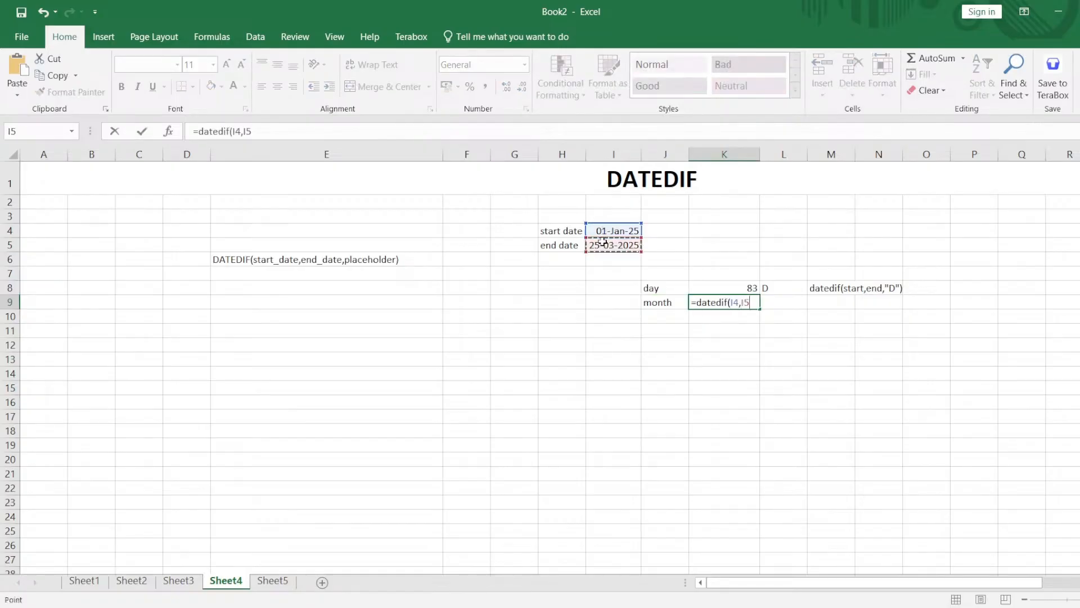
type(",\"M\")")
key("Return")
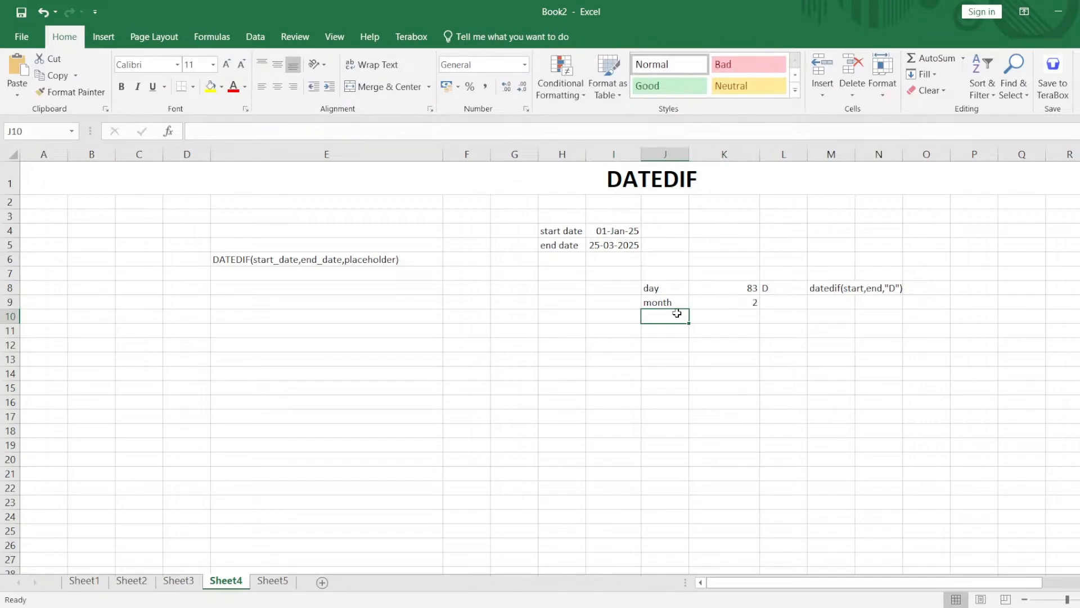
Label J10 as year and enter =datedif(I4,I5,"Y") in K10 to calculate the years between the dates.
type("year")
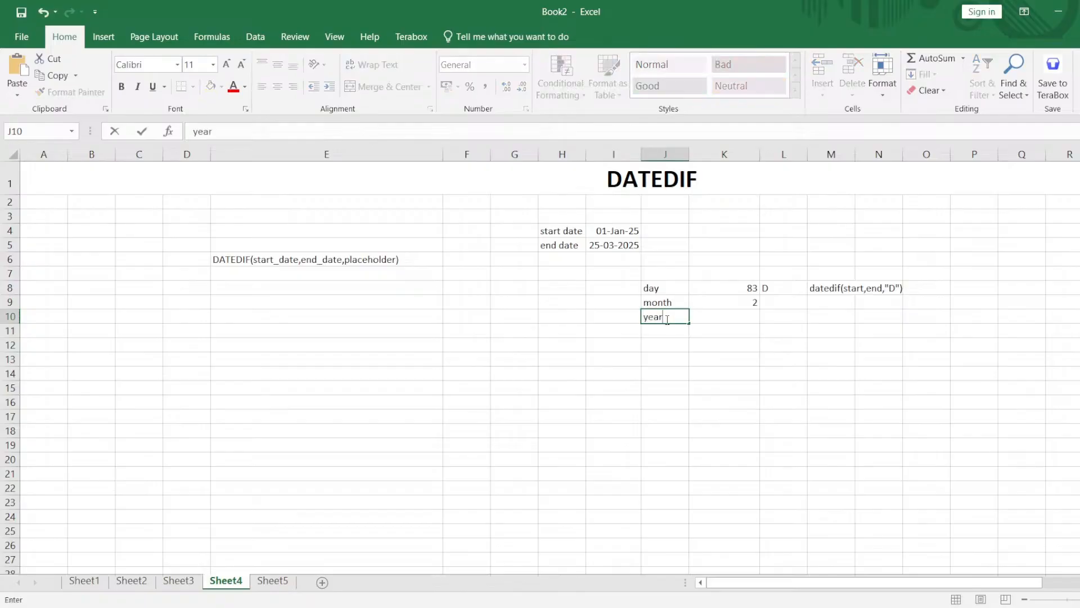
key("Tab")
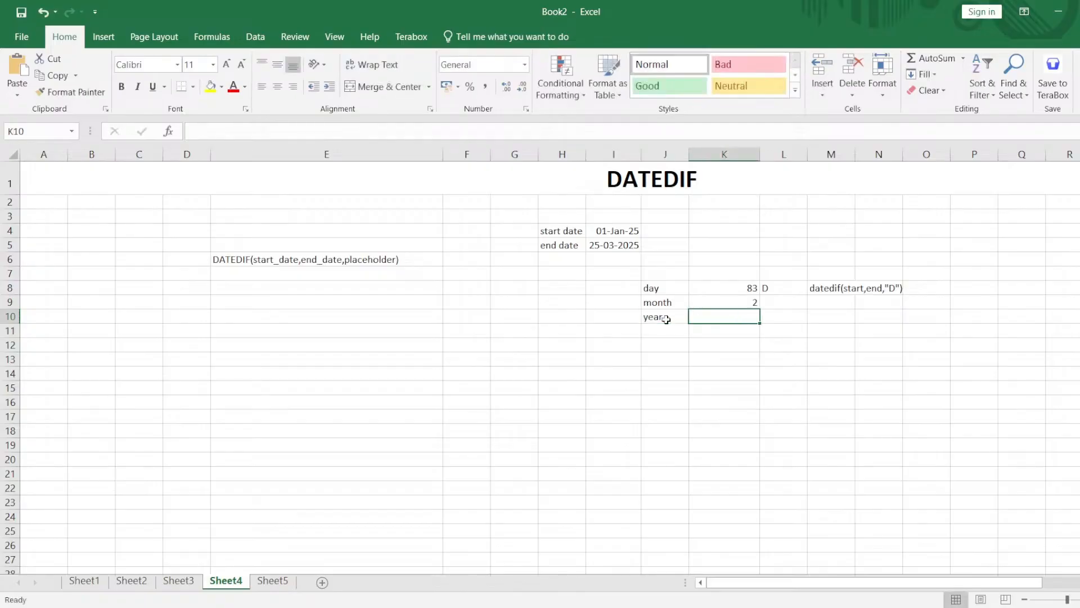
type("=dated")
type("if")
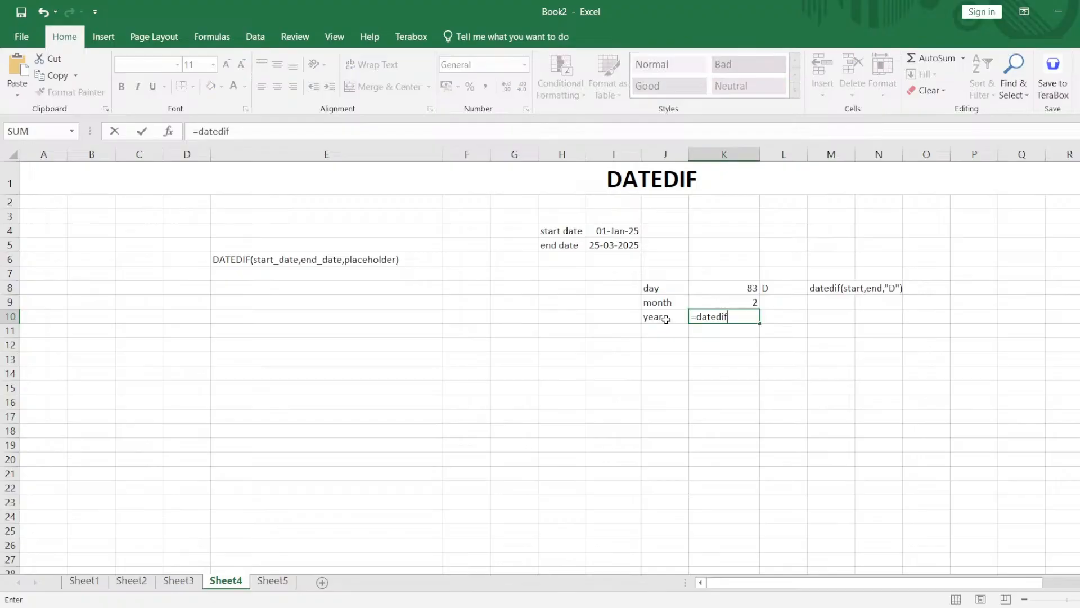
type("(")
left_click(616, 230)
type(",")
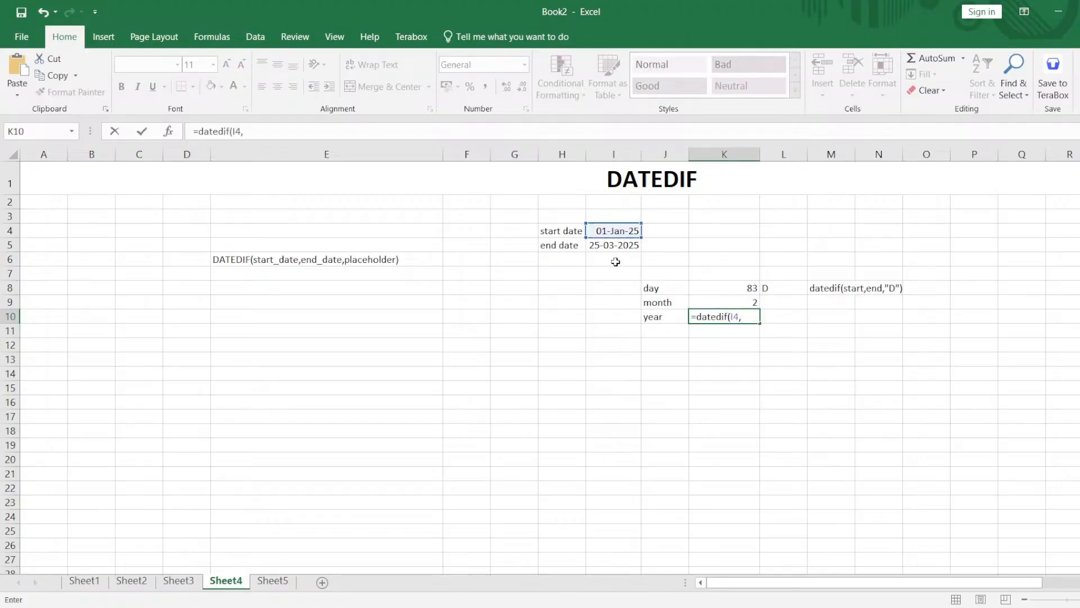
left_click(616, 246)
type(",\"")
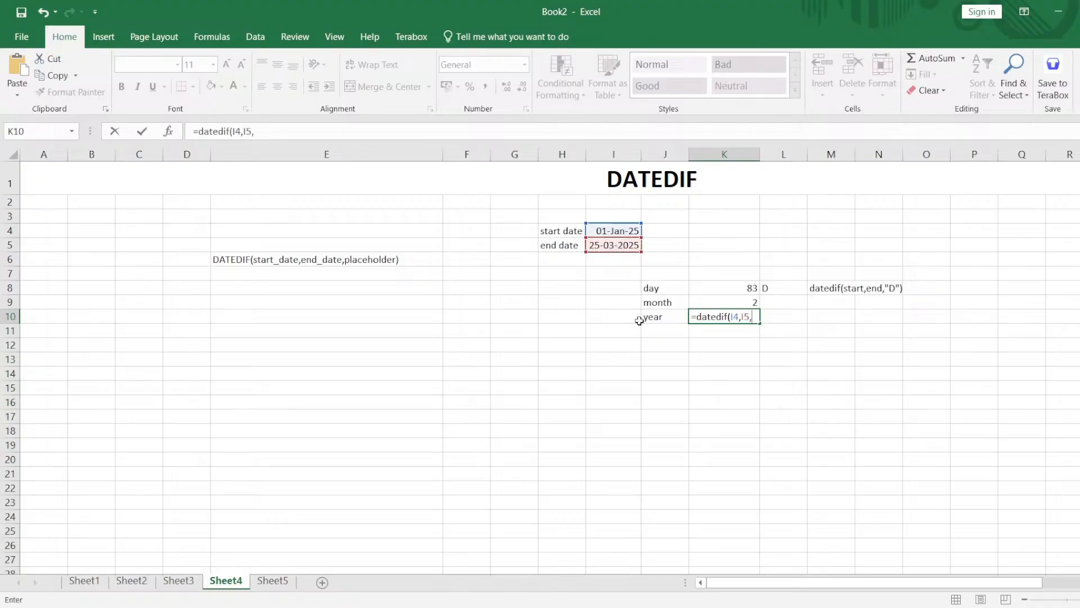
type("Y\"")
left_click(642, 325)
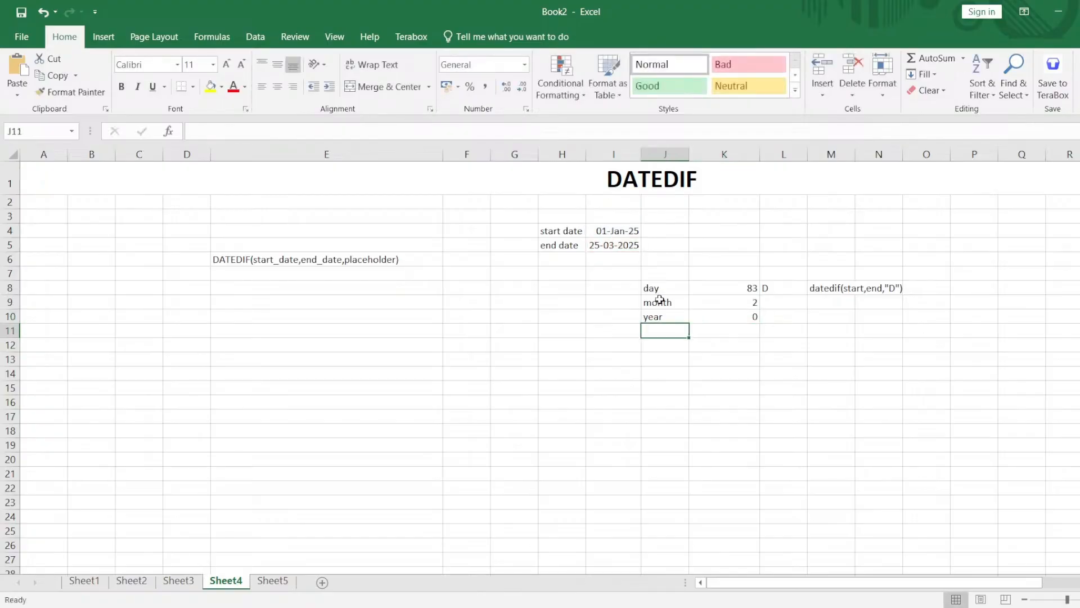
left_click_drag(652, 286, 720, 313)
left_click(724, 335)
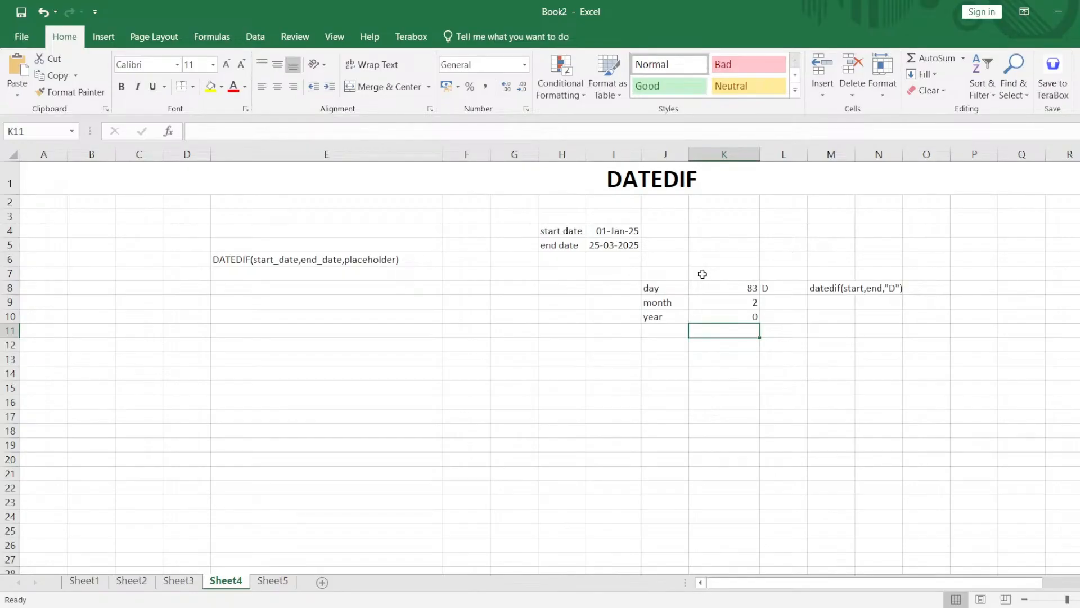
Enter the label start date in G10 and the date of birth in H10.
left_click(494, 316)
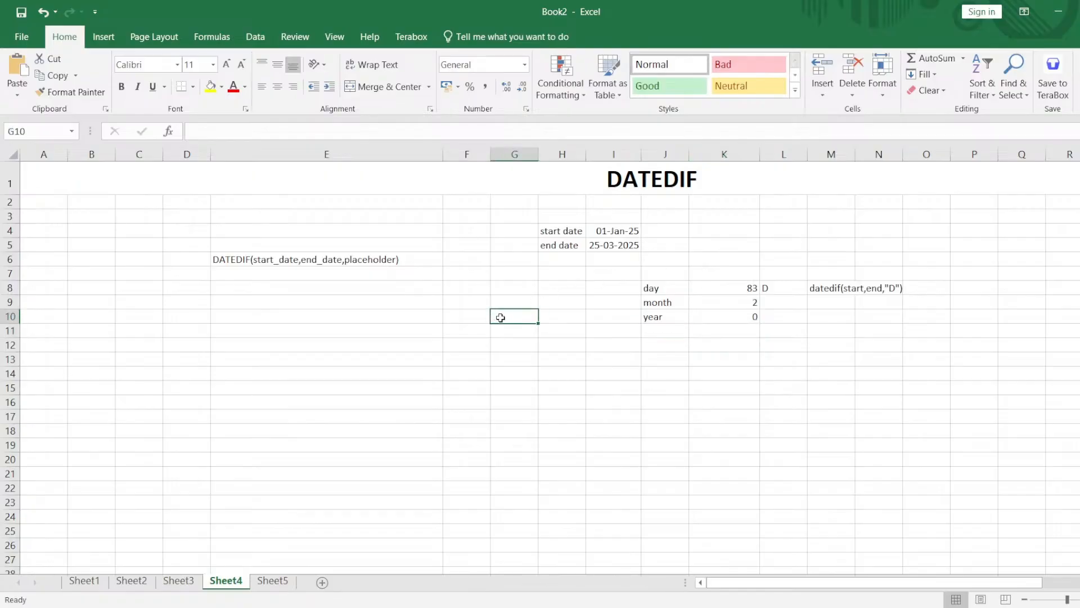
type("start d")
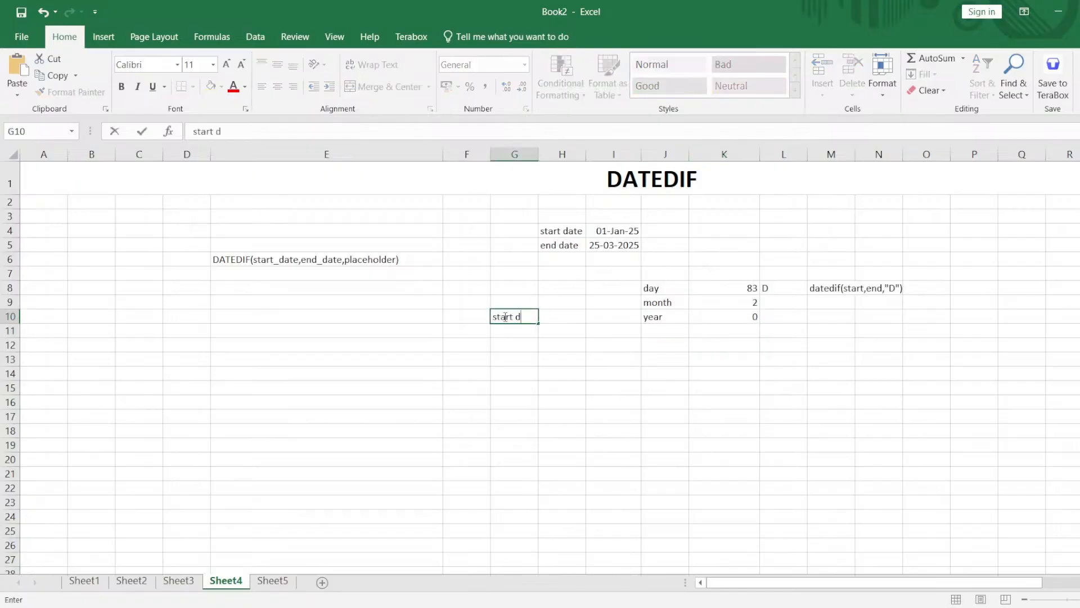
type("ate")
key("Tab")
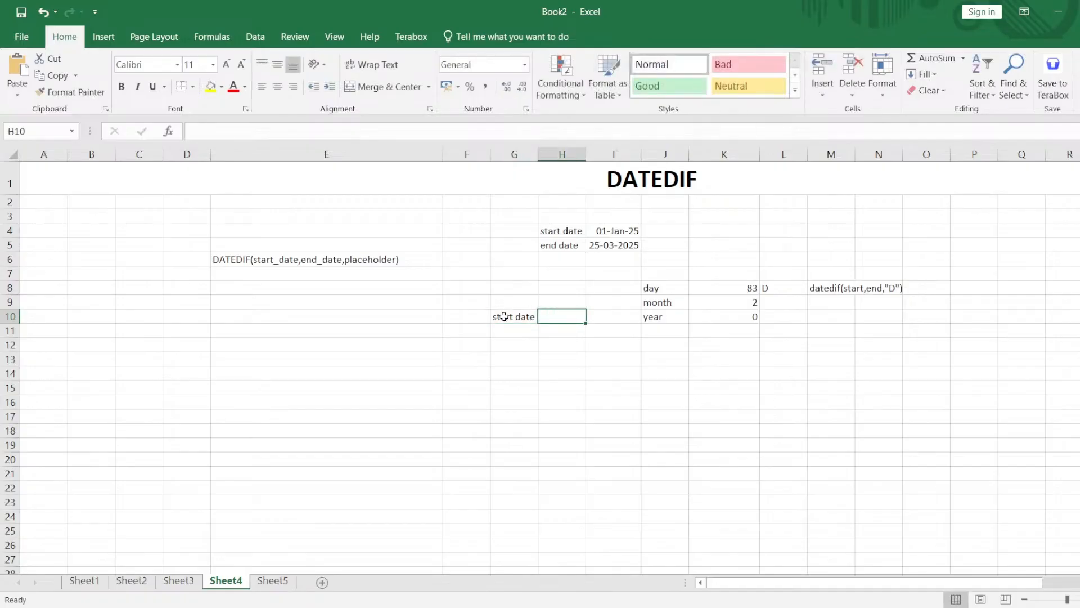
type("13-")
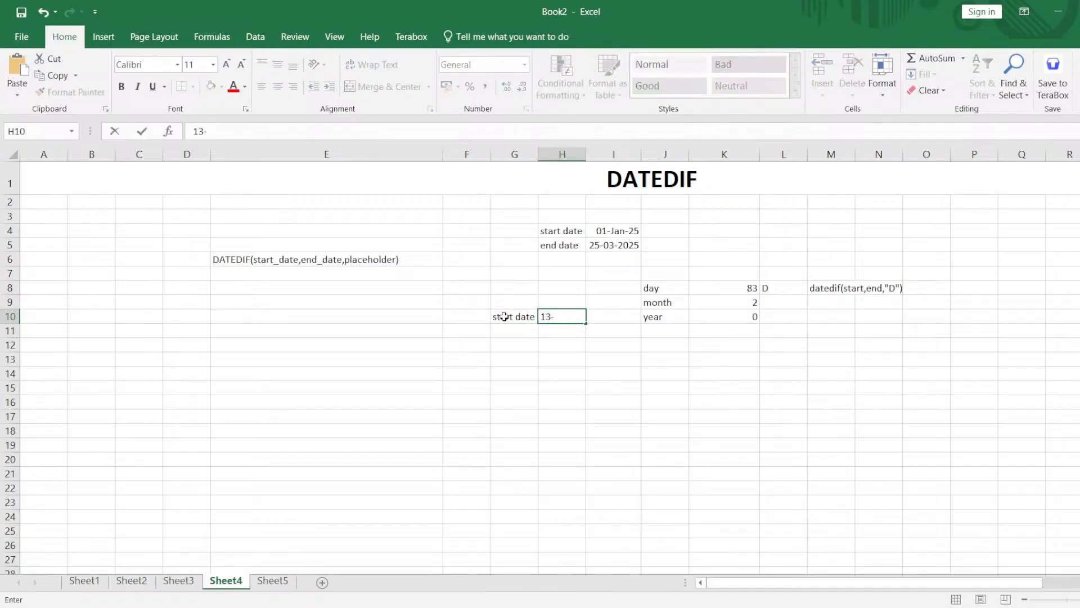
type("Feb-2000")
key("Return")
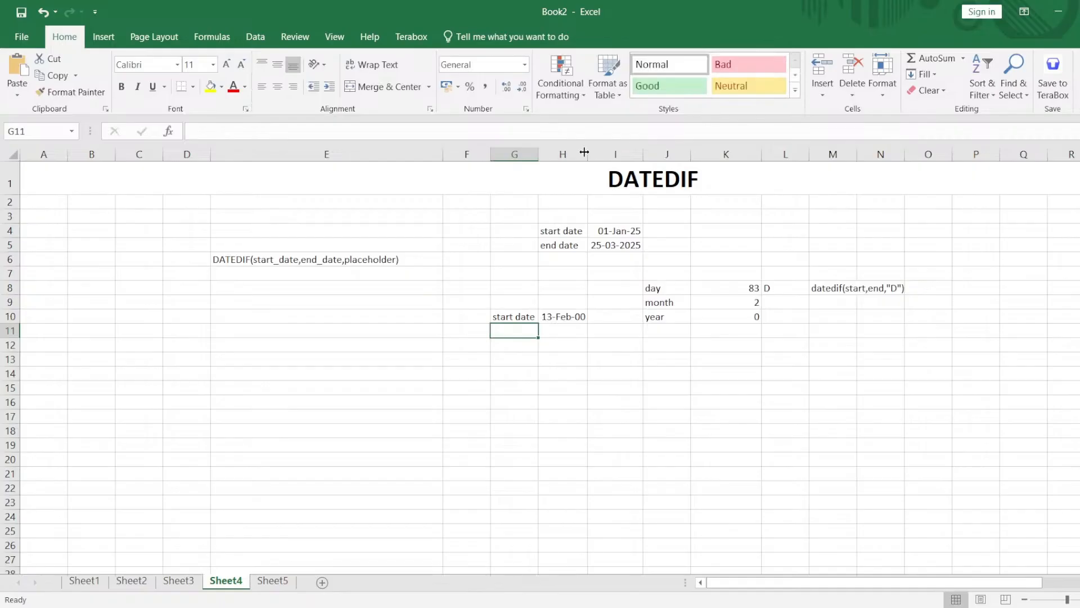
Widen column H and apply a custom day-month-year format with a four-digit year to H10.
left_click_drag(587, 154, 628, 159)
left_click(599, 317)
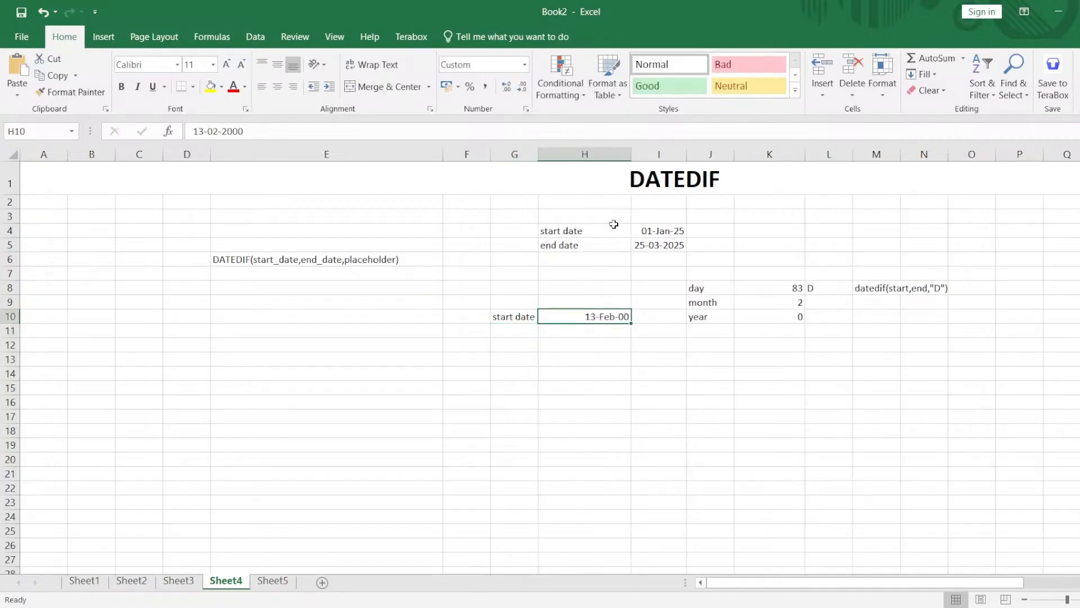
left_click(527, 111)
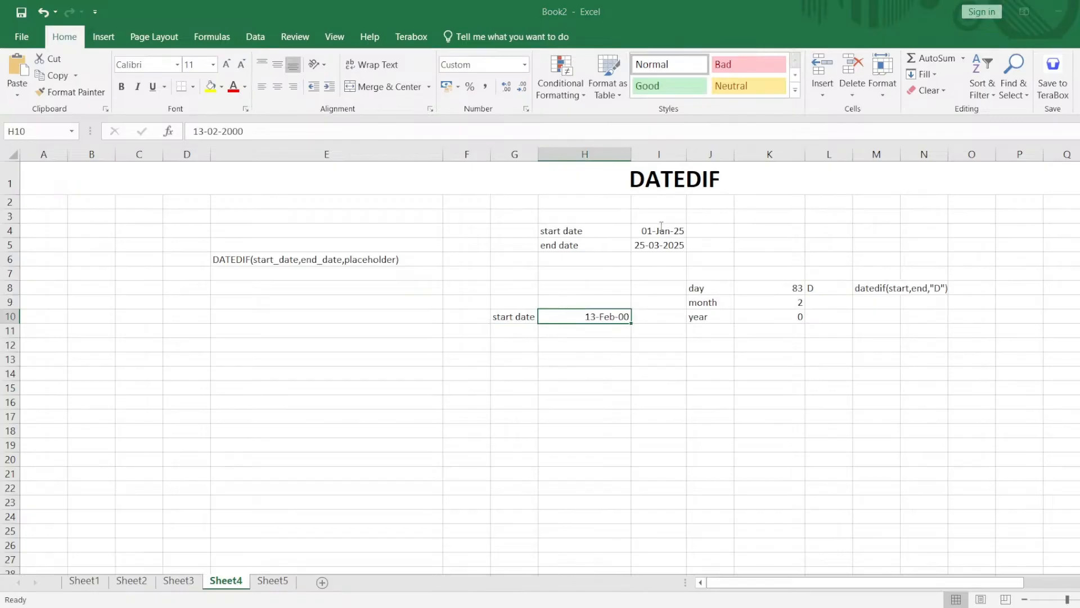
key("Return")
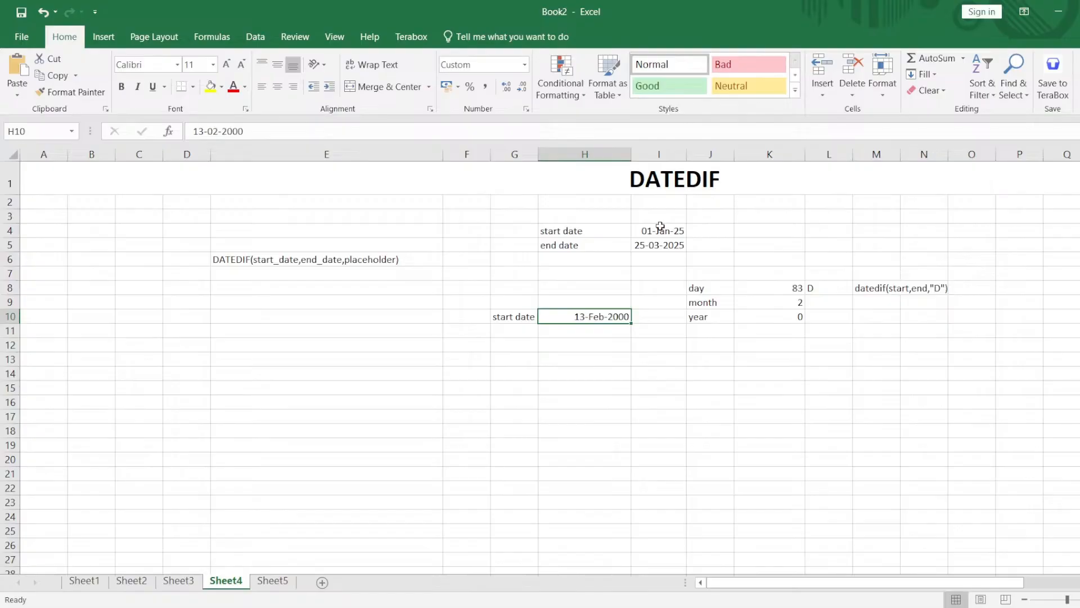
Enter the label end date in G11, below the start date label.
left_click(517, 332)
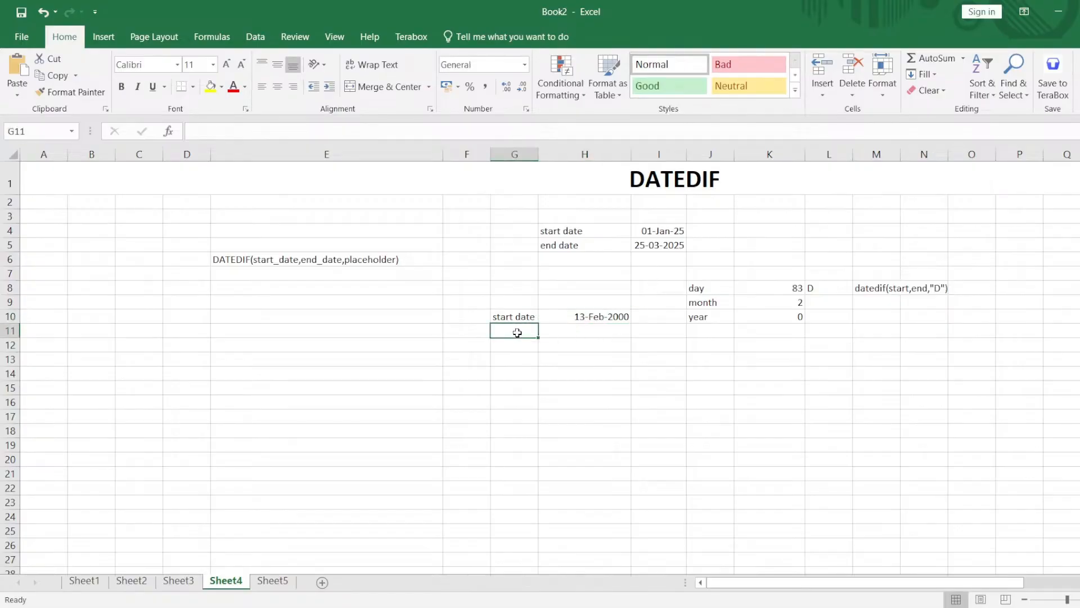
type("end")
key("BackSpace")
key("BackSpace")
key("BackSpace")
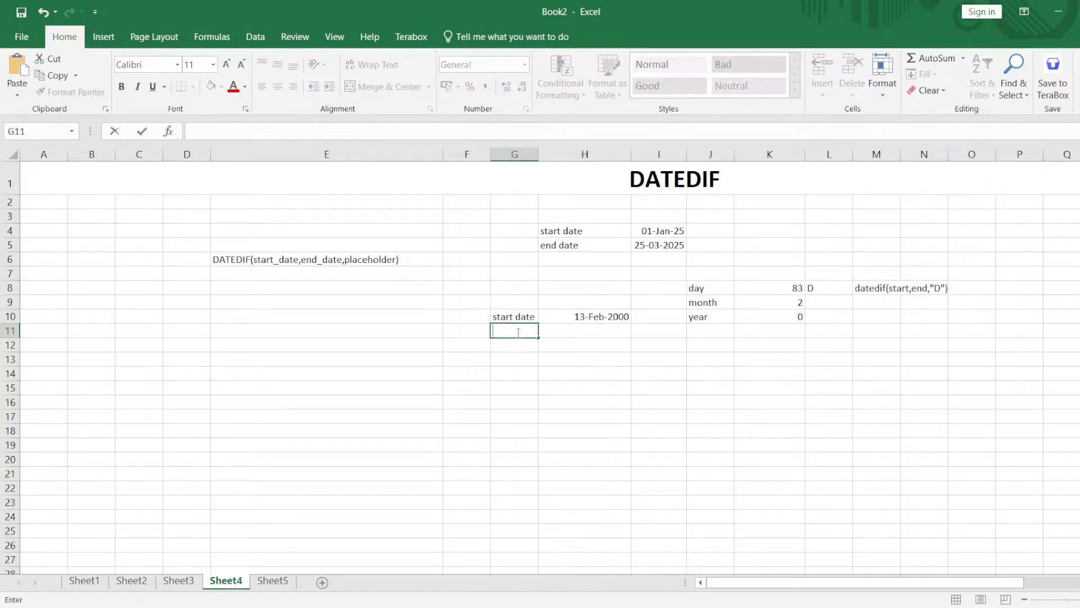
type("end date")
key("Tab")
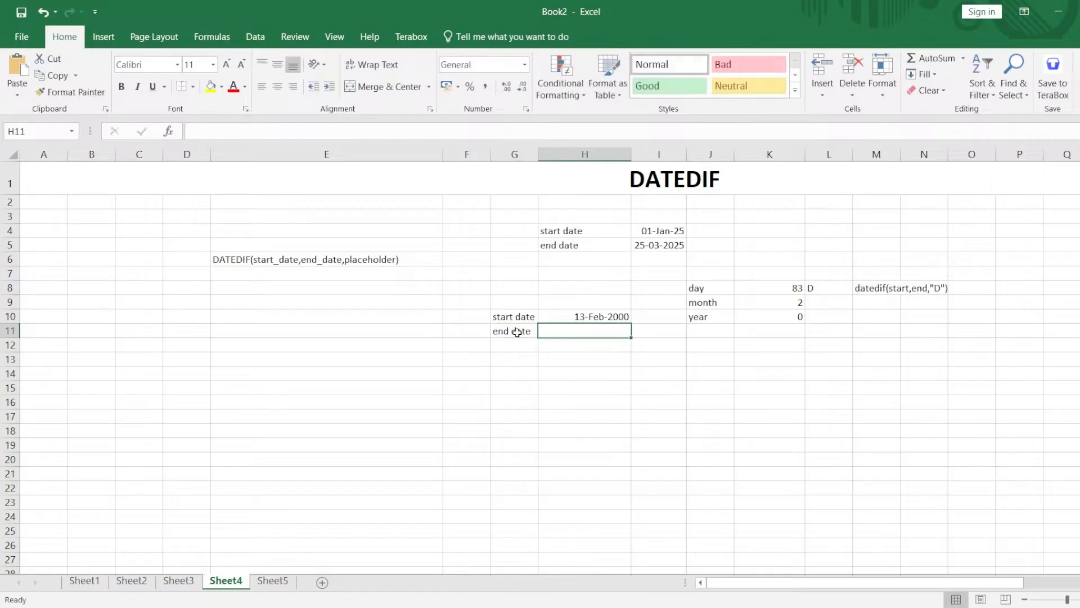
Replace the start date label in G10 with DOB and select the empty end date cell H11.
double_click(513, 316)
triple_click(513, 316)
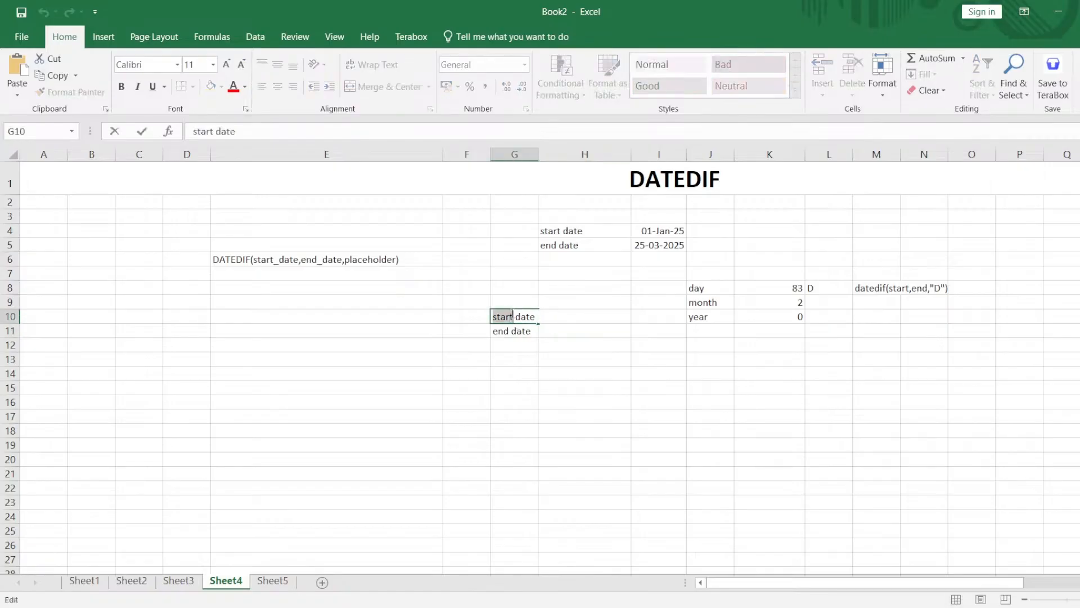
type("DOB")
key("Tab")
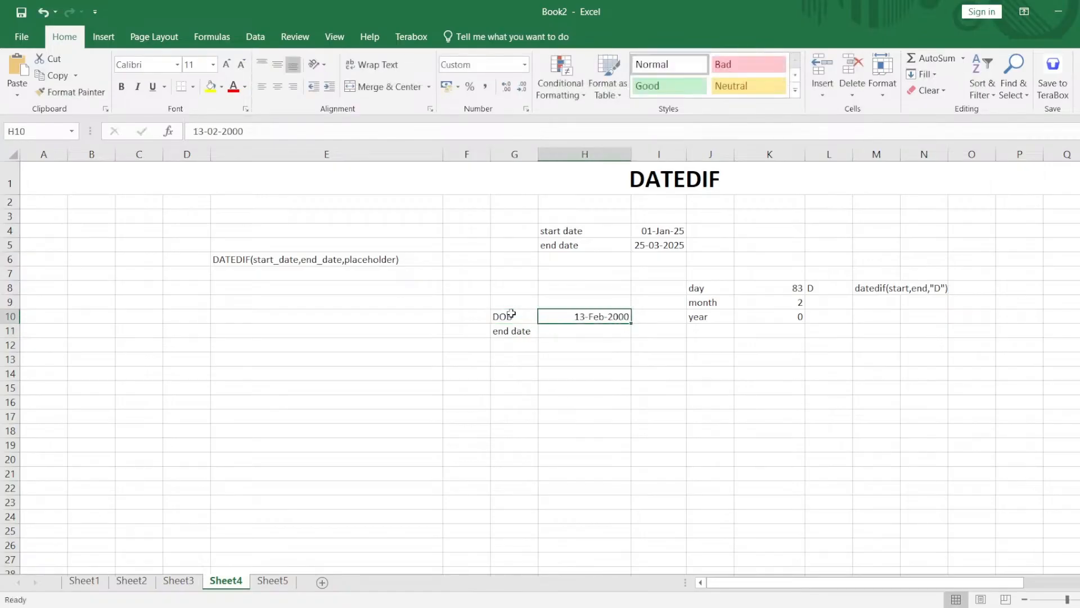
key("Down")
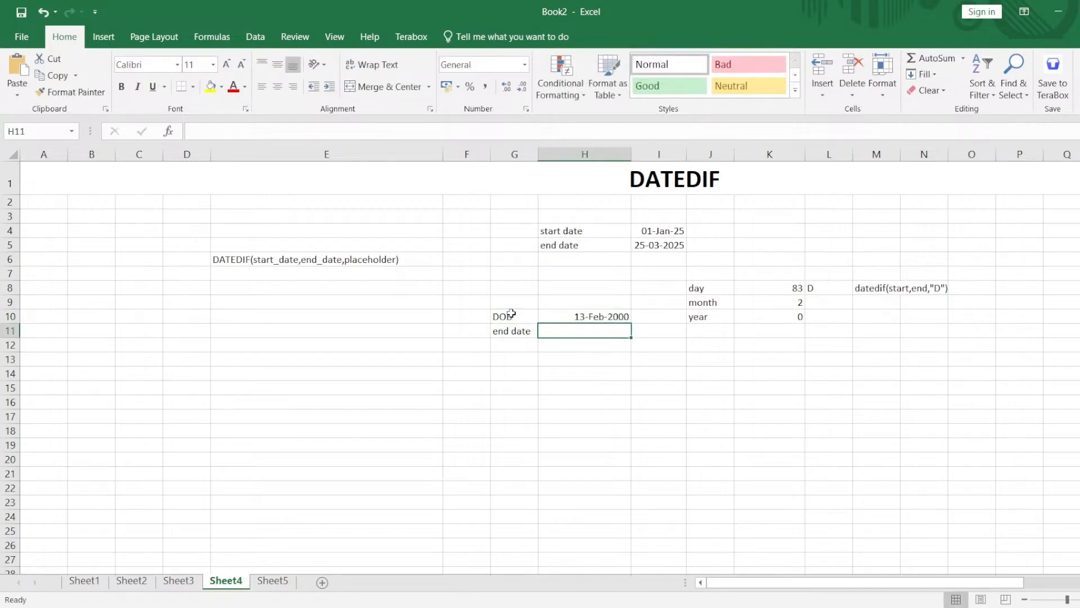
Enter =TODAY() as the end date in H11.
type("=today")
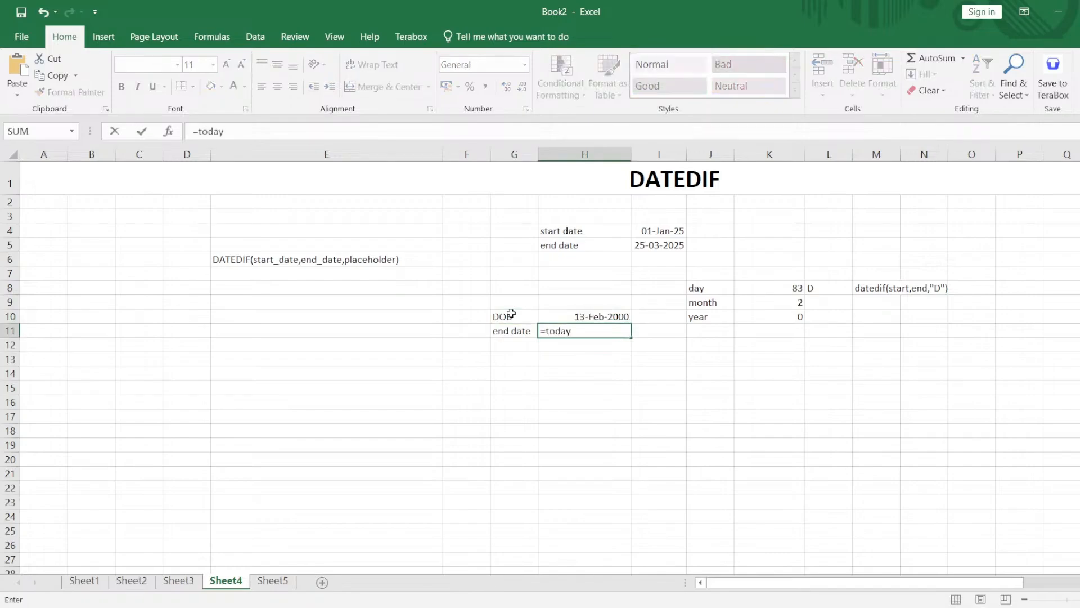
type("()")
key("Return")
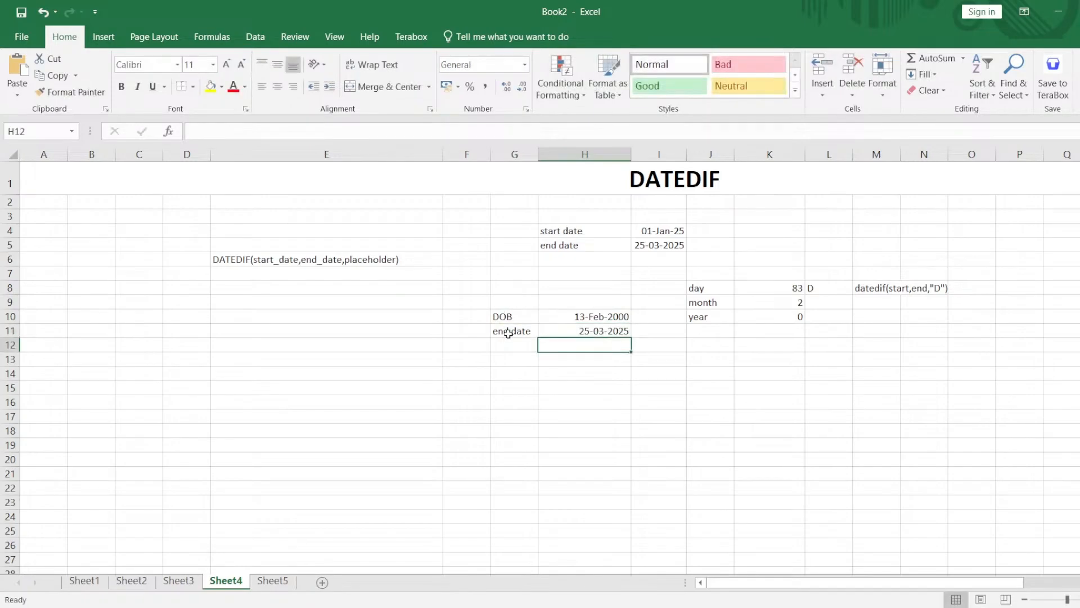
Enter the label age in G13 and the label year in H13.
left_click(521, 362)
type("age")
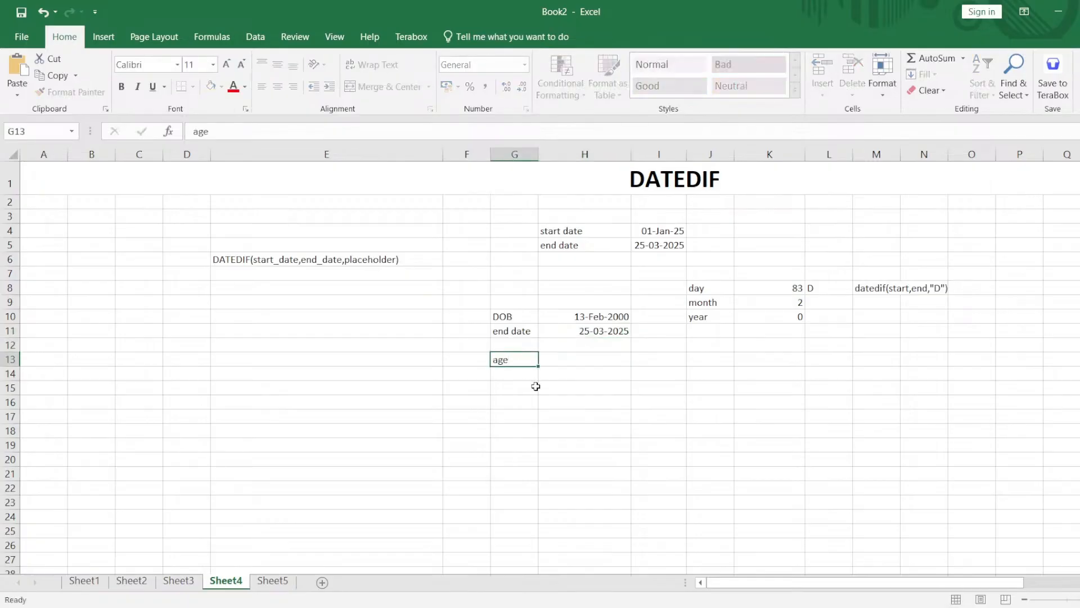
key("Tab")
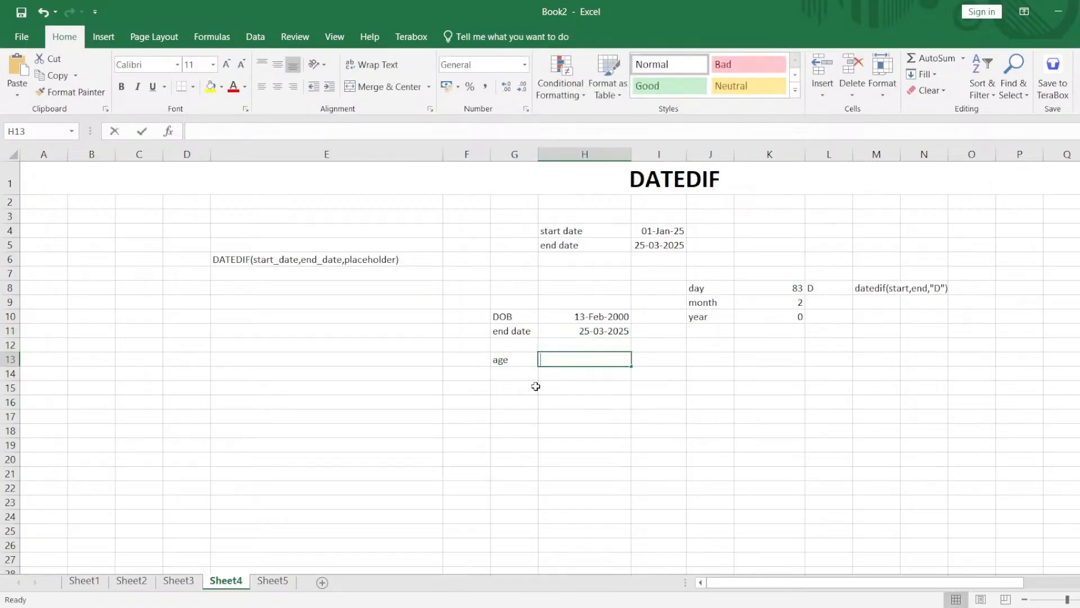
type("year")
key("Tab")
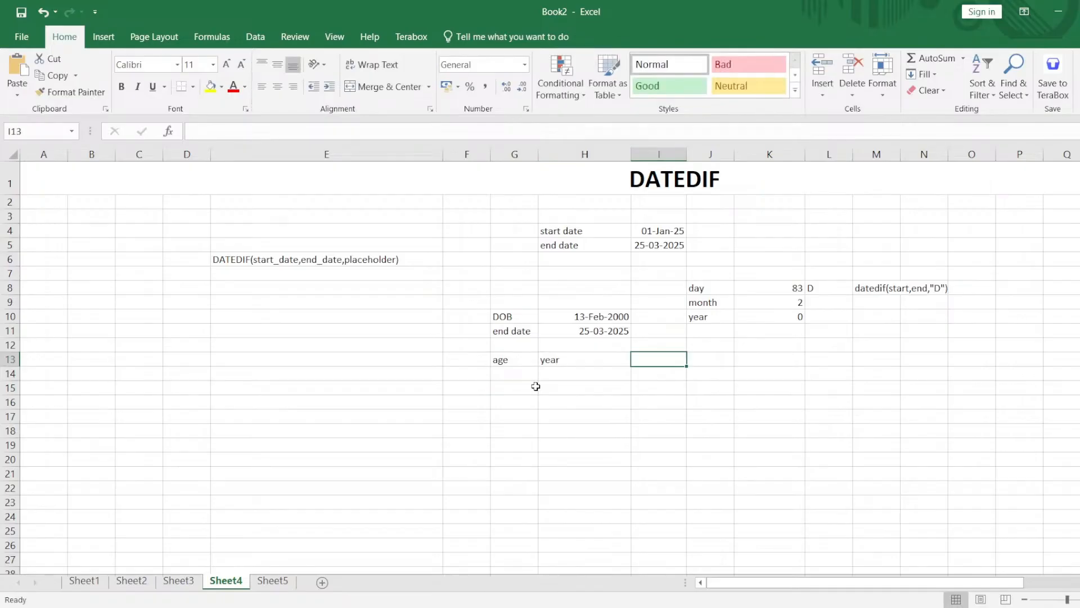
Calculate the age in full years in I13 with =DATEDIF(H10,H11,"Y").
type("=date")
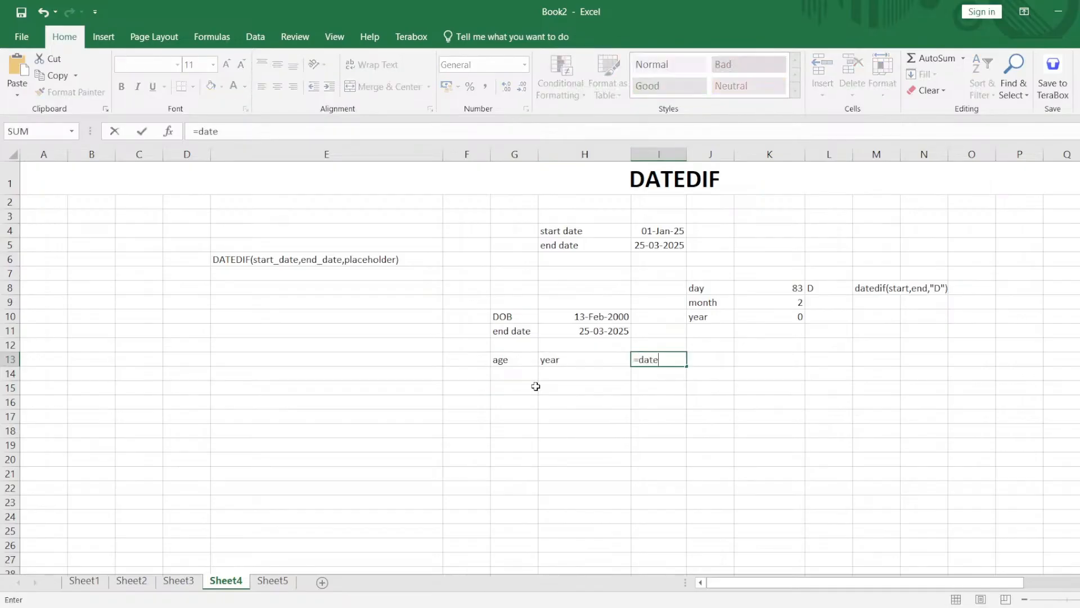
type("dif(")
left_click(572, 317)
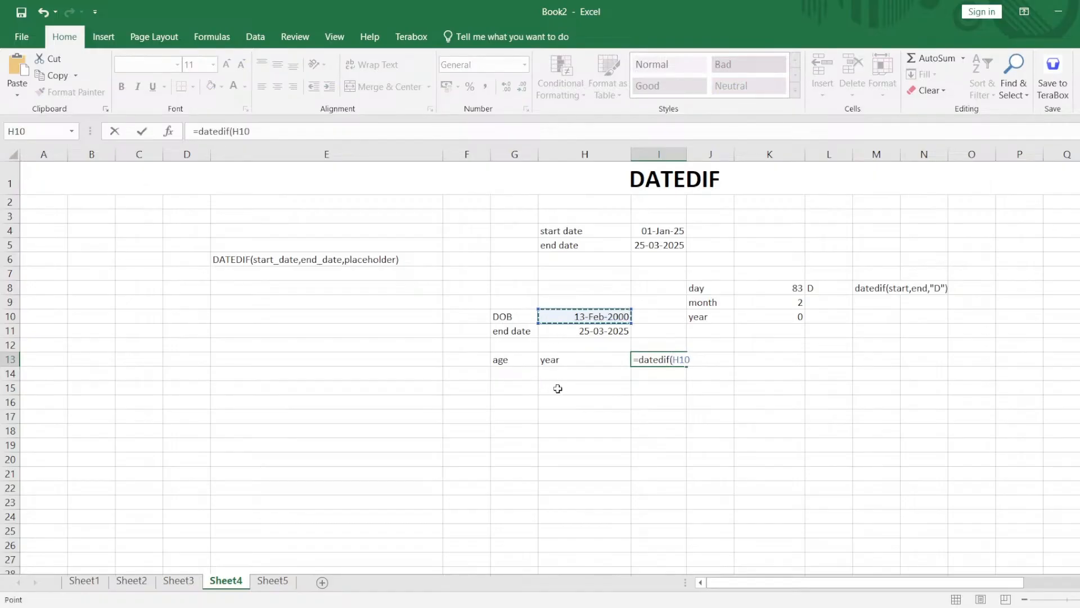
type(",")
left_click(595, 331)
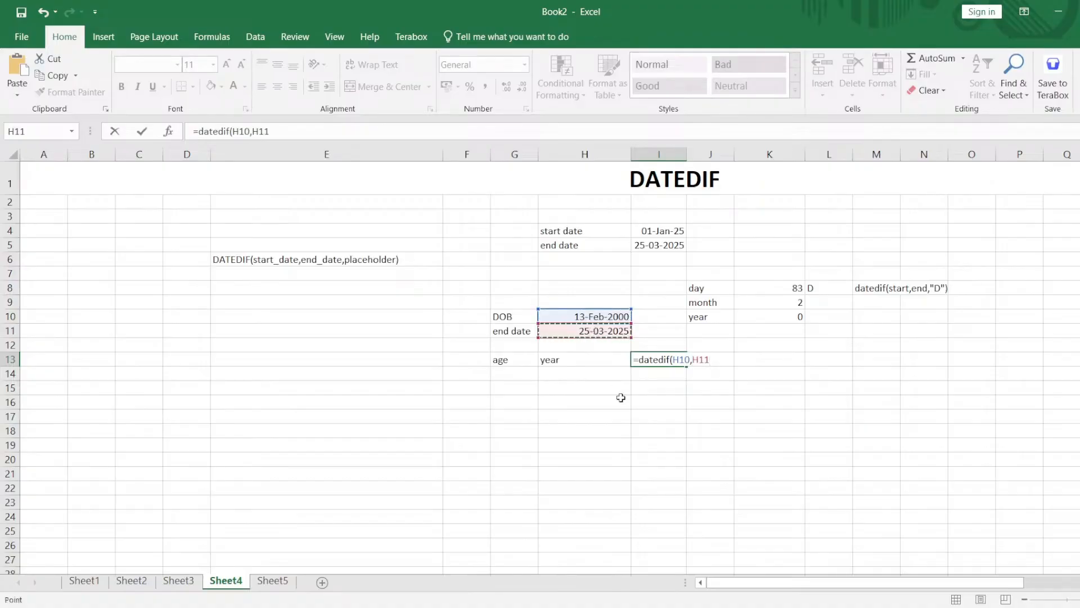
type(",\"Y\")")
key("Return")
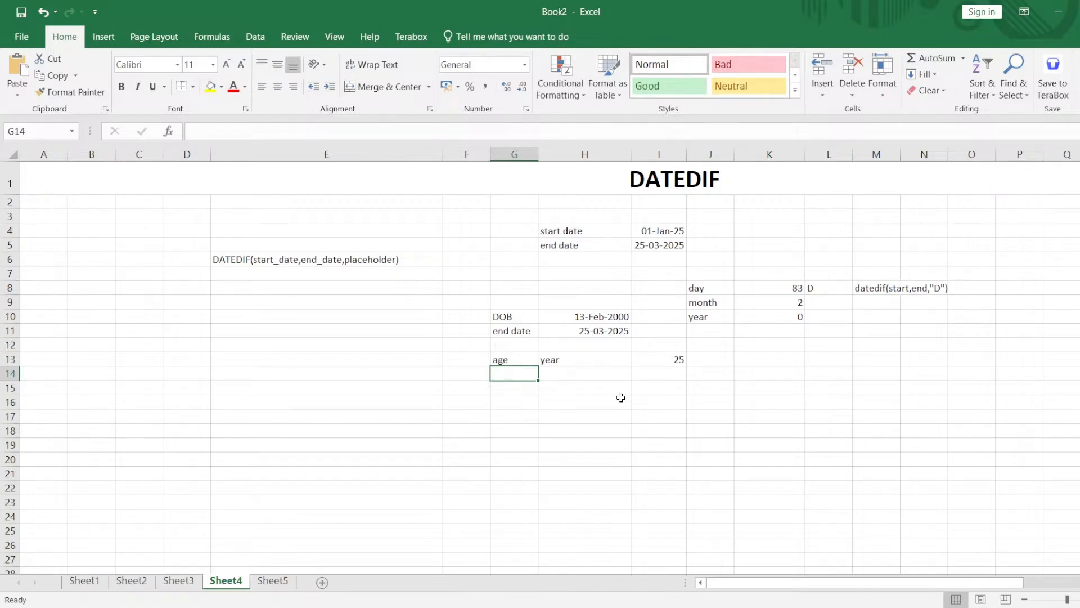
Enter the label month in H14, below the year label.
left_click(601, 375)
type("mo")
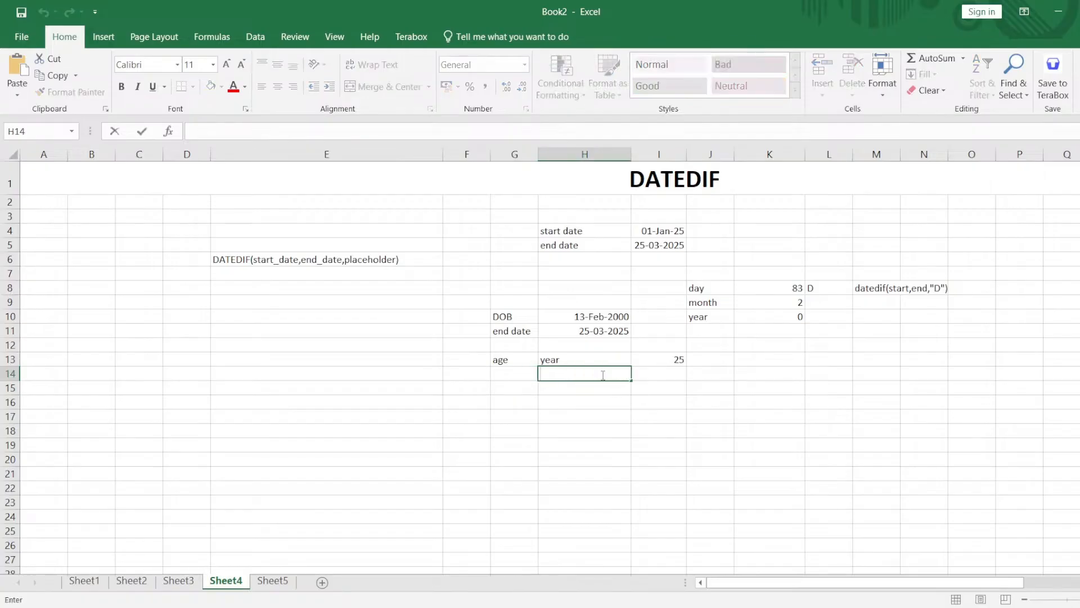
type("nth")
key("Tab")
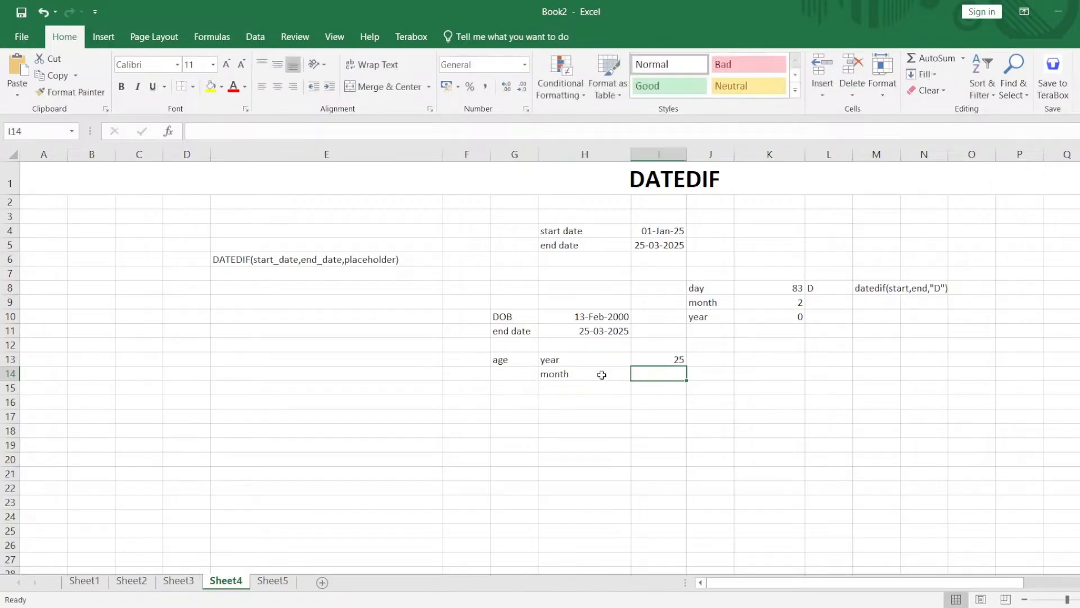
Calculate the total months between the DOB and the end date in I14 with =DATEDIF(H10,H11,"M").
type("=dated")
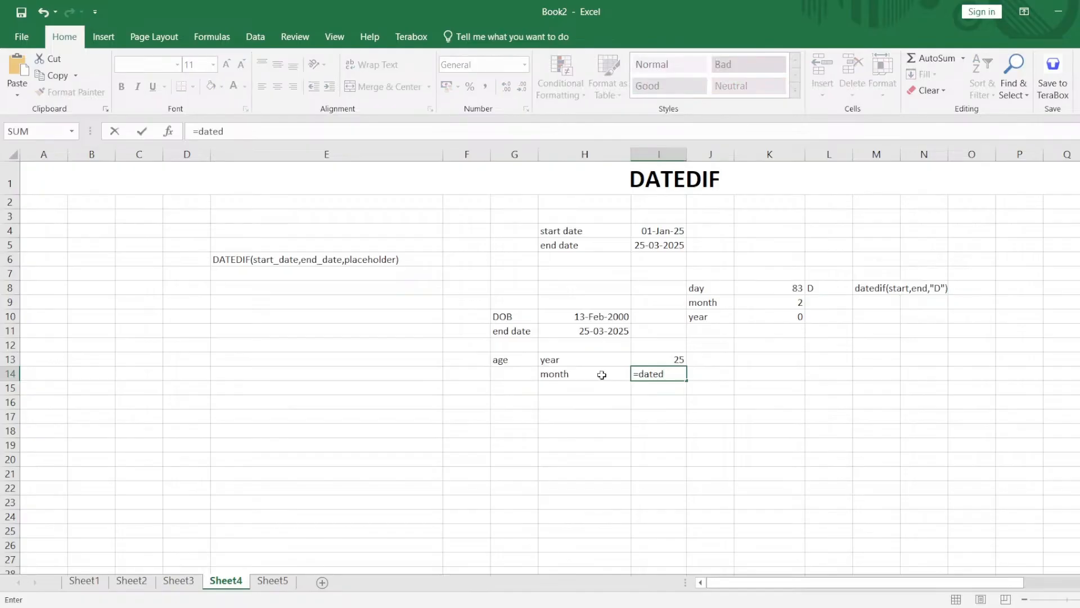
key("BackSpace")
type("if(")
left_click(594, 318)
type(",")
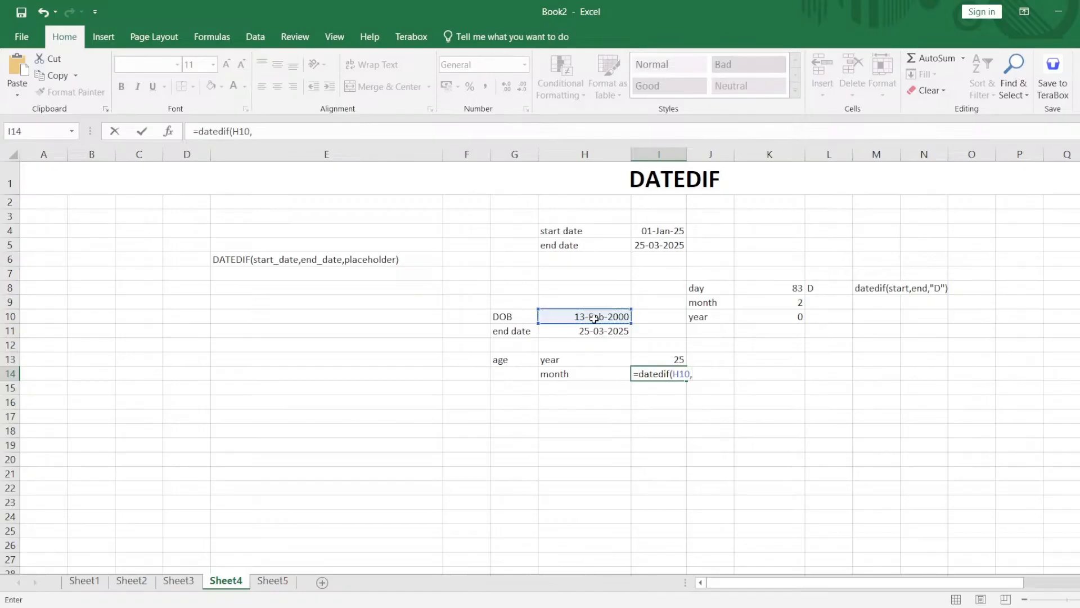
left_click(585, 332)
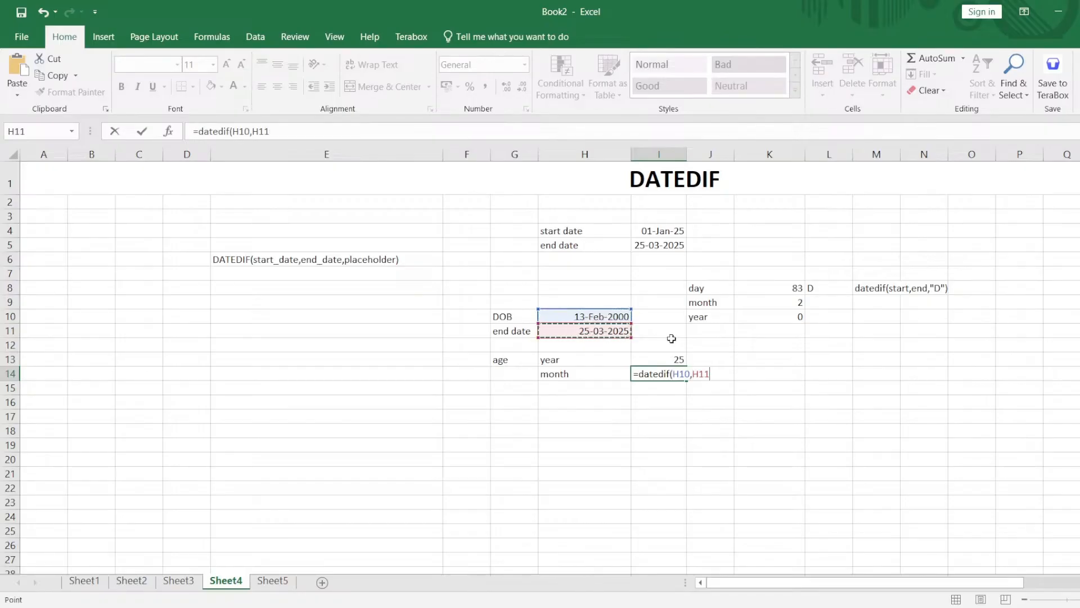
type(",")
type("\"M\"")
key("Return")
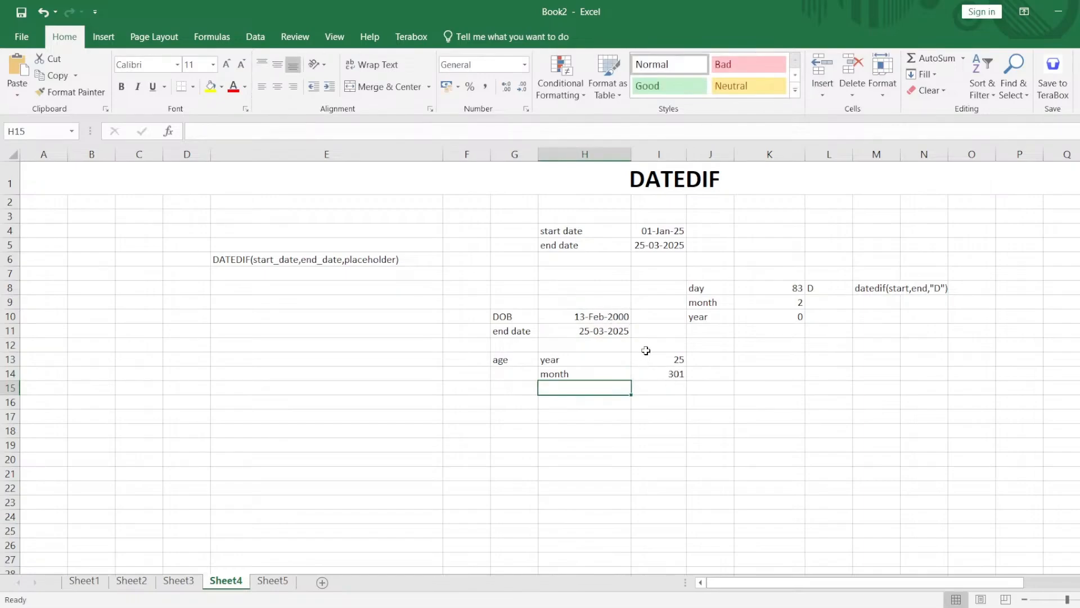
Change the unit in the I14 month formula to "YM" so it counts only months beyond full years.
double_click(656, 374)
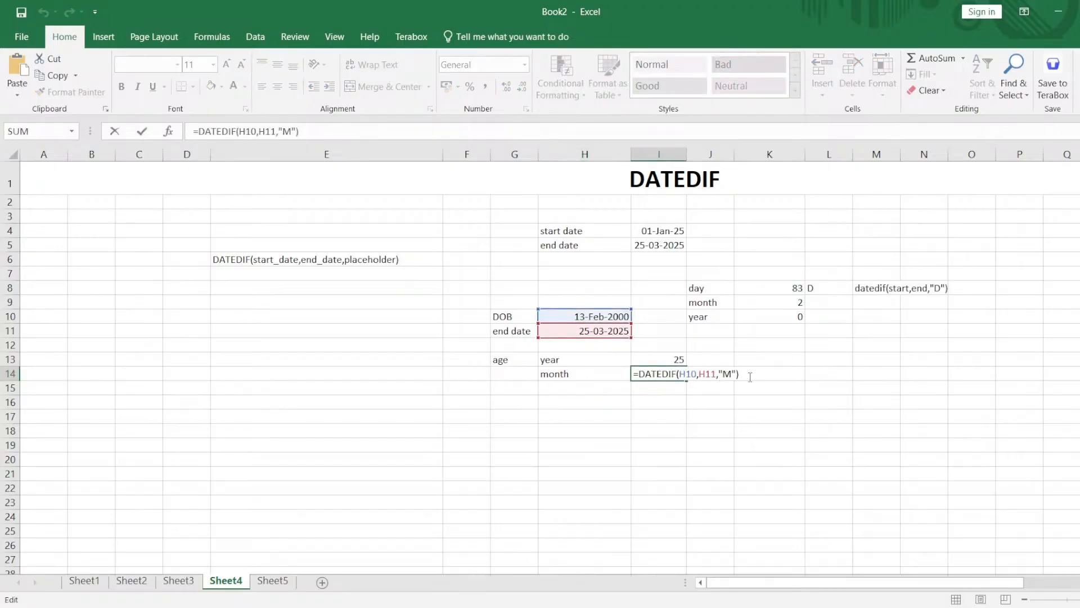
type("Y")
key("Return")
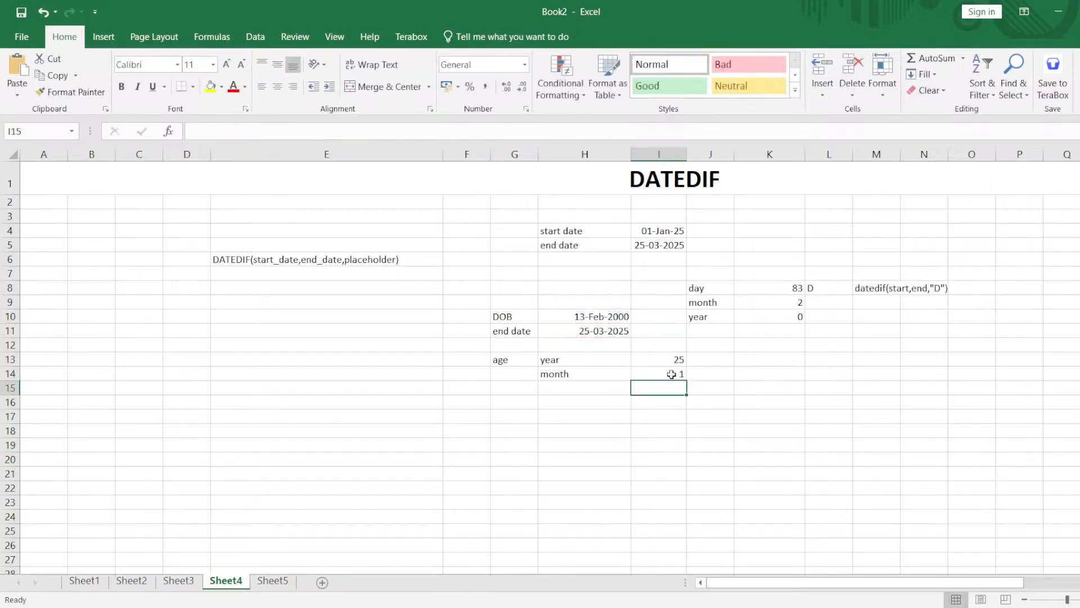
Enter the label day in H15, below the month label.
double_click(602, 388)
type("day")
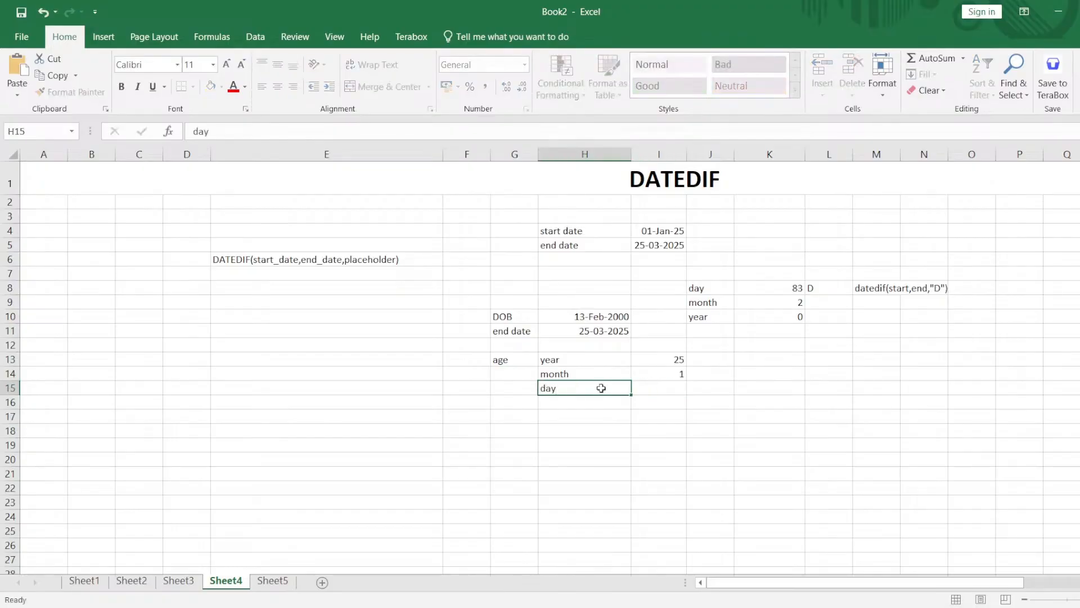
key("Tab")
Calculate the remaining days of the age in I15 with =DATEDIF(H10,H11,"MD").
type("=d")
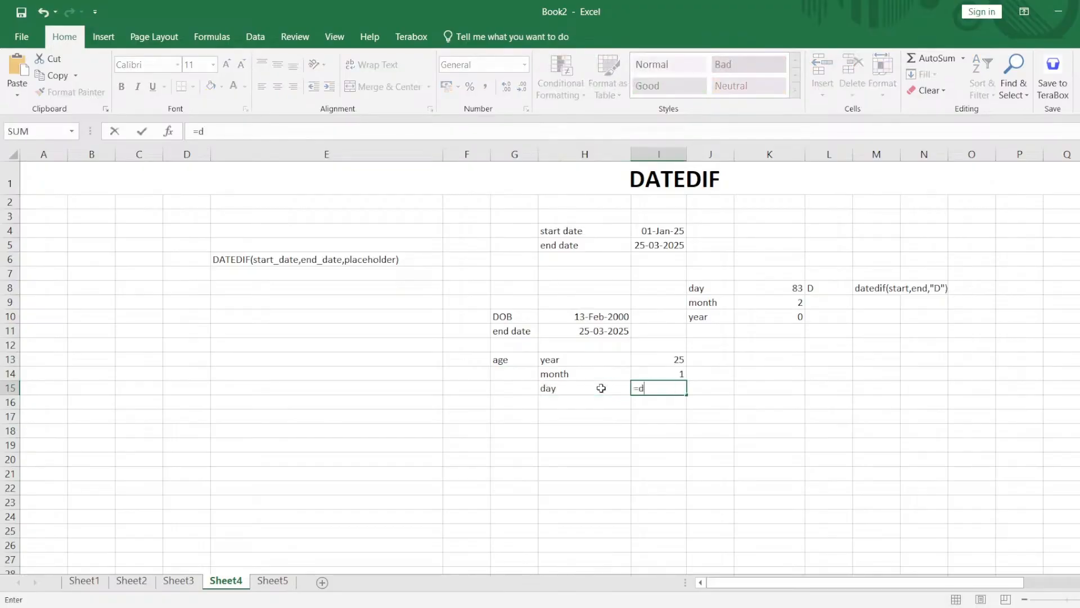
type("atedif(")
left_click(603, 316)
type(",")
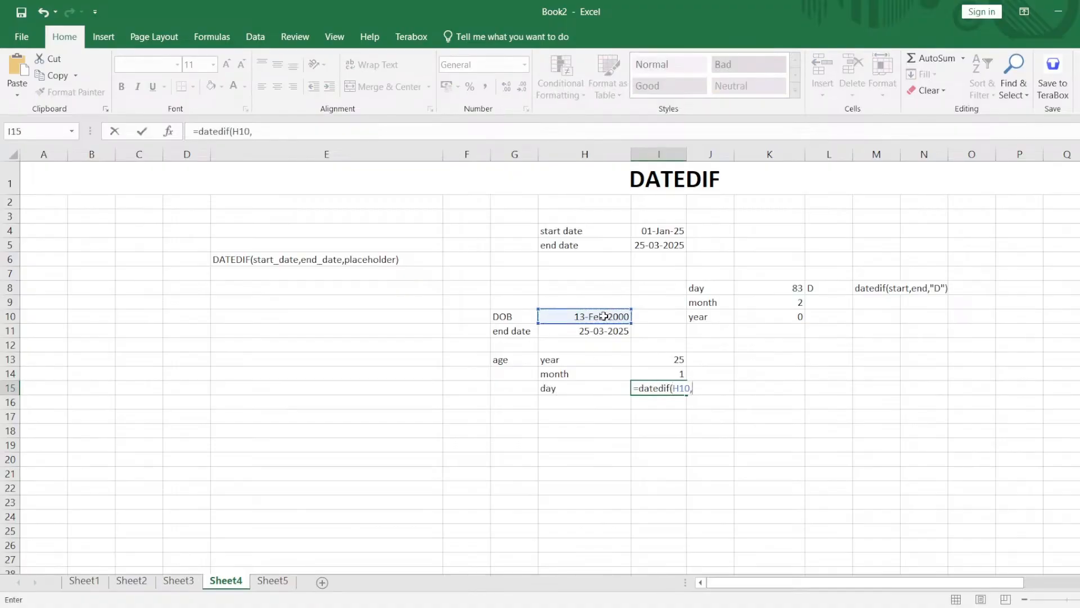
left_click(601, 330)
type(",\"")
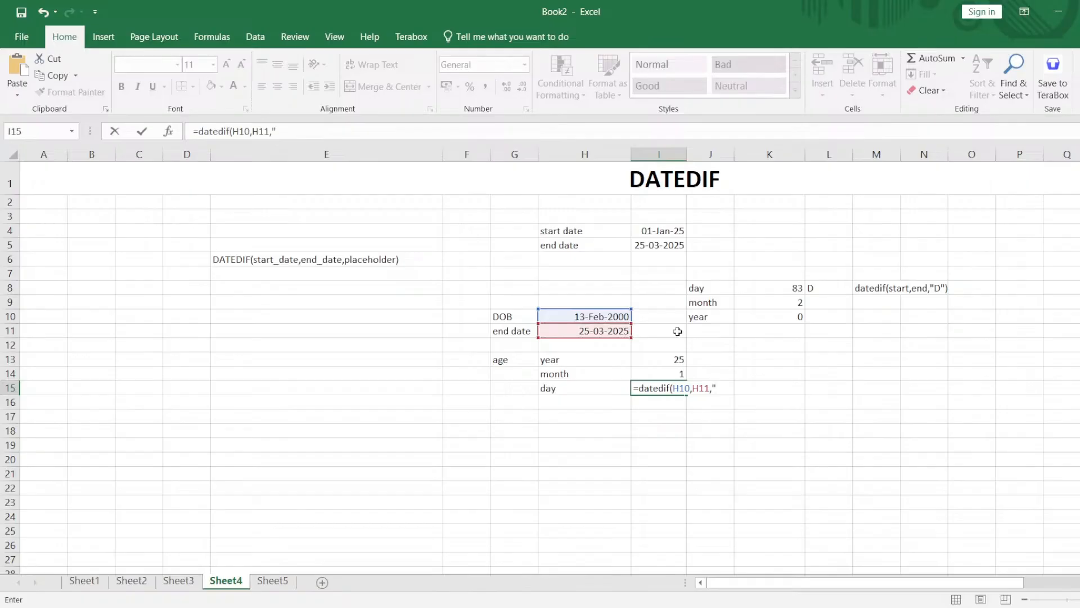
type("MD\")")
key("Return")
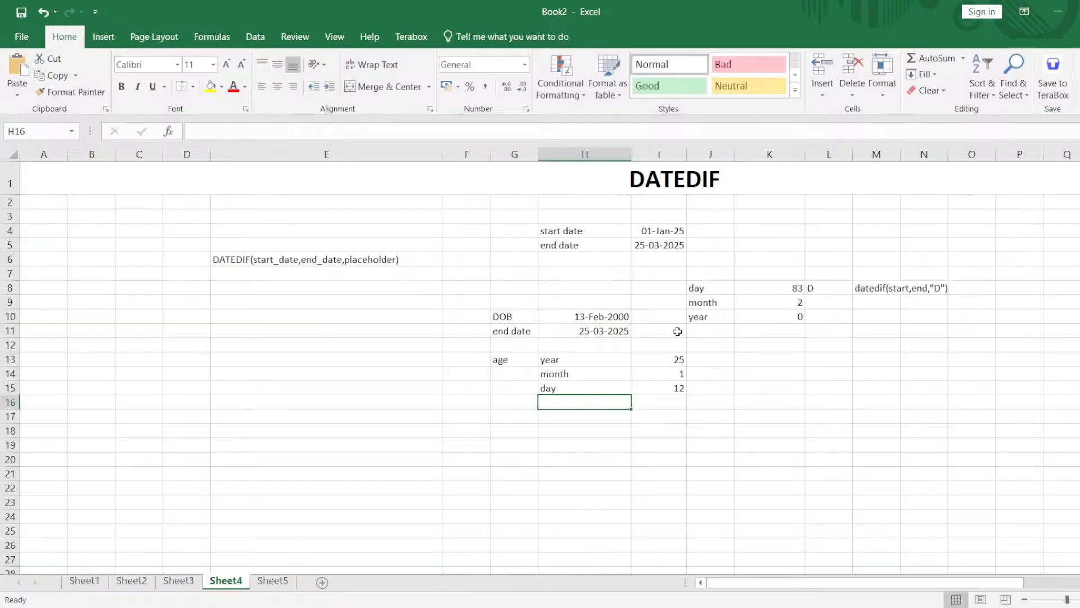
left_click(600, 361)
left_click_drag(600, 361, 642, 384)
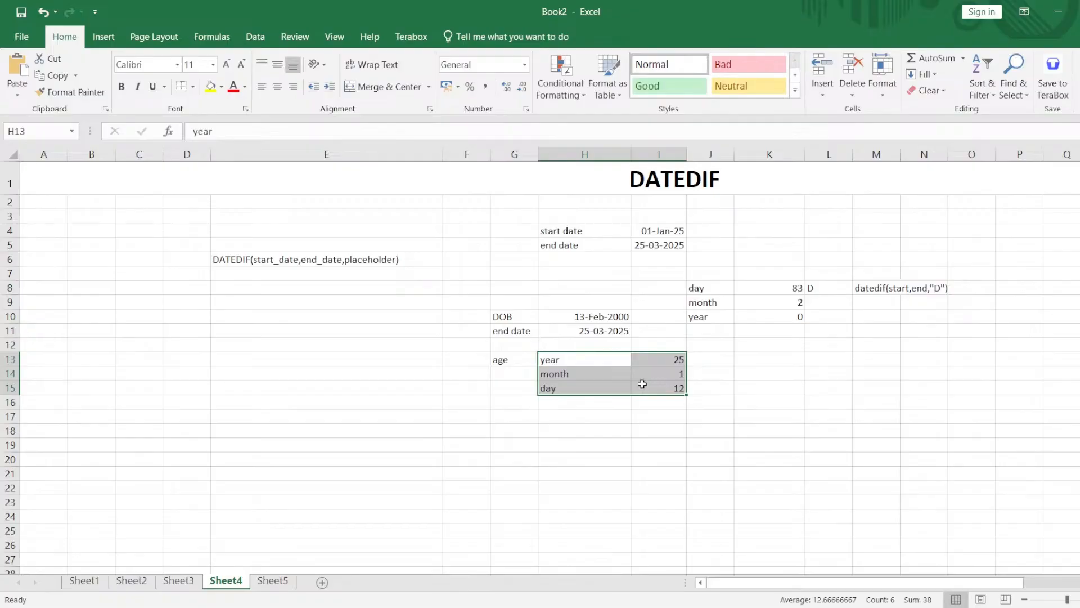
left_click_drag(522, 332, 607, 327)
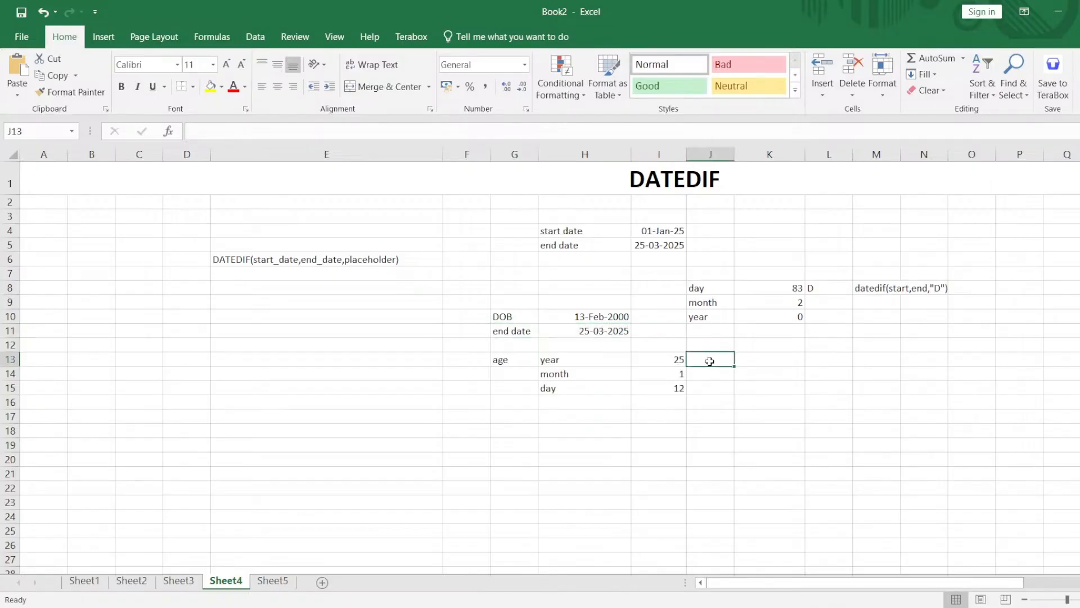
Enter the syntax note datedif(start,end,"Y") in J13 beside the year result and copy its text.
type("dated")
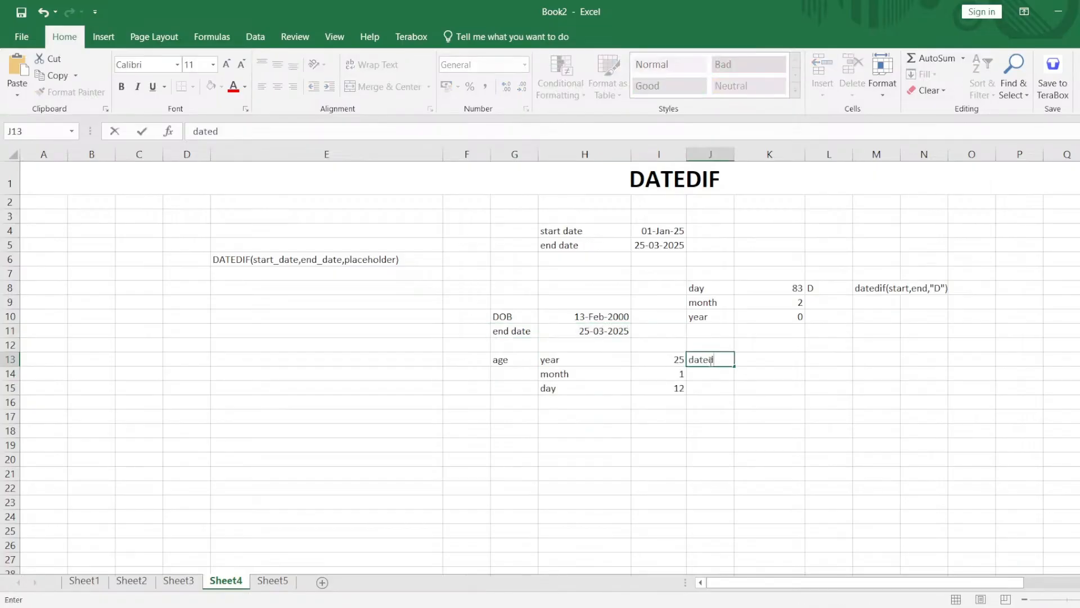
type("if(s")
type("tart,end,\"Y\"")
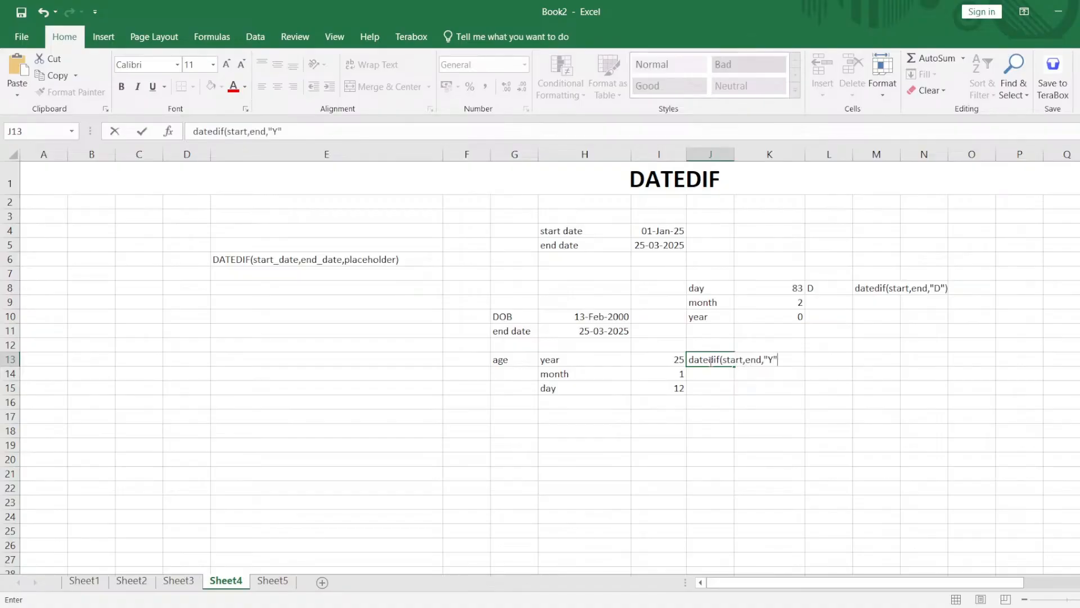
type(")")
key("ctrl+a")
key("ctrl+c")
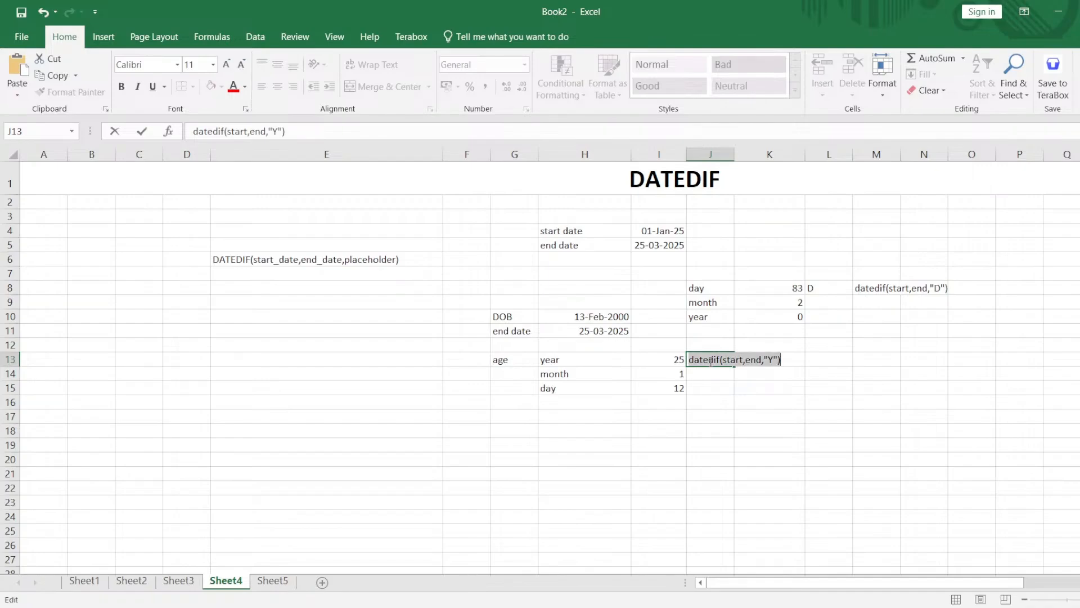
key("Return")
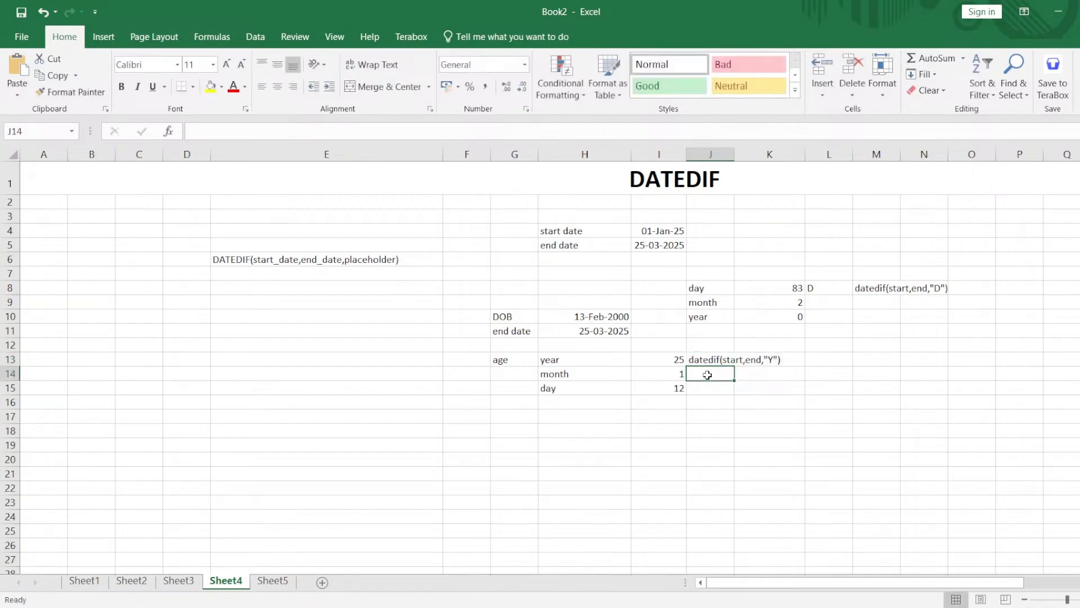
Paste the syntax note into J14 and change it to datedif(start,end,"YM").
double_click(708, 375)
key("ctrl+v")
key("Left")
key("Left")
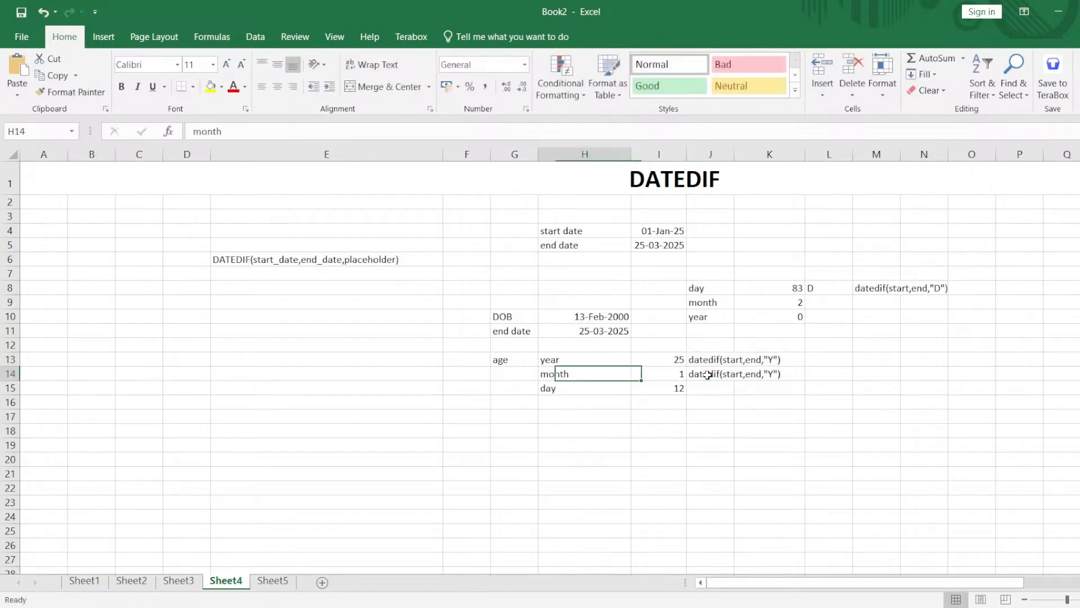
double_click(775, 376)
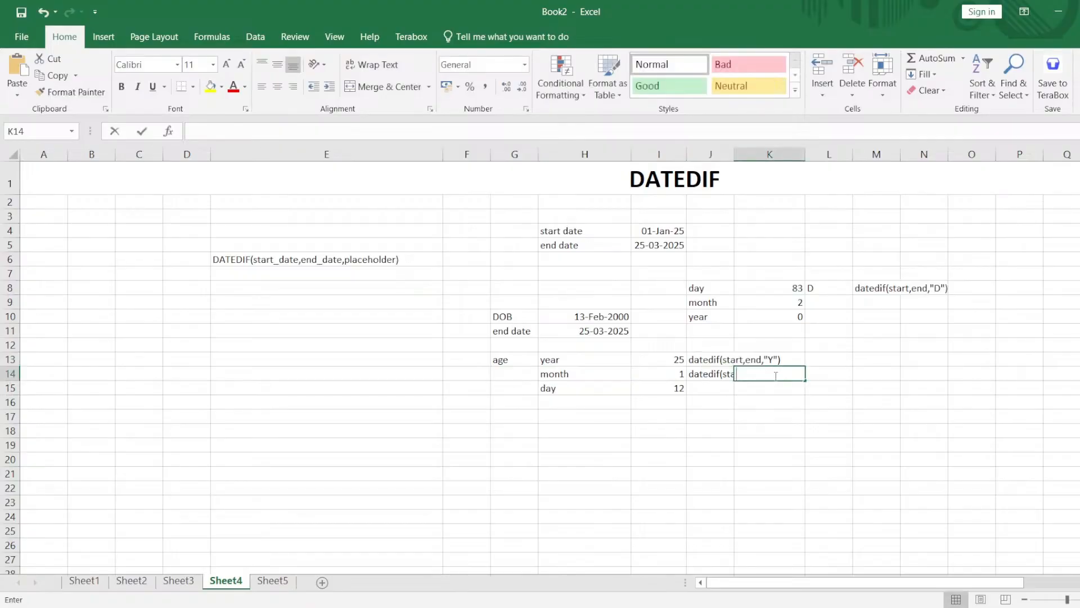
double_click(716, 376)
left_click(772, 376)
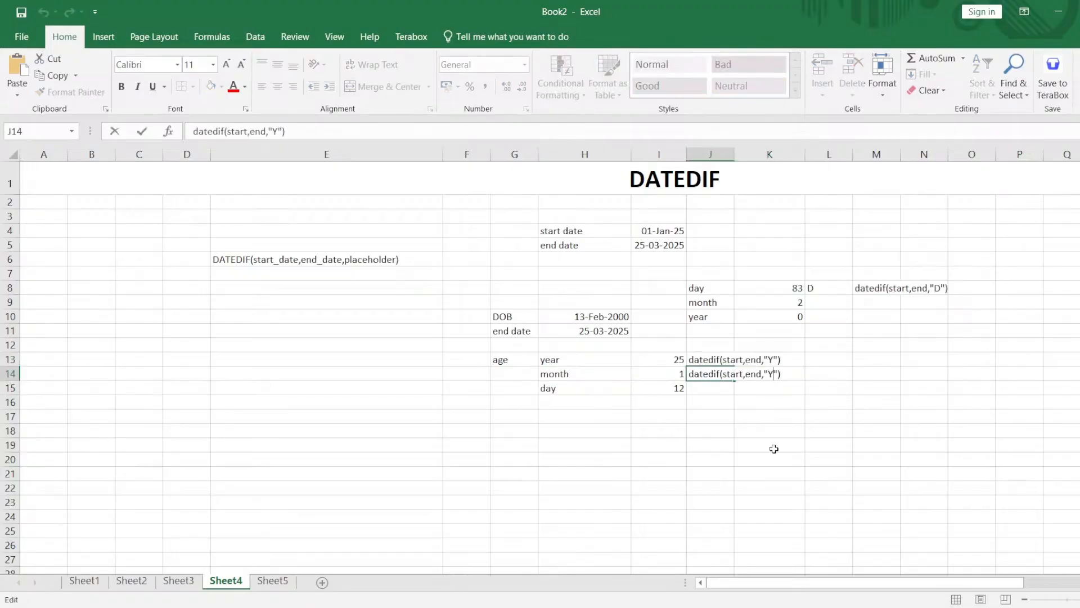
type("M")
key("Return")
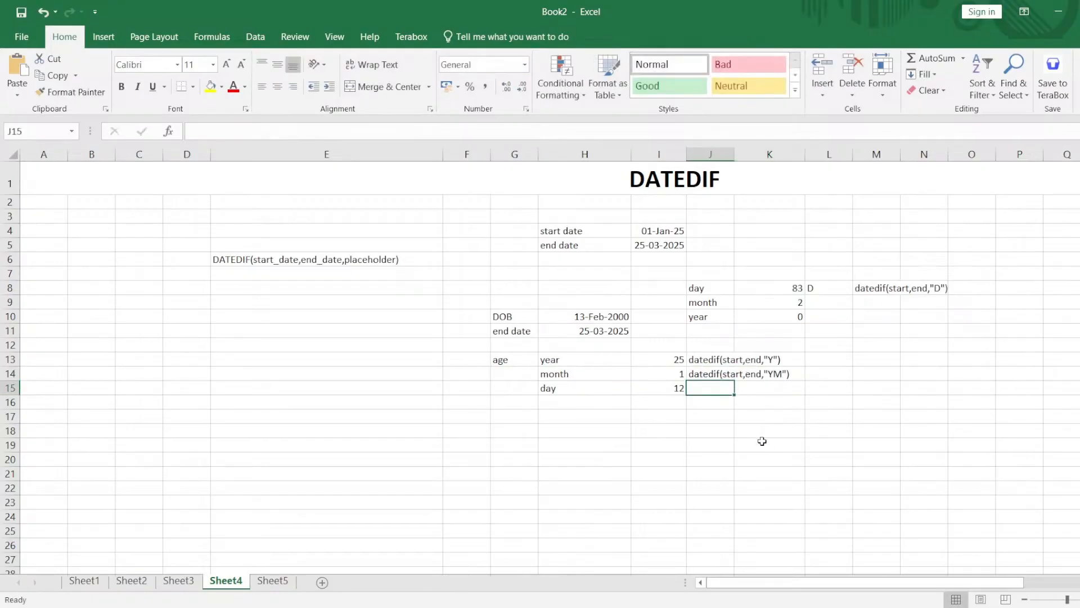
Paste the syntax note into J15 and change it to datedif(start,end,"MD").
double_click(723, 389)
key("ctrl+v")
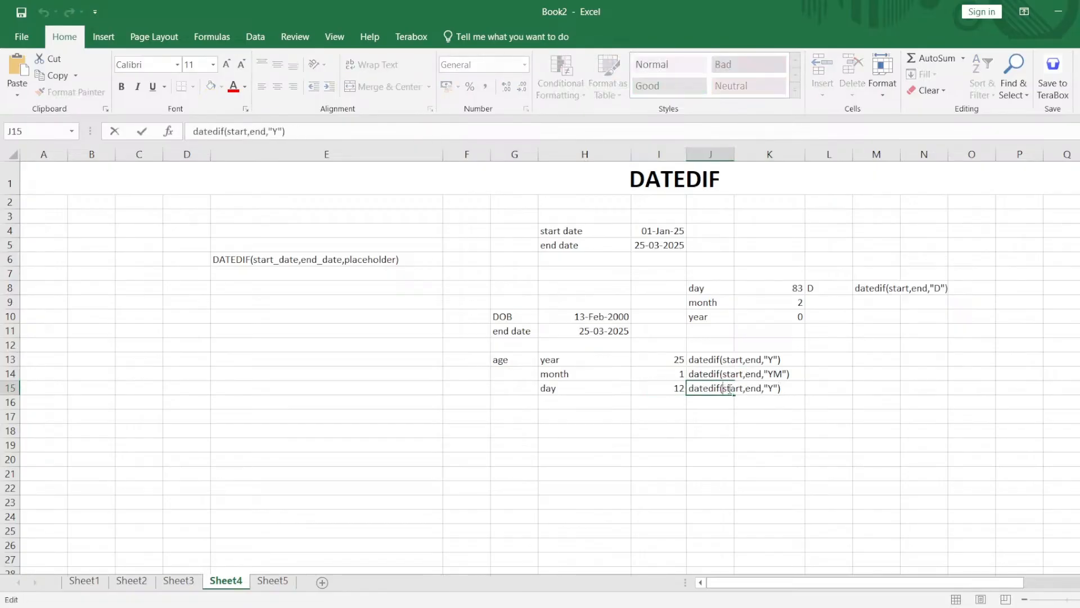
left_click(772, 389)
left_click_drag(774, 389, 770, 389)
type("MD")
key("Return")
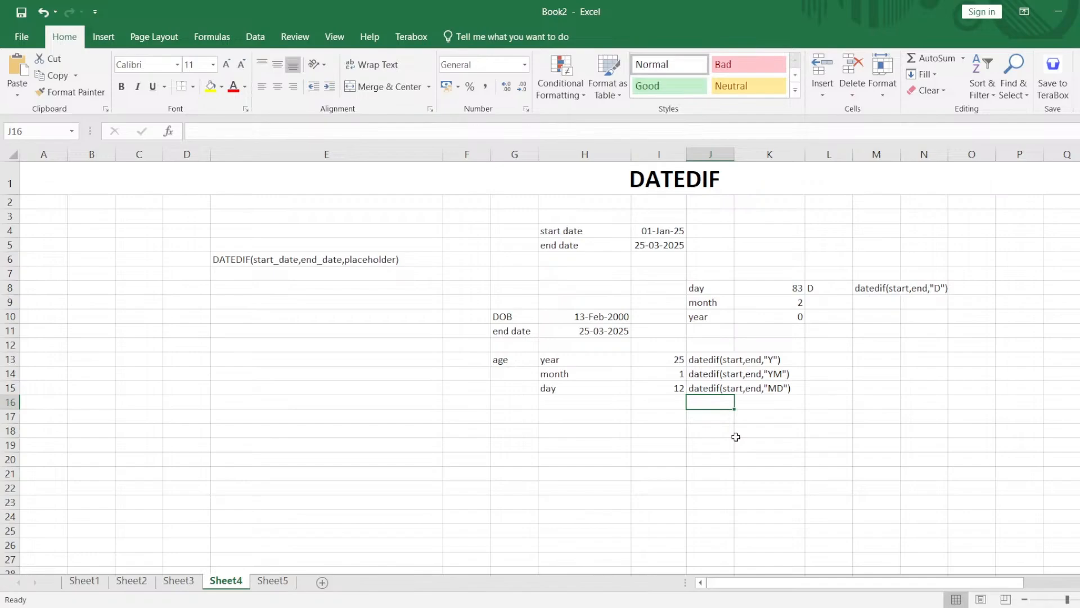
Check the year formula in I13 and open the empty cell I17 for entry.
left_click(670, 362)
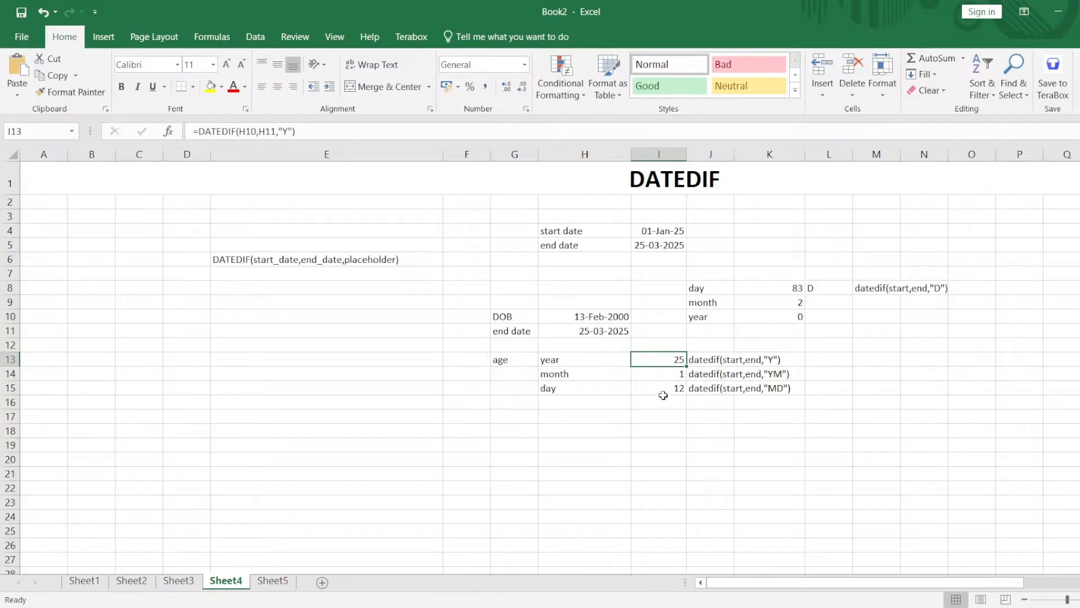
double_click(657, 414)
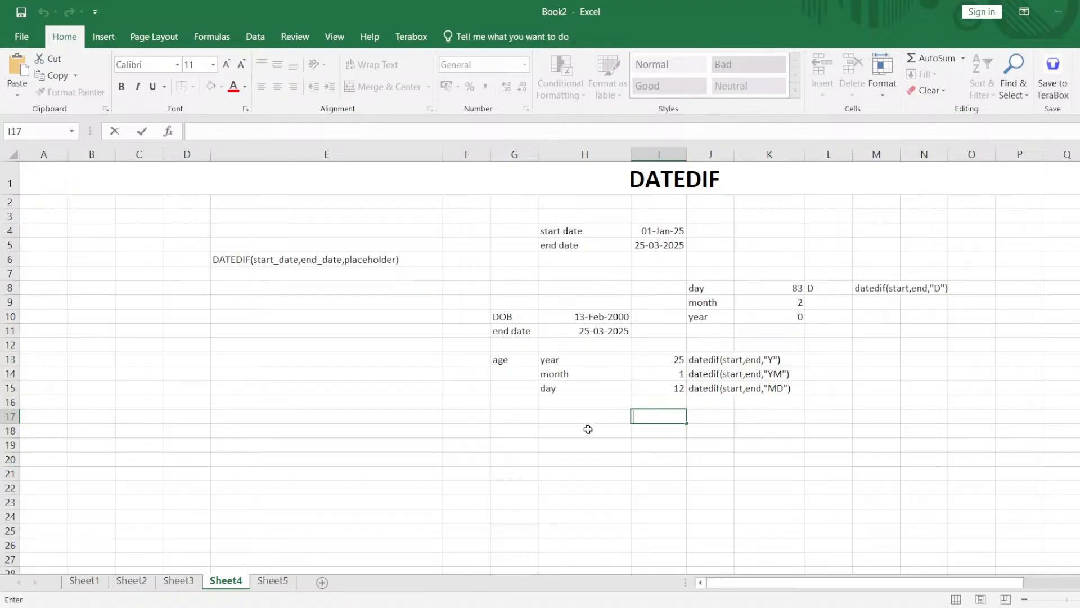
Begin a CONCAT formula in I17 that joins the year result in I13 with the text "Year".
left_click(656, 417)
type("=")
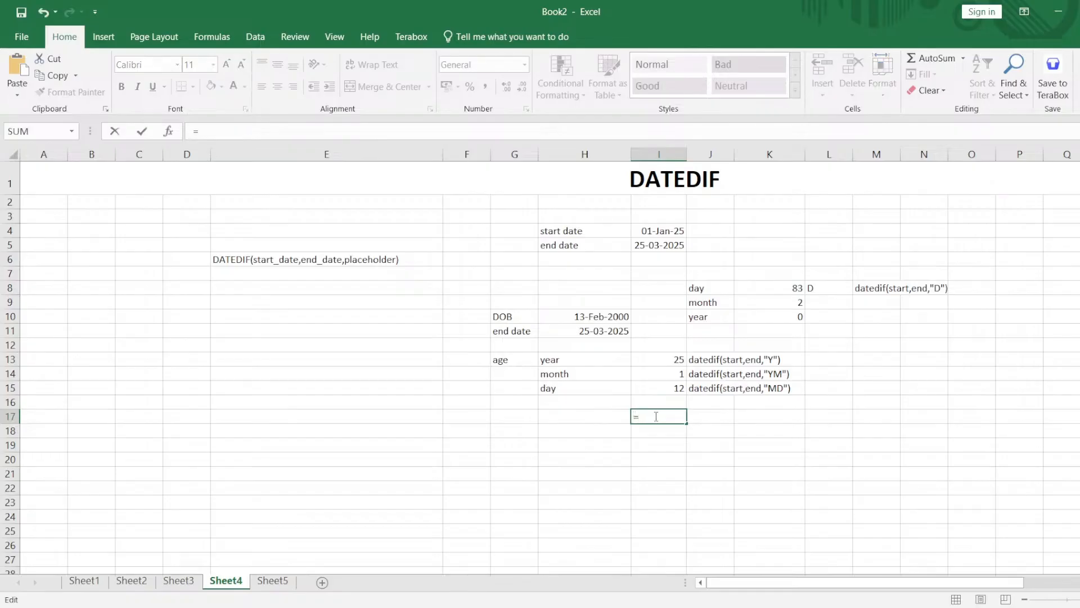
type("con")
key("Tab")
left_click(678, 360)
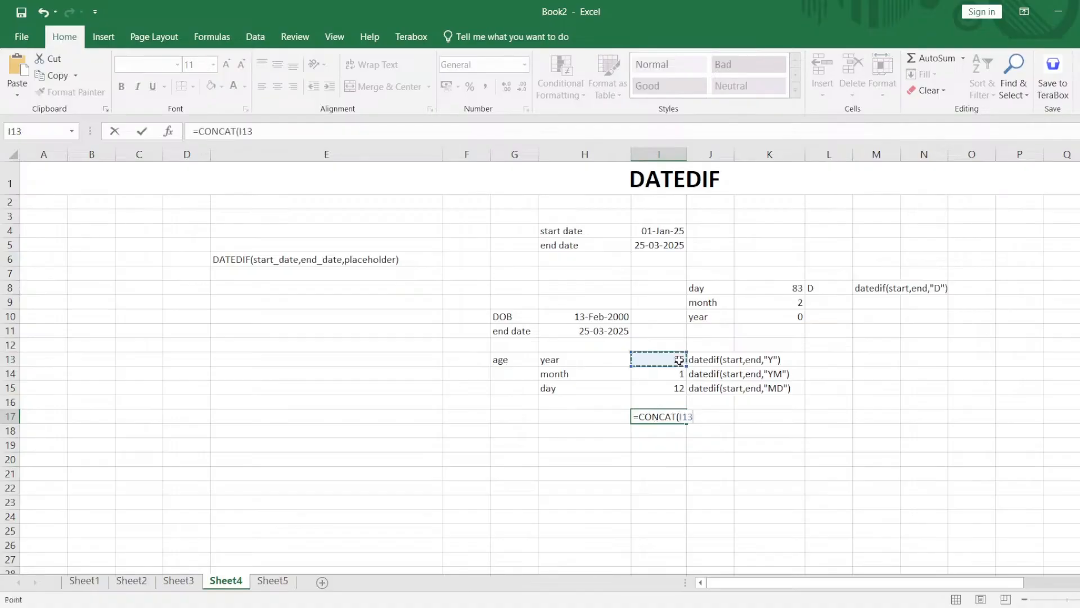
type(",\"Year\",")
Complete the CONCAT formula in I17 with I14, "Month", I15 and "Day".
left_click(667, 375)
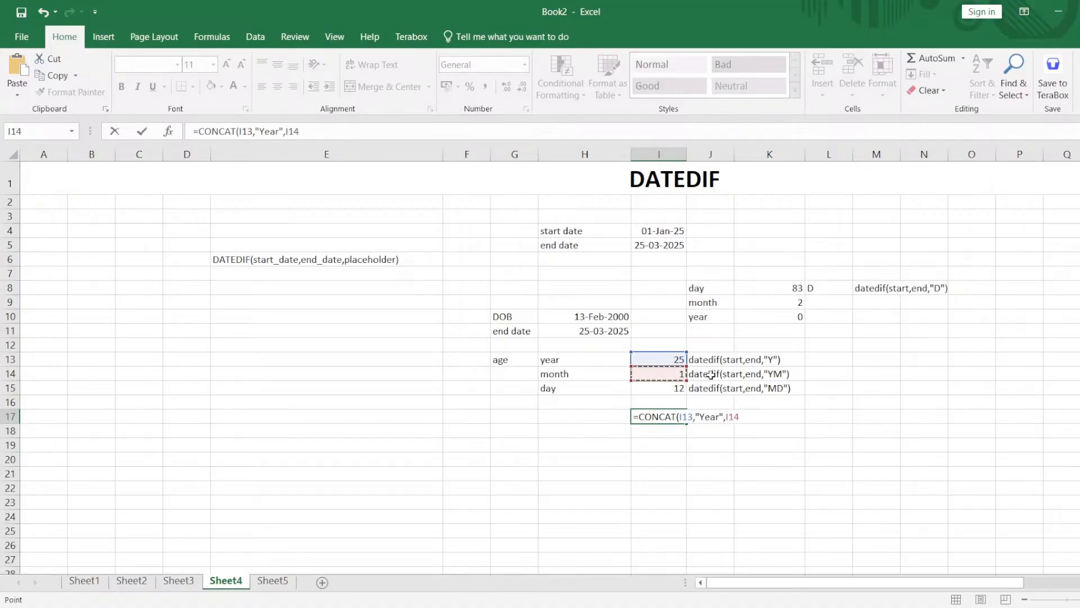
type(", ")
type("Month\",")
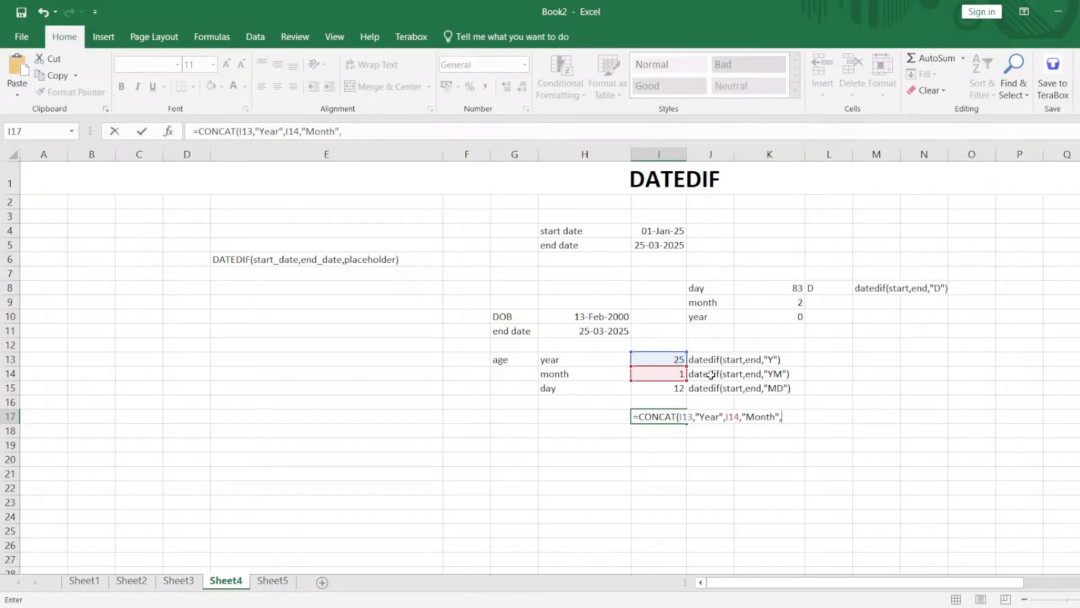
left_click(658, 388)
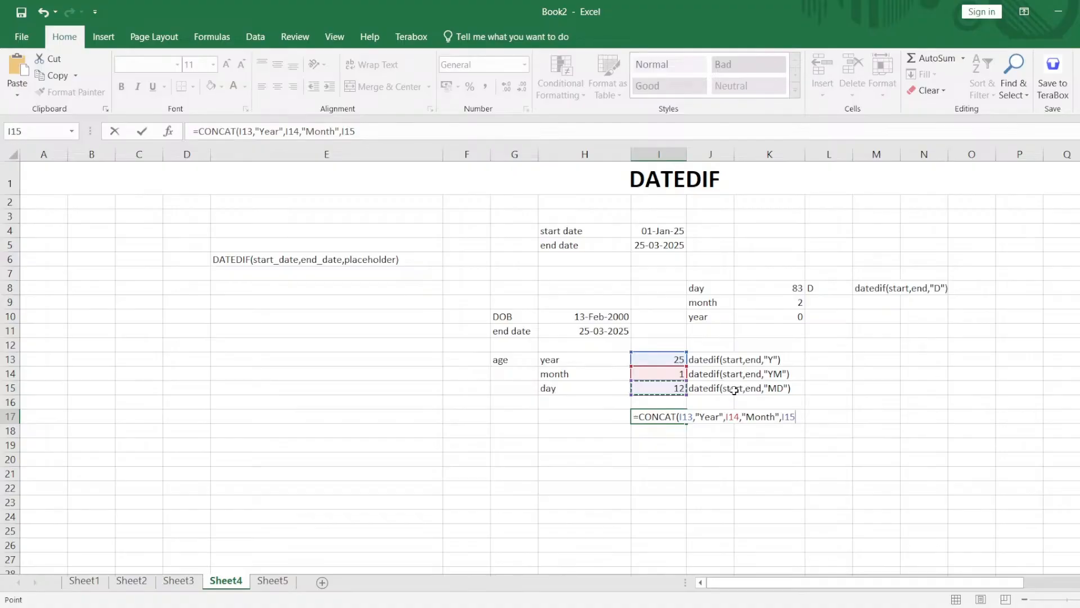
type(",\"Day\")")
key("Return")
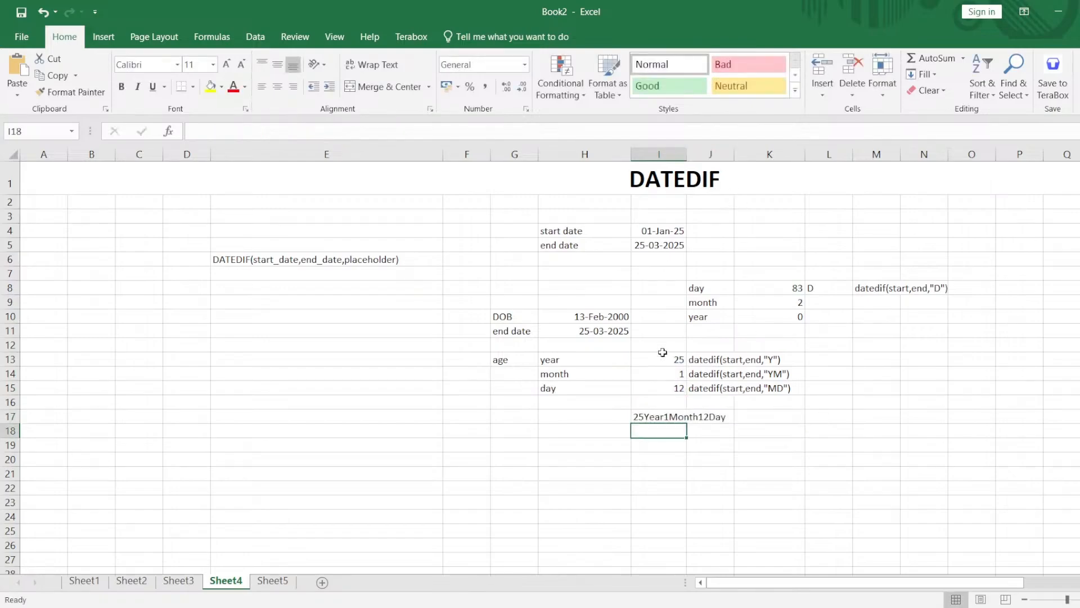
Add spaces around "Year" and "Month" and before "Day" in the I17 CONCAT formula.
double_click(660, 417)
left_click(697, 416)
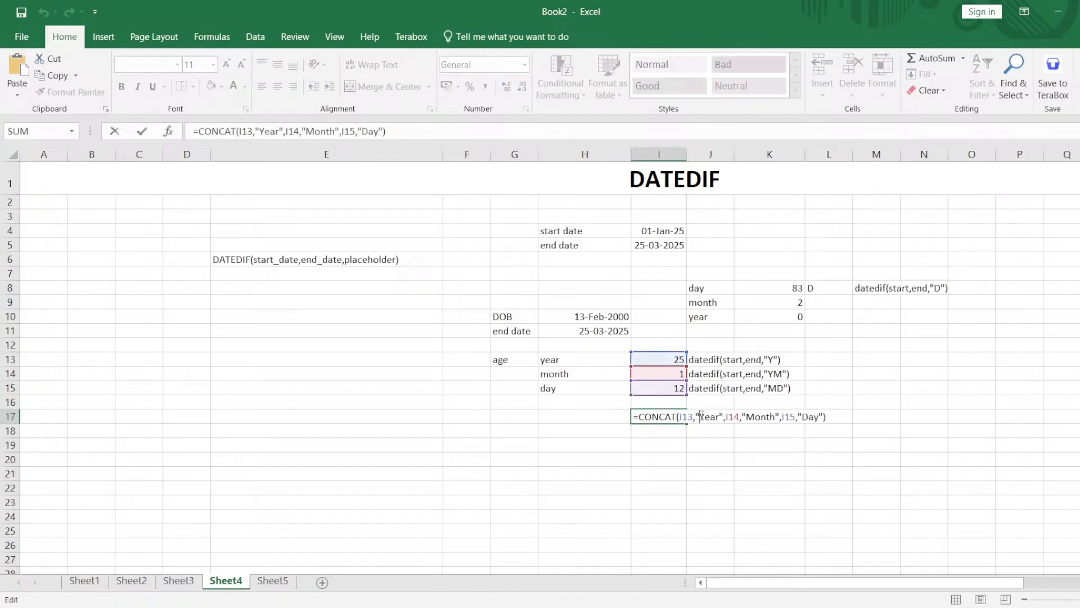
left_click(723, 416)
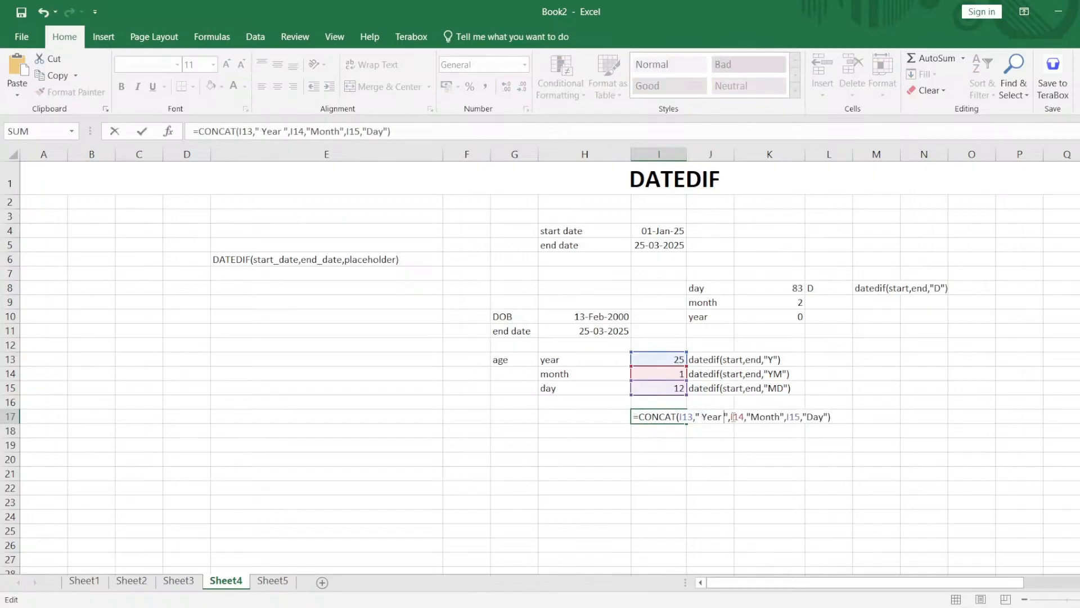
left_click(752, 417)
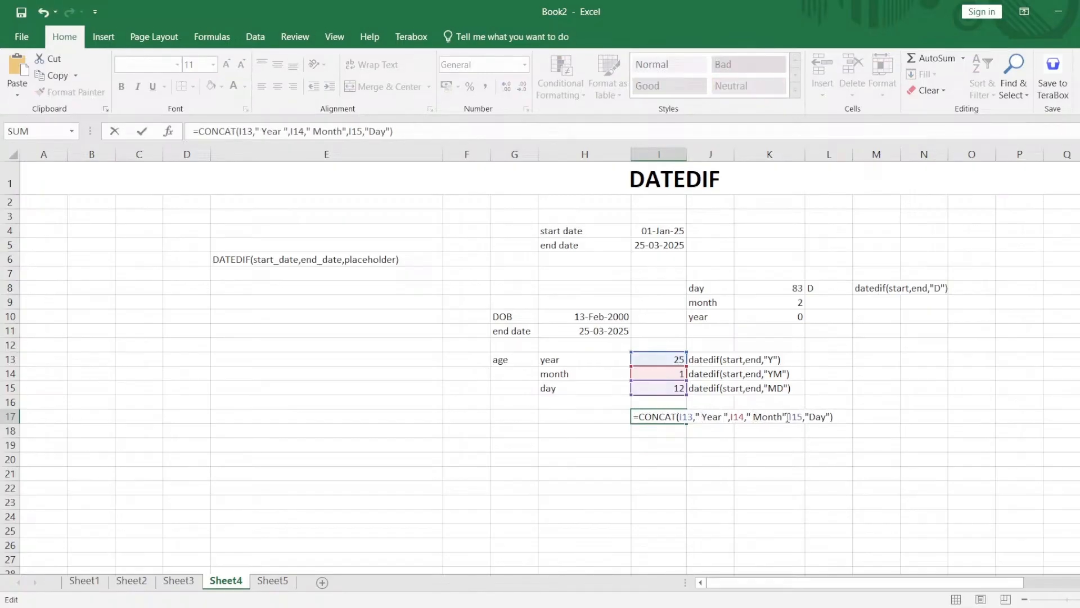
left_click(783, 417)
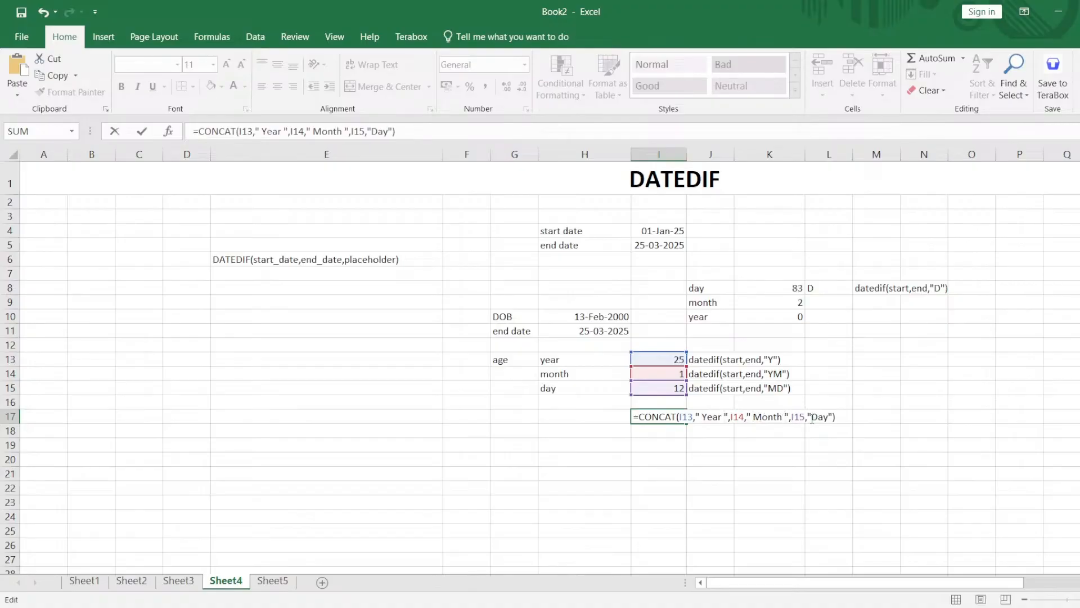
left_click(812, 417)
left_click(847, 444)
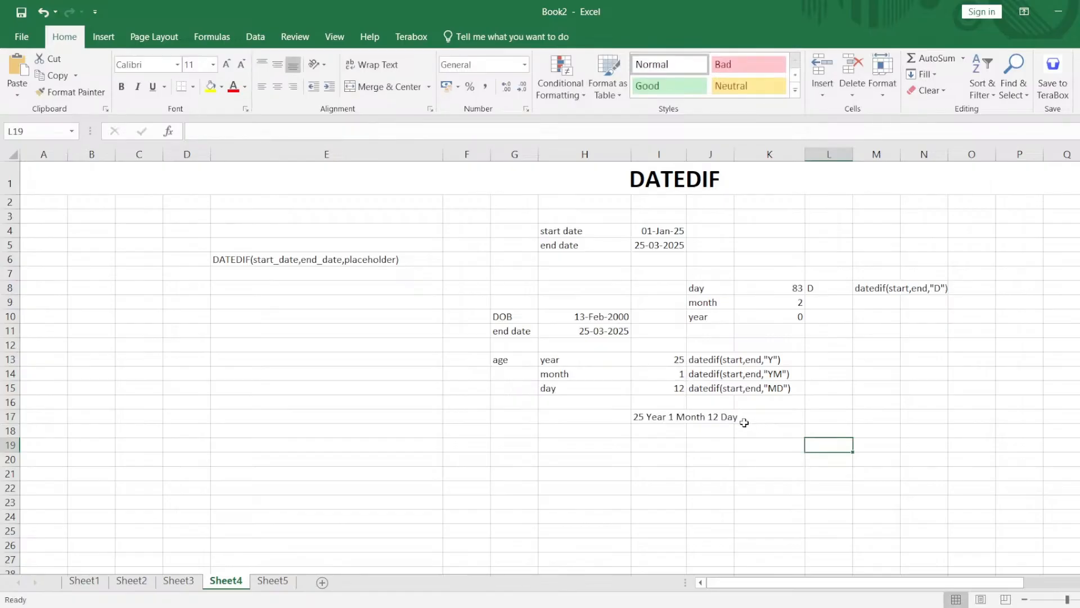
Try entering =datedif without arguments in E10, and clear the cell.
left_click(703, 360)
left_click(287, 320)
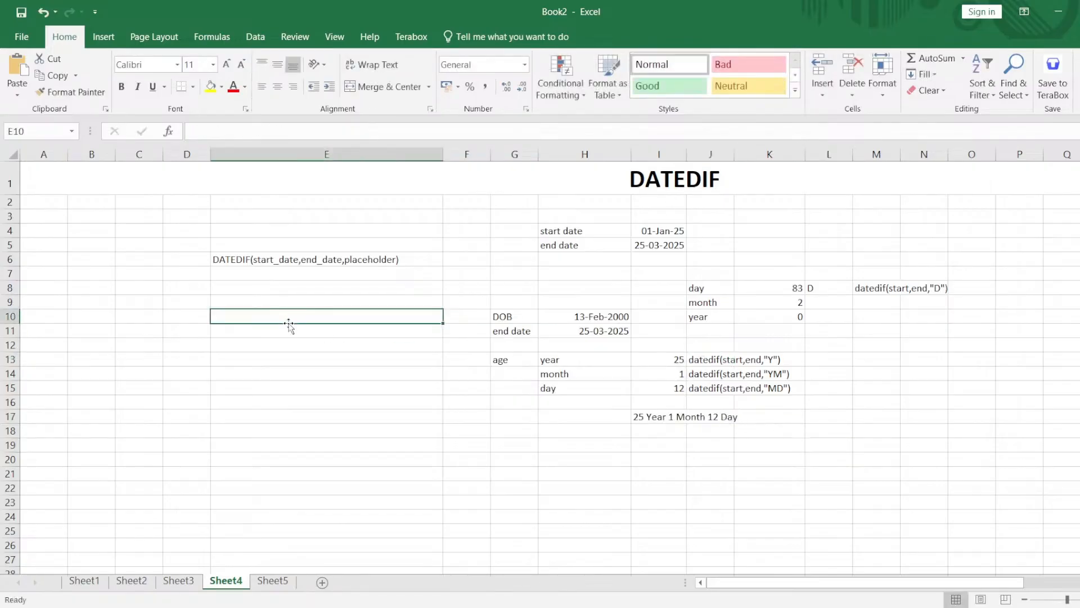
type("=dat")
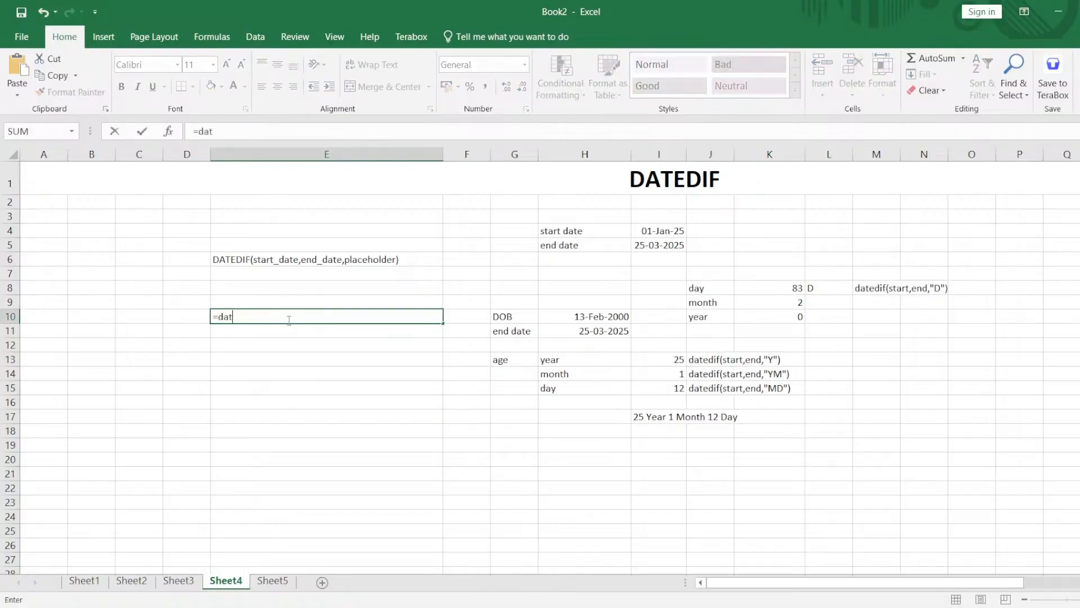
type("edif")
left_click(284, 257)
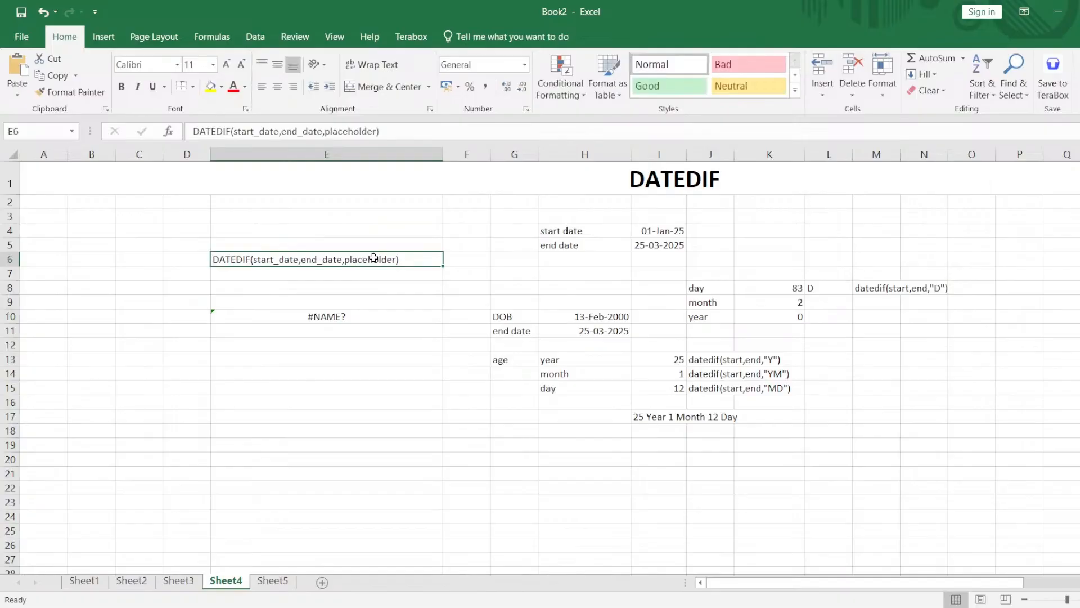
left_click(355, 323)
key("Delete")
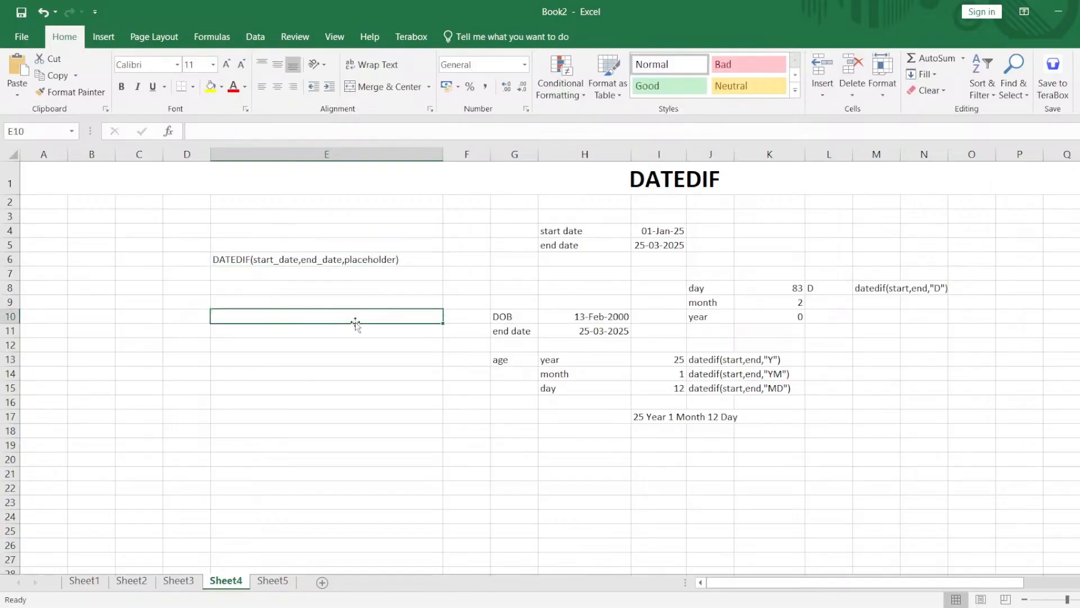
left_click(658, 416)
left_click(723, 430)
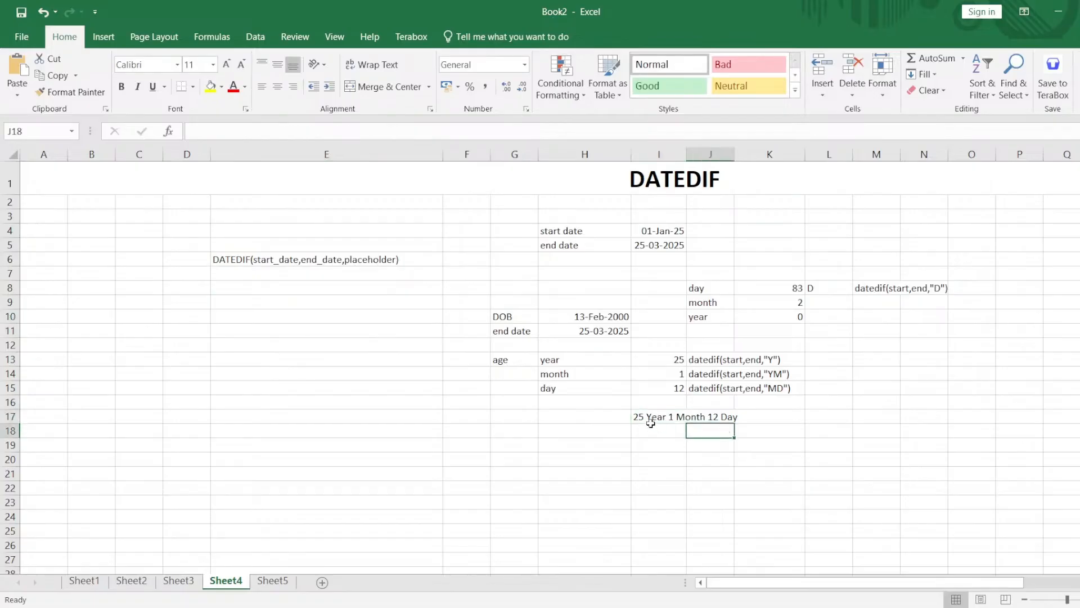
left_click_drag(647, 422, 719, 417)
left_click(698, 461)
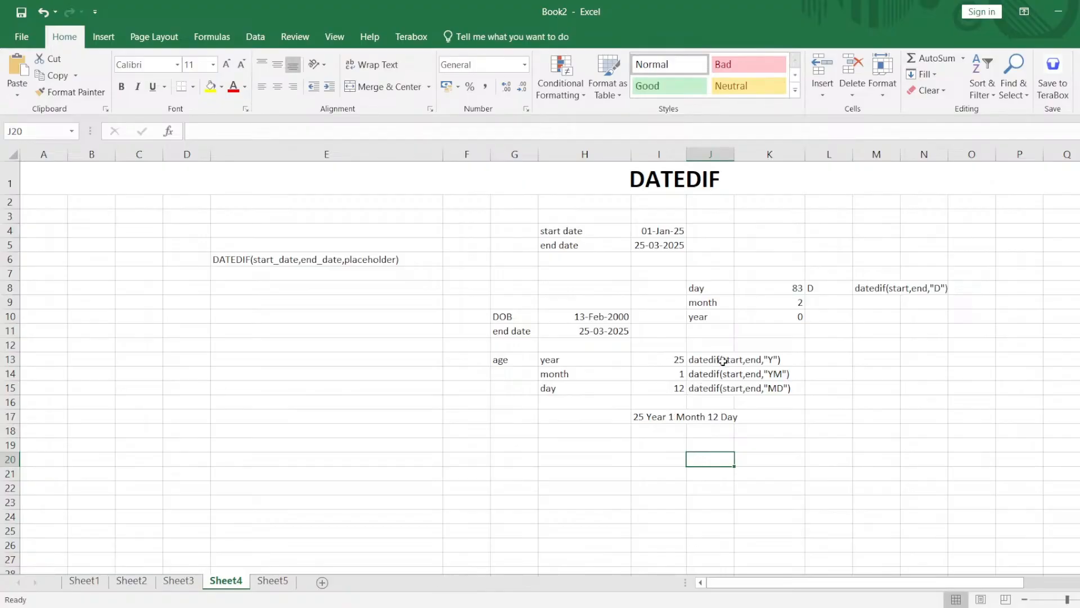
Convert the month label to uppercase in F20 with =UPPER(H14).
double_click(578, 374)
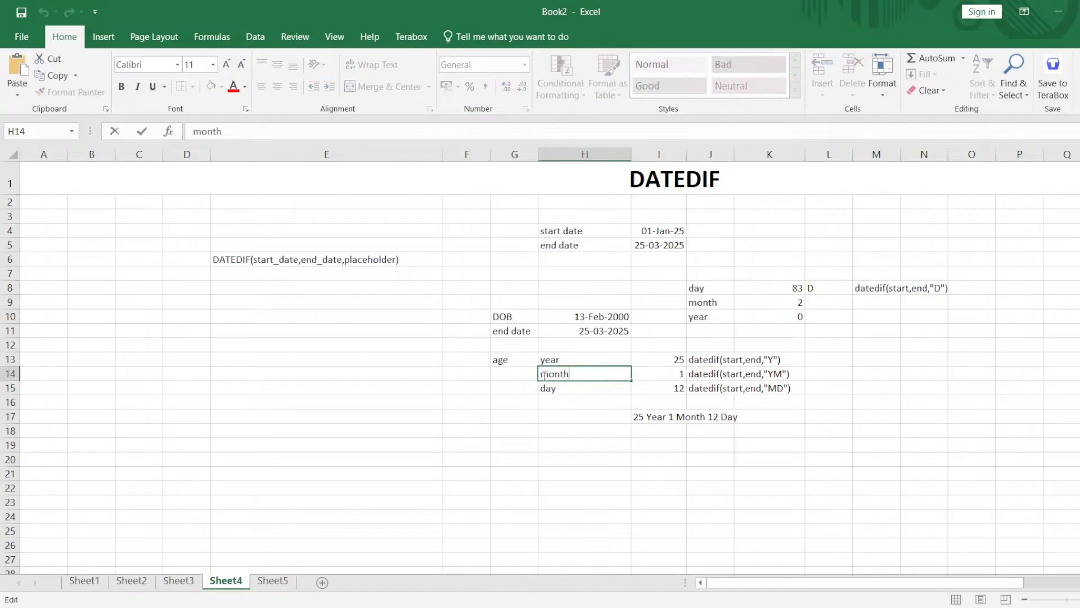
left_click(466, 454)
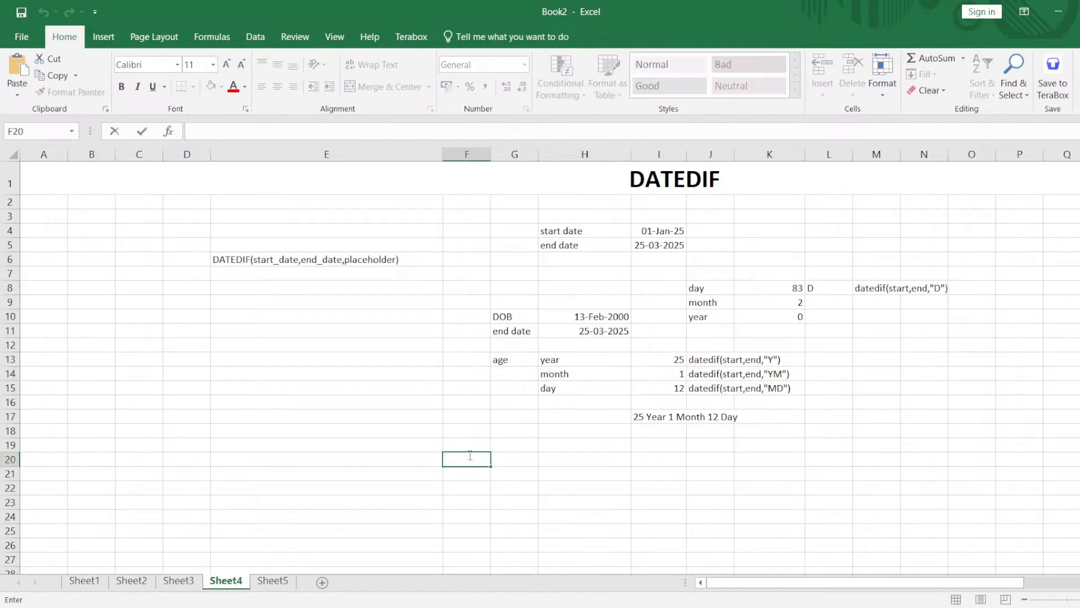
type("=up")
key("Tab")
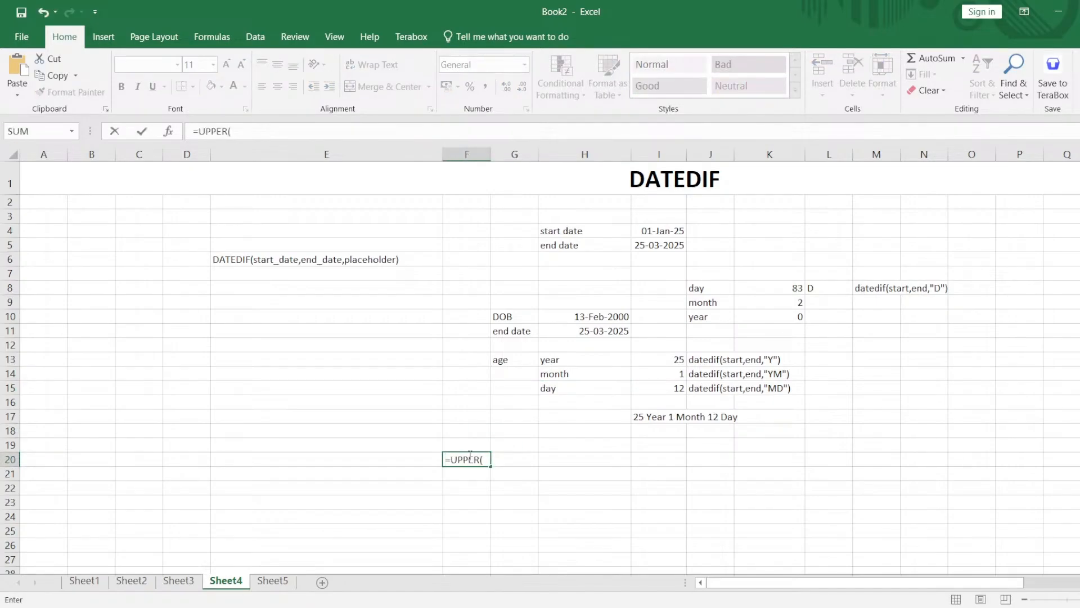
left_click(554, 376)
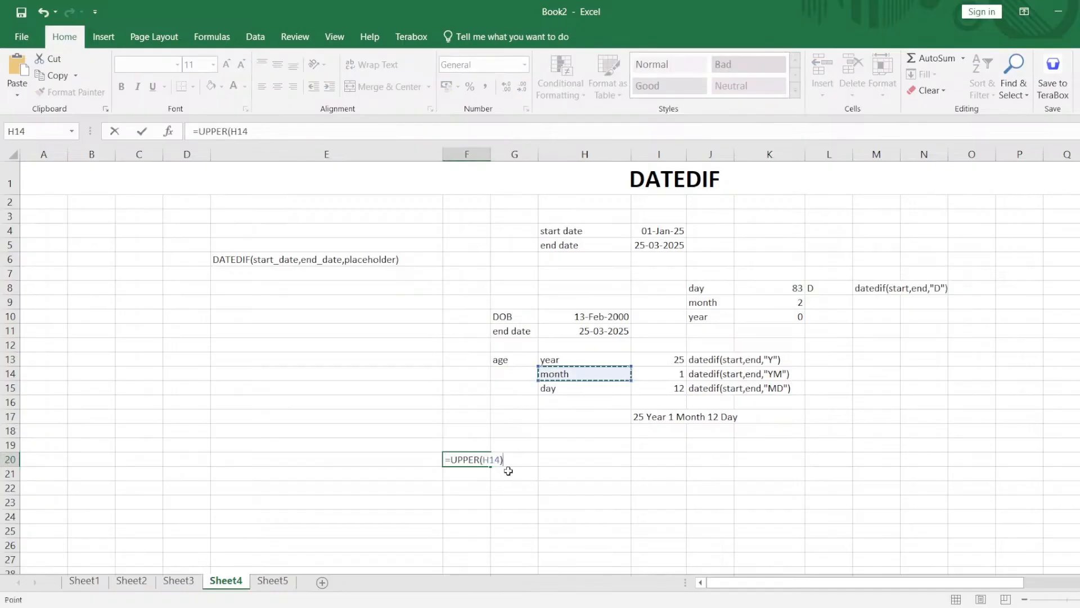
type(")")
key("Return")
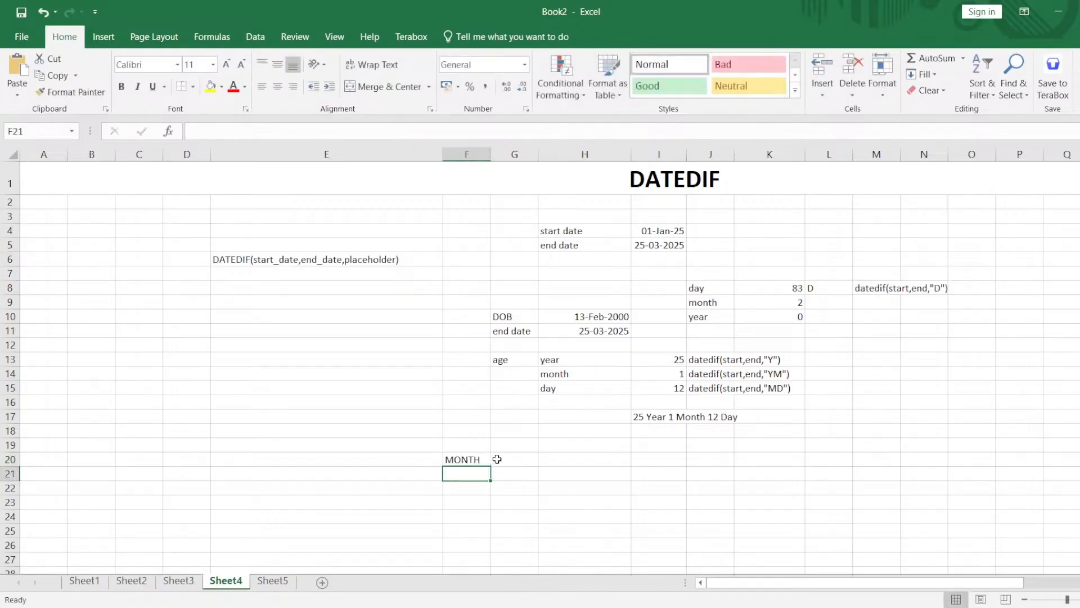
Delete the uppercase formula from F20.
double_click(497, 459)
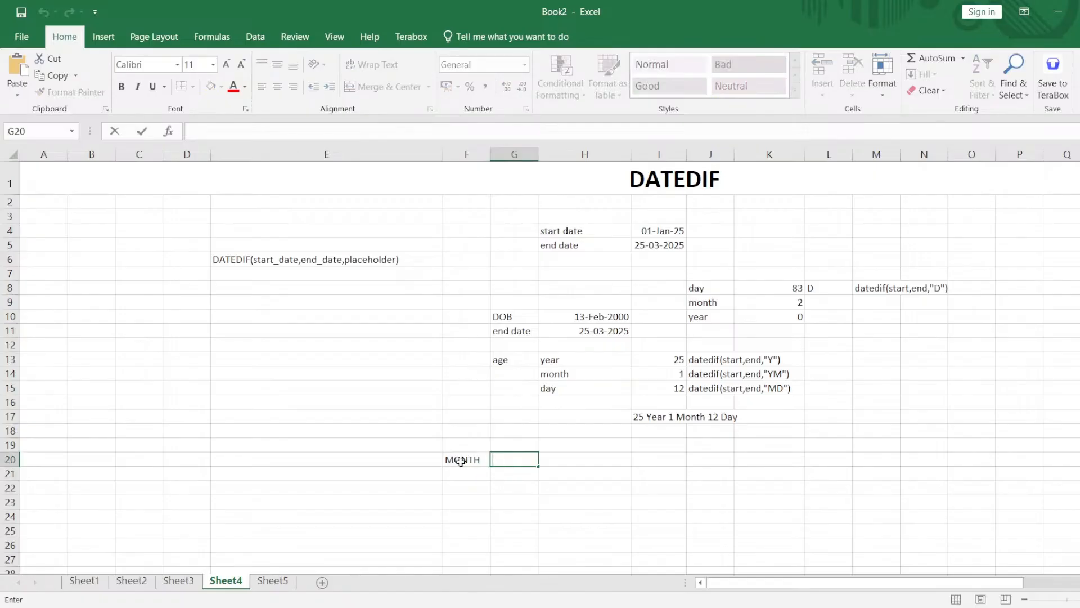
left_click(460, 460)
key("Delete")
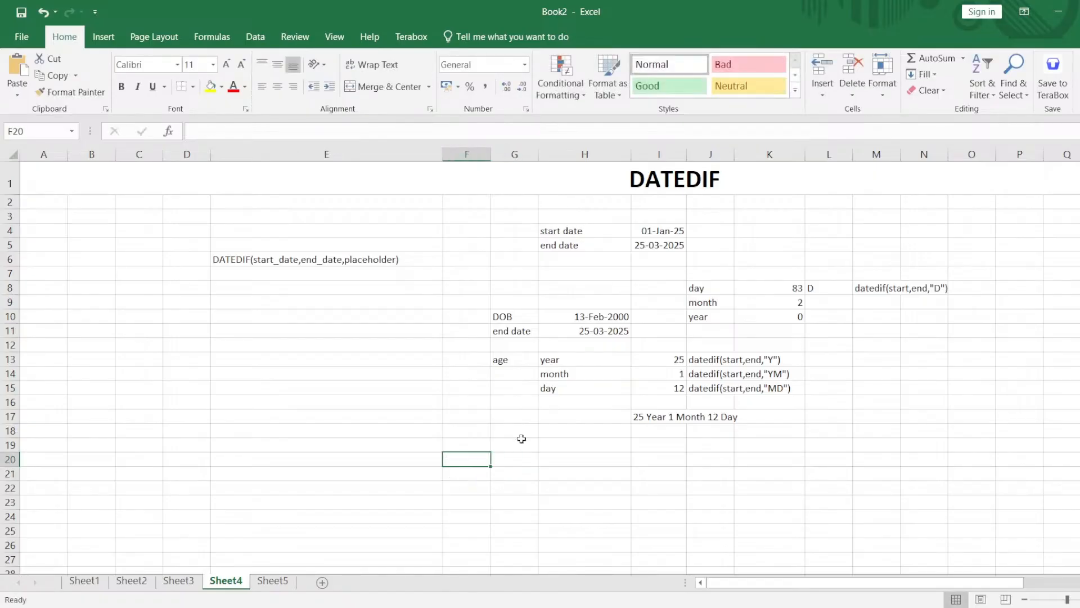
left_click(640, 456)
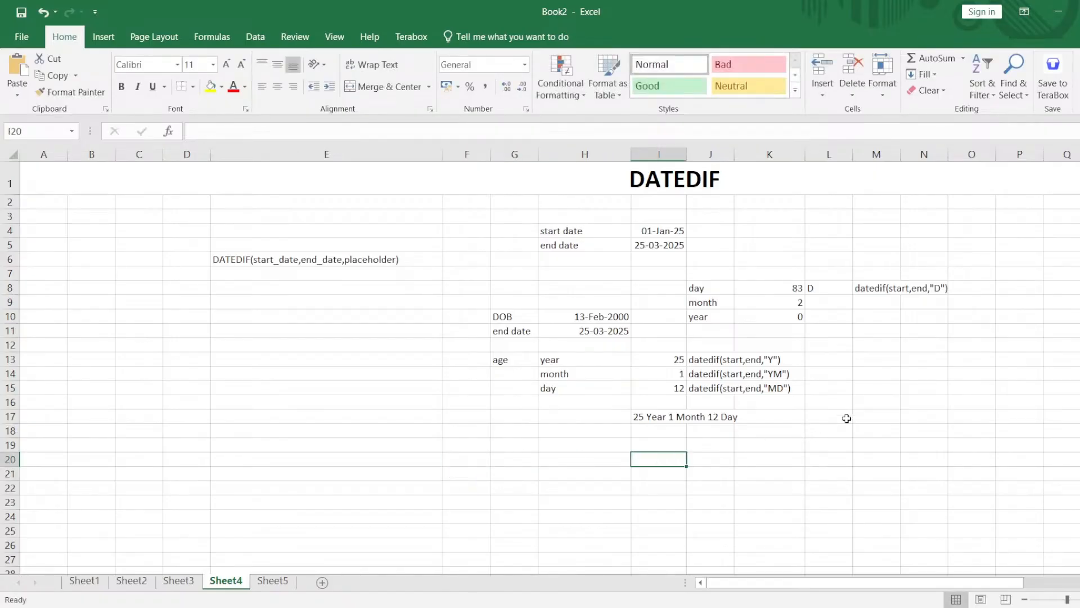
left_click_drag(861, 415, 276, 202)
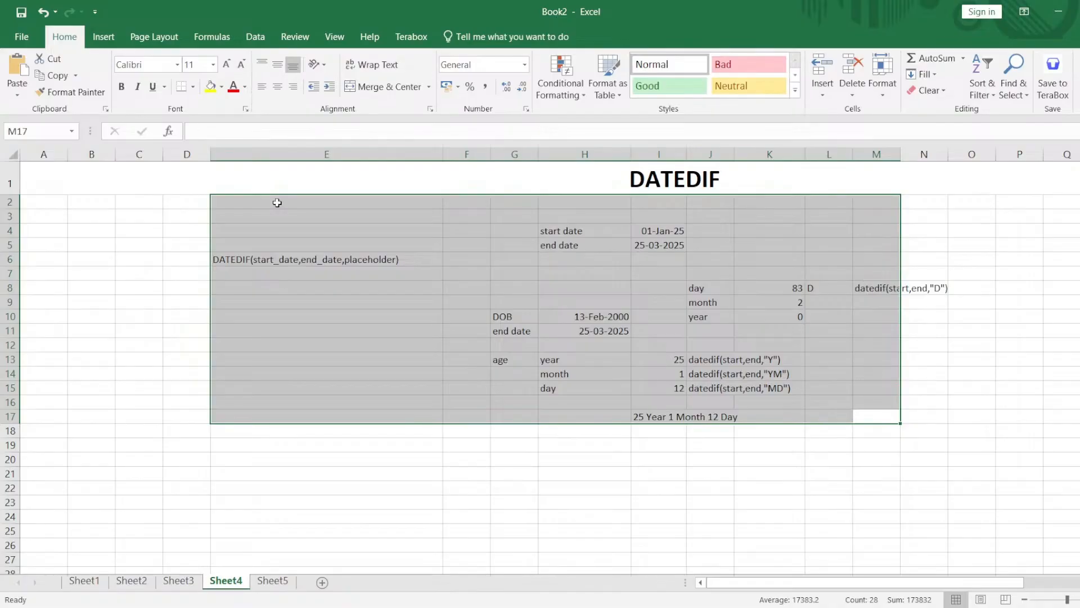
left_click(736, 232)
double_click(776, 232)
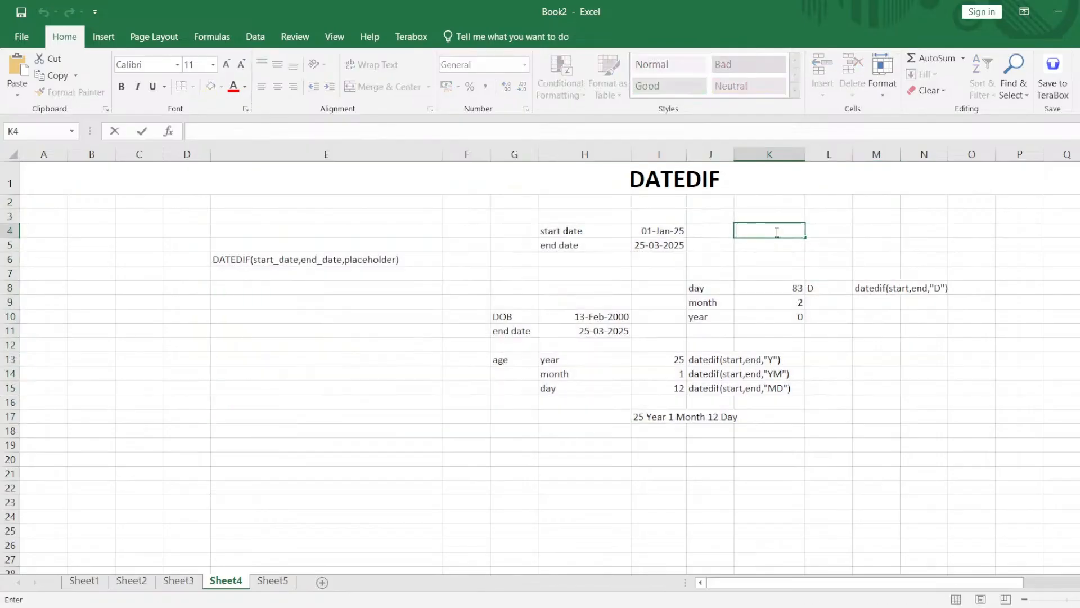
left_click(675, 230)
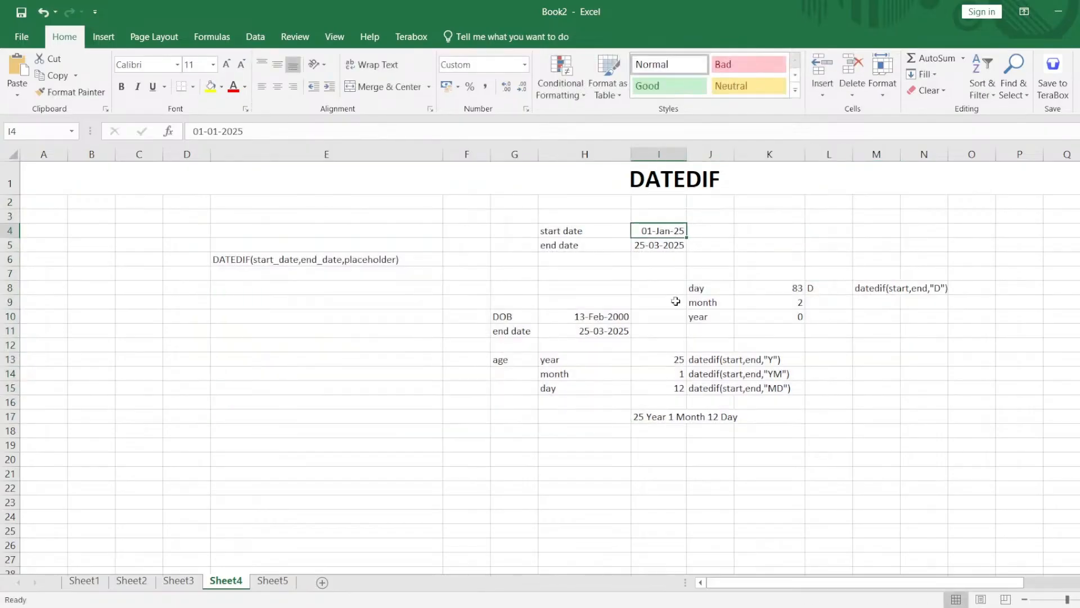
Subtract the end date from the start date in K4 with =I4-I5.
left_click(753, 231)
double_click(742, 230)
type("=")
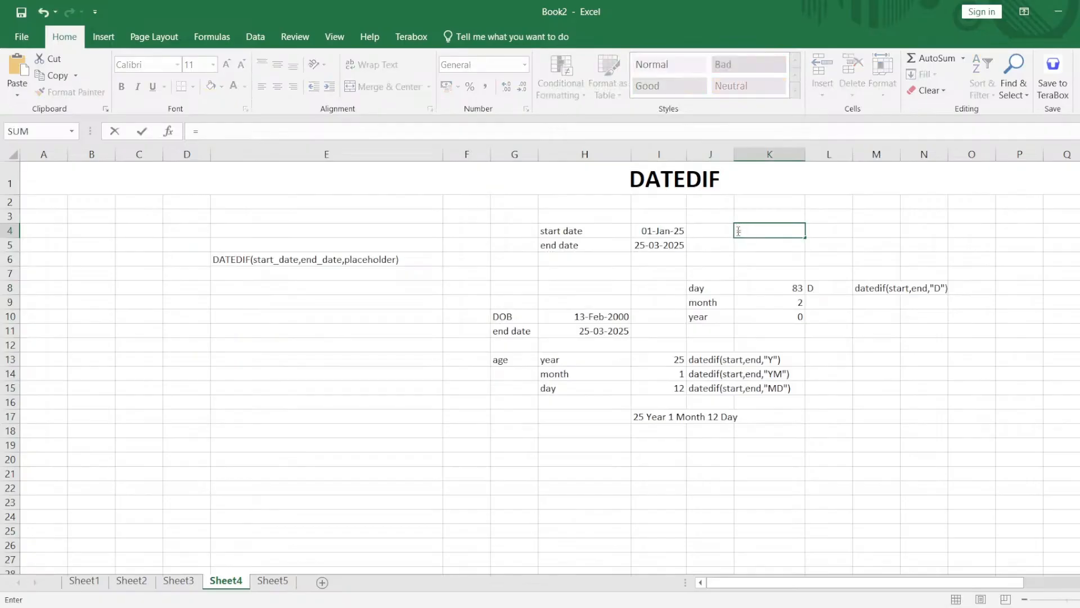
left_click(675, 231)
type("-")
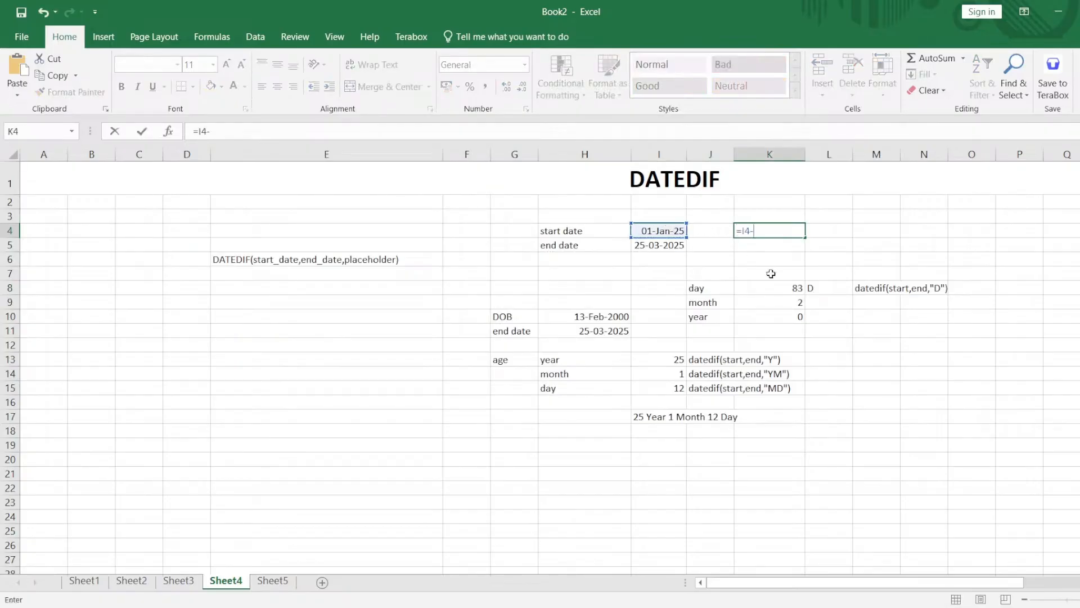
left_click(672, 244)
key("Return")
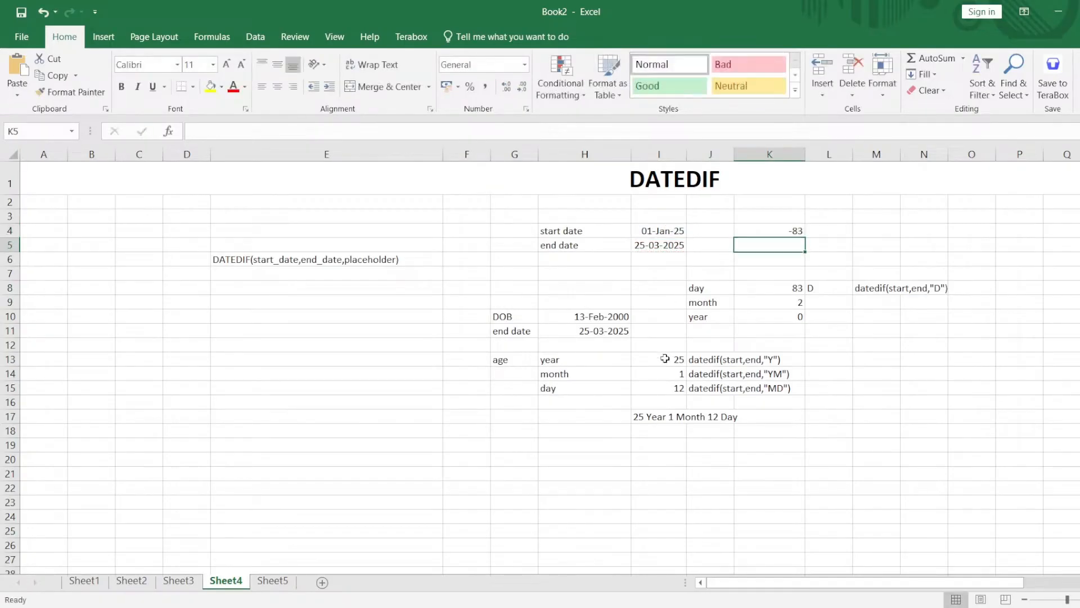
Clear the date subtraction formula from K4.
double_click(799, 232)
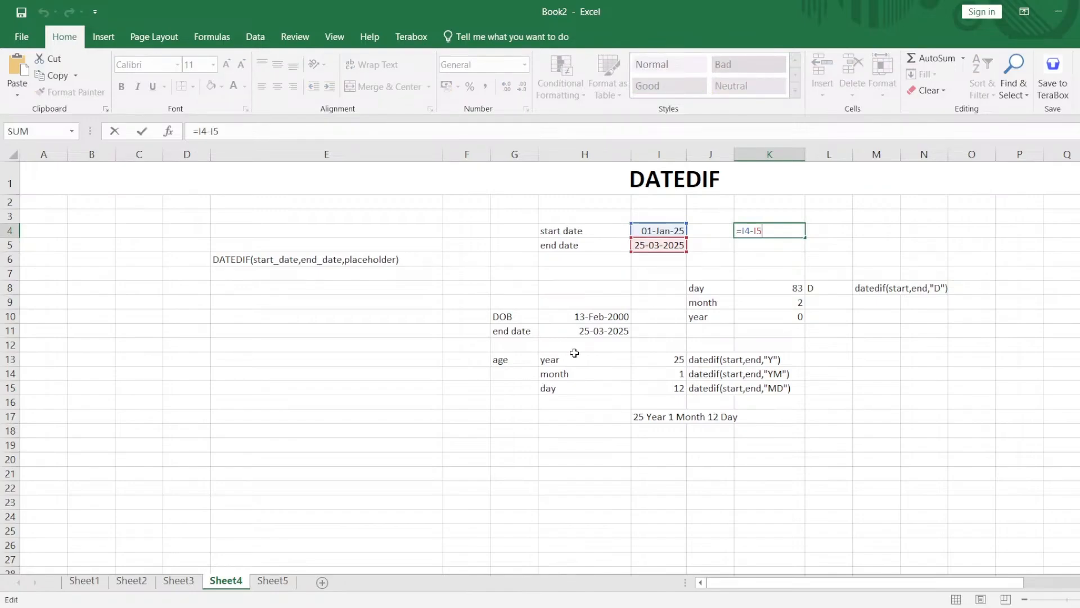
key("shift+Left")
key("shift+Left")
key("shift+Left")
key("shift+Left")
key("shift+Left")
key("shift+Left")
key("BackSpace")
Subtract the DOB from the end date in L13 with =H11-H10.
left_click(812, 355)
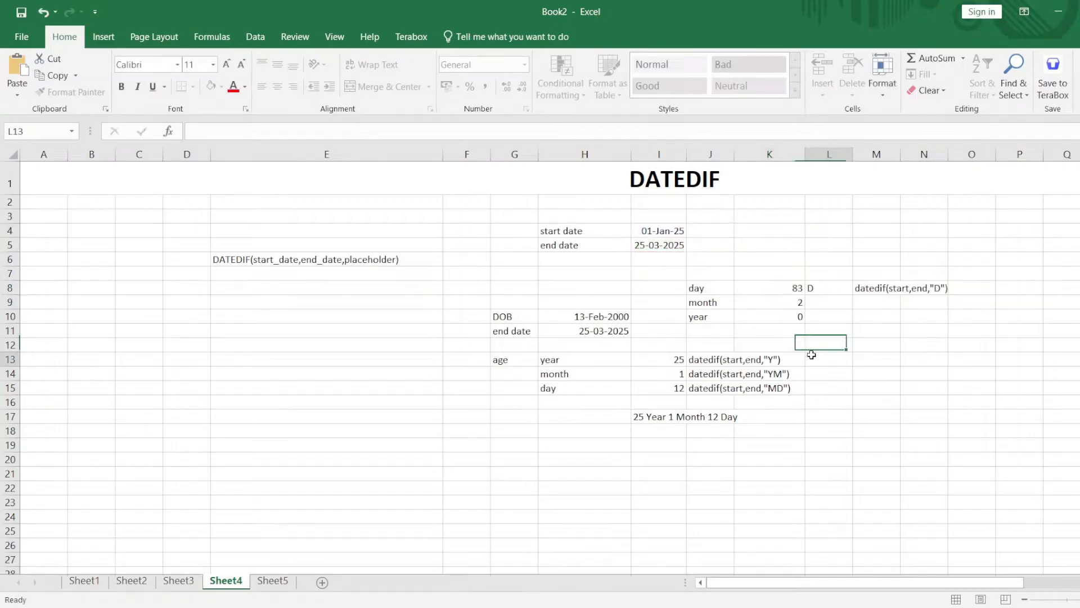
type("=")
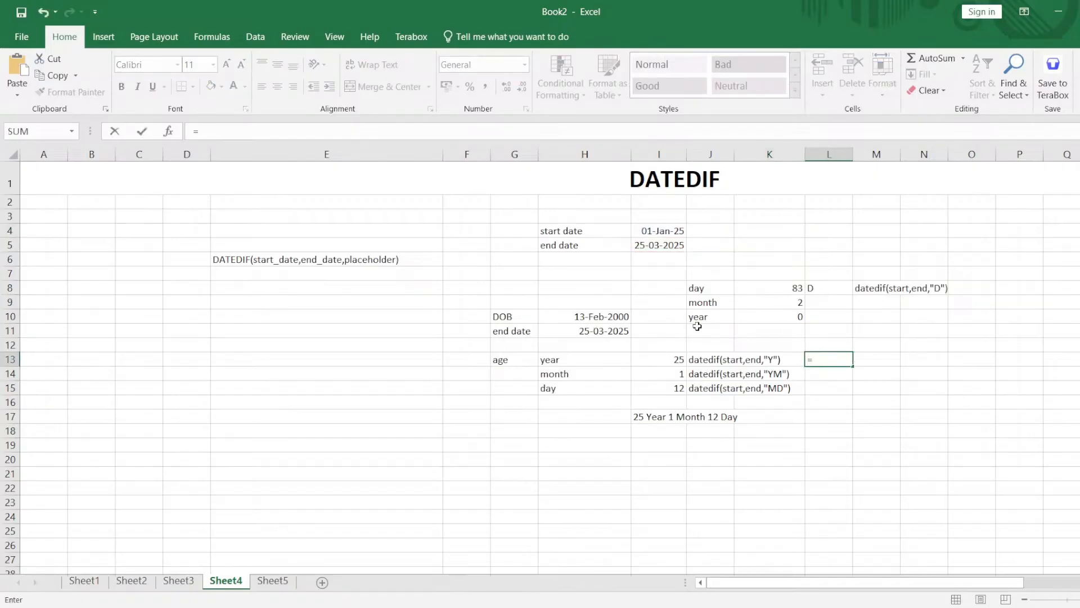
left_click(612, 332)
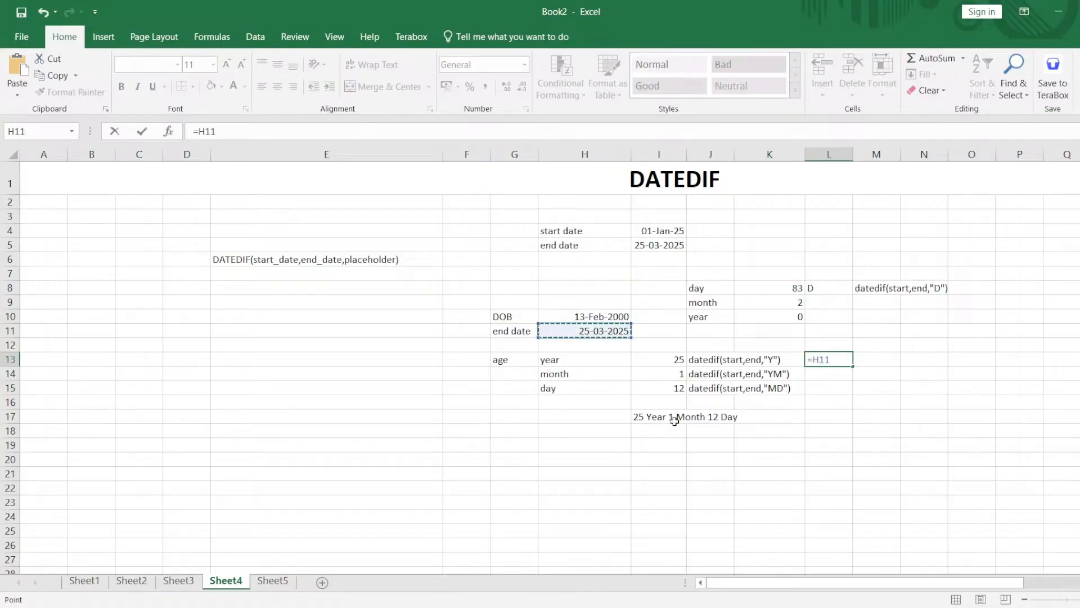
type("-")
left_click(571, 316)
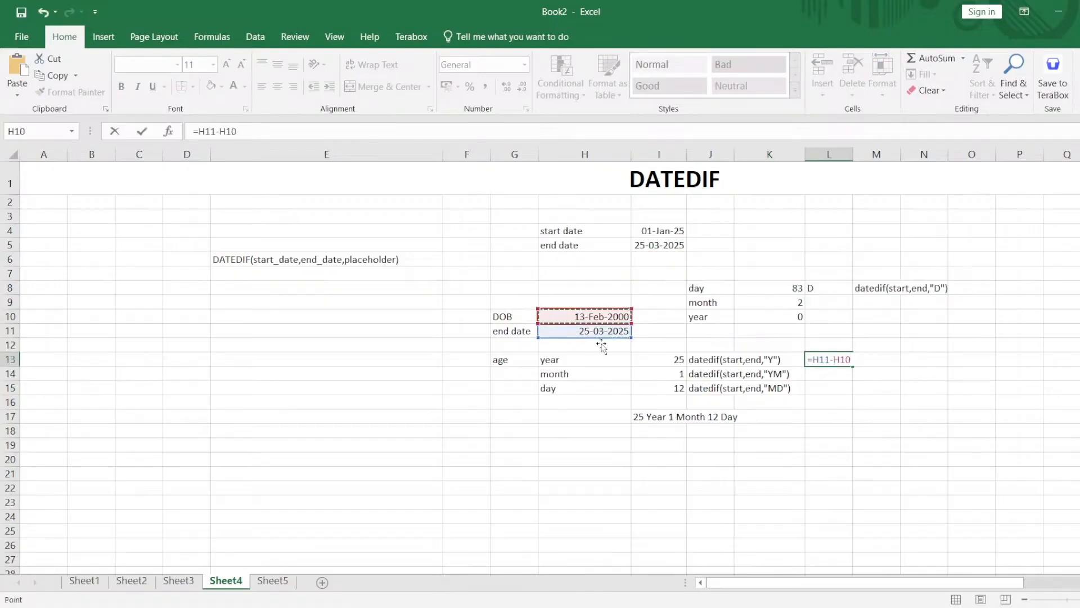
key("Return")
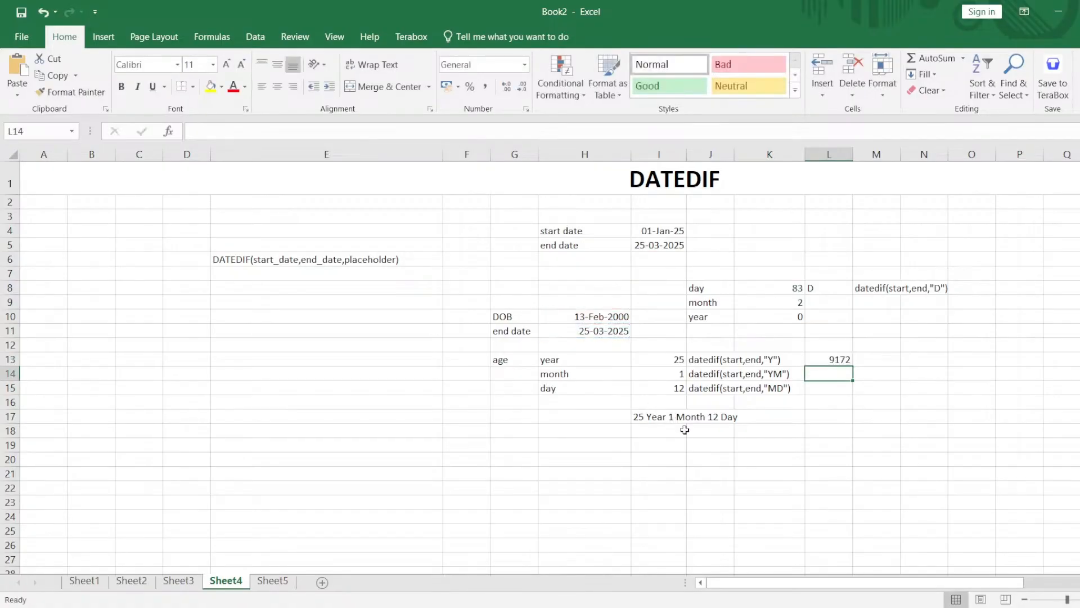
Convert the day difference in L13 to years by changing the formula to =(H11-H10)/365.
left_click(827, 360)
double_click(826, 360)
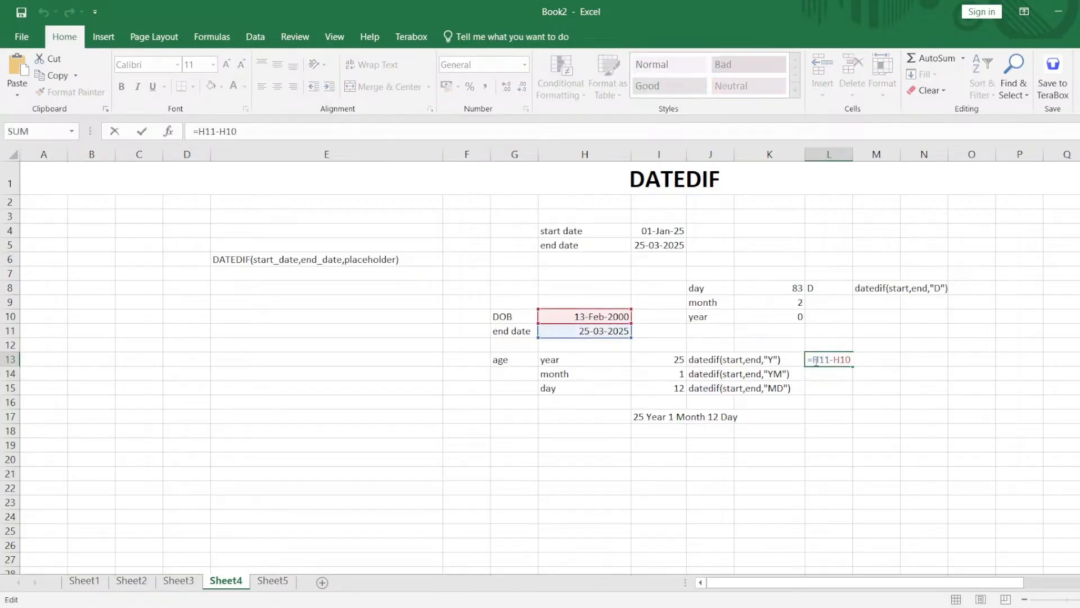
type("(")
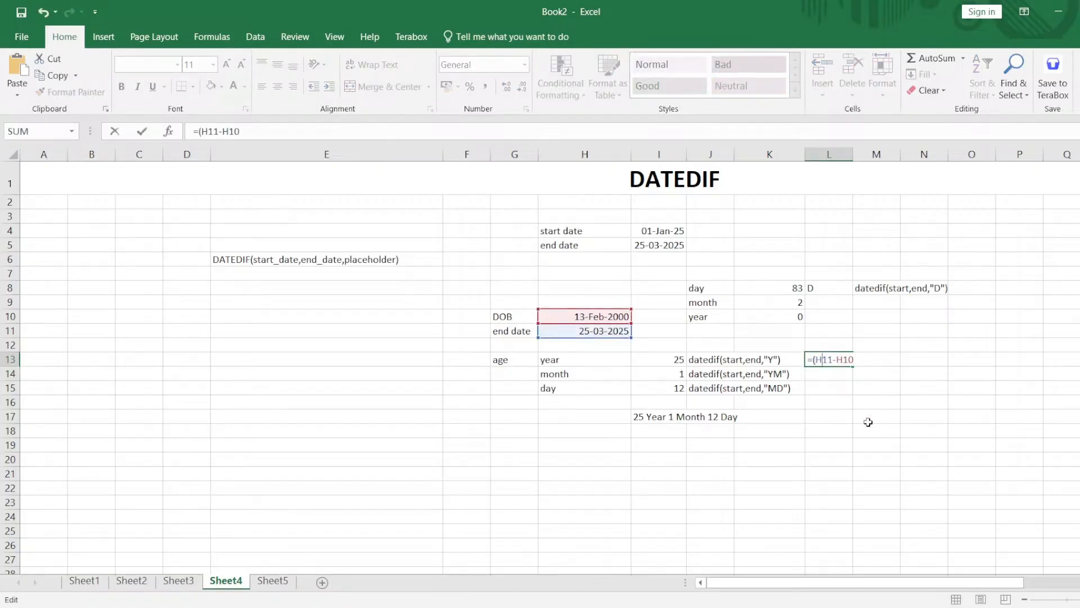
type(")/365")
key("Return")
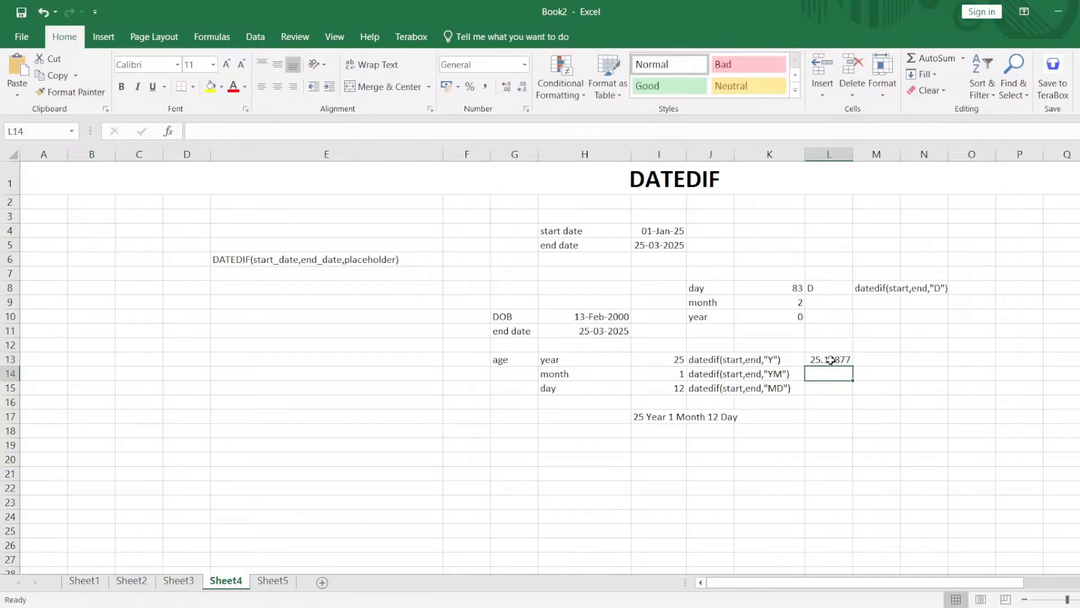
Wrap the year calculation in L13 in the ABS function, giving =ABS((H11-H10)/365).
left_click(831, 360)
double_click(831, 360)
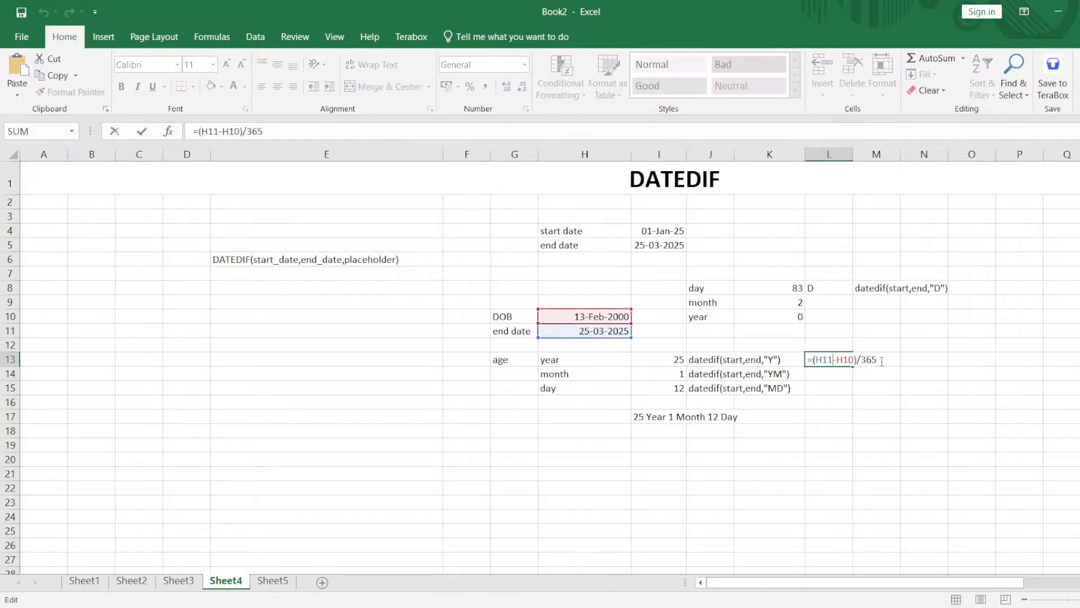
left_click(881, 362)
key("Left")
key("Left")
key("Left")
key("Left")
key("Left")
key("Left")
key("Left")
key("Left")
key("Left")
key("Left")
key("Left")
key("Left")
key("Left")
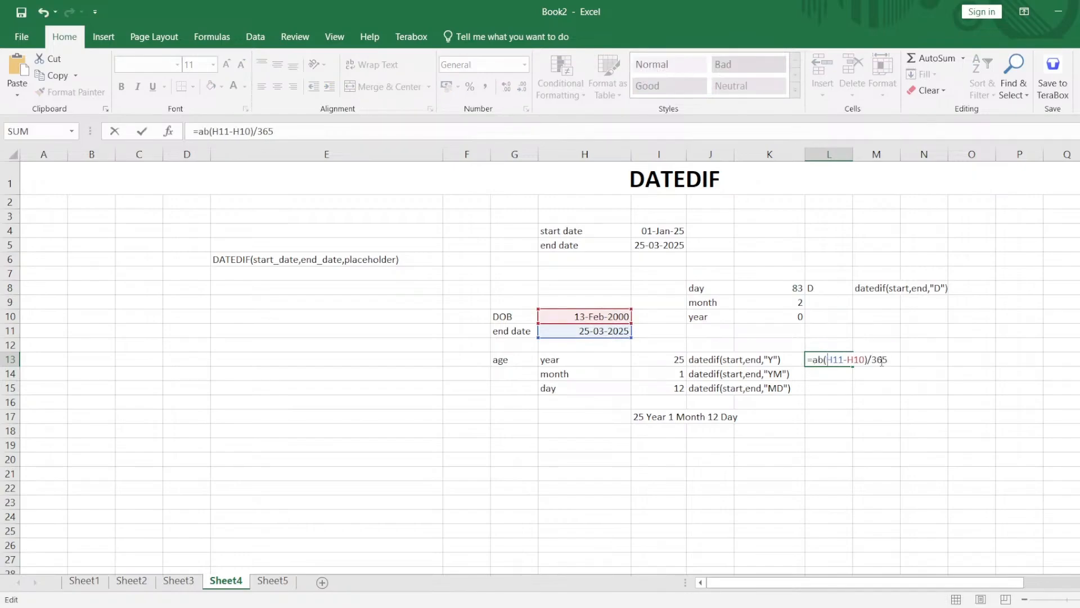
type("abs(")
key("Right")
key("Right")
key("Right")
key("End")
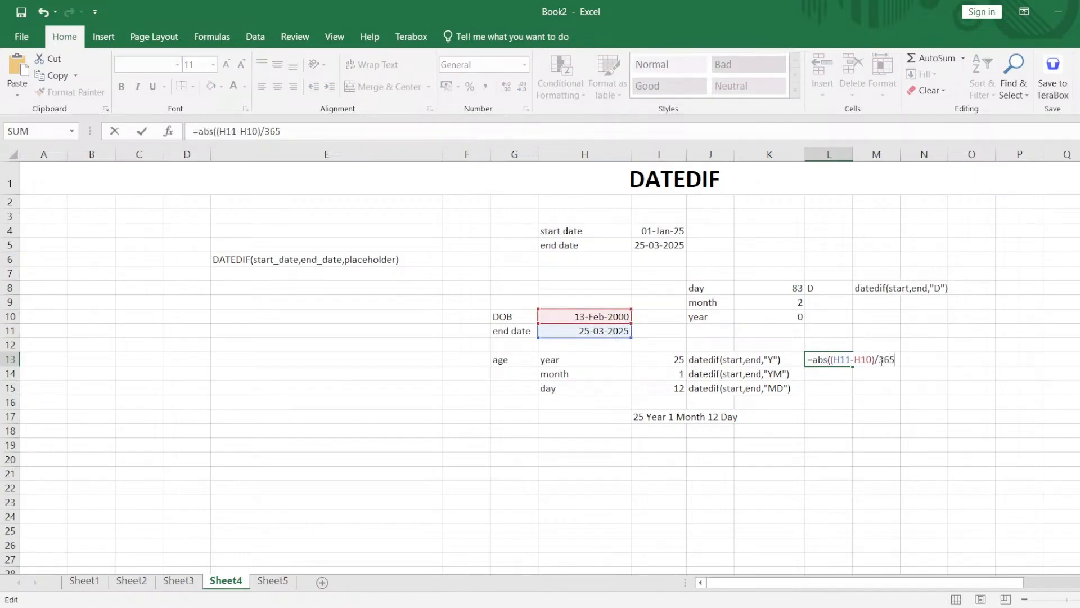
key("Return")
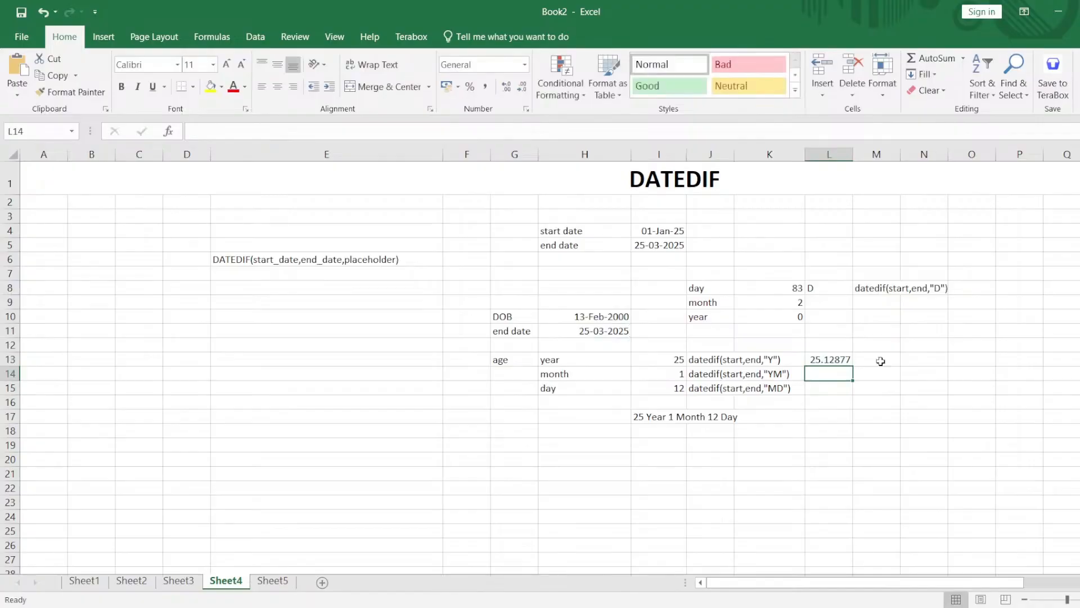
Try to round the age in L13 by replacing ABS with ROUND and adding 0 as the number of digits.
left_click(827, 359)
double_click(822, 361)
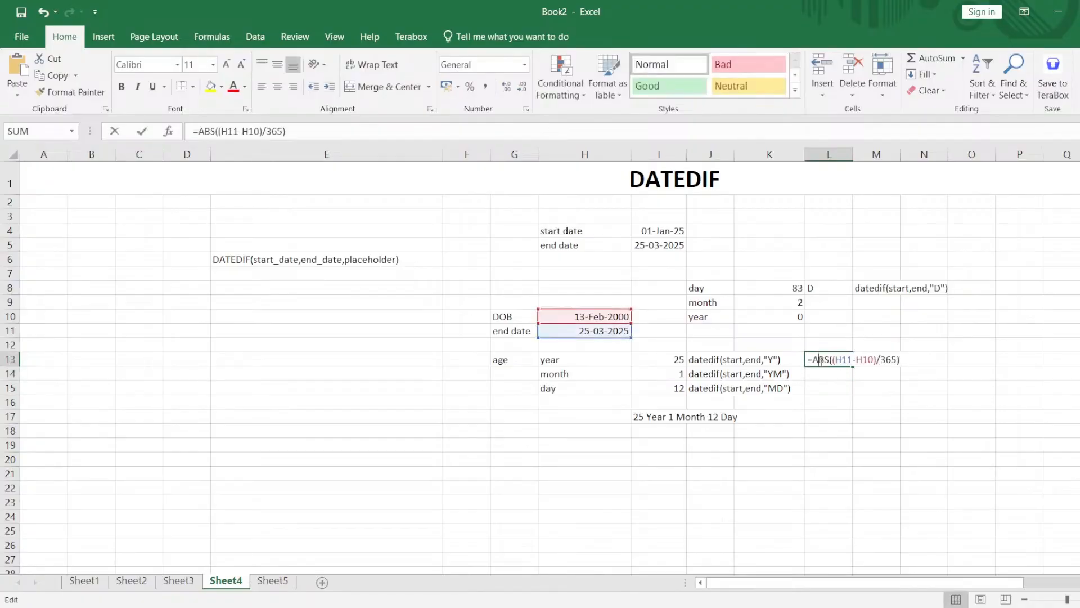
double_click(821, 360)
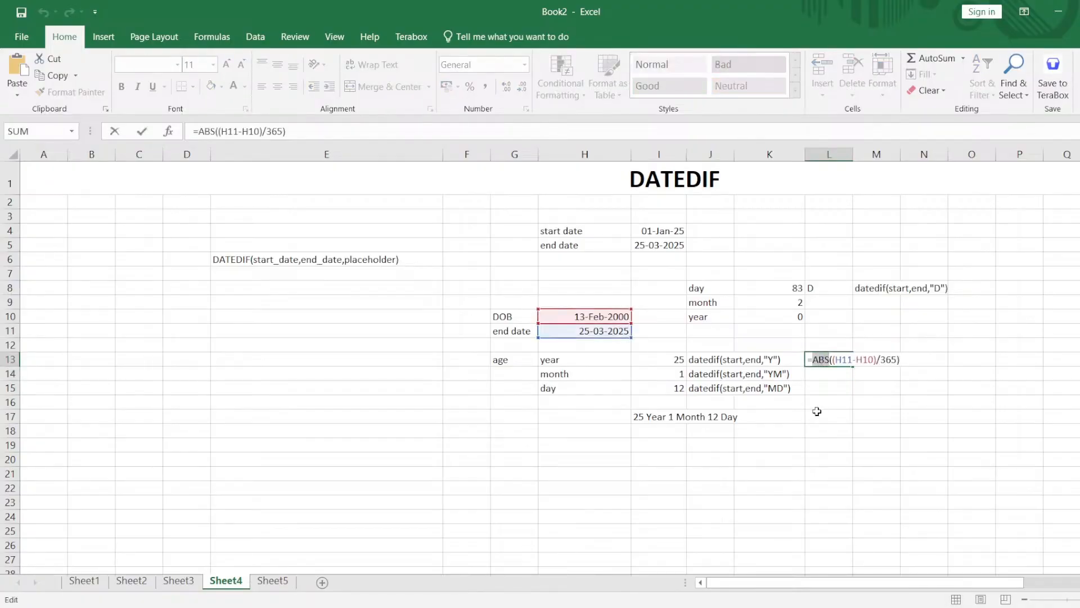
type("round")
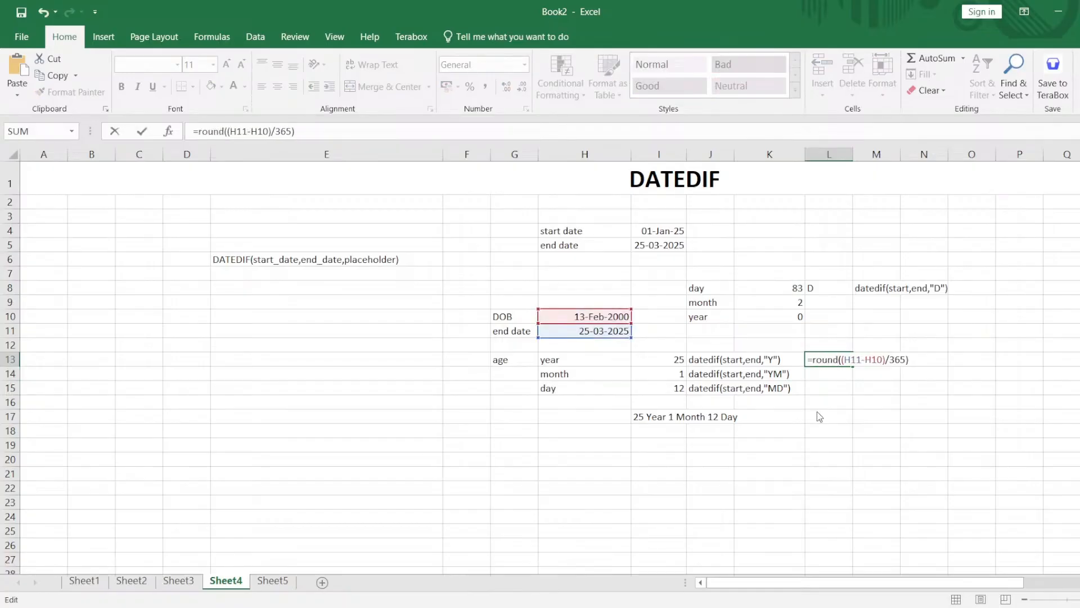
key("Right")
key("Right")
key("Right")
key("Right")
key("Right")
key("Right")
key("Right")
key("Right")
key("Right")
key("Right")
key("Right")
type(",0)")
Replace the unfinished ROUND formula in L13 with the plain date subtraction =H11-H10.
triple_click(830, 359)
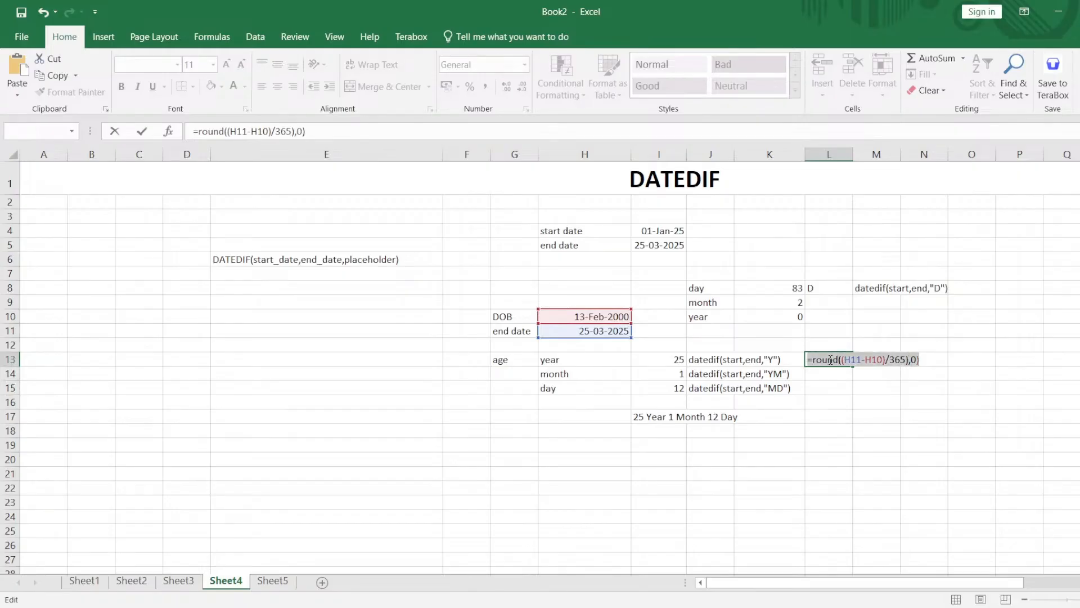
type("=")
left_click(629, 331)
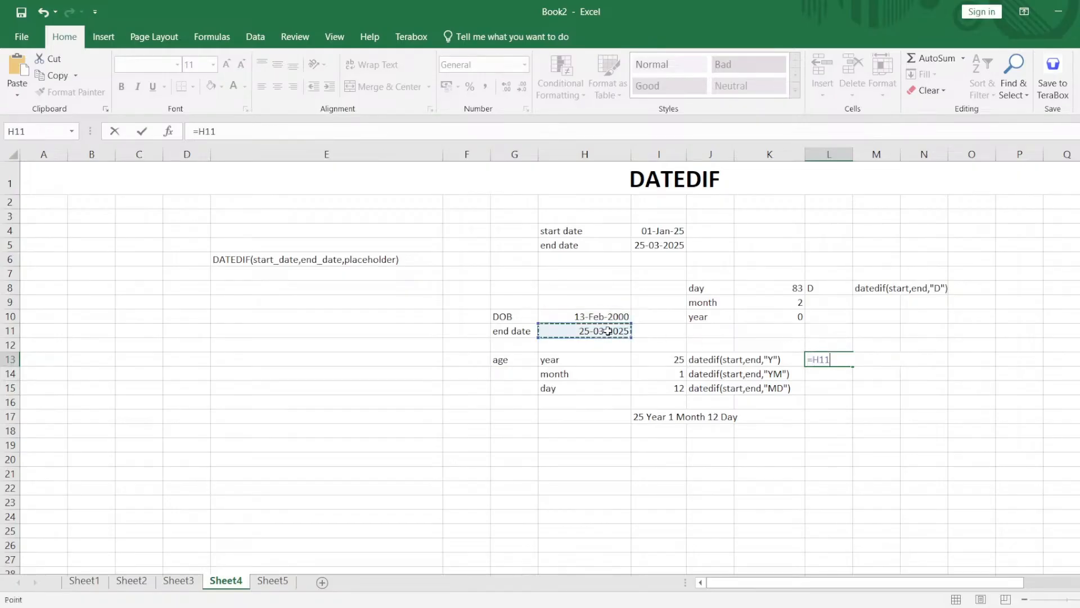
type("-")
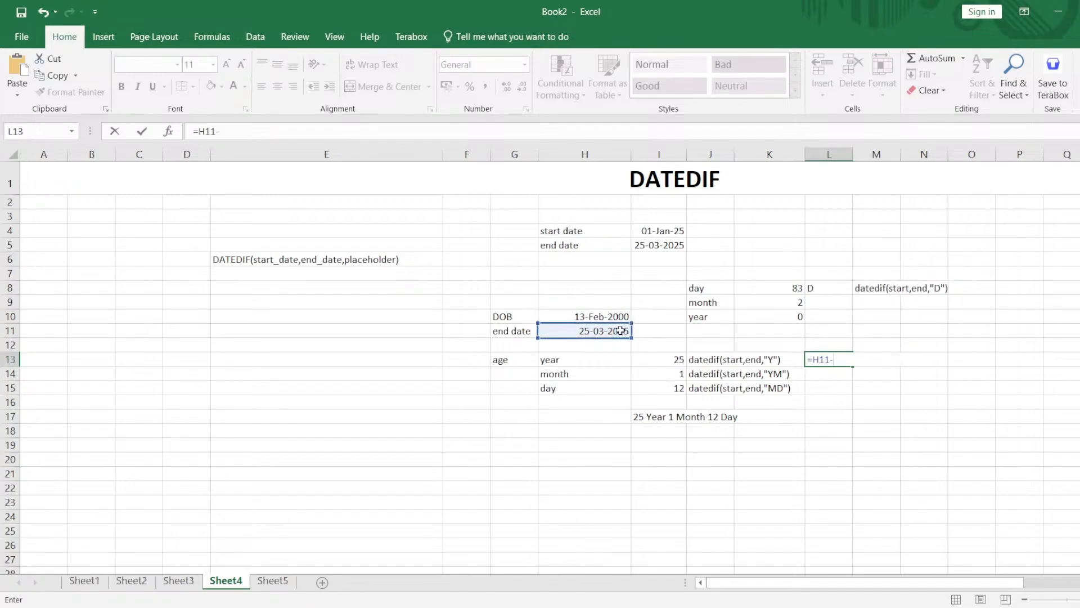
left_click(604, 315)
key("Return")
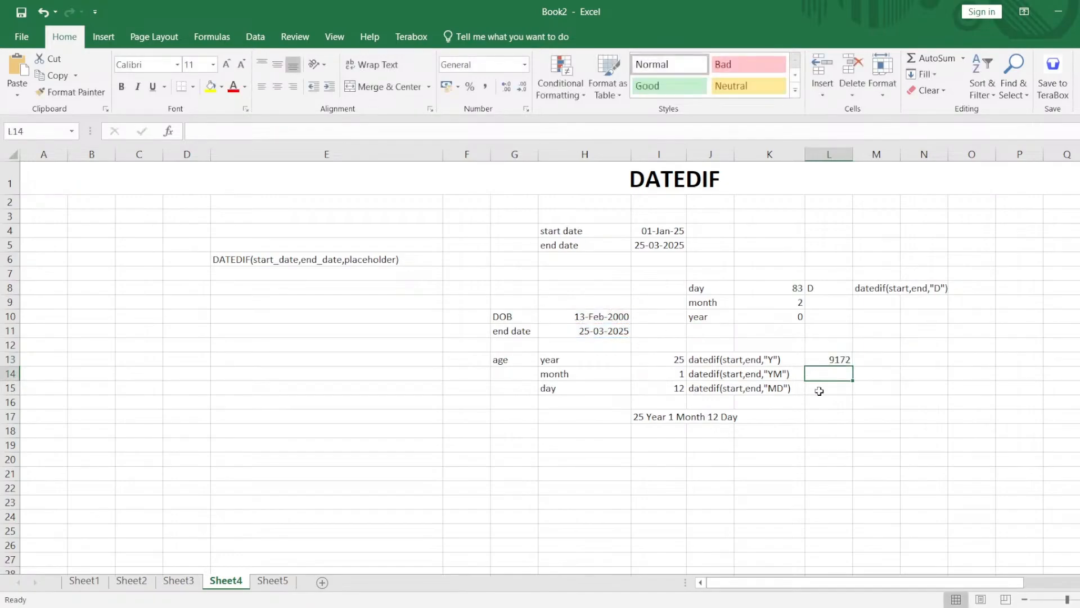
Put the date subtraction in L13 in parentheses and divide it by 365, giving =(H11-H10)/365.
double_click(837, 360)
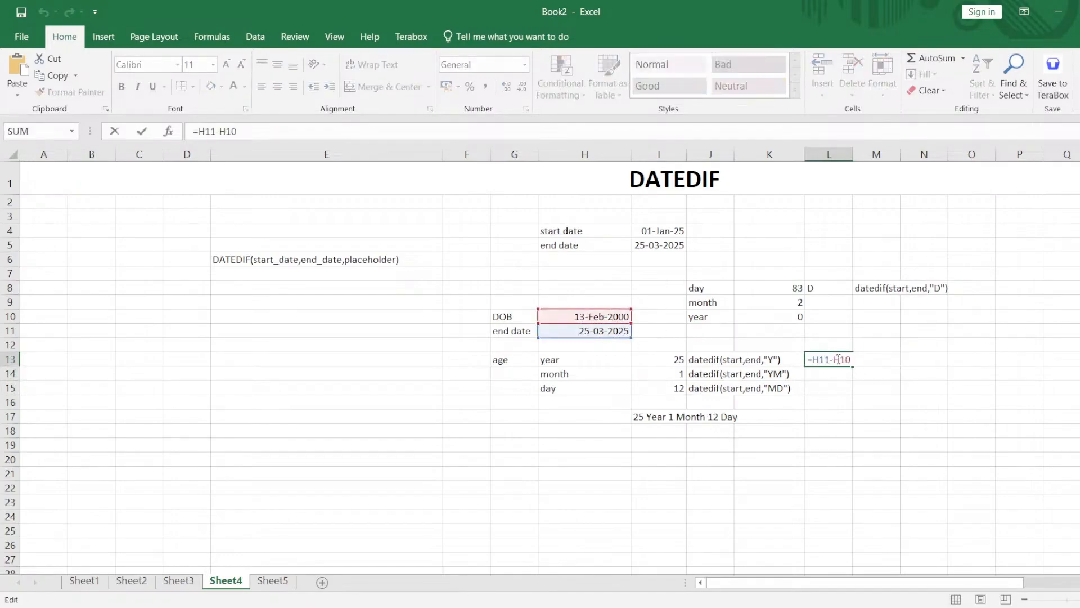
type(")")
type("(")
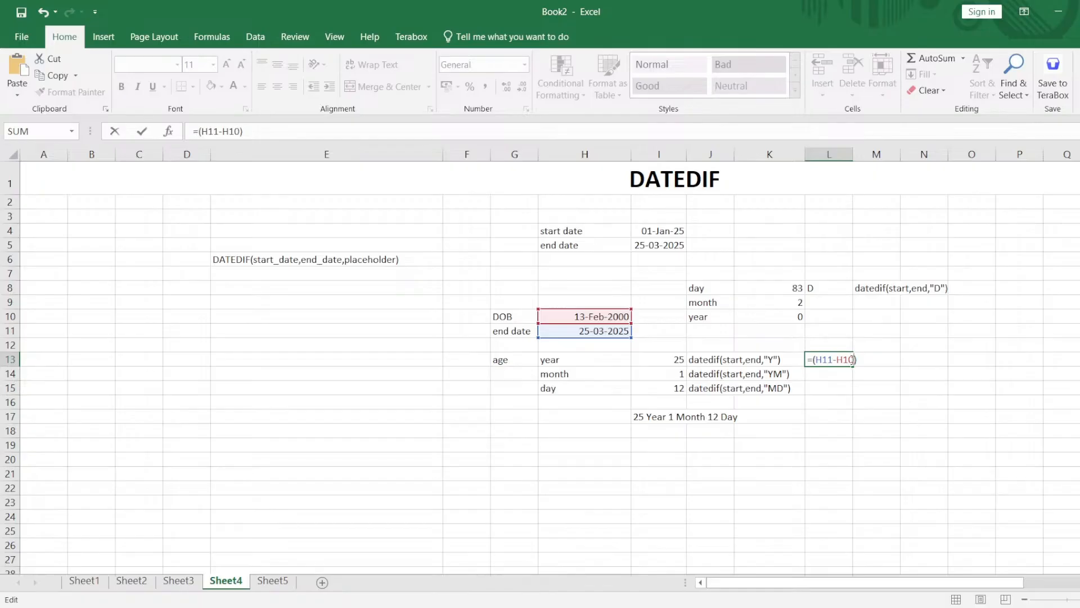
type("/365")
key("Return")
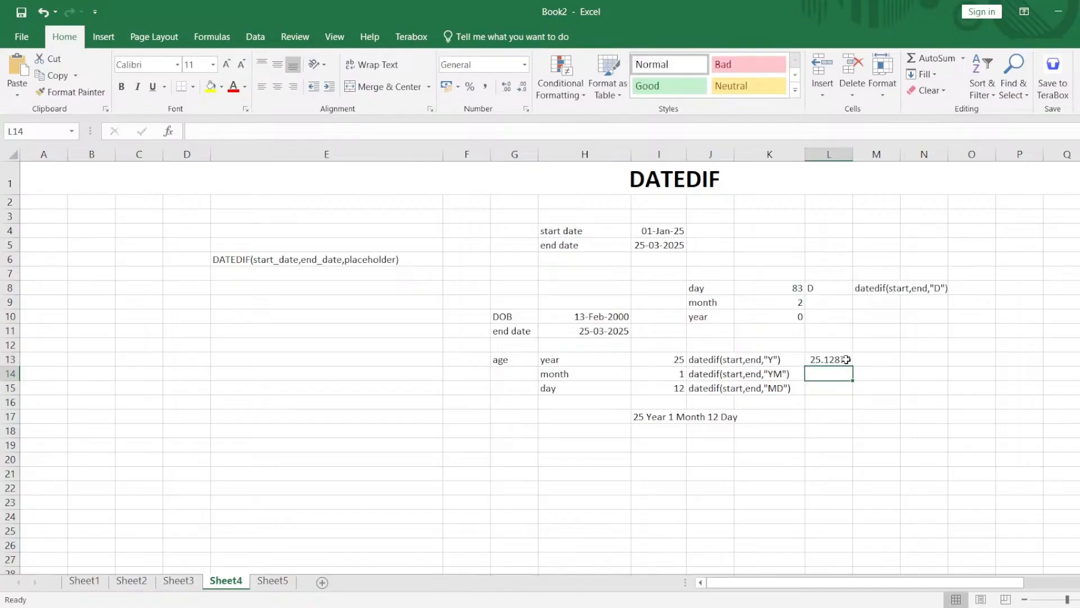
Format the age result in L13 as a Number without decimal places.
left_click(846, 359)
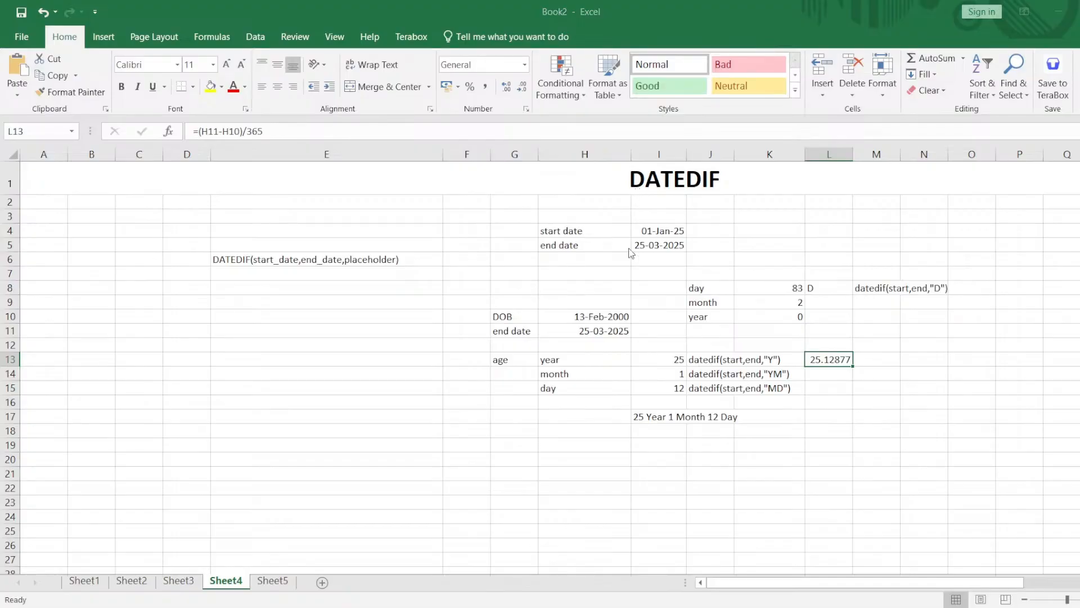
left_click(745, 442)
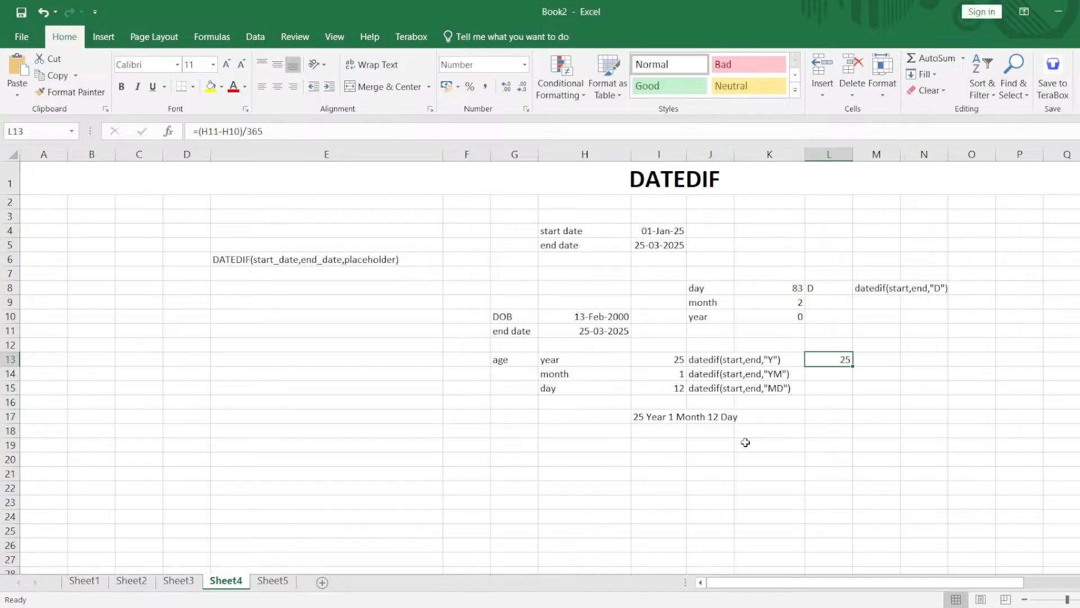
left_click(869, 399)
double_click(832, 376)
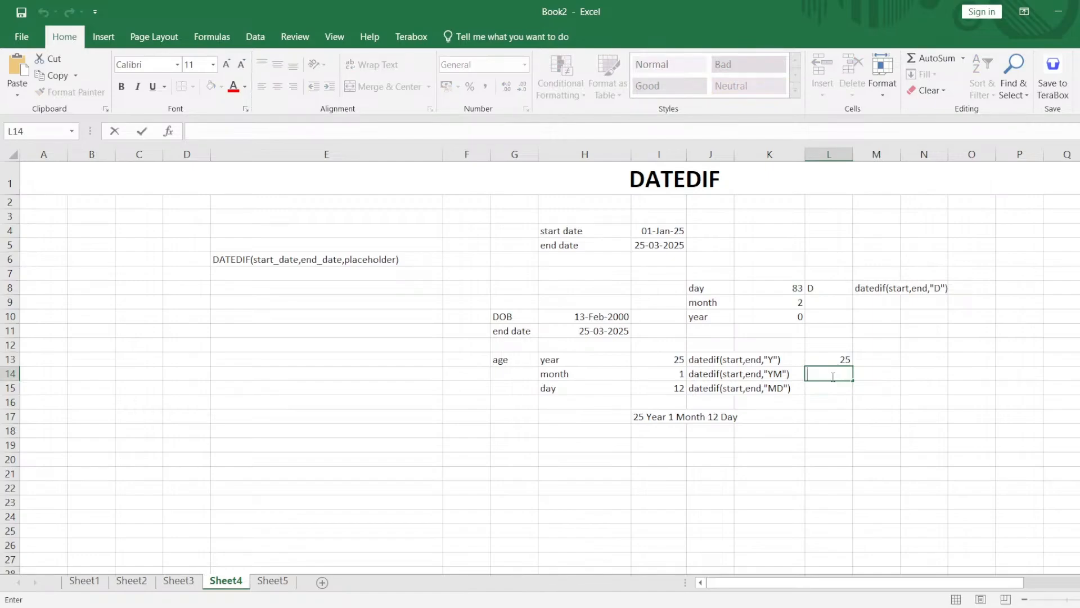
Narrow column E slightly so that it fits the DATEDIF syntax text more closely.
left_click(446, 157)
left_click_drag(445, 157, 412, 156)
left_click(502, 260)
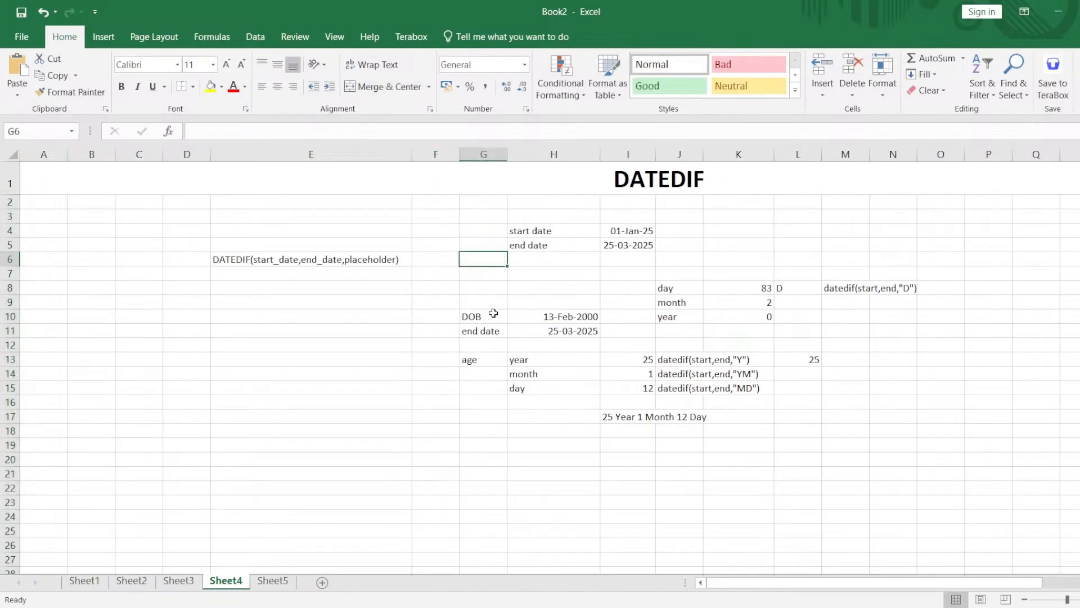
left_click_drag(495, 228, 886, 437)
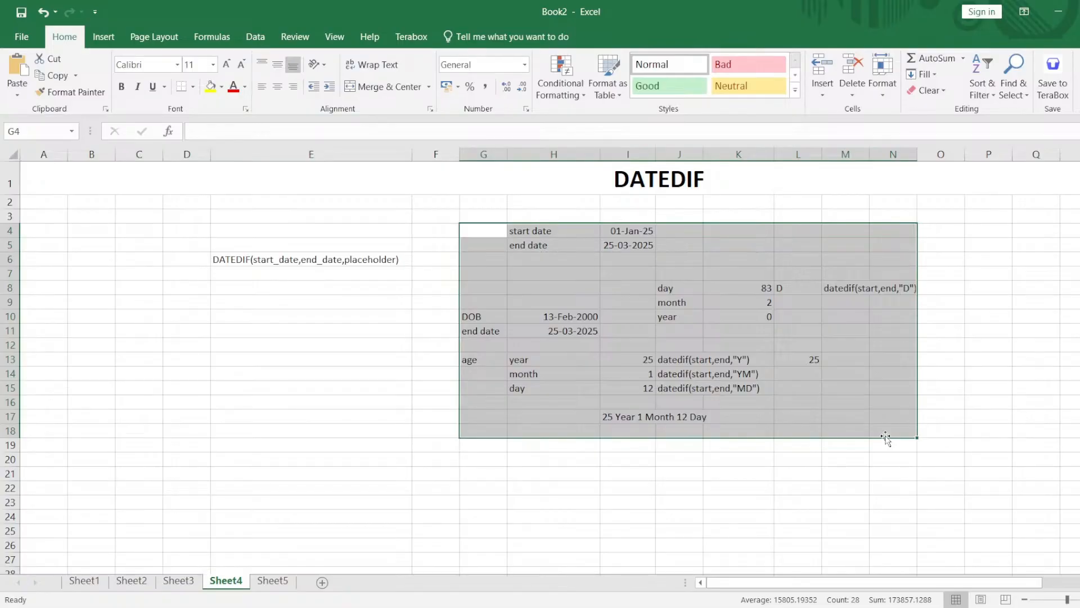
left_click(835, 480)
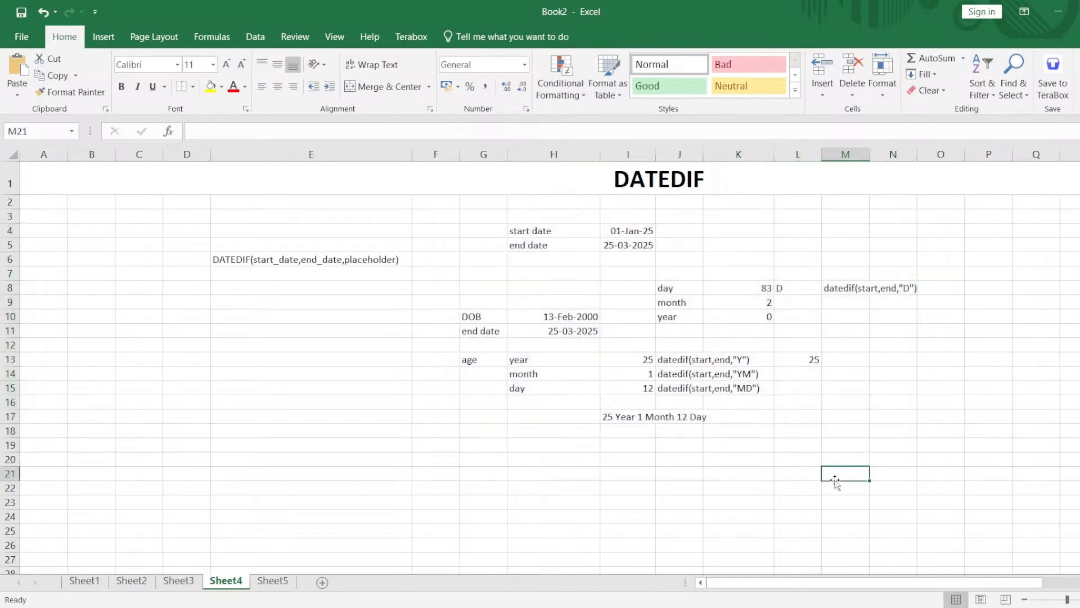
double_click(659, 177)
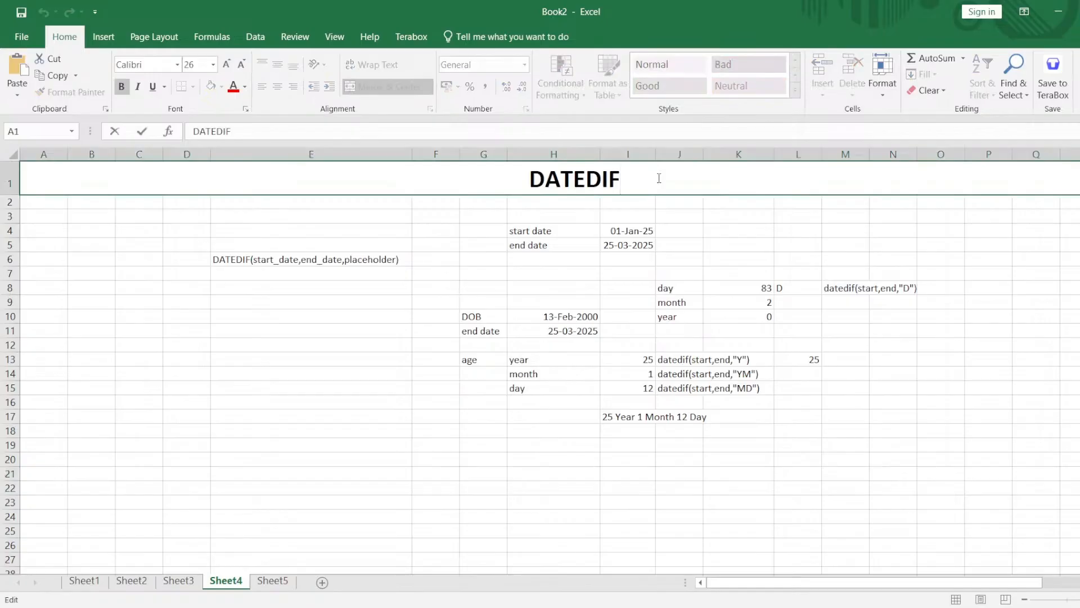
left_click(706, 290)
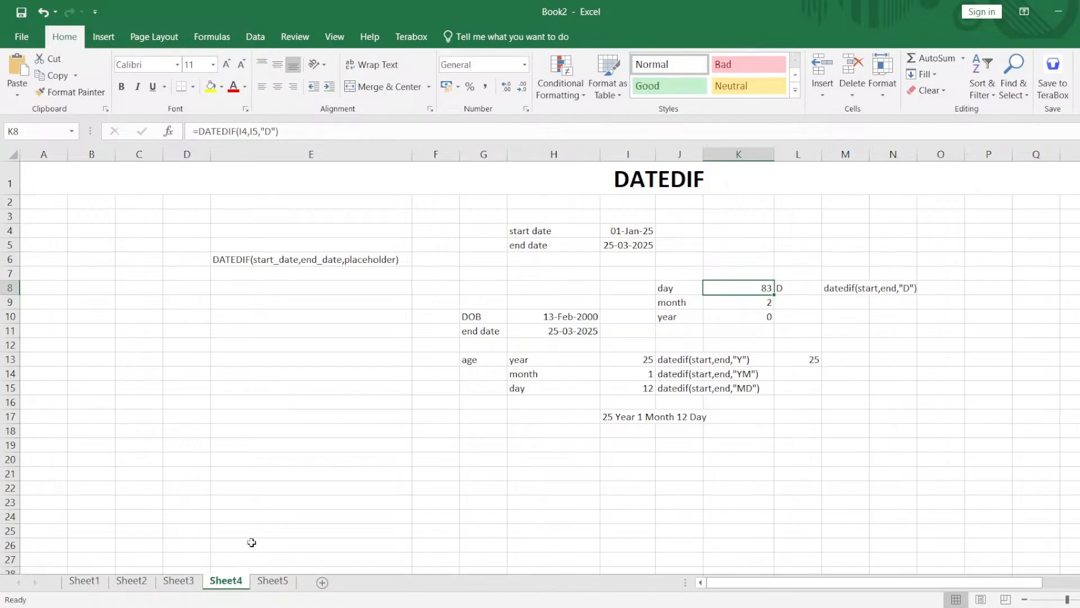
On Sheet5, enter the label "per day" in F3 and the amount 300 in G3.
left_click(273, 581)
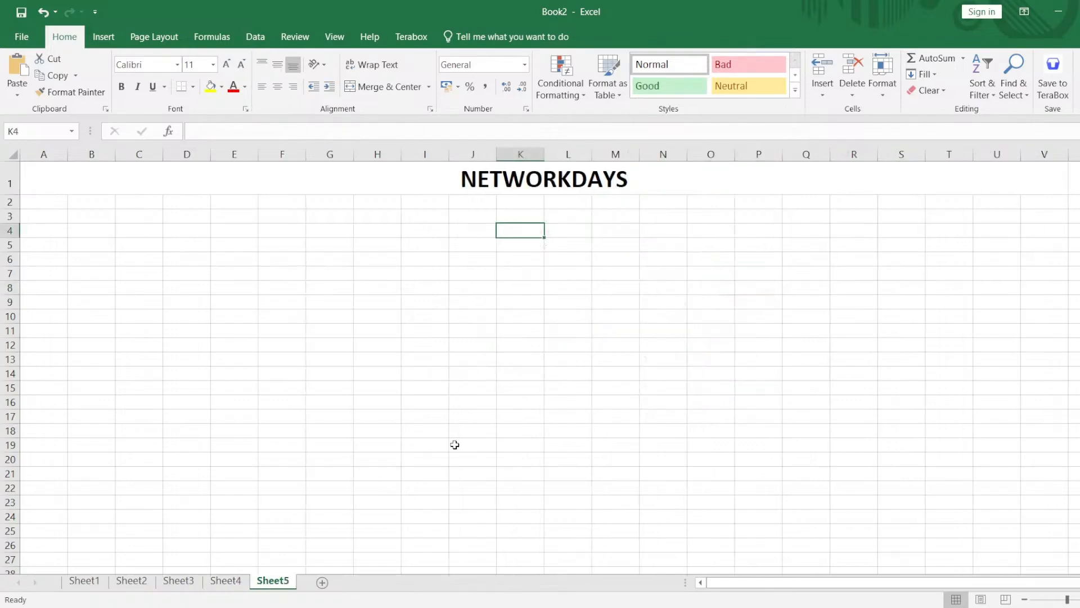
left_click(645, 173)
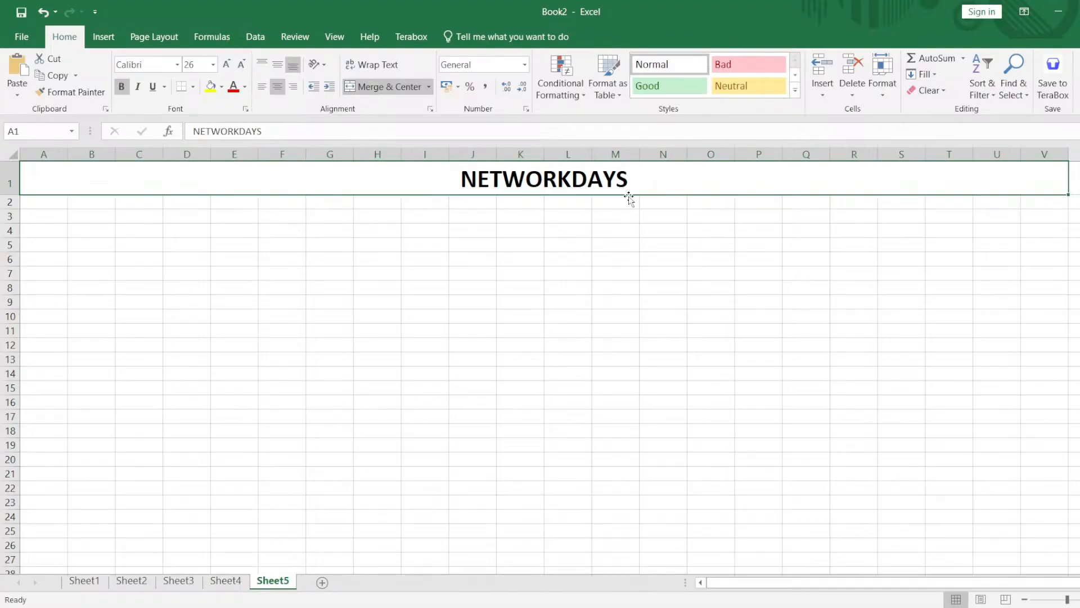
double_click(263, 215)
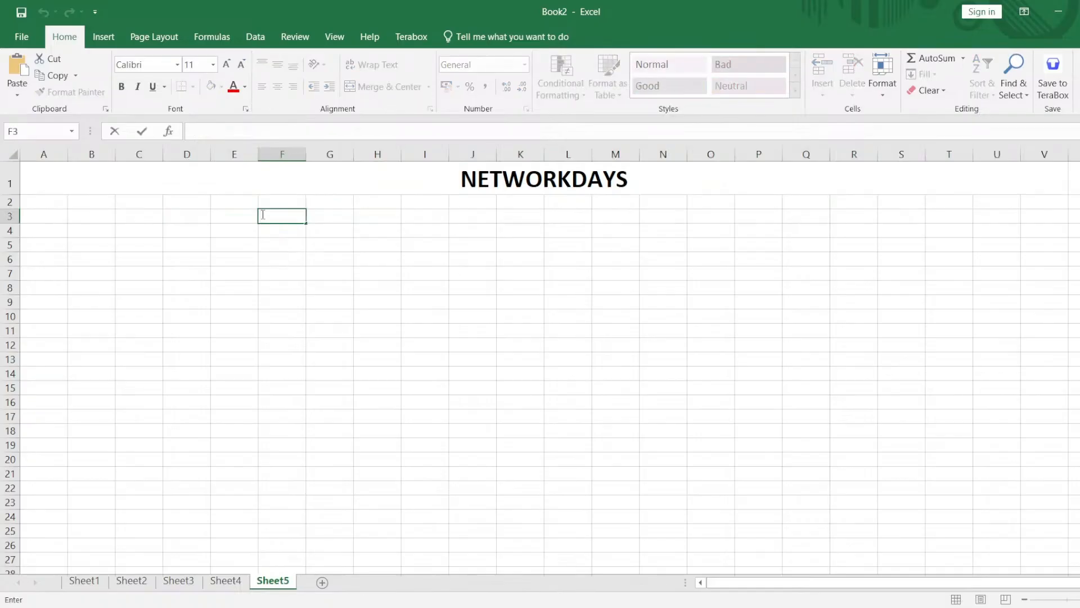
type("per day")
key("Tab")
type("300")
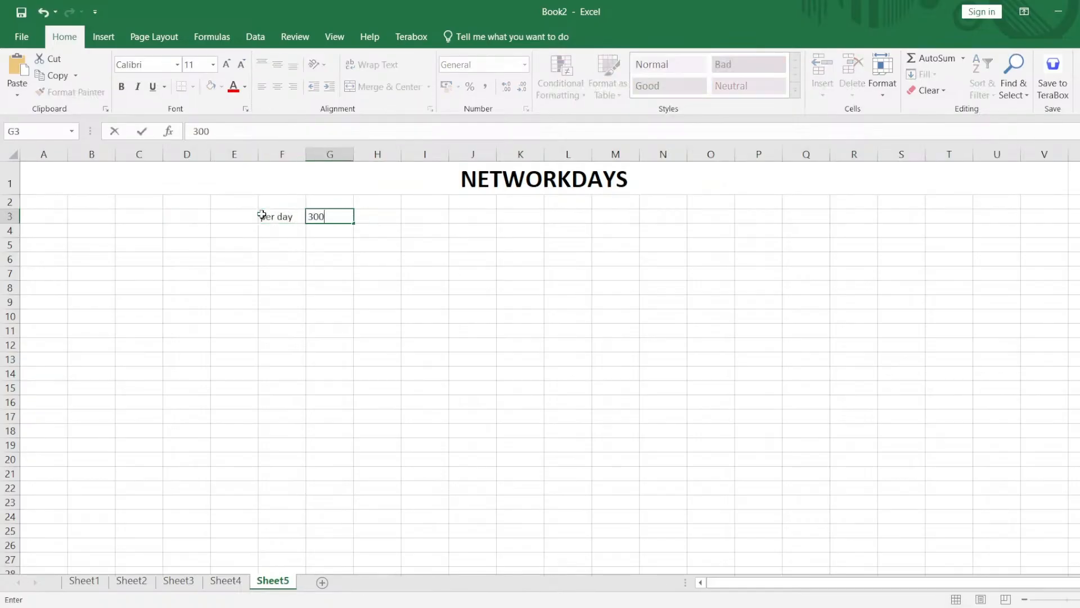
key("Left")
key("Left")
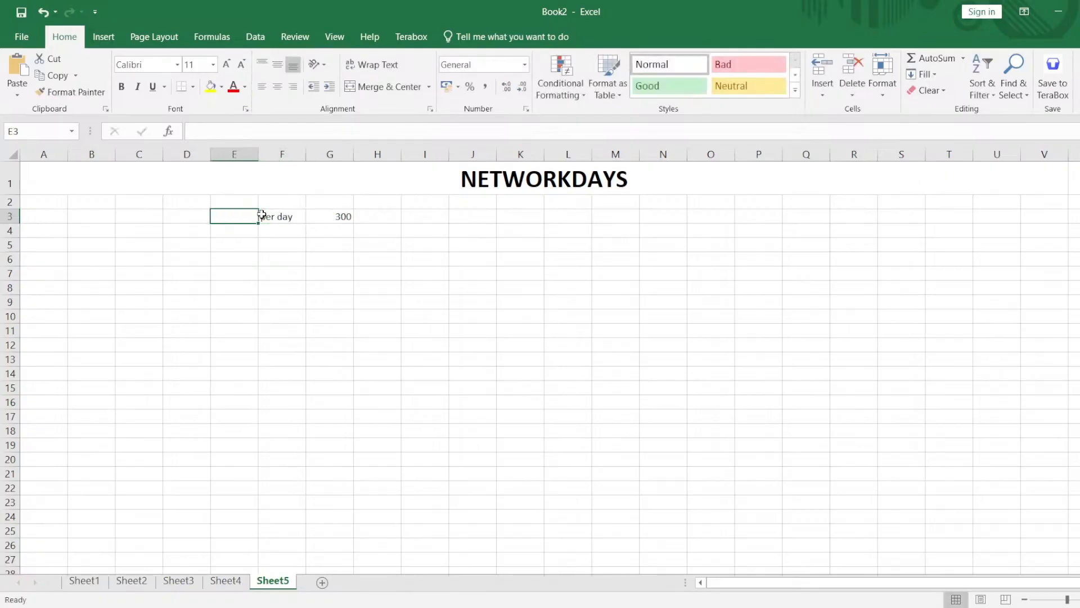
Enter the label "weekends" in F4 and the day "Sunday" in G4.
key("Down")
key("Right")
type("weekend")
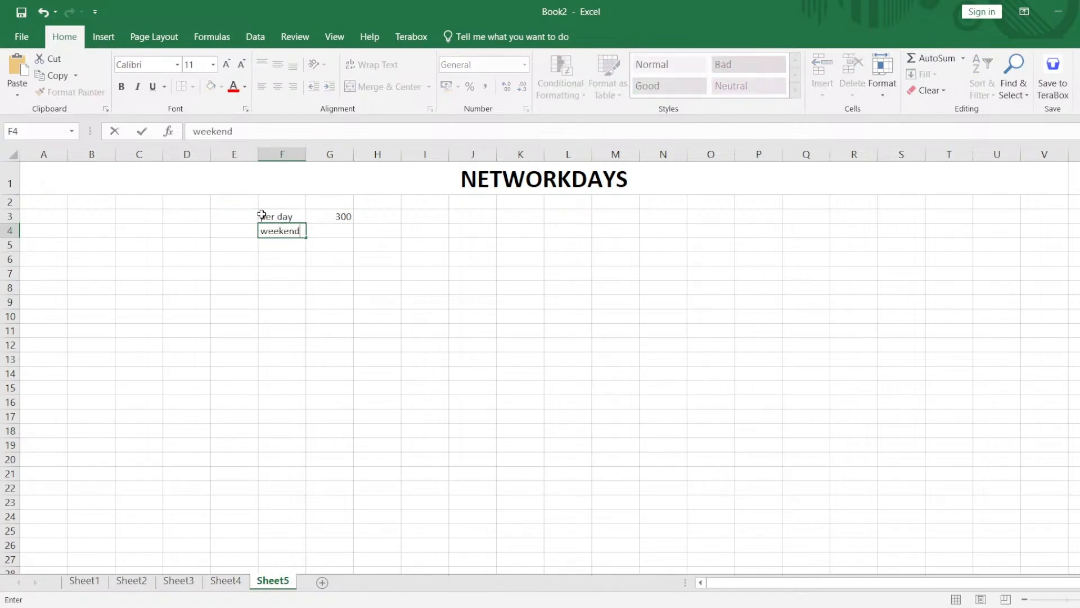
key("Tab")
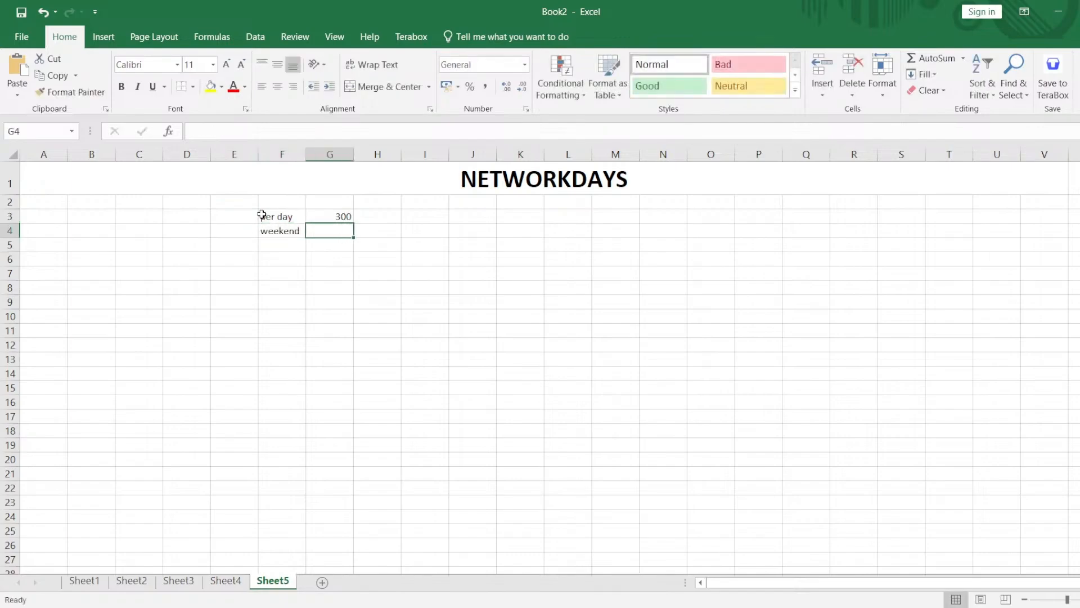
key("Left")
double_click(302, 231)
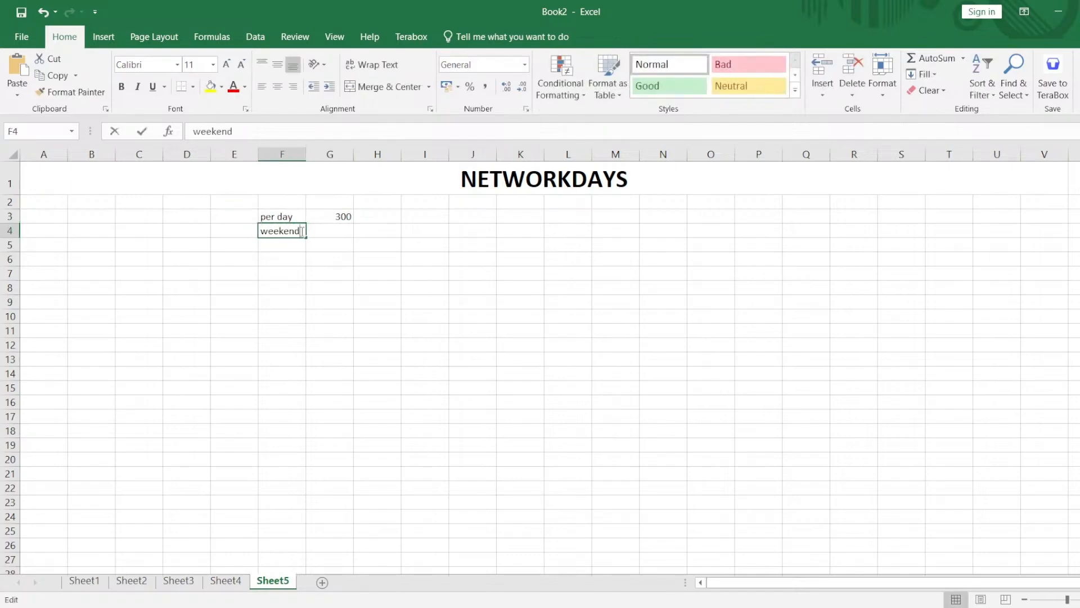
key("Tab")
type("su")
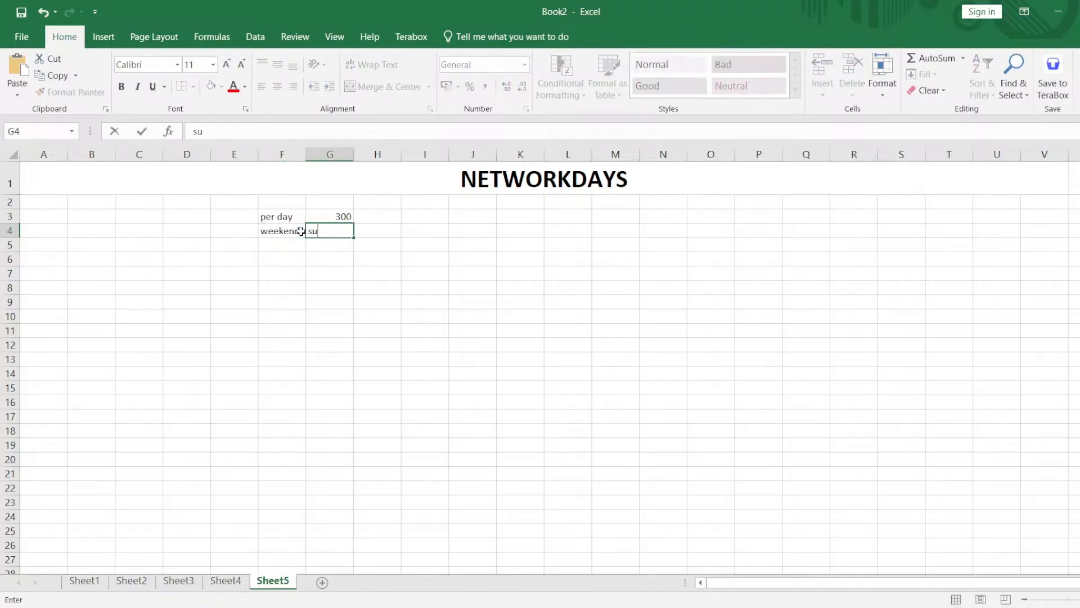
type("nday")
key("Left")
key("Left")
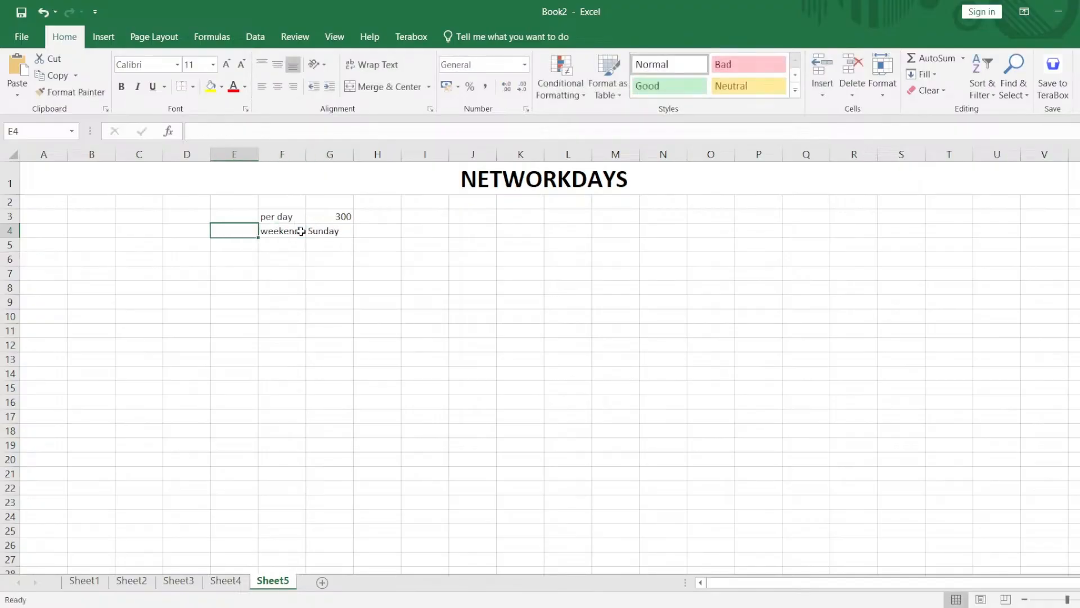
Add Saturday in front of the weekend day in G4, making the entry "Saturday/Sunday".
double_click(318, 231)
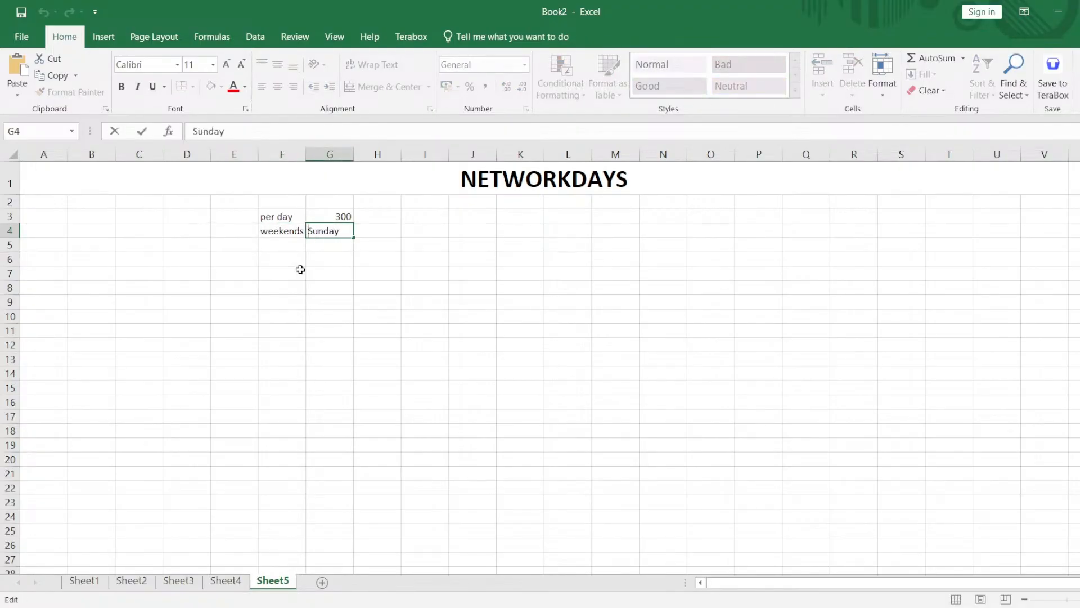
type("saturday/")
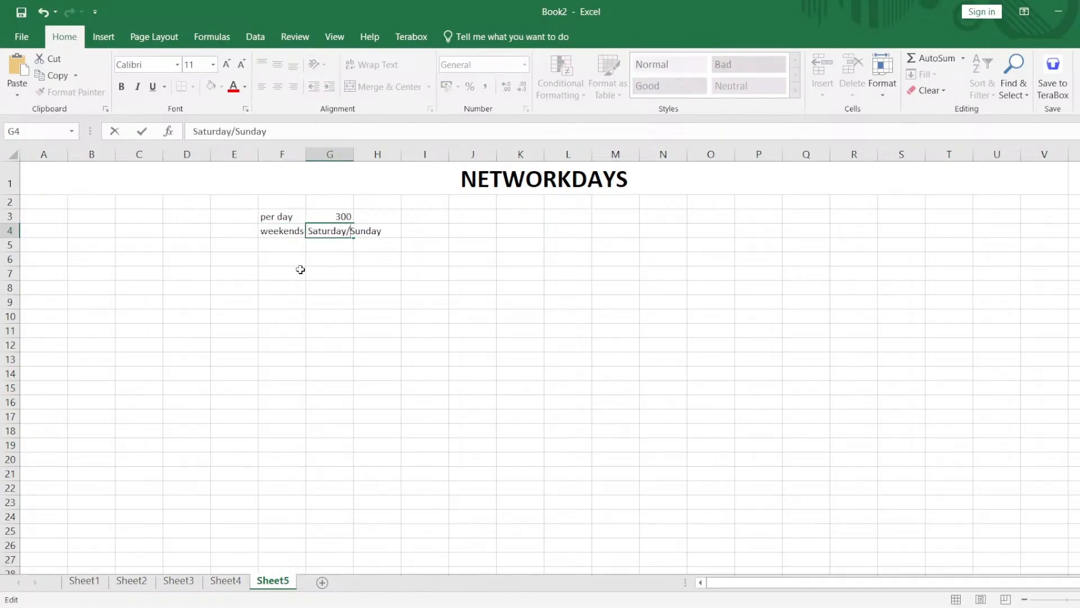
key("Return")
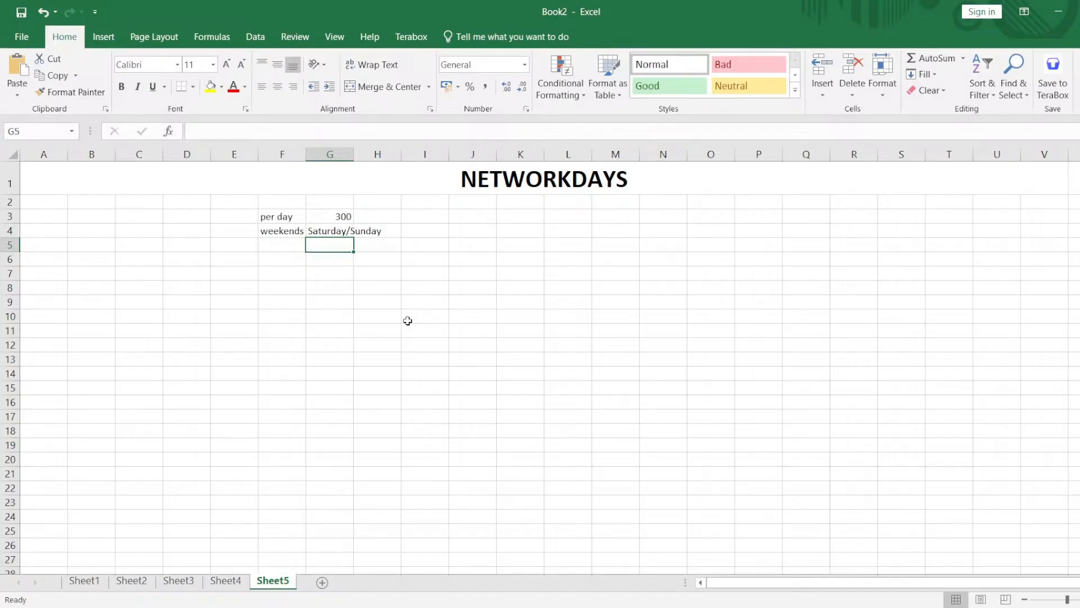
left_click_drag(331, 232, 366, 234)
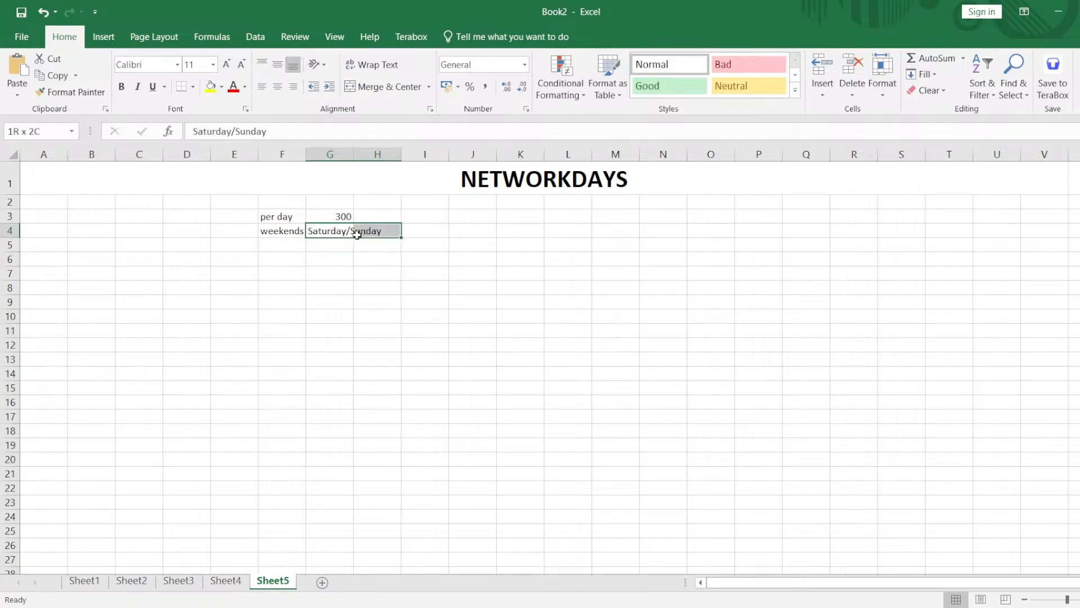
left_click(347, 235)
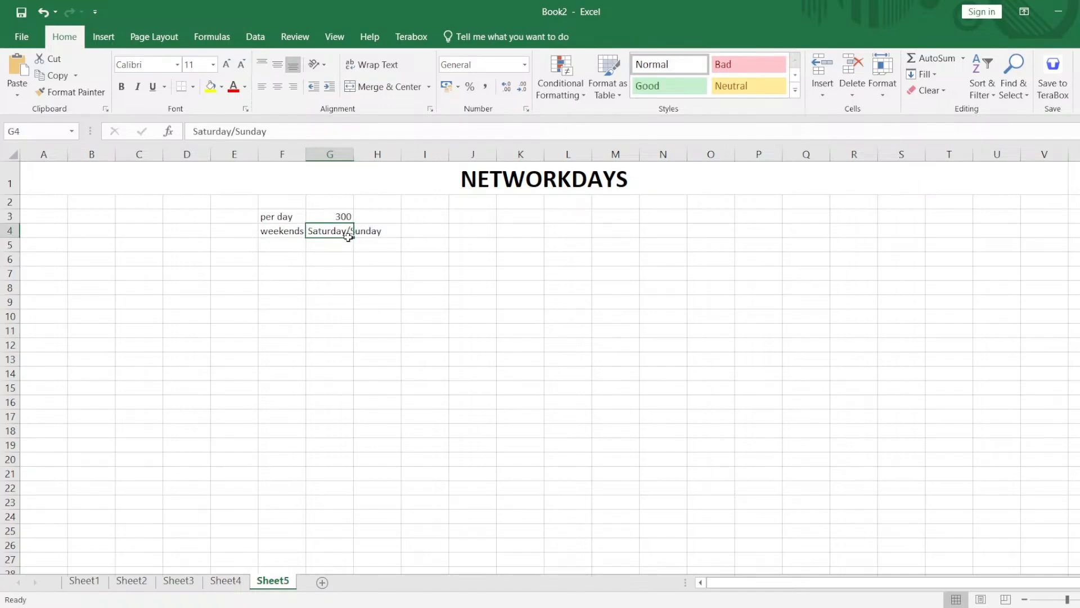
left_click(509, 182)
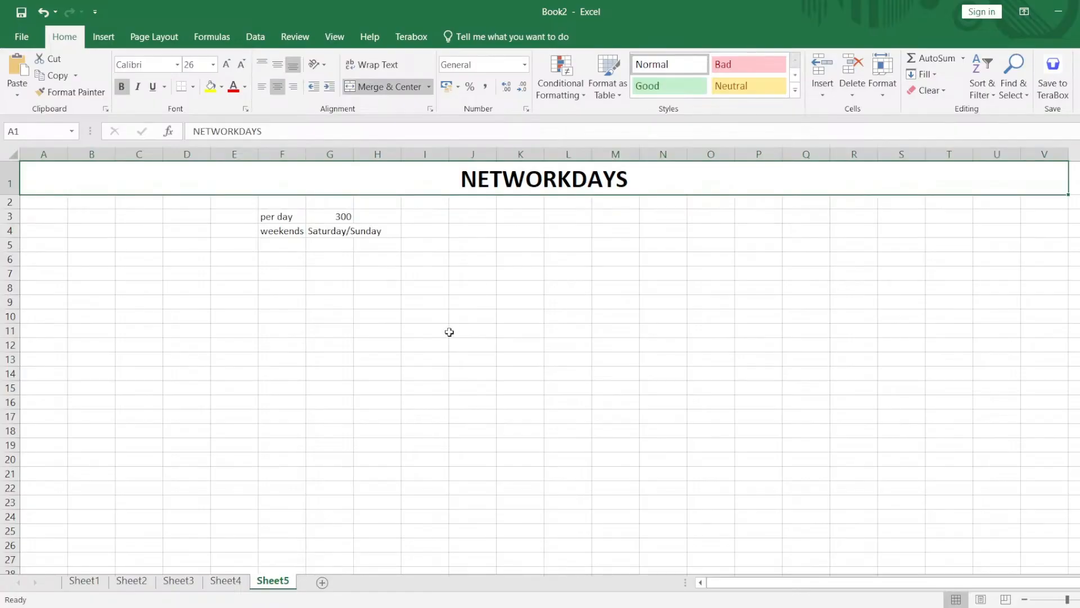
Enter the label "start" in F7 and the date 01-mar-2025 in G7.
left_click(276, 275)
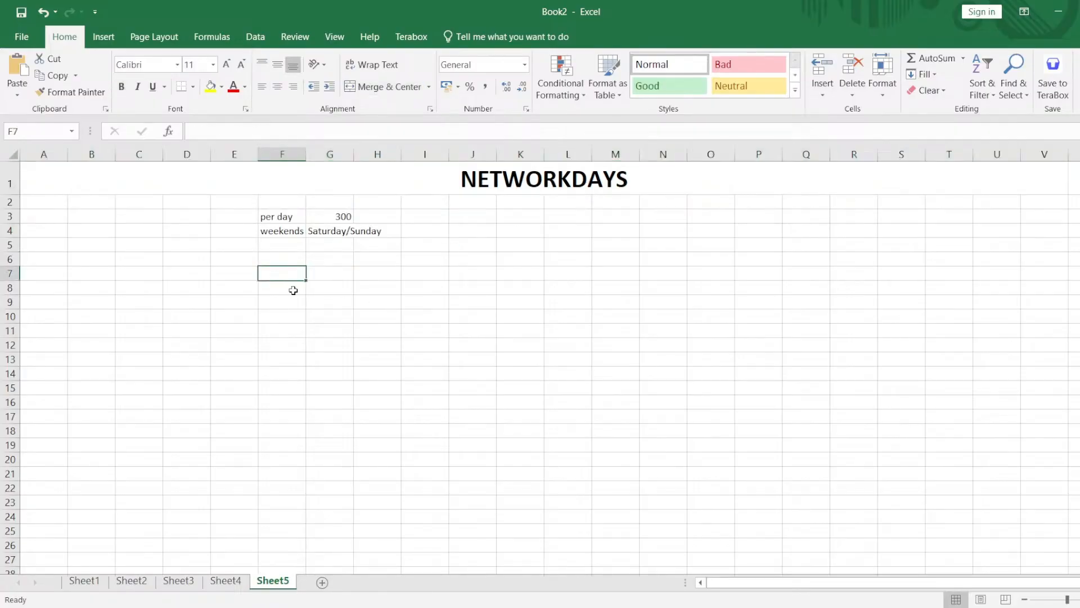
type("start")
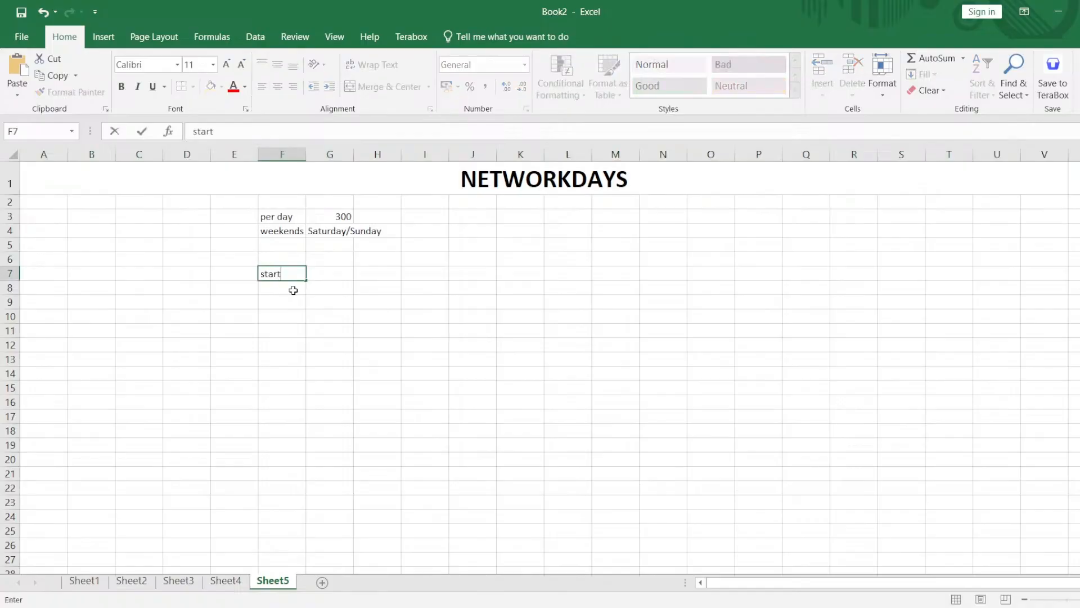
key("Tab")
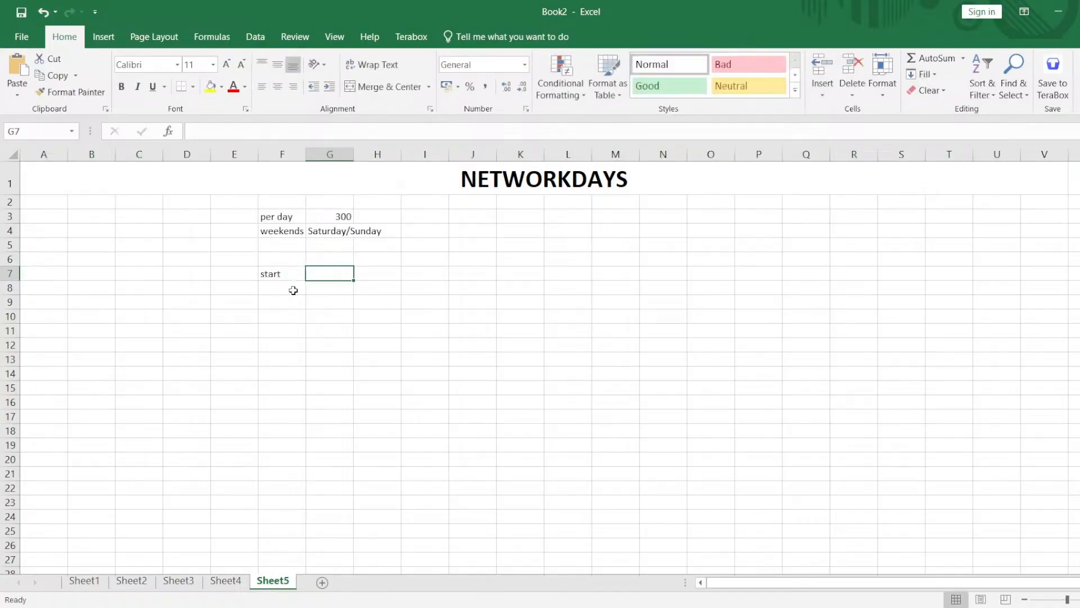
type("01")
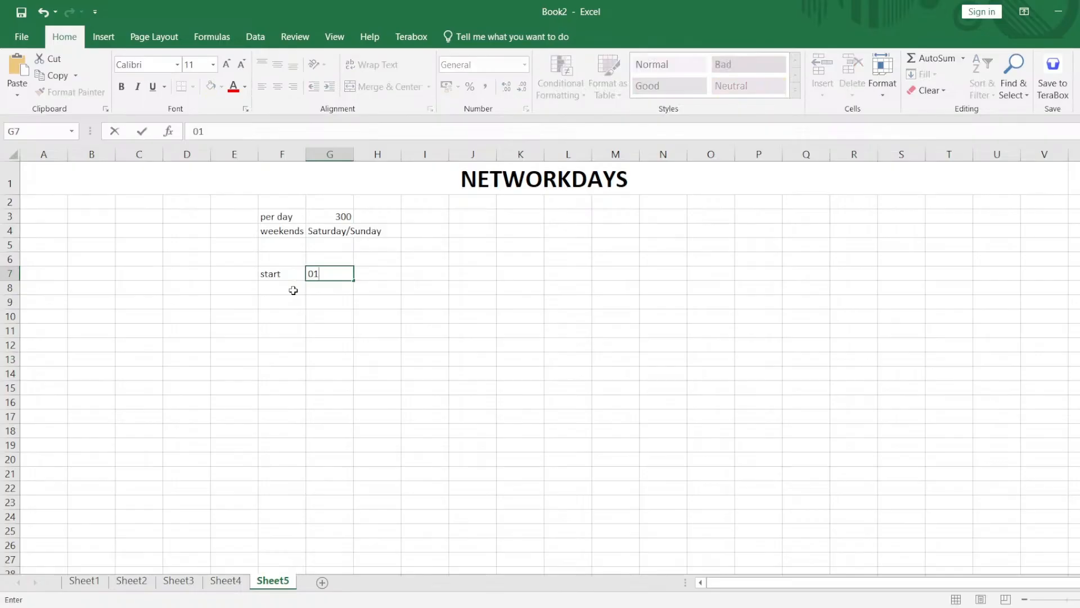
type("-mar-2025")
key("Return")
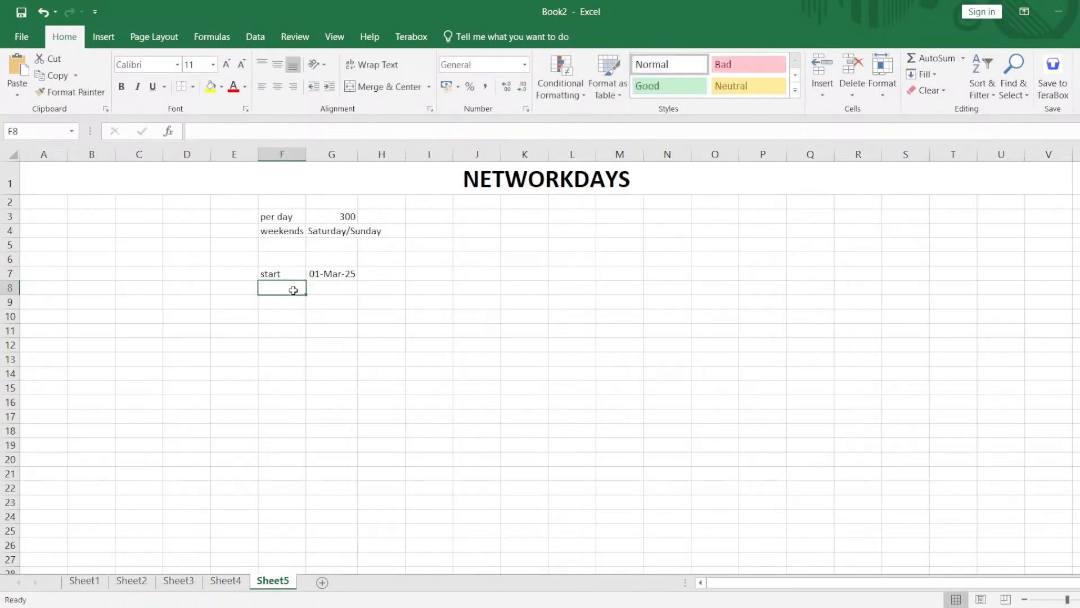
Enter the label "end" in F8 and the date 31-mar-2025 in G8.
left_click_drag(282, 275, 329, 274)
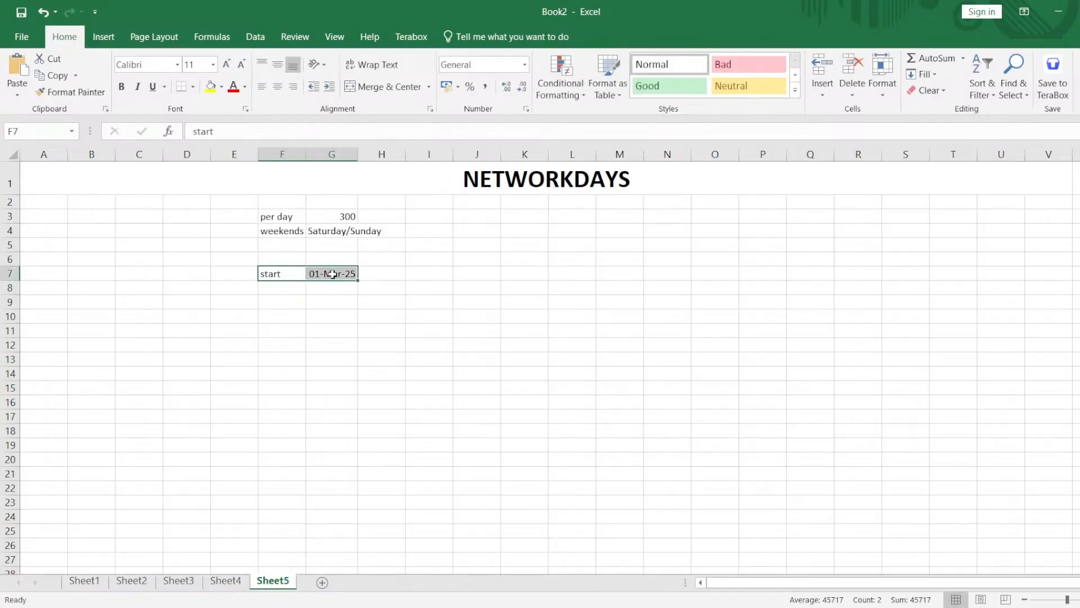
left_click(290, 292)
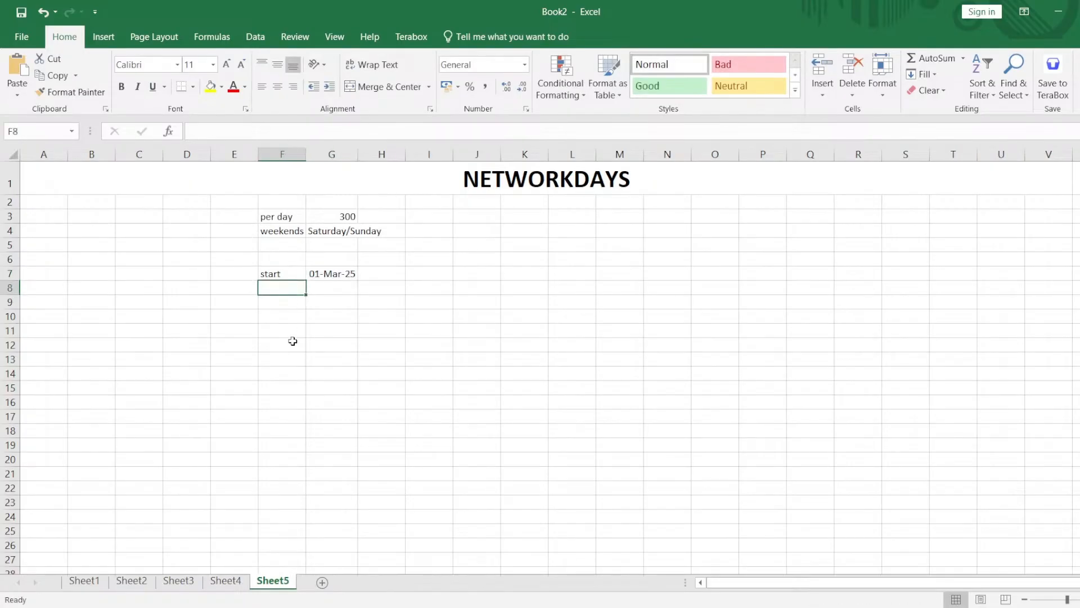
type("end")
key("Tab")
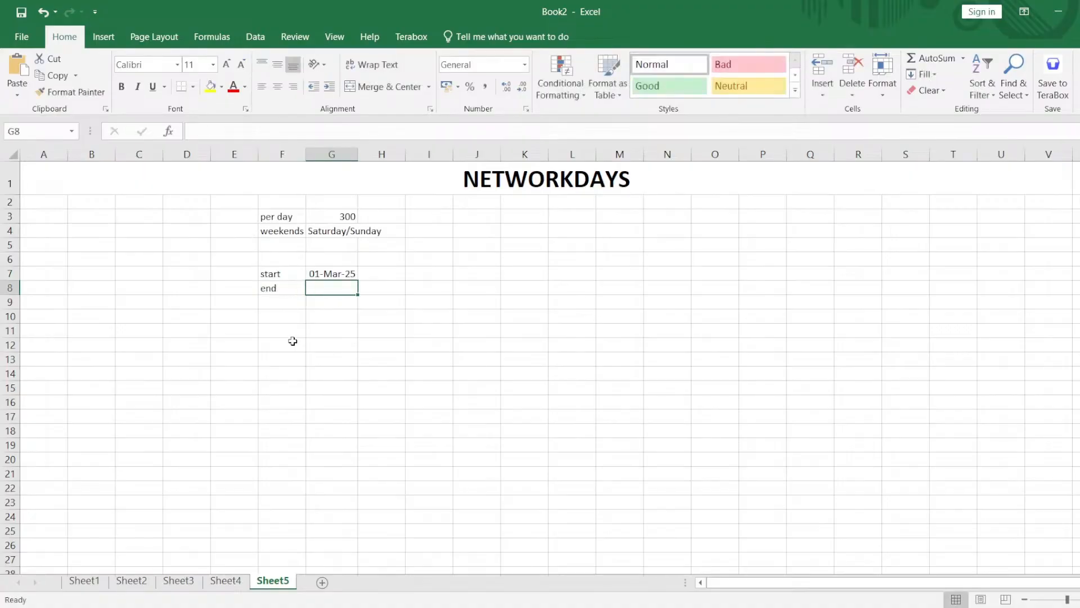
type("31-mar-2025")
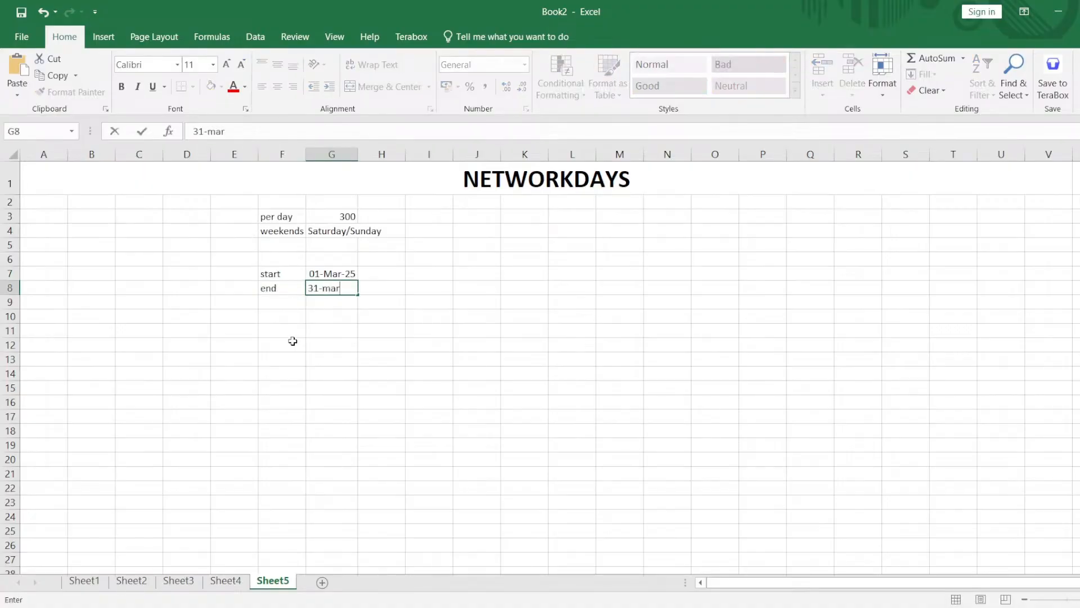
key("Return")
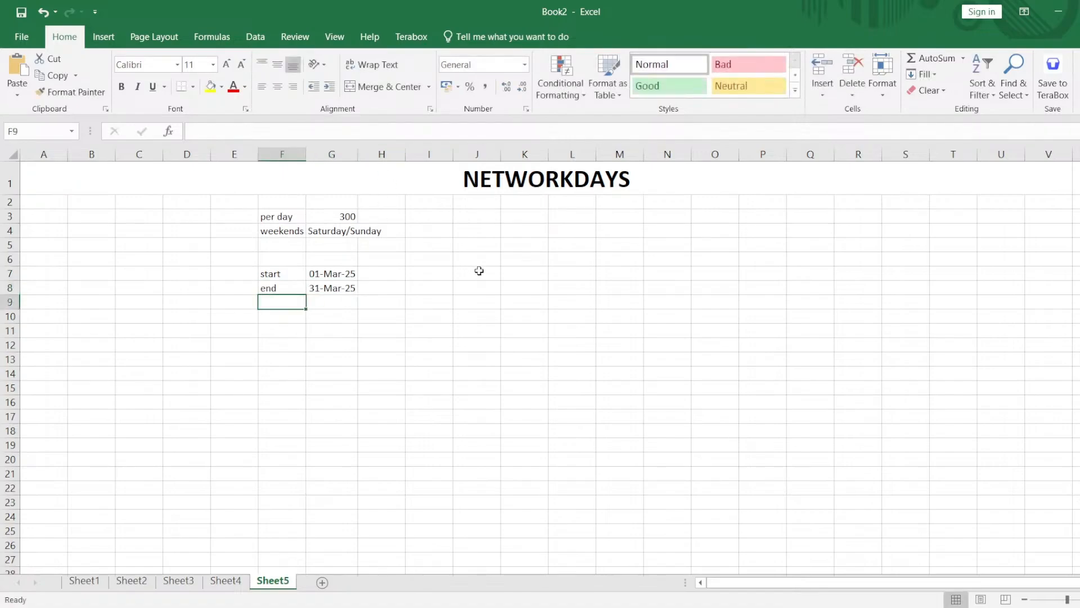
Calculate the working days between the start and end dates in K7 with =NETWORKDAYS(G7,G8).
left_click_drag(480, 273, 498, 282)
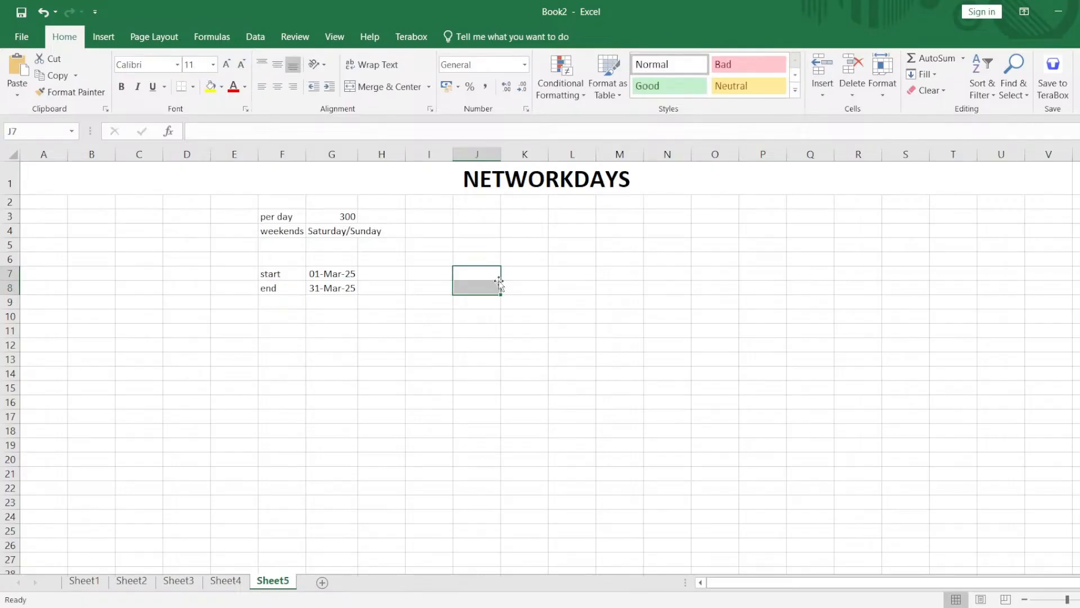
left_click(516, 274)
type("=")
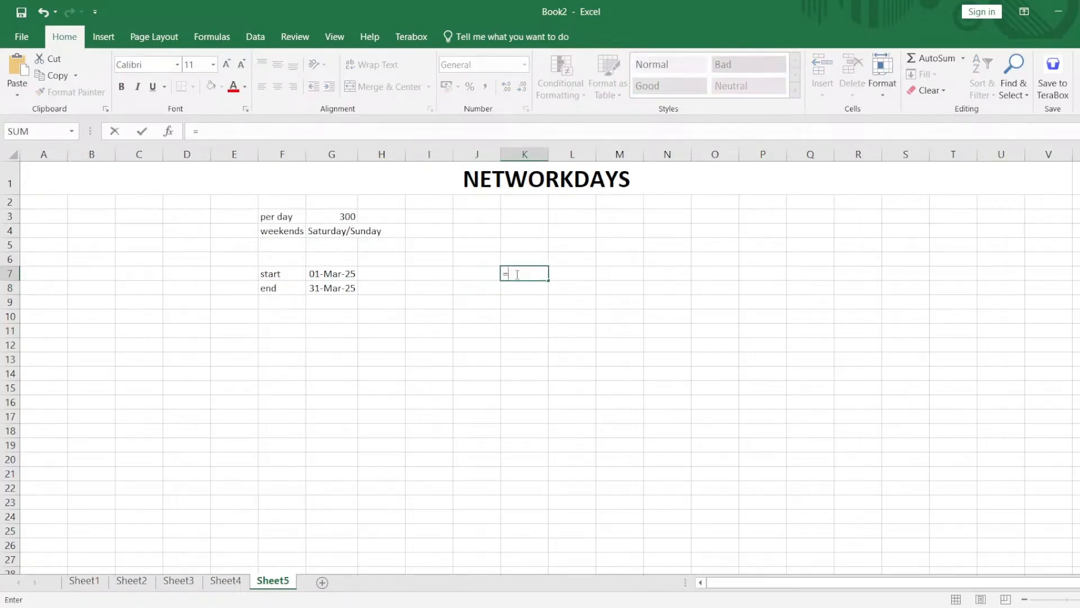
type("net")
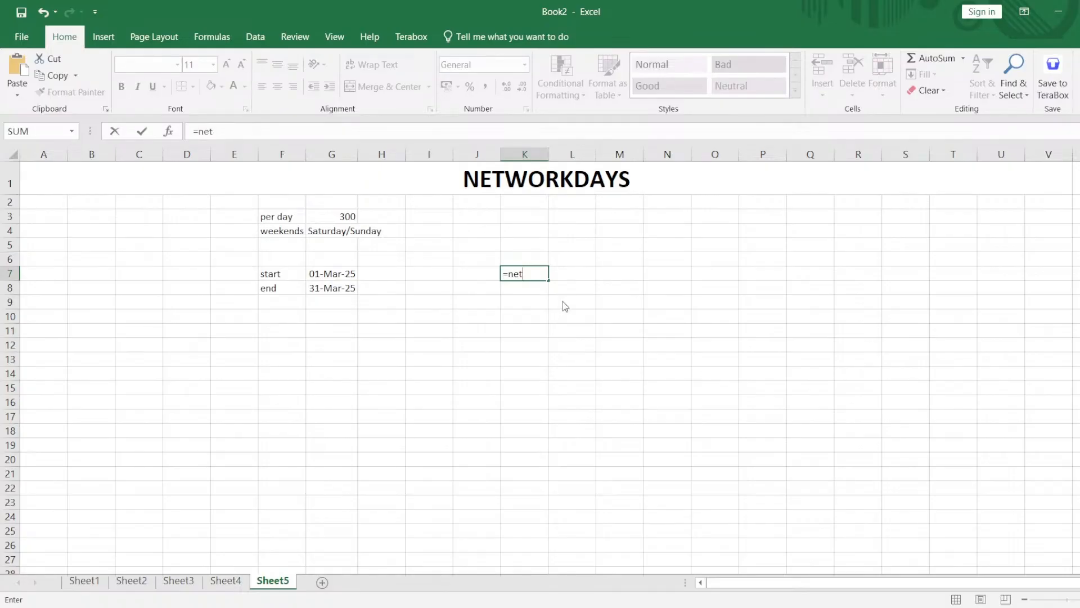
key("Tab")
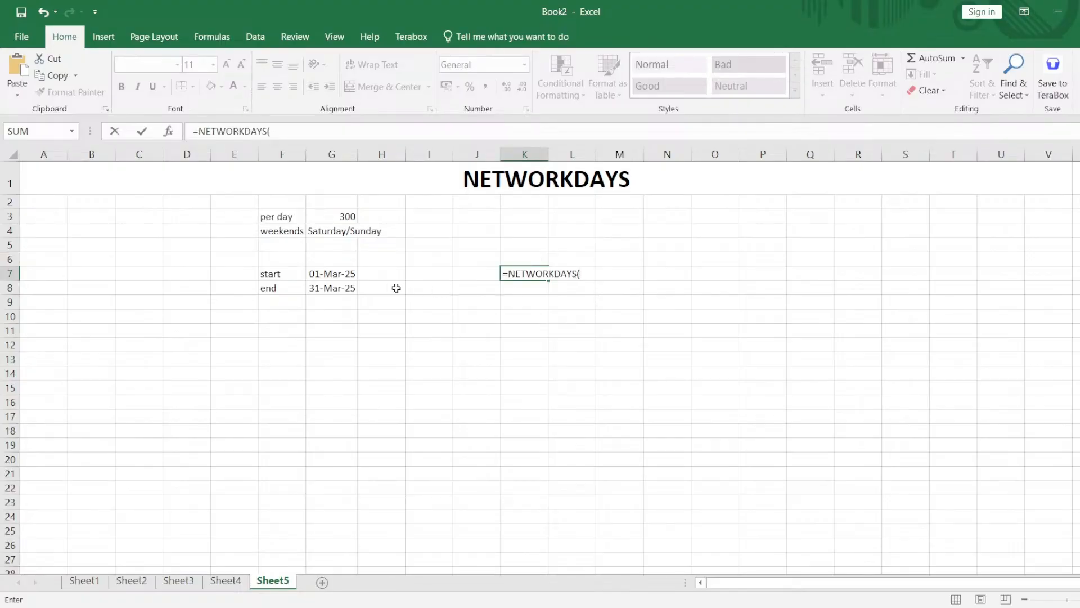
left_click(347, 273)
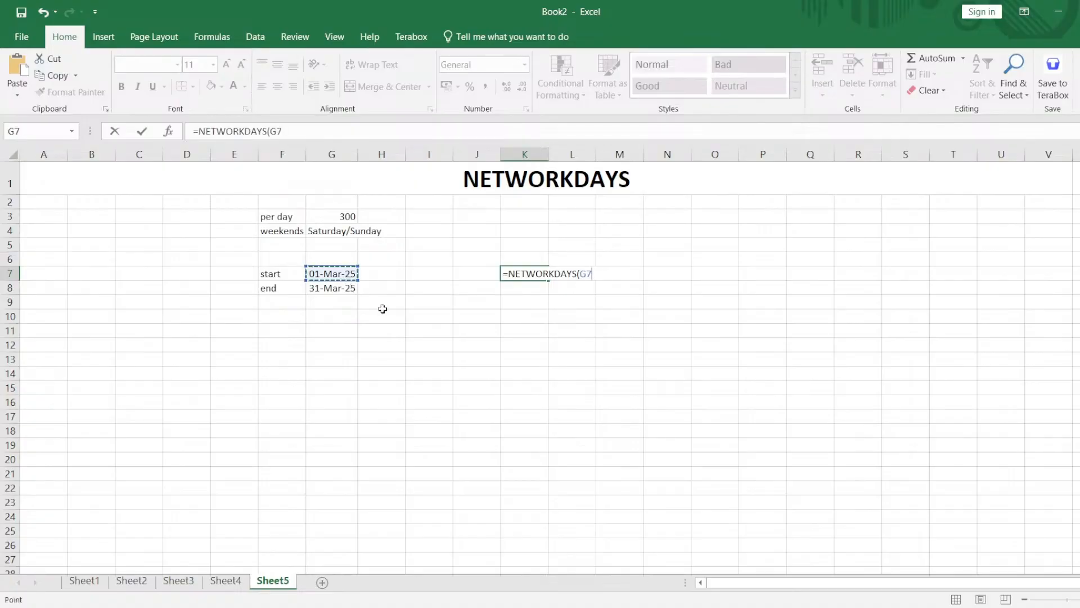
type(":G")
key("BackSpace")
key("BackSpace")
key("BackSpace")
key("BackSpace")
left_click(336, 274)
type(",")
left_click(317, 287)
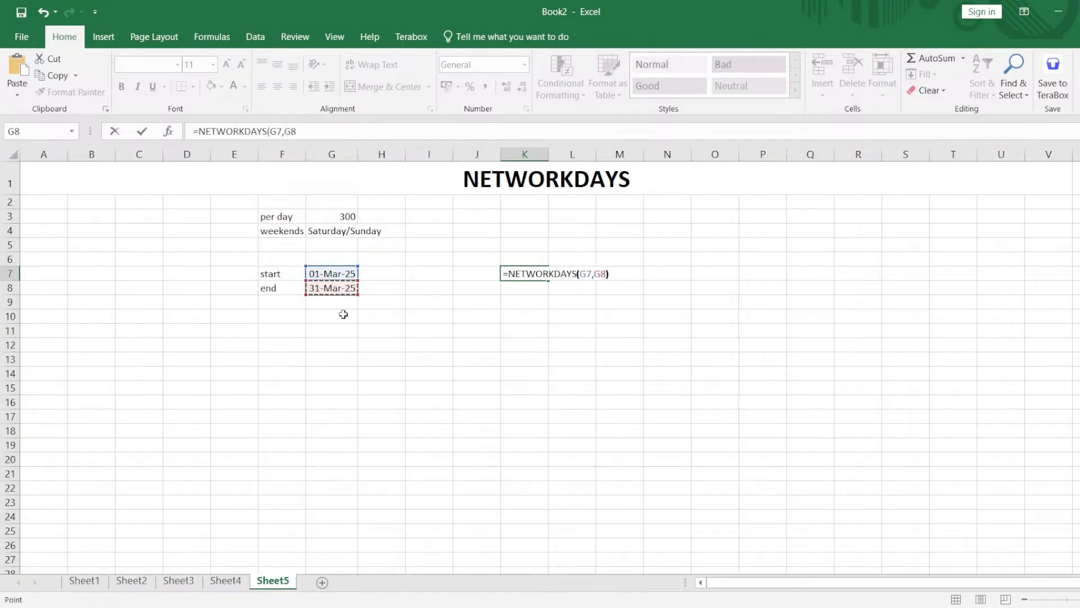
key("Return")
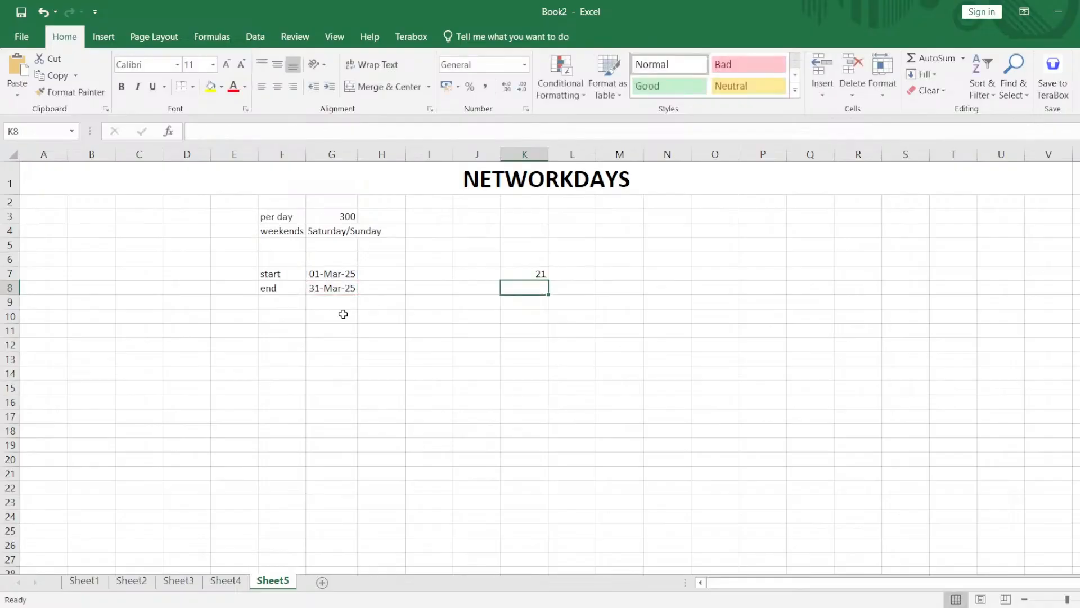
left_click(520, 275)
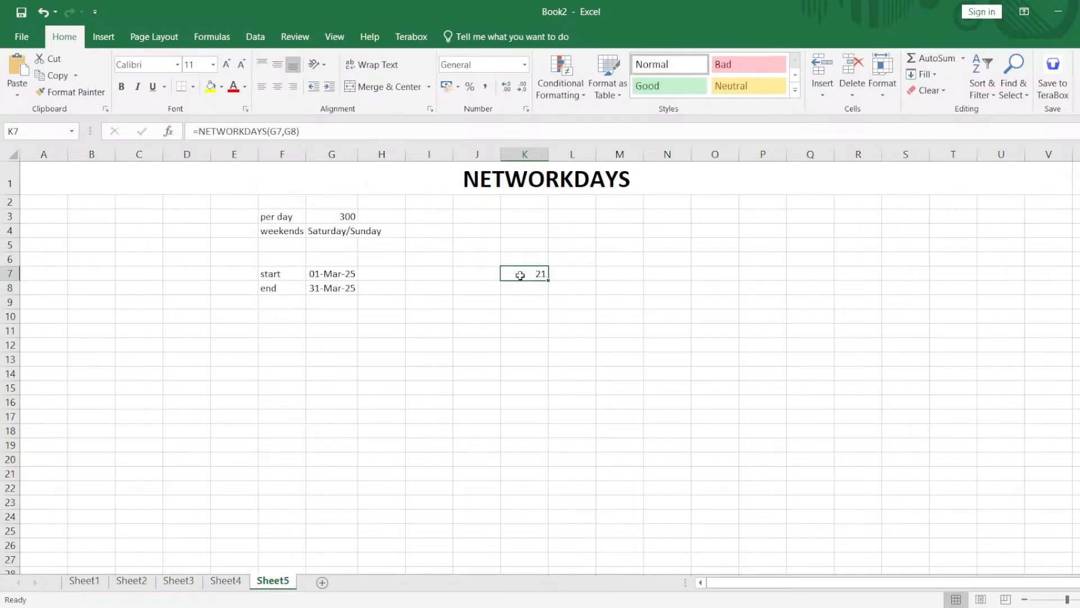
Enter the heading "Holidays" in N3 for a list of holiday dates.
left_click(675, 221)
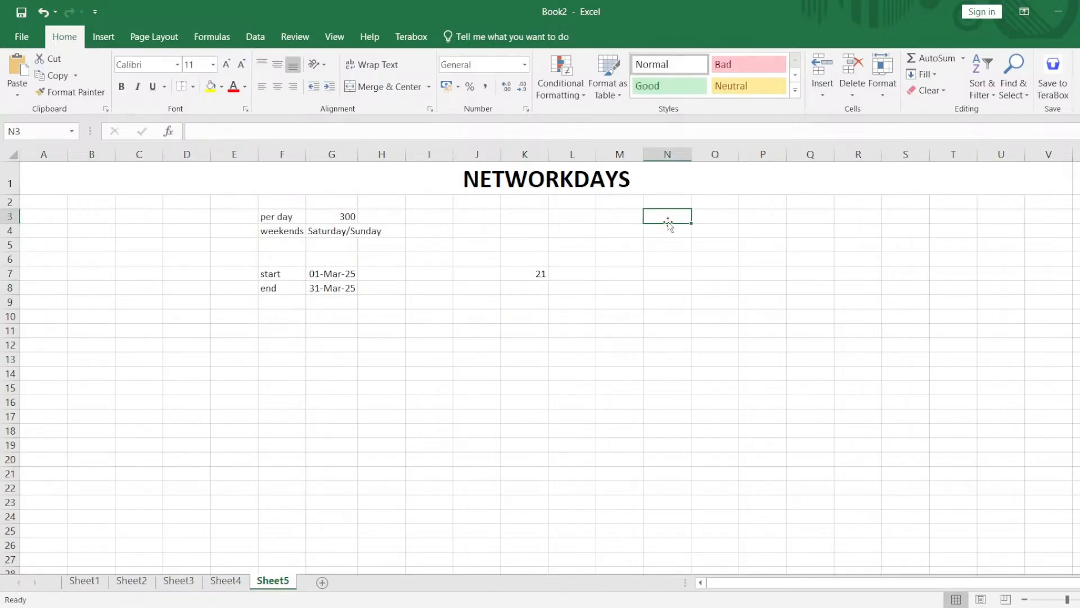
double_click(667, 218)
type("Holidays")
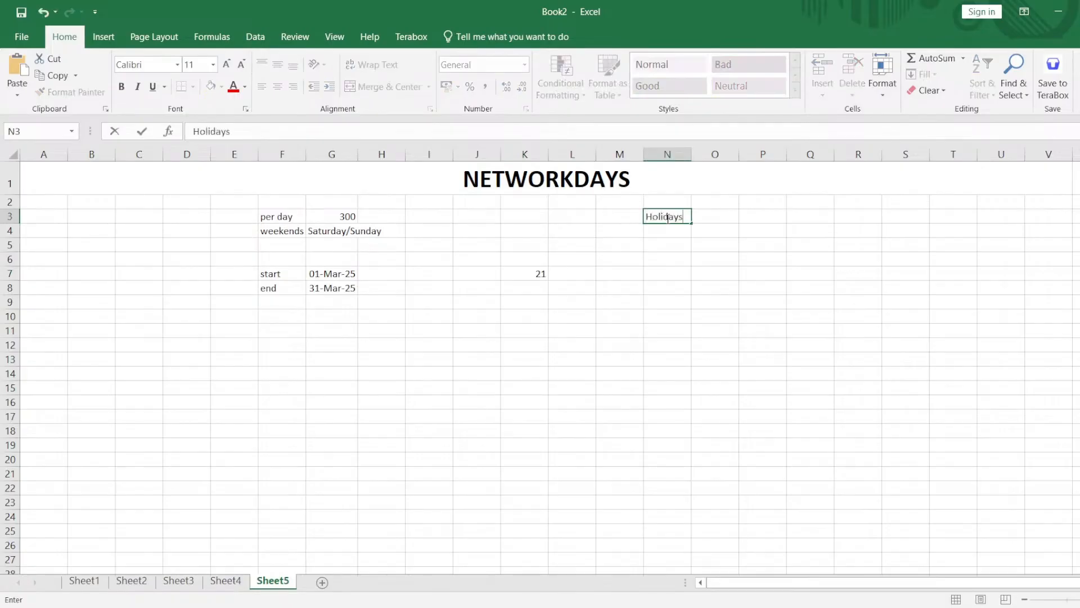
key("Tab")
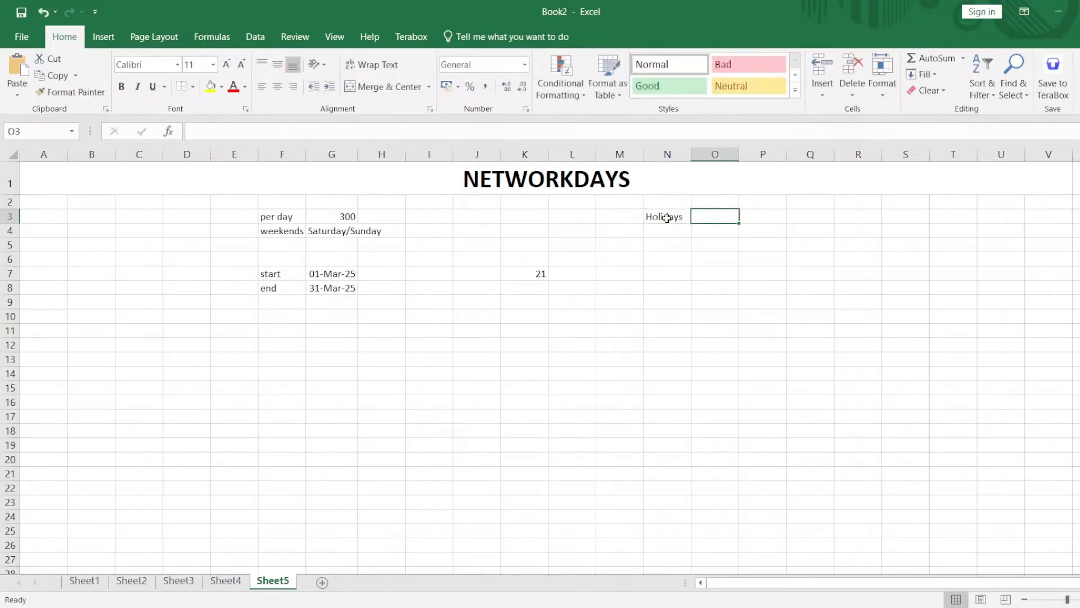
Enter the holiday date 25-mar-2025 in N4 under the Holidays heading.
key("Down")
key("Left")
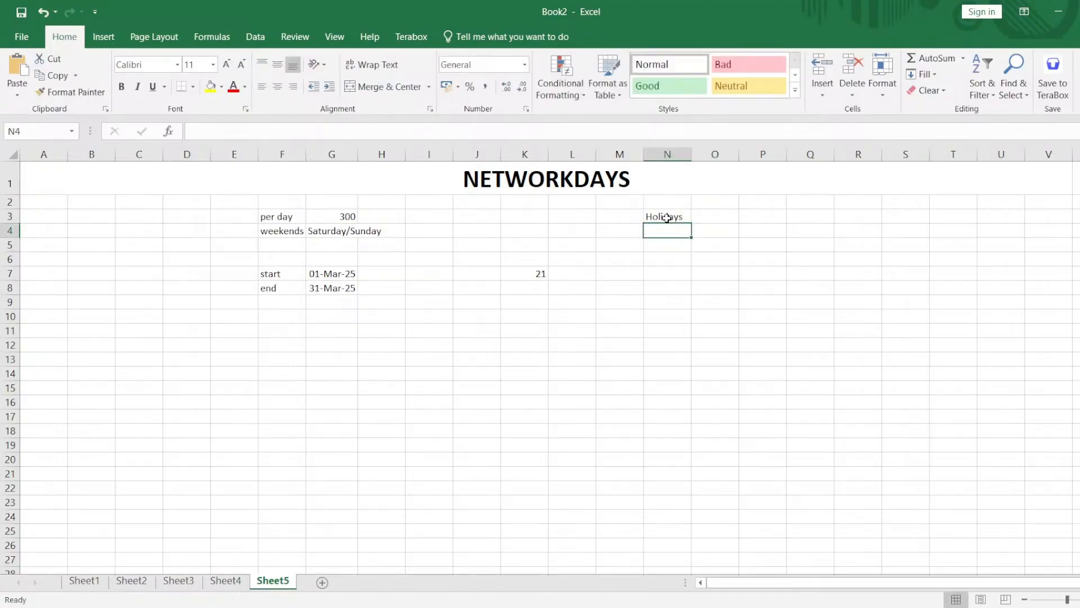
type("25")
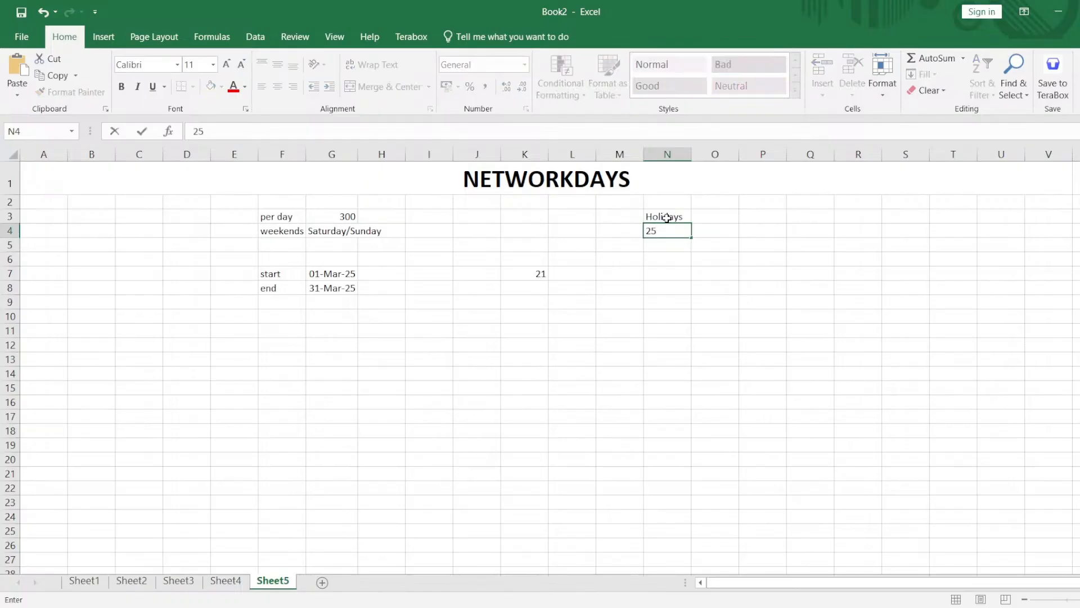
type("=")
key("BackSpace")
type("-mar-2025")
key("Return")
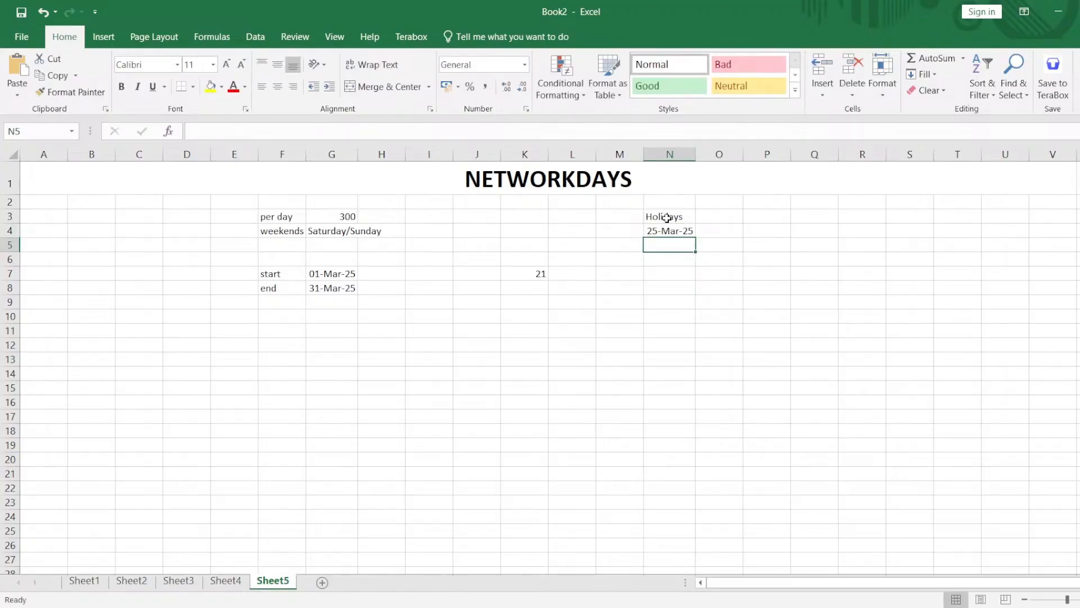
Enter the second holiday date, 28-mar-2025, in N5.
type("28")
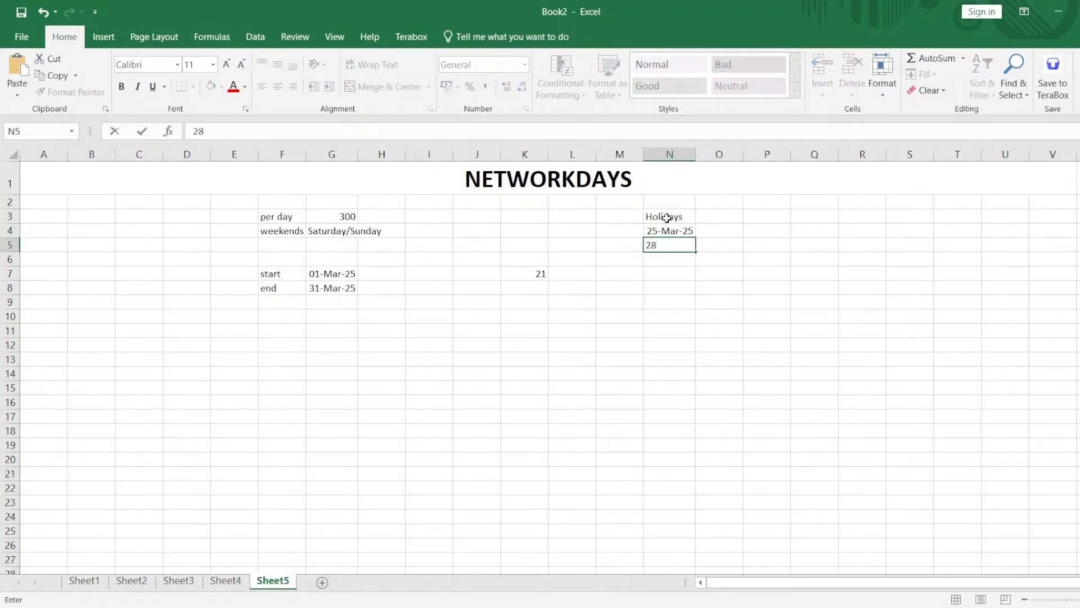
type("-mar-2025")
key("Return")
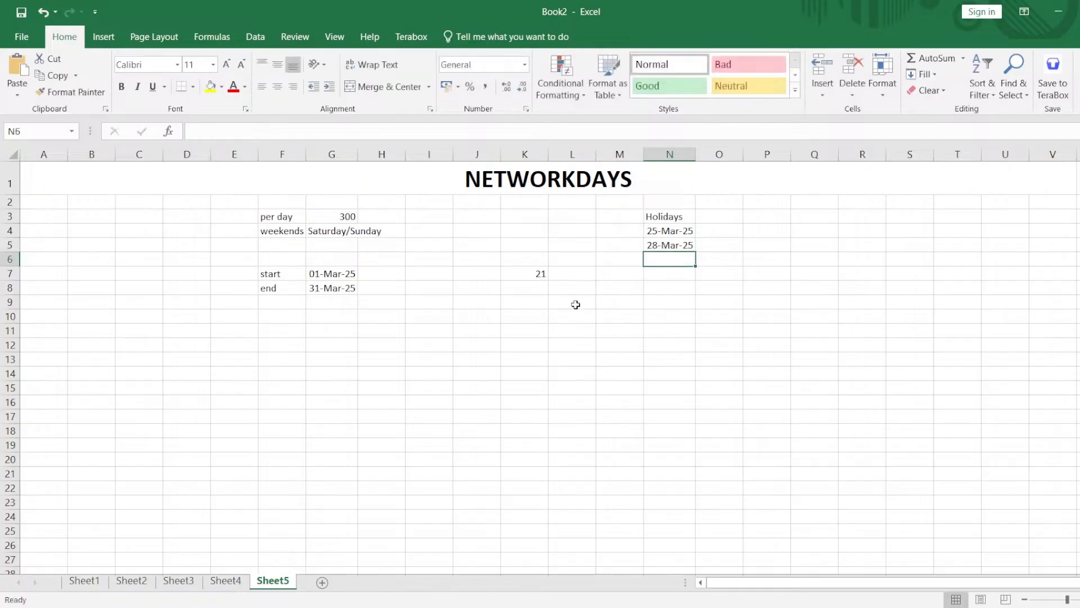
Copy the K7 formula into L7 as the plain text NETWORKDAYS(G7,G8) and widen column L to fit it.
double_click(476, 273)
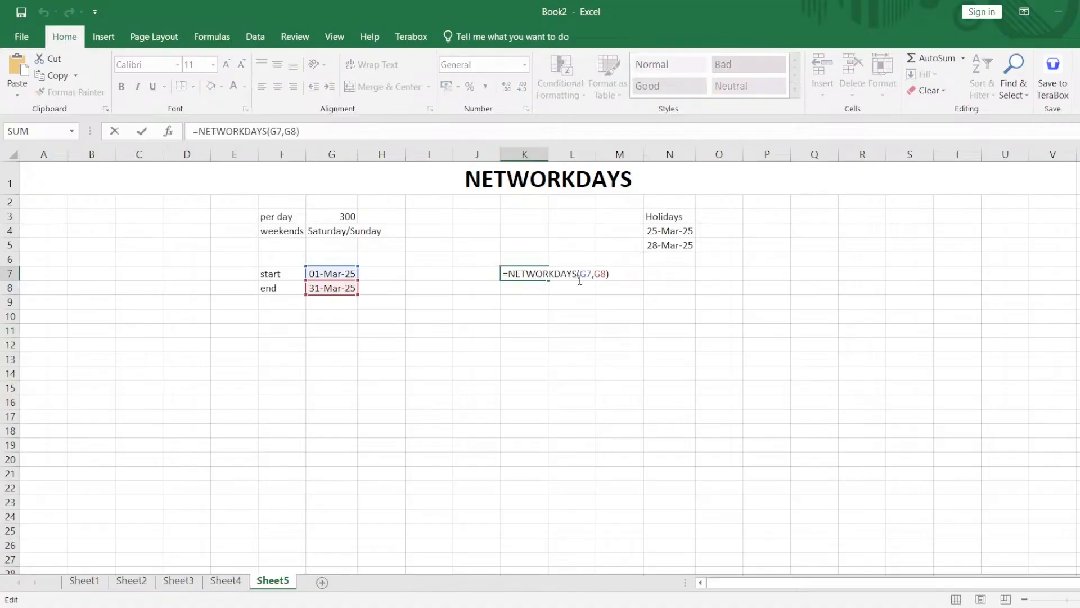
triple_click(509, 273)
key("ctrl+c")
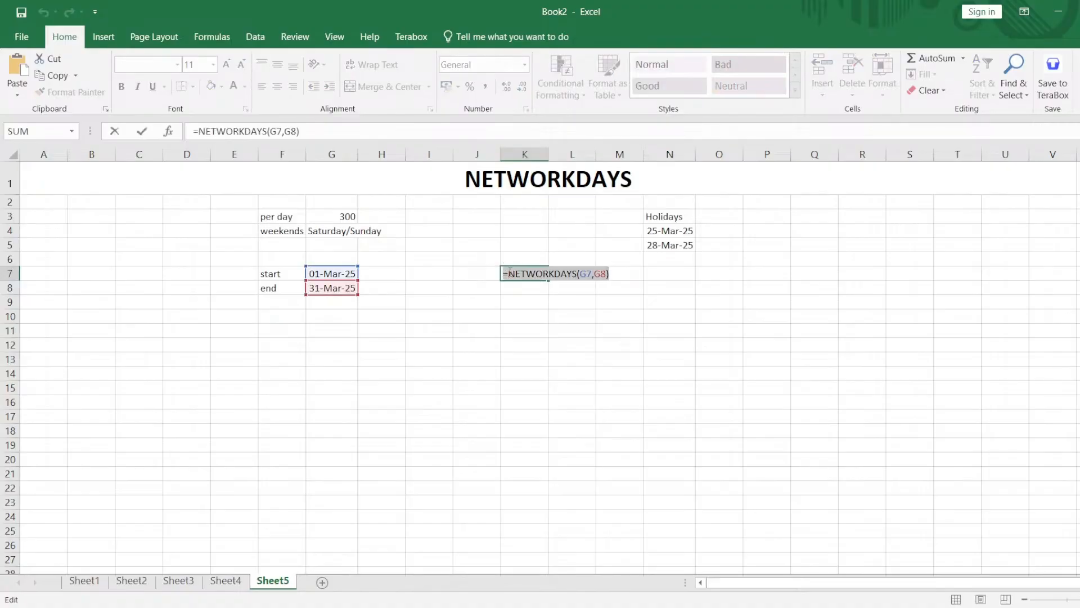
key("Return")
left_click(569, 260)
left_click(571, 270)
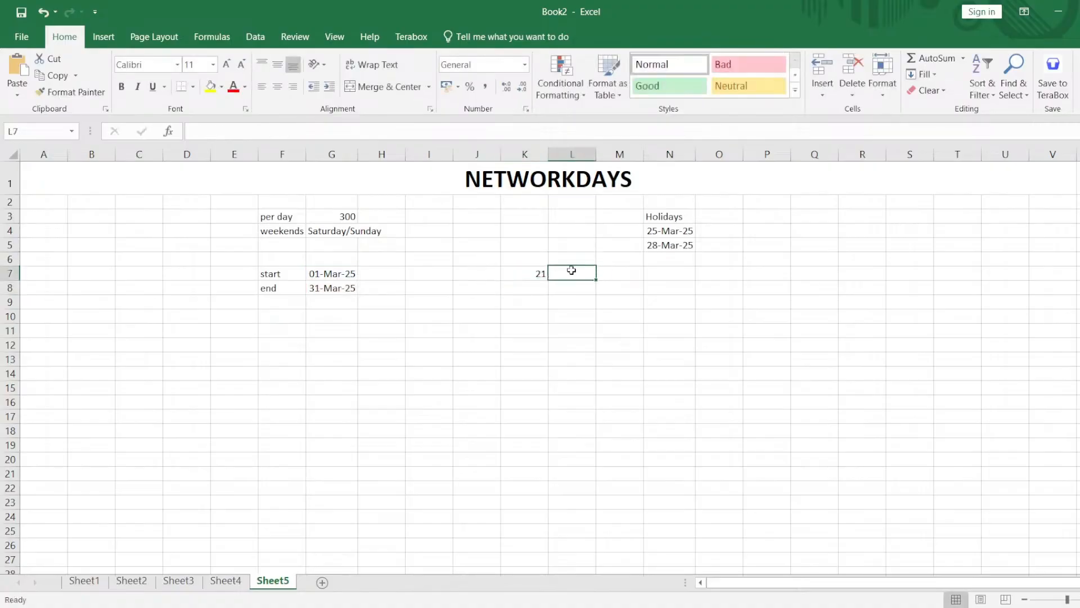
double_click(571, 270)
key("ctrl+v")
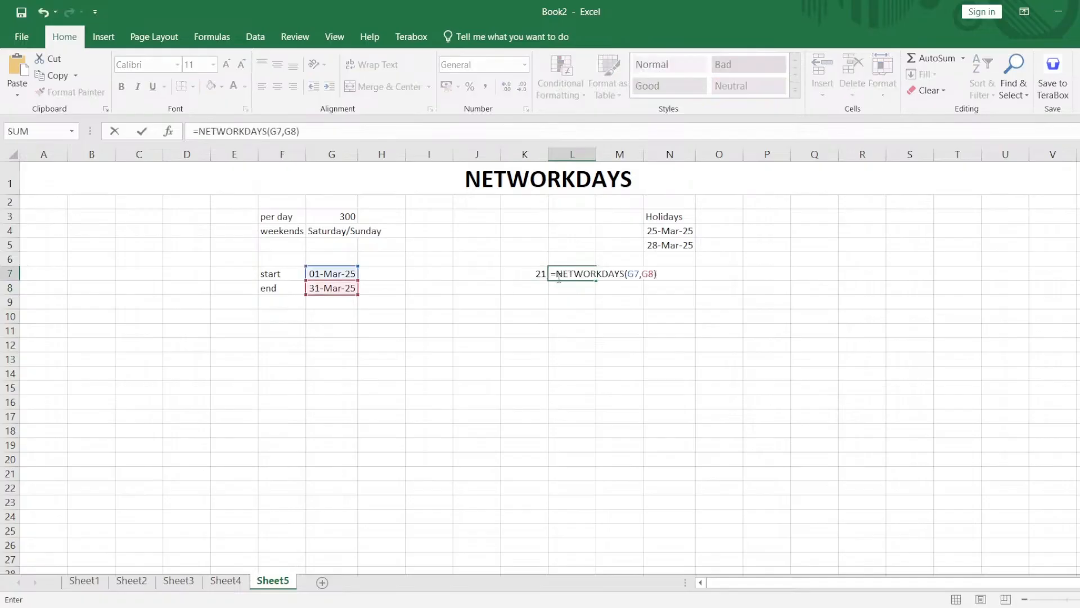
key("BackSpace")
key("Return")
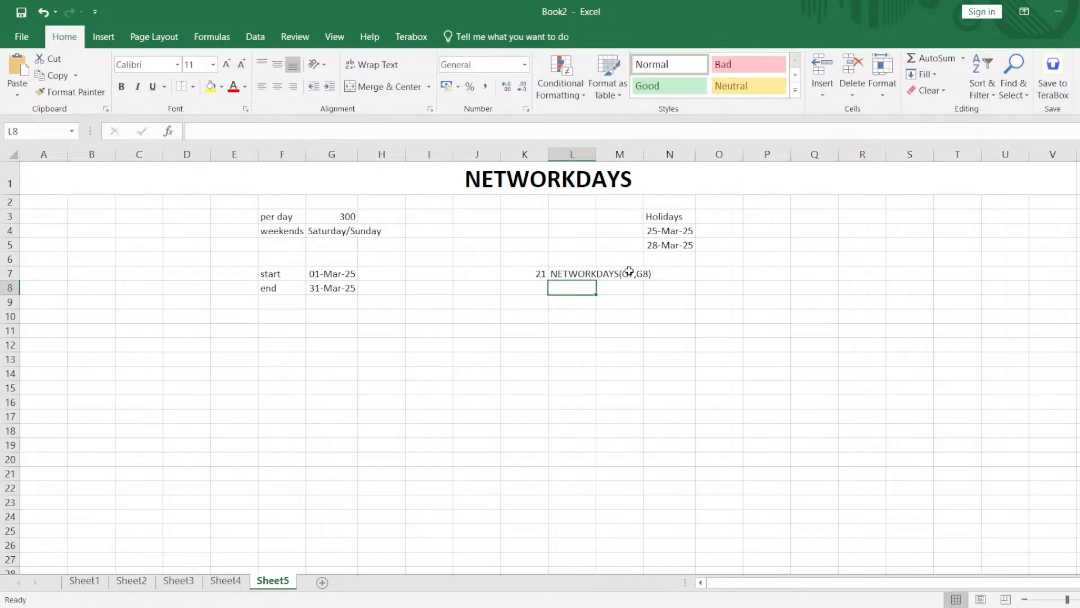
left_click_drag(596, 154, 674, 153)
Enter the notes "default holiday" in M7 and "weekends" in N7, and widen column M.
double_click(699, 274)
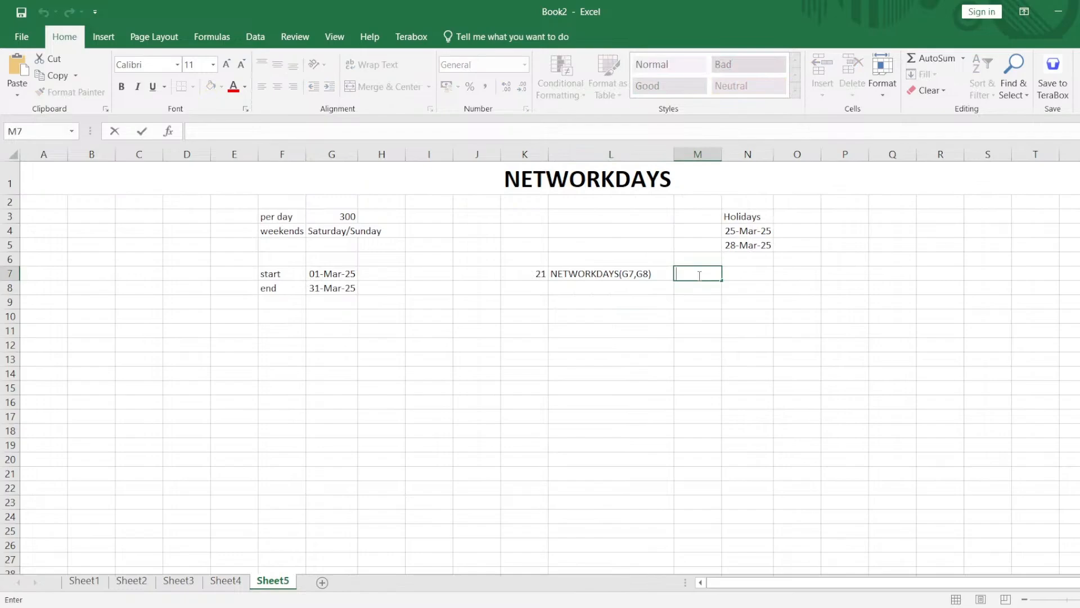
type("default")
key("Tab")
type("weekends")
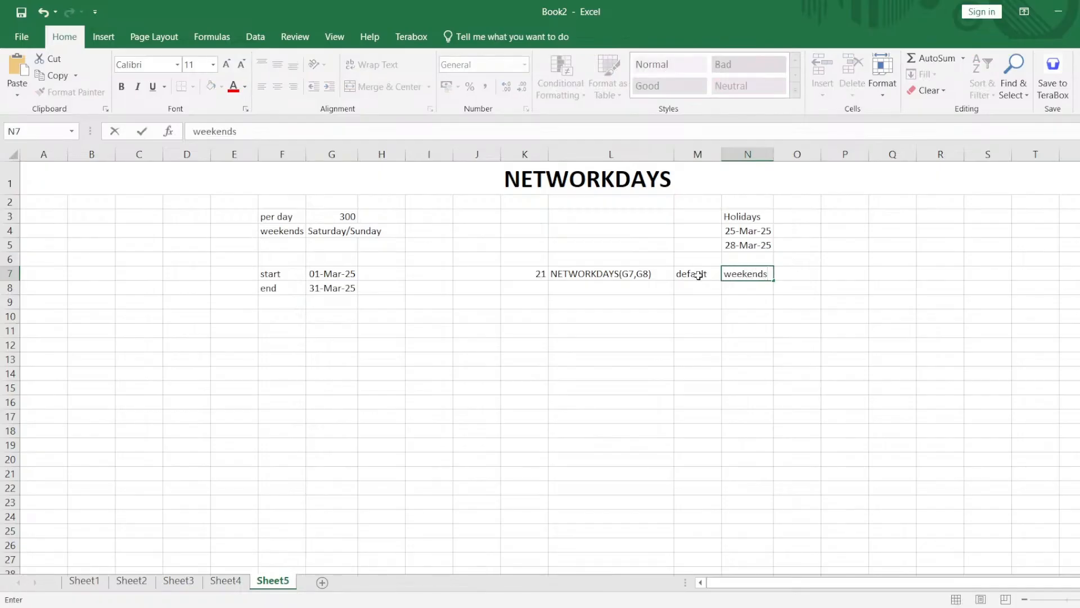
left_click(698, 275)
double_click(712, 275)
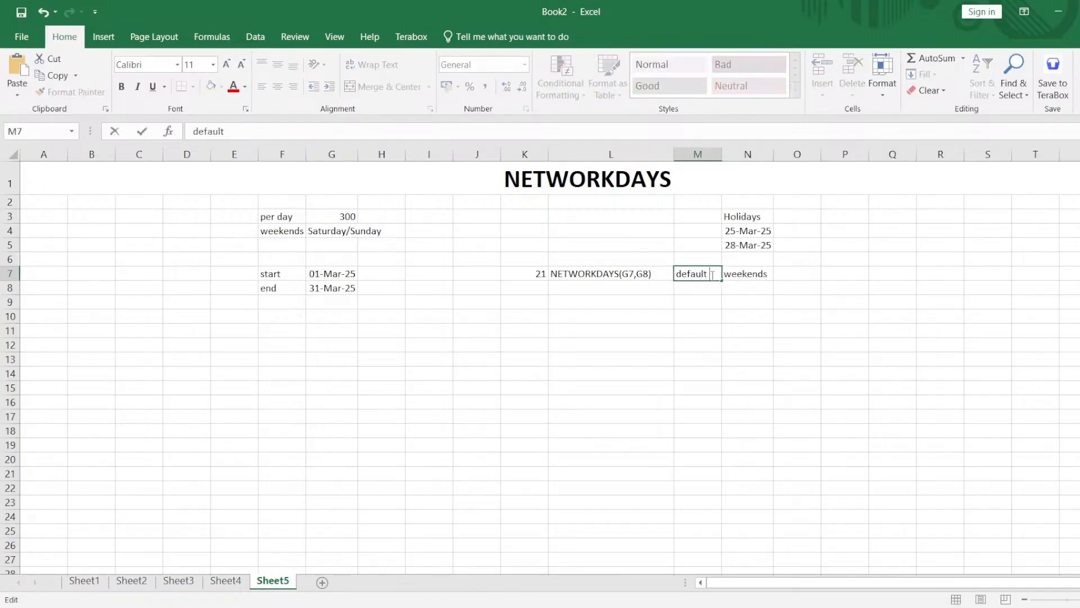
type("to holidays")
key("Return")
left_click_drag(721, 154, 771, 154)
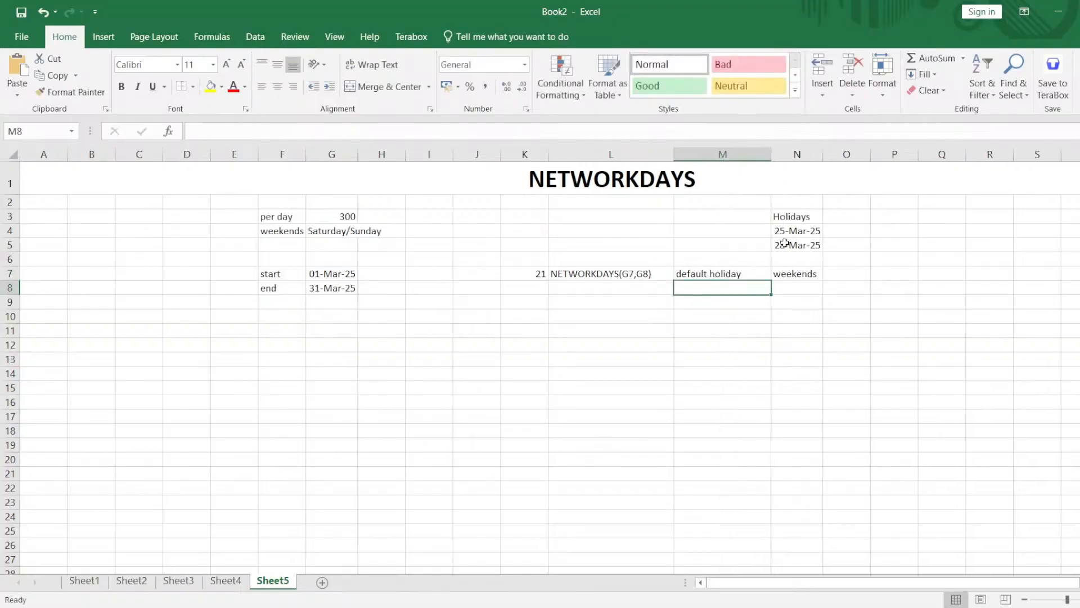
Label the two holiday dates "Birthday" in O4 and "Anni" in O5.
left_click(849, 233)
type("Birthday")
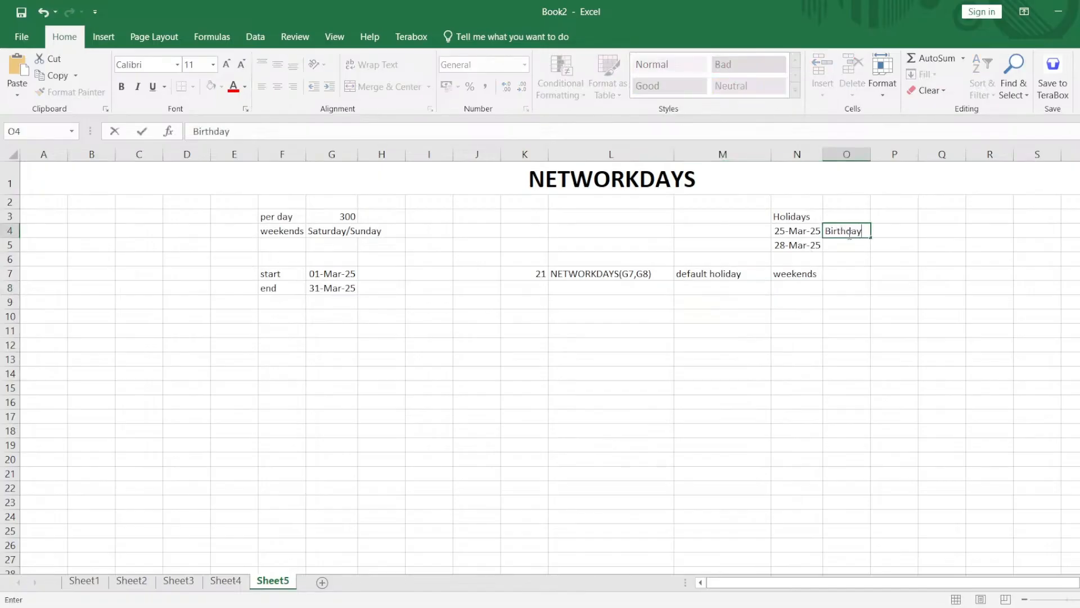
key("Tab")
key("Down")
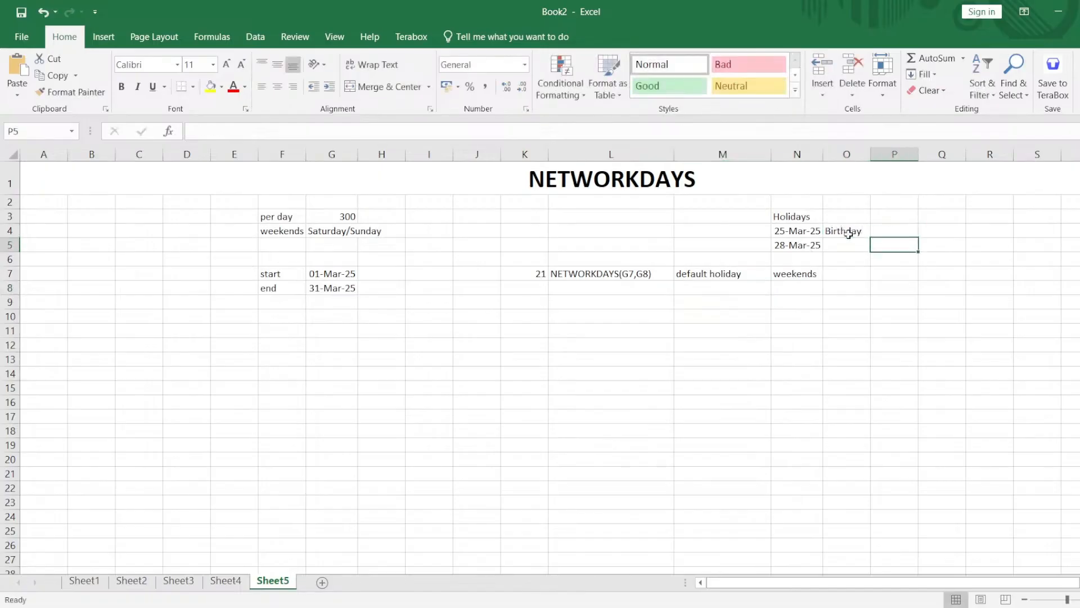
key("Left")
type("Anni")
key("Tab")
Calculate the working days excluding the two listed holidays in K8 with =NETWORKDAYS(G7,G8,N4:N5), and compare its formula with K7.
left_click(533, 288)
double_click(534, 289)
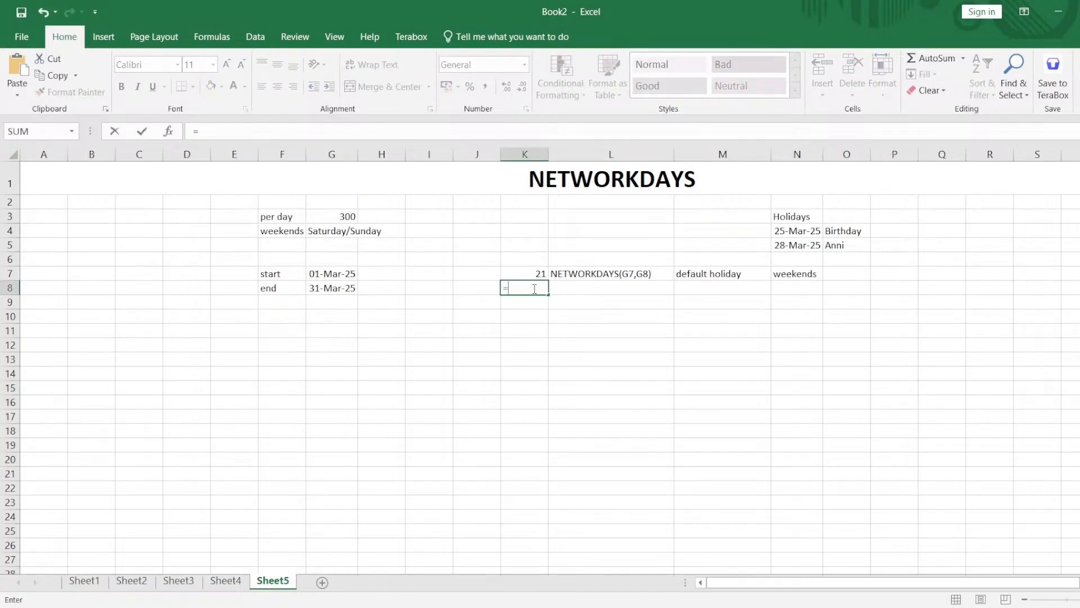
type("=netw")
key("Tab")
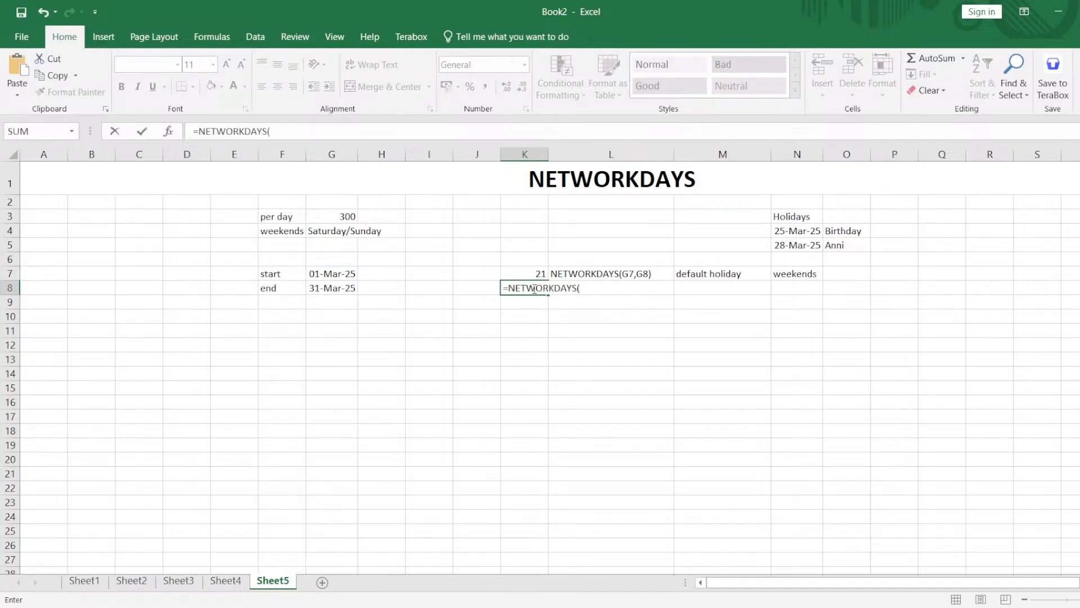
left_click(342, 272)
type(",")
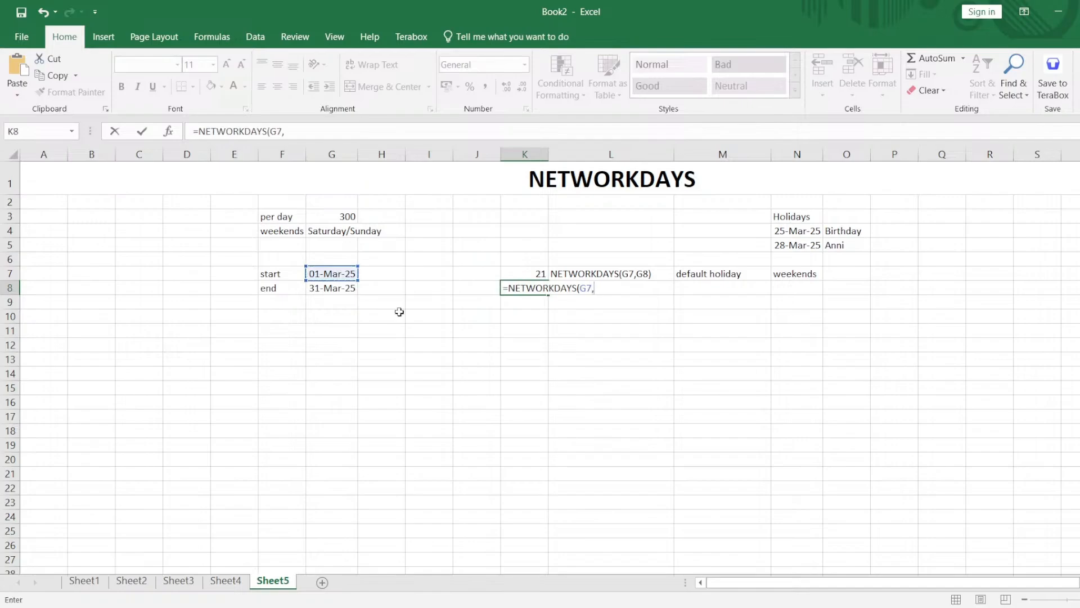
left_click(340, 288)
type(",")
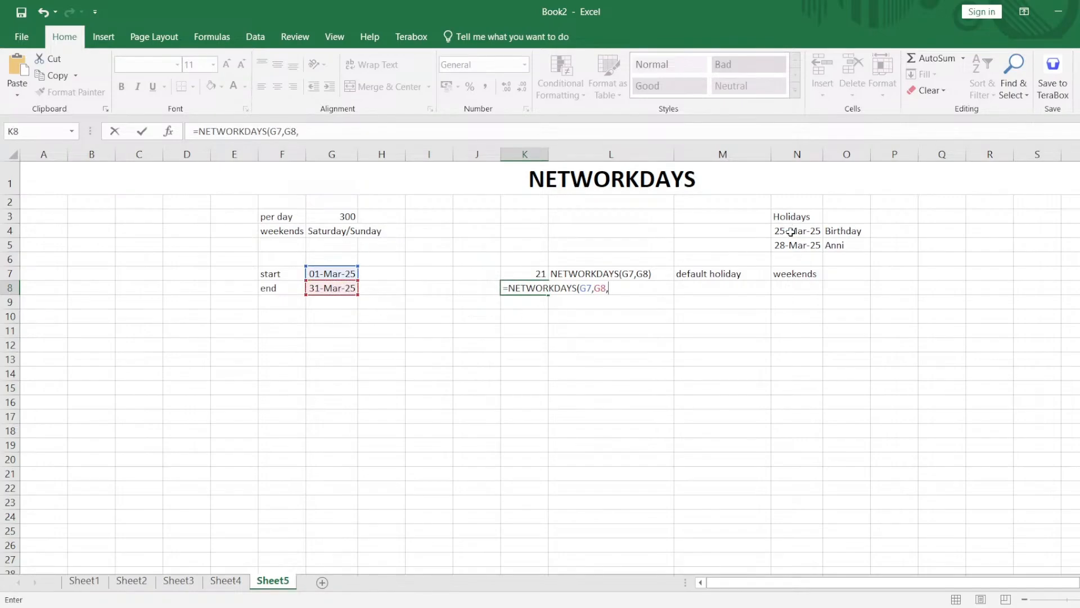
left_click_drag(791, 230, 791, 245)
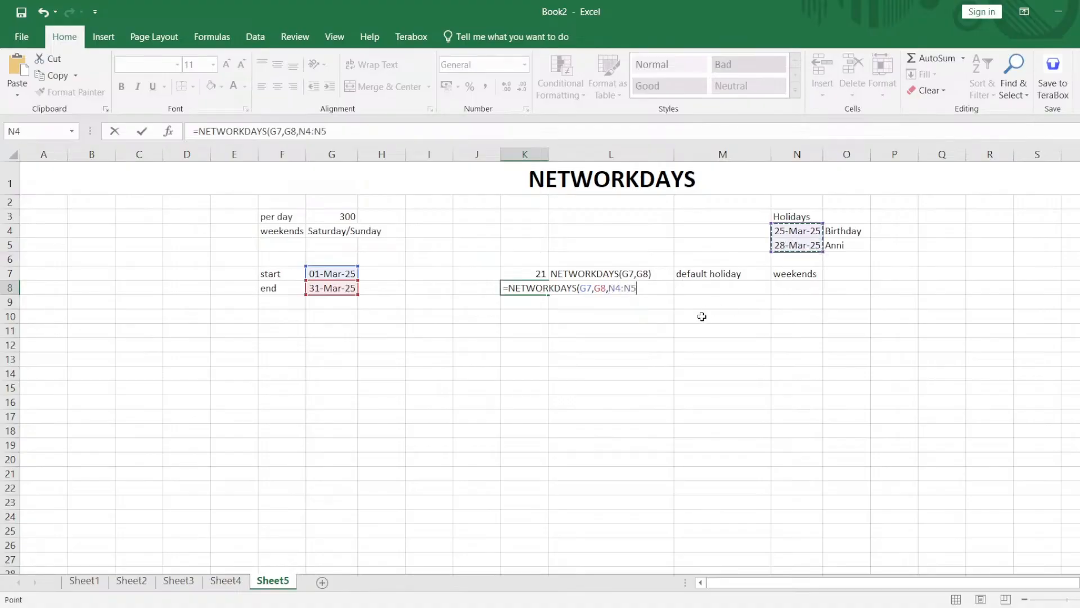
type(")")
key("Return")
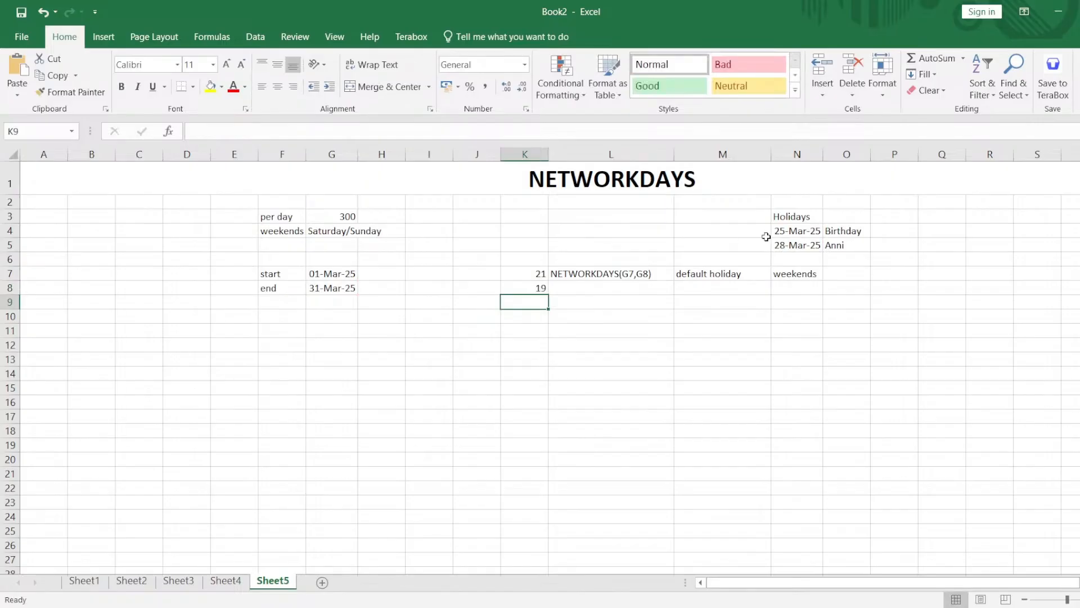
left_click(540, 275)
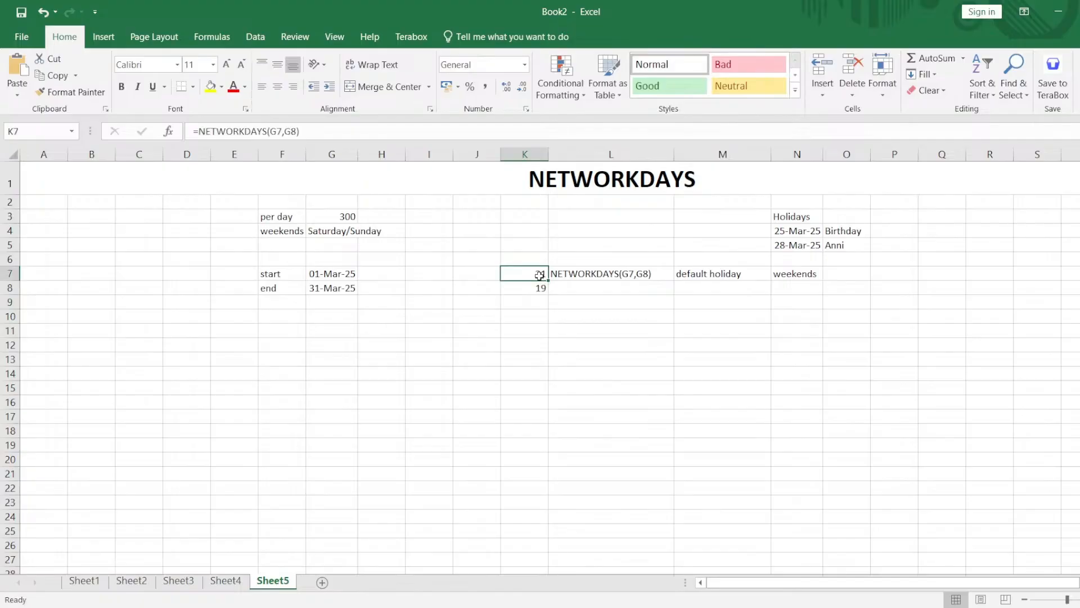
left_click(531, 290)
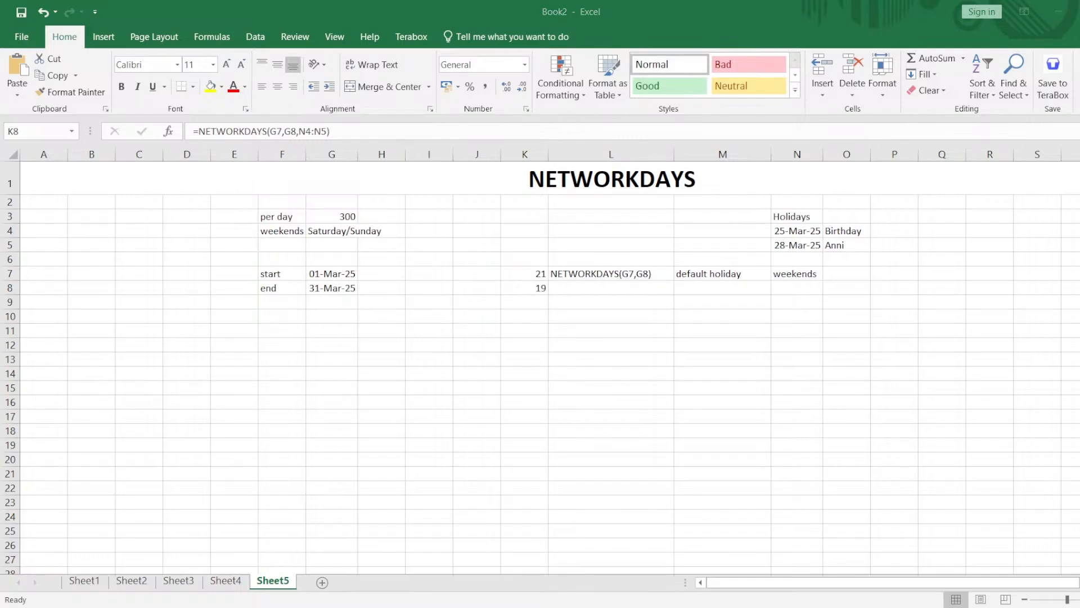
Add a third holiday date, 23-mar-2025, in N6.
left_click(810, 254)
double_click(803, 256)
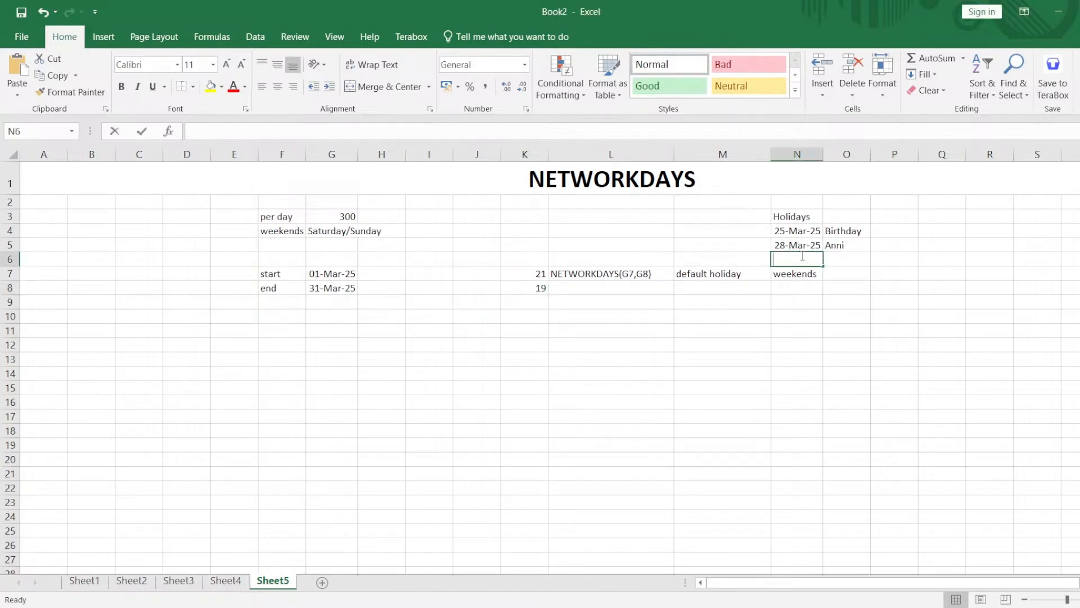
type("23")
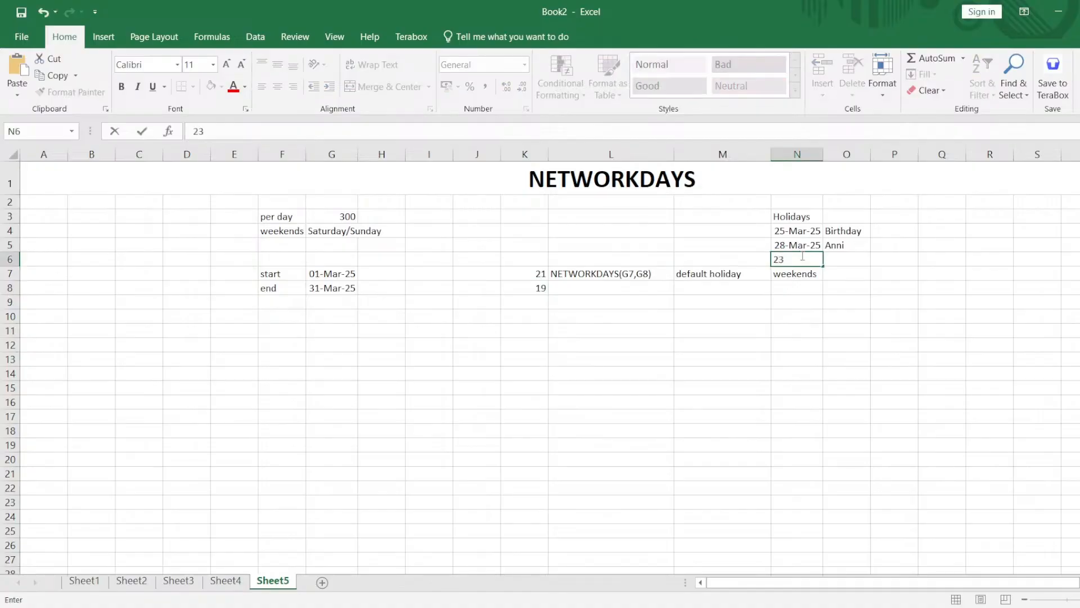
type("-mar-2025")
key("Return")
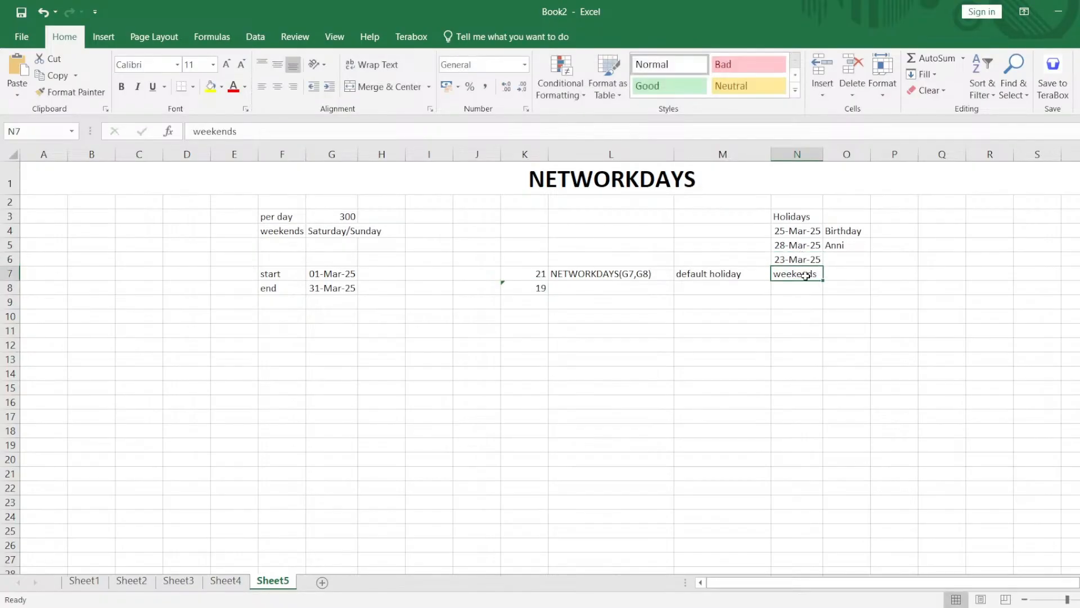
Label the third holiday date "Sunday" in O6.
left_click(528, 302)
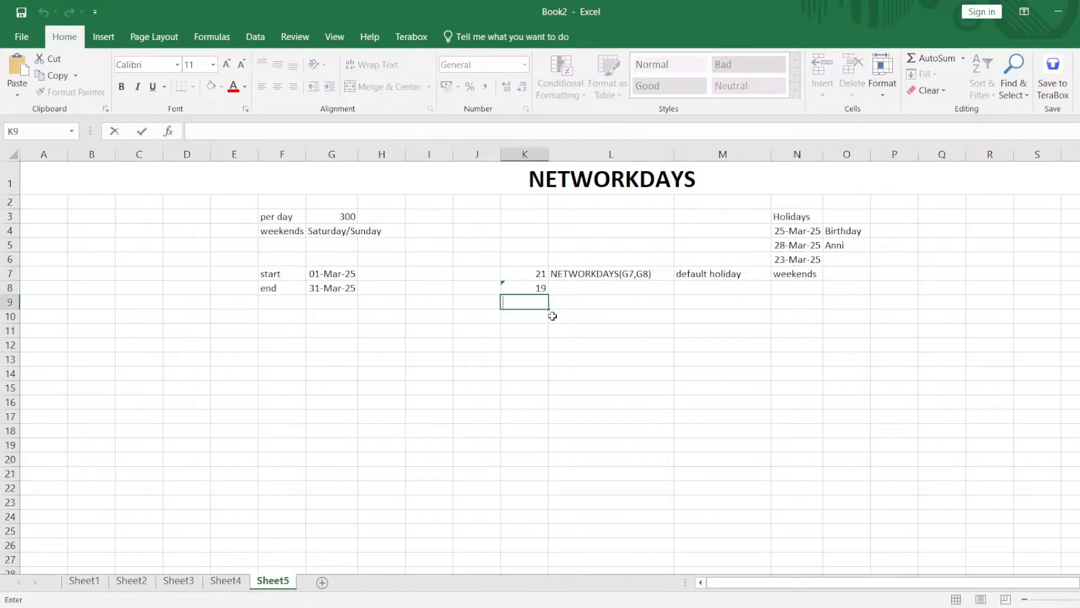
left_click(789, 259)
left_click(830, 263)
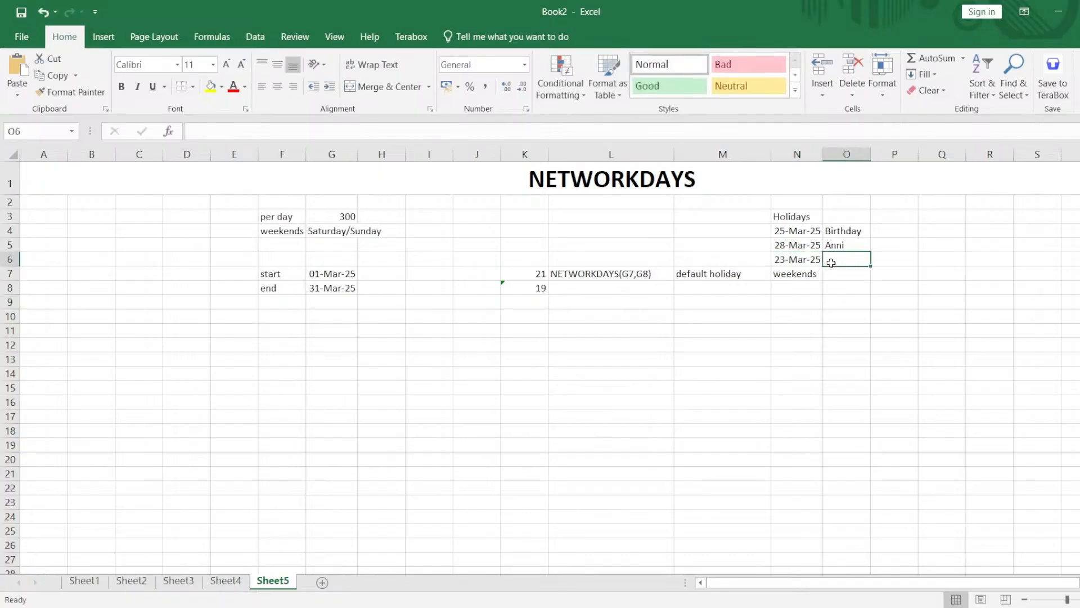
type("Su")
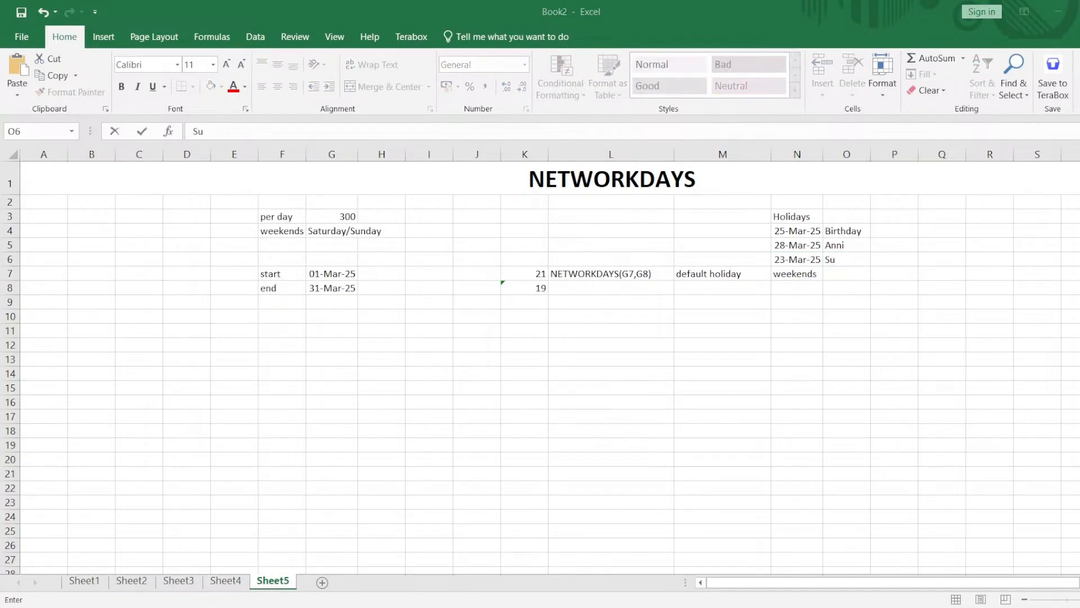
left_click(854, 257)
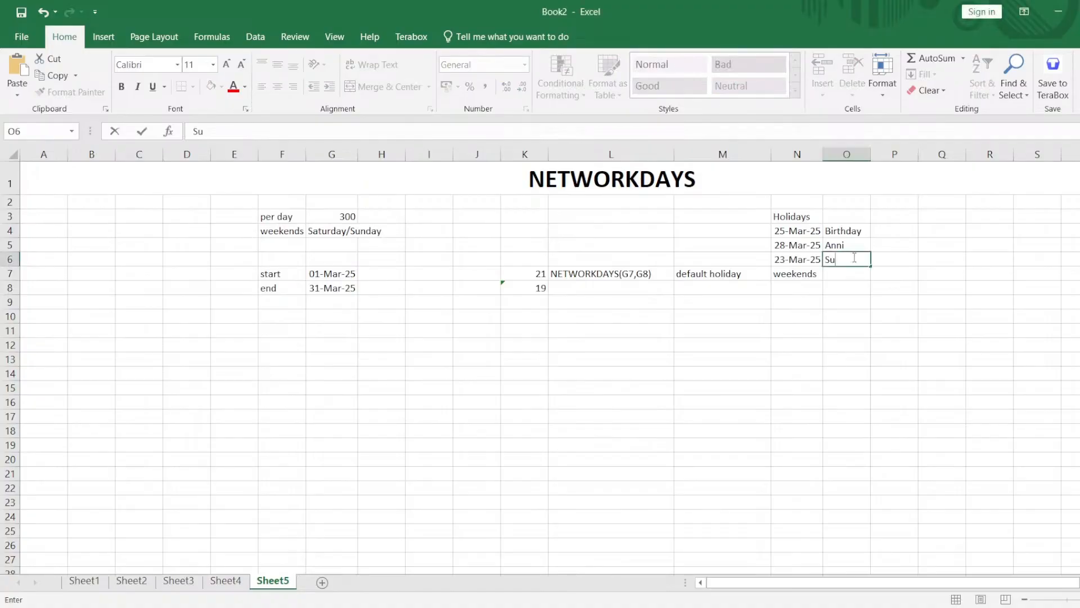
type("nday")
left_click(875, 257)
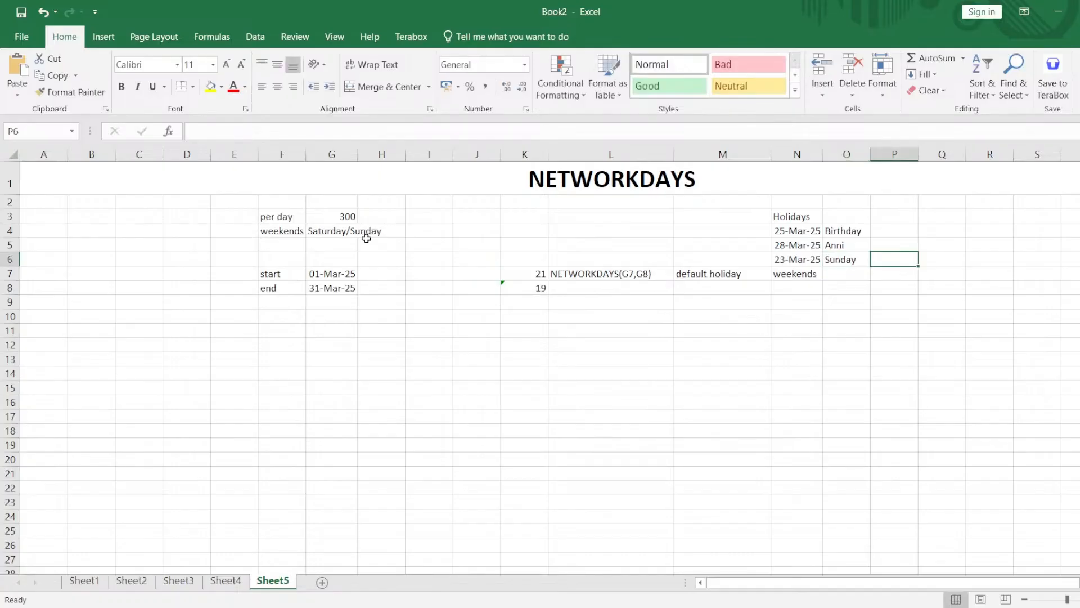
Calculate the working days excluding all three listed holidays in K9 with =NETWORKDAYS(G7,G8,N4:N6), and compare its formula with K7.
left_click(522, 301)
type("=")
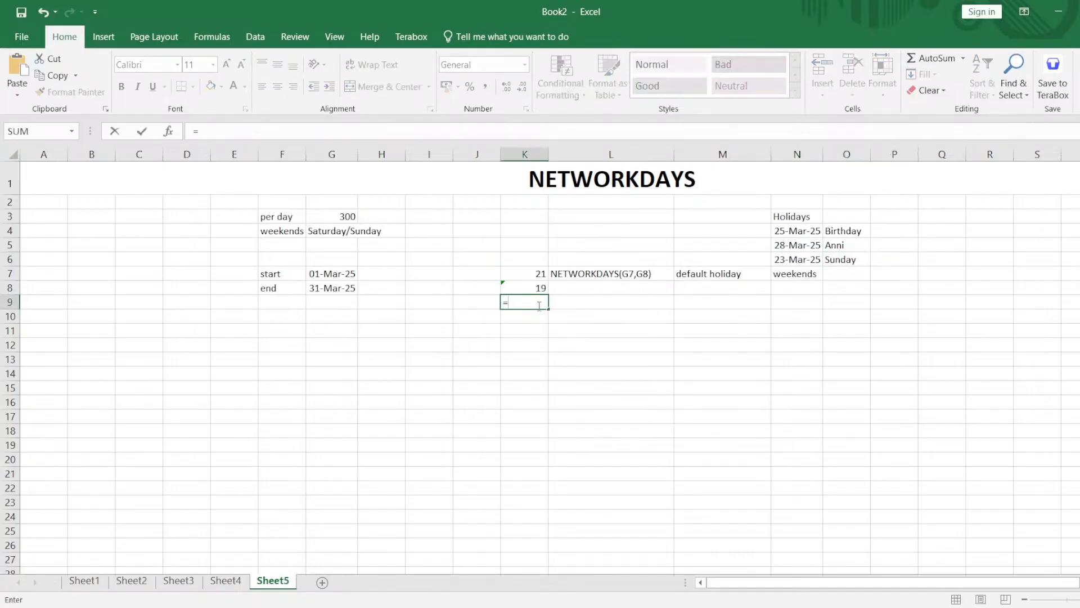
type("snetw")
key("Tab")
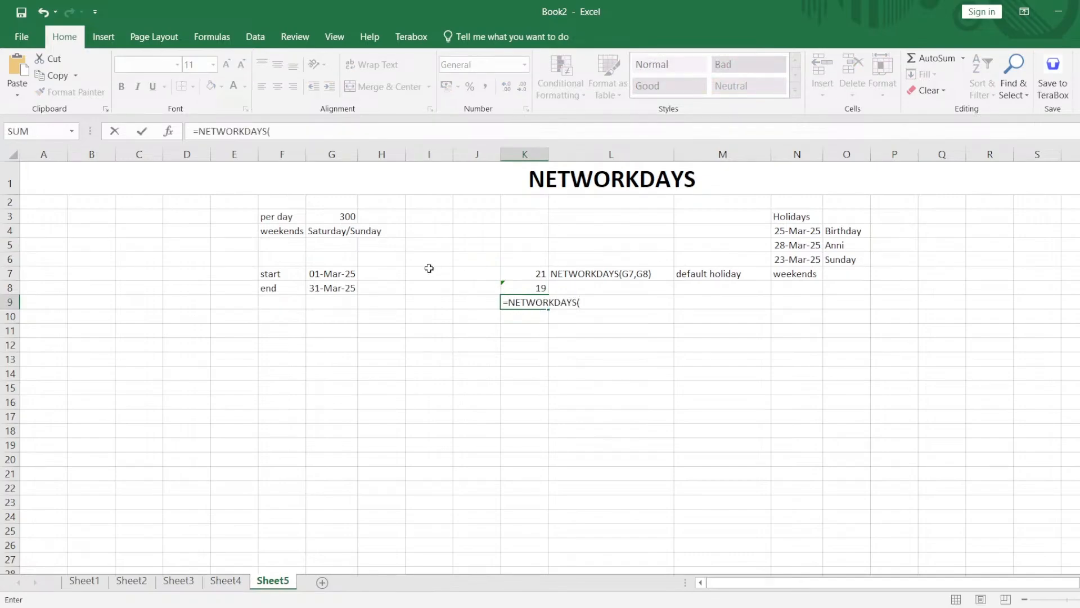
left_click(349, 276)
type(",")
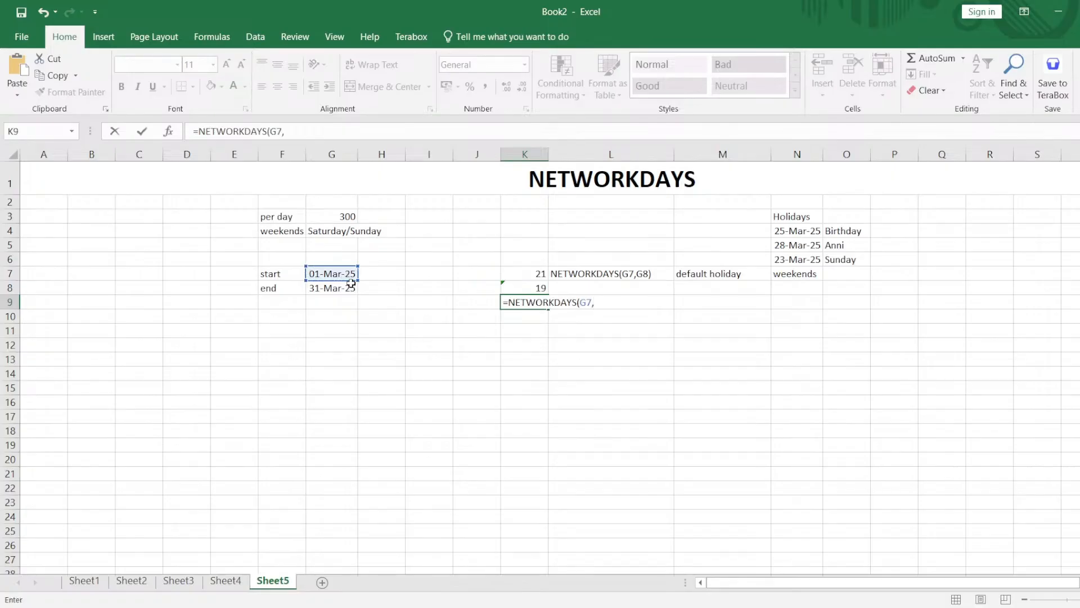
left_click(350, 289)
type(",")
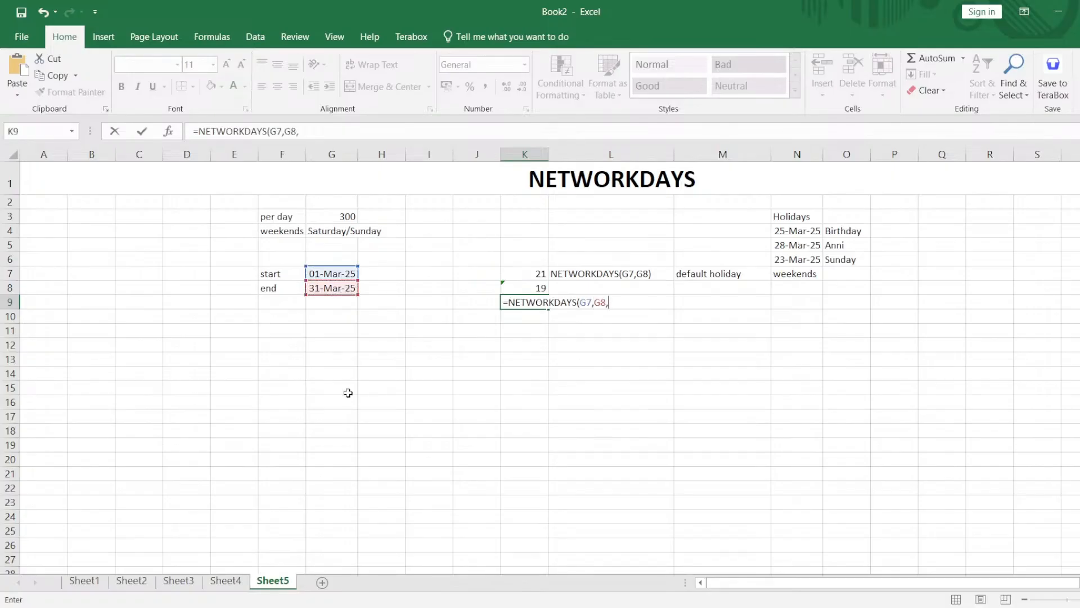
left_click(797, 232)
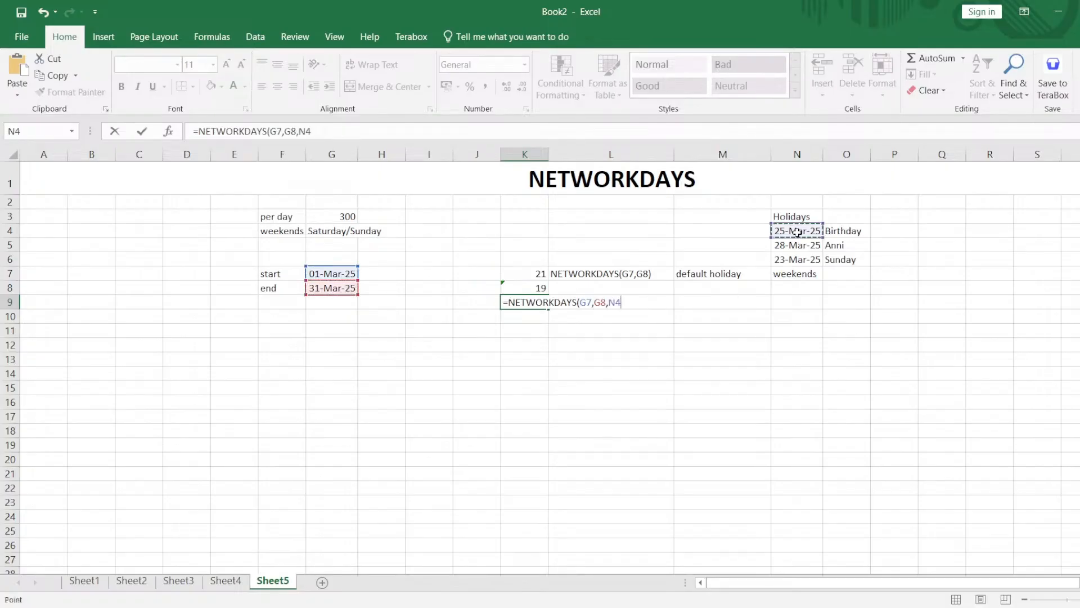
left_click_drag(797, 232, 797, 260)
type(")")
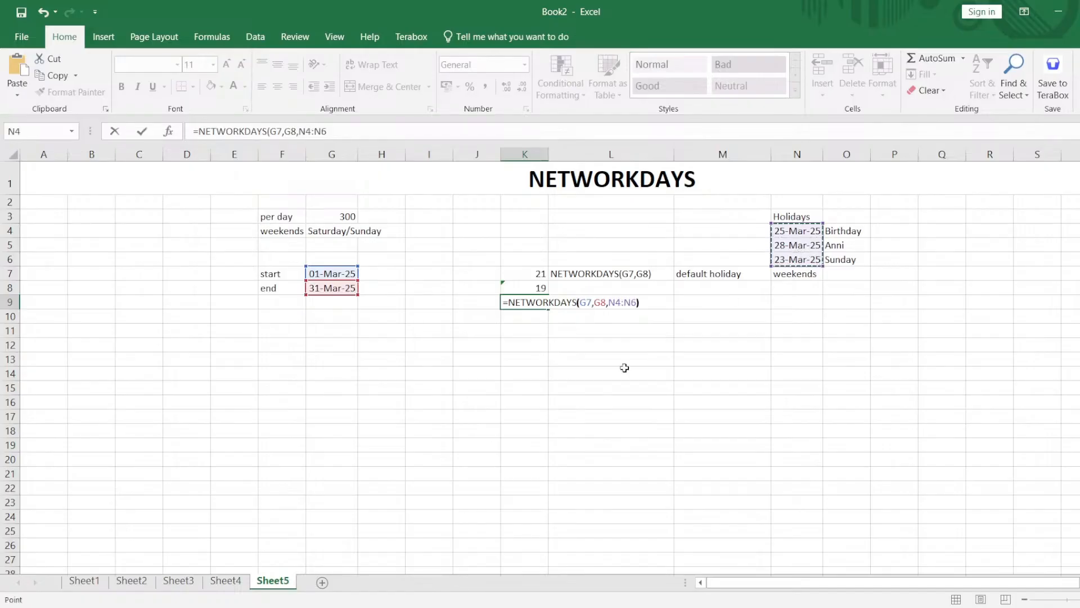
key("Return")
left_click(536, 302)
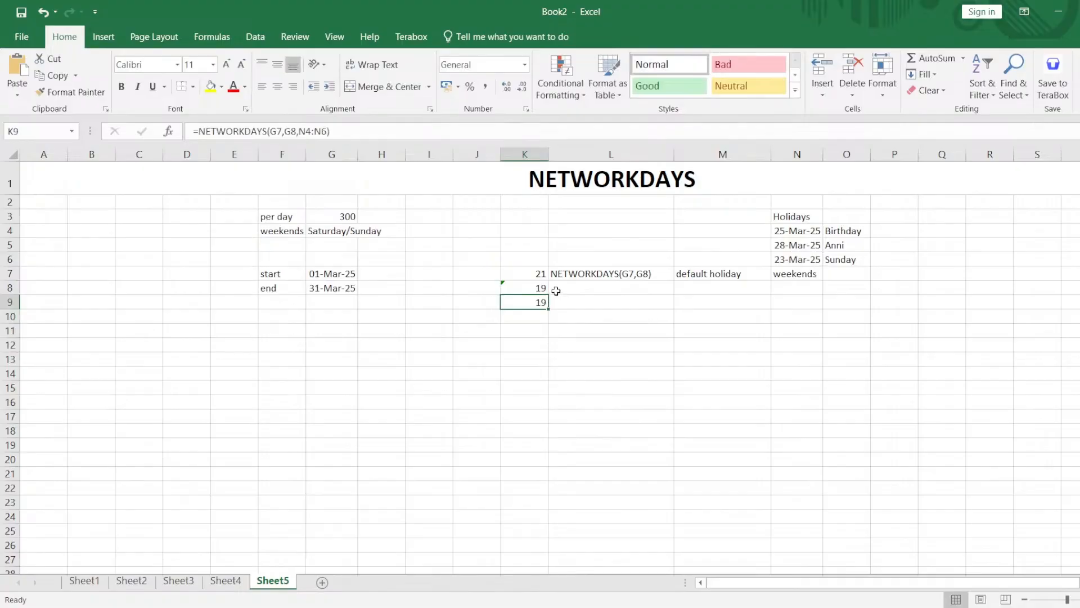
left_click(541, 275)
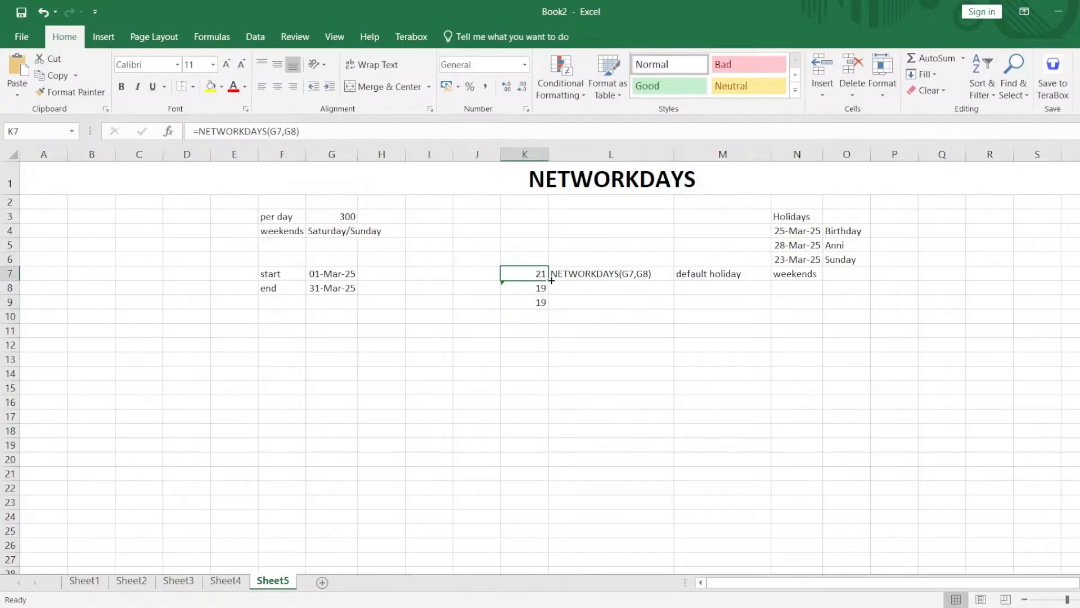
Enter the weekdays of the three holidays in P4 to P6 as "Tue", "Fri" and "Sun".
left_click_drag(797, 235, 808, 256)
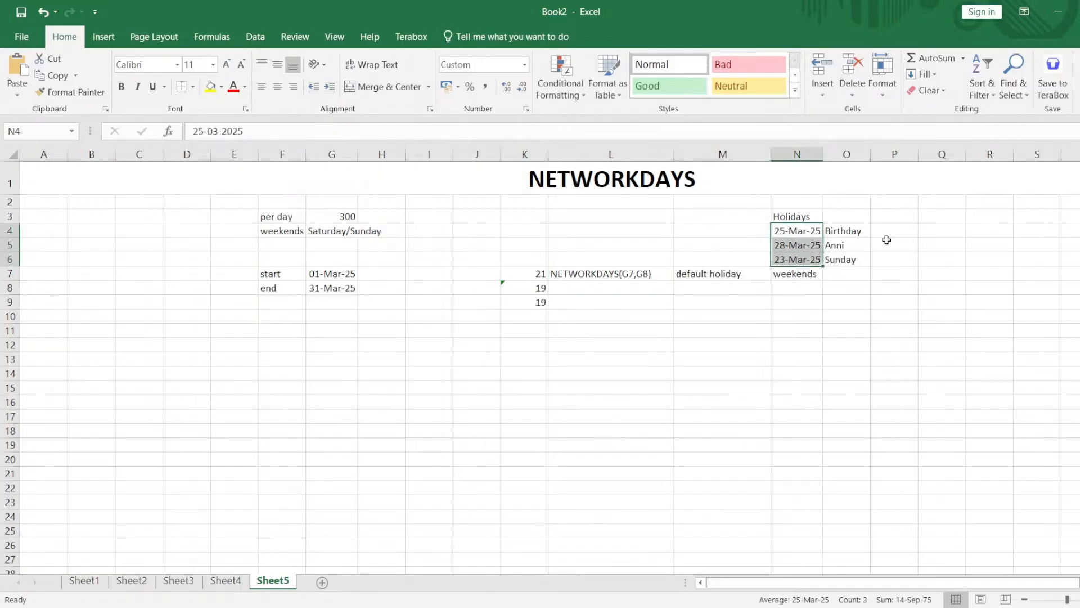
left_click_drag(889, 232, 890, 247)
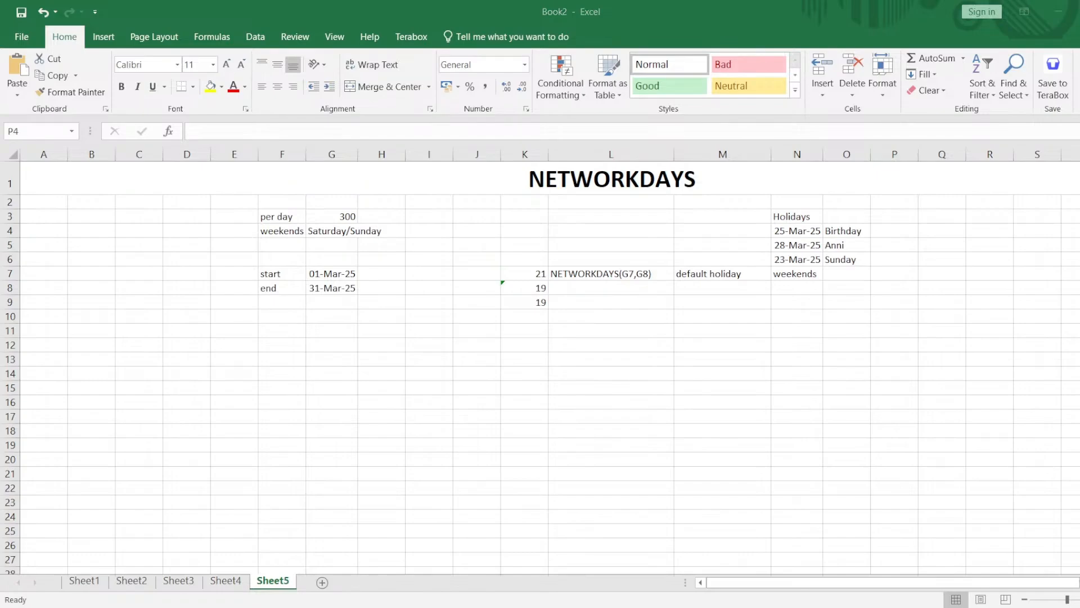
type("T")
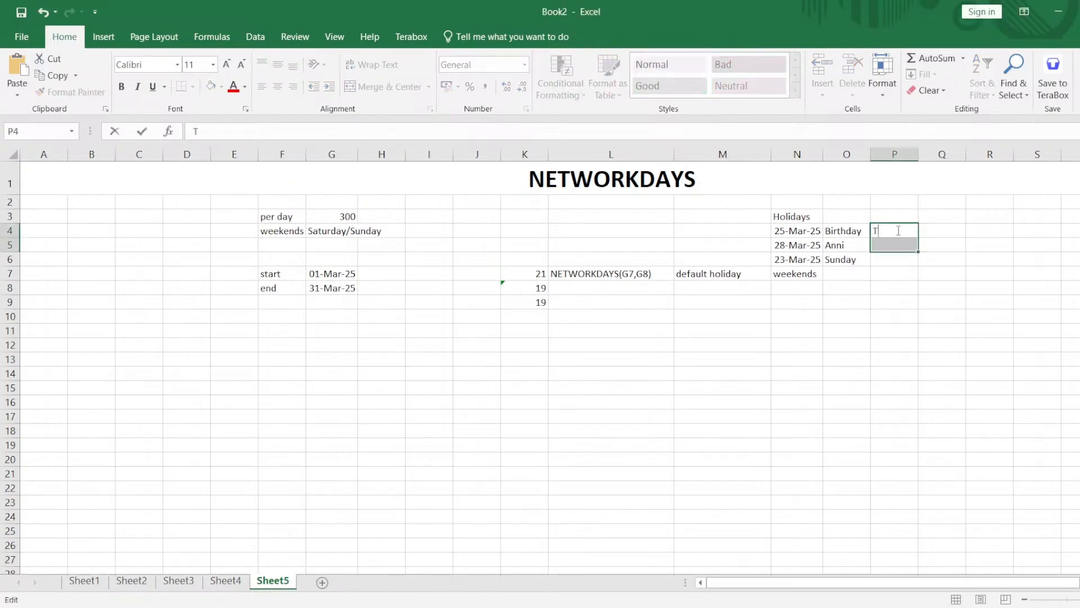
type("ue")
left_click(896, 275)
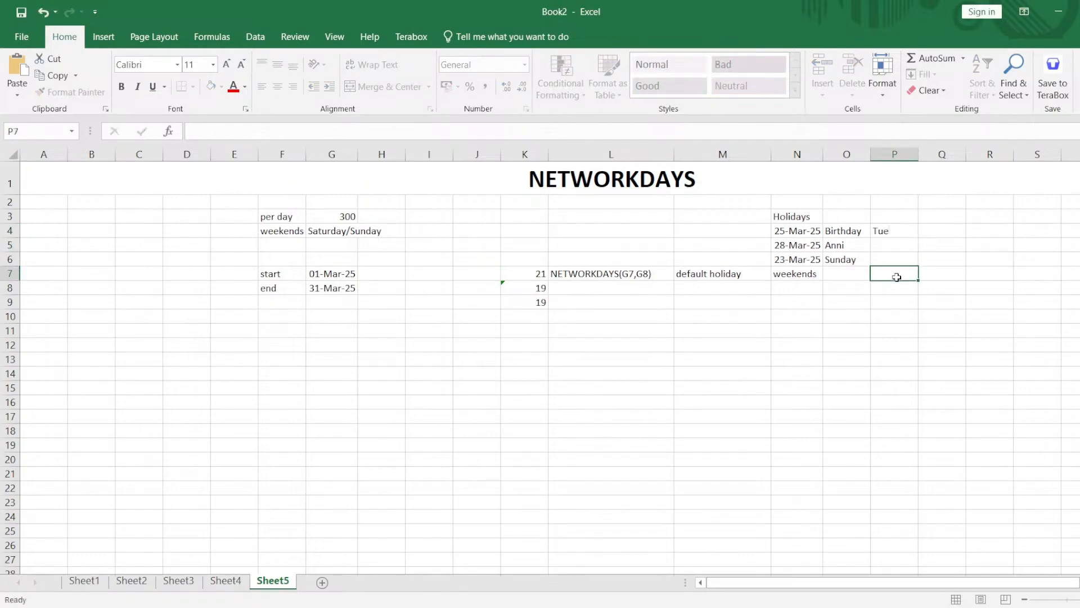
left_click(894, 245)
type("F")
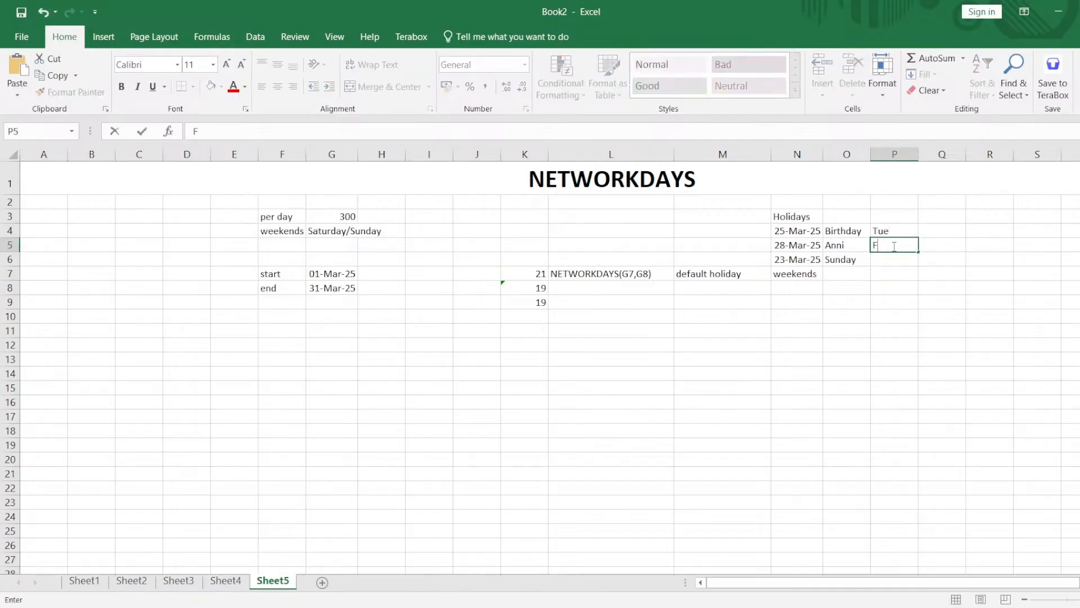
type("ri")
key("Return")
type("S")
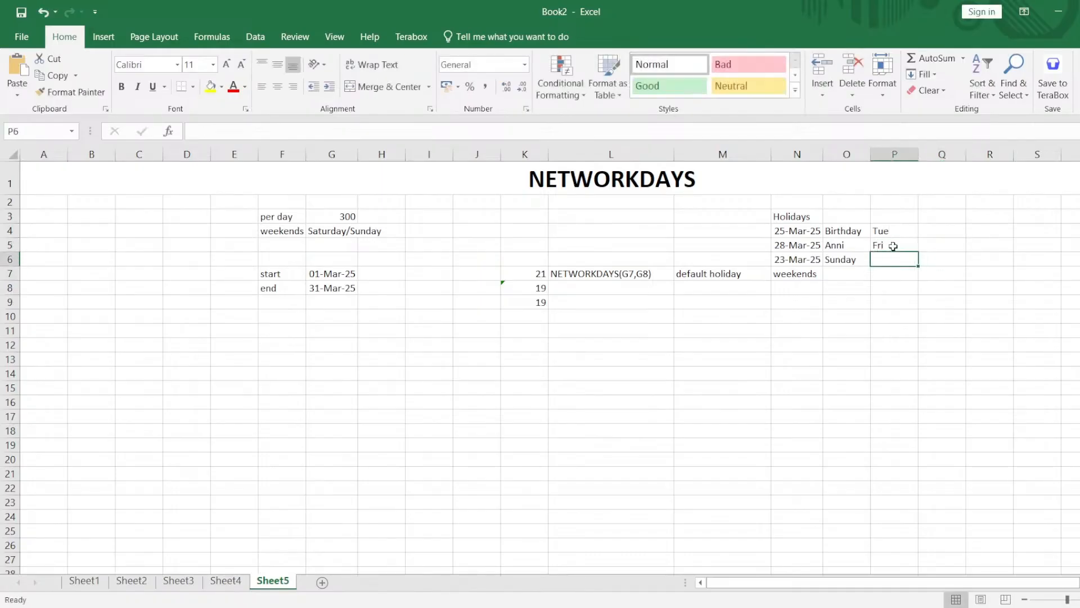
type("un")
left_click(894, 285)
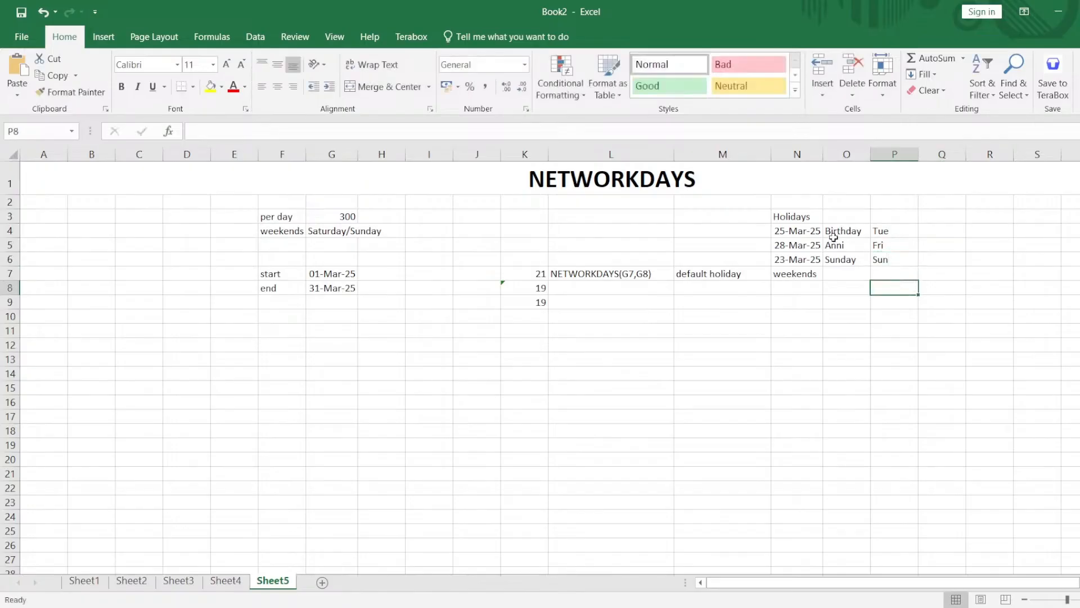
Review the holiday list with its weekdays, the NETWORKDAYS results in K7 to K9, and the weekend entry in G4.
left_click_drag(799, 229, 883, 256)
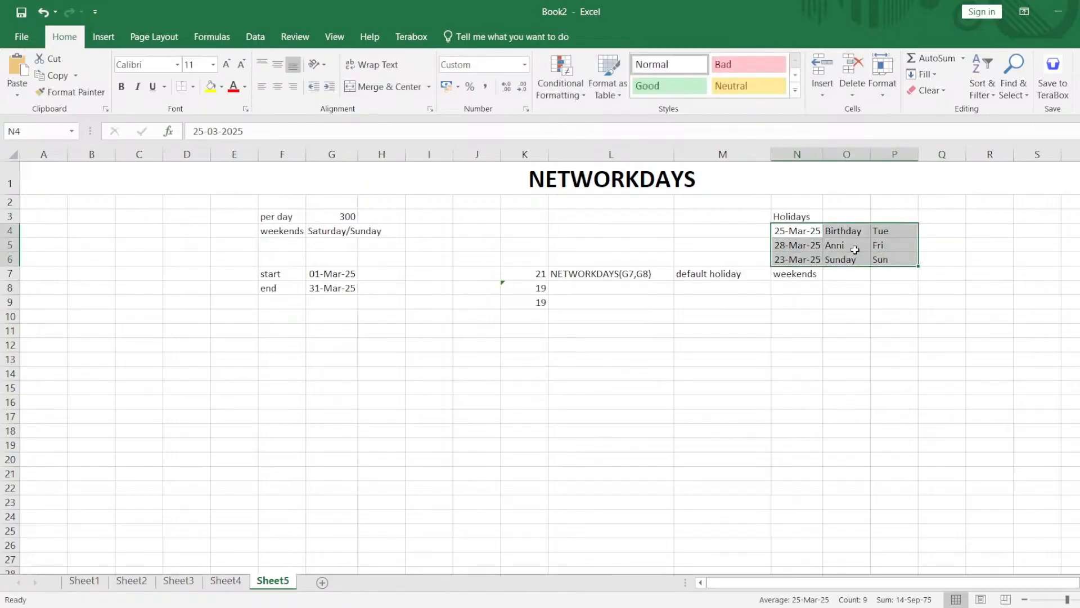
left_click(908, 259)
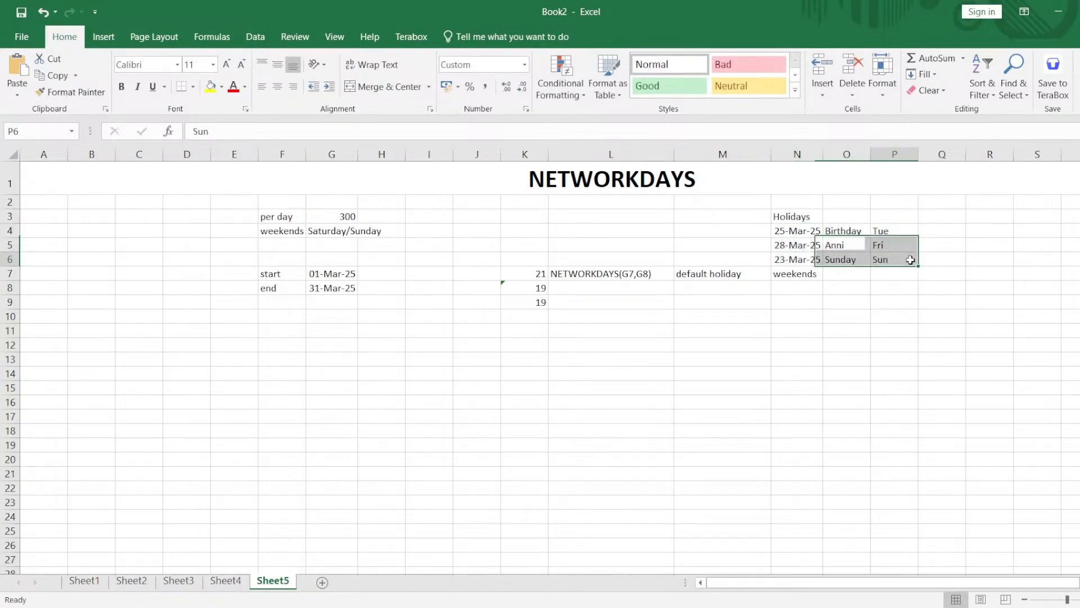
left_click_drag(802, 259, 891, 269)
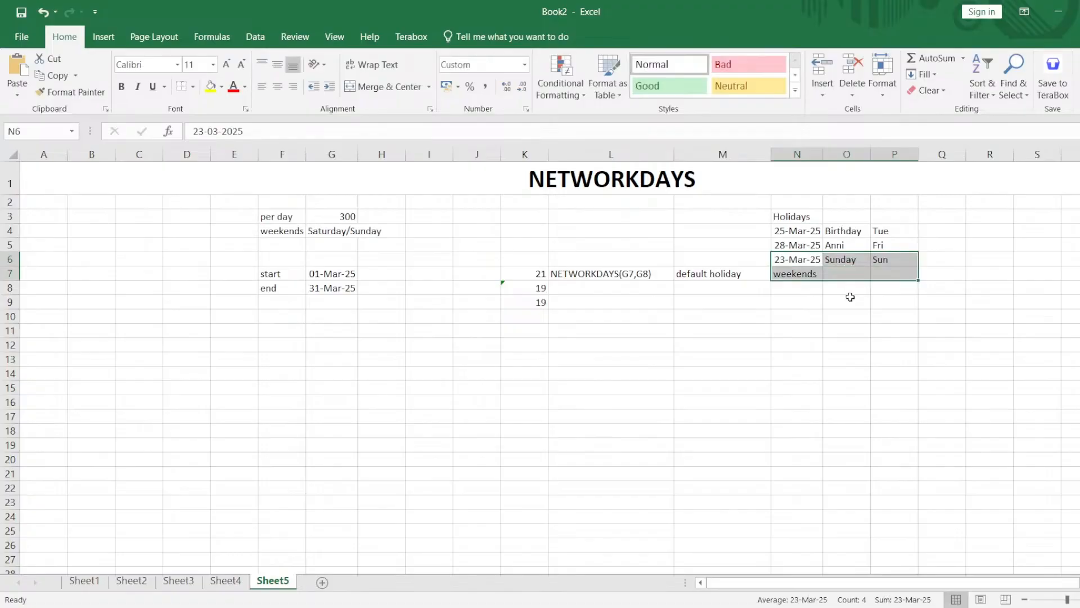
left_click(750, 319)
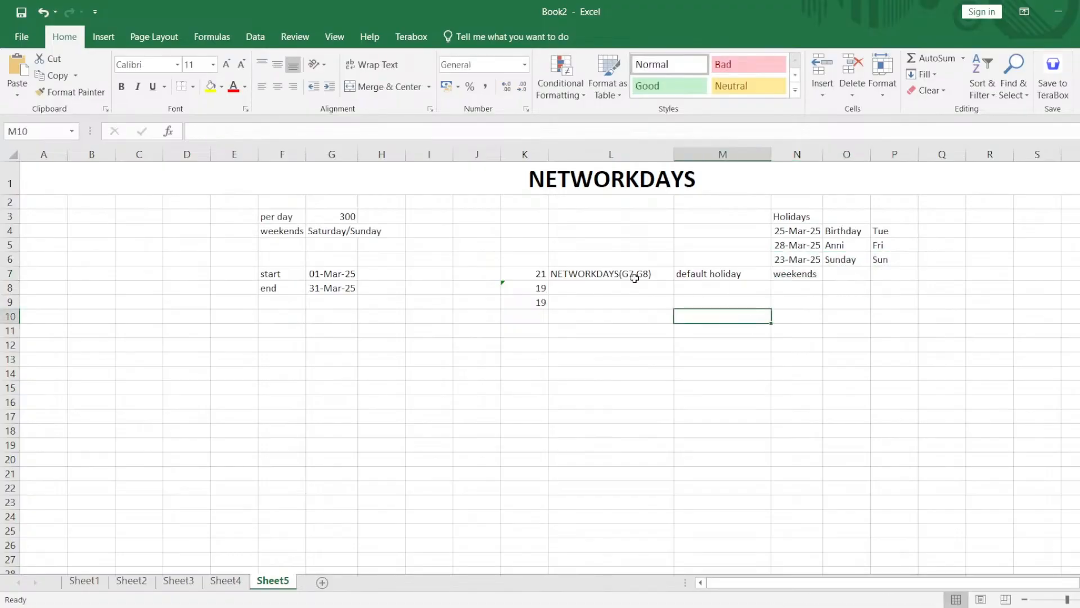
left_click_drag(540, 273, 781, 296)
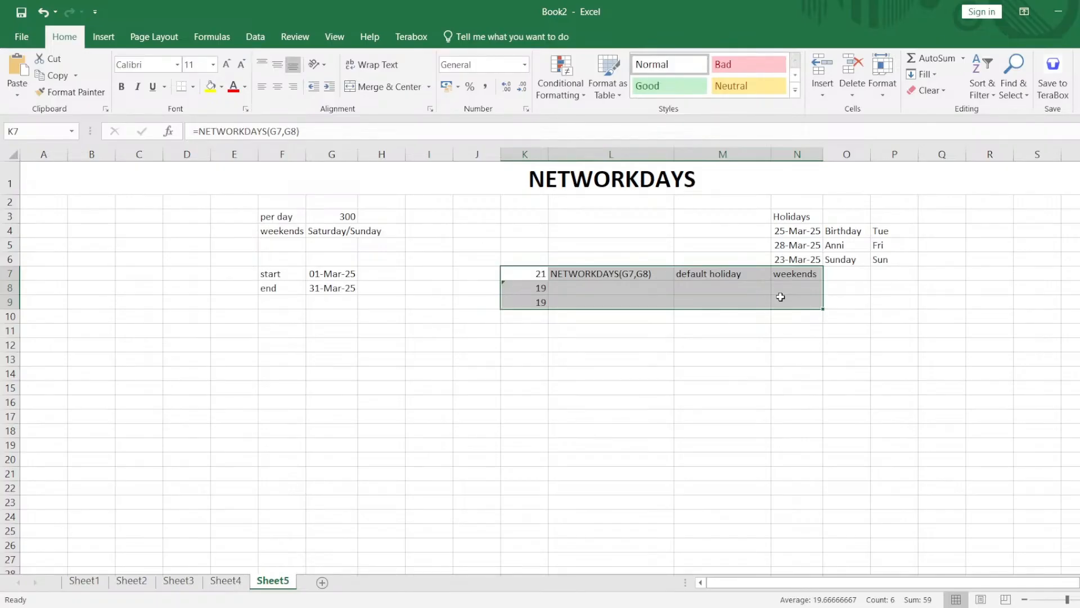
left_click(541, 301)
left_click(530, 276)
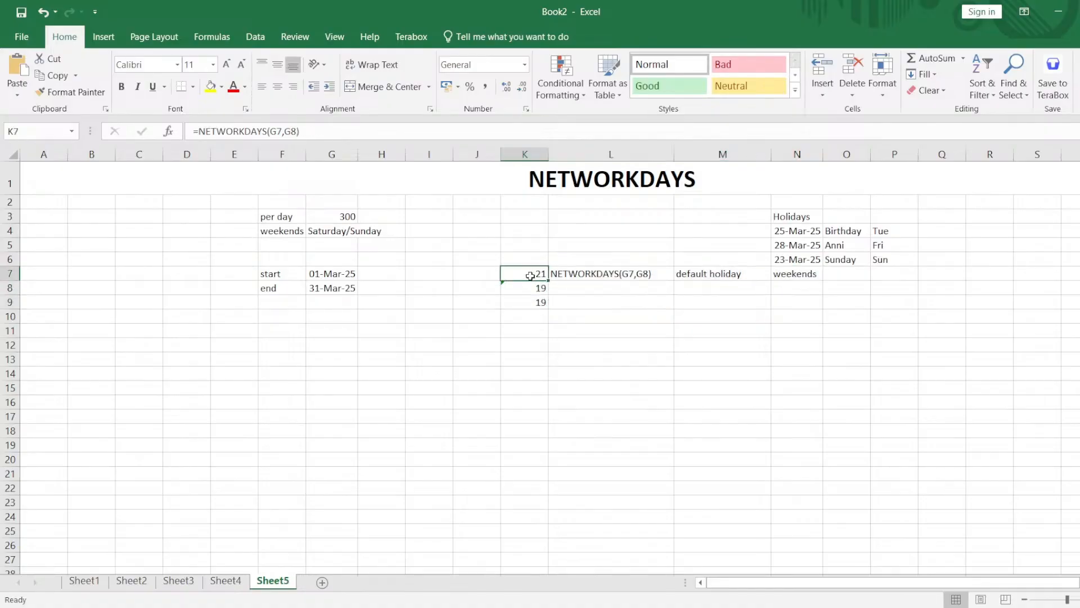
double_click(331, 231)
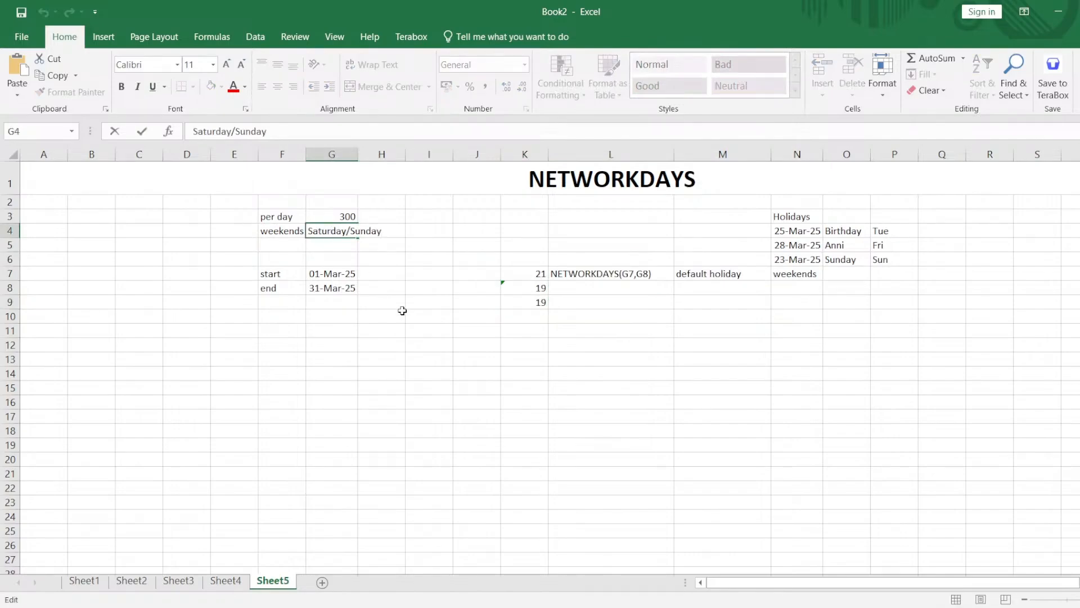
Calculate the working days with weekend code 11 and the three holidays in K13 with =NETWORKDAYS.INTL(G7,G8,11,N4:N6).
left_click(500, 362)
double_click(514, 362)
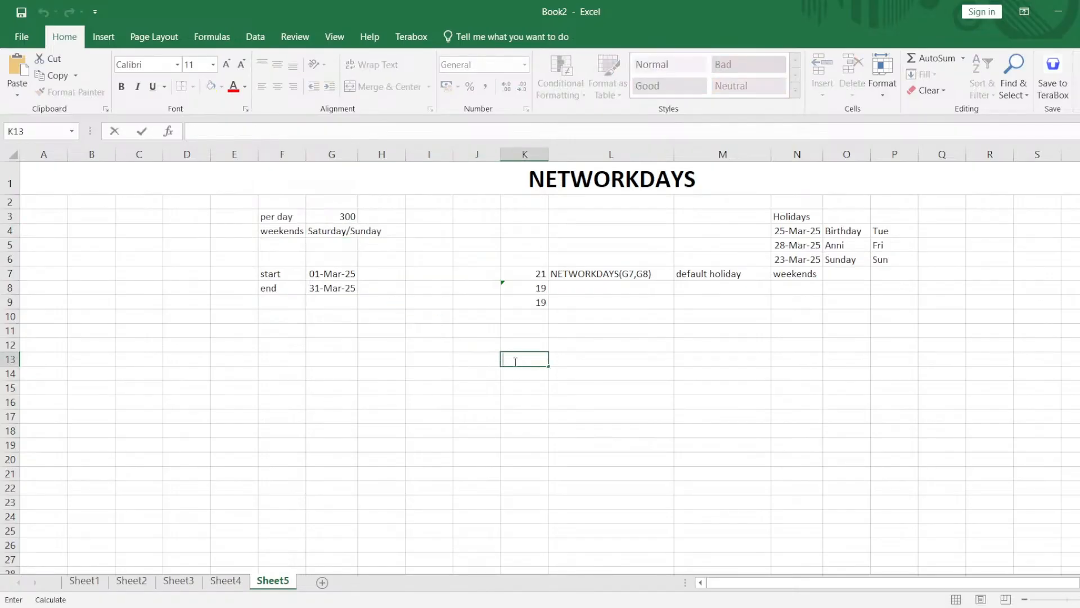
type("=net")
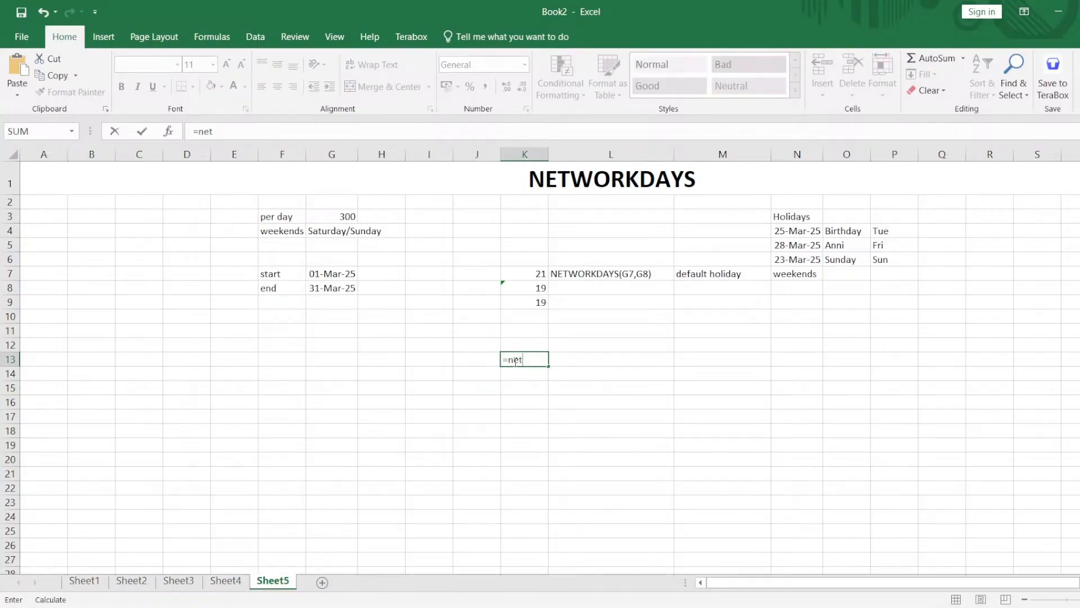
key("Tab")
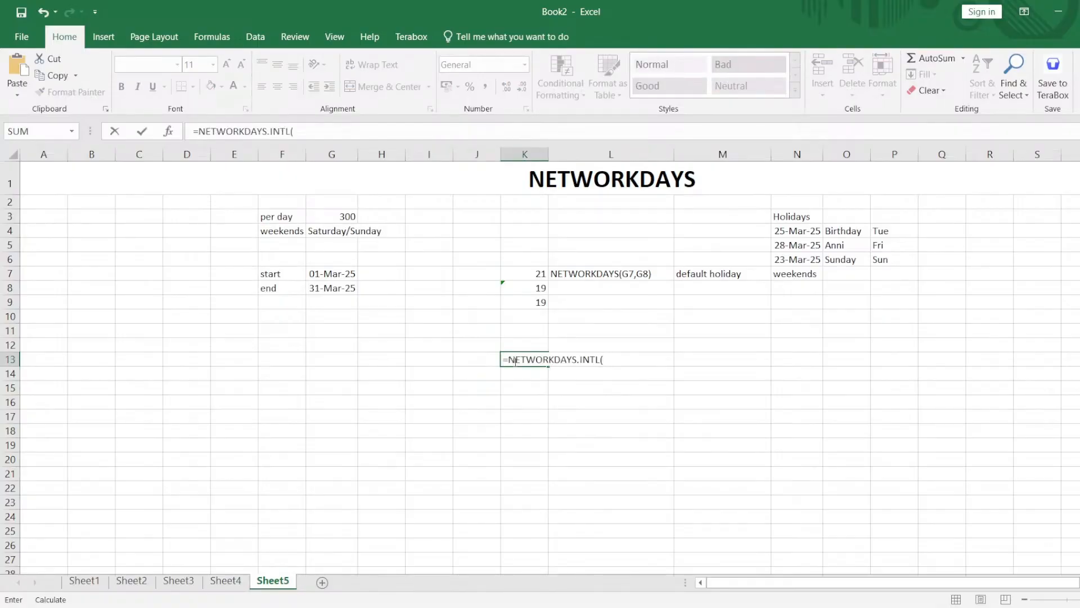
left_click(324, 274)
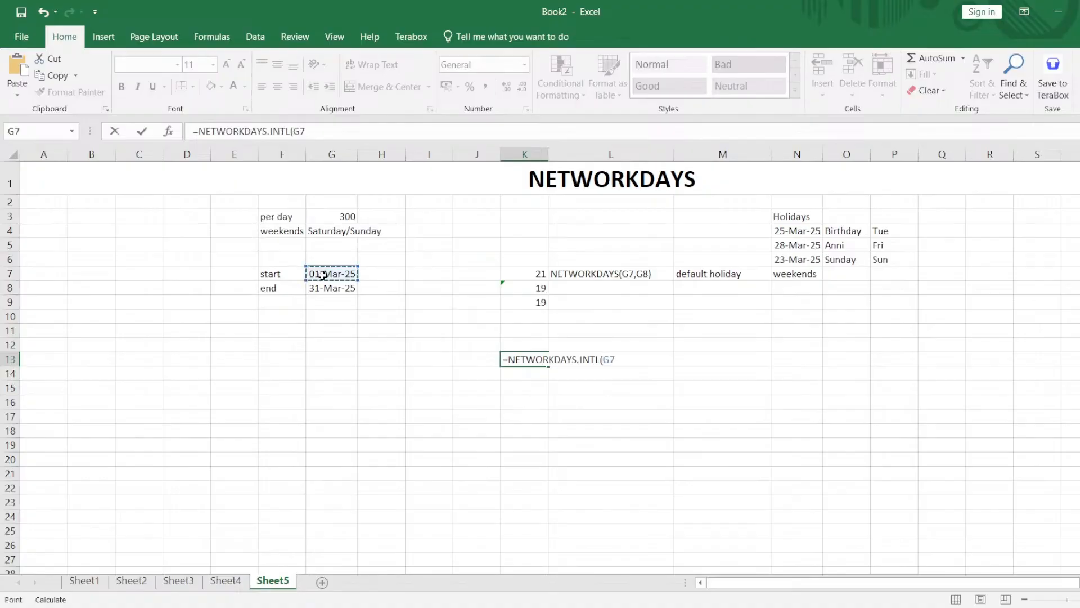
type(",")
left_click(346, 289)
type(",")
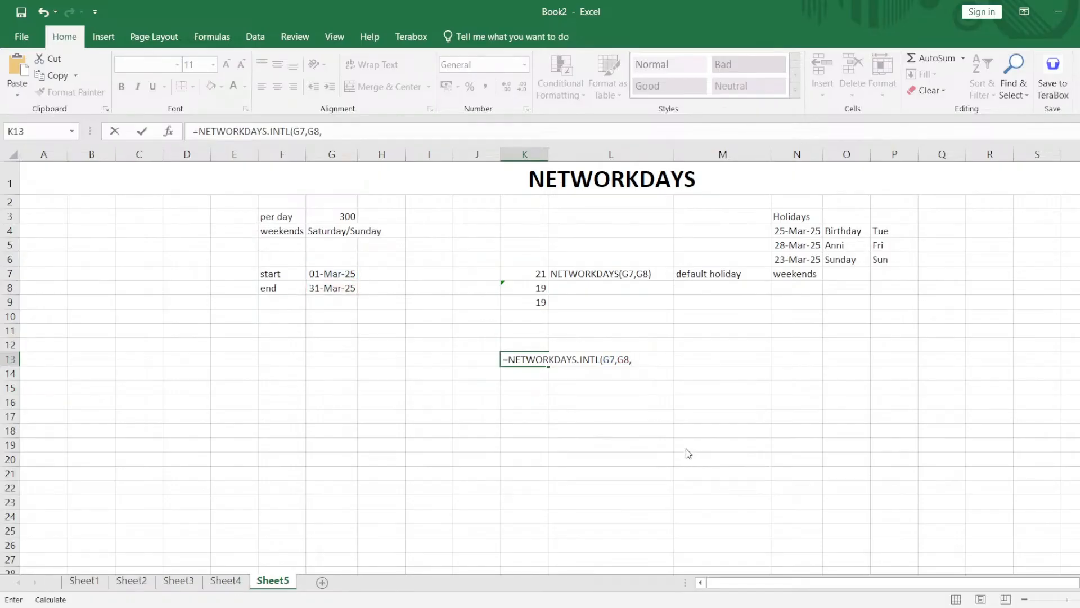
type("11")
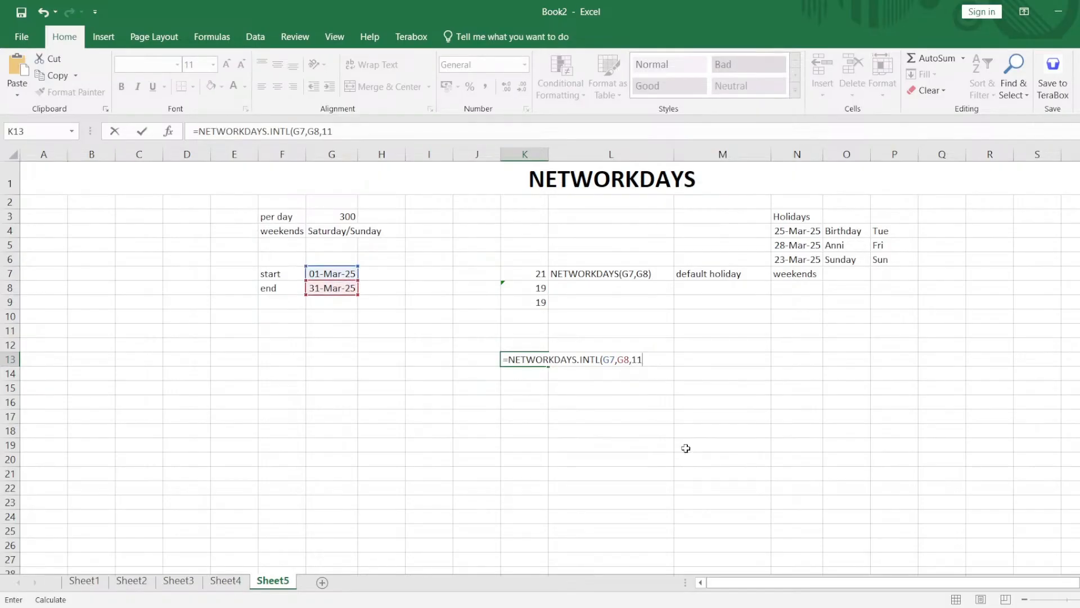
type(",")
left_click_drag(796, 229, 803, 262)
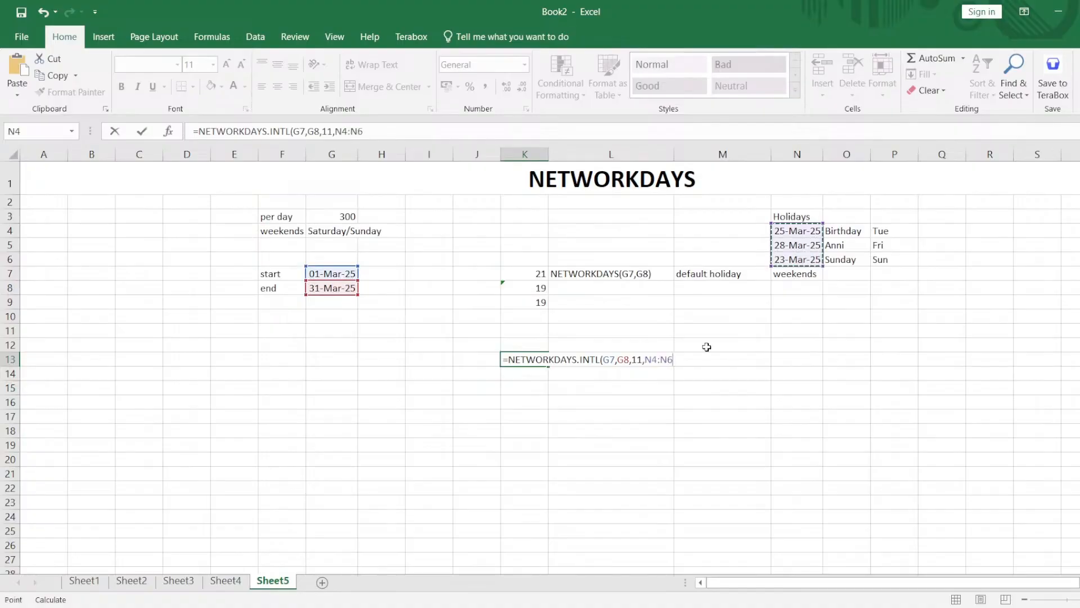
type(")")
key("Return")
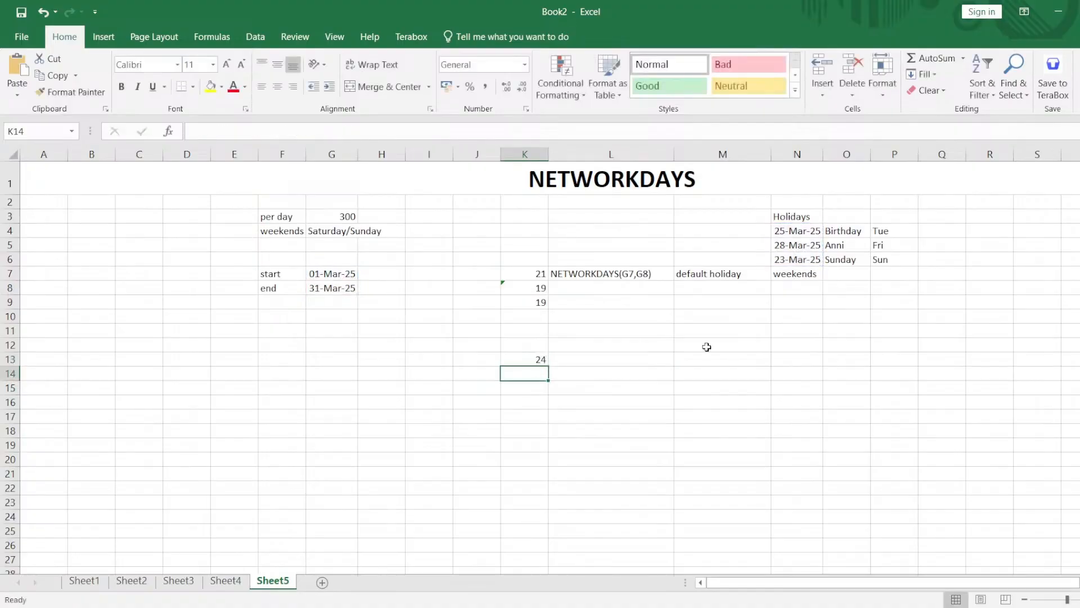
left_click(526, 360)
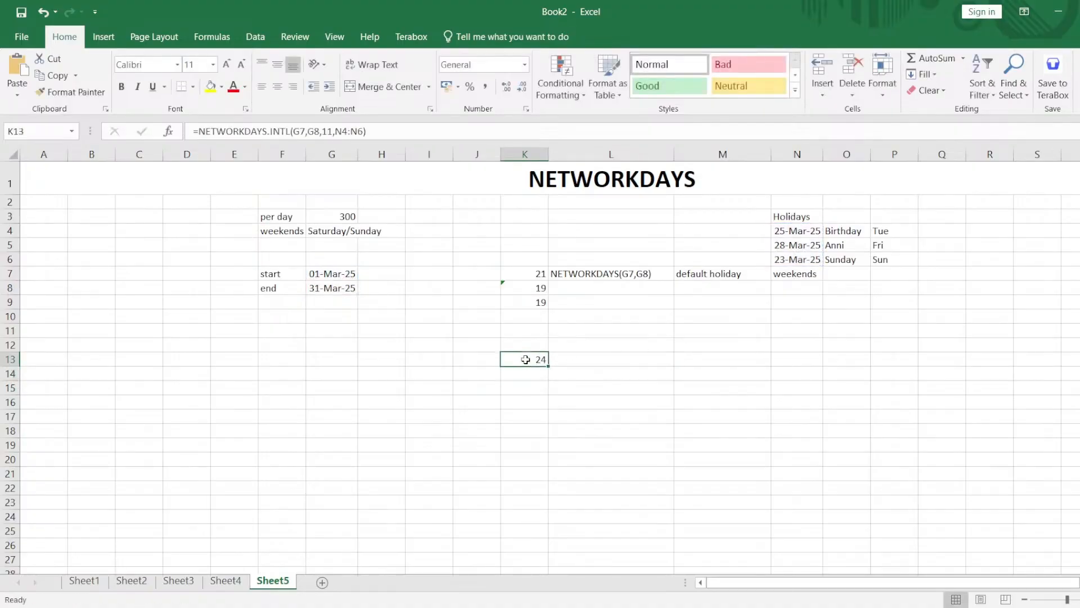
left_click(606, 366)
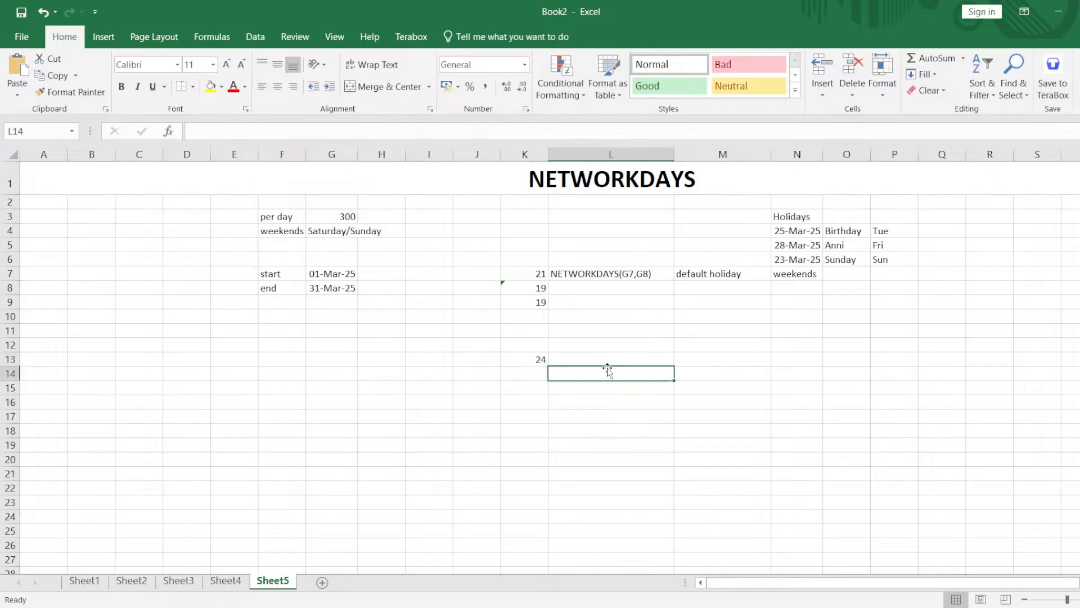
Open the NETWORKDAYS.INTL formula in K13 and examine its full text and referenced ranges.
left_click(537, 360)
double_click(537, 360)
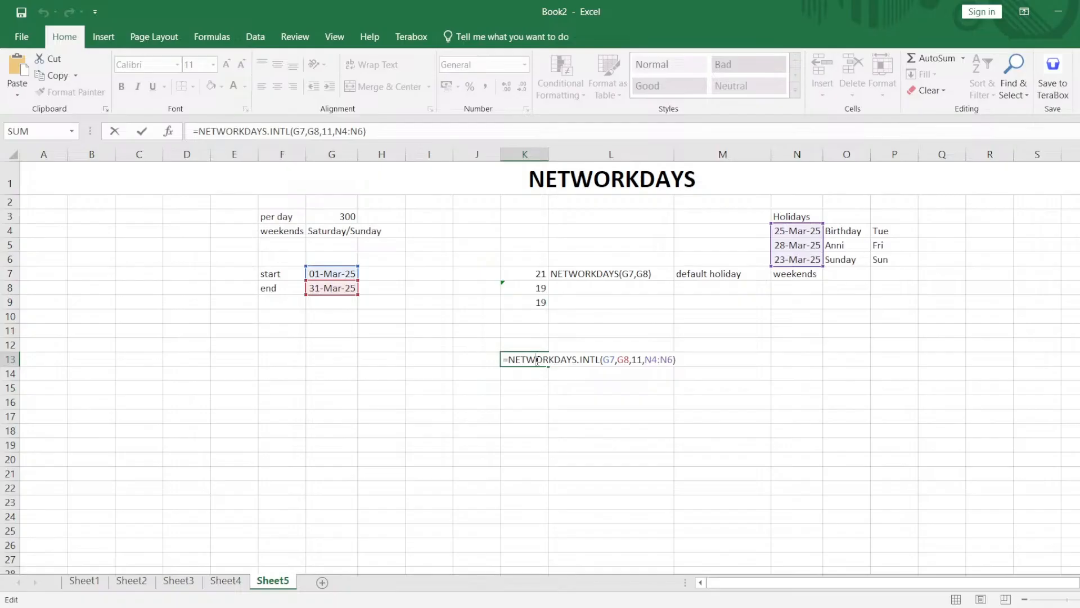
triple_click(539, 360)
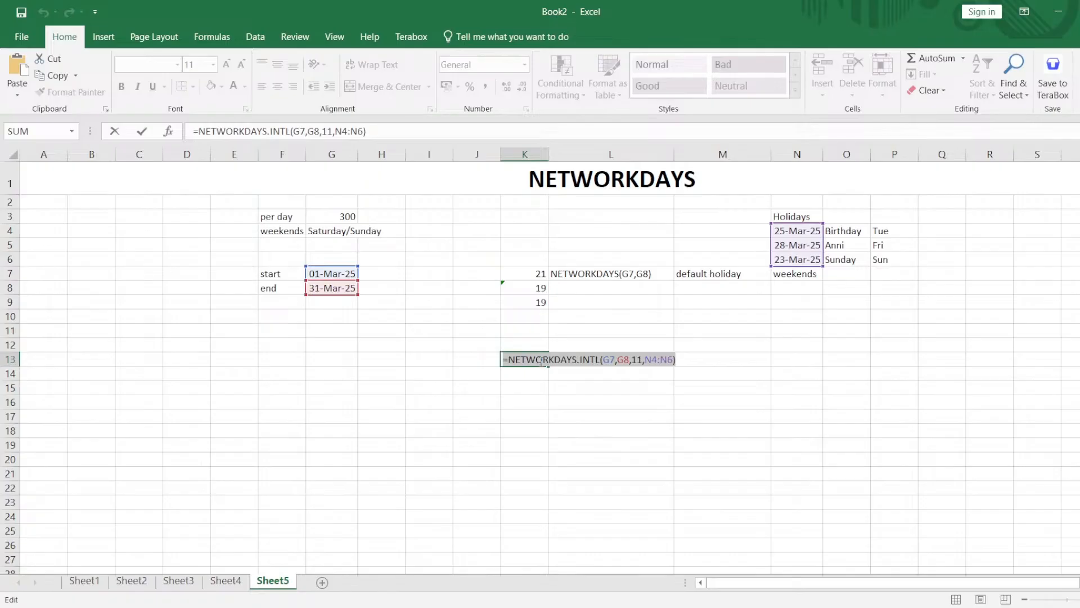
key("Delete")
key("Return")
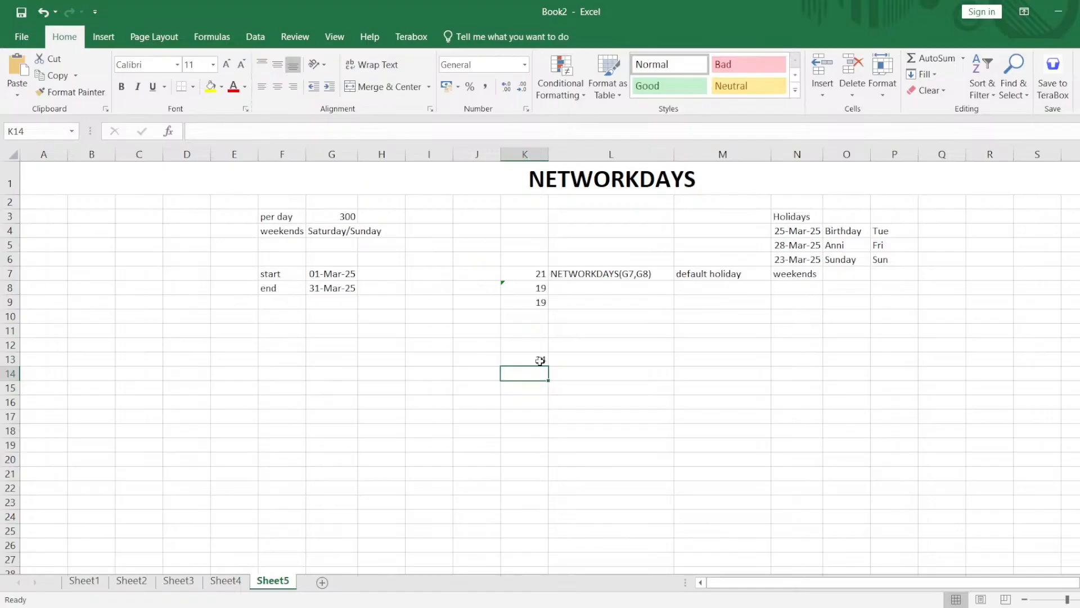
Recheck the arguments of the NETWORKDAYS.INTL formula in K13, leave it unedited and select cell G15.
double_click(537, 360)
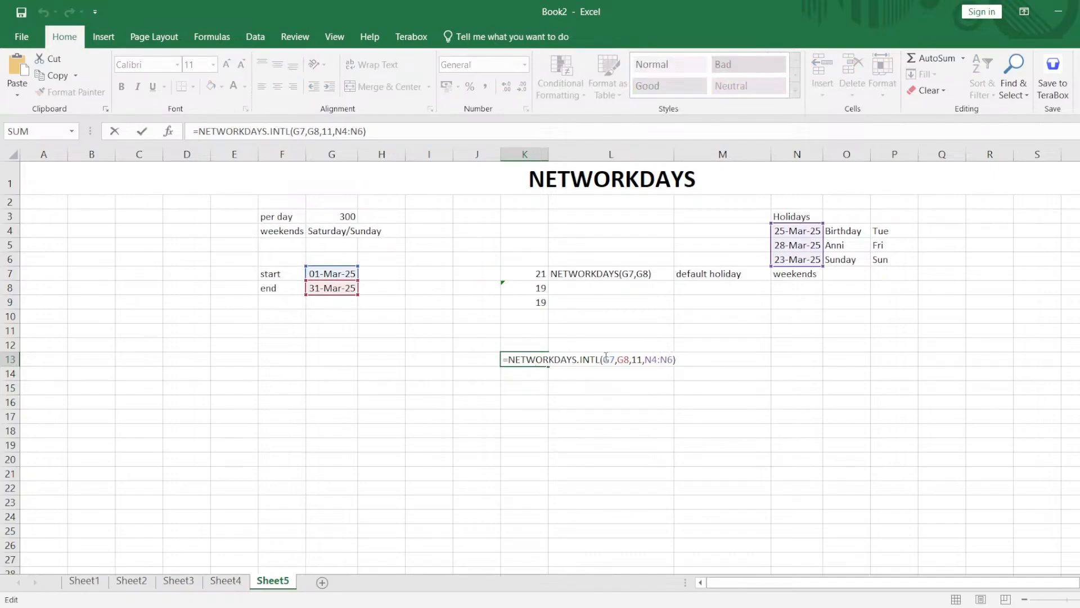
key("Return")
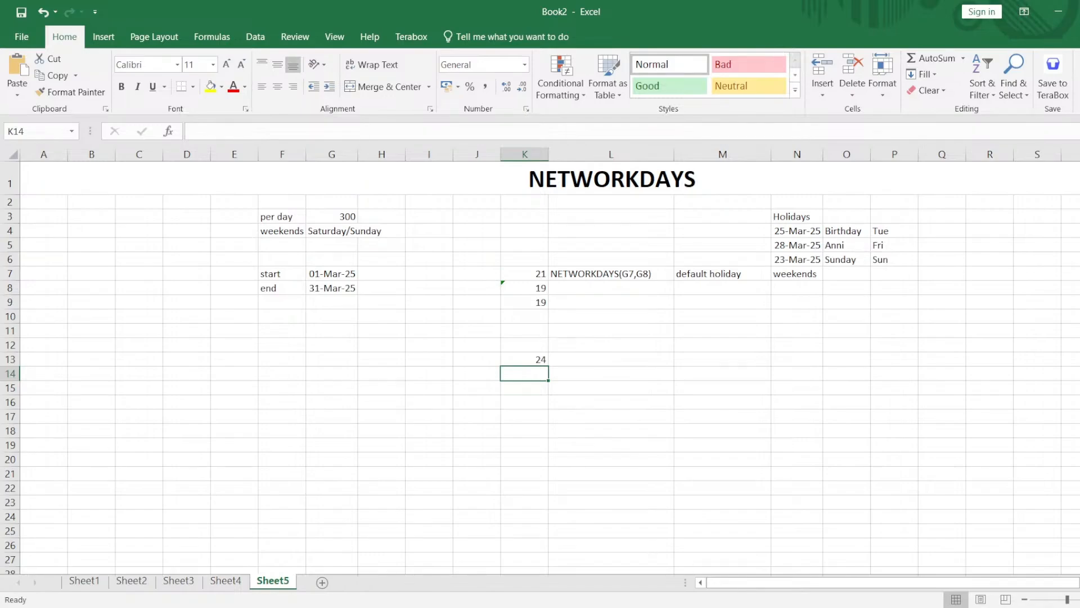
left_click(744, 576)
left_click(330, 392)
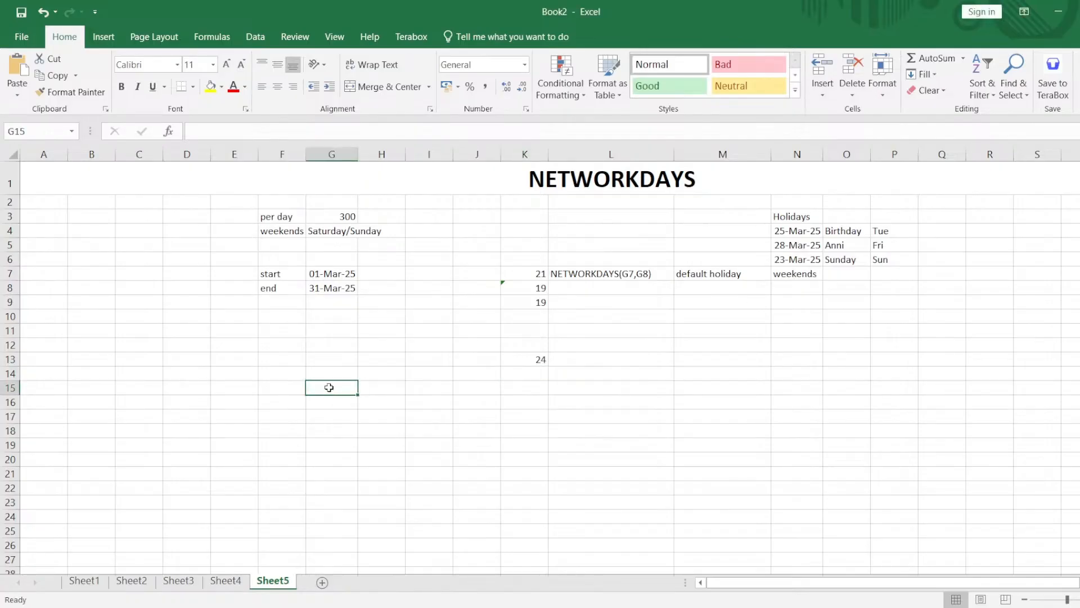
type("=")
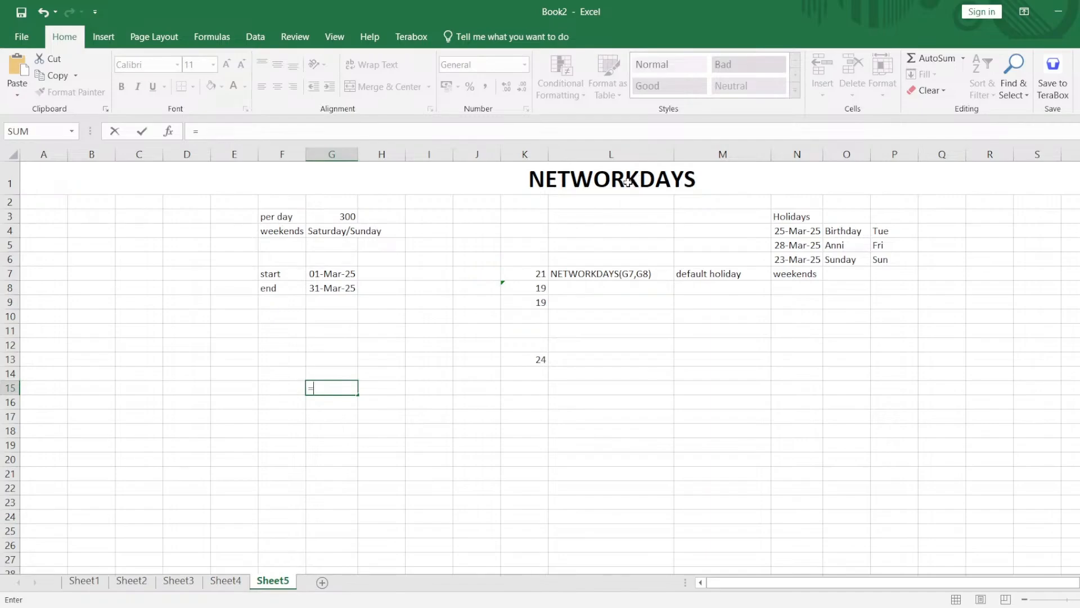
left_click(587, 272)
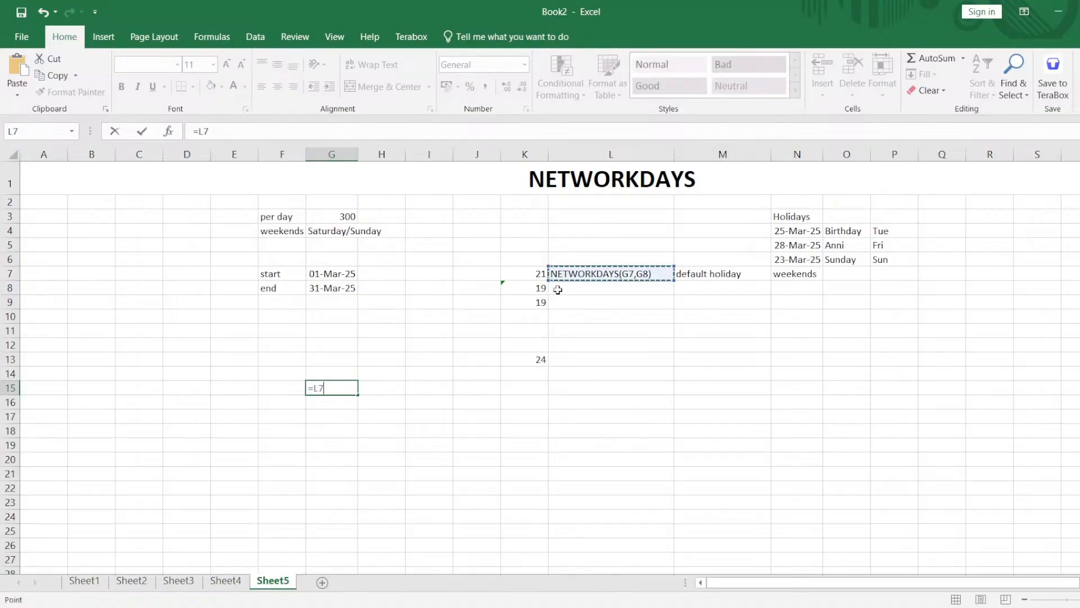
key("BackSpace")
key("BackSpace")
key("BackSpace")
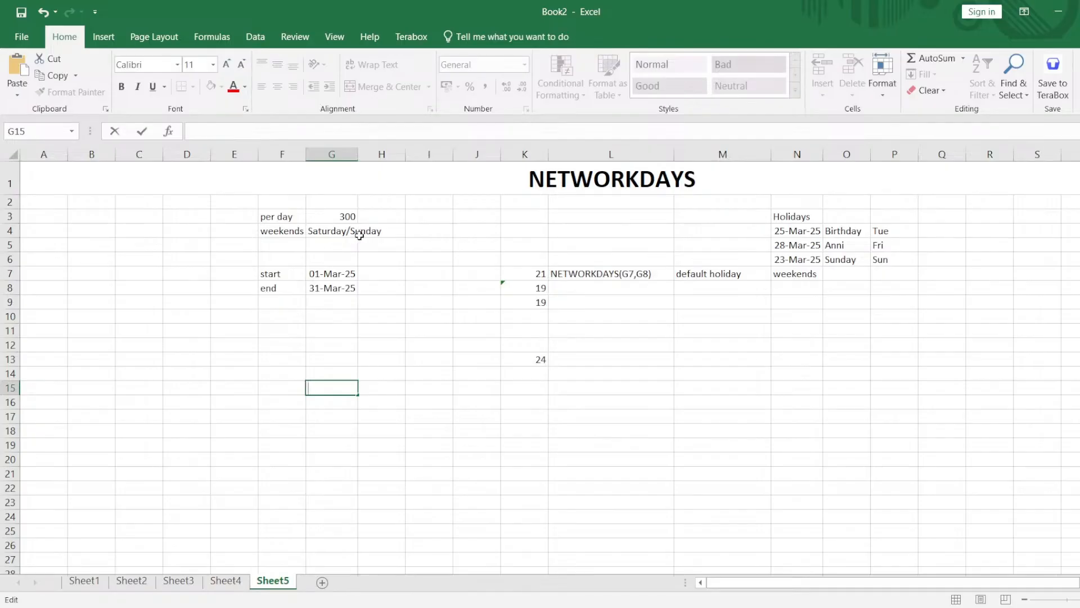
Calculate the working days in G15 with weekend code 16 and no holiday list, using =NETWORKDAYS.INTL(G7,G8,16).
type("=new")
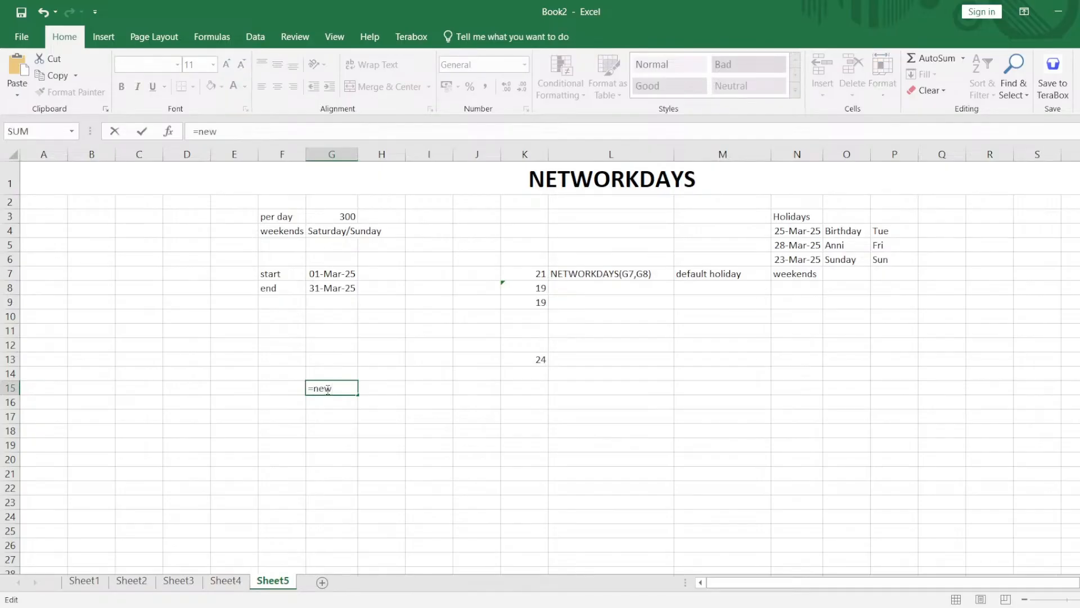
key("BackSpace")
type("t")
key("Down")
key("Tab")
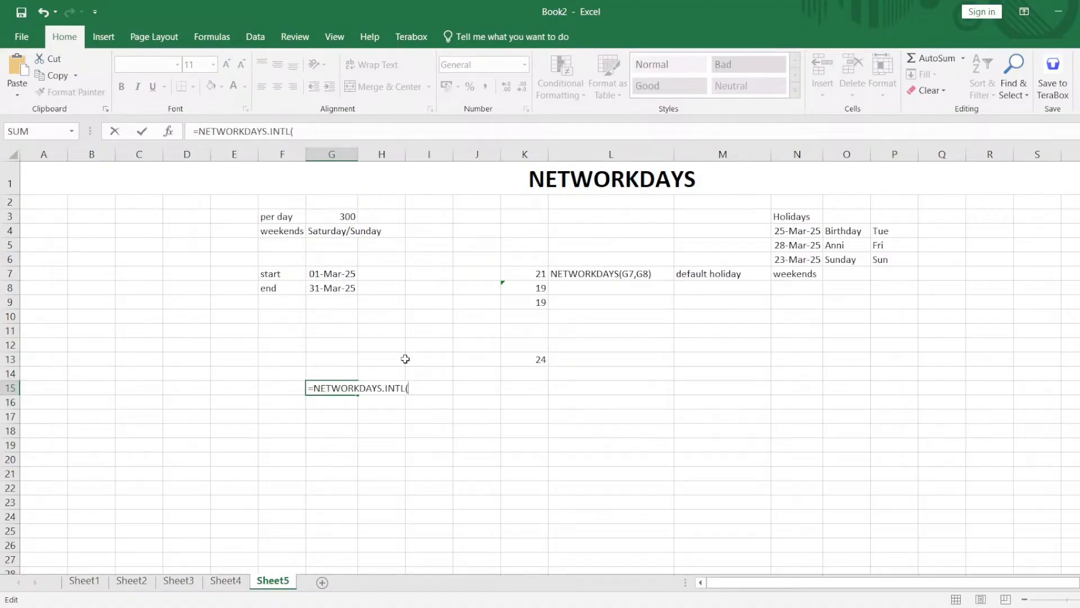
left_click(335, 276)
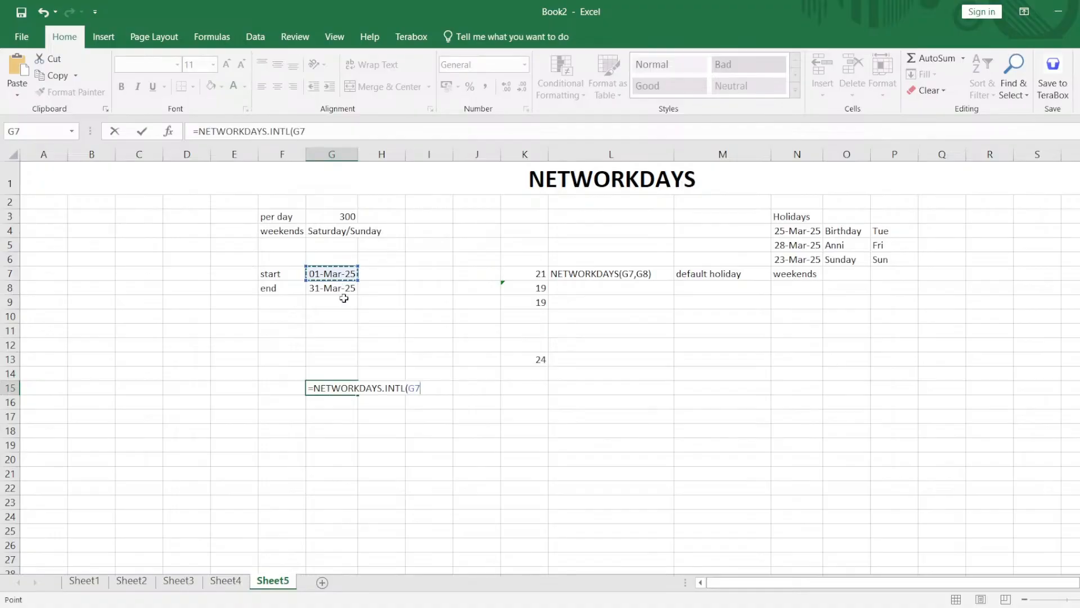
type(",")
left_click(332, 289)
type(",")
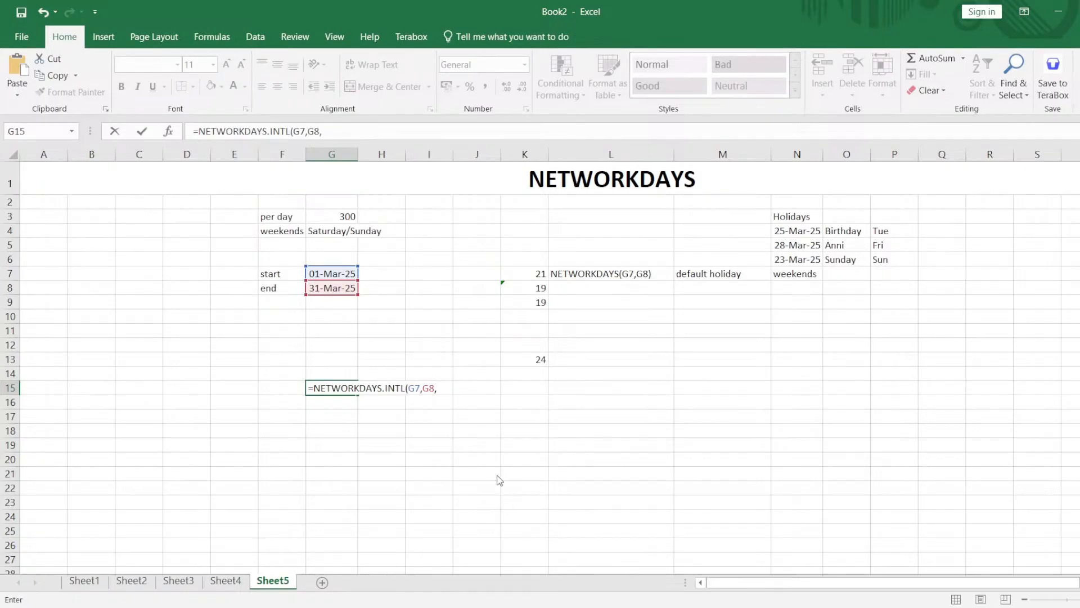
left_click(488, 535)
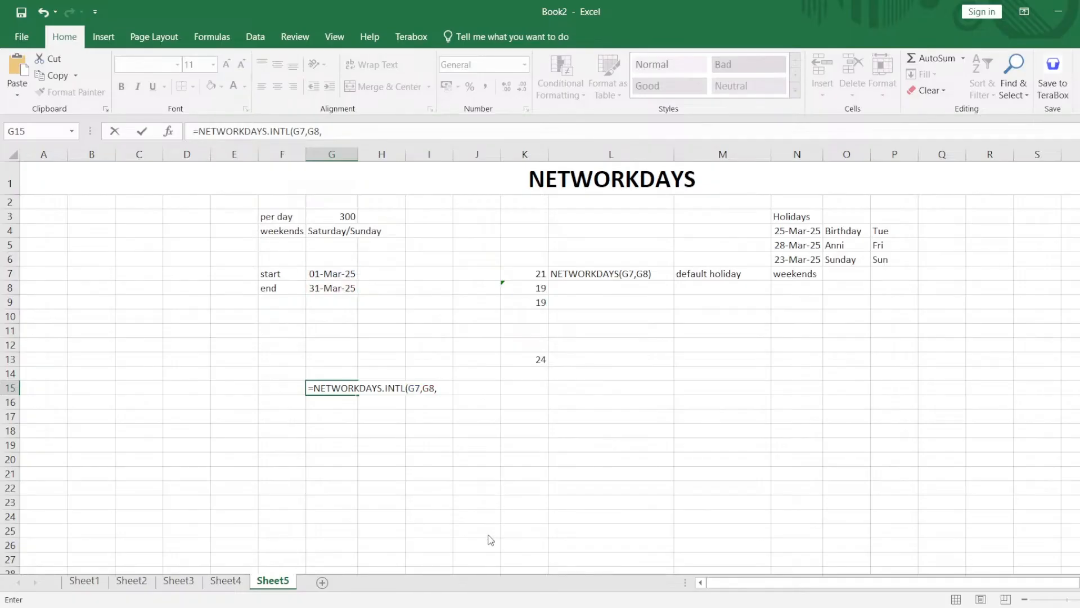
double_click(488, 535)
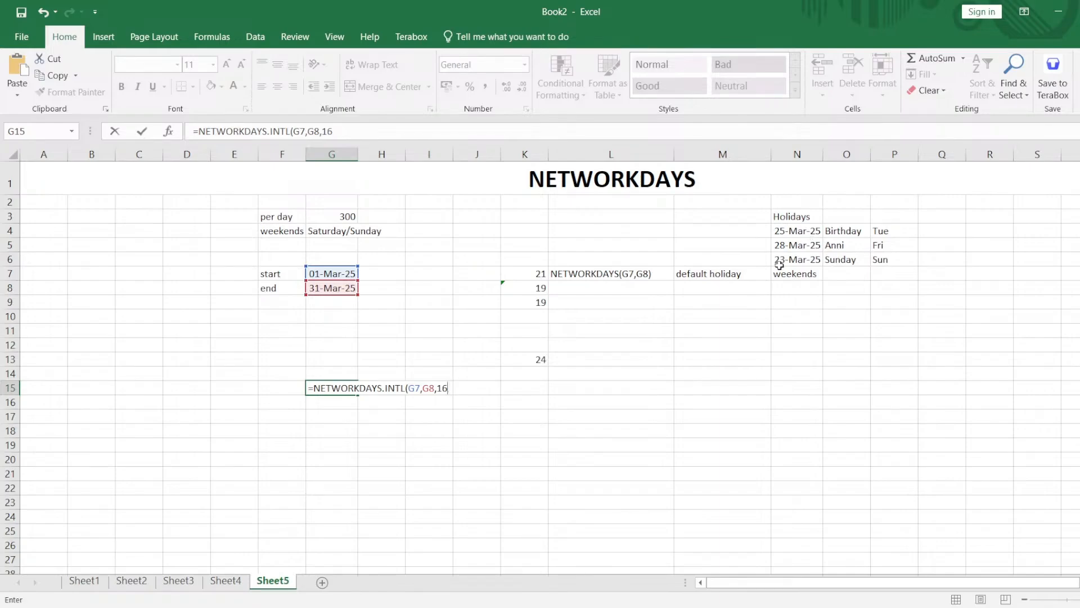
type(")")
key("Return")
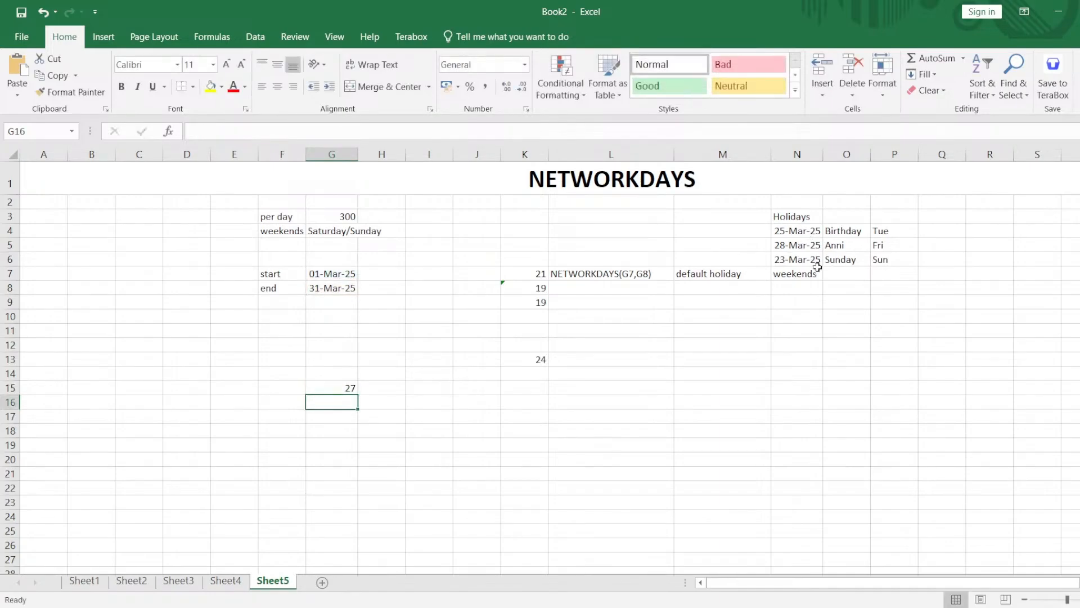
Move the Holidays heading and its three dates from N3:N6 to Q11, and widen column Q to fit the dates.
left_click_drag(781, 215, 812, 257)
key("ctrl+c")
left_click(931, 328)
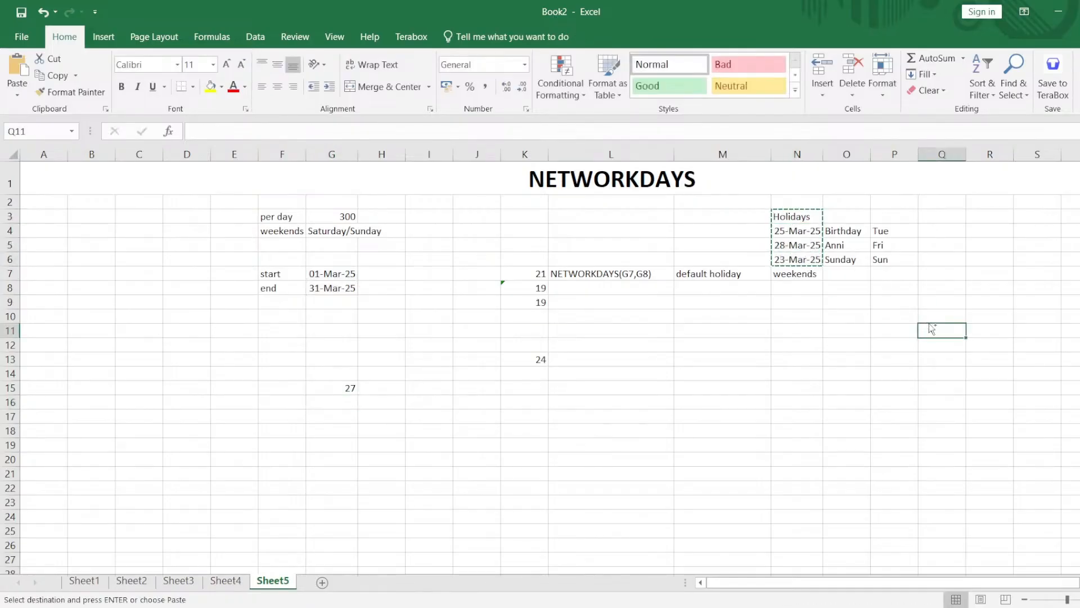
key("ctrl+v")
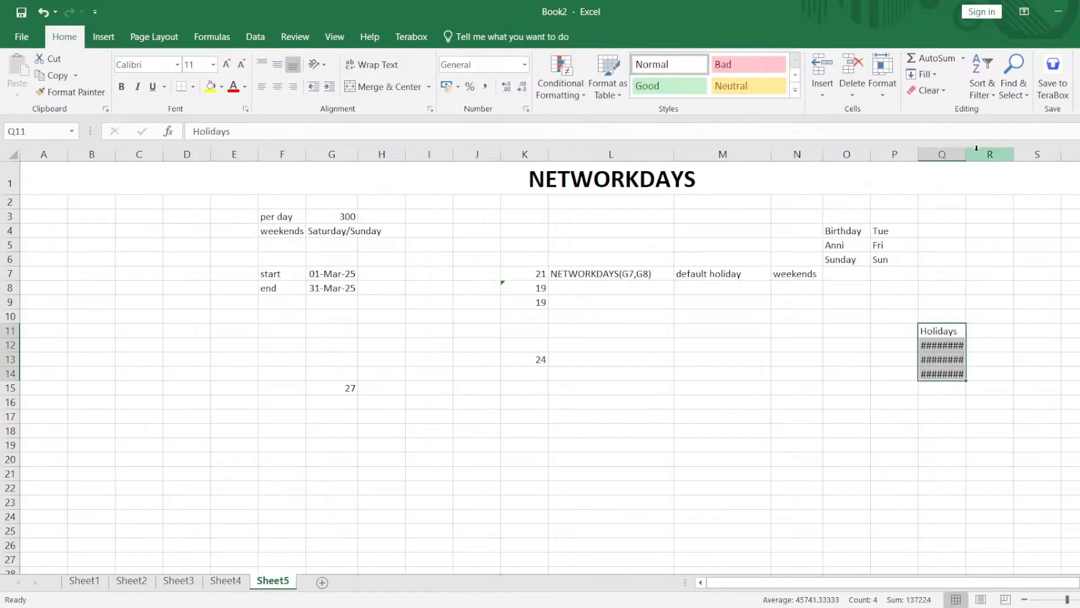
left_click_drag(967, 156, 984, 156)
left_click(991, 329)
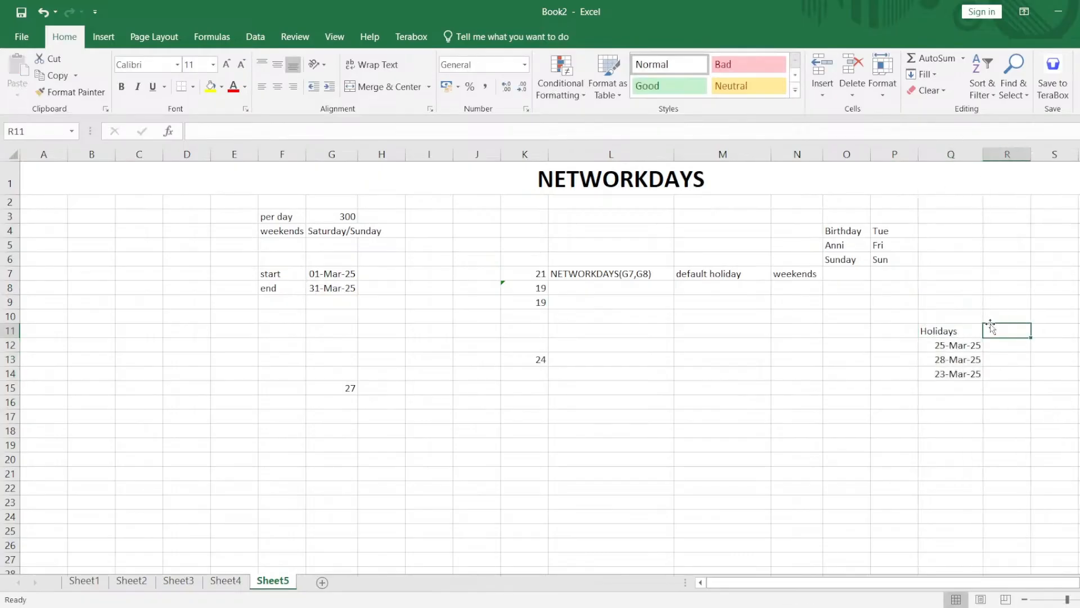
Move the three March holiday dates from Q12:Q14 down to Q15:Q17.
left_click_drag(965, 349, 972, 374)
key("ctrl+c")
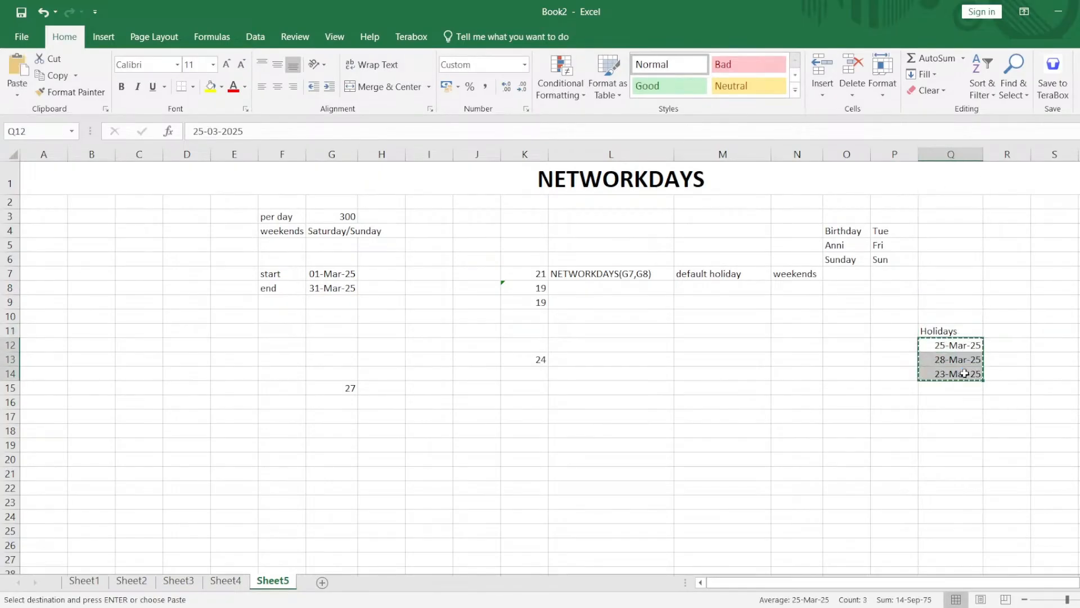
left_click(945, 392)
key("Return")
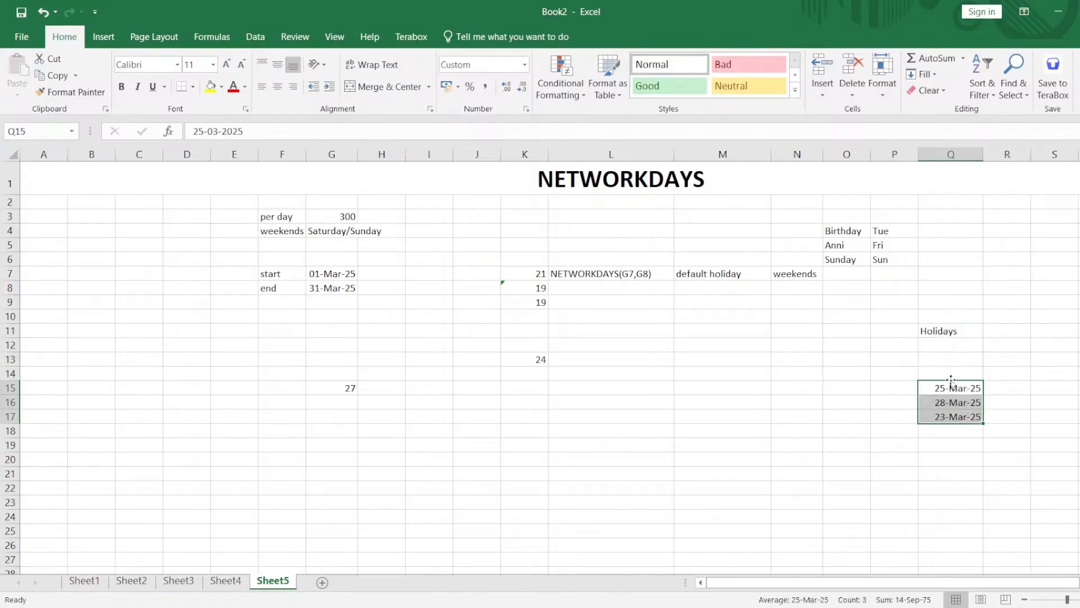
Enter the holiday dates 01-Jan-2025, 07-Feb-2025 and 02-Mar-2025 in Q12 to Q14.
left_click(963, 358)
left_click(963, 345)
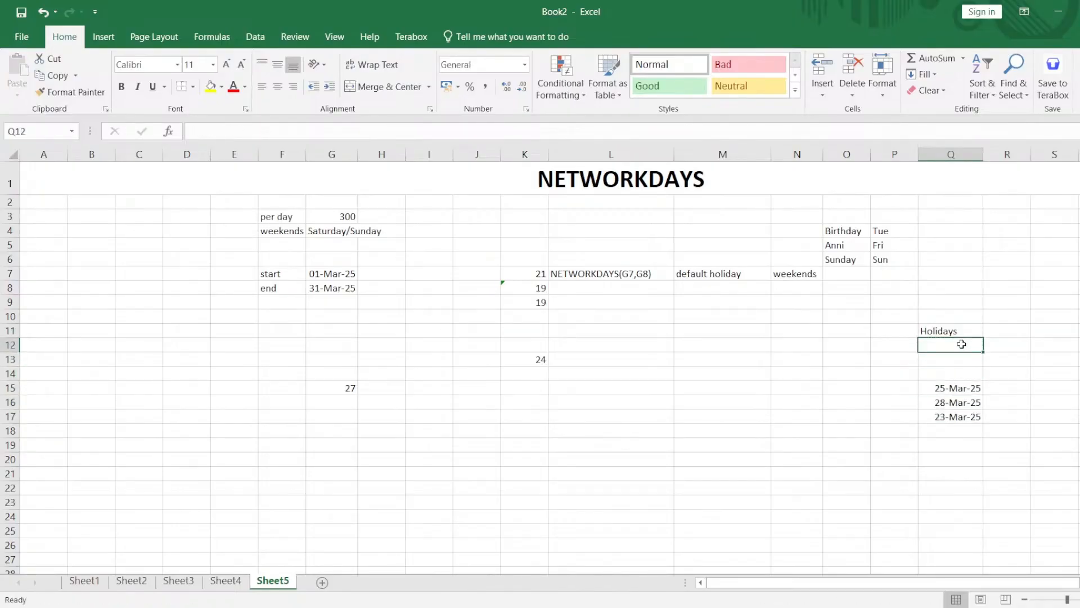
type("1-jan-2025")
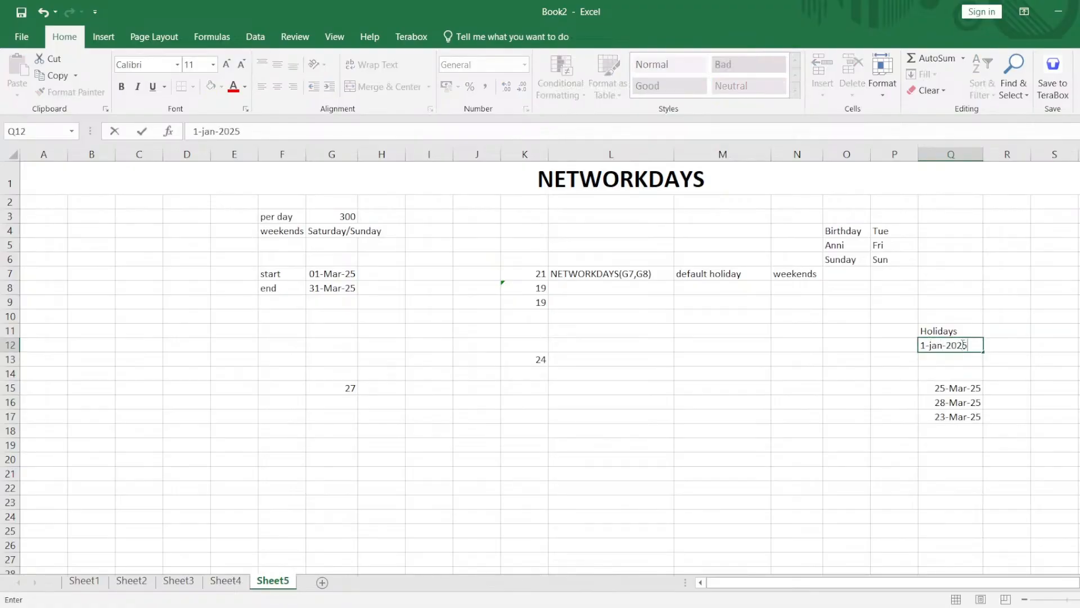
key("Return")
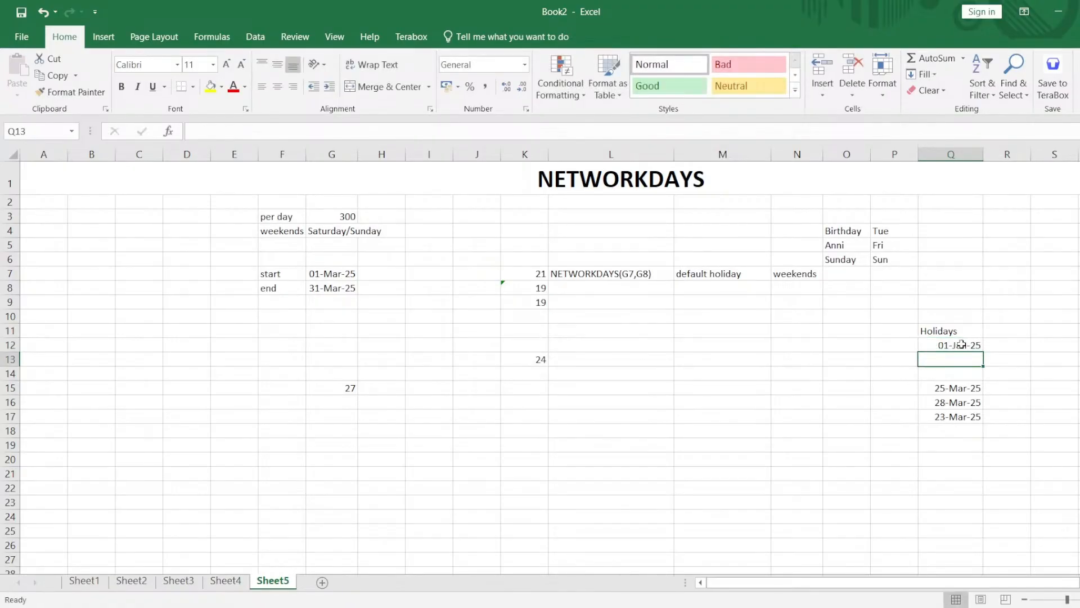
type("077-feb-")
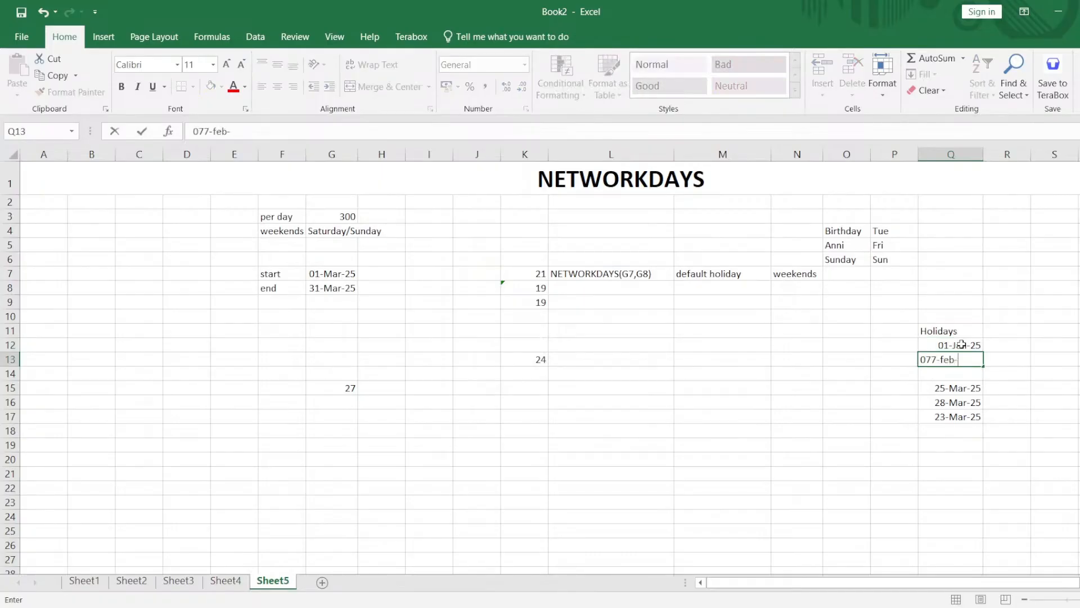
type("2025")
key("Return")
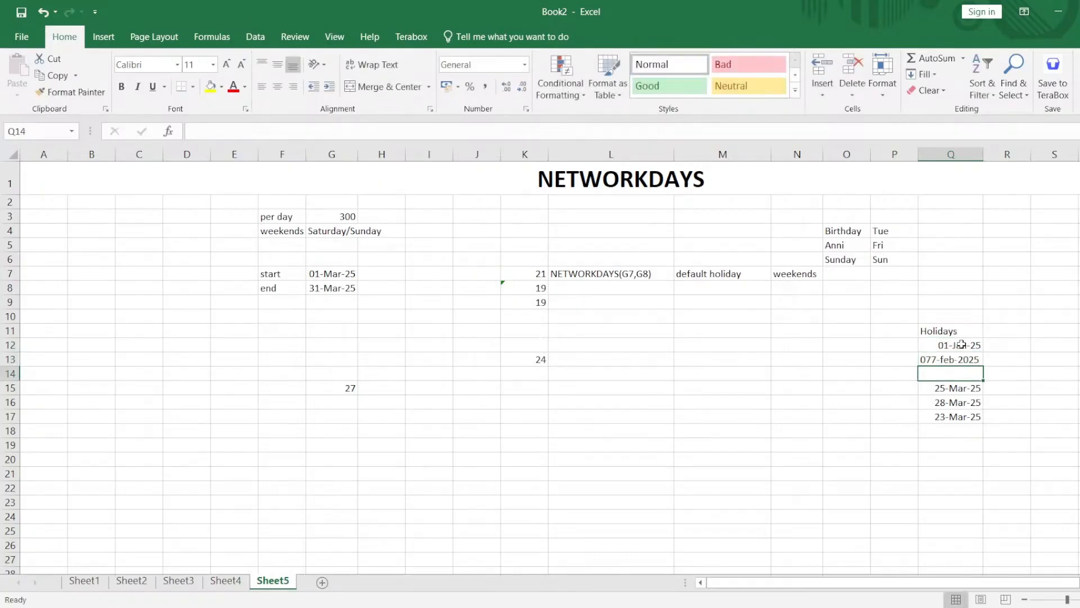
double_click(935, 360)
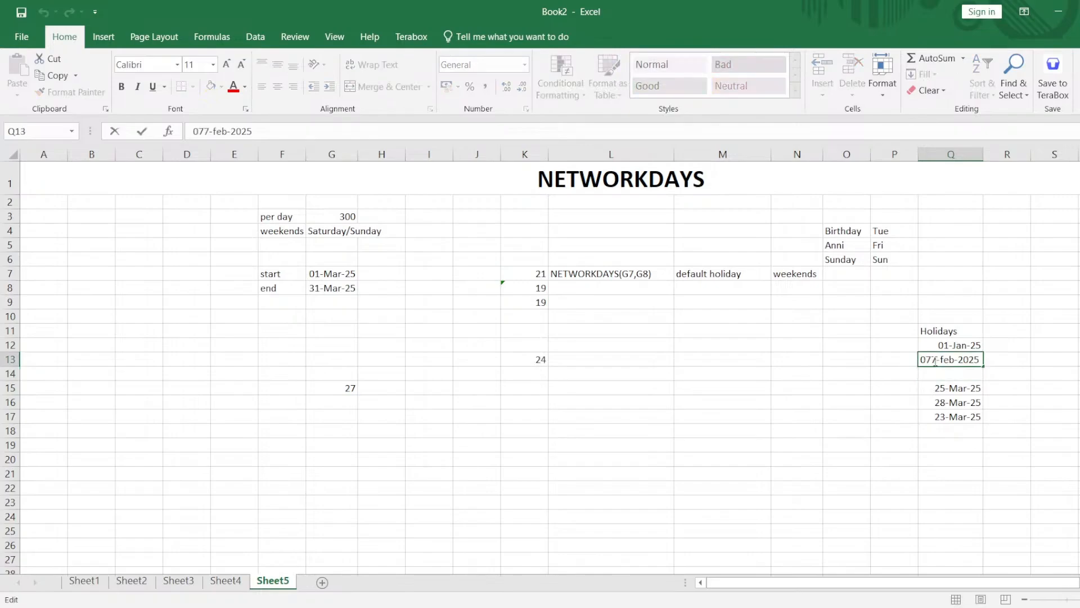
key("BackSpace")
key("BackSpace")
type("7")
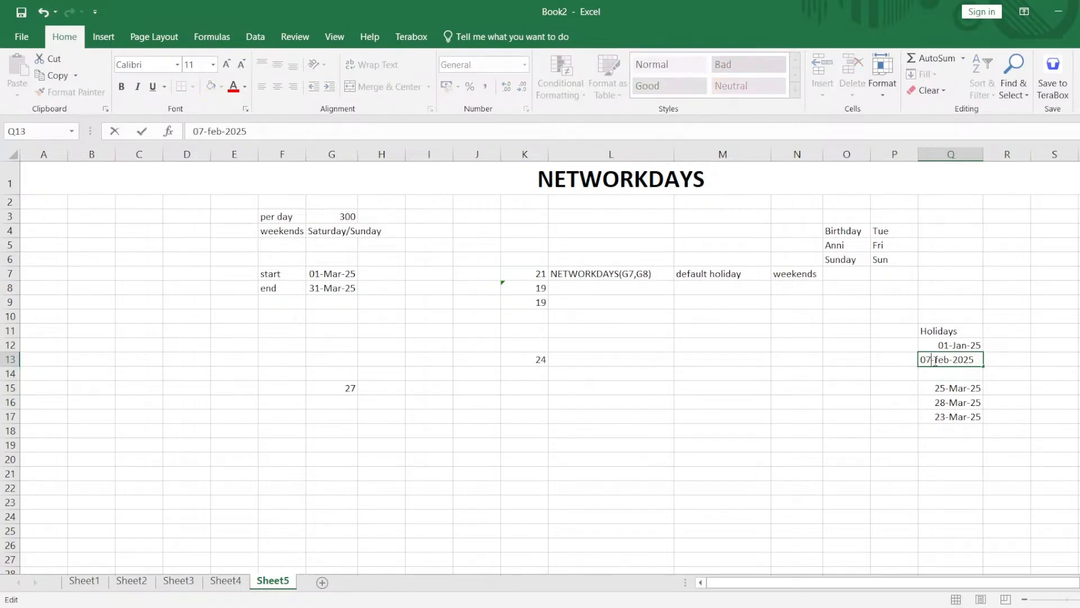
key("Return")
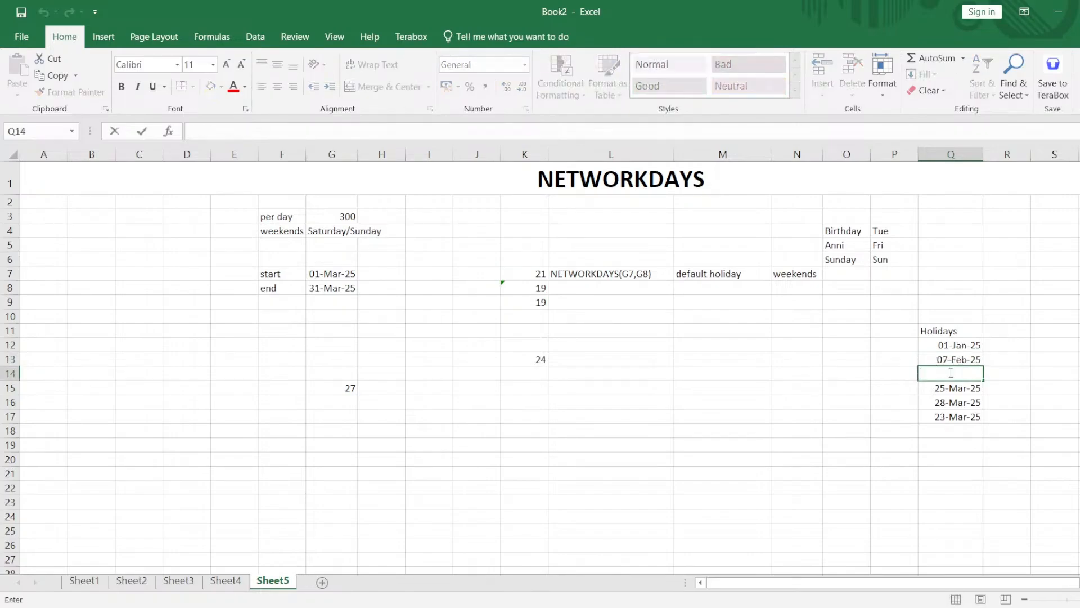
type("02-mar-2025")
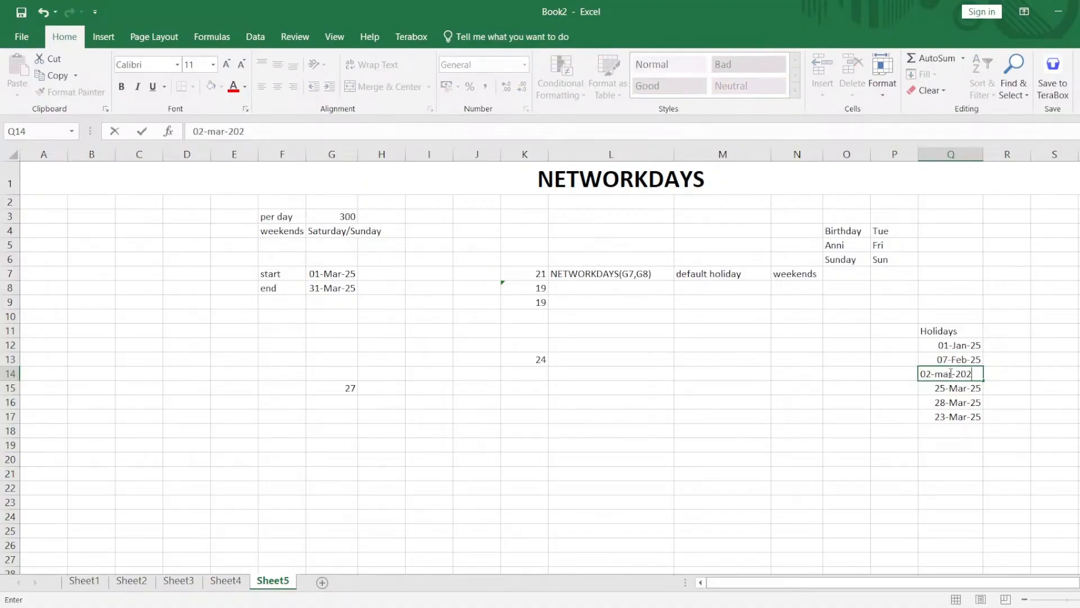
key("Return")
Add the holiday dates 01-Apr-2025 in Q18 and 01-May-2025 in Q19.
key("Down")
key("Down")
key("Down")
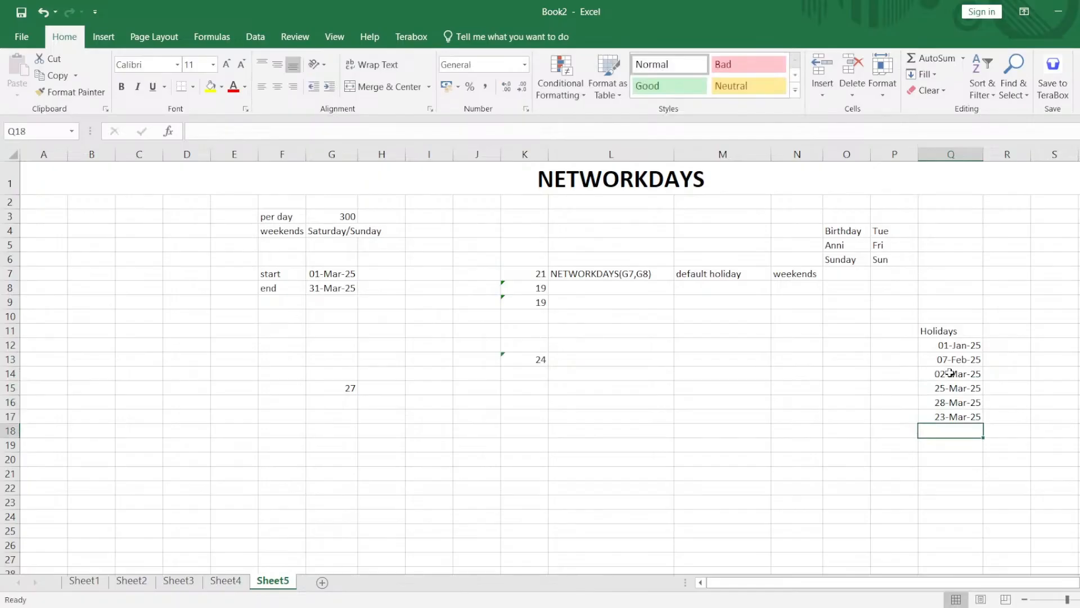
type("01")
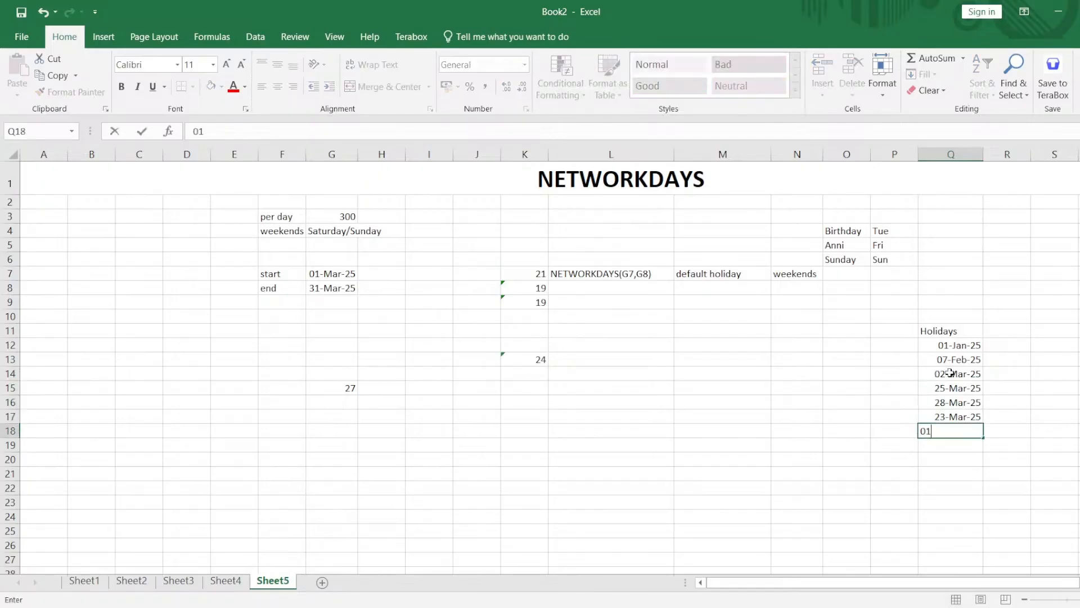
type("-apr-2025")
key("Return")
type("01-")
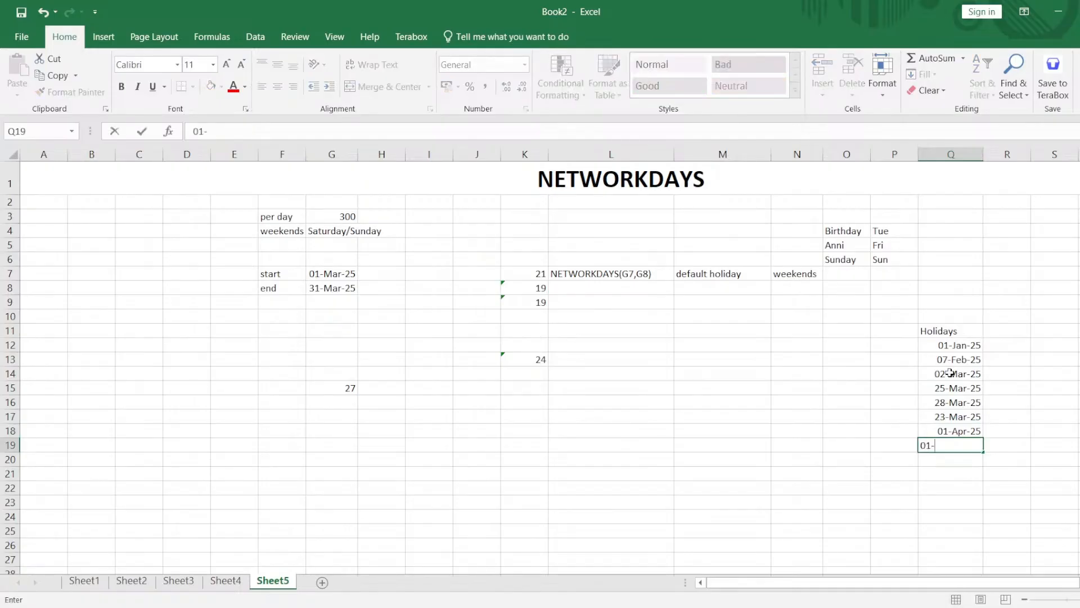
type("may-2025")
key("Return")
Add the holiday dates 10-Oct-2025 in Q20 and 25-Dec-2025 in Q21, and select the holiday list Q11:Q21.
type("10")
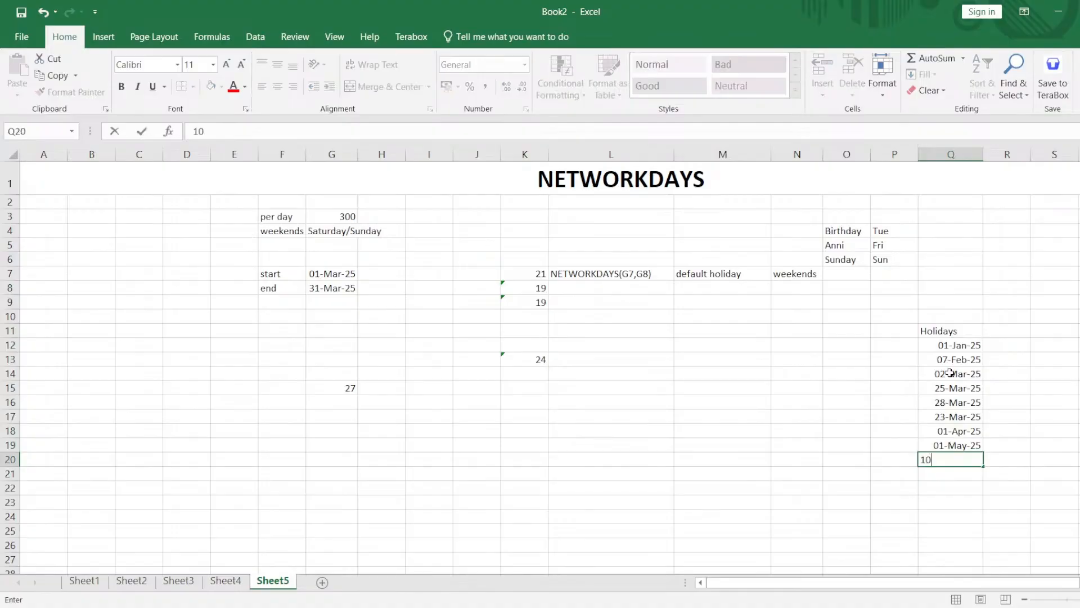
type("-ocy")
key("BackSpace")
type("t-2025")
key("Return")
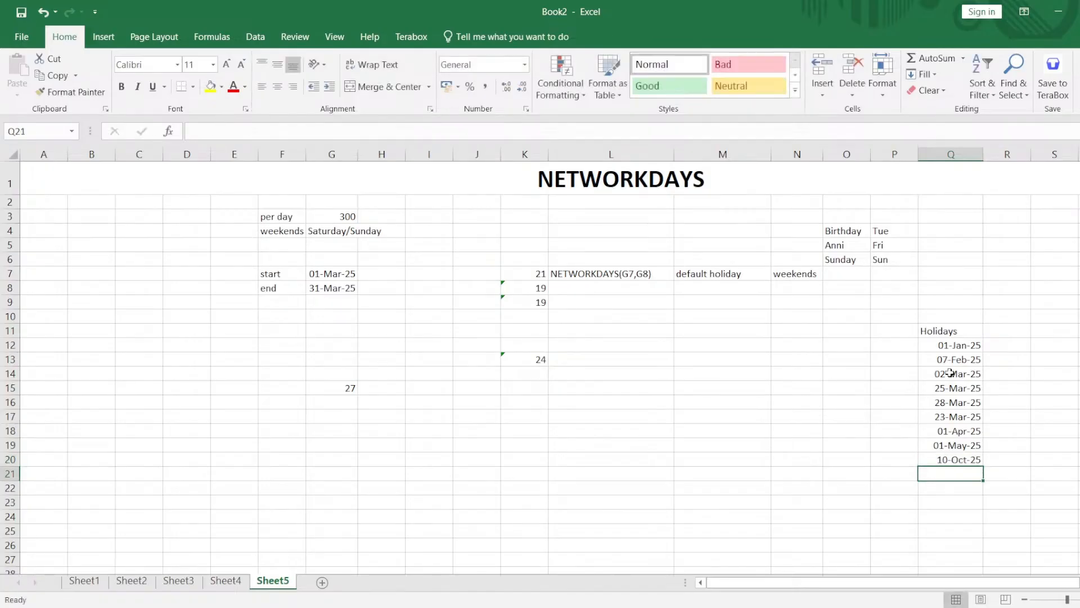
type("25-dec")
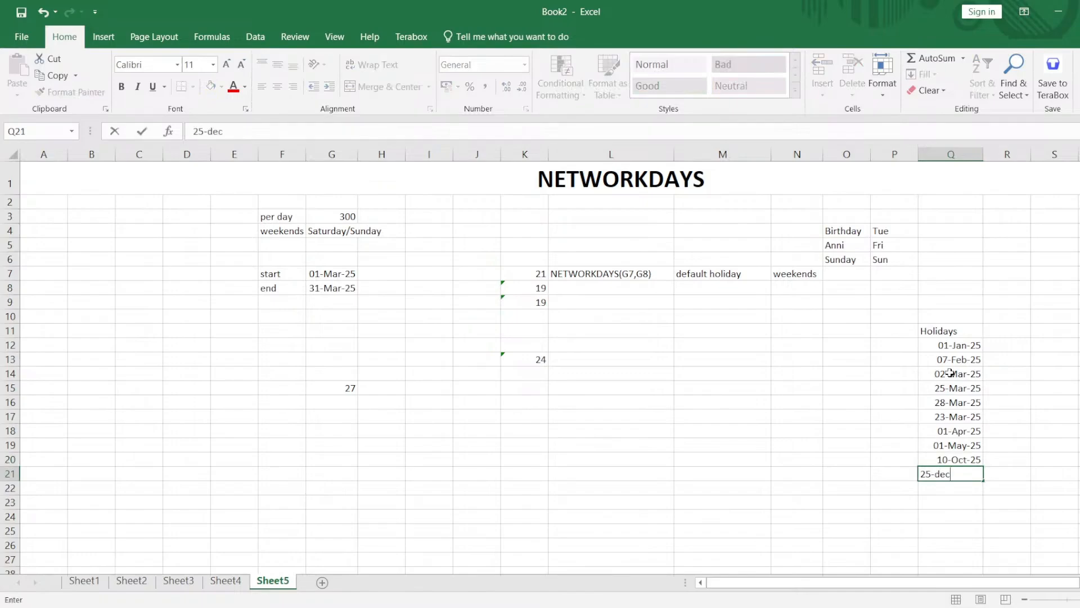
type("-2025")
key("Return")
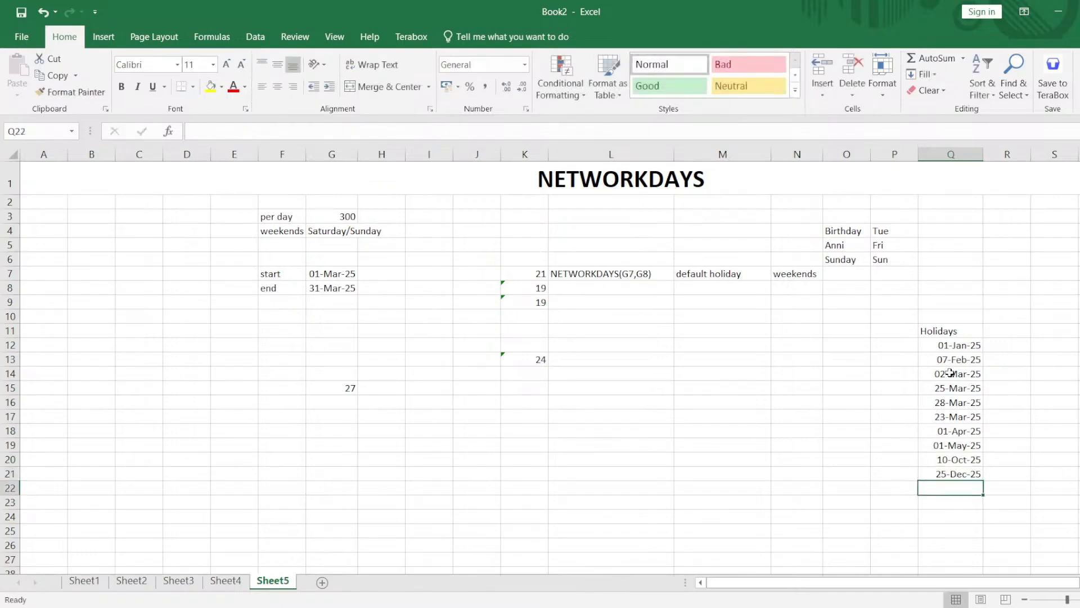
left_click_drag(953, 332, 964, 469)
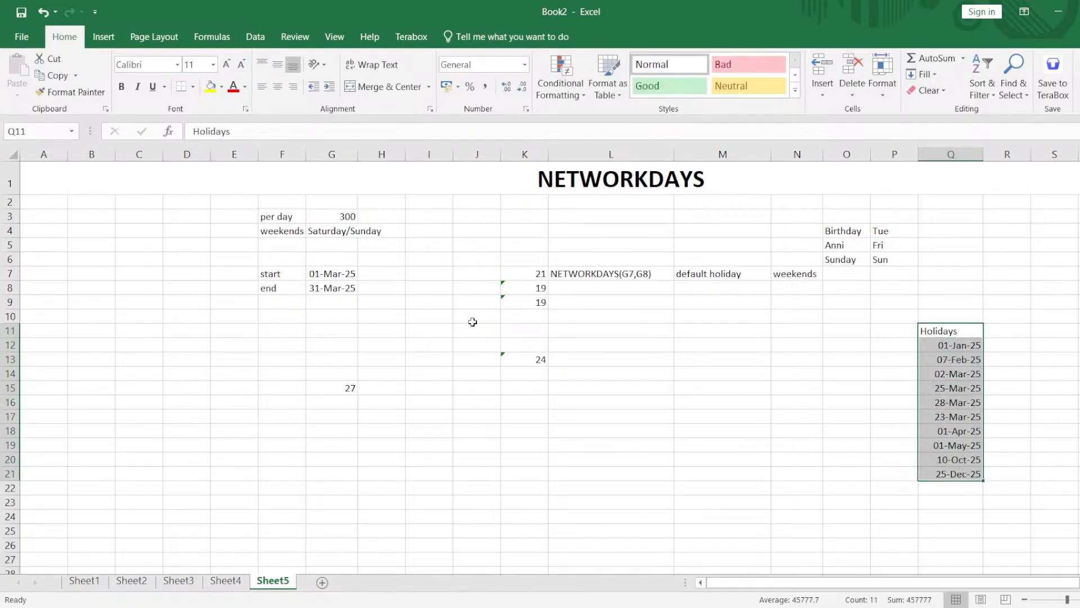
Add the unit label "rs" in H3 beside the per-day amount.
left_click(328, 218)
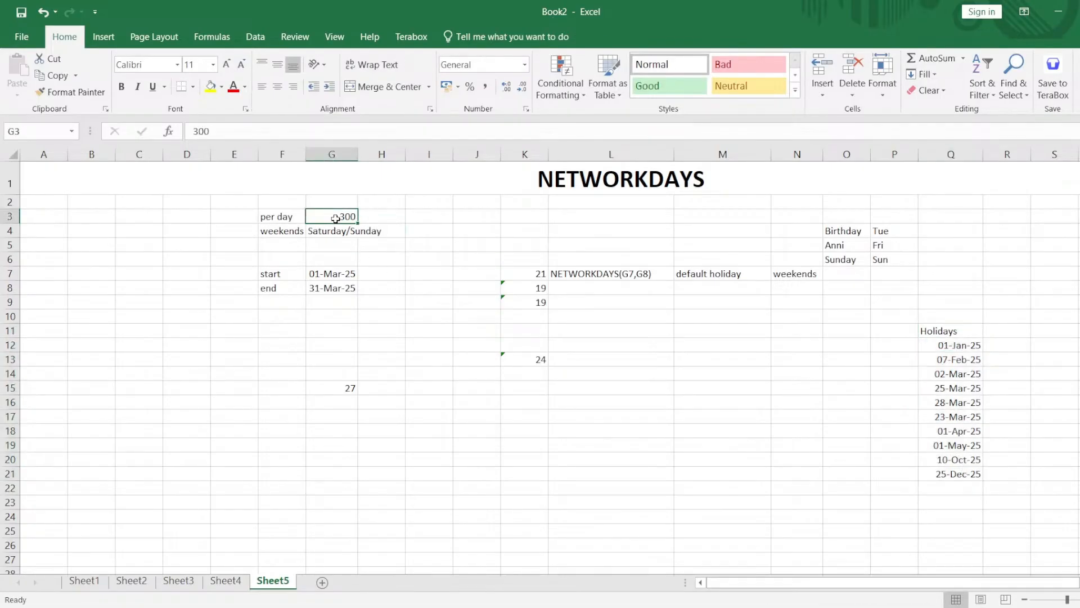
left_click(369, 219)
type("rs")
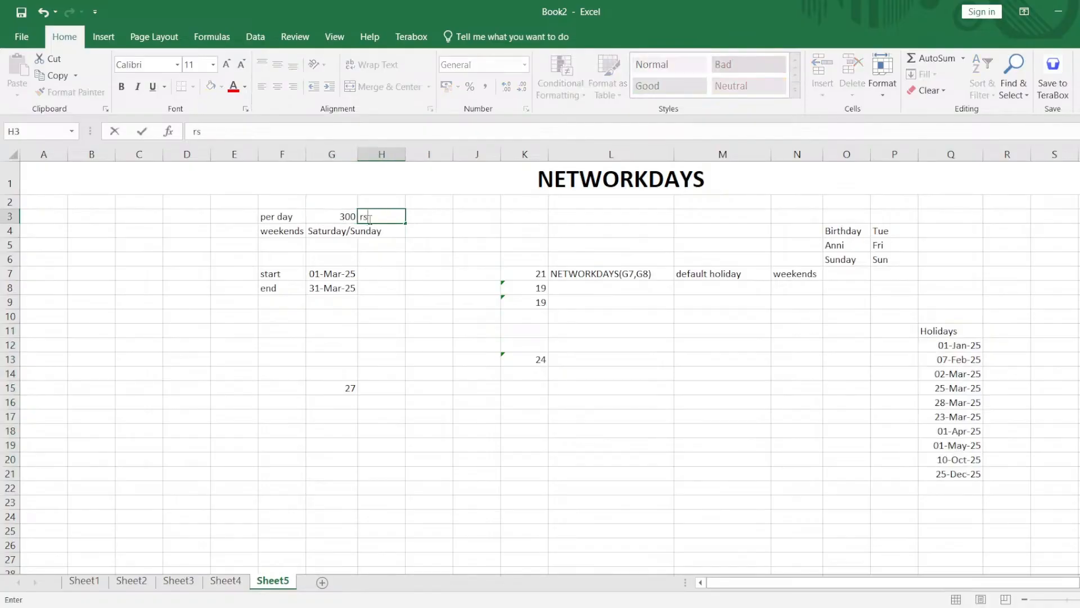
key("Return")
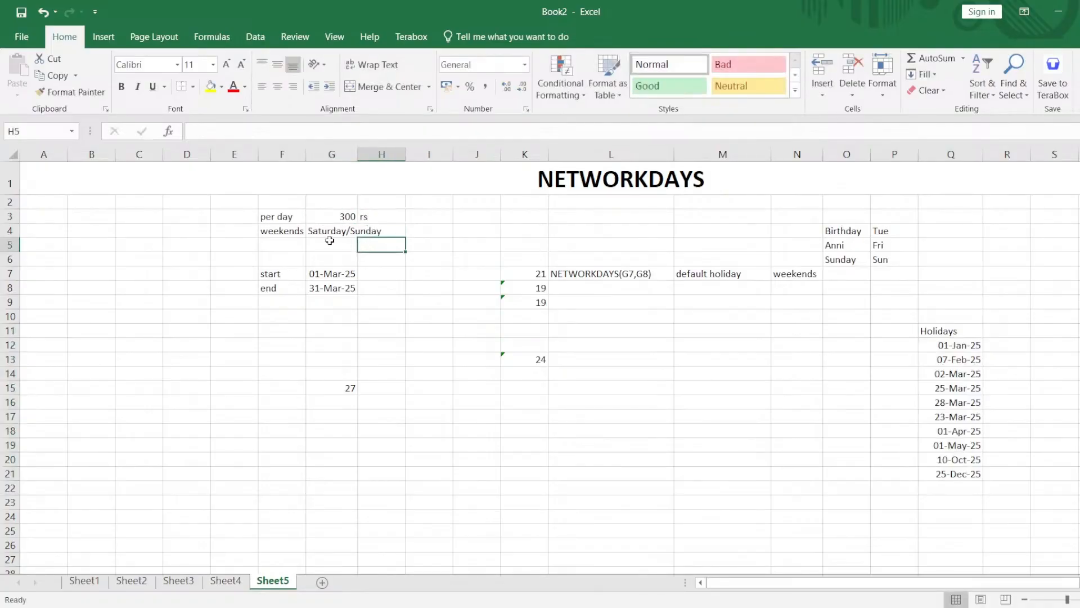
Change the weekends entry in G4 to Sunday only.
left_click(325, 232)
left_click_drag(325, 232, 366, 232)
left_click(366, 232)
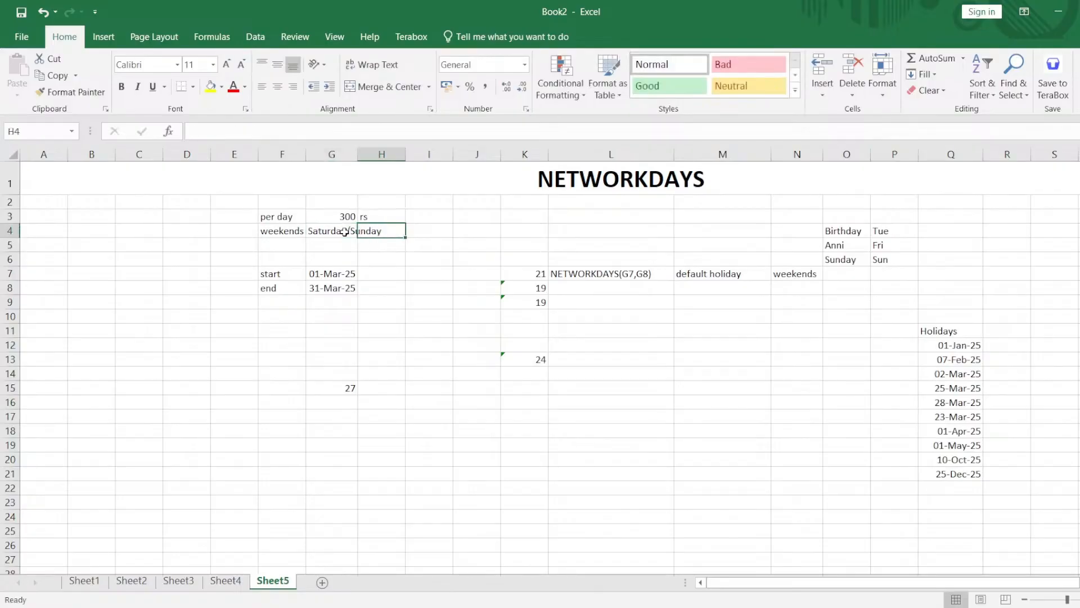
double_click(345, 231)
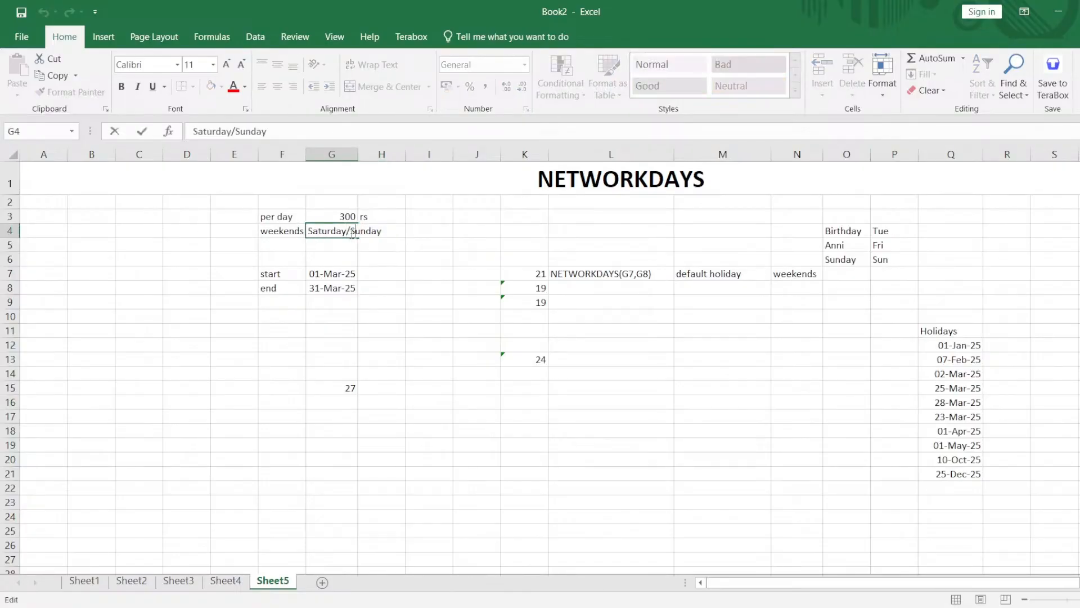
left_click_drag(351, 232, 290, 239)
key("BackSpace")
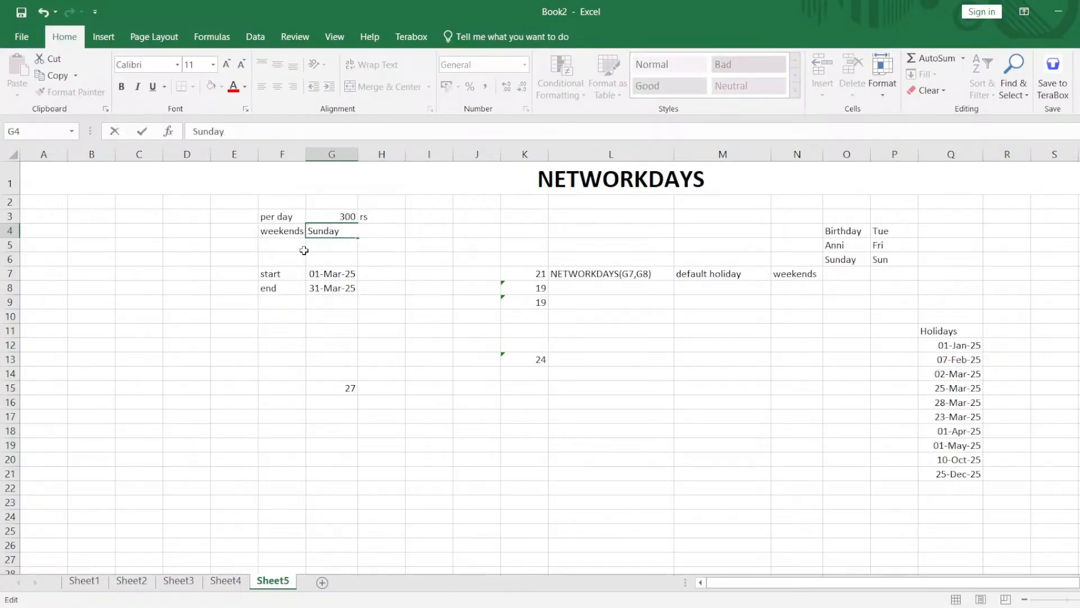
left_click(304, 251)
double_click(339, 232)
Replace the formula in G15 with a new NETWORKDAYS.INTL function using G7 as start date and G8 as end date.
double_click(341, 390)
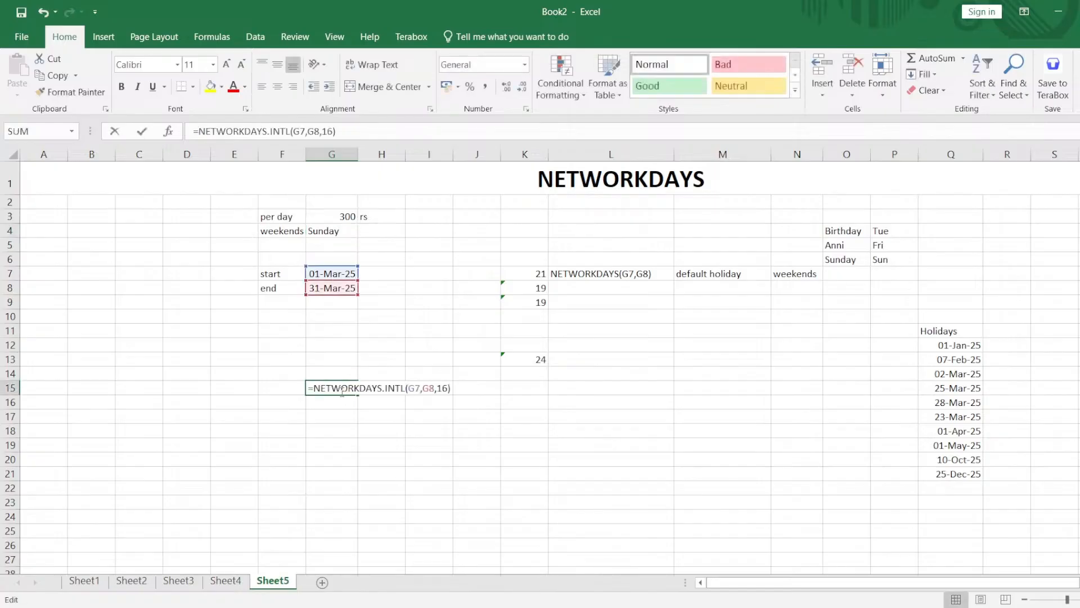
key("End")
key("shift+Home")
key("BackSpace")
type("=")
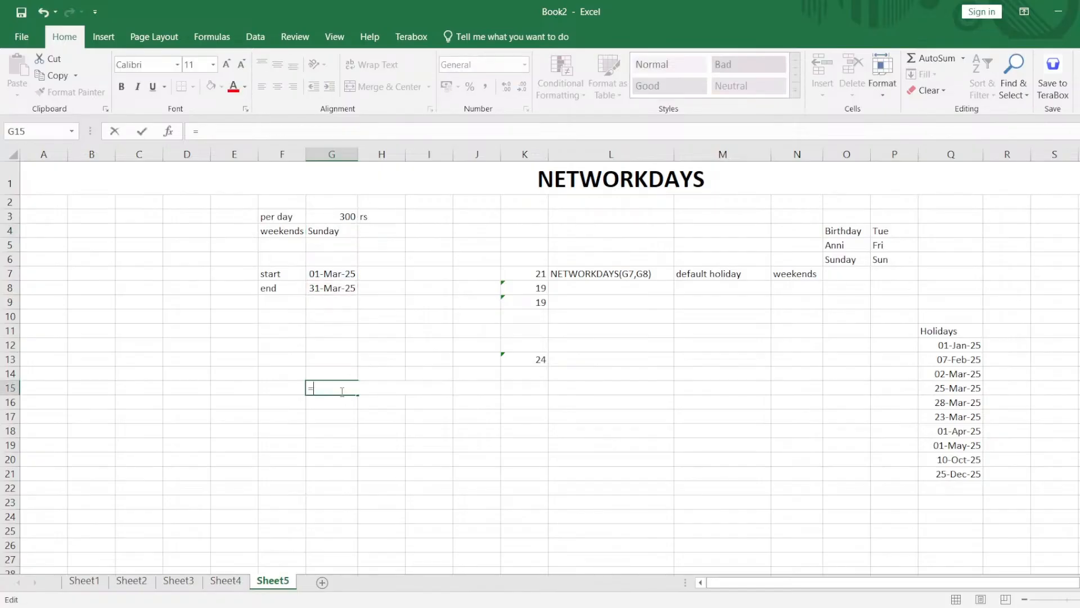
type("ne")
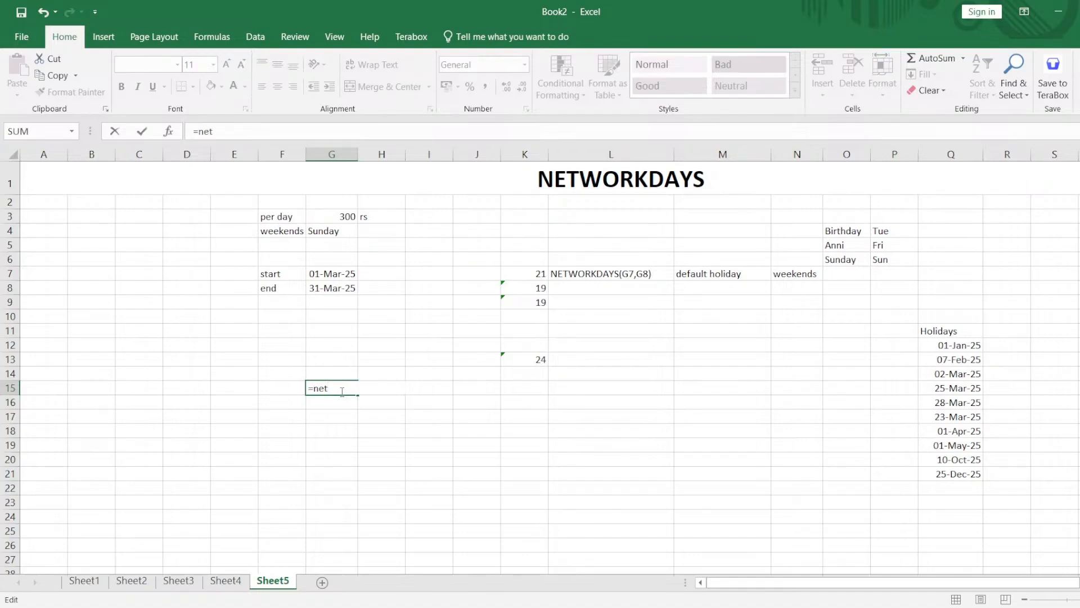
type("t")
key("Down")
key("Tab")
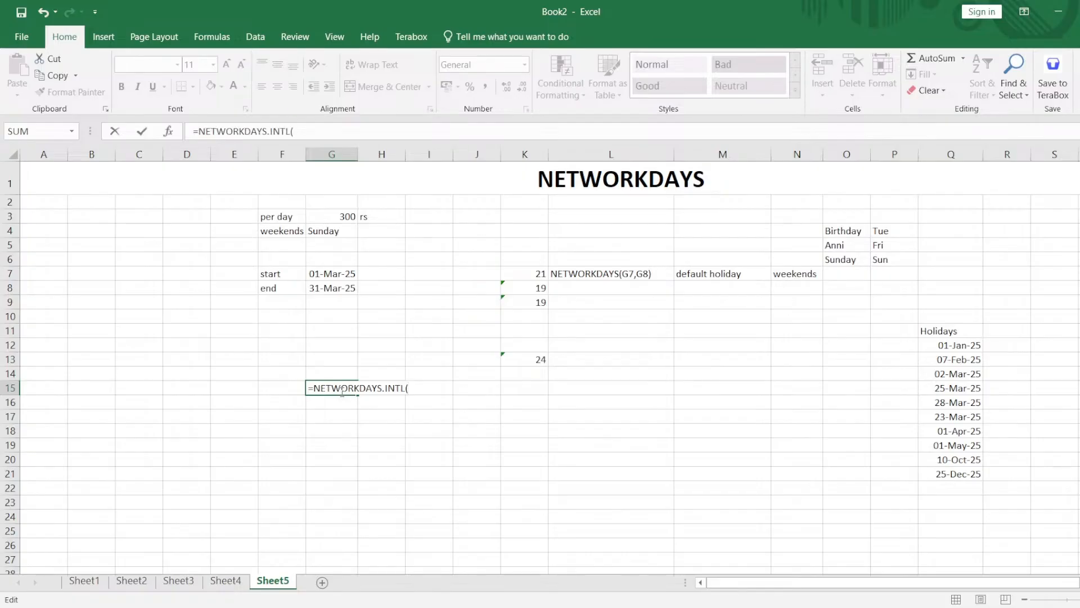
left_click(336, 276)
type(",")
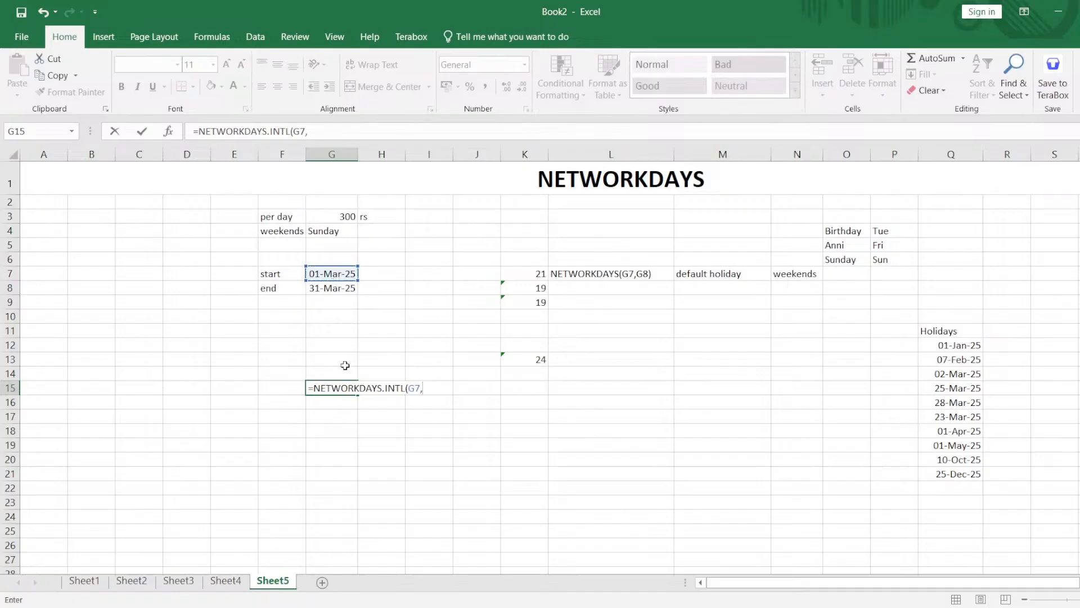
left_click(340, 290)
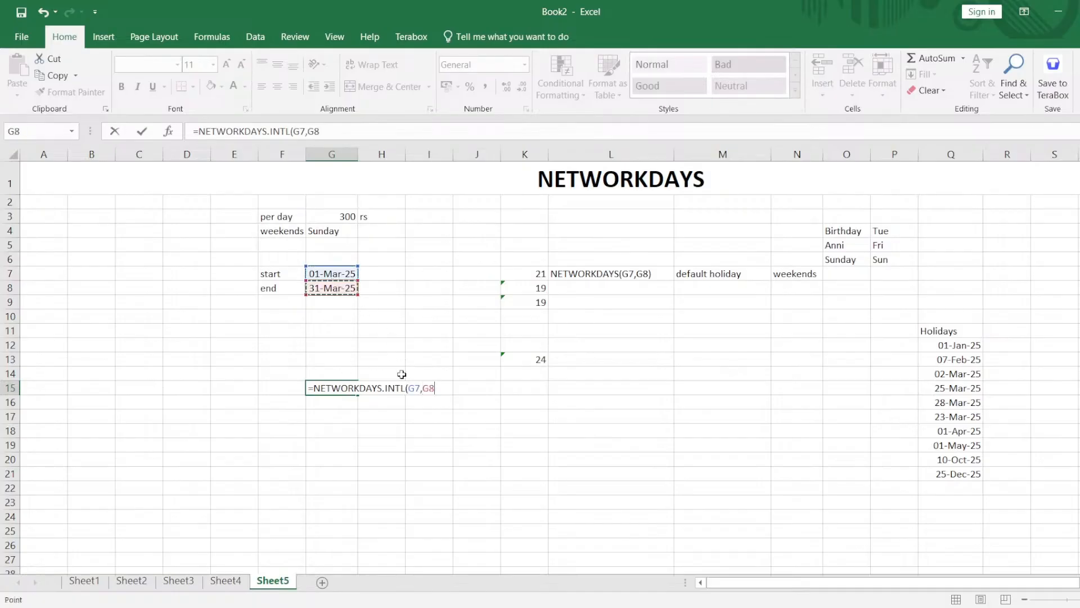
Complete the NETWORKDAYS.INTL formula in G15 with weekend code 11 for Sunday only and the holiday range Q12:Q21.
type(",")
left_click(502, 508)
type("11,")
left_click_drag(810, 361, 864, 360)
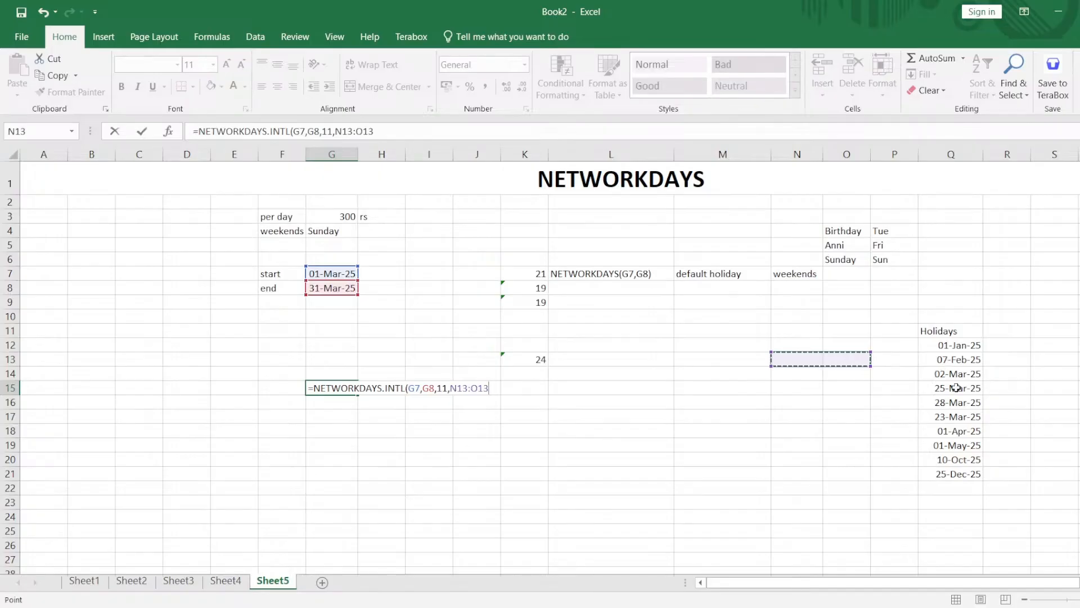
left_click(941, 345)
left_click_drag(951, 385, 959, 475)
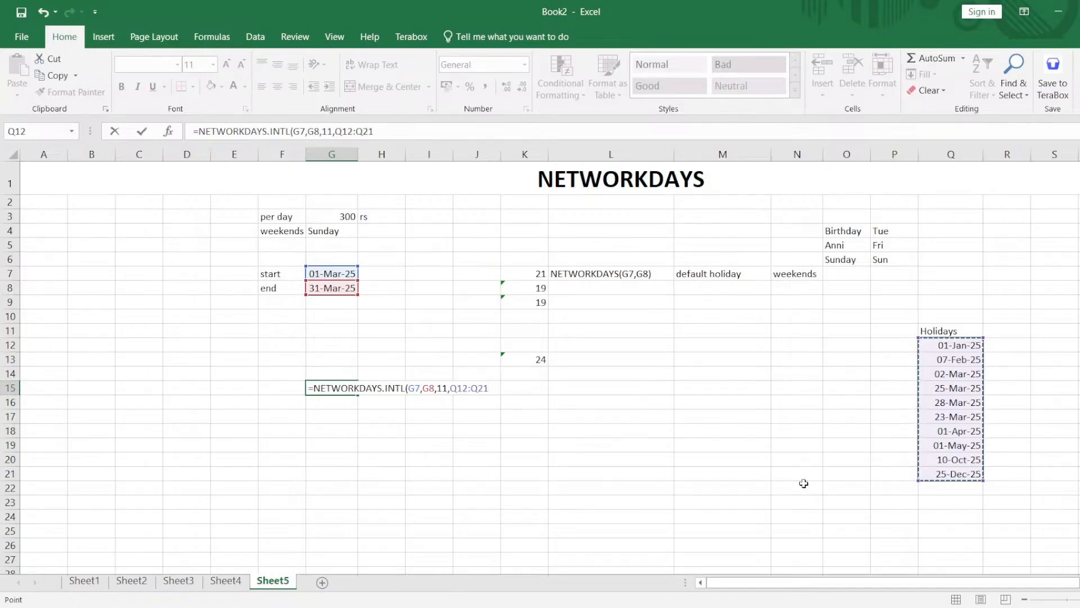
type(")")
key("Return")
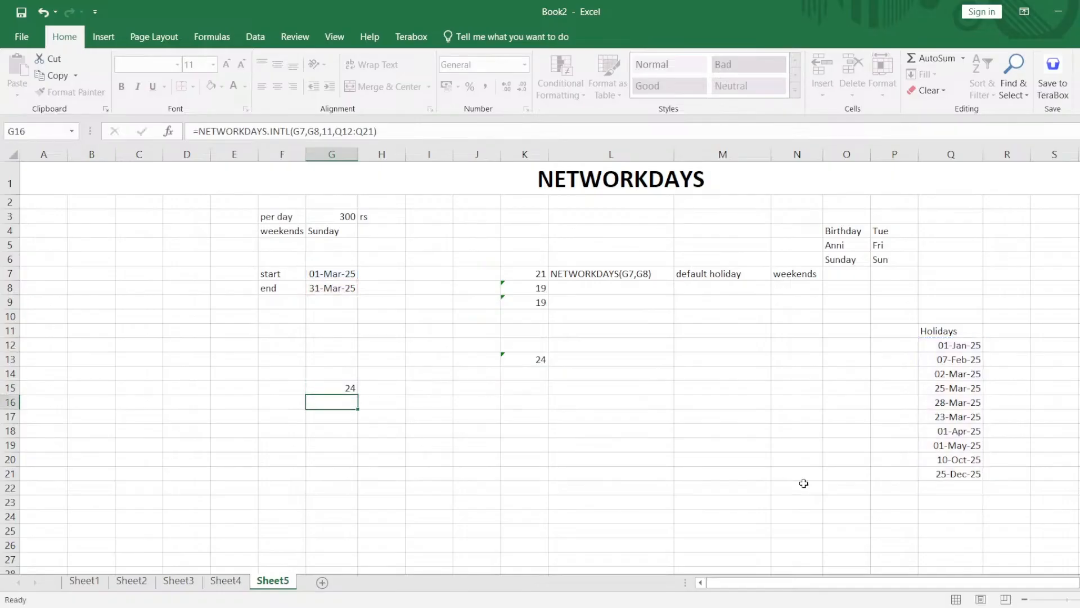
left_click(337, 387)
left_click(523, 362)
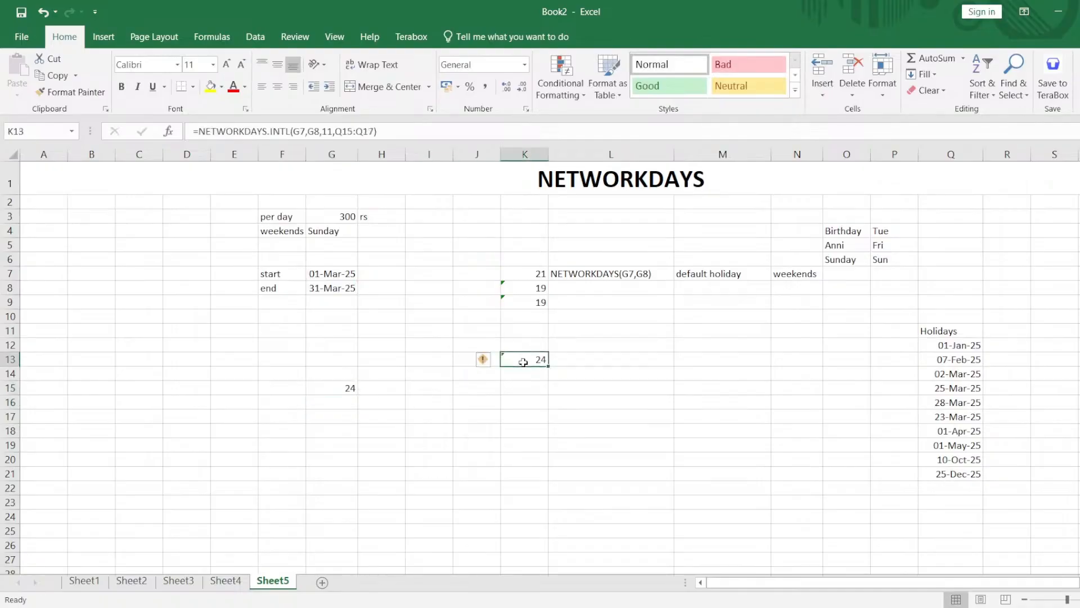
left_click(323, 391)
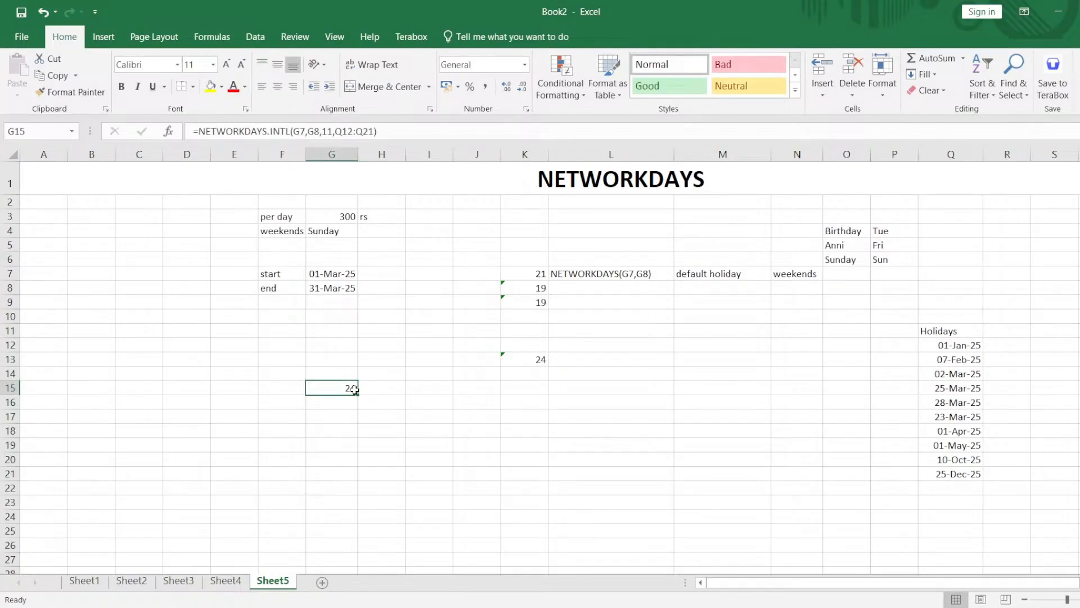
Enter the label "salary" in G17, two rows below the working-days result.
left_click(368, 390)
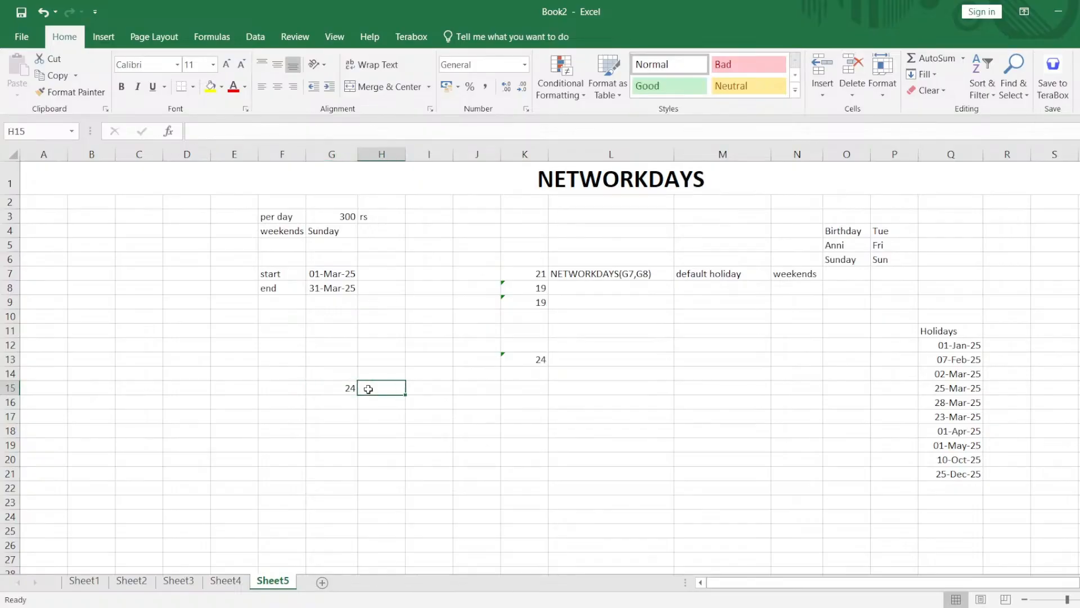
key("Down")
key("Down")
key("Left")
type("sala")
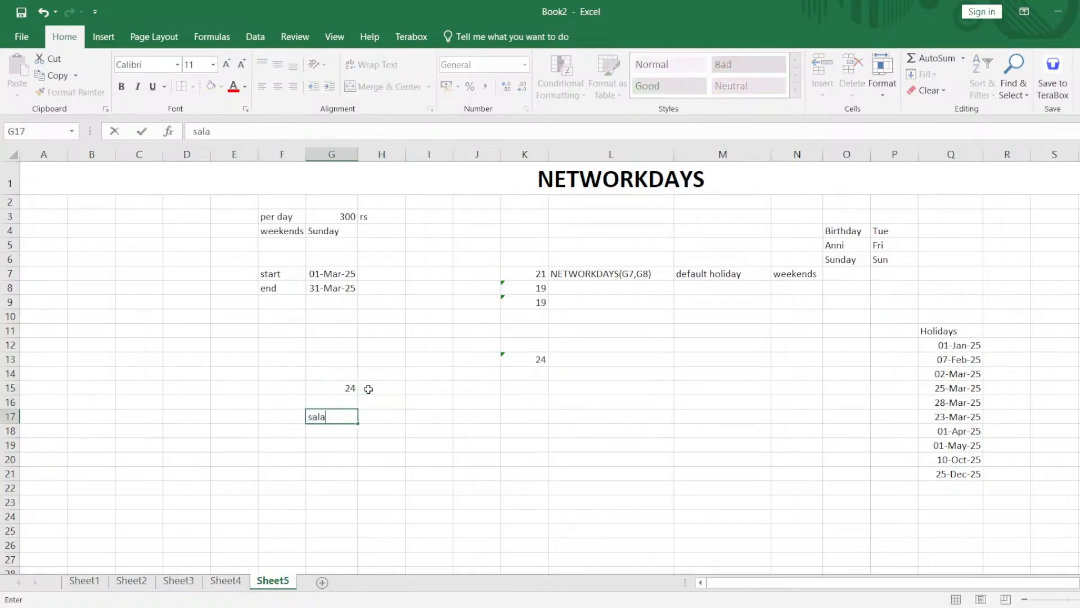
type("ry")
key("Tab")
Label the working-days result with "no of working days" in F15 and widen column F to fit the text.
left_click(350, 388)
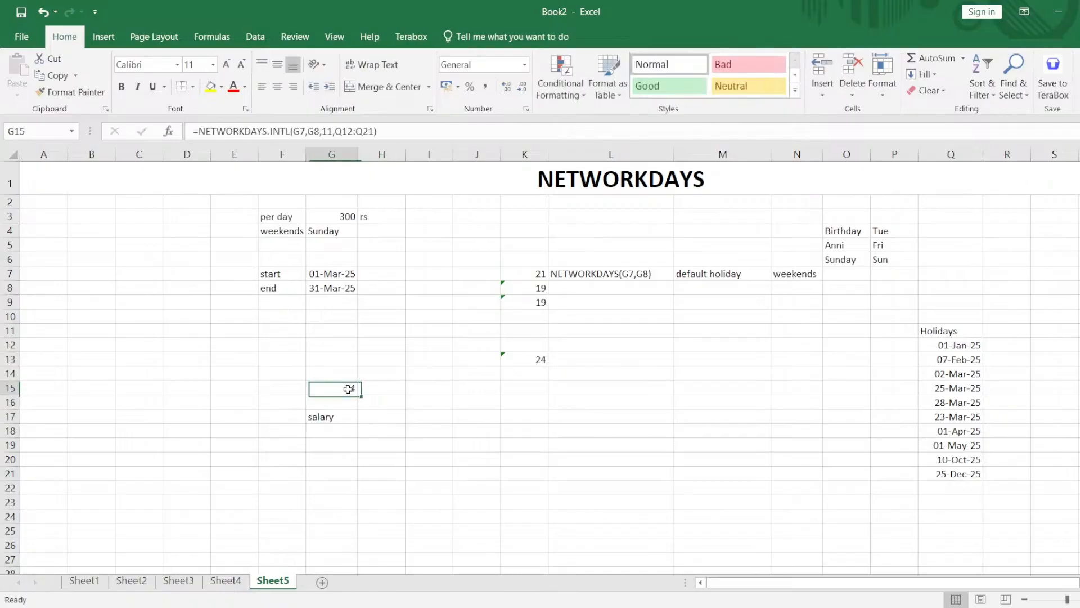
left_click(293, 389)
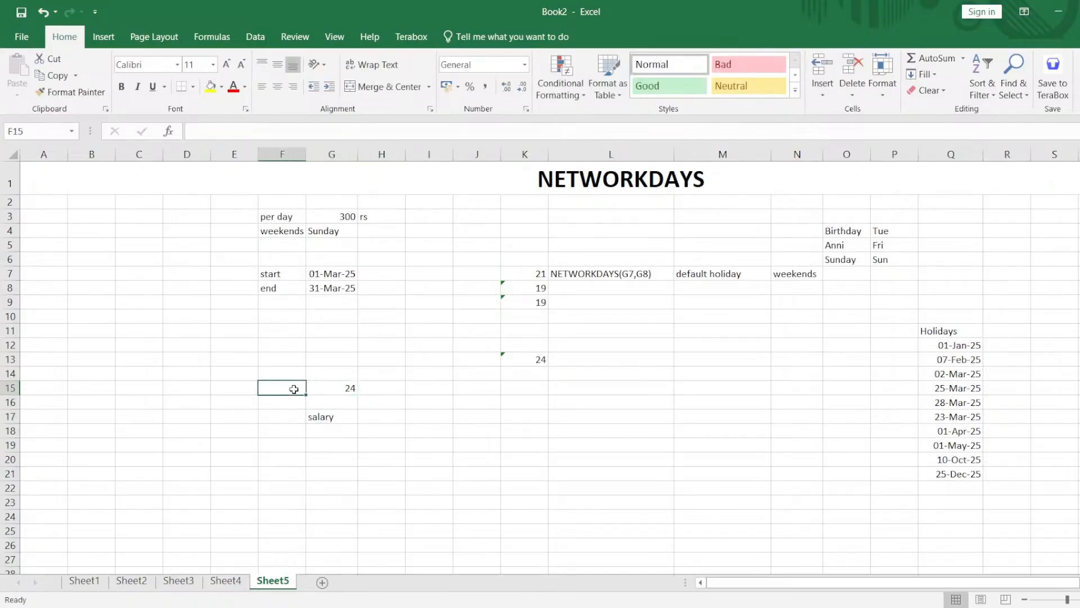
type("no of workin")
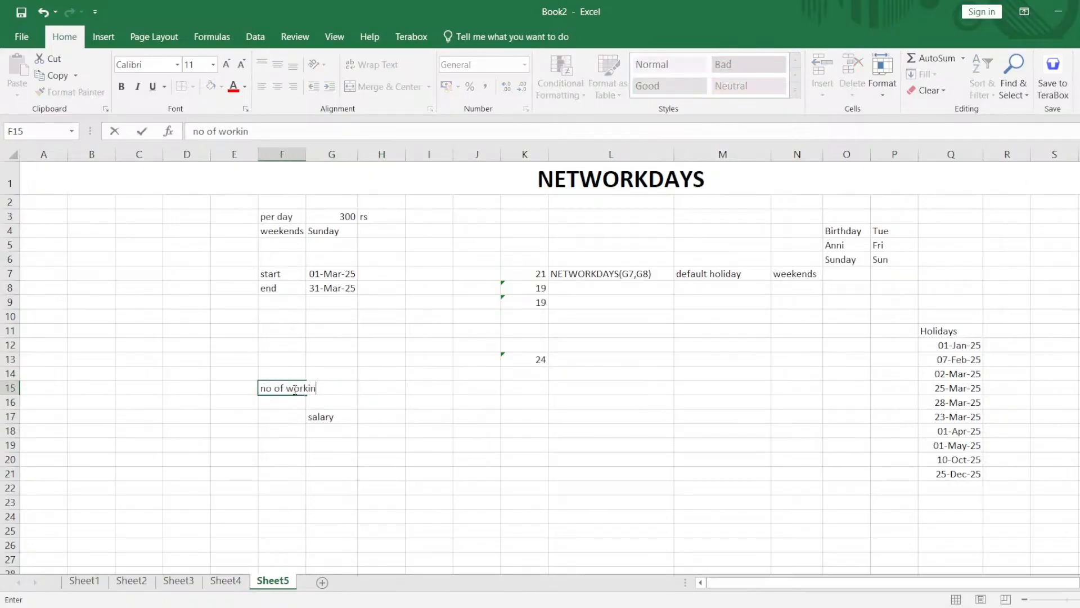
type("g days")
key("Return")
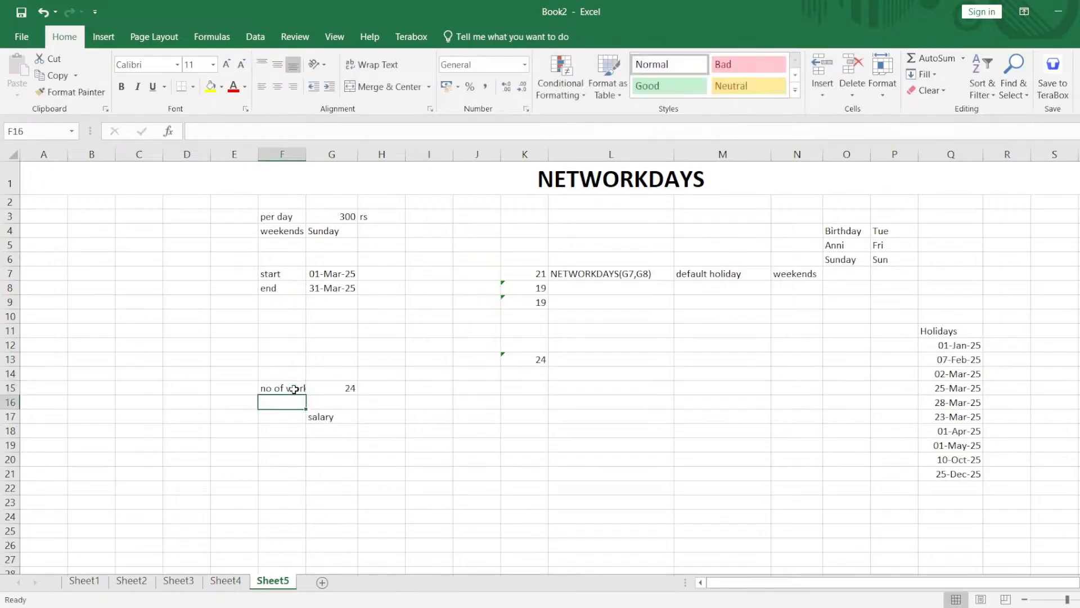
left_click_drag(306, 154, 366, 164)
Move the "salary" label from G17 to F17.
left_click(378, 417)
key("ctrl+x")
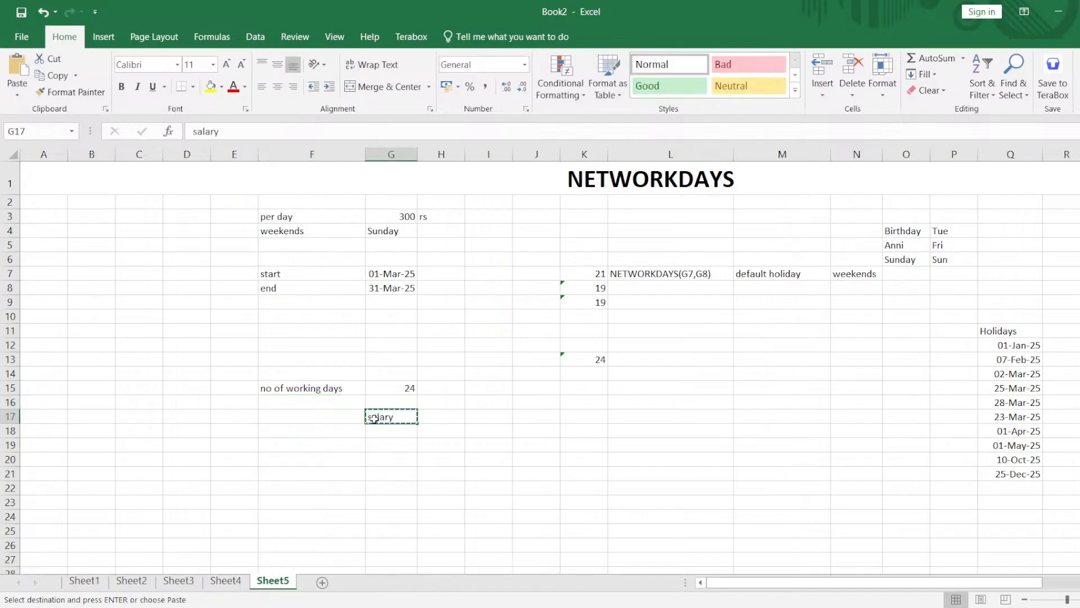
left_click(342, 416)
key("ctrl+v")
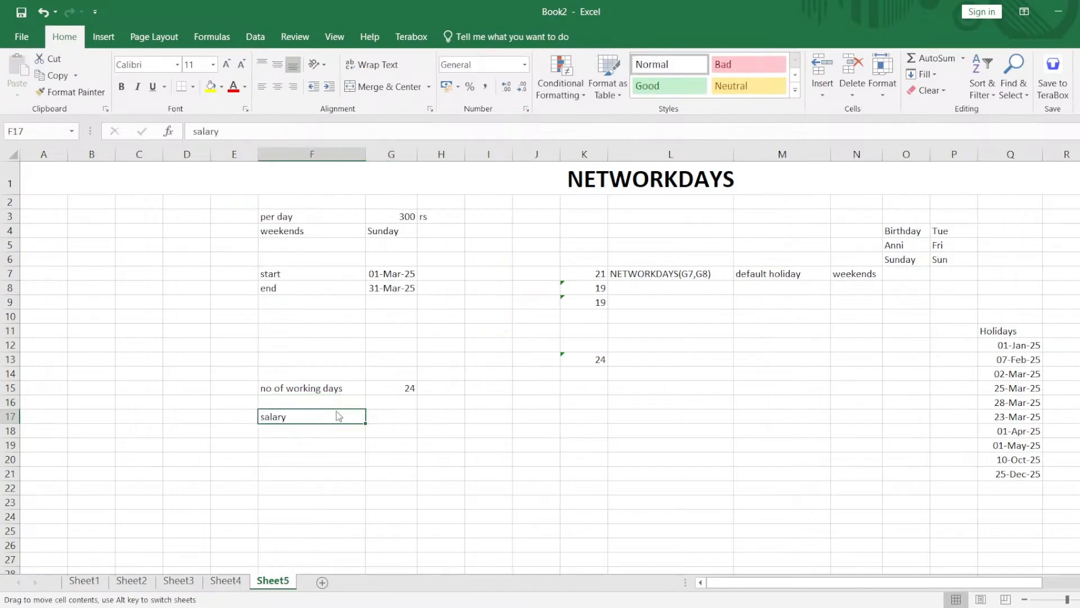
Enter the label "per day salary" in F16 and the amount 300 in G16.
left_click(335, 404)
type("er ")
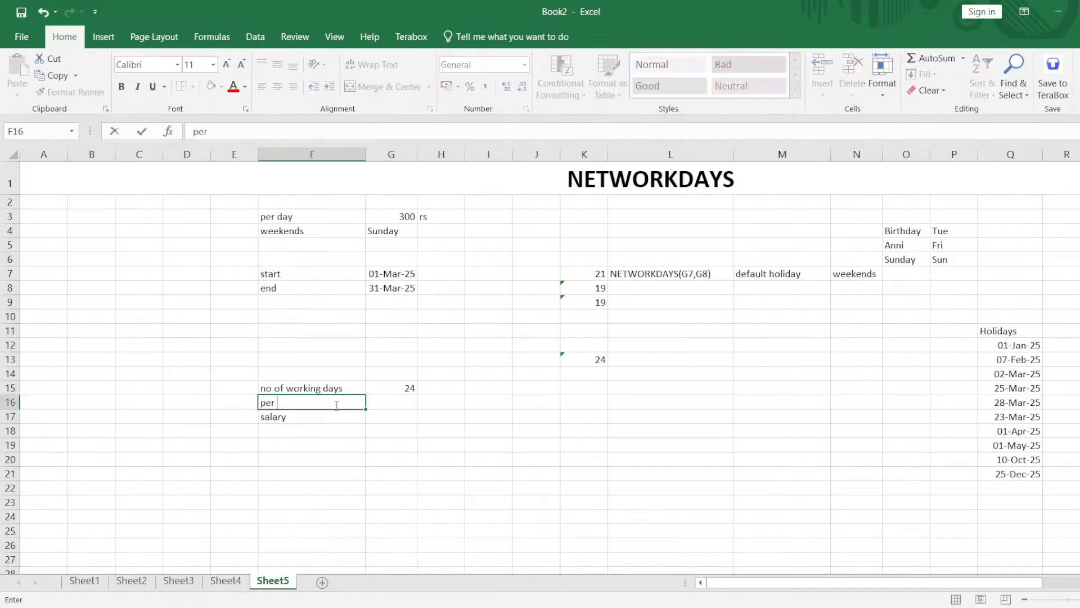
type("day salary")
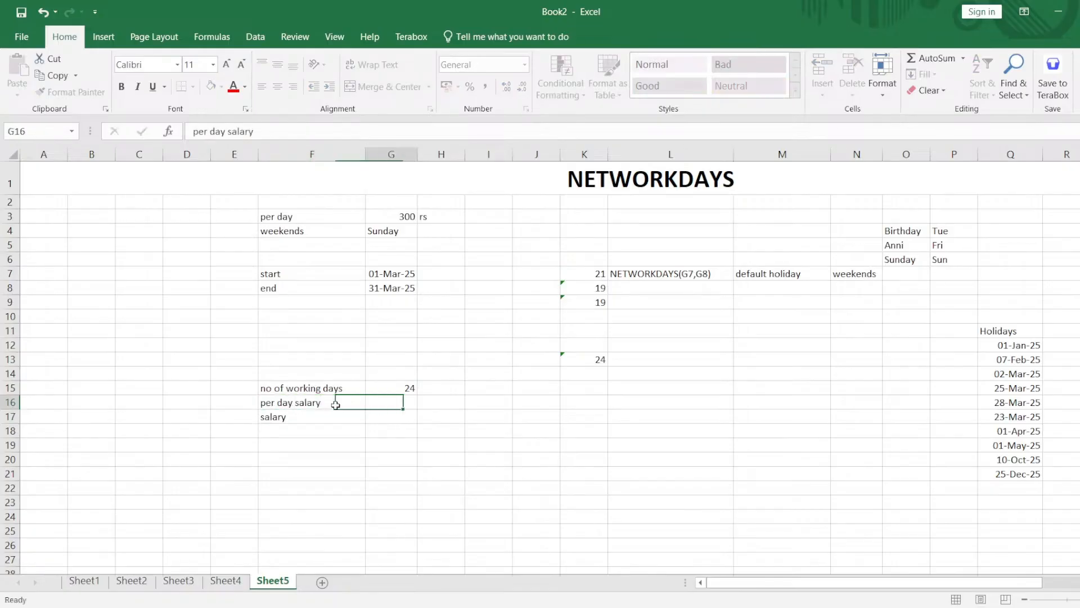
key("Tab")
type("300")
key("Return")
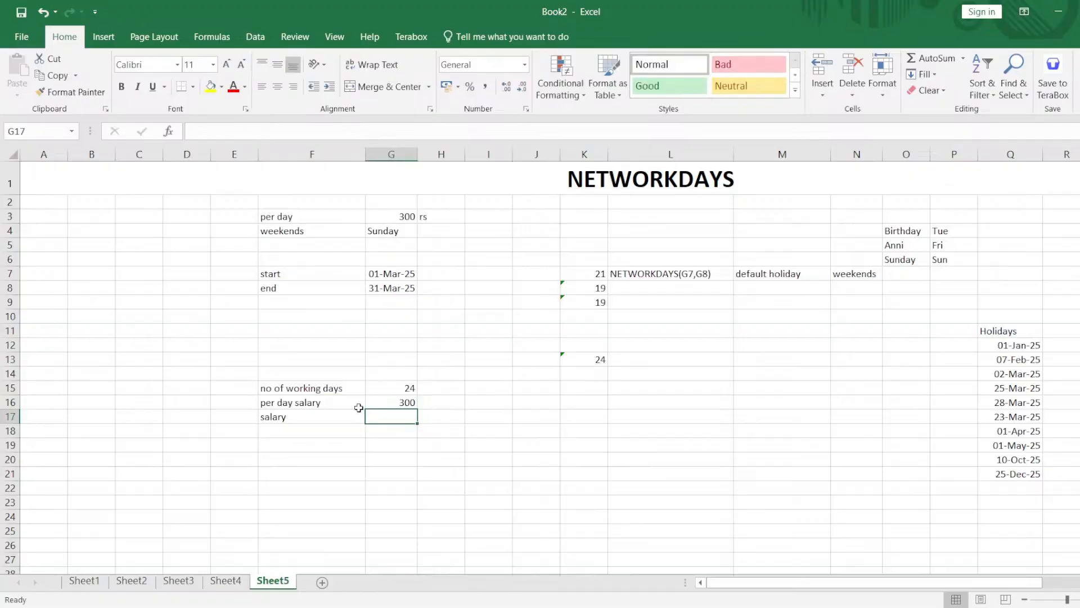
Calculate the salary in G17 with the formula =G15*G16, multiplying working days by the per-day salary.
type("=")
left_click(392, 389)
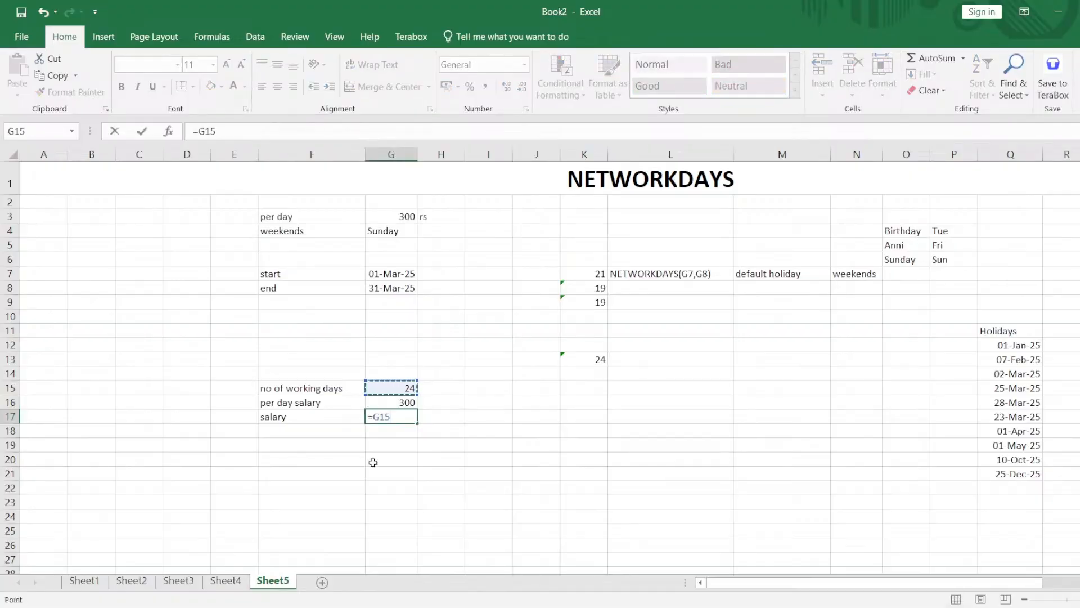
type("*")
left_click(407, 401)
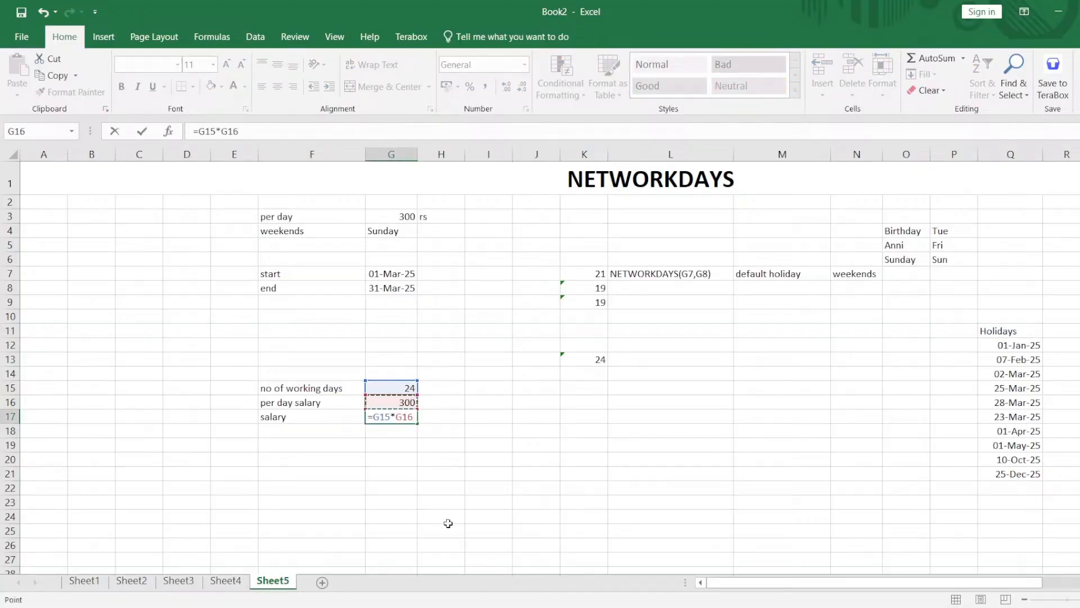
key("Return")
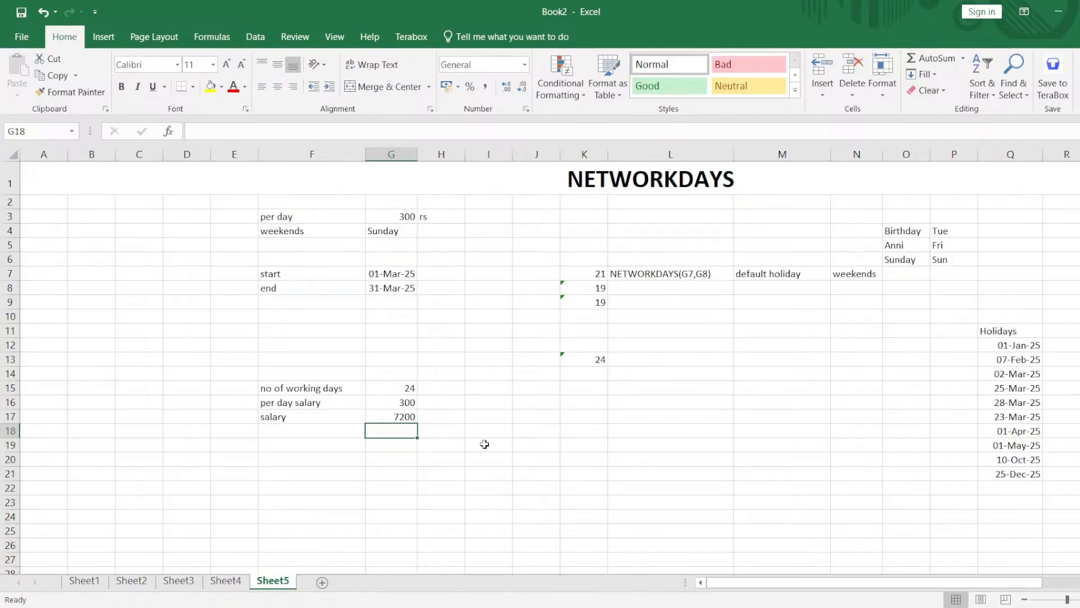
left_click(228, 581)
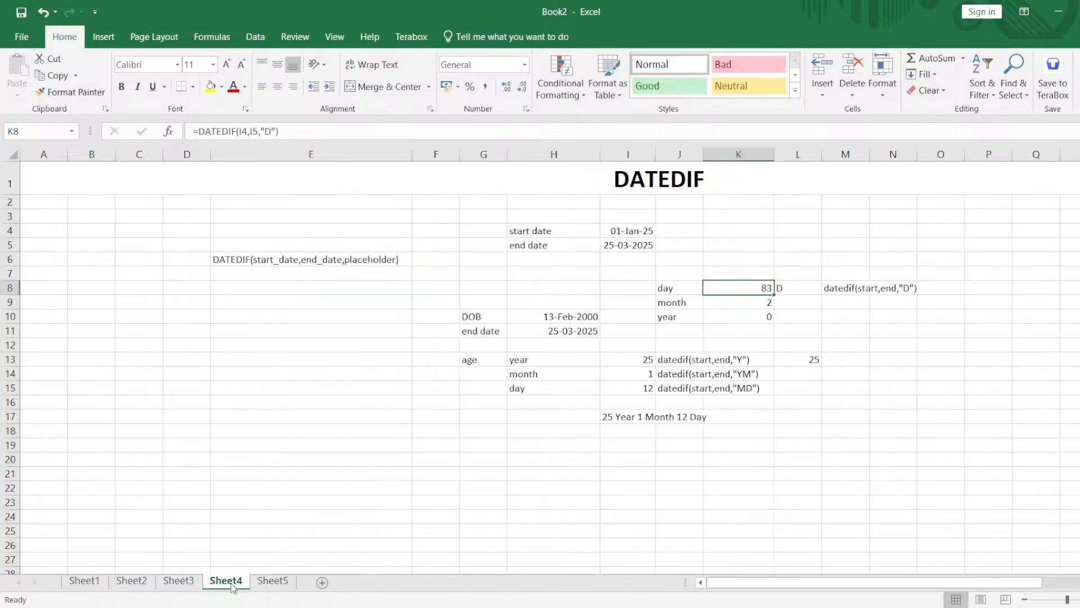
left_click(270, 581)
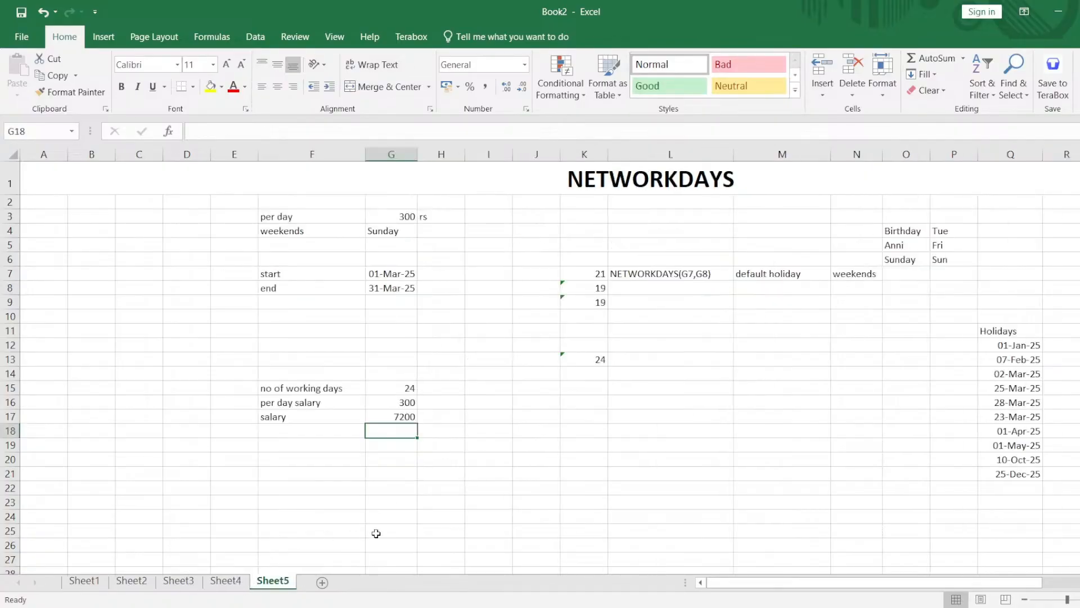